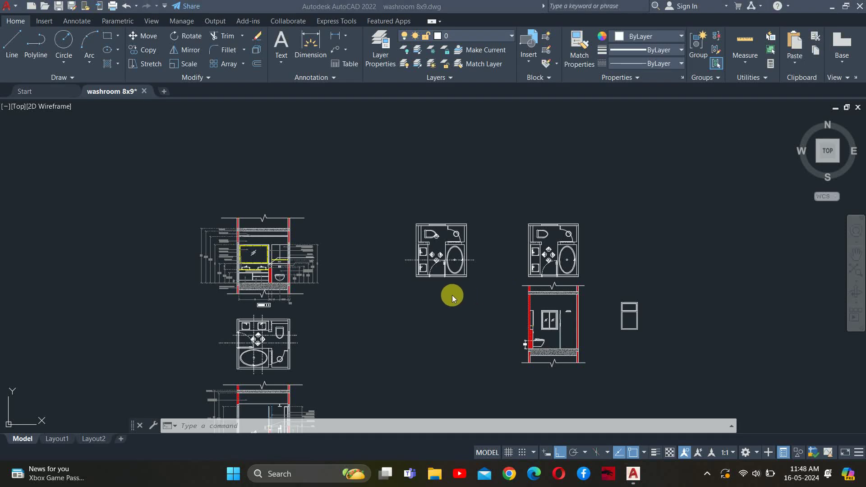
Set the 2D model space uniform background colour to White in Options (OP).
{"action": "scroll", "coordinate": [451, 293], "scroll_direction": "up", "scroll_amount": 4}
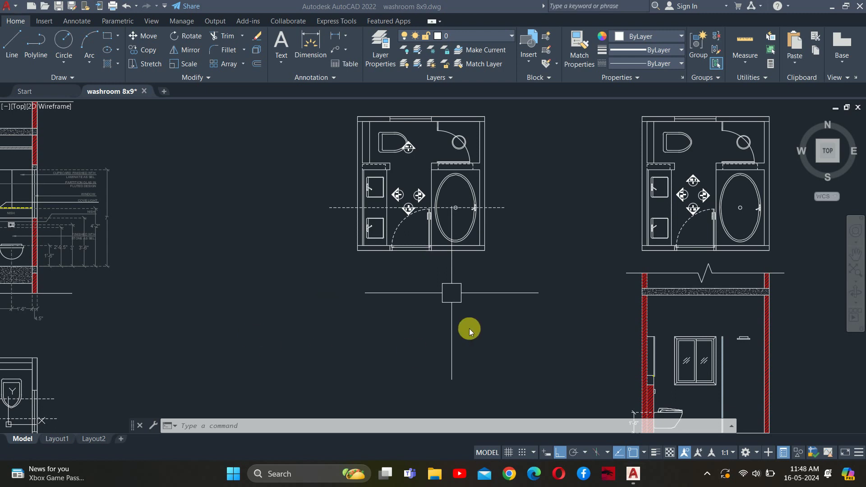
{"action": "key", "text": "Escape"}
{"action": "key", "text": "Escape"}
{"action": "type", "text": "op"}
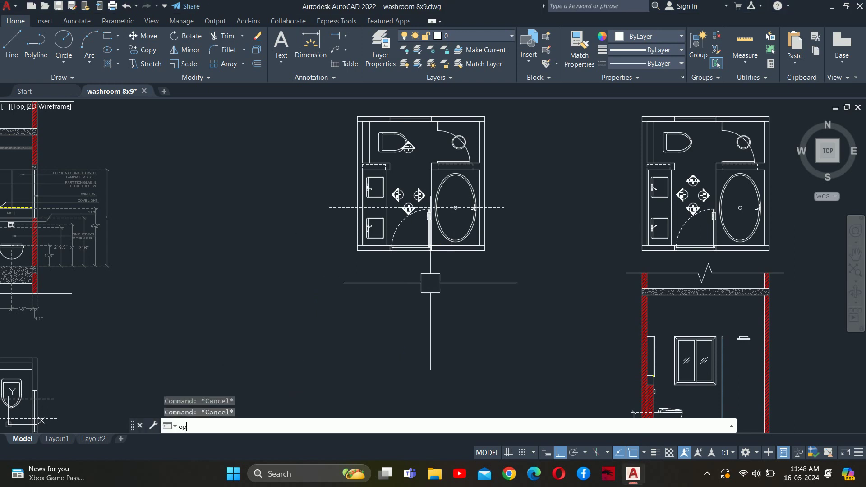
{"action": "key", "text": "Return"}
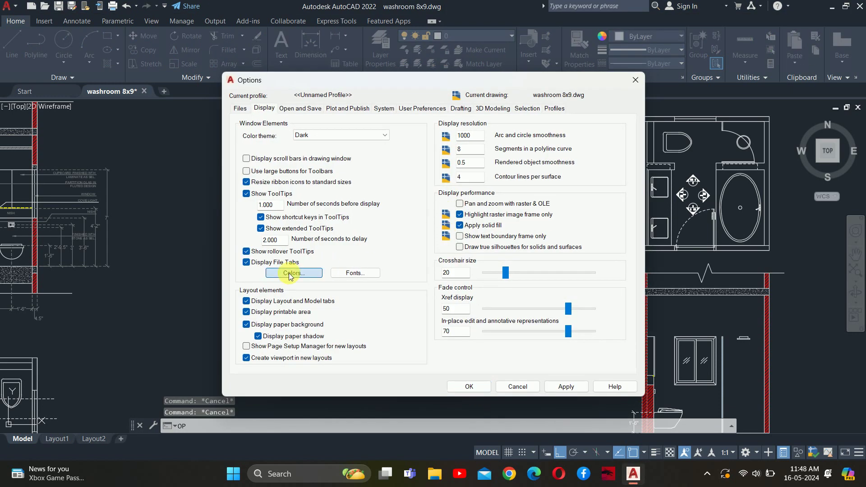
{"action": "left_click", "coordinate": [291, 273]}
{"action": "left_click", "coordinate": [569, 115]}
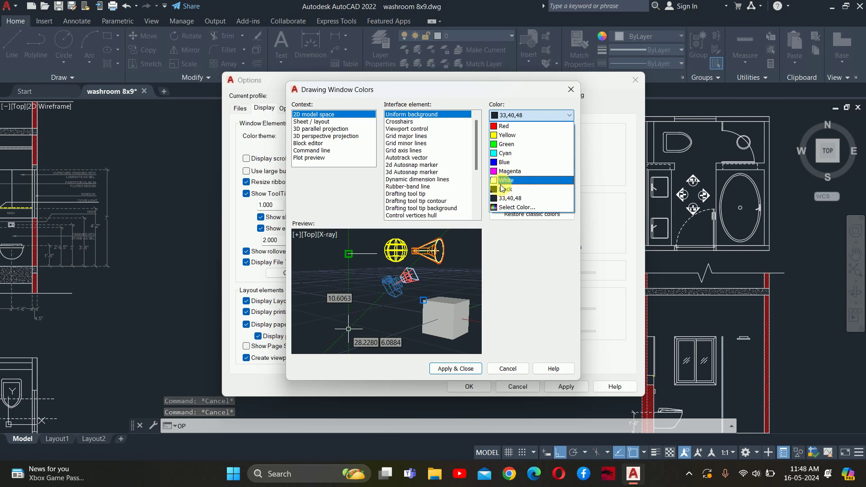
{"action": "left_click", "coordinate": [502, 181]}
{"action": "left_click", "coordinate": [455, 368]}
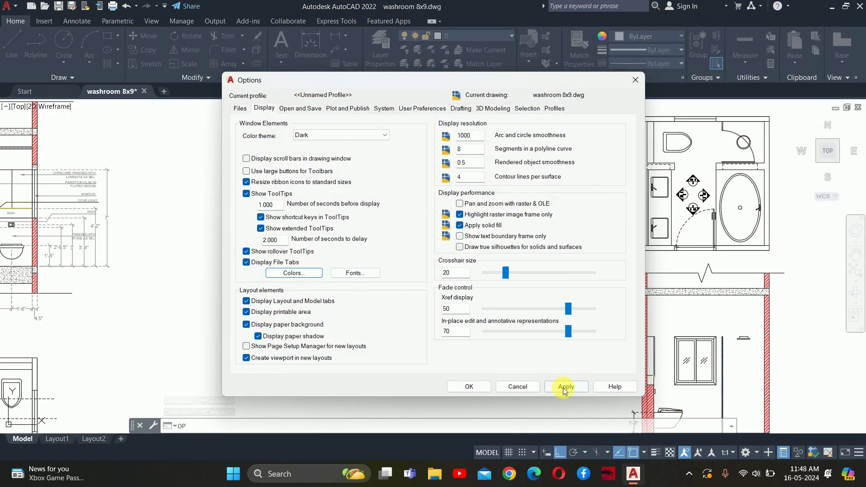
{"action": "left_click", "coordinate": [564, 387]}
{"action": "left_click", "coordinate": [469, 387]}
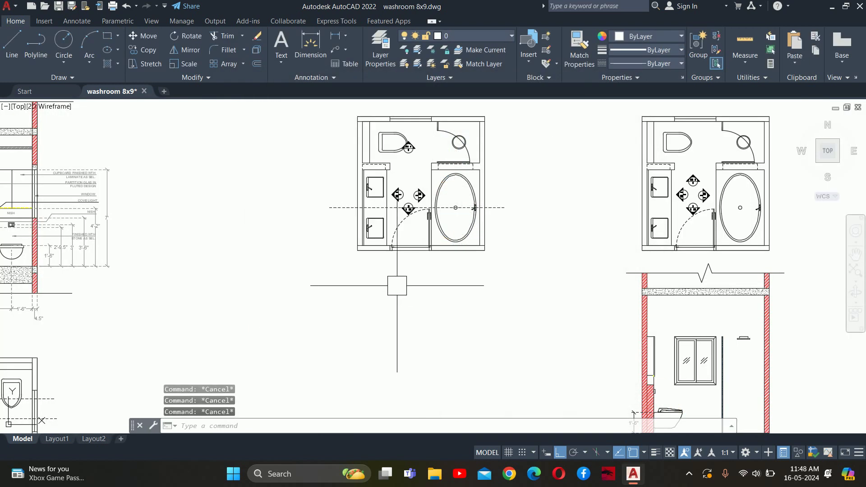
Start a line command and cancel it.
{"action": "type", "text": "l"}
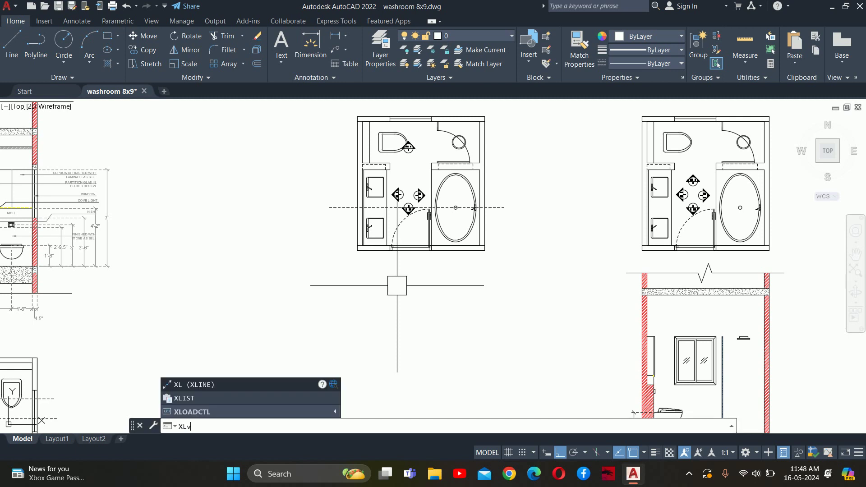
{"action": "key", "text": "Return"}
{"action": "scroll", "coordinate": [377, 246], "scroll_direction": "up", "scroll_amount": 4}
{"action": "key", "text": "Escape"}
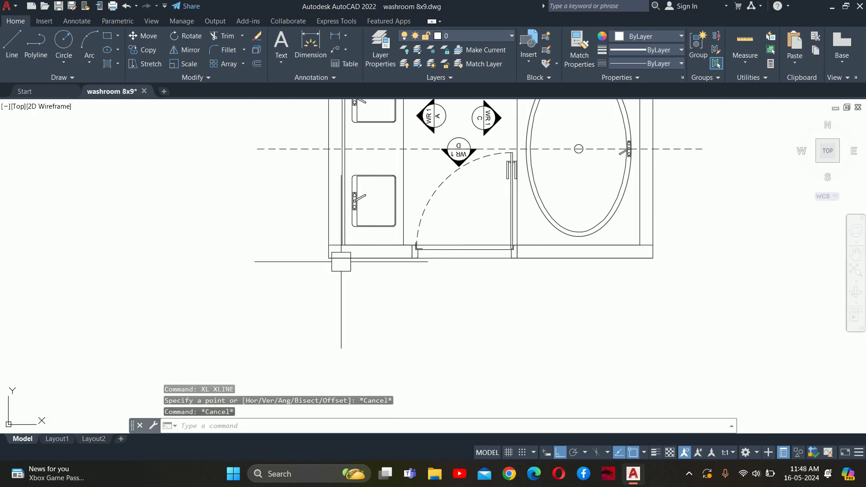
Place vertical construction lines (XL, Ver) through the plan's left and right wall corners.
{"action": "type", "text": "xl"}
{"action": "key", "text": "Return"}
{"action": "type", "text": "v"}
{"action": "key", "text": "Return"}
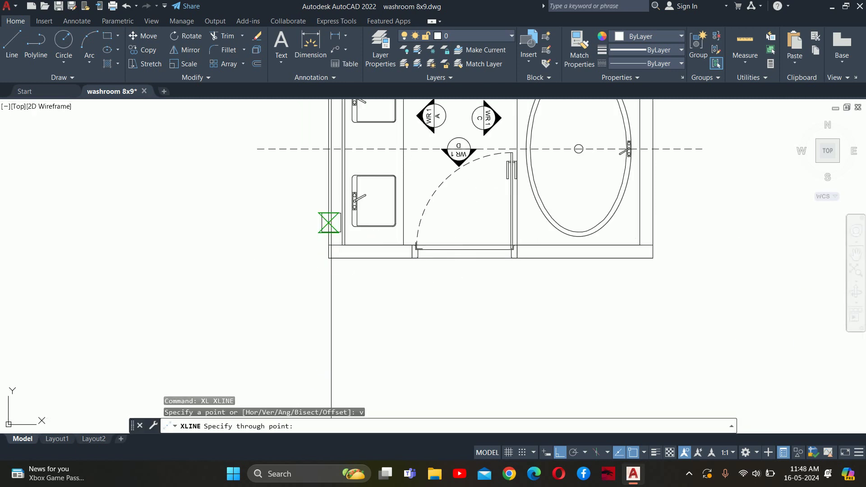
{"action": "left_click", "coordinate": [329, 258]}
{"action": "scroll", "coordinate": [338, 240], "scroll_direction": "up", "scroll_amount": 5}
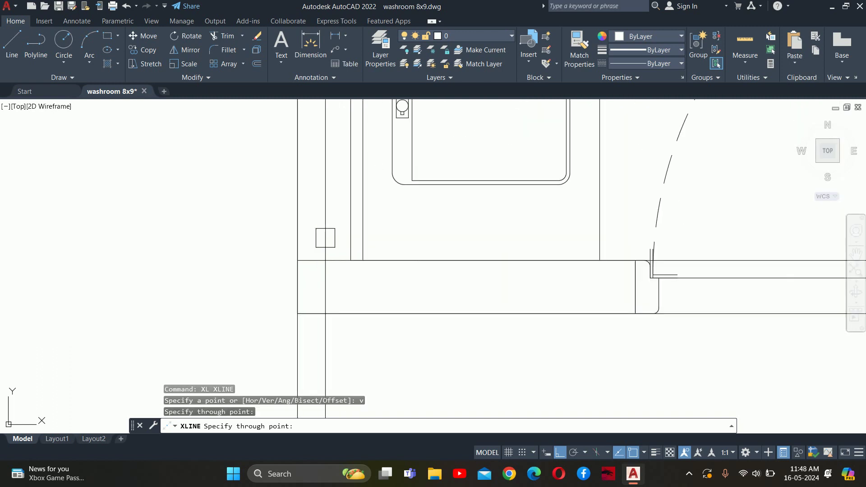
{"action": "left_click", "coordinate": [351, 261]}
{"action": "scroll", "coordinate": [441, 348], "scroll_direction": "down", "scroll_amount": 3}
{"action": "scroll", "coordinate": [441, 348], "scroll_direction": "down", "scroll_amount": 2}
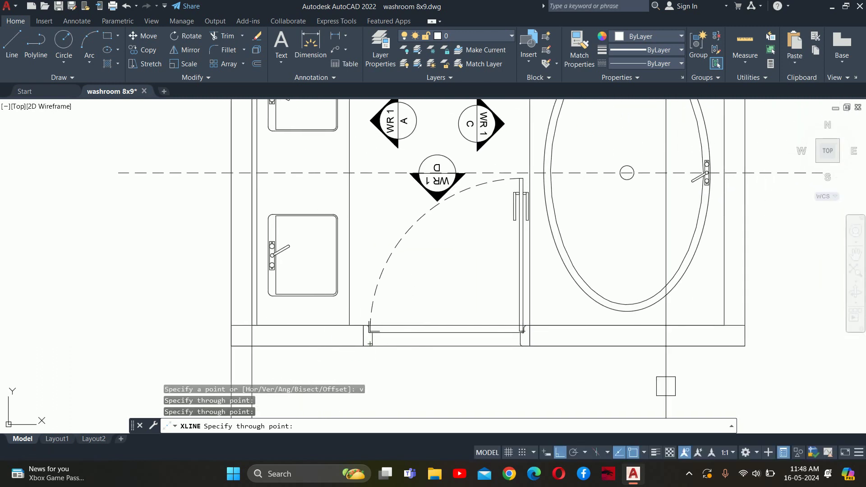
{"action": "left_click", "coordinate": [725, 326]}
{"action": "left_click", "coordinate": [745, 325]}
{"action": "key", "text": "Escape"}
{"action": "key", "text": "Escape"}
{"action": "key", "text": "Escape"}
Zoom out and pan to show the elevation beside the plan.
{"action": "scroll", "coordinate": [437, 296], "scroll_direction": "down", "scroll_amount": 3}
{"action": "scroll", "coordinate": [438, 288], "scroll_direction": "down", "scroll_amount": 3}
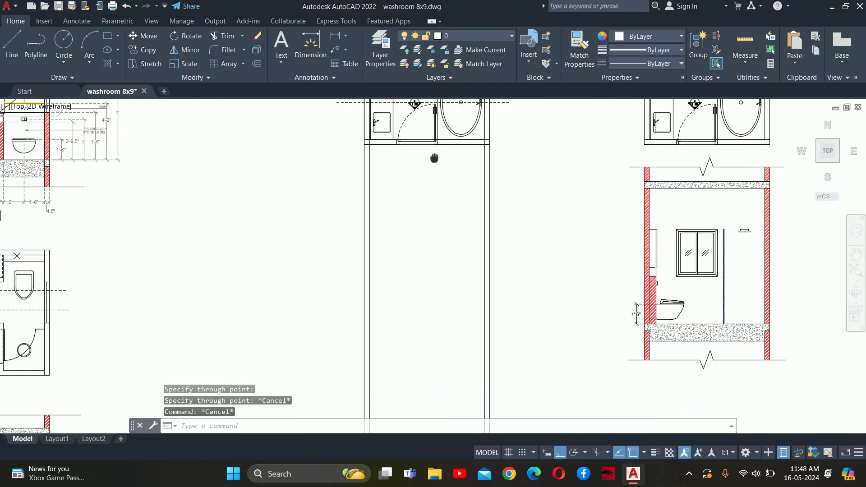
{"action": "scroll", "coordinate": [440, 280], "scroll_direction": "down", "scroll_amount": 2}
{"action": "middle_click_drag", "start_coordinate": [441, 281], "coordinate": [493, 316]}
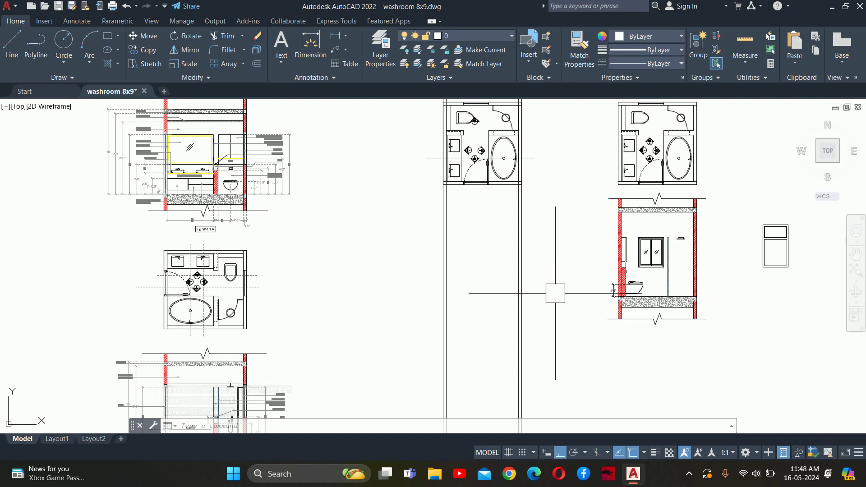
Place two horizontal construction lines along the elevation's floor slab edges.
{"action": "type", "text": "xl"}
{"action": "key", "text": "Return"}
{"action": "key", "text": "Return"}
{"action": "scroll", "coordinate": [601, 300], "scroll_direction": "up", "scroll_amount": 3}
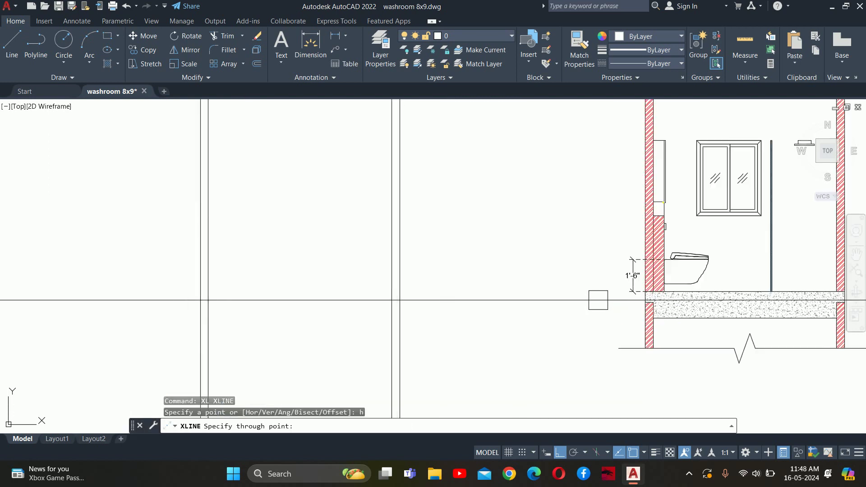
{"action": "scroll", "coordinate": [600, 300], "scroll_direction": "up", "scroll_amount": 3}
{"action": "scroll", "coordinate": [510, 286], "scroll_direction": "down", "scroll_amount": 5}
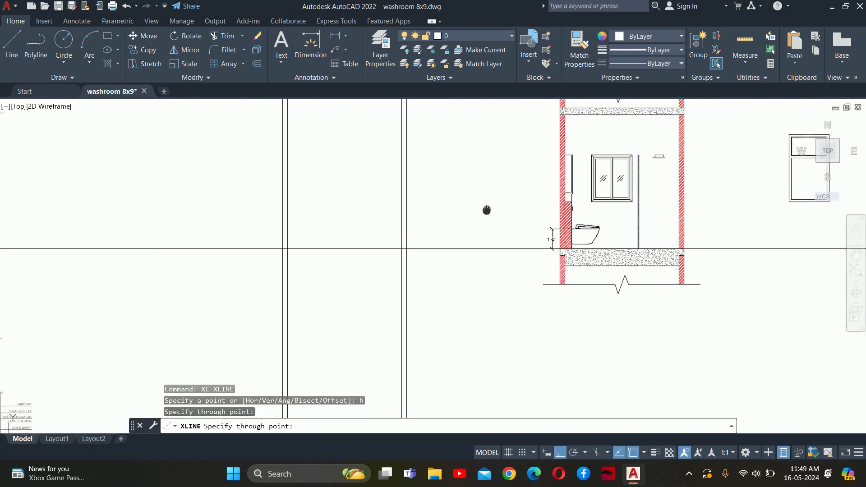
{"action": "scroll", "coordinate": [509, 286], "scroll_direction": "down", "scroll_amount": 3}
{"action": "scroll", "coordinate": [519, 295], "scroll_direction": "up", "scroll_amount": 8}
{"action": "left_click", "coordinate": [556, 279]}
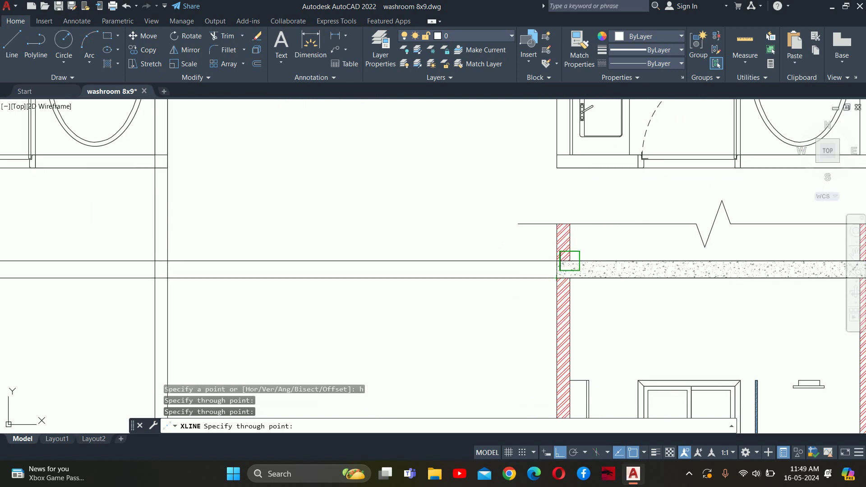
{"action": "left_click", "coordinate": [570, 261]}
{"action": "scroll", "coordinate": [569, 260], "scroll_direction": "down", "scroll_amount": 5}
{"action": "scroll", "coordinate": [515, 253], "scroll_direction": "up", "scroll_amount": 3}
{"action": "scroll", "coordinate": [521, 220], "scroll_direction": "up", "scroll_amount": 2}
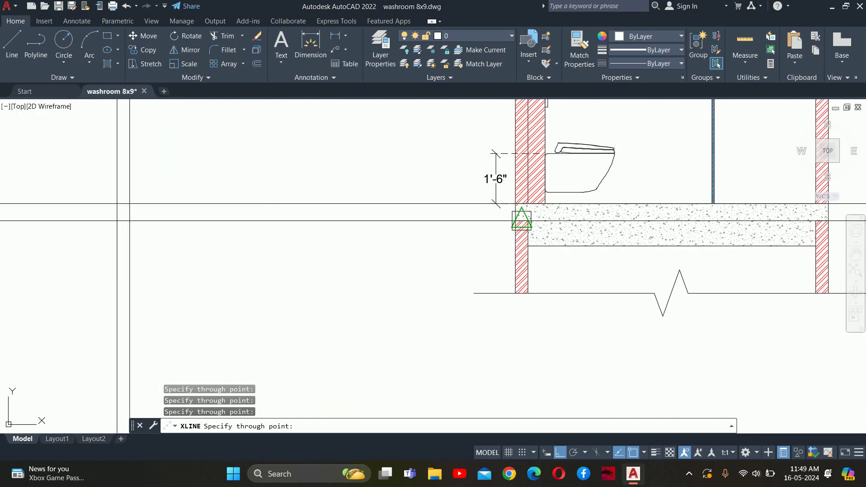
{"action": "key", "text": "Escape"}
Zoom around the drawing to review the crossing construction lines.
{"action": "scroll", "coordinate": [526, 246], "scroll_direction": "down", "scroll_amount": 5}
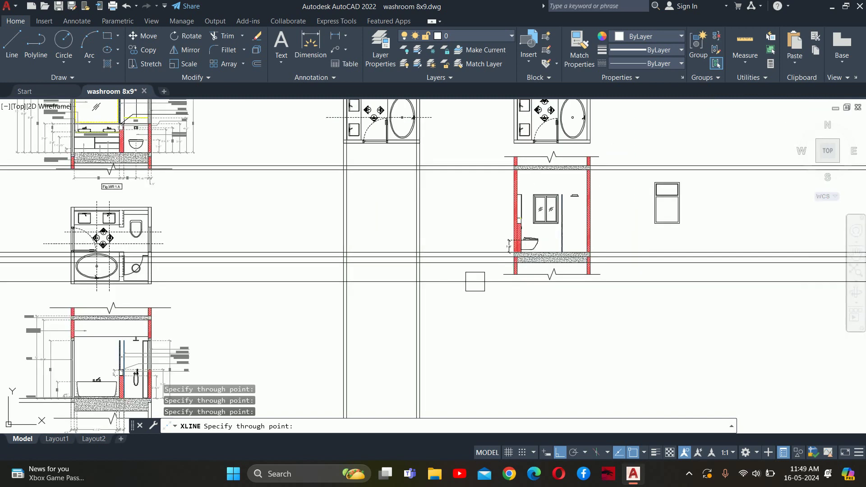
{"action": "scroll", "coordinate": [611, 318], "scroll_direction": "up", "scroll_amount": 2}
{"action": "key", "text": "Escape"}
{"action": "scroll", "coordinate": [611, 318], "scroll_direction": "up", "scroll_amount": 2}
{"action": "scroll", "coordinate": [619, 266], "scroll_direction": "up", "scroll_amount": 2}
{"action": "scroll", "coordinate": [603, 286], "scroll_direction": "up", "scroll_amount": 1}
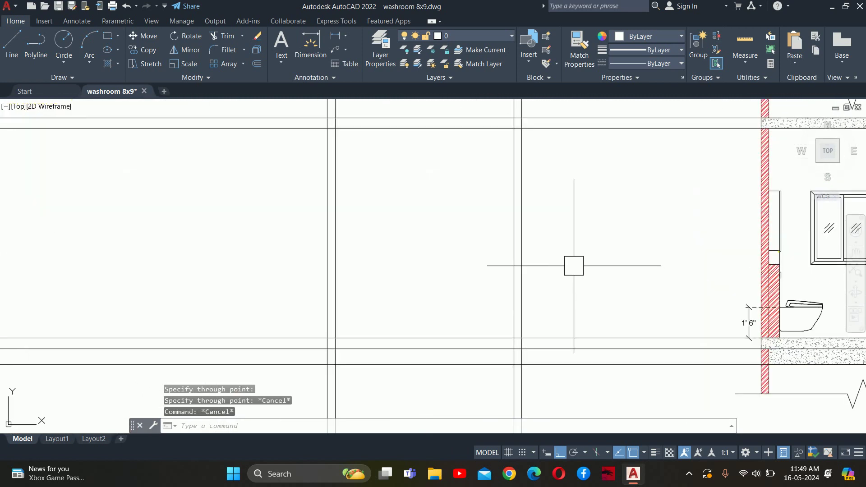
{"action": "scroll", "coordinate": [572, 265], "scroll_direction": "up", "scroll_amount": 2}
{"action": "scroll", "coordinate": [582, 271], "scroll_direction": "down", "scroll_amount": 2}
{"action": "scroll", "coordinate": [744, 325], "scroll_direction": "down", "scroll_amount": 3}
{"action": "key", "text": "Escape"}
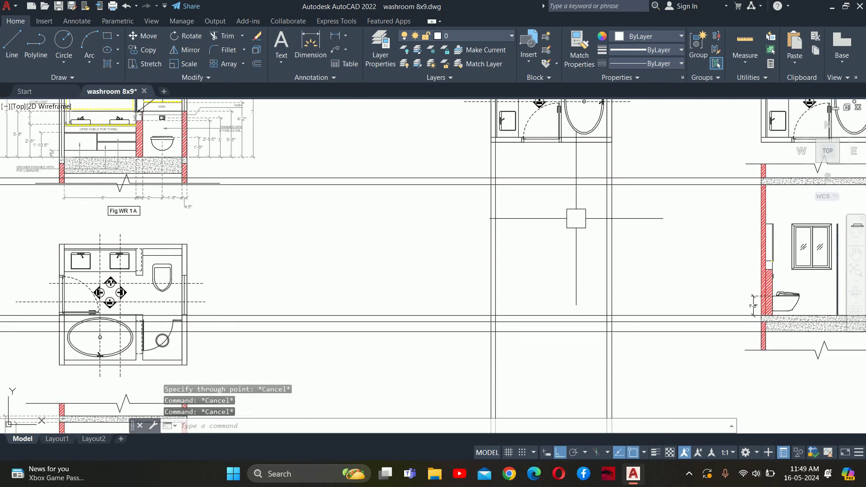
{"action": "scroll", "coordinate": [744, 324], "scroll_direction": "up", "scroll_amount": 2}
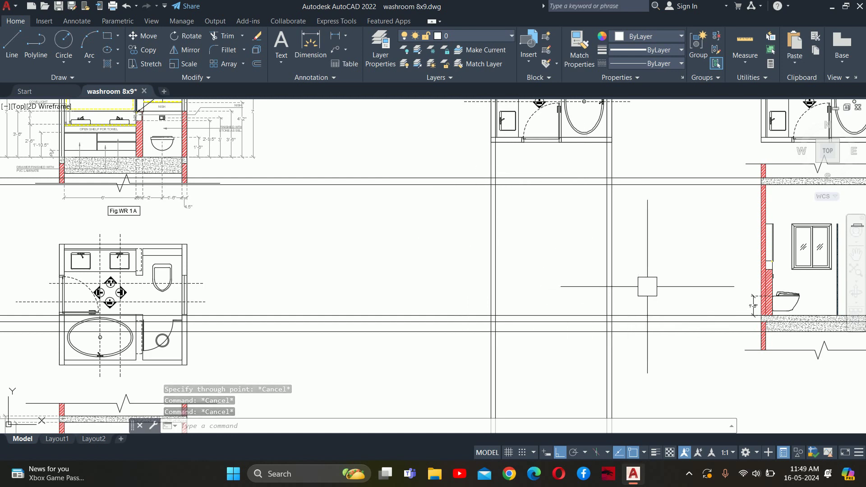
Draw a rectangle (REC) spanning the crossing construction lines below the washroom plan.
{"action": "type", "text": "rec"}
{"action": "key", "text": "Return"}
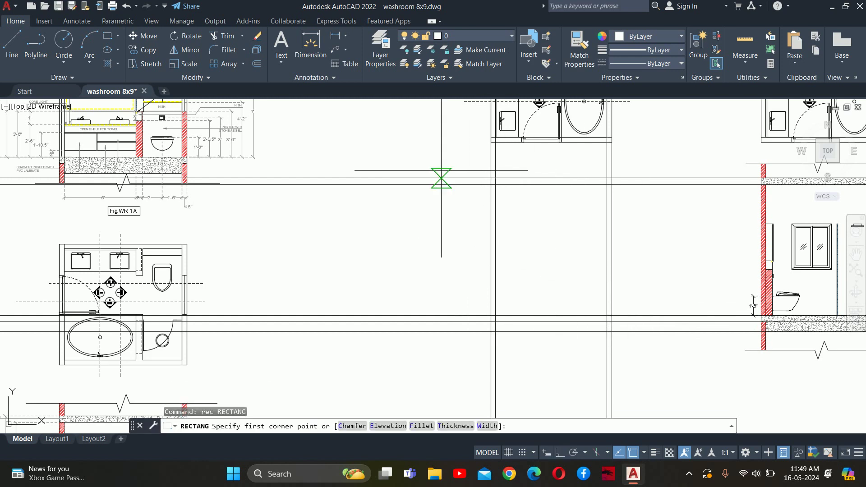
{"action": "left_click", "coordinate": [472, 164]}
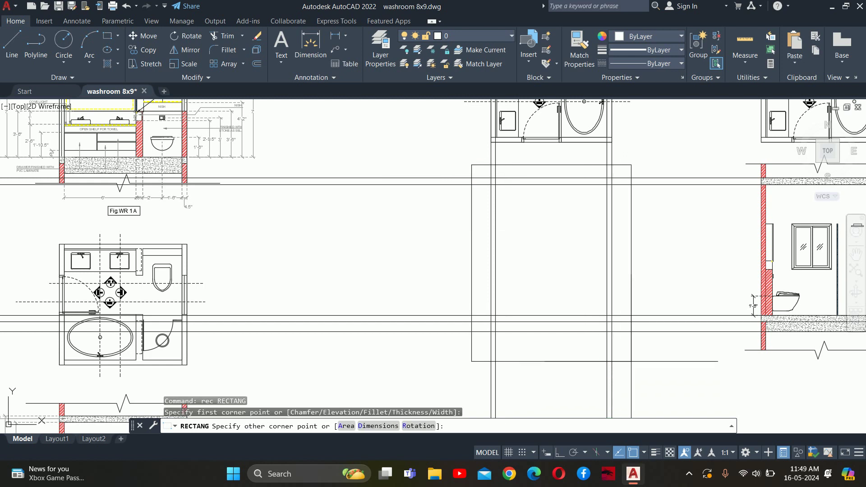
{"action": "key", "text": "Escape"}
{"action": "key", "text": "Return"}
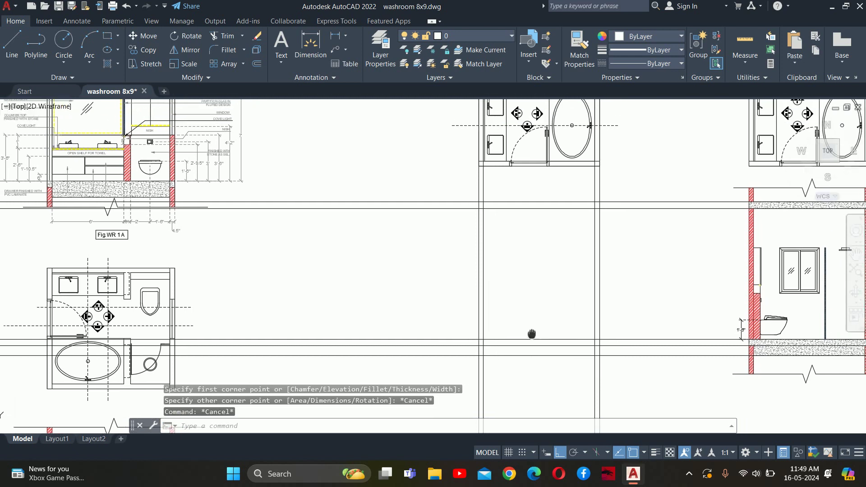
{"action": "middle_click_drag", "start_coordinate": [542, 309], "coordinate": [526, 333]}
{"action": "left_click", "coordinate": [450, 179]}
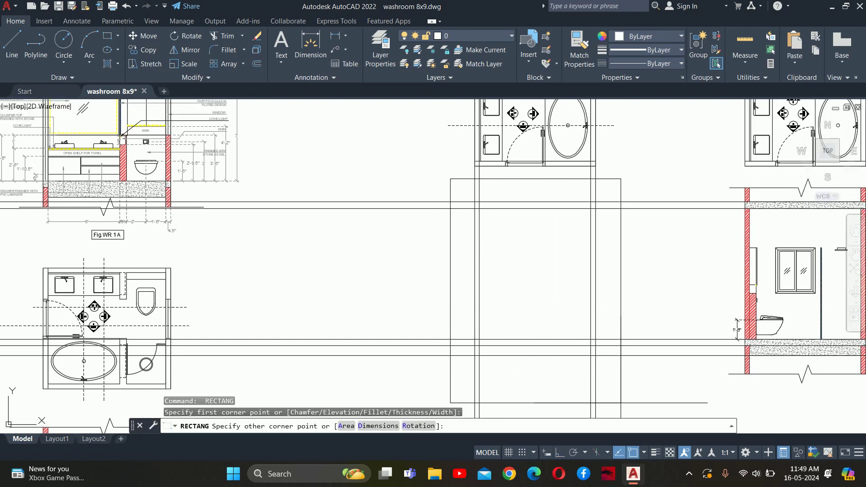
{"action": "left_click", "coordinate": [622, 393]}
{"action": "key", "text": "Escape"}
{"action": "key", "text": "Escape"}
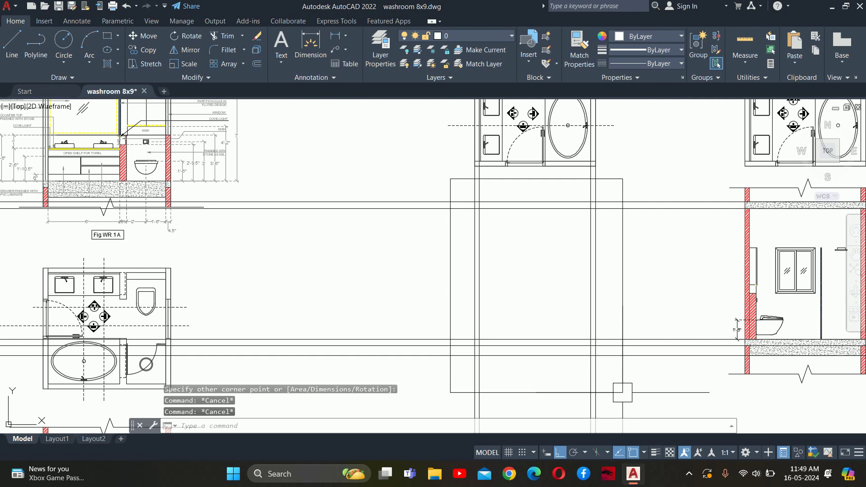
Try EXTRIM and then TRIM mode options, cancelling both attempts.
{"action": "type", "text": "xtr"}
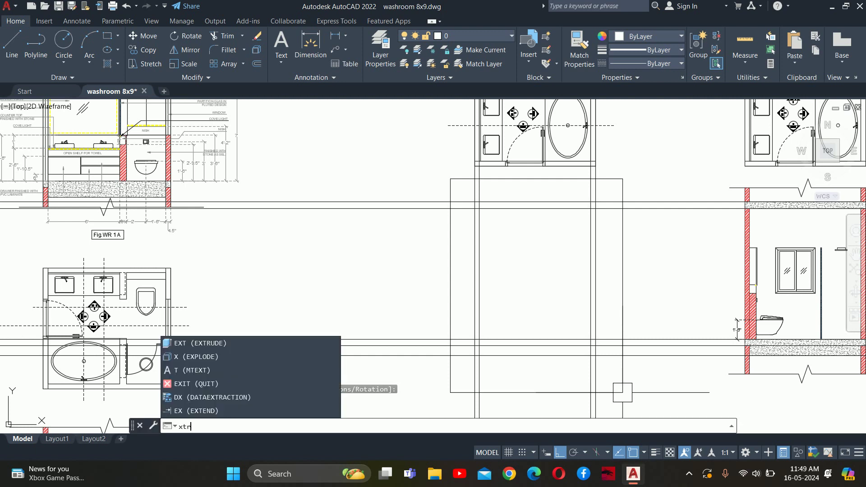
{"action": "type", "text": "im"}
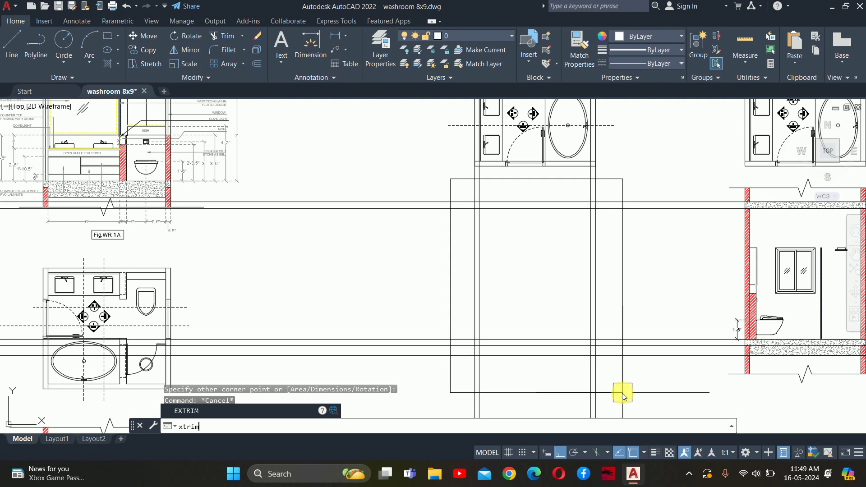
{"action": "key", "text": "Return"}
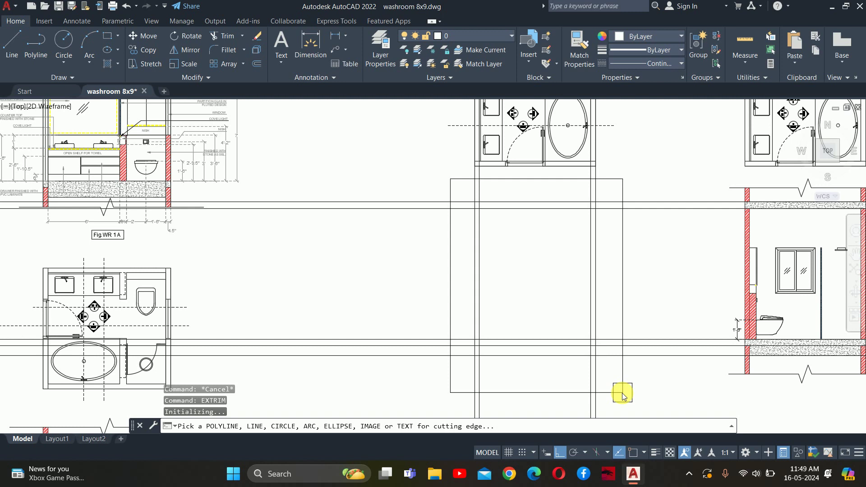
{"action": "left_click", "coordinate": [622, 394]}
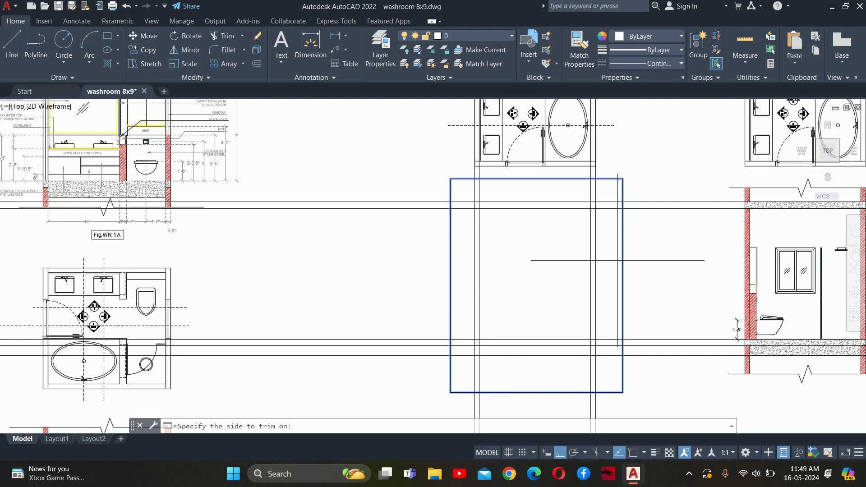
{"action": "key", "text": "Escape"}
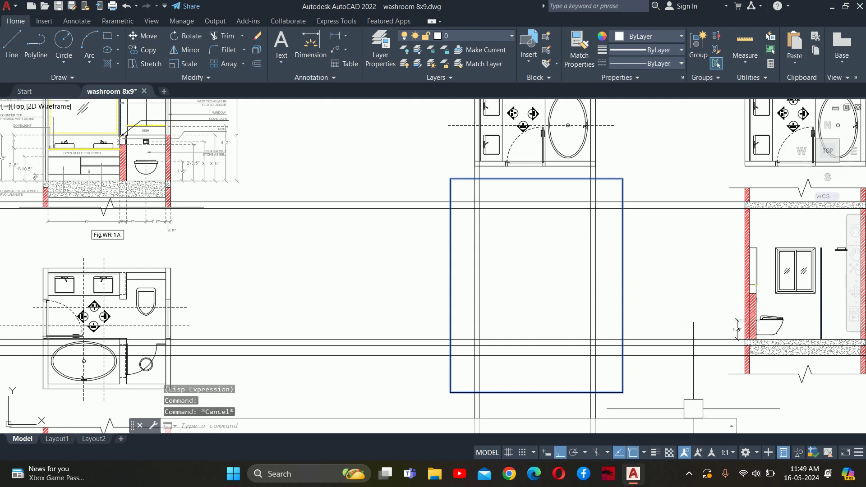
{"action": "type", "text": "tr"}
{"action": "key", "text": "Return"}
{"action": "left_click", "coordinate": [308, 428]}
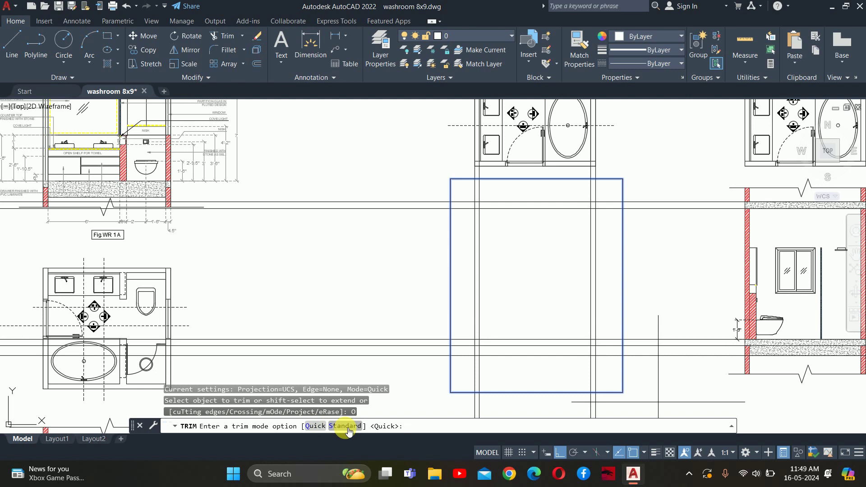
{"action": "key", "text": "Escape"}
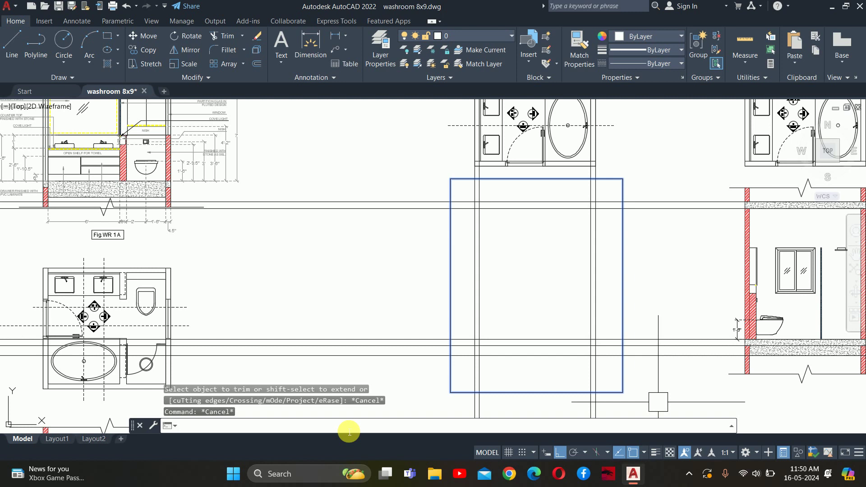
Trim the construction lines outside the rectangle, then select the rectangle outline.
{"action": "type", "text": "xtri"}
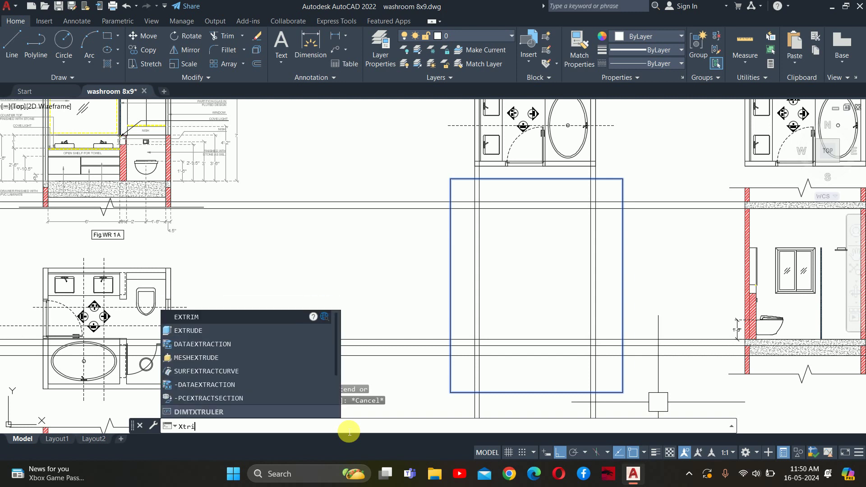
{"action": "type", "text": "m"}
{"action": "key", "text": "Return"}
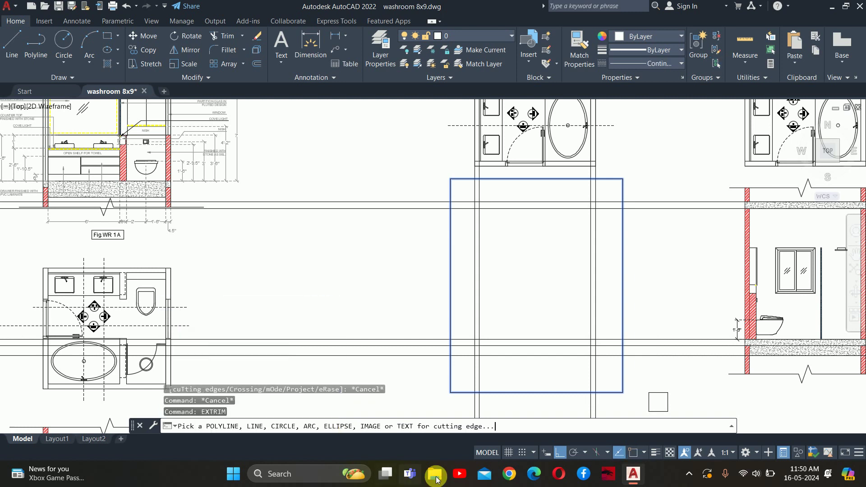
{"action": "left_click", "coordinate": [621, 284]}
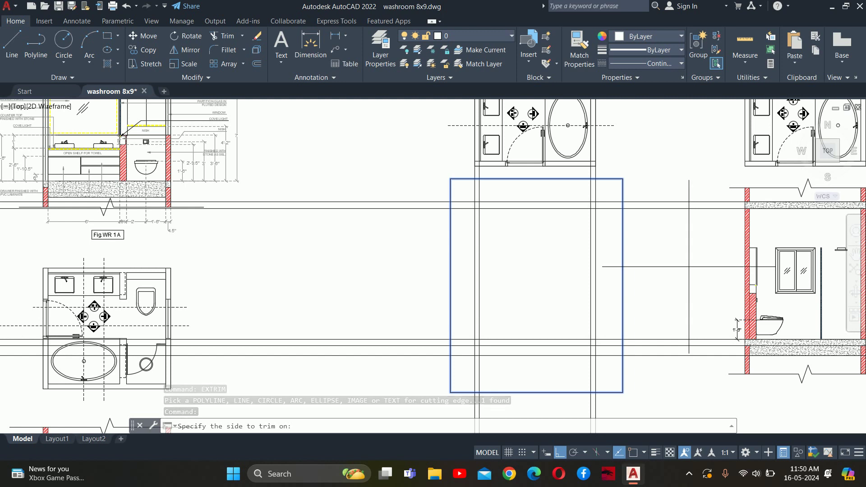
{"action": "left_click", "coordinate": [686, 267]}
{"action": "scroll", "coordinate": [658, 284], "scroll_direction": "down", "scroll_amount": 2}
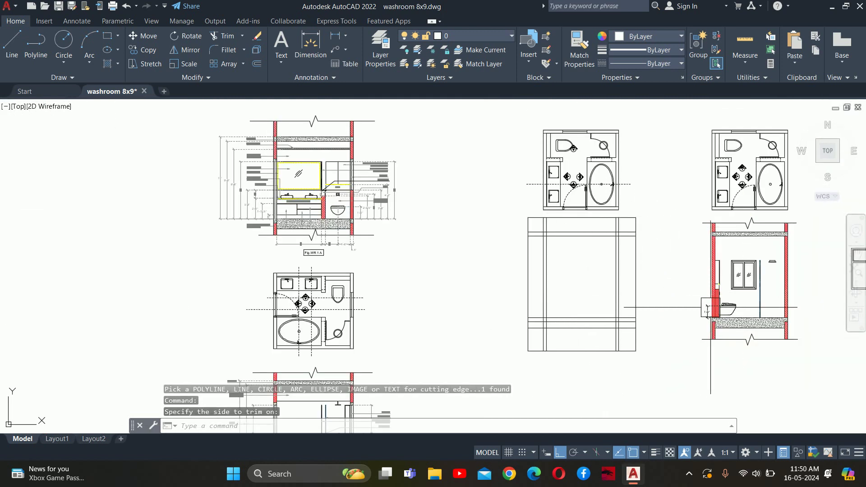
{"action": "key", "text": "Escape"}
{"action": "key", "text": "Escape"}
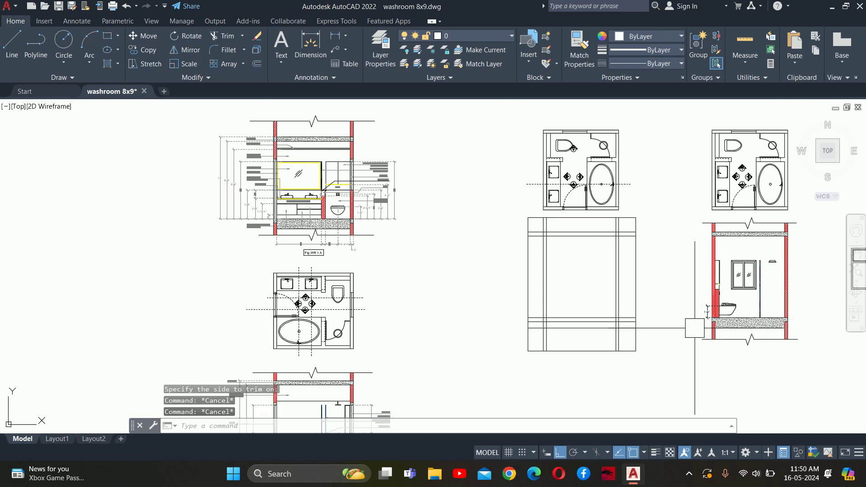
{"action": "left_click", "coordinate": [636, 284]}
Delete the rectangle and fence-trim the right and left ends of the horizontal lines.
{"action": "key", "text": "Delete"}
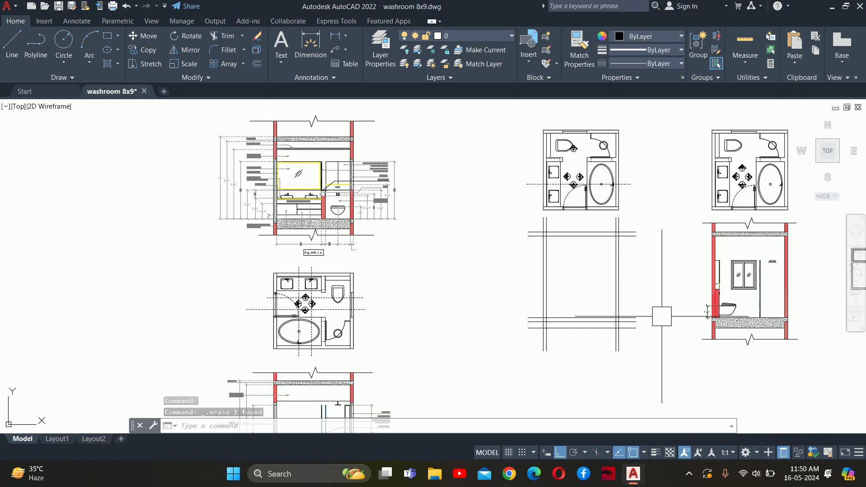
{"action": "scroll", "coordinate": [661, 317], "scroll_direction": "up", "scroll_amount": 2}
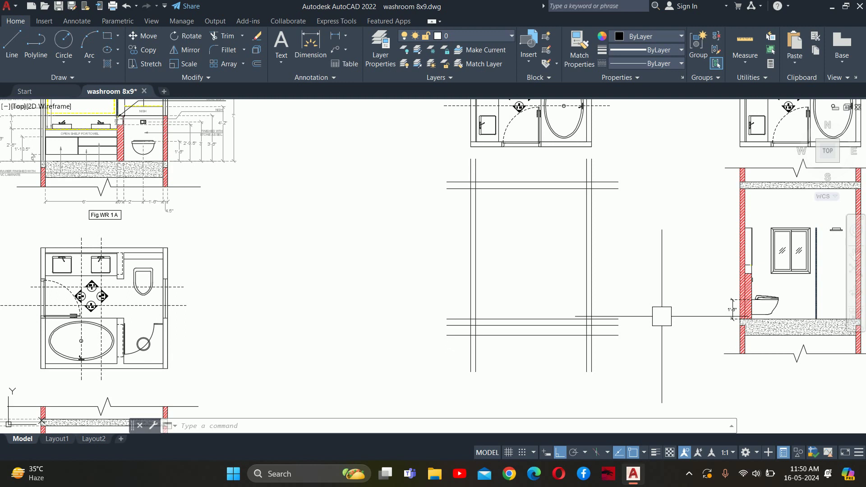
{"action": "type", "text": "tr"}
{"action": "key", "text": "Return"}
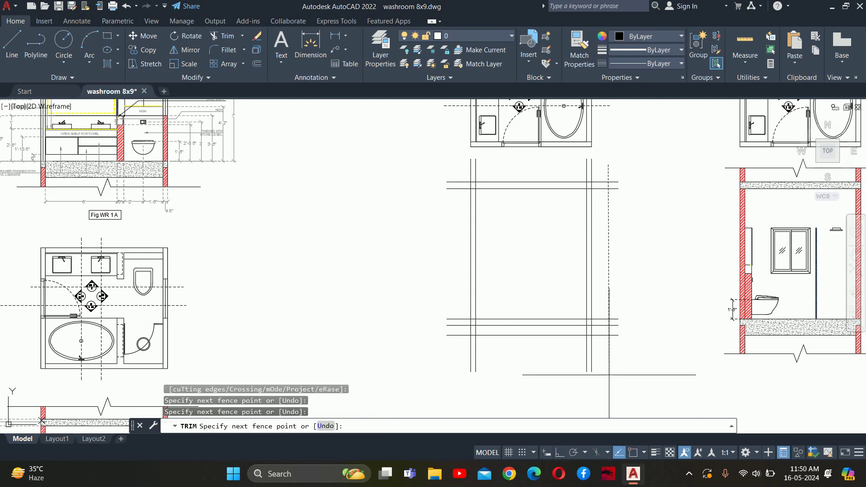
{"action": "left_click_drag", "start_coordinate": [618, 161], "coordinate": [607, 393]}
{"action": "left_click_drag", "start_coordinate": [444, 361], "coordinate": [476, 202]}
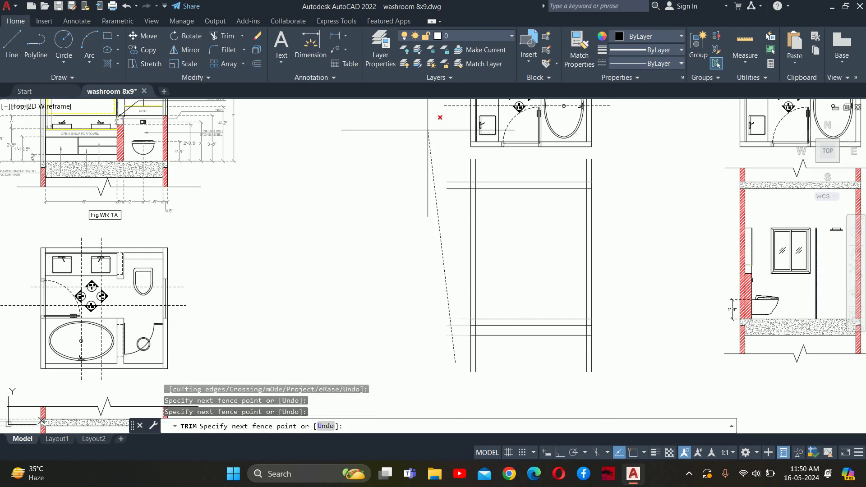
Pan and zoom across the drawings to check the trimmed lines, then end the trim.
{"action": "scroll", "coordinate": [476, 202], "scroll_direction": "up", "scroll_amount": 10}
{"action": "middle_click_drag", "start_coordinate": [447, 139], "coordinate": [442, 242]}
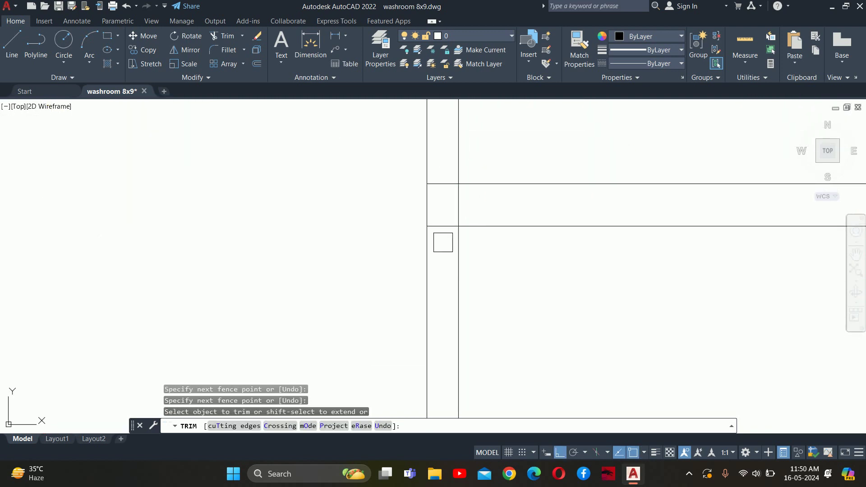
{"action": "scroll", "coordinate": [582, 228], "scroll_direction": "down", "scroll_amount": 5}
{"action": "scroll", "coordinate": [710, 240], "scroll_direction": "up", "scroll_amount": 3}
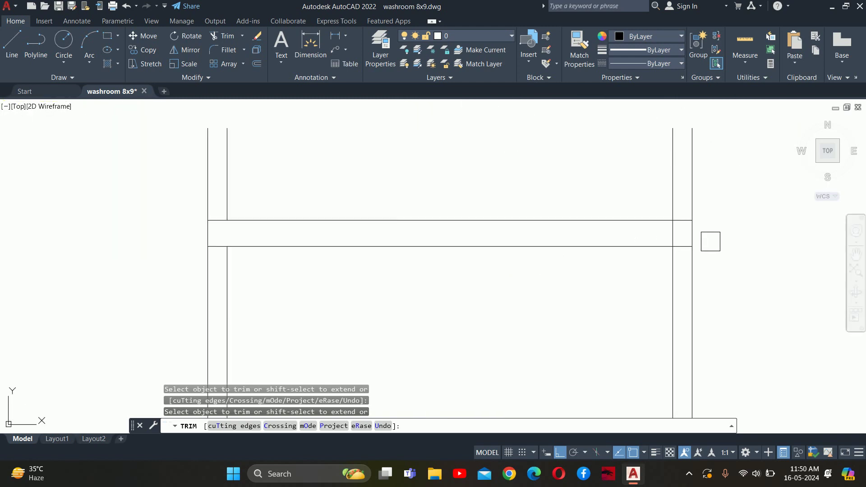
{"action": "scroll", "coordinate": [646, 224], "scroll_direction": "up", "scroll_amount": 2}
{"action": "scroll", "coordinate": [622, 251], "scroll_direction": "down", "scroll_amount": 8}
{"action": "scroll", "coordinate": [558, 367], "scroll_direction": "up", "scroll_amount": 4}
{"action": "scroll", "coordinate": [558, 368], "scroll_direction": "up", "scroll_amount": 2}
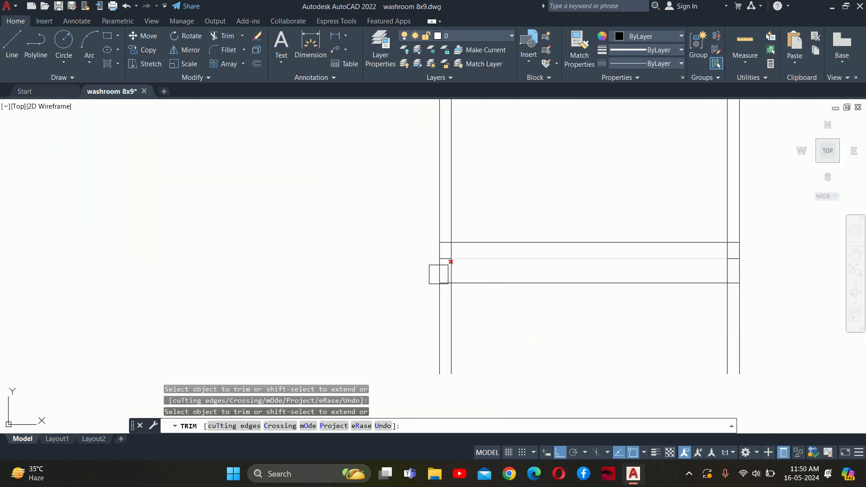
{"action": "scroll", "coordinate": [437, 271], "scroll_direction": "up", "scroll_amount": 3}
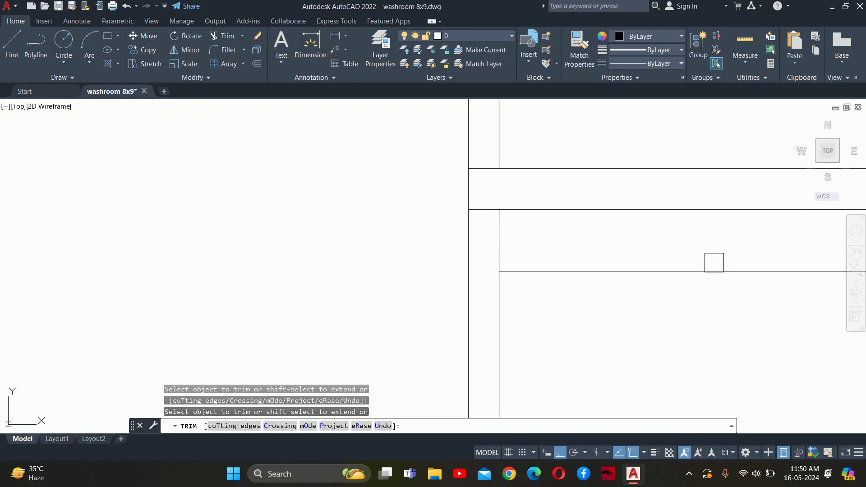
{"action": "scroll", "coordinate": [609, 293], "scroll_direction": "down", "scroll_amount": 3}
{"action": "scroll", "coordinate": [626, 290], "scroll_direction": "up", "scroll_amount": 4}
{"action": "mouse_move", "coordinate": [563, 244]}
{"action": "middle_mouse_down"}
{"action": "mouse_move", "coordinate": [565, 295]}
{"action": "mouse_move", "coordinate": [534, 333]}
{"action": "middle_mouse_up"}
{"action": "scroll", "coordinate": [549, 236], "scroll_direction": "down", "scroll_amount": 5}
{"action": "scroll", "coordinate": [519, 315], "scroll_direction": "down", "scroll_amount": 2}
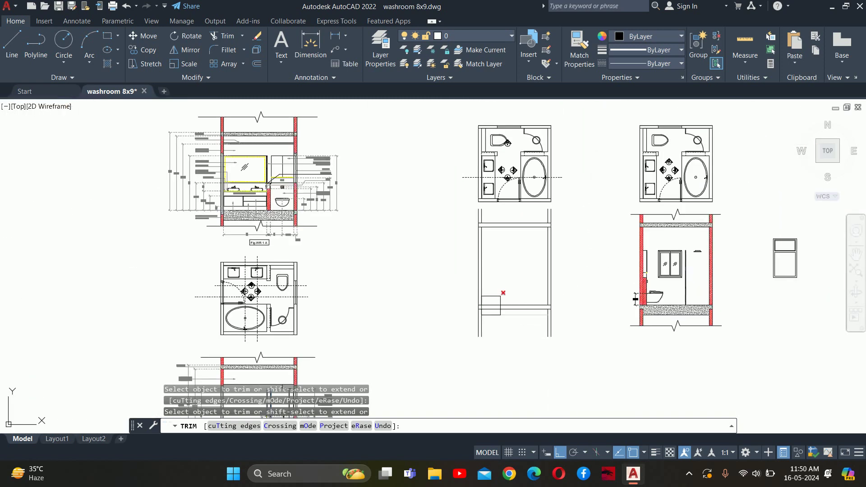
{"action": "scroll", "coordinate": [497, 298], "scroll_direction": "up", "scroll_amount": 2}
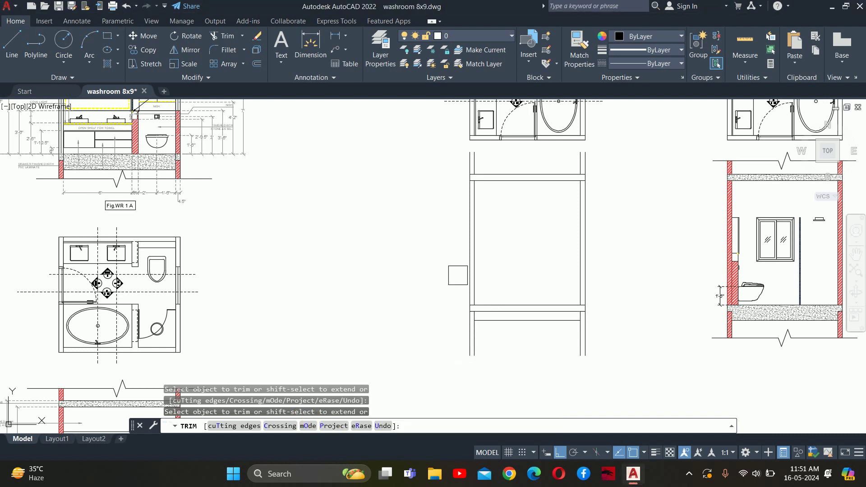
{"action": "key", "text": "Escape"}
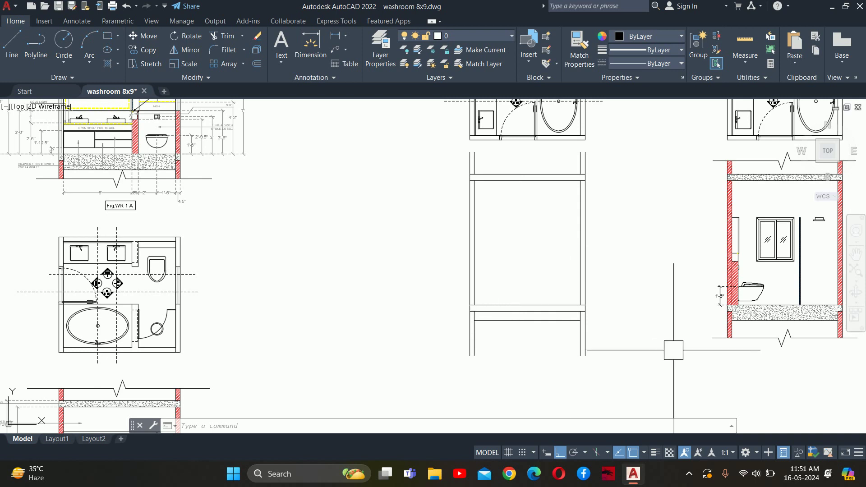
Undo the last trim so the rectangle outline returns.
{"action": "middle_click_drag", "start_coordinate": [493, 262], "coordinate": [478, 310]}
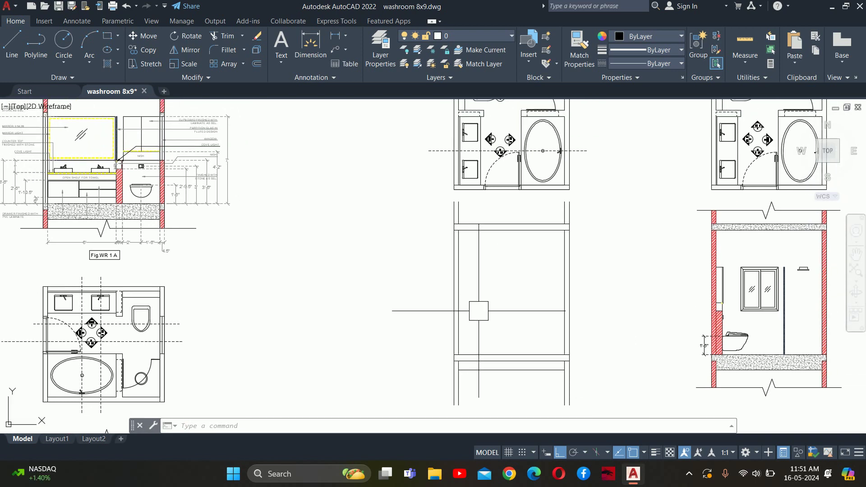
{"action": "middle_click_drag", "start_coordinate": [479, 311], "coordinate": [483, 352]}
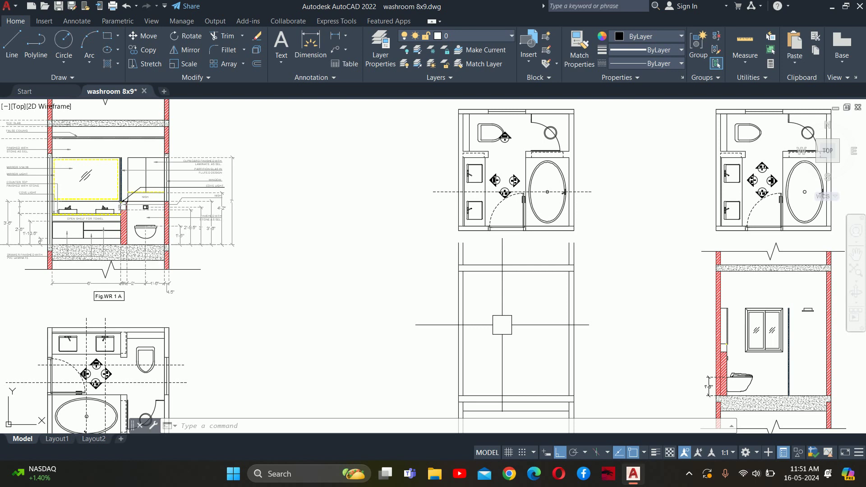
{"action": "key", "text": "ctrl+z"}
{"action": "key", "text": "ctrl+z"}
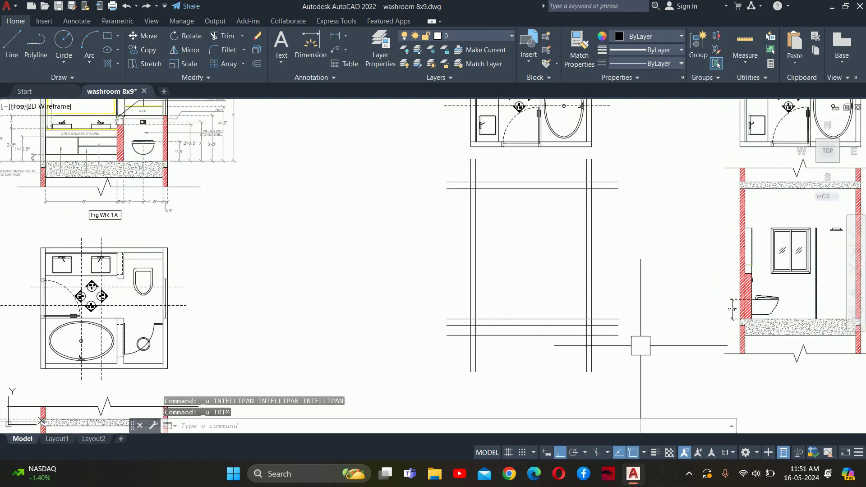
{"action": "key", "text": "Escape"}
{"action": "key", "text": "Escape"}
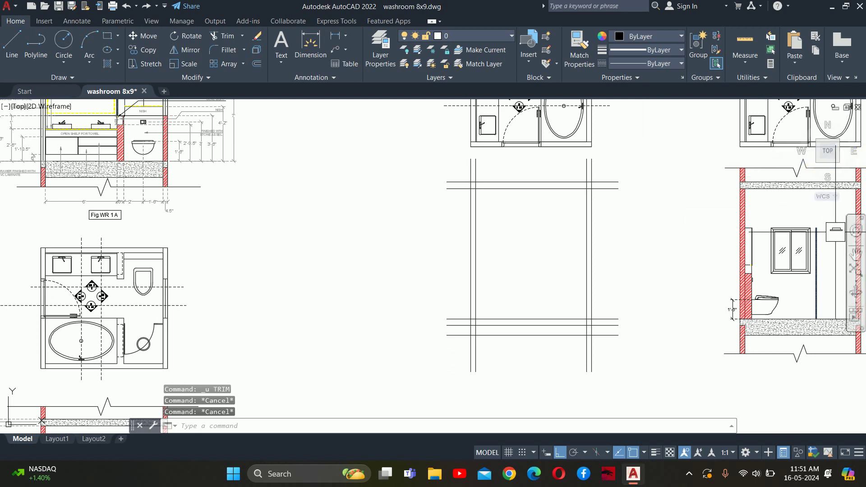
{"action": "scroll", "coordinate": [836, 232], "scroll_direction": "down", "scroll_amount": 2}
Delete the rectangle and fence-trim the horizontal lines right of the middle drawing.
{"action": "scroll", "coordinate": [632, 259], "scroll_direction": "up", "scroll_amount": 2}
{"action": "left_click", "coordinate": [622, 264]}
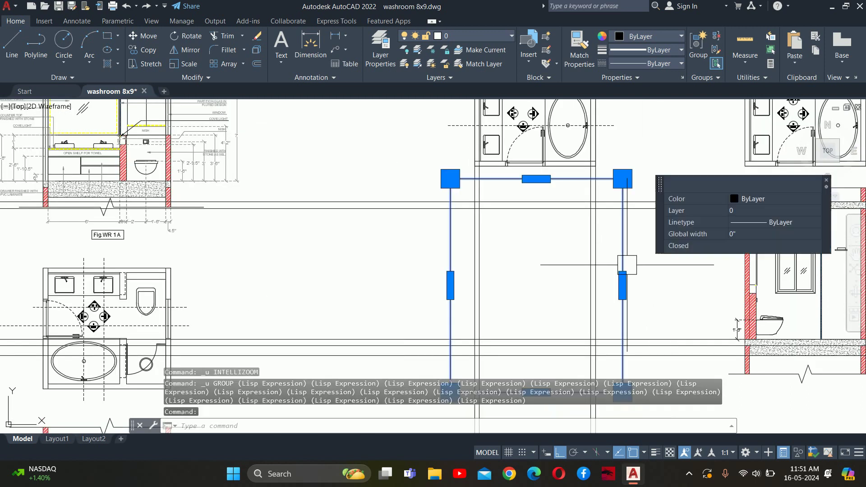
{"action": "key", "text": "Delete"}
{"action": "middle_click_drag", "start_coordinate": [611, 238], "coordinate": [599, 228]}
{"action": "type", "text": "tr"}
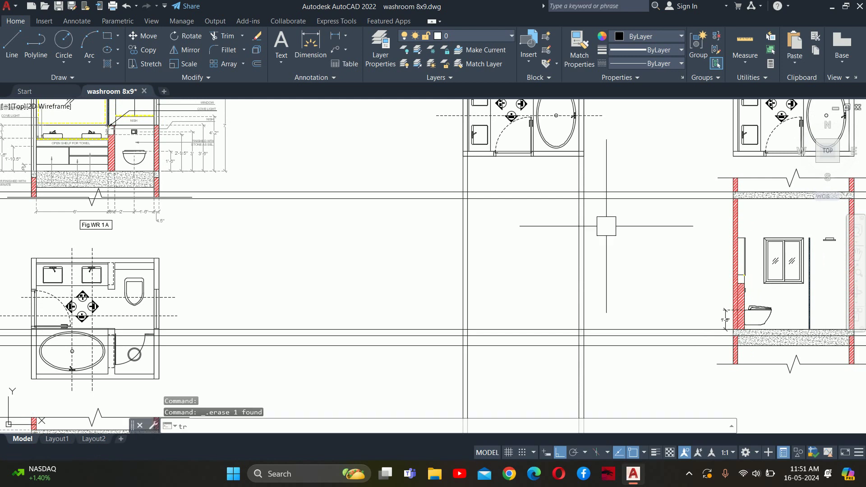
{"action": "key", "text": "Return"}
{"action": "left_click_drag", "start_coordinate": [625, 182], "coordinate": [620, 370]}
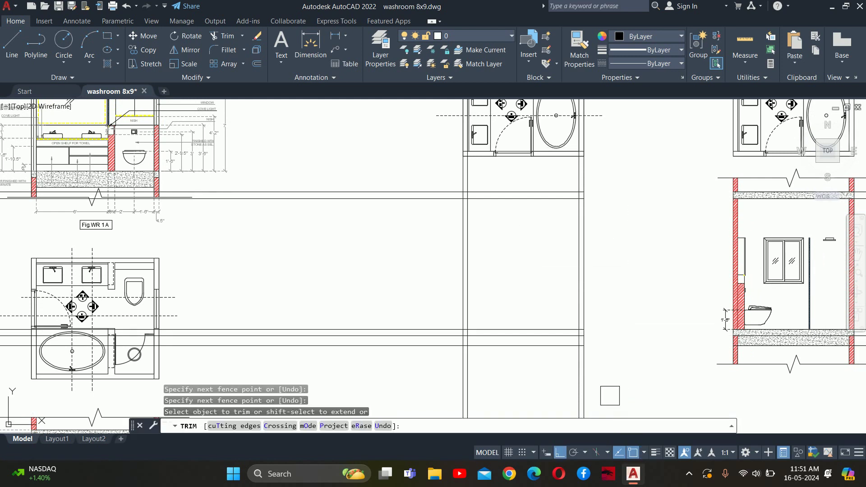
Pan to the right-hand plan and elevation, undo that trim, and restart TRIM.
{"action": "scroll", "coordinate": [610, 396], "scroll_direction": "down", "scroll_amount": 2}
{"action": "middle_click_drag", "start_coordinate": [601, 393], "coordinate": [375, 347]}
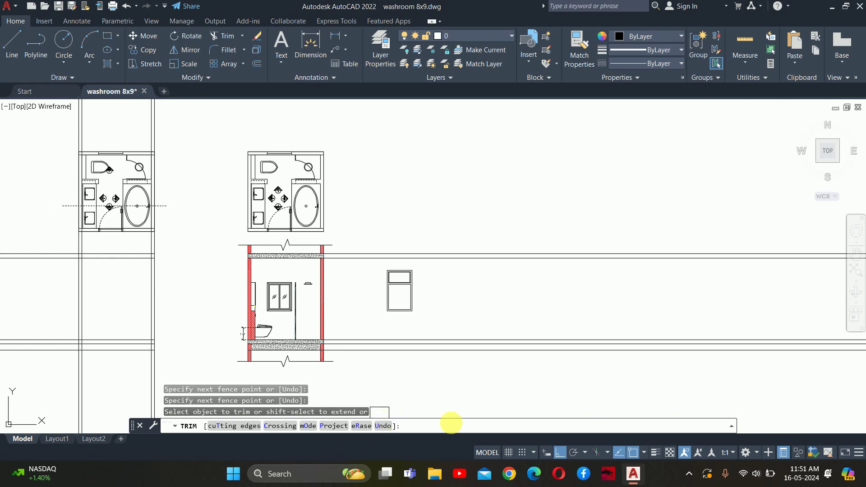
{"action": "scroll", "coordinate": [442, 349], "scroll_direction": "down", "scroll_amount": 5}
{"action": "middle_click_drag", "start_coordinate": [442, 352], "coordinate": [473, 305]}
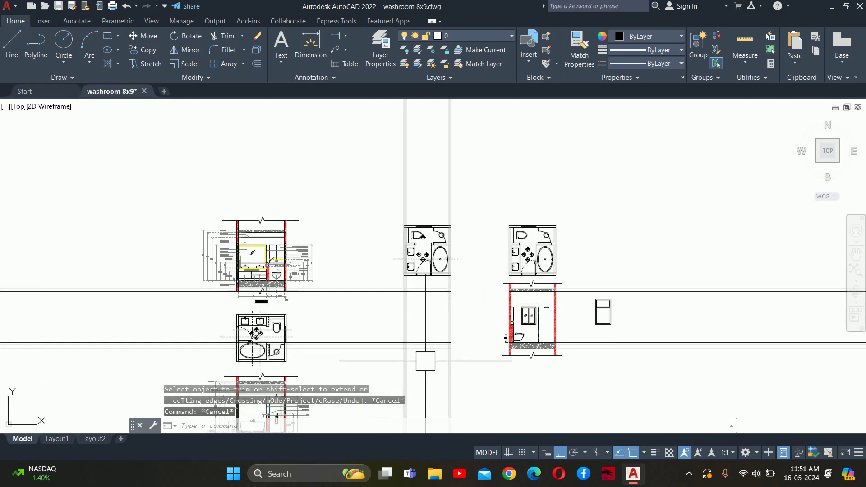
{"action": "key", "text": "ctrl+z"}
{"action": "key", "text": "ctrl+z"}
{"action": "key", "text": "ctrl+z"}
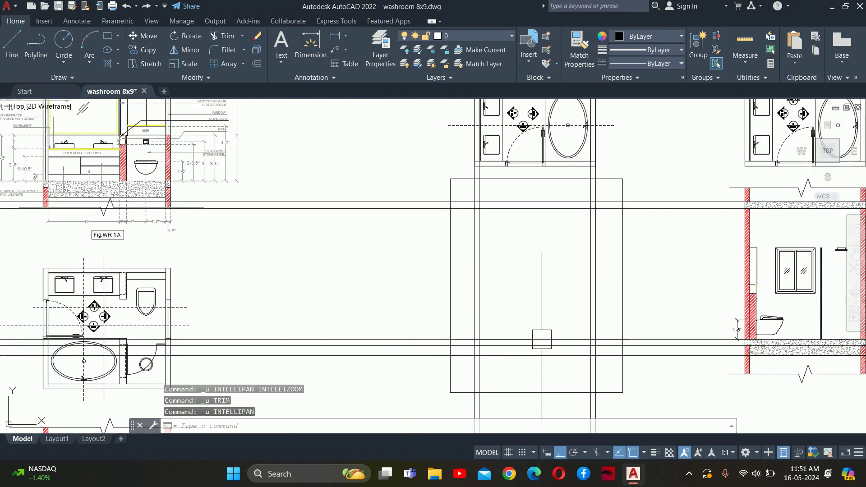
{"action": "key", "text": "Escape"}
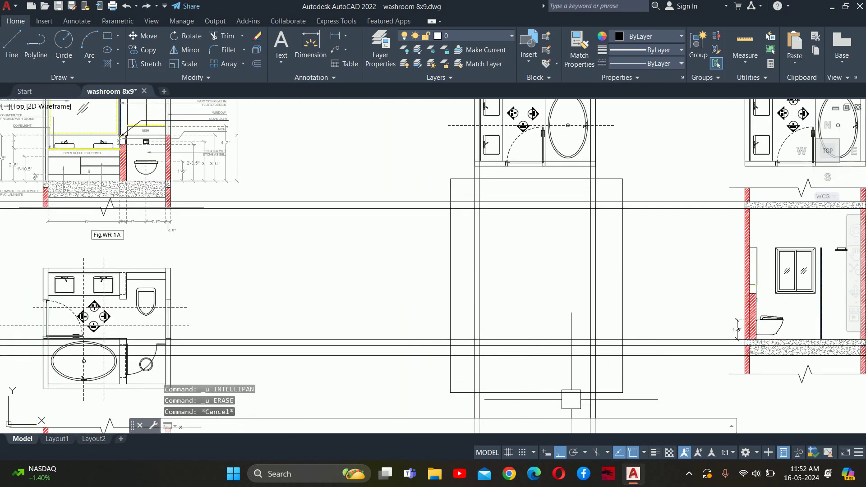
{"action": "type", "text": "trim"}
{"action": "key", "text": "Return"}
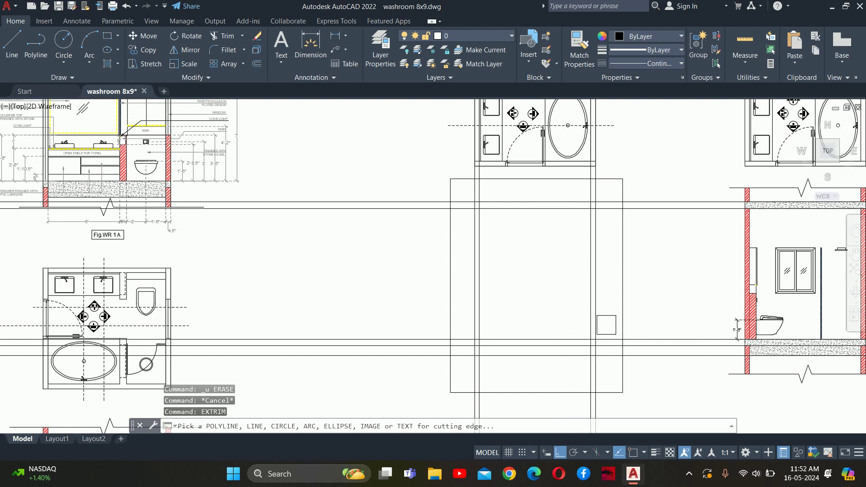
Trim the construction lines outside the rectangle around the middle elevation.
{"action": "left_click", "coordinate": [623, 332]}
{"action": "left_click", "coordinate": [664, 302]}
{"action": "key", "text": "Escape"}
{"action": "key", "text": "Escape"}
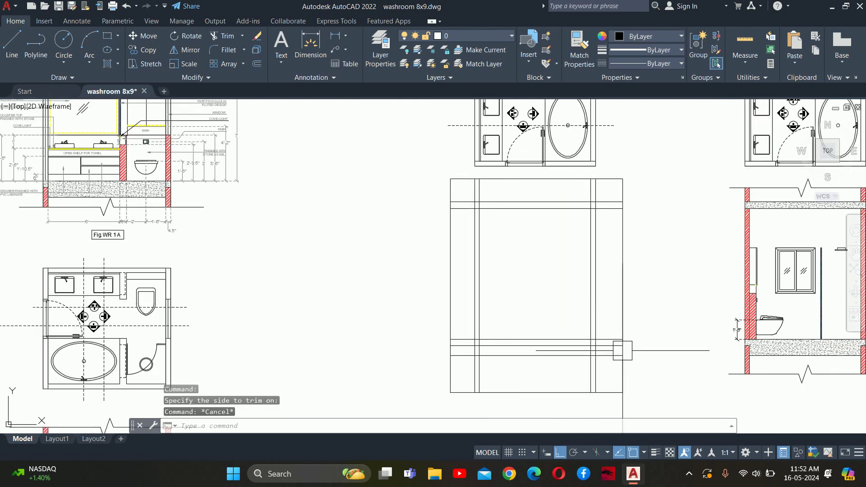
{"action": "key", "text": "Escape"}
{"action": "key", "text": "Return"}
{"action": "middle_click_drag", "start_coordinate": [626, 345], "coordinate": [632, 259]}
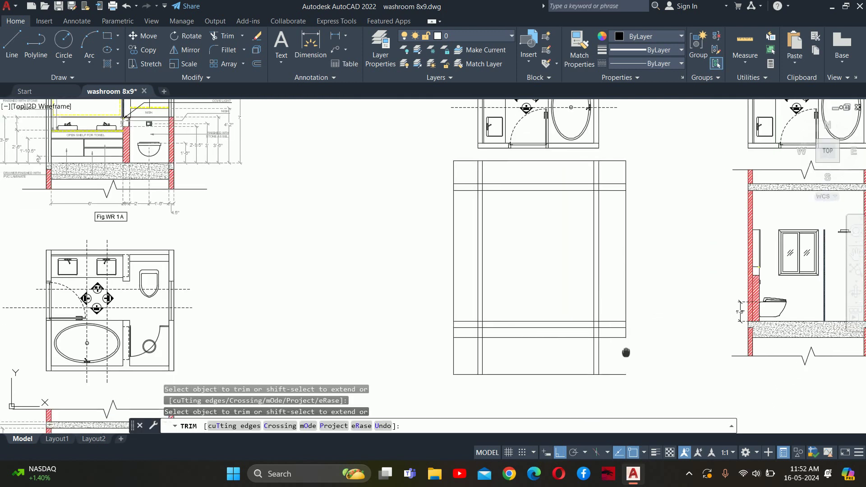
{"action": "scroll", "coordinate": [635, 261], "scroll_direction": "up", "scroll_amount": 4}
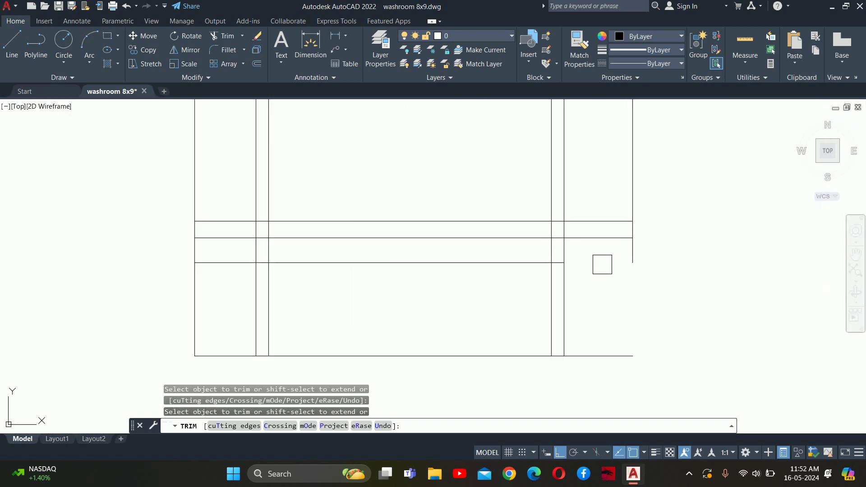
{"action": "scroll", "coordinate": [602, 264], "scroll_direction": "down", "scroll_amount": 2}
{"action": "scroll", "coordinate": [618, 268], "scroll_direction": "down", "scroll_amount": 4}
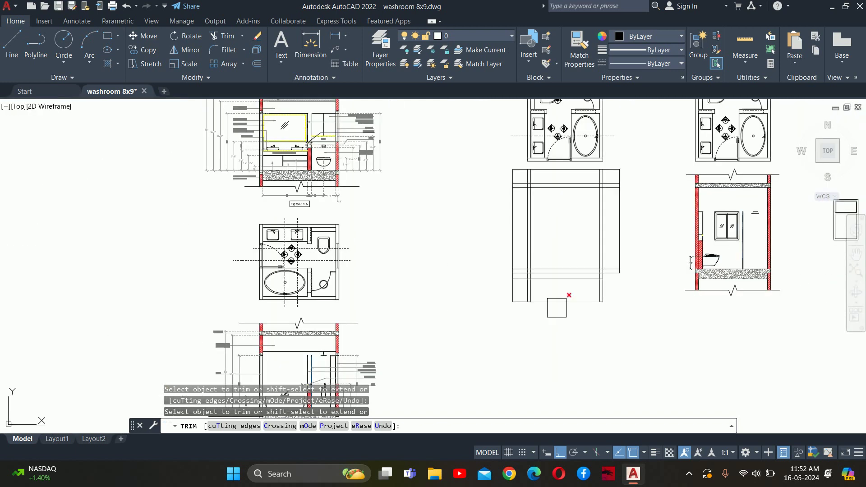
{"action": "scroll", "coordinate": [512, 303], "scroll_direction": "up", "scroll_amount": 5}
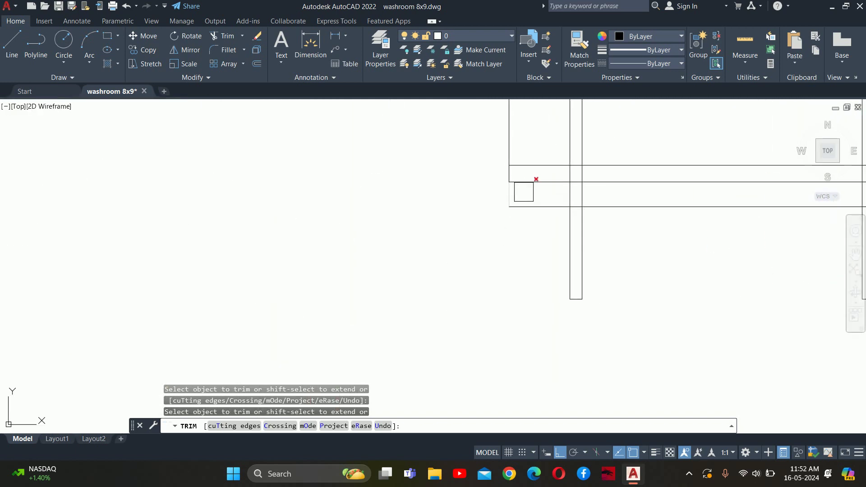
Fence-trim the overshooting lines crossing the upper part of the new elevation.
{"action": "left_click", "coordinate": [524, 192]}
{"action": "left_click", "coordinate": [511, 232]}
{"action": "key", "text": "Return"}
{"action": "middle_click_drag", "start_coordinate": [522, 241], "coordinate": [524, 325]}
{"action": "scroll", "coordinate": [513, 362], "scroll_direction": "down", "scroll_amount": 2}
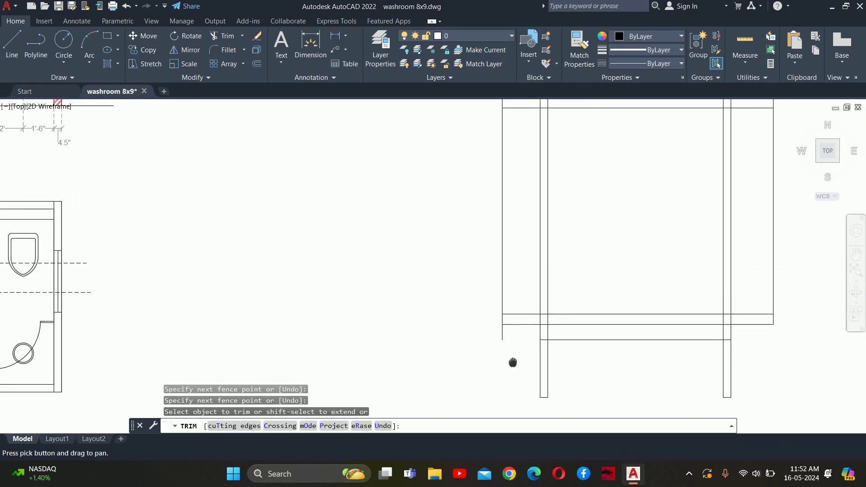
{"action": "middle_click", "coordinate": [513, 363]}
Fence-trim the lines running past the plan's left edge.
{"action": "left_click", "coordinate": [515, 277]}
{"action": "scroll", "coordinate": [514, 278], "scroll_direction": "up", "scroll_amount": 3}
{"action": "scroll", "coordinate": [508, 251], "scroll_direction": "down", "scroll_amount": 5}
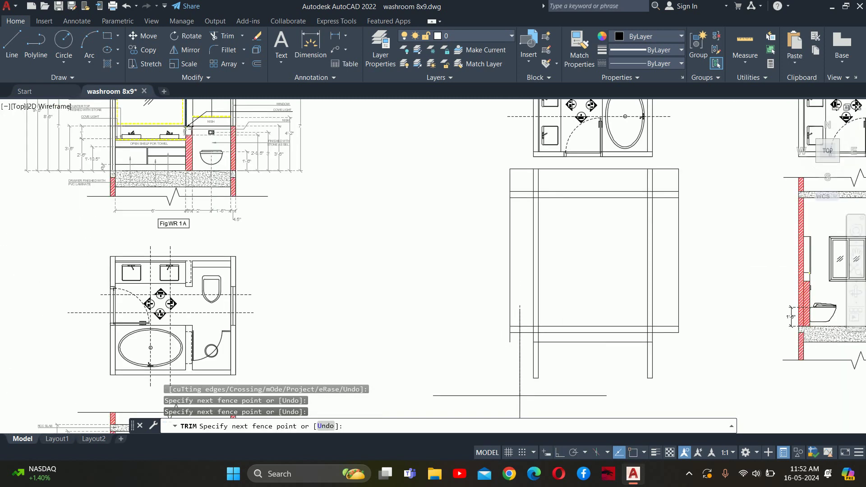
{"action": "key", "text": "Return"}
{"action": "scroll", "coordinate": [509, 251], "scroll_direction": "up", "scroll_amount": 4}
{"action": "scroll", "coordinate": [681, 247], "scroll_direction": "down", "scroll_amount": 1}
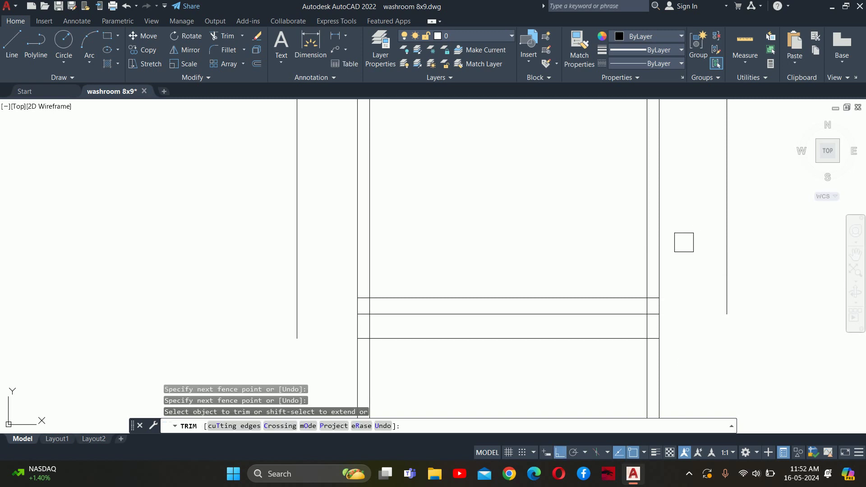
{"action": "scroll", "coordinate": [682, 241], "scroll_direction": "down", "scroll_amount": 4}
{"action": "left_click", "coordinate": [631, 452]}
{"action": "scroll", "coordinate": [629, 361], "scroll_direction": "up", "scroll_amount": 6}
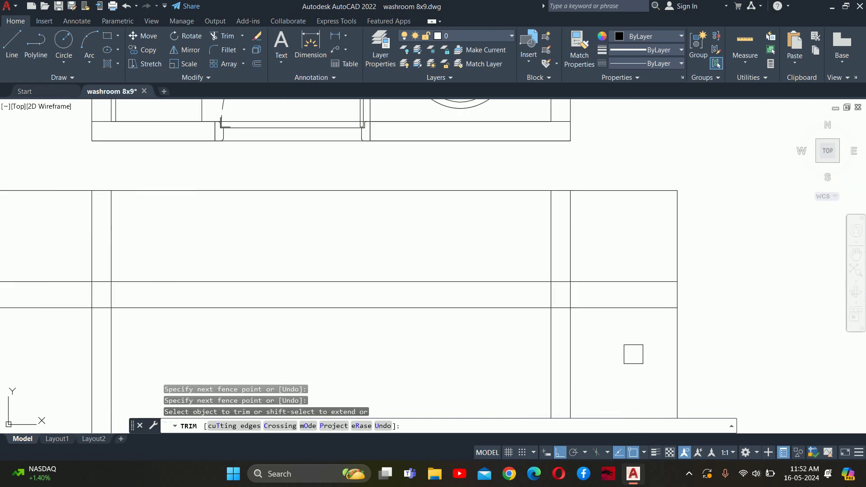
Trim the stray horizontal segments and the long horizontal construction line.
{"action": "left_click", "coordinate": [611, 206]}
{"action": "left_click", "coordinate": [610, 181]}
{"action": "key", "text": "Return"}
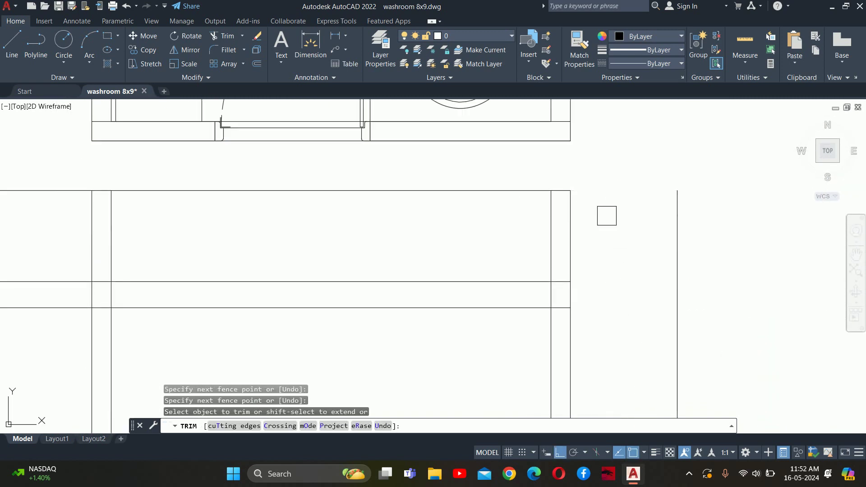
{"action": "left_click", "coordinate": [472, 191]}
{"action": "scroll", "coordinate": [623, 253], "scroll_direction": "down", "scroll_amount": 2}
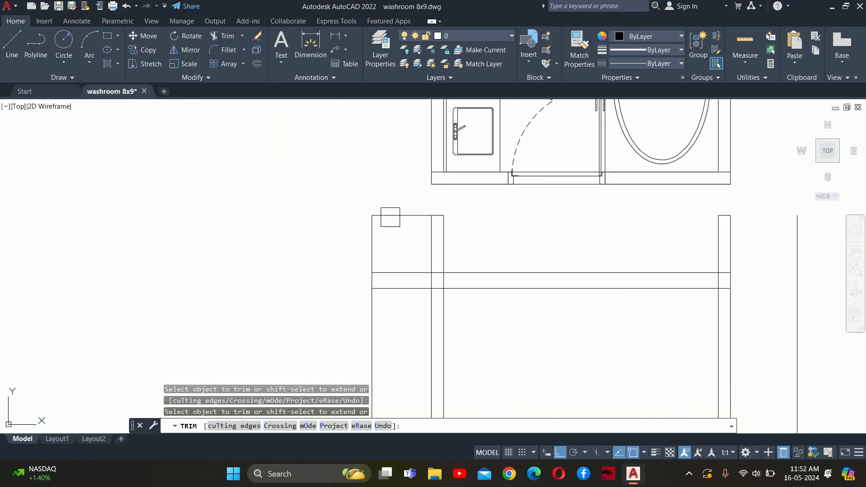
Fence-trim the remaining stray lines on the left side of the elevation.
{"action": "left_click", "coordinate": [348, 269]}
{"action": "left_click", "coordinate": [397, 228]}
{"action": "left_click", "coordinate": [370, 350]}
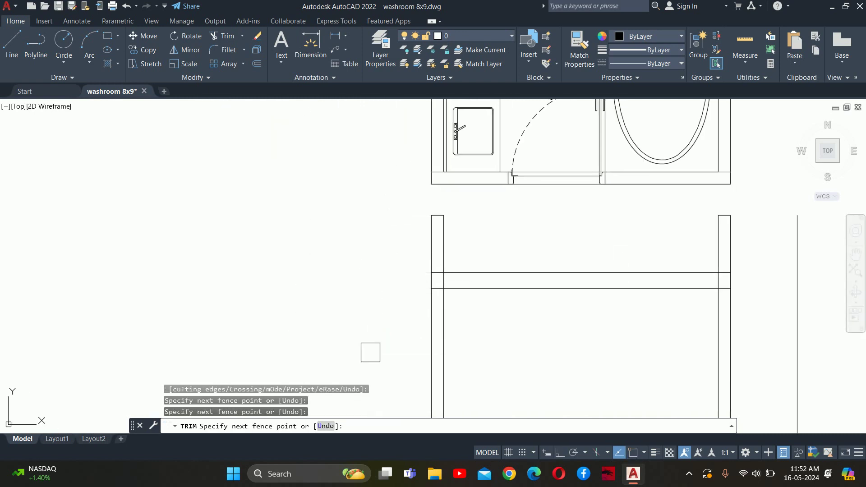
{"action": "key", "text": "Return"}
{"action": "scroll", "coordinate": [389, 309], "scroll_direction": "down", "scroll_amount": 4}
{"action": "scroll", "coordinate": [459, 350], "scroll_direction": "up", "scroll_amount": 5}
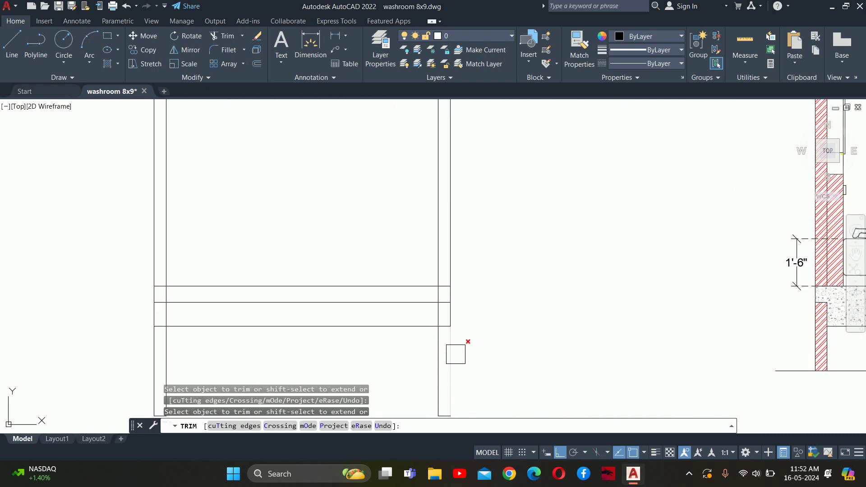
{"action": "scroll", "coordinate": [444, 306], "scroll_direction": "up", "scroll_amount": 2}
{"action": "scroll", "coordinate": [594, 315], "scroll_direction": "down", "scroll_amount": 2}
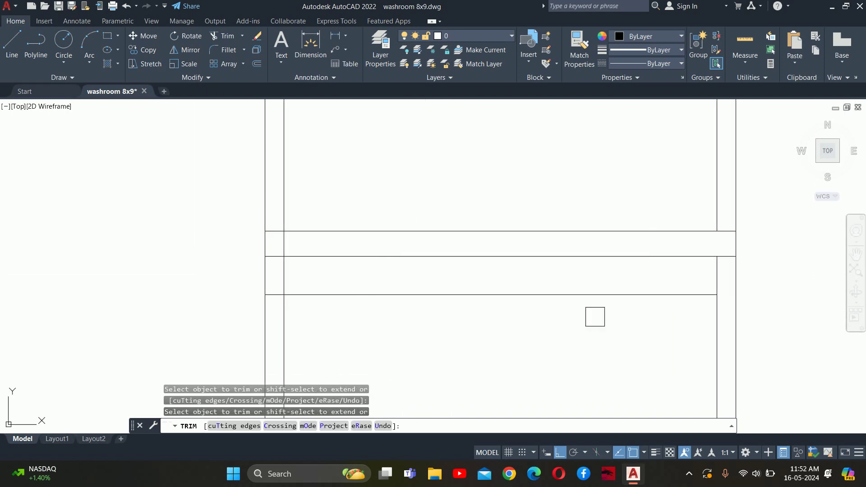
{"action": "scroll", "coordinate": [252, 288], "scroll_direction": "up", "scroll_amount": 3}
{"action": "scroll", "coordinate": [386, 209], "scroll_direction": "down", "scroll_amount": 2}
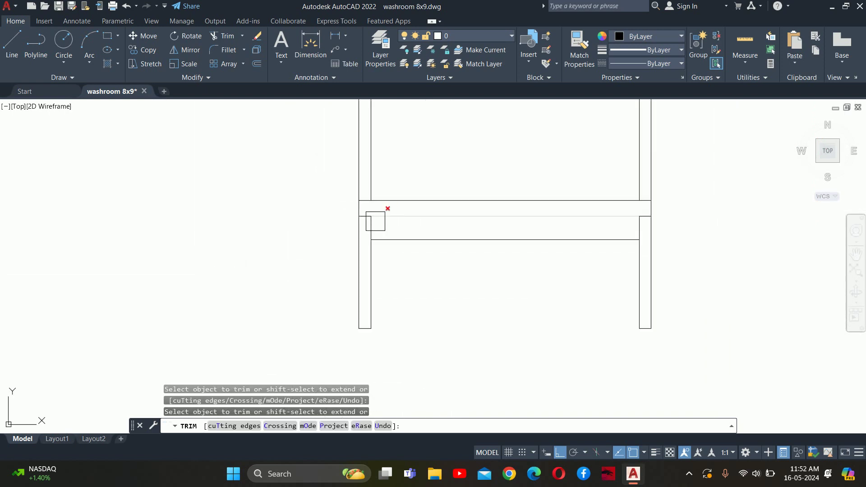
{"action": "scroll", "coordinate": [379, 358], "scroll_direction": "down", "scroll_amount": 1}
{"action": "scroll", "coordinate": [497, 214], "scroll_direction": "down", "scroll_amount": 3}
{"action": "scroll", "coordinate": [497, 214], "scroll_direction": "up", "scroll_amount": 1}
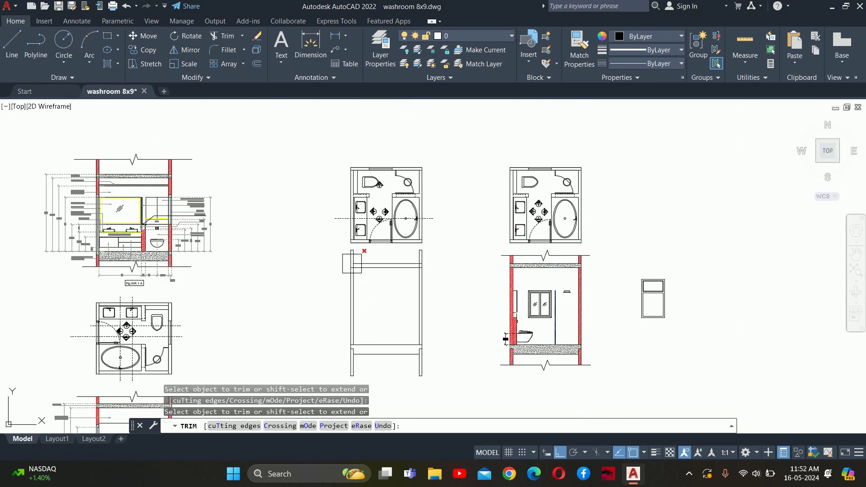
{"action": "scroll", "coordinate": [346, 269], "scroll_direction": "up", "scroll_amount": 4}
{"action": "scroll", "coordinate": [448, 290], "scroll_direction": "down", "scroll_amount": 2}
{"action": "scroll", "coordinate": [452, 289], "scroll_direction": "up", "scroll_amount": 2}
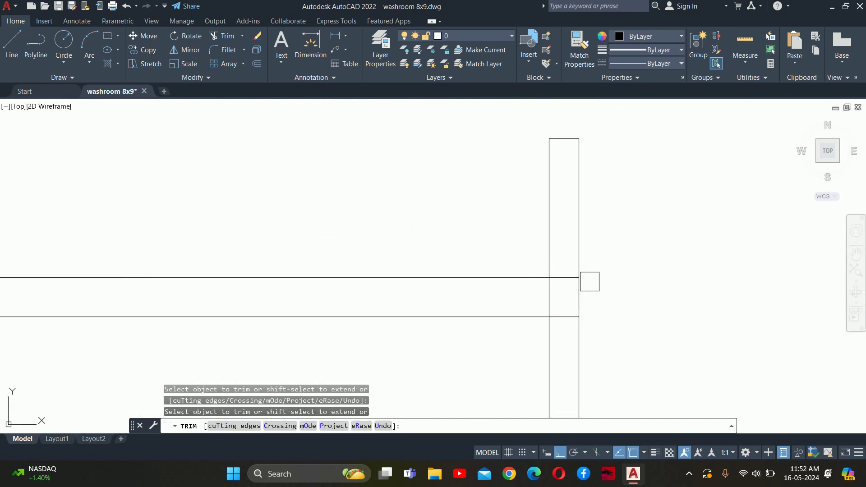
Trim the last leftover line at the wall and end the TRIM command.
{"action": "left_click", "coordinate": [547, 286]}
{"action": "scroll", "coordinate": [472, 276], "scroll_direction": "down", "scroll_amount": 4}
{"action": "scroll", "coordinate": [391, 267], "scroll_direction": "down", "scroll_amount": 5}
{"action": "key", "text": "Escape"}
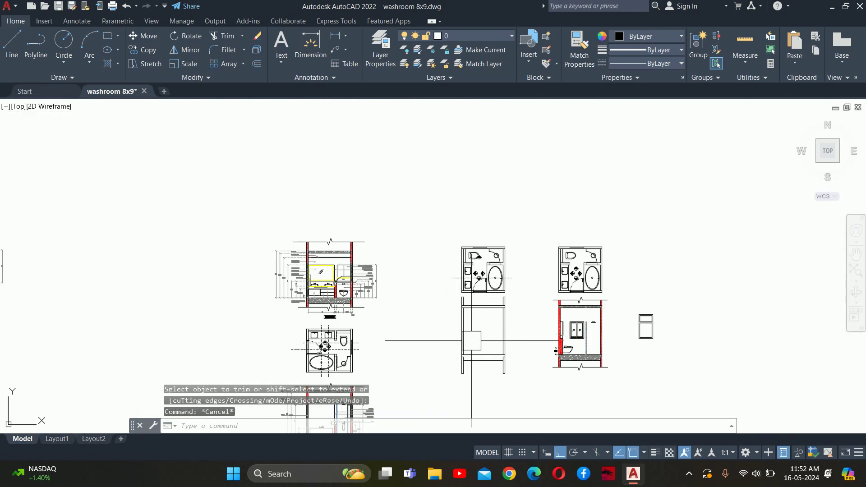
{"action": "key", "text": "Escape"}
{"action": "key", "text": "Escape"}
{"action": "scroll", "coordinate": [408, 344], "scroll_direction": "up", "scroll_amount": 3}
{"action": "scroll", "coordinate": [434, 348], "scroll_direction": "up", "scroll_amount": 2}
{"action": "mouse_move", "coordinate": [434, 348]}
{"action": "middle_mouse_down"}
{"action": "mouse_move", "coordinate": [378, 340]}
{"action": "mouse_move", "coordinate": [336, 351]}
{"action": "middle_mouse_up"}
Fill the middle elevation's side wall strips with a blue 39,118,187 hatch.
{"action": "type", "text": "h"}
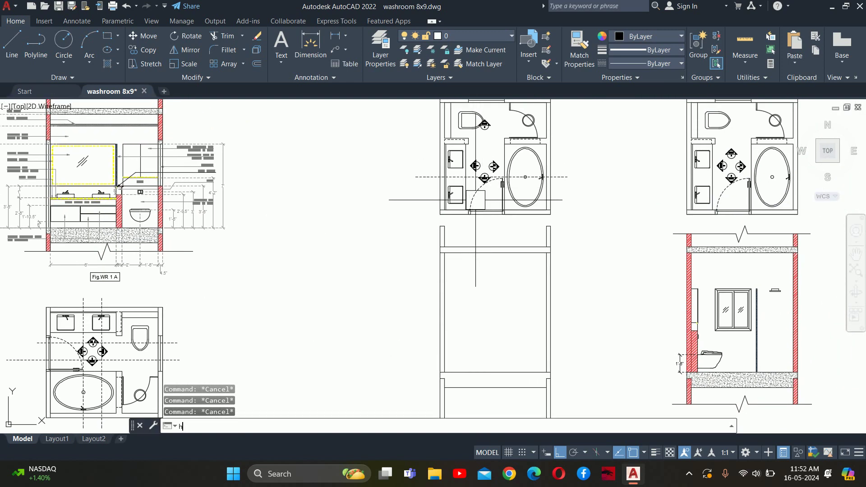
{"action": "key", "text": "Return"}
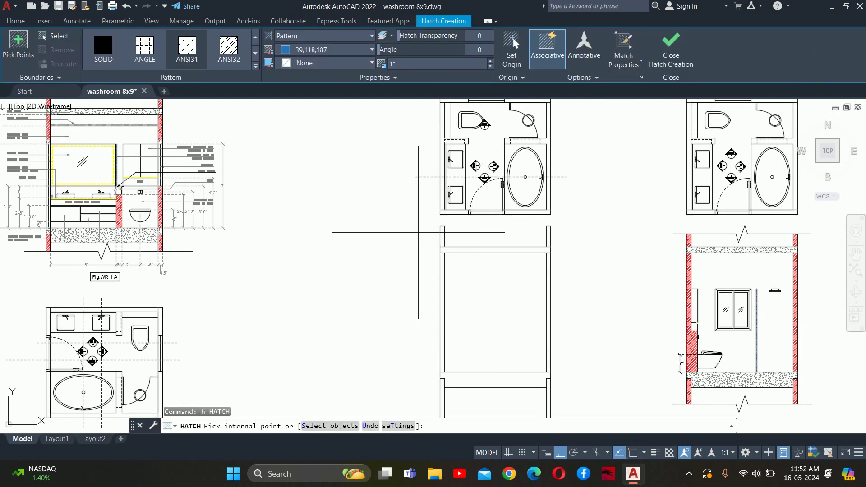
{"action": "left_click", "coordinate": [442, 235]}
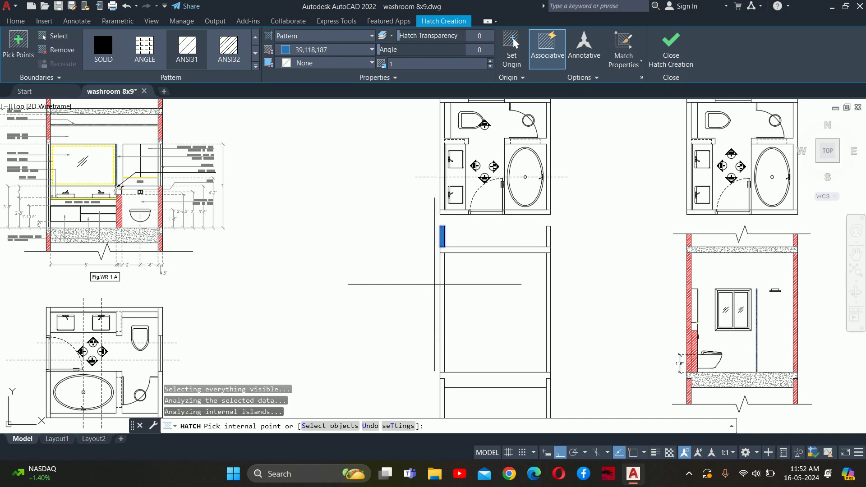
{"action": "middle_click_drag", "start_coordinate": [444, 291], "coordinate": [399, 268]}
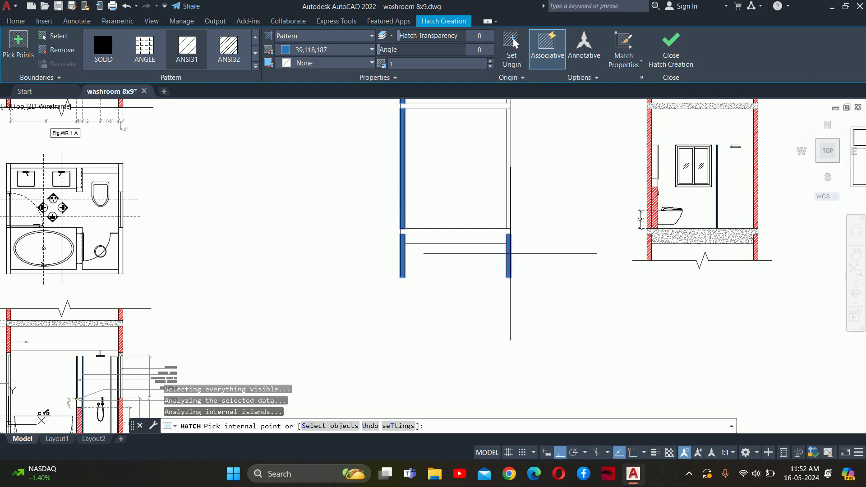
{"action": "middle_click_drag", "start_coordinate": [473, 128], "coordinate": [478, 241]}
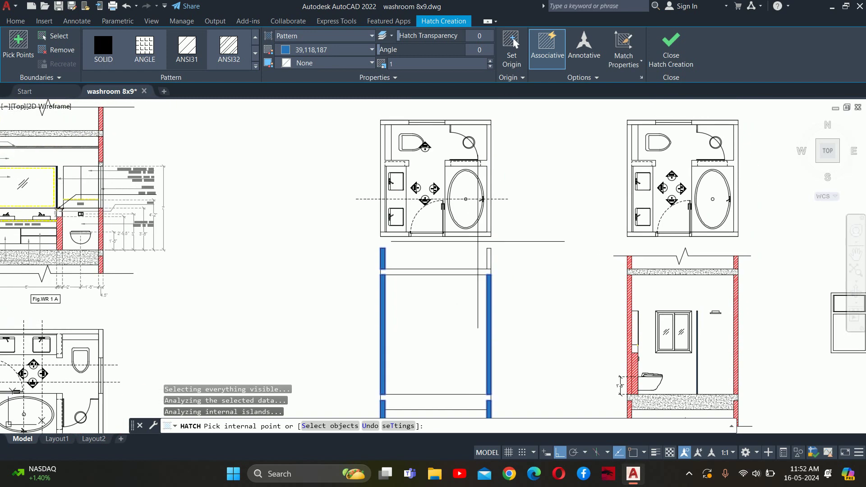
{"action": "middle_click_drag", "start_coordinate": [486, 311], "coordinate": [491, 216]}
{"action": "key", "text": "Escape"}
{"action": "key", "text": "Escape"}
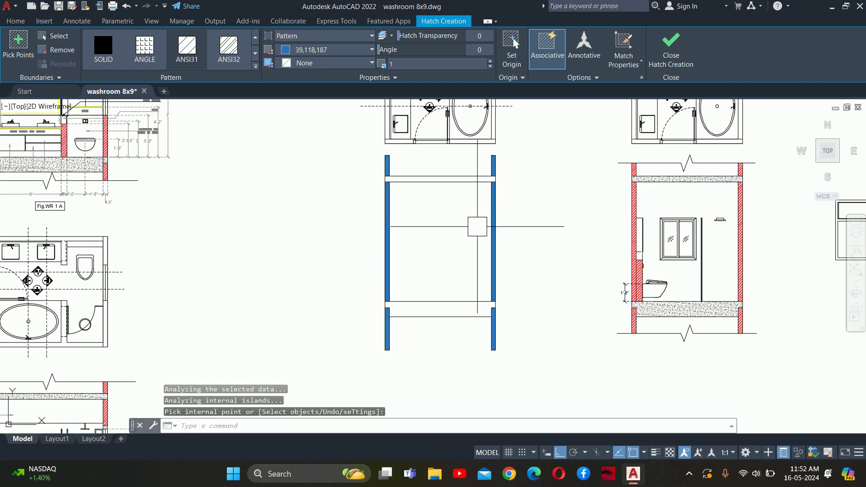
{"action": "type", "text": "ma"}
{"action": "key", "text": "Return"}
Match the first blue wall hatch to the neighbouring elevation's red diagonal hatch.
{"action": "scroll", "coordinate": [636, 270], "scroll_direction": "up", "scroll_amount": 5}
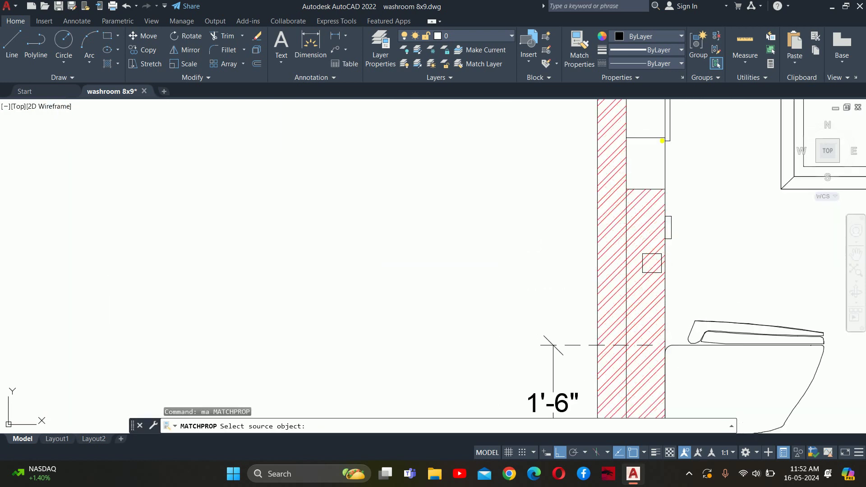
{"action": "left_click", "coordinate": [596, 203]}
{"action": "scroll", "coordinate": [659, 238], "scroll_direction": "down", "scroll_amount": 3}
{"action": "scroll", "coordinate": [408, 255], "scroll_direction": "up", "scroll_amount": 5}
{"action": "left_click", "coordinate": [397, 257]}
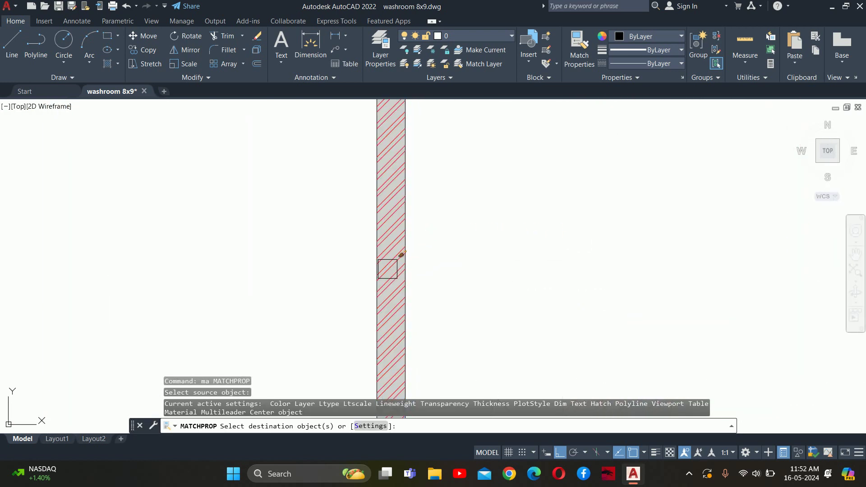
{"action": "scroll", "coordinate": [394, 254], "scroll_direction": "down", "scroll_amount": 8}
{"action": "key", "text": "Escape"}
{"action": "scroll", "coordinate": [395, 254], "scroll_direction": "up", "scroll_amount": 4}
{"action": "middle_click_drag", "start_coordinate": [396, 267], "coordinate": [475, 274]}
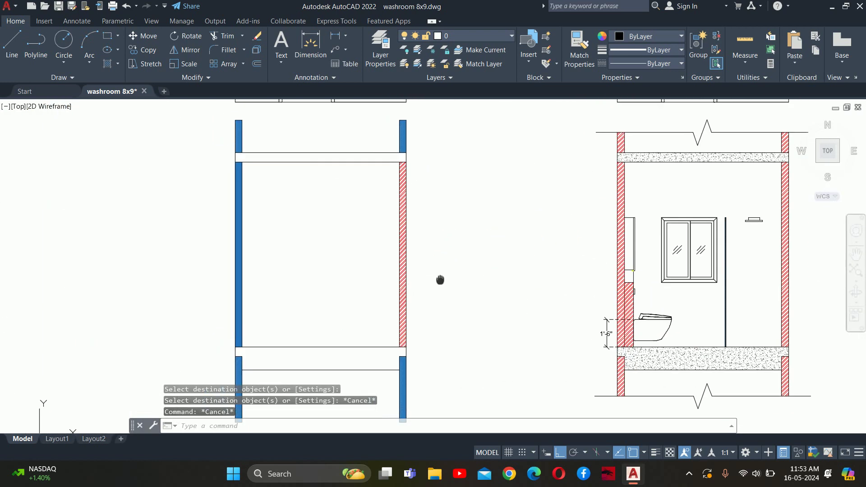
Rerun MATCHPROP to turn the left wall hatches red diagonal.
{"action": "type", "text": "ma"}
{"action": "key", "text": "Return"}
{"action": "scroll", "coordinate": [475, 274], "scroll_direction": "up", "scroll_amount": 4}
{"action": "scroll", "coordinate": [459, 255], "scroll_direction": "up", "scroll_amount": 5}
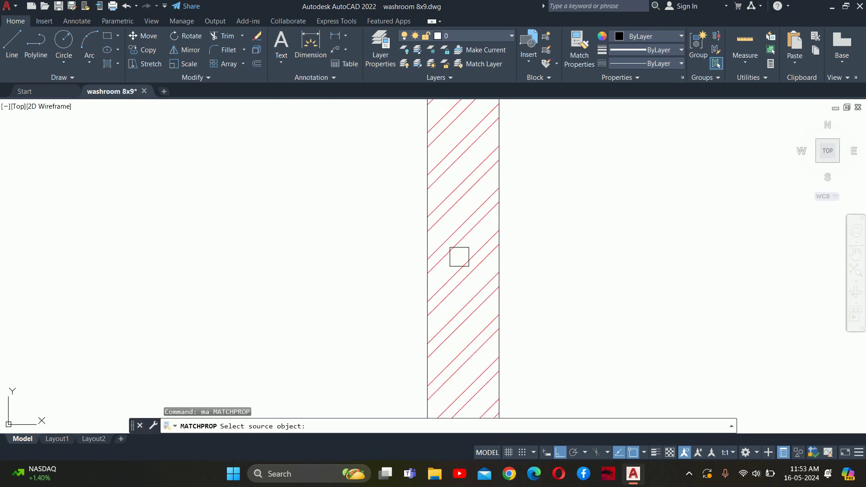
{"action": "left_click", "coordinate": [458, 255]}
{"action": "scroll", "coordinate": [478, 203], "scroll_direction": "down", "scroll_amount": 4}
{"action": "scroll", "coordinate": [389, 197], "scroll_direction": "down", "scroll_amount": 4}
{"action": "scroll", "coordinate": [373, 213], "scroll_direction": "up", "scroll_amount": 4}
{"action": "left_click", "coordinate": [299, 188]}
{"action": "scroll", "coordinate": [300, 188], "scroll_direction": "down", "scroll_amount": 4}
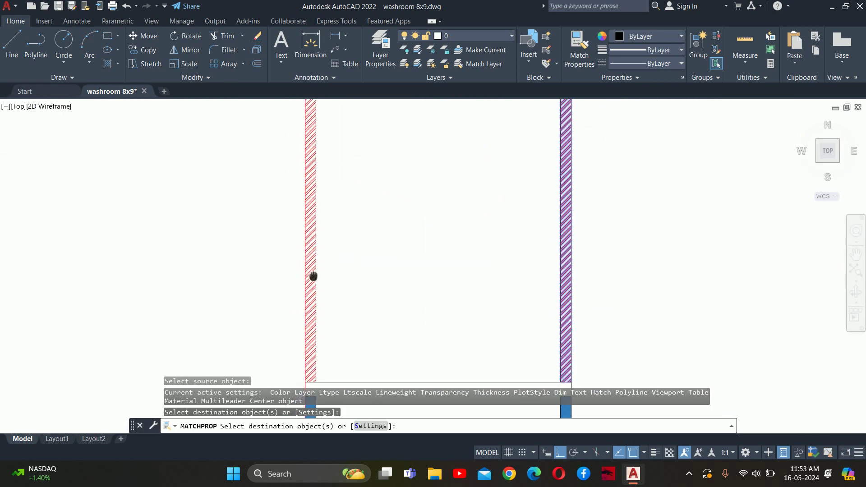
{"action": "scroll", "coordinate": [313, 275], "scroll_direction": "up", "scroll_amount": 3}
{"action": "scroll", "coordinate": [397, 198], "scroll_direction": "up", "scroll_amount": 3}
{"action": "left_click", "coordinate": [366, 192]}
{"action": "scroll", "coordinate": [367, 193], "scroll_direction": "down", "scroll_amount": 4}
{"action": "scroll", "coordinate": [580, 238], "scroll_direction": "up", "scroll_amount": 4}
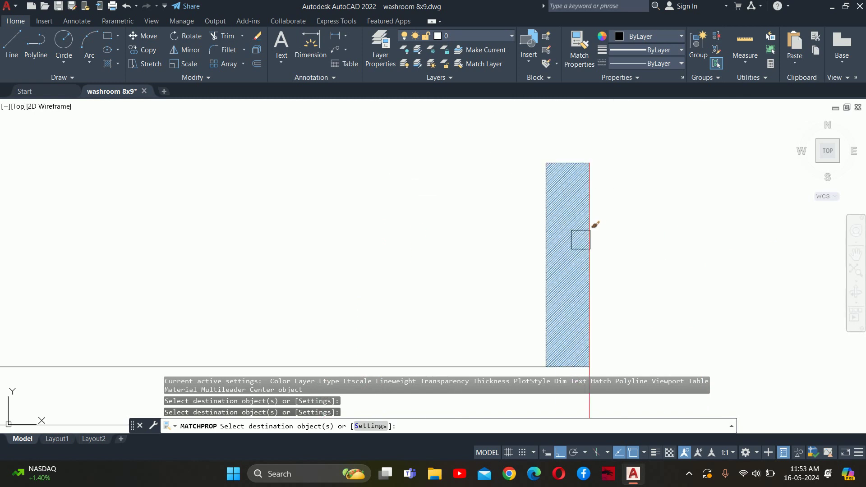
Turn the remaining right-side blue wall hatches red diagonal.
{"action": "left_click", "coordinate": [578, 232]}
{"action": "scroll", "coordinate": [535, 328], "scroll_direction": "down", "scroll_amount": 5}
{"action": "scroll", "coordinate": [541, 316], "scroll_direction": "up", "scroll_amount": 2}
{"action": "scroll", "coordinate": [555, 280], "scroll_direction": "up", "scroll_amount": 5}
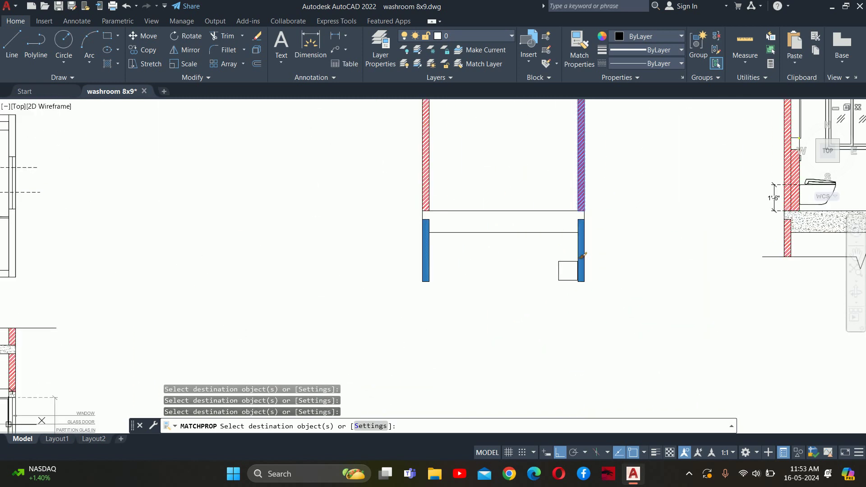
{"action": "scroll", "coordinate": [600, 225], "scroll_direction": "up", "scroll_amount": 4}
{"action": "left_click", "coordinate": [600, 224]}
{"action": "scroll", "coordinate": [599, 225], "scroll_direction": "down", "scroll_amount": 5}
{"action": "scroll", "coordinate": [586, 207], "scroll_direction": "up", "scroll_amount": 5}
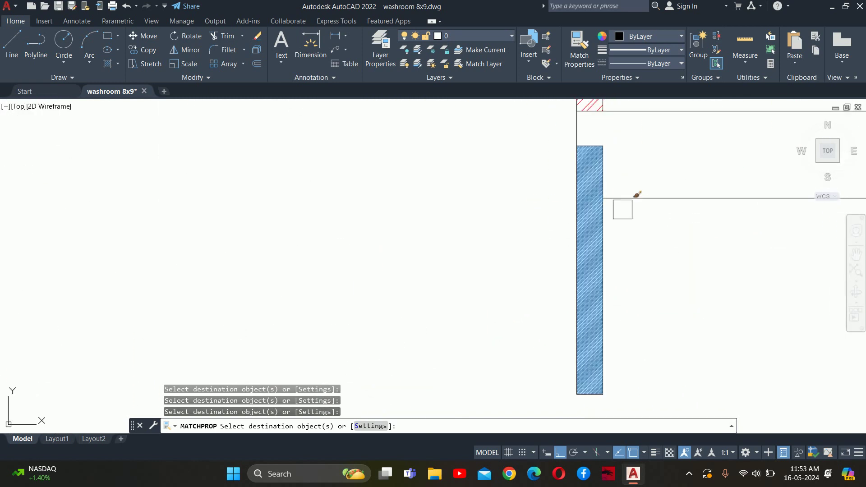
{"action": "left_click", "coordinate": [586, 207]}
{"action": "scroll", "coordinate": [587, 210], "scroll_direction": "down", "scroll_amount": 5}
{"action": "key", "text": "Escape"}
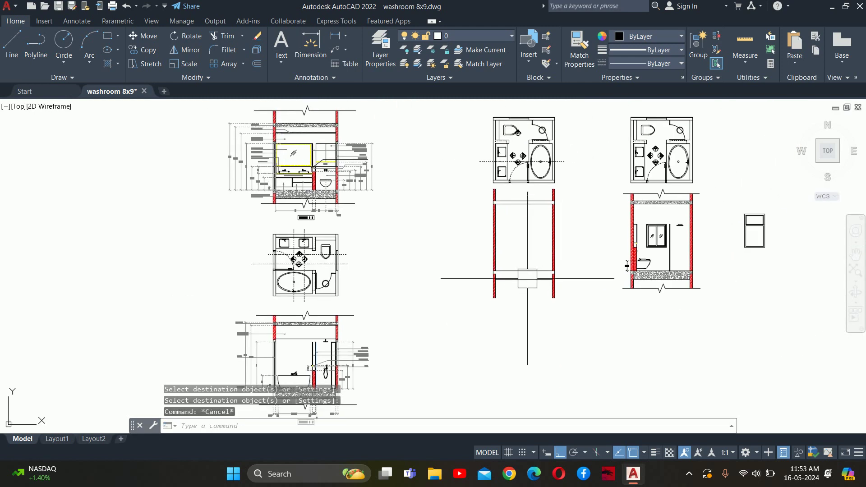
{"action": "scroll", "coordinate": [523, 285], "scroll_direction": "up", "scroll_amount": 4}
{"action": "type", "text": "h"}
Hatch the slab band between the middle elevation's walls.
{"action": "key", "text": "Return"}
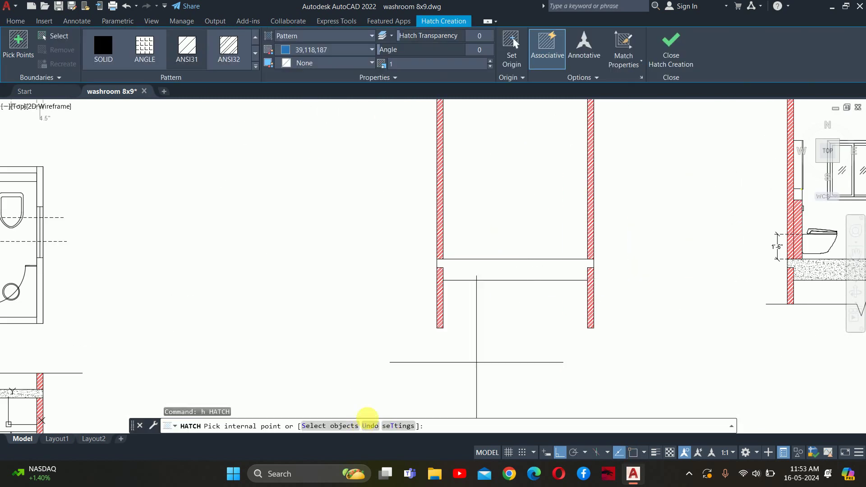
{"action": "left_click", "coordinate": [385, 425]}
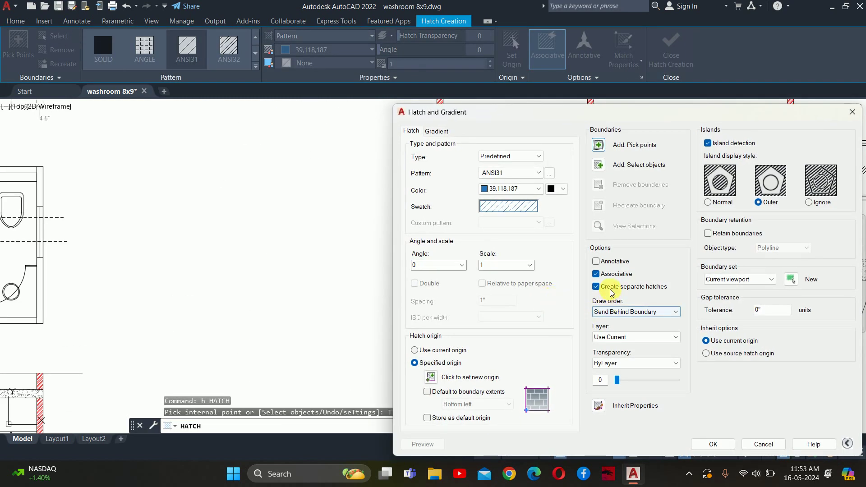
{"action": "left_click", "coordinate": [599, 145]}
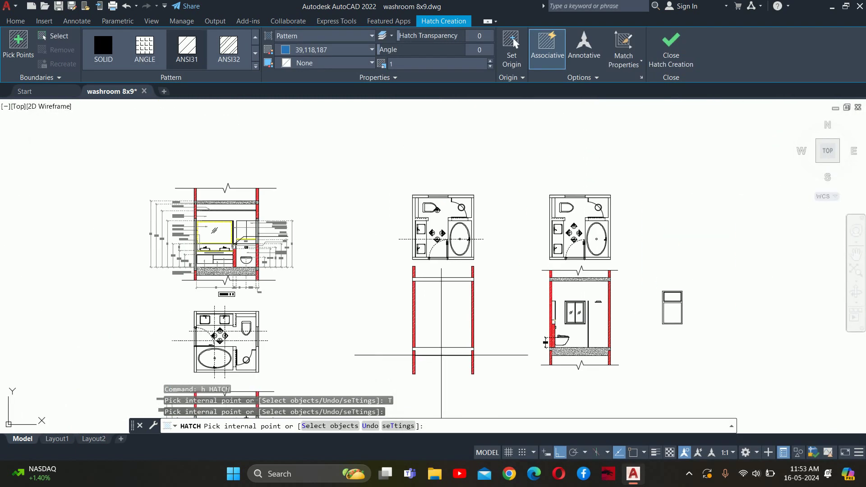
{"action": "scroll", "coordinate": [432, 294], "scroll_direction": "up", "scroll_amount": 2}
{"action": "scroll", "coordinate": [433, 294], "scroll_direction": "up", "scroll_amount": 2}
{"action": "left_click", "coordinate": [458, 258]}
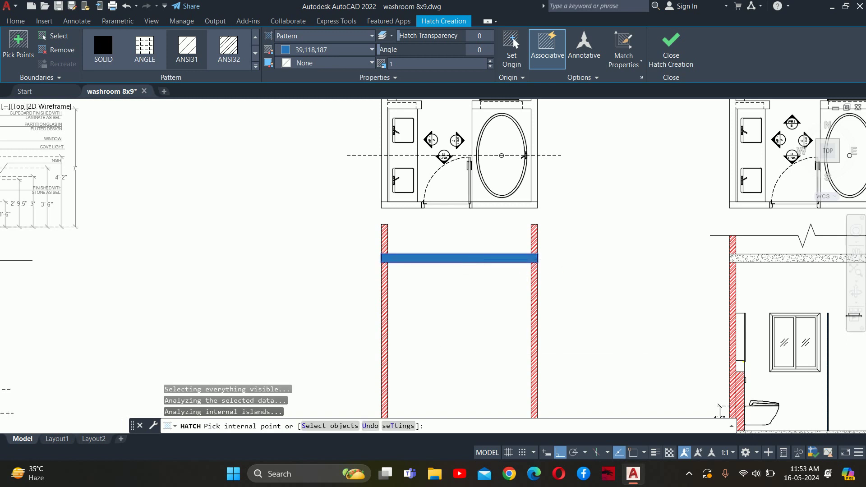
{"action": "scroll", "coordinate": [429, 294], "scroll_direction": "down", "scroll_amount": 3}
{"action": "key", "text": "Escape"}
{"action": "key", "text": "Escape"}
Match the new slab hatch to the neighbouring elevation's grey concrete hatch.
{"action": "type", "text": "ma"}
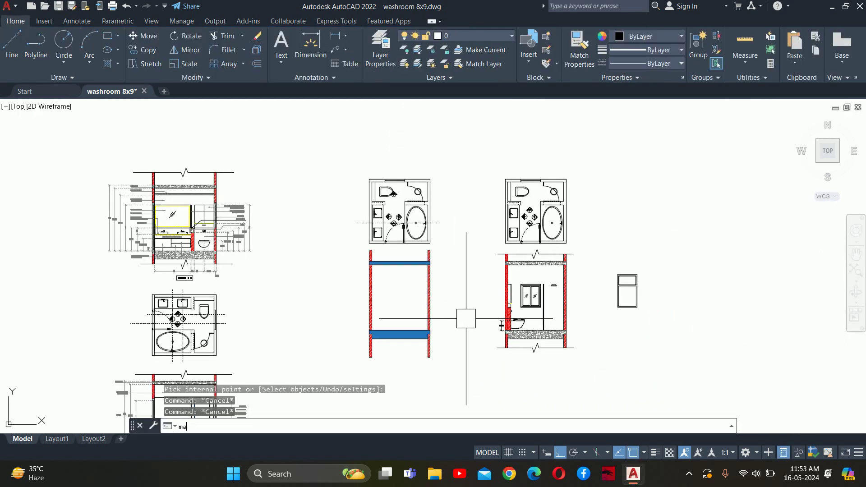
{"action": "key", "text": "Return"}
{"action": "scroll", "coordinate": [483, 251], "scroll_direction": "up", "scroll_amount": 3}
{"action": "scroll", "coordinate": [585, 315], "scroll_direction": "up", "scroll_amount": 3}
{"action": "left_click", "coordinate": [604, 307]}
{"action": "scroll", "coordinate": [379, 304], "scroll_direction": "down", "scroll_amount": 1}
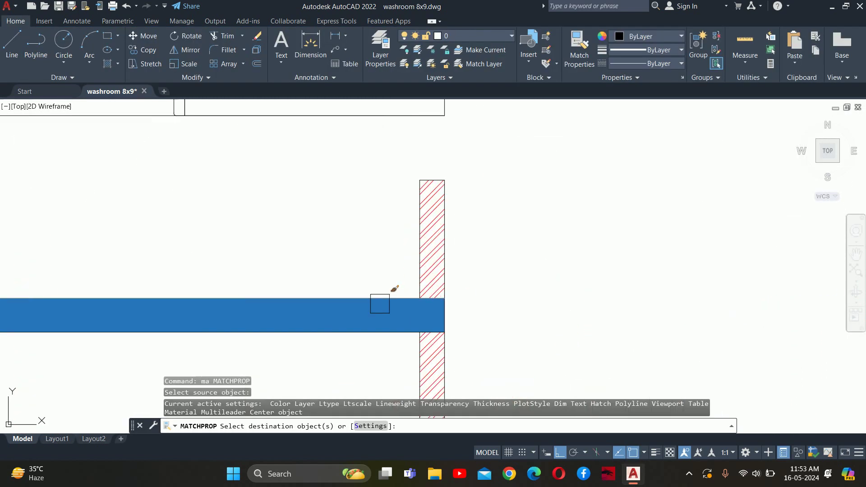
{"action": "left_click", "coordinate": [382, 307]}
{"action": "scroll", "coordinate": [391, 323], "scroll_direction": "down", "scroll_amount": 5}
{"action": "key", "text": "Escape"}
{"action": "scroll", "coordinate": [409, 320], "scroll_direction": "down", "scroll_amount": 2}
{"action": "scroll", "coordinate": [409, 320], "scroll_direction": "up", "scroll_amount": 4}
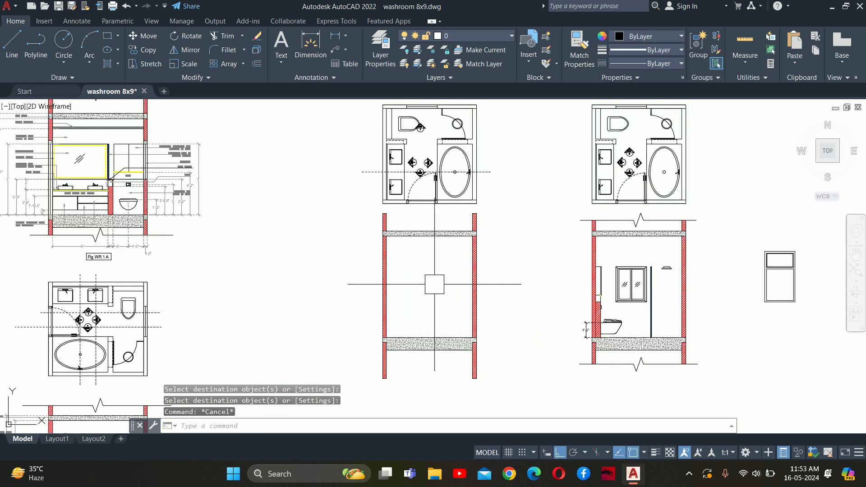
{"action": "middle_click_drag", "start_coordinate": [434, 284], "coordinate": [438, 328]}
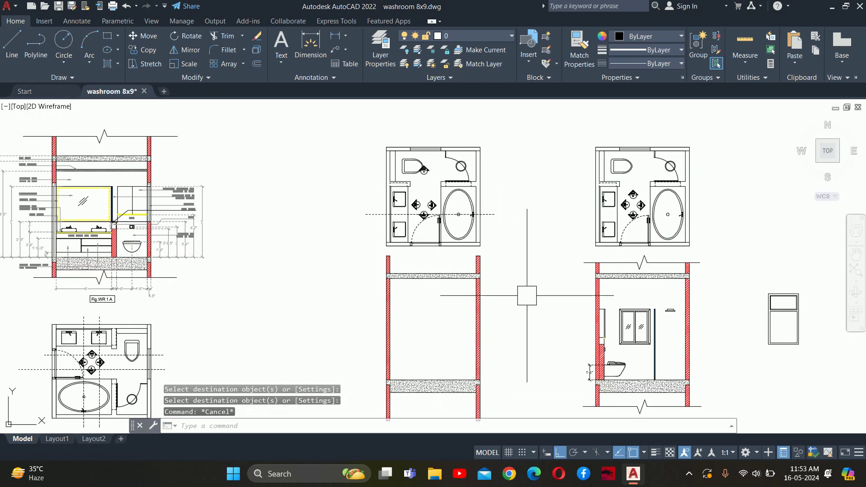
{"action": "middle_click_drag", "start_coordinate": [227, 267], "coordinate": [641, 197]}
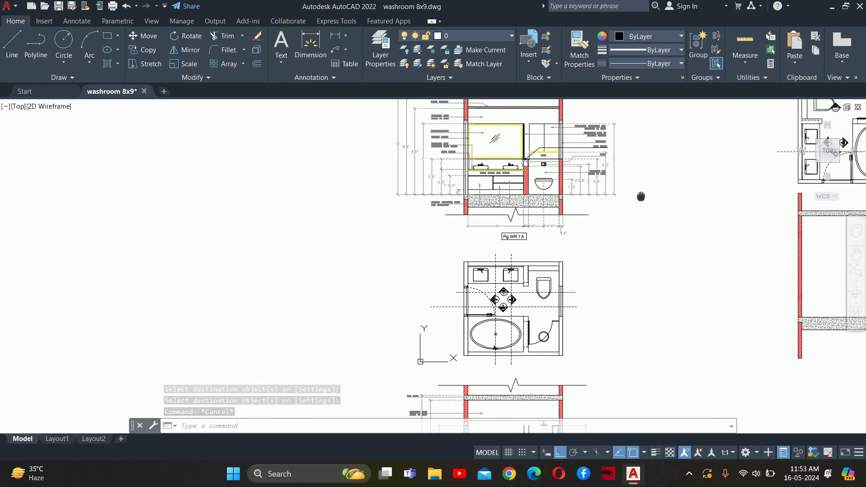
{"action": "scroll", "coordinate": [600, 286], "scroll_direction": "down", "scroll_amount": 4}
{"action": "middle_click_drag", "start_coordinate": [599, 286], "coordinate": [509, 184]}
{"action": "scroll", "coordinate": [509, 184], "scroll_direction": "up", "scroll_amount": 1}
{"action": "scroll", "coordinate": [483, 286], "scroll_direction": "up", "scroll_amount": 4}
{"action": "scroll", "coordinate": [483, 286], "scroll_direction": "up", "scroll_amount": 2}
{"action": "mouse_move", "coordinate": [483, 286]}
{"action": "middle_mouse_down"}
{"action": "mouse_move", "coordinate": [448, 303]}
{"action": "mouse_move", "coordinate": [540, 247]}
{"action": "middle_mouse_up"}
{"action": "key", "text": "Escape"}
{"action": "key", "text": "Escape"}
{"action": "key", "text": "Escape"}
{"action": "type", "text": "li"}
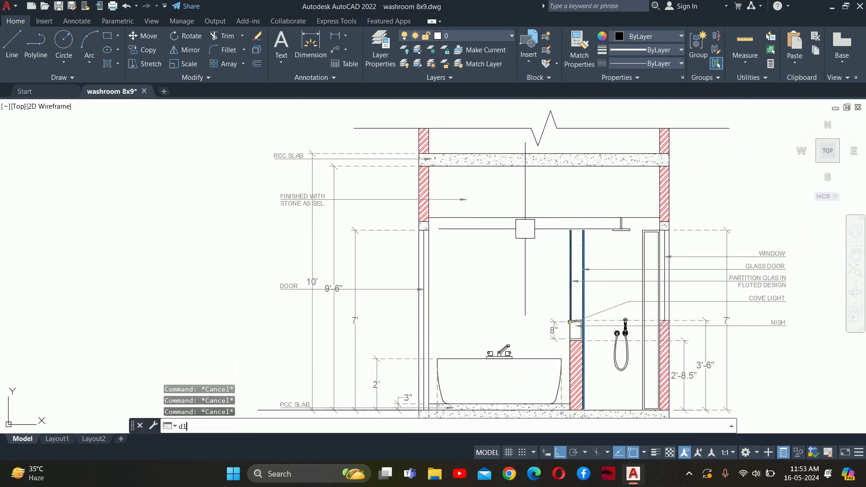
{"action": "key", "text": "Return"}
{"action": "left_click", "coordinate": [429, 217]}
{"action": "middle_click_drag", "start_coordinate": [433, 302], "coordinate": [442, 185]}
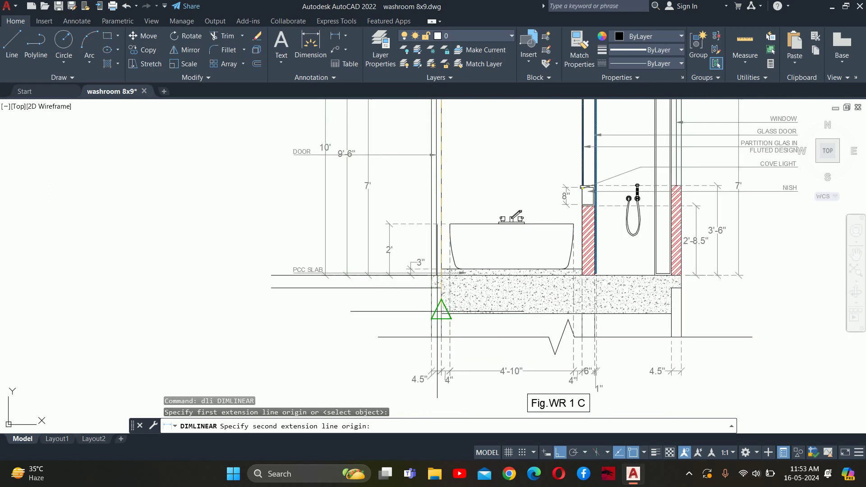
{"action": "scroll", "coordinate": [428, 254], "scroll_direction": "up", "scroll_amount": 2}
{"action": "left_click", "coordinate": [435, 254]}
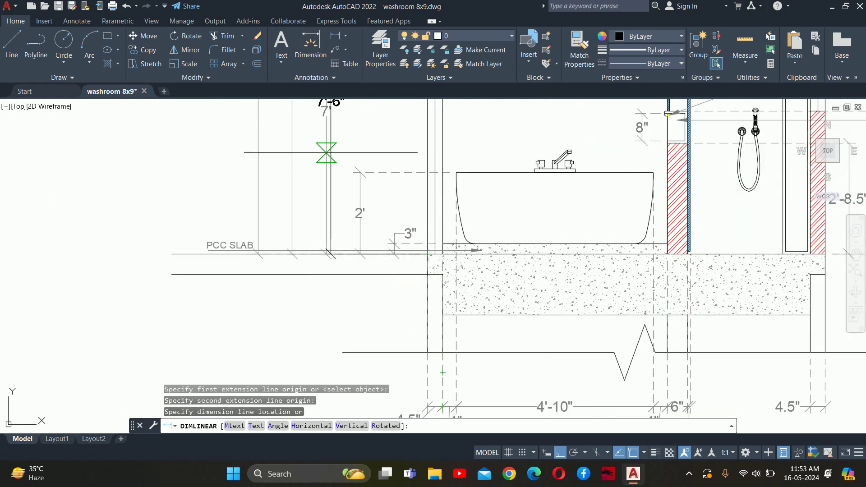
{"action": "scroll", "coordinate": [363, 209], "scroll_direction": "down", "scroll_amount": 3}
{"action": "scroll", "coordinate": [348, 185], "scroll_direction": "up", "scroll_amount": 4}
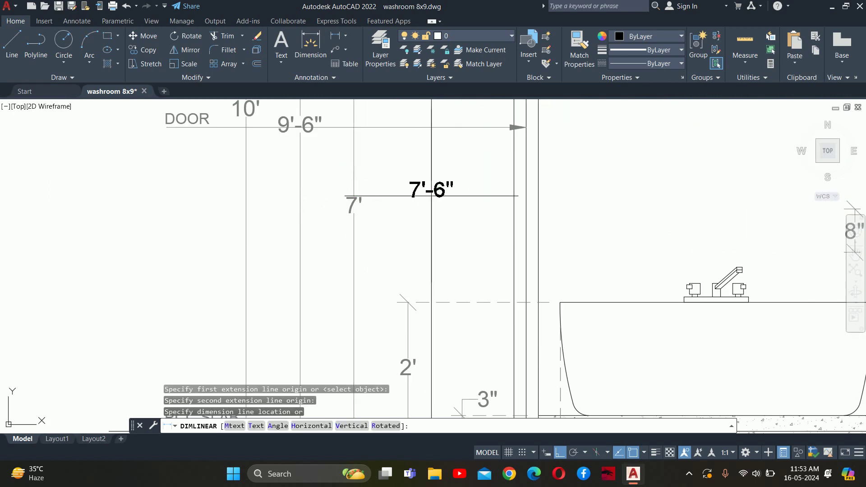
{"action": "key", "text": "Escape"}
{"action": "scroll", "coordinate": [437, 197], "scroll_direction": "down", "scroll_amount": 5}
{"action": "scroll", "coordinate": [492, 212], "scroll_direction": "down", "scroll_amount": 2}
{"action": "scroll", "coordinate": [380, 224], "scroll_direction": "up", "scroll_amount": 3}
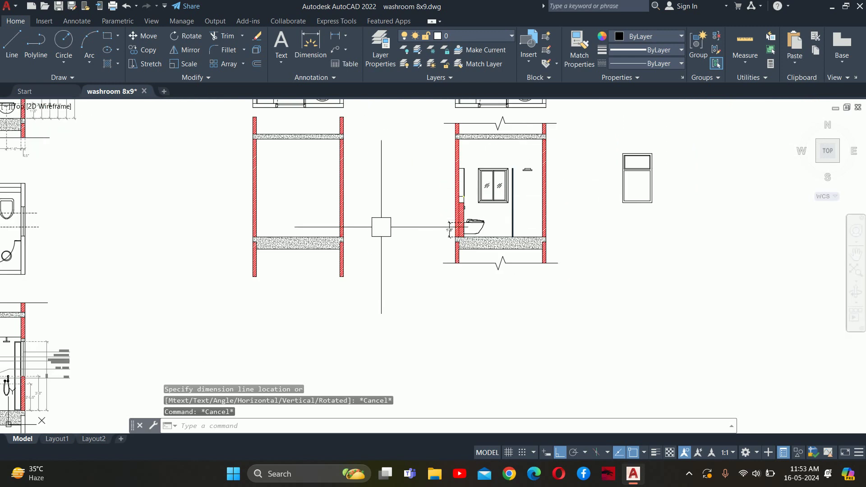
{"action": "middle_click_drag", "start_coordinate": [381, 224], "coordinate": [456, 226]}
{"action": "scroll", "coordinate": [454, 269], "scroll_direction": "up", "scroll_amount": 2}
{"action": "key", "text": "Escape"}
{"action": "key", "text": "Escape"}
Offset the middle elevation's floor line 7'6" upward.
{"action": "key", "text": "Return"}
{"action": "type", "text": "7'6"}
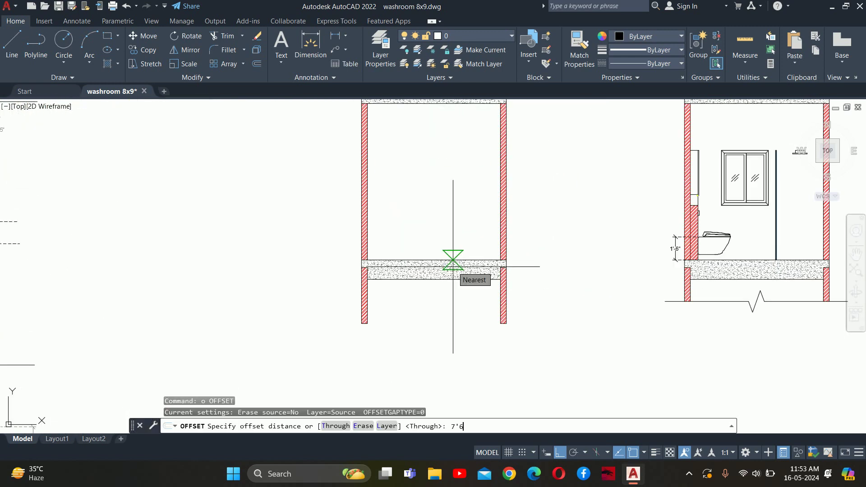
{"action": "key", "text": "Return"}
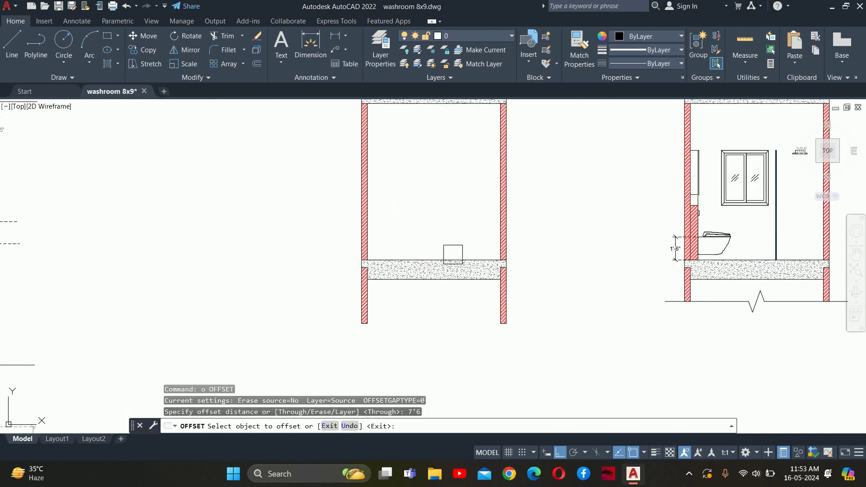
{"action": "left_click", "coordinate": [450, 261]}
{"action": "left_click", "coordinate": [441, 108]}
{"action": "key", "text": "Escape"}
{"action": "key", "text": "Escape"}
{"action": "scroll", "coordinate": [381, 159], "scroll_direction": "up", "scroll_amount": 3}
{"action": "middle_click_drag", "start_coordinate": [381, 158], "coordinate": [385, 278]}
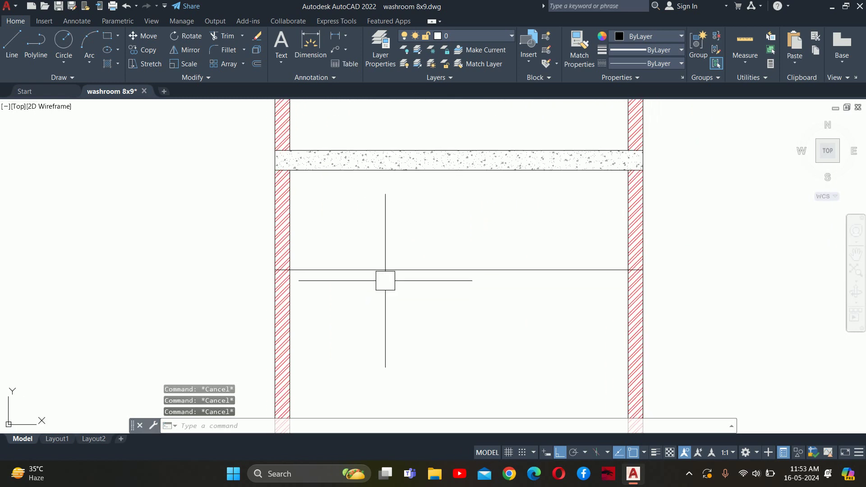
Trim the new 7'6" line's end back to the right wall.
{"action": "type", "text": "tr"}
{"action": "key", "text": "Return"}
{"action": "scroll", "coordinate": [280, 294], "scroll_direction": "up", "scroll_amount": 3}
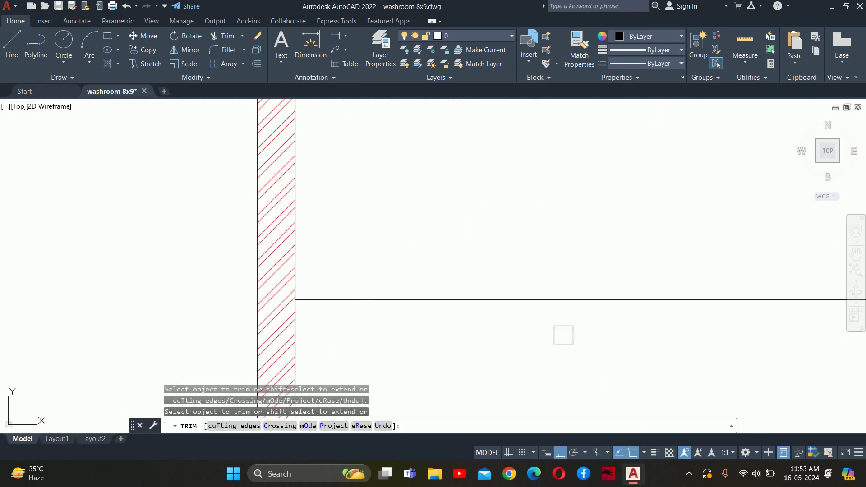
{"action": "scroll", "coordinate": [550, 323], "scroll_direction": "down", "scroll_amount": 3}
{"action": "scroll", "coordinate": [561, 288], "scroll_direction": "up", "scroll_amount": 3}
{"action": "left_click", "coordinate": [611, 318]}
{"action": "key", "text": "Return"}
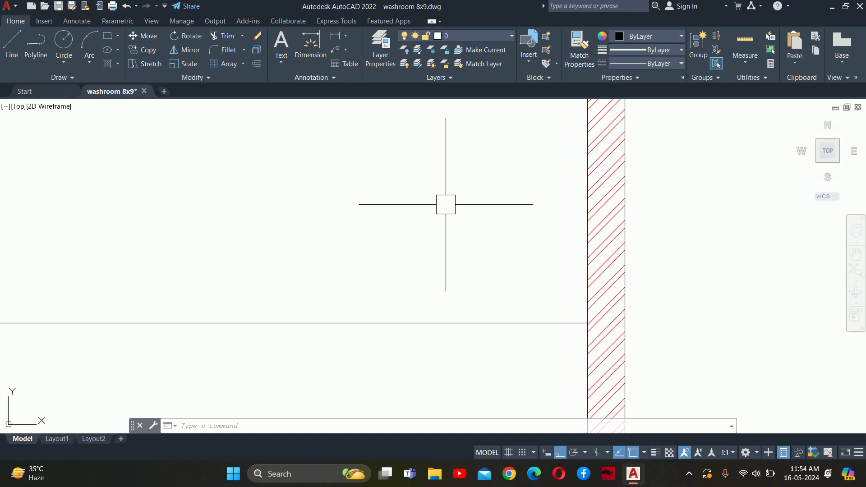
Offset the 7'6" line by 2" to form a double line.
{"action": "key", "text": "Escape"}
{"action": "key", "text": "Escape"}
{"action": "key", "text": "Escape"}
{"action": "scroll", "coordinate": [455, 221], "scroll_direction": "down", "scroll_amount": 5}
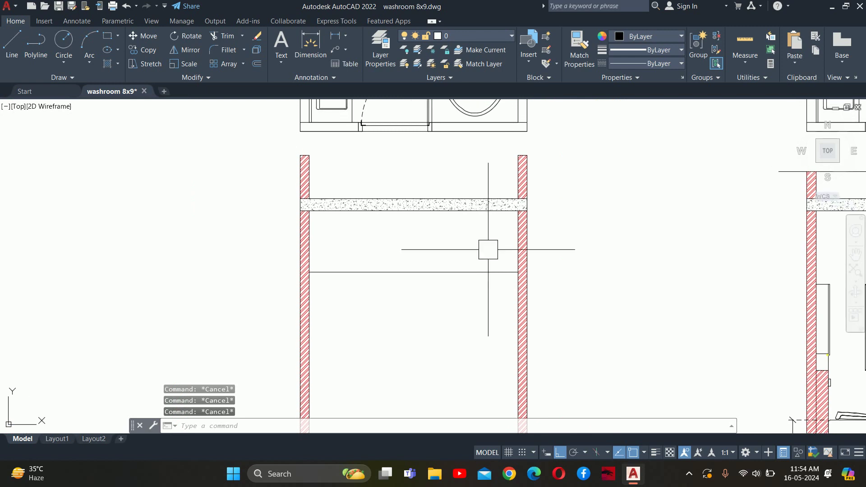
{"action": "type", "text": "o"}
{"action": "key", "text": "Return"}
{"action": "key", "text": "Return"}
{"action": "left_click", "coordinate": [426, 272]}
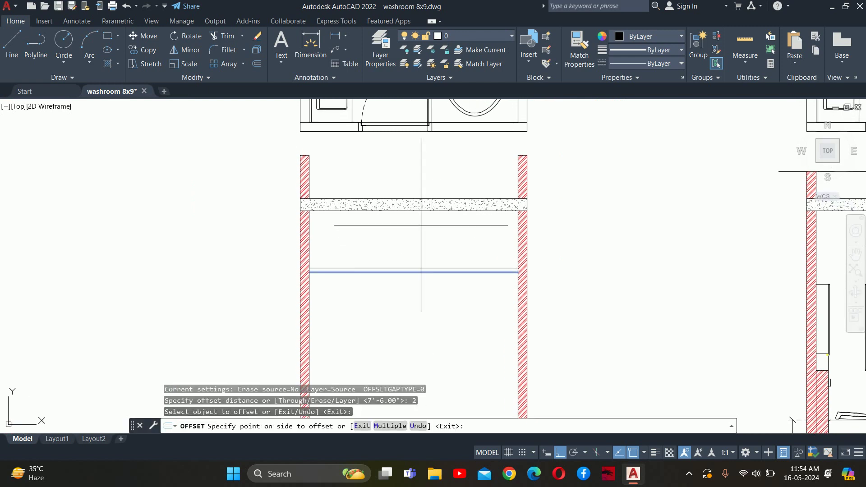
{"action": "left_click", "coordinate": [421, 221]}
{"action": "key", "text": "Escape"}
{"action": "scroll", "coordinate": [394, 296], "scroll_direction": "down", "scroll_amount": 2}
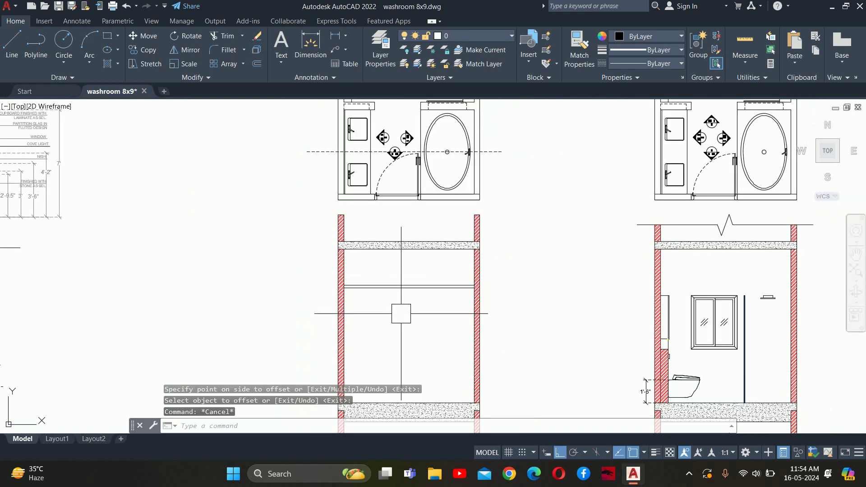
{"action": "middle_click_drag", "start_coordinate": [395, 309], "coordinate": [403, 227]}
{"action": "key", "text": "Escape"}
{"action": "key", "text": "Escape"}
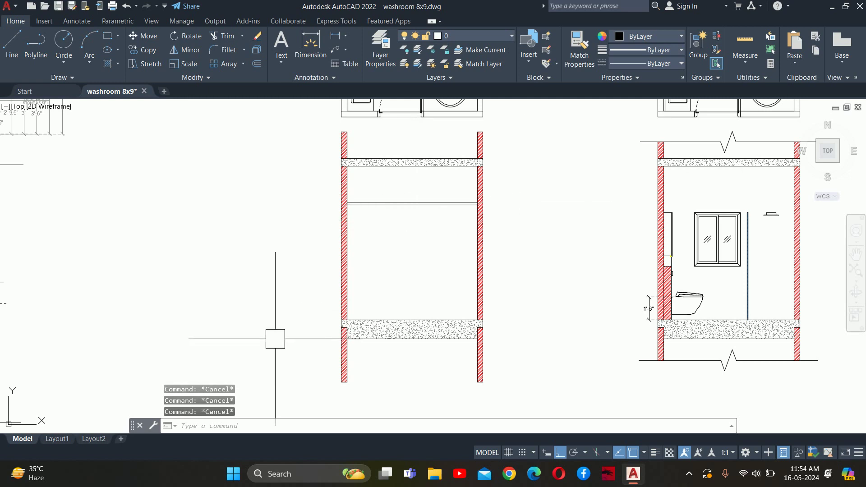
{"action": "middle_click_drag", "start_coordinate": [472, 283], "coordinate": [501, 296]}
{"action": "scroll", "coordinate": [501, 296], "scroll_direction": "down", "scroll_amount": 2}
Place two vertical construction lines at the door opening's left and right edges.
{"action": "scroll", "coordinate": [474, 296], "scroll_direction": "down", "scroll_amount": 2}
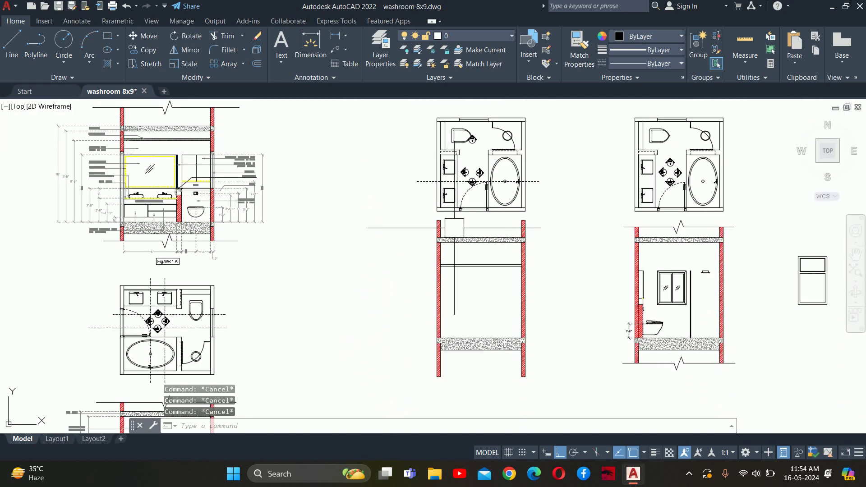
{"action": "mouse_move", "coordinate": [433, 293]}
{"action": "middle_mouse_down"}
{"action": "mouse_move", "coordinate": [442, 298]}
{"action": "mouse_move", "coordinate": [429, 270]}
{"action": "middle_mouse_up"}
{"action": "key", "text": "Return"}
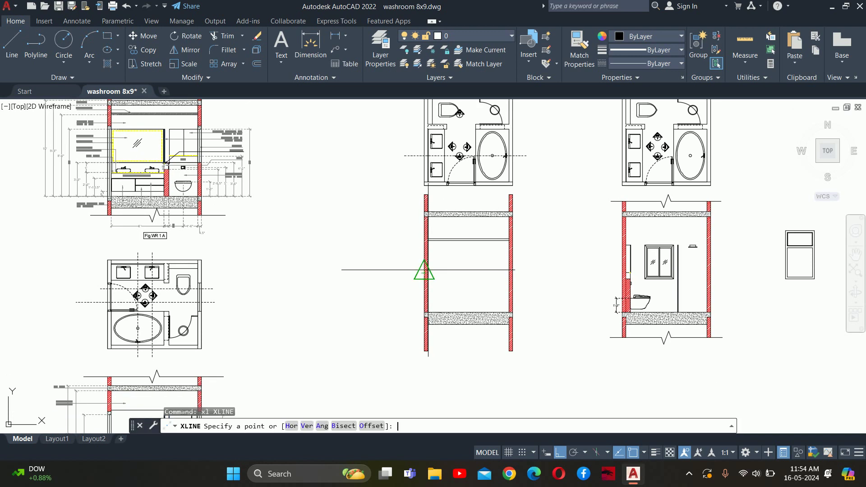
{"action": "type", "text": "v"}
{"action": "key", "text": "Return"}
{"action": "scroll", "coordinate": [470, 165], "scroll_direction": "up", "scroll_amount": 3}
{"action": "scroll", "coordinate": [450, 139], "scroll_direction": "up", "scroll_amount": 2}
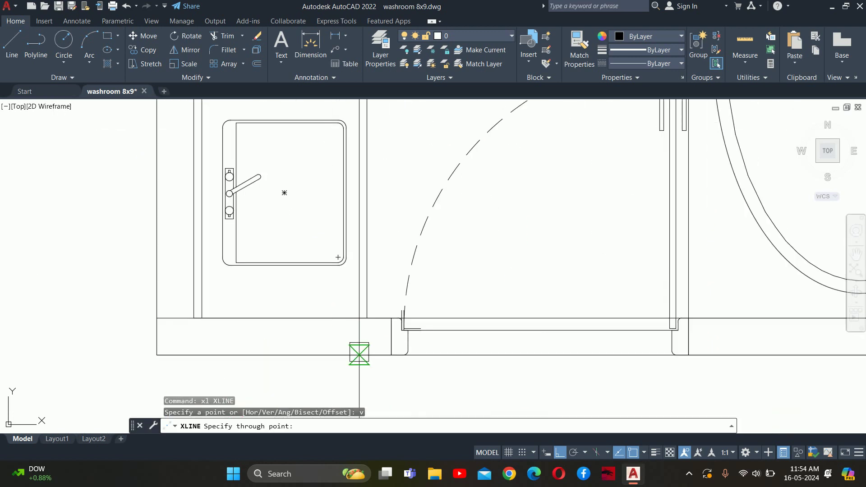
{"action": "left_click", "coordinate": [391, 336]}
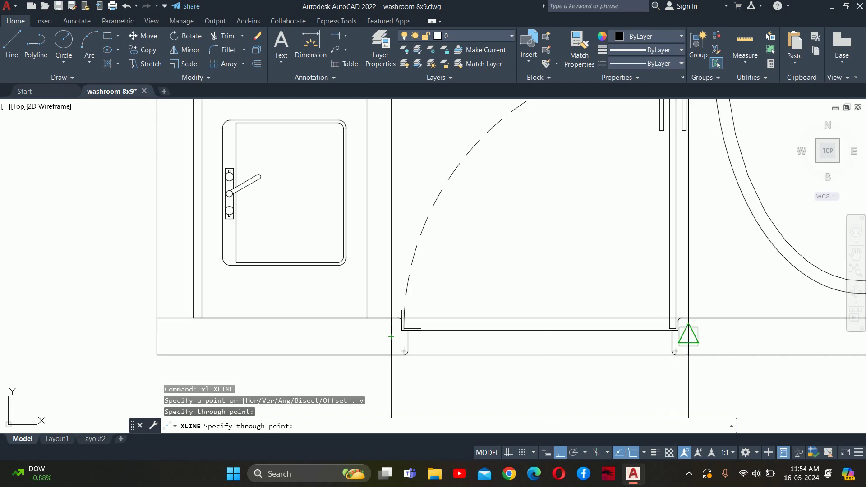
{"action": "left_click", "coordinate": [391, 336]}
{"action": "scroll", "coordinate": [391, 336], "scroll_direction": "down", "scroll_amount": 5}
{"action": "middle_click_drag", "start_coordinate": [501, 415], "coordinate": [446, 194]}
{"action": "key", "text": "Escape"}
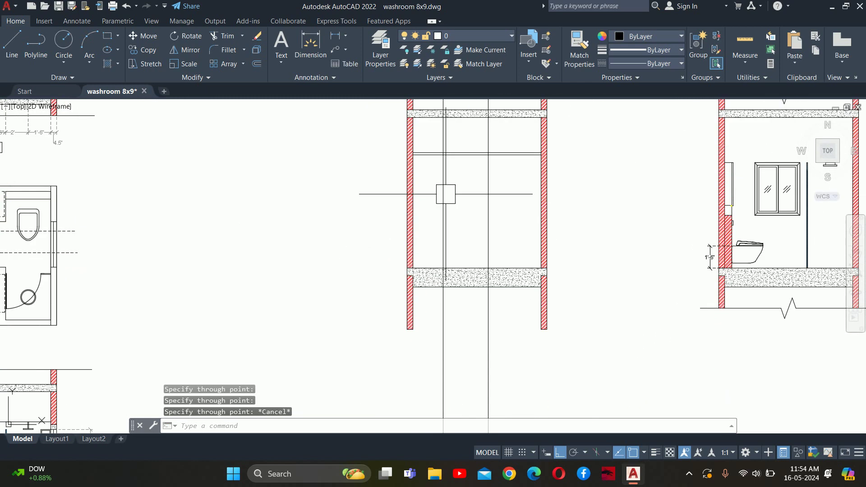
{"action": "key", "text": "Escape"}
Offset the bottom floor line 7' upward for the door head.
{"action": "scroll", "coordinate": [474, 266], "scroll_direction": "up", "scroll_amount": 4}
{"action": "middle_click_drag", "start_coordinate": [474, 266], "coordinate": [467, 369]}
{"action": "type", "text": "o"}
{"action": "key", "text": "Return"}
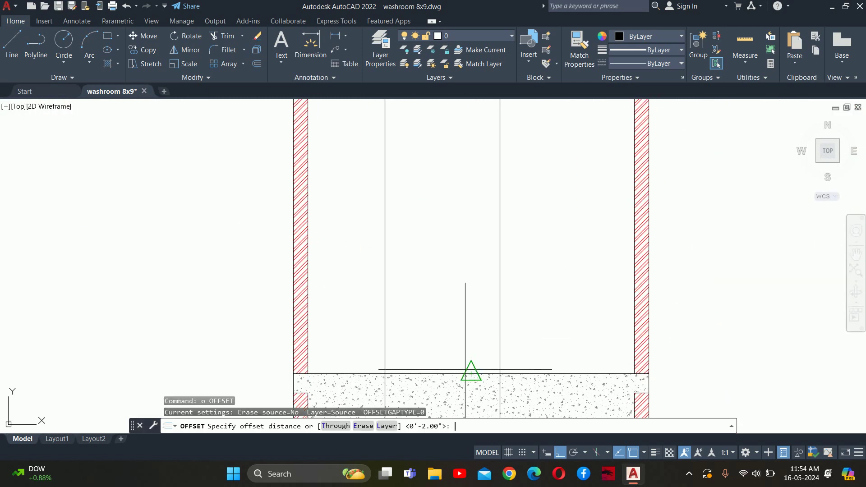
{"action": "key", "text": "Return"}
{"action": "left_click", "coordinate": [431, 374]}
{"action": "left_click", "coordinate": [440, 209]}
{"action": "key", "text": "Return"}
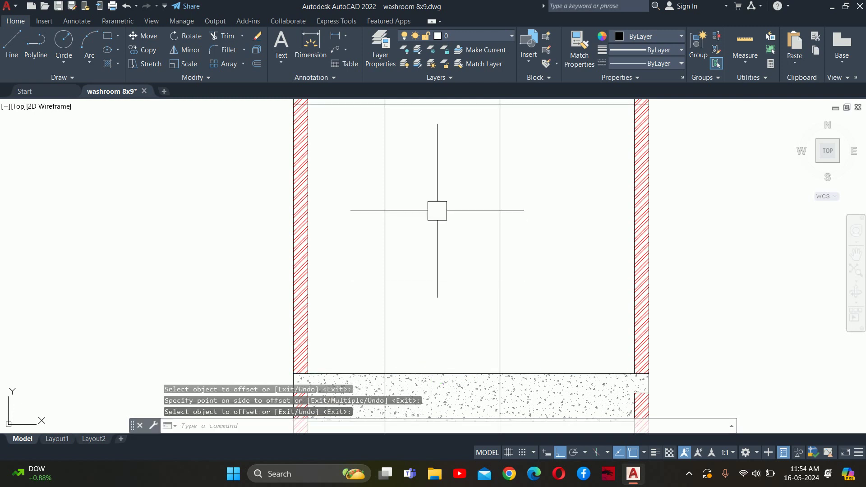
Fence-trim the construction-line overhangs at the top-left corner and right side.
{"action": "middle_click_drag", "start_coordinate": [437, 209], "coordinate": [407, 240]}
{"action": "scroll", "coordinate": [408, 240], "scroll_direction": "up", "scroll_amount": 3}
{"action": "middle_click_drag", "start_coordinate": [427, 308], "coordinate": [385, 370]}
{"action": "type", "text": "tr"}
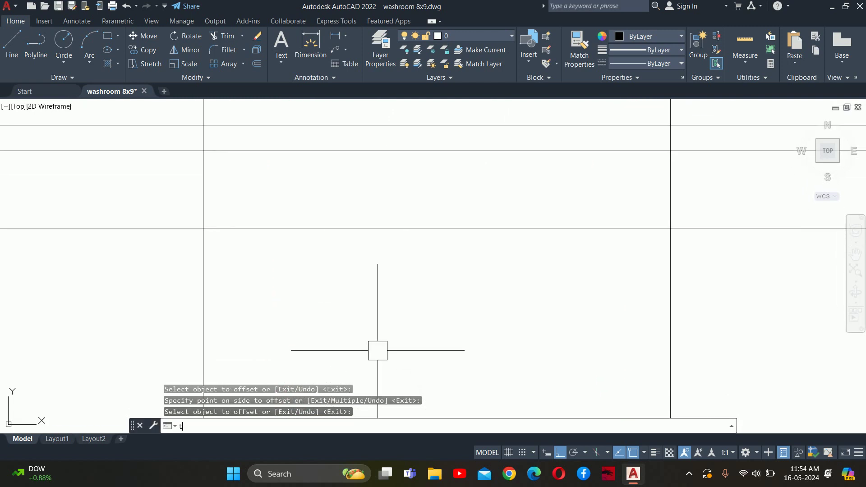
{"action": "key", "text": "Return"}
{"action": "middle_click_drag", "start_coordinate": [113, 261], "coordinate": [110, 187]}
{"action": "left_click", "coordinate": [210, 107]}
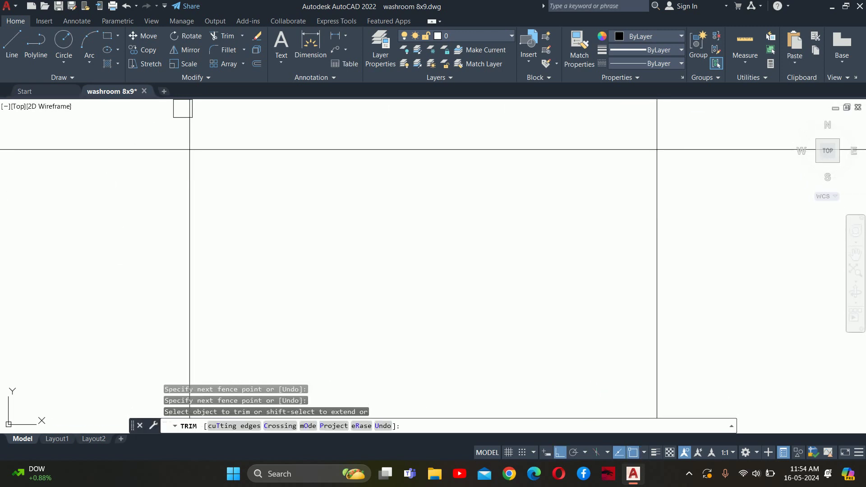
{"action": "left_click", "coordinate": [101, 168]}
{"action": "key", "text": "Return"}
{"action": "left_click", "coordinate": [603, 119]}
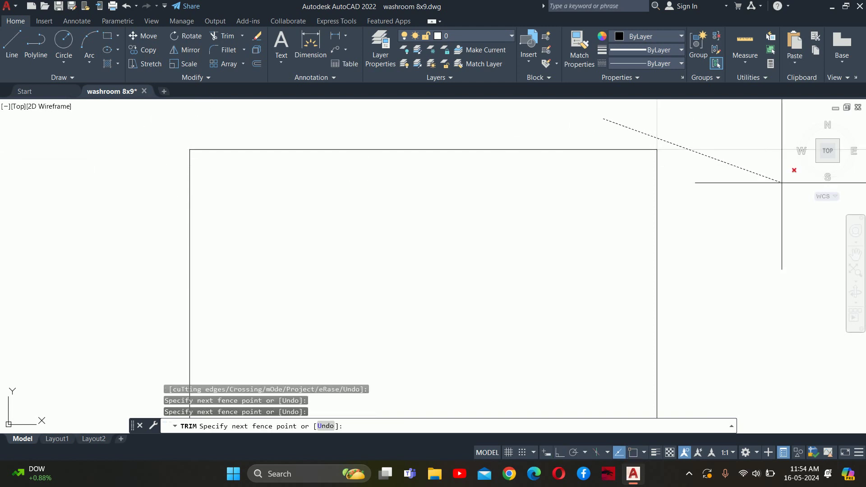
{"action": "left_click", "coordinate": [794, 171]}
{"action": "key", "text": "Return"}
{"action": "key", "text": "Escape"}
Restart trimming around the wall and slab, then cancel it.
{"action": "scroll", "coordinate": [645, 161], "scroll_direction": "down", "scroll_amount": 3}
{"action": "key", "text": "Return"}
{"action": "scroll", "coordinate": [496, 288], "scroll_direction": "up", "scroll_amount": 5}
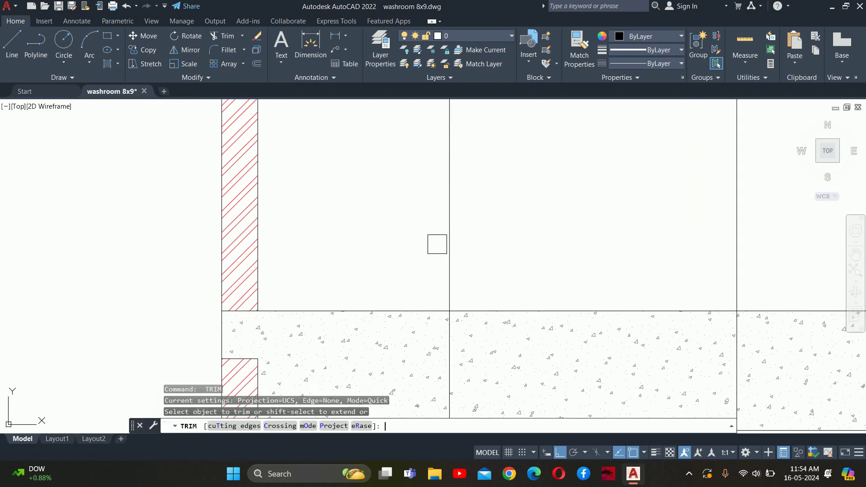
{"action": "scroll", "coordinate": [439, 294], "scroll_direction": "up", "scroll_amount": 3}
{"action": "scroll", "coordinate": [792, 340], "scroll_direction": "down", "scroll_amount": 2}
{"action": "middle_click_drag", "start_coordinate": [329, 336], "coordinate": [146, 371]}
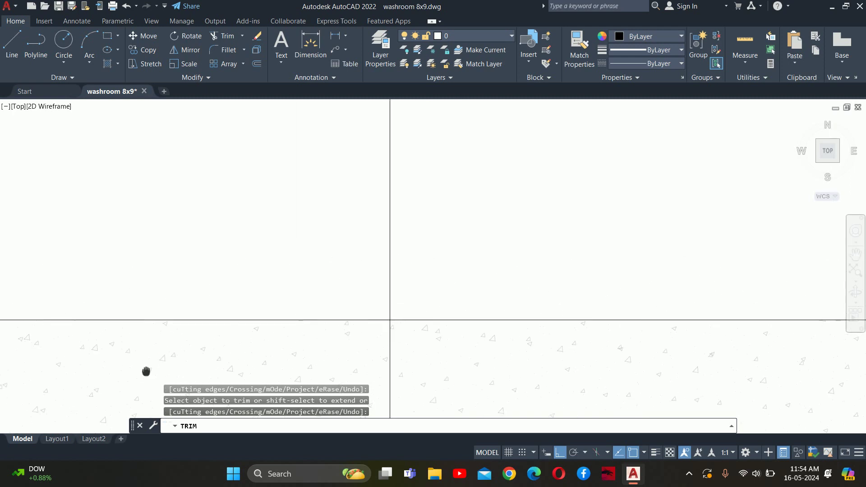
{"action": "key", "text": "Escape"}
{"action": "scroll", "coordinate": [492, 292], "scroll_direction": "down", "scroll_amount": 5}
{"action": "scroll", "coordinate": [513, 222], "scroll_direction": "up", "scroll_amount": 3}
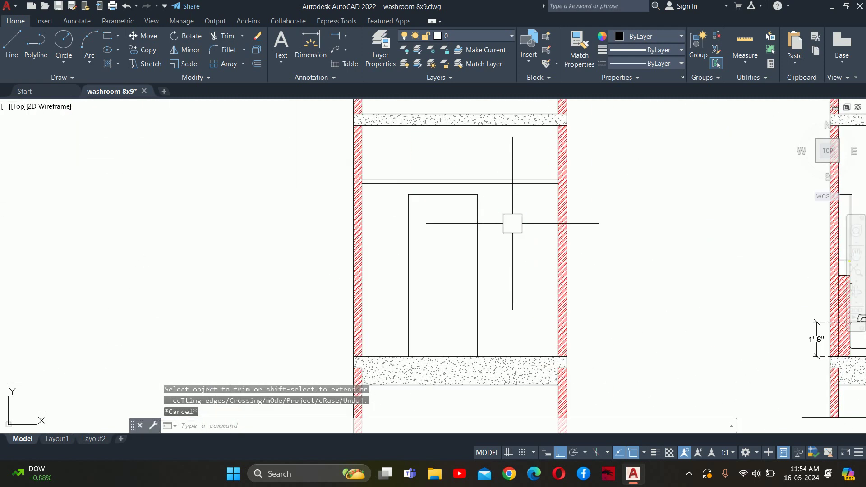
{"action": "type", "text": "j"}
Join the door's two side edges and top edge into one polyline.
{"action": "key", "text": "Return"}
{"action": "left_click", "coordinate": [477, 228]}
{"action": "left_click", "coordinate": [450, 195]}
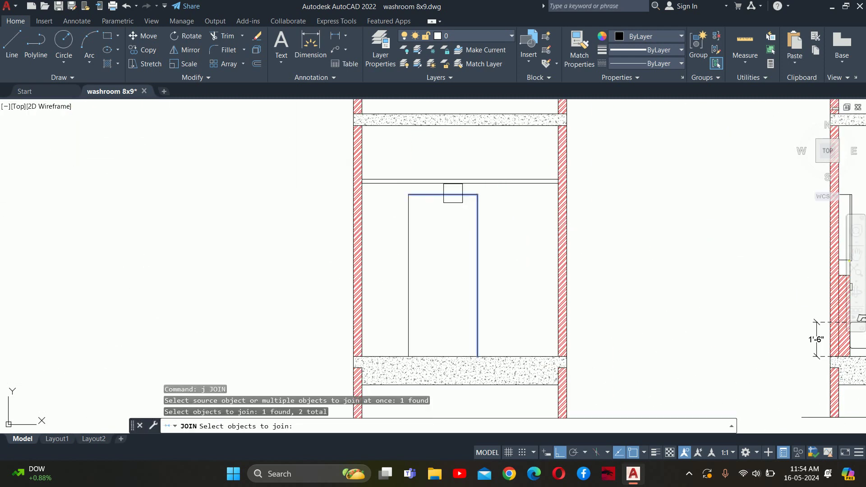
{"action": "left_click", "coordinate": [408, 229]}
{"action": "key", "text": "Return"}
{"action": "scroll", "coordinate": [443, 258], "scroll_direction": "down", "scroll_amount": 2}
{"action": "scroll", "coordinate": [443, 257], "scroll_direction": "down", "scroll_amount": 4}
{"action": "key", "text": "Escape"}
{"action": "key", "text": "Escape"}
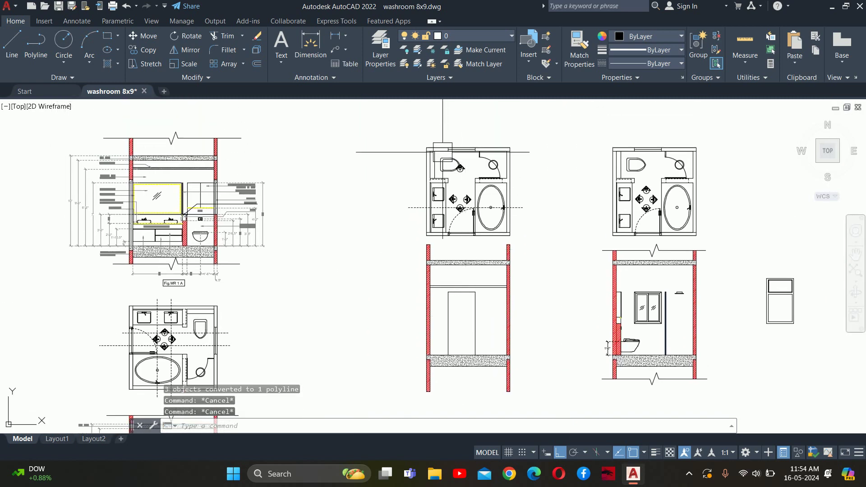
{"action": "scroll", "coordinate": [467, 261], "scroll_direction": "up", "scroll_amount": 2}
Begin a linear dimension across the door corner, then cancel it unfinished.
{"action": "scroll", "coordinate": [469, 255], "scroll_direction": "up", "scroll_amount": 4}
{"action": "scroll", "coordinate": [470, 255], "scroll_direction": "up", "scroll_amount": 4}
{"action": "type", "text": "d"}
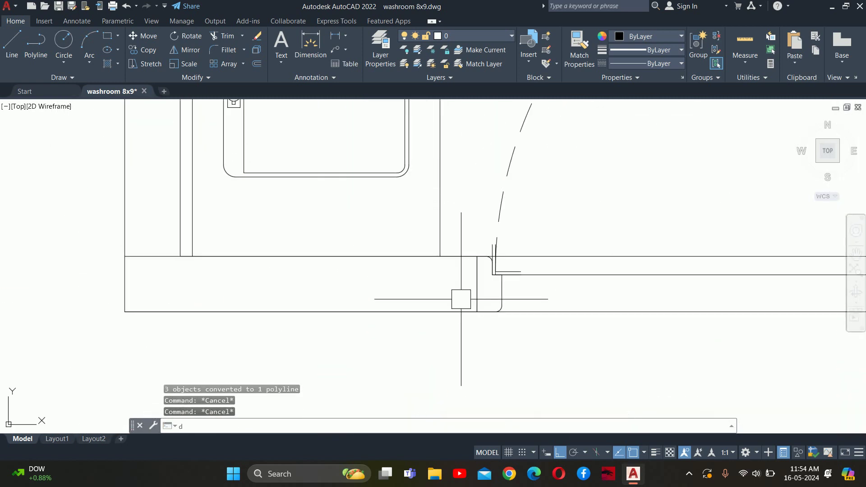
{"action": "type", "text": "li"}
{"action": "key", "text": "Return"}
{"action": "left_click", "coordinate": [478, 294]}
{"action": "left_click", "coordinate": [501, 289]}
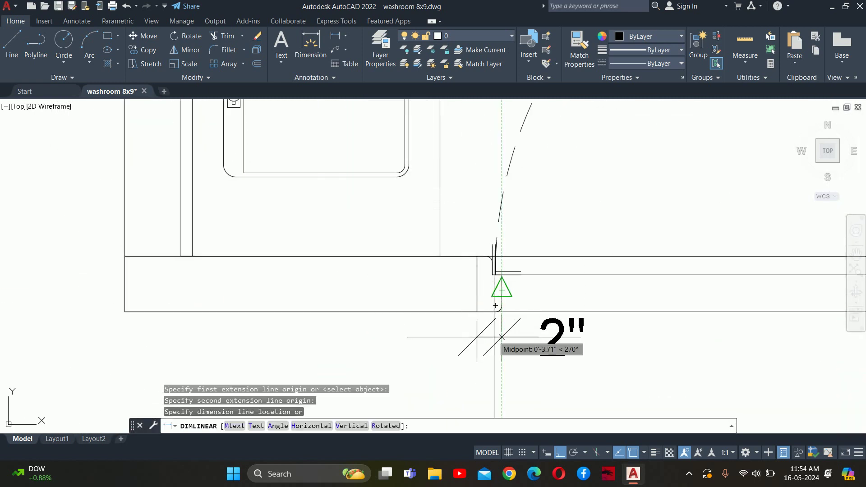
{"action": "scroll", "coordinate": [502, 337], "scroll_direction": "down", "scroll_amount": 3}
{"action": "scroll", "coordinate": [484, 284], "scroll_direction": "down", "scroll_amount": 3}
{"action": "scroll", "coordinate": [458, 222], "scroll_direction": "down", "scroll_amount": 2}
{"action": "key", "text": "Escape"}
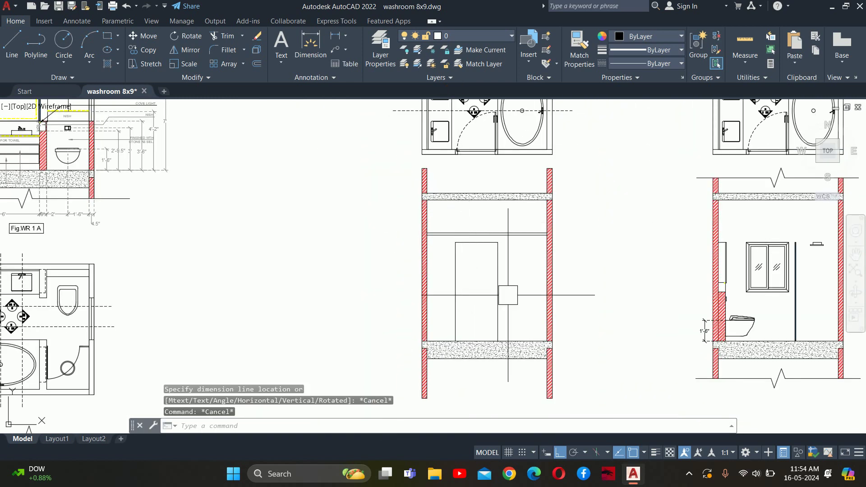
{"action": "type", "text": "o"}
Offset the door outline 2" inward to create an inner frame line.
{"action": "key", "text": "Return"}
{"action": "type", "text": "2"}
{"action": "key", "text": "Return"}
{"action": "scroll", "coordinate": [507, 295], "scroll_direction": "up", "scroll_amount": 4}
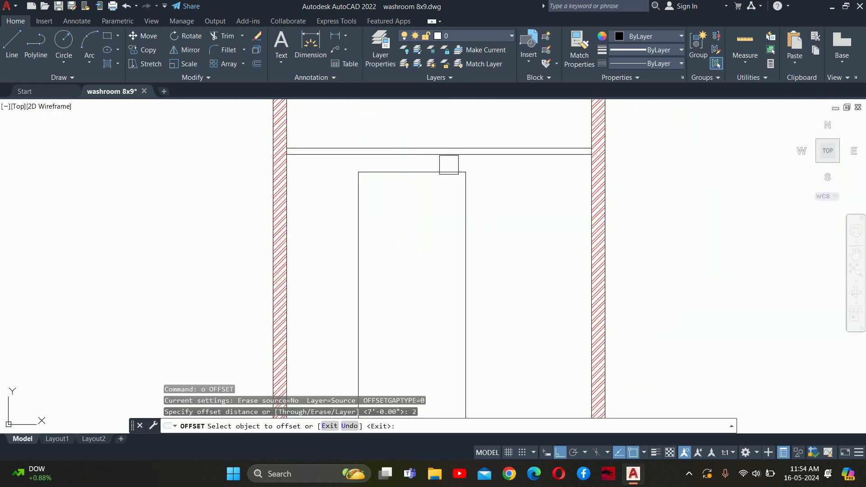
{"action": "left_click", "coordinate": [449, 172]}
{"action": "left_click", "coordinate": [437, 212]}
{"action": "key", "text": "Escape"}
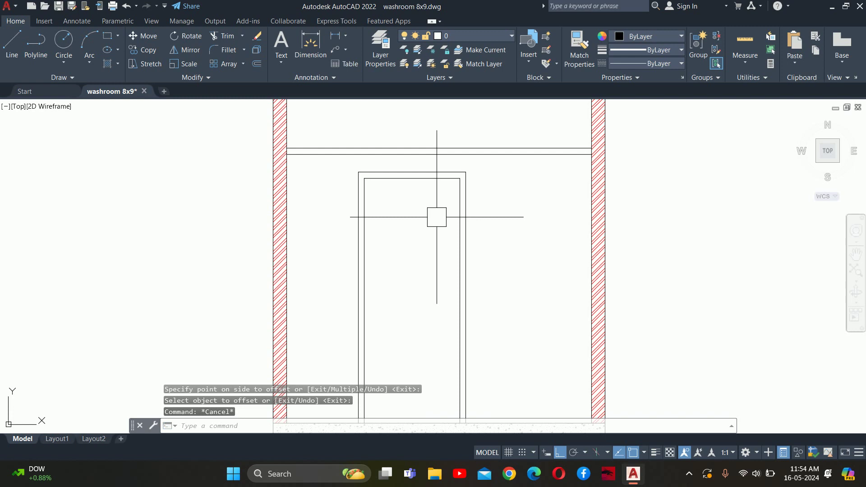
{"action": "key", "text": "Escape"}
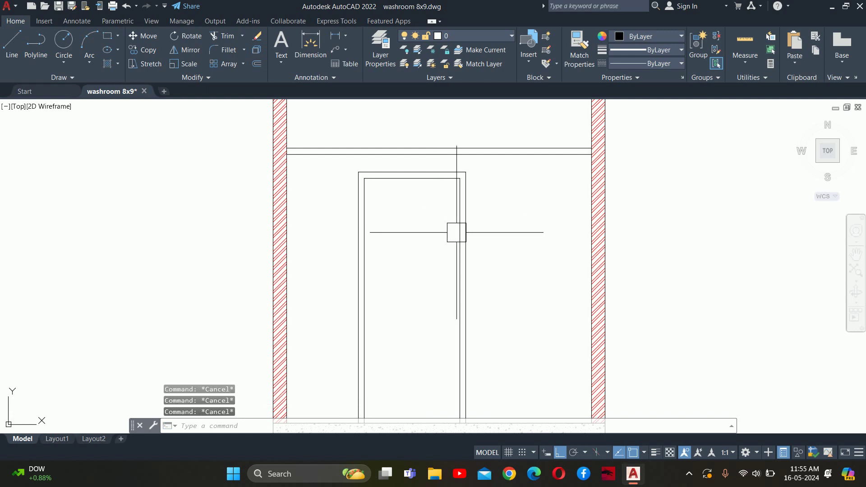
Restart Offset briefly, then cancel it while adjusting the view.
{"action": "type", "text": "o"}
{"action": "key", "text": "Return"}
{"action": "scroll", "coordinate": [459, 232], "scroll_direction": "down", "scroll_amount": 3}
{"action": "key", "text": "Escape"}
{"action": "scroll", "coordinate": [564, 239], "scroll_direction": "down", "scroll_amount": 2}
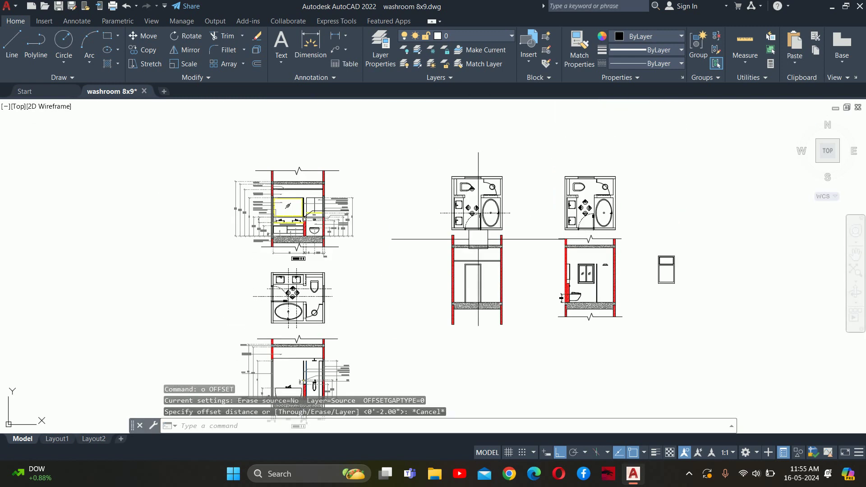
{"action": "scroll", "coordinate": [537, 224], "scroll_direction": "up", "scroll_amount": 5}
{"action": "scroll", "coordinate": [537, 224], "scroll_direction": "up", "scroll_amount": 3}
{"action": "scroll", "coordinate": [538, 224], "scroll_direction": "up", "scroll_amount": 2}
{"action": "key", "text": "Escape"}
{"action": "key", "text": "Escape"}
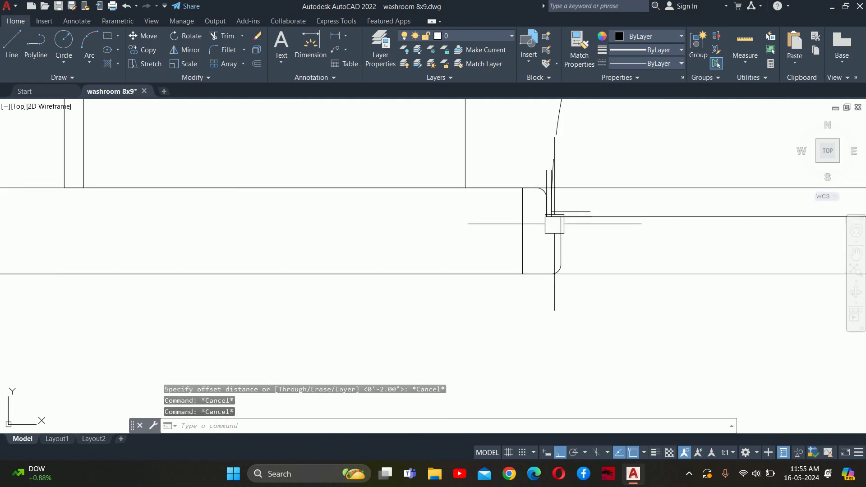
{"action": "scroll", "coordinate": [554, 223], "scroll_direction": "up", "scroll_amount": 2}
Try dimensioning the door corner line as a whole object, then cancel.
{"action": "type", "text": "dli"}
{"action": "key", "text": "Return"}
{"action": "scroll", "coordinate": [554, 224], "scroll_direction": "down", "scroll_amount": 2}
{"action": "key", "text": "Return"}
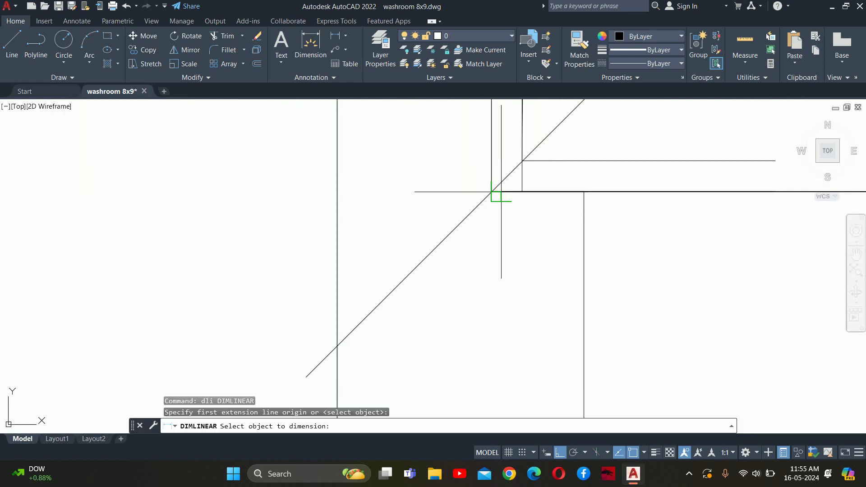
{"action": "left_click", "coordinate": [501, 194]}
{"action": "key", "text": "Escape"}
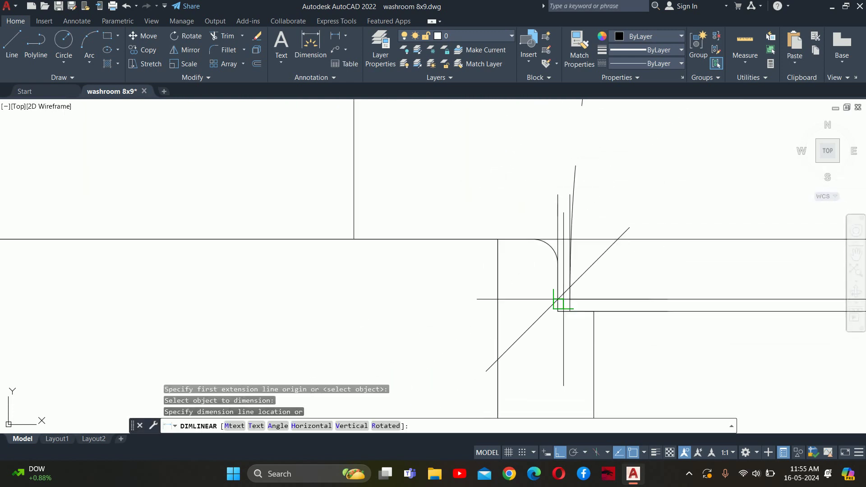
Pick two points across the door corner for a dimension, then cancel.
{"action": "scroll", "coordinate": [560, 304], "scroll_direction": "down", "scroll_amount": 3}
{"action": "scroll", "coordinate": [567, 294], "scroll_direction": "up", "scroll_amount": 3}
{"action": "key", "text": "Return"}
{"action": "left_click", "coordinate": [459, 286]}
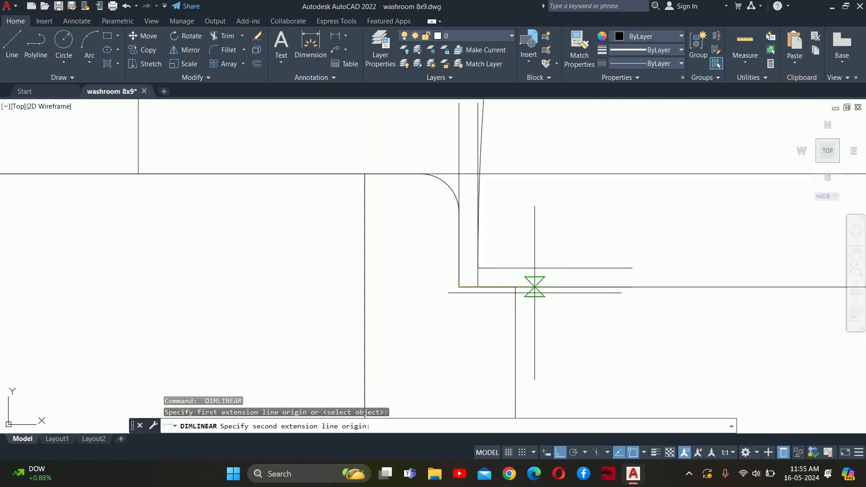
{"action": "left_click", "coordinate": [515, 286]}
{"action": "scroll", "coordinate": [493, 358], "scroll_direction": "down", "scroll_amount": 2}
{"action": "scroll", "coordinate": [483, 348], "scroll_direction": "down", "scroll_amount": 2}
{"action": "key", "text": "Escape"}
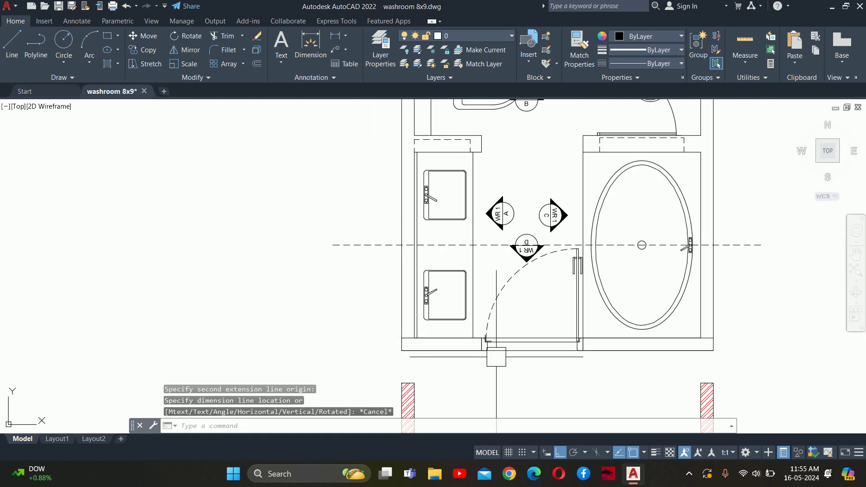
Erase the stray bottom line at the door corner.
{"action": "scroll", "coordinate": [496, 356], "scroll_direction": "up", "scroll_amount": 2}
{"action": "scroll", "coordinate": [440, 293], "scroll_direction": "up", "scroll_amount": 3}
{"action": "scroll", "coordinate": [500, 347], "scroll_direction": "down", "scroll_amount": 2}
{"action": "left_click", "coordinate": [448, 330]}
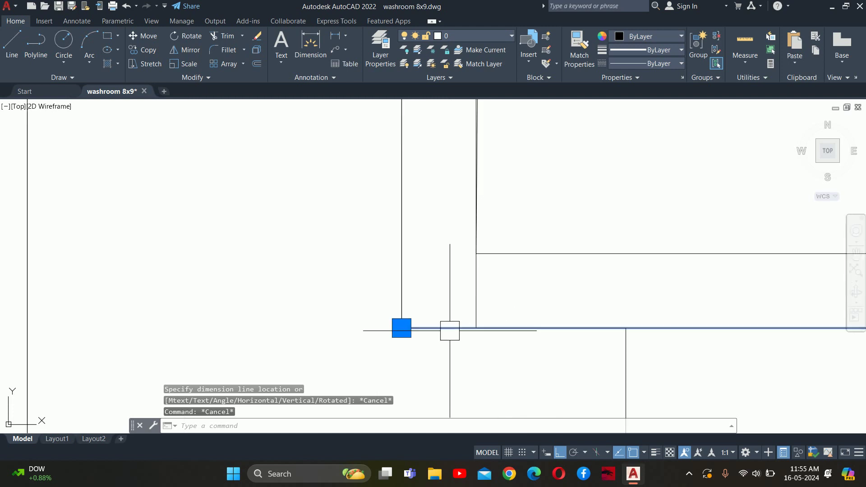
{"action": "scroll", "coordinate": [448, 329], "scroll_direction": "down", "scroll_amount": 2}
{"action": "key", "text": "Escape"}
{"action": "scroll", "coordinate": [449, 329], "scroll_direction": "down", "scroll_amount": 4}
{"action": "scroll", "coordinate": [473, 330], "scroll_direction": "up", "scroll_amount": 2}
{"action": "scroll", "coordinate": [472, 330], "scroll_direction": "up", "scroll_amount": 2}
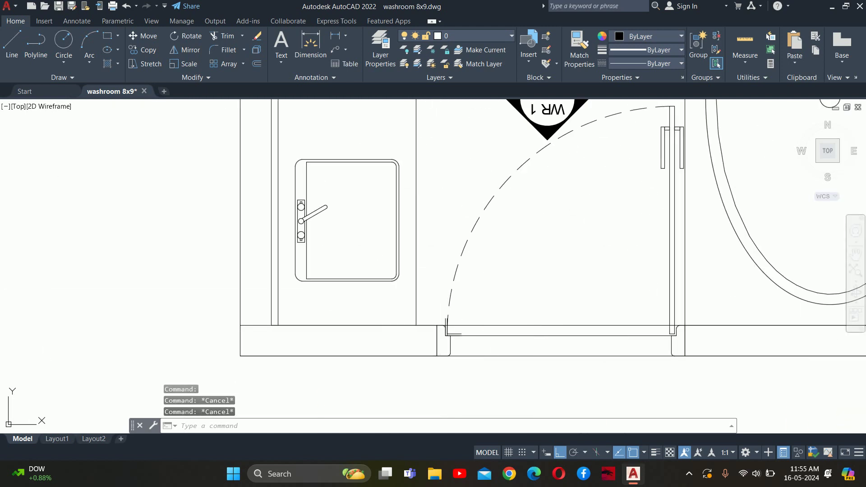
{"action": "left_click", "coordinate": [534, 338]}
{"action": "key", "text": "Delete"}
Window-select the two short stray lines at the corner and erase them.
{"action": "scroll", "coordinate": [444, 344], "scroll_direction": "up", "scroll_amount": 3}
{"action": "scroll", "coordinate": [444, 345], "scroll_direction": "up", "scroll_amount": 5}
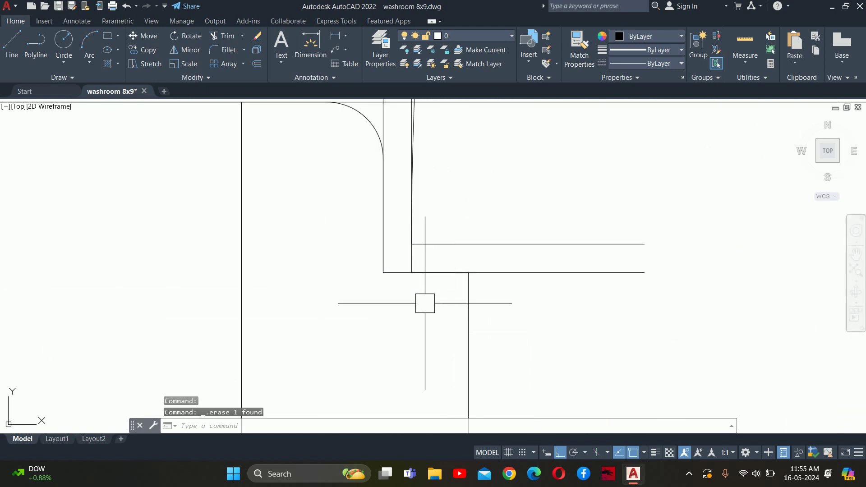
{"action": "left_click", "coordinate": [576, 288]}
{"action": "left_click", "coordinate": [558, 226]}
{"action": "scroll", "coordinate": [556, 271], "scroll_direction": "down", "scroll_amount": 5}
{"action": "key", "text": "Delete"}
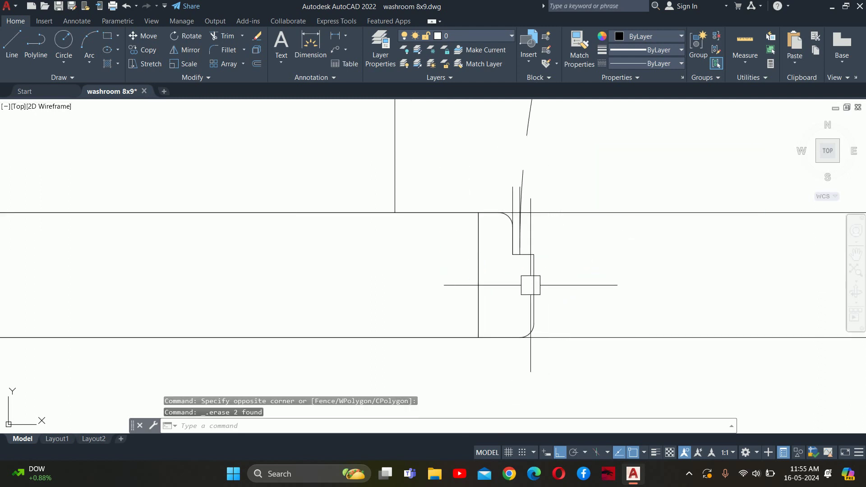
Pan along the door's bottom and inspect the door block.
{"action": "scroll", "coordinate": [528, 285], "scroll_direction": "up", "scroll_amount": 4}
{"action": "mouse_move", "coordinate": [537, 161]}
{"action": "middle_mouse_down"}
{"action": "mouse_move", "coordinate": [495, 377]}
{"action": "mouse_move", "coordinate": [448, 329]}
{"action": "middle_mouse_up"}
{"action": "left_click", "coordinate": [494, 363]}
{"action": "key", "text": "Escape"}
{"action": "type", "text": "d"}
{"action": "key", "text": "Return"}
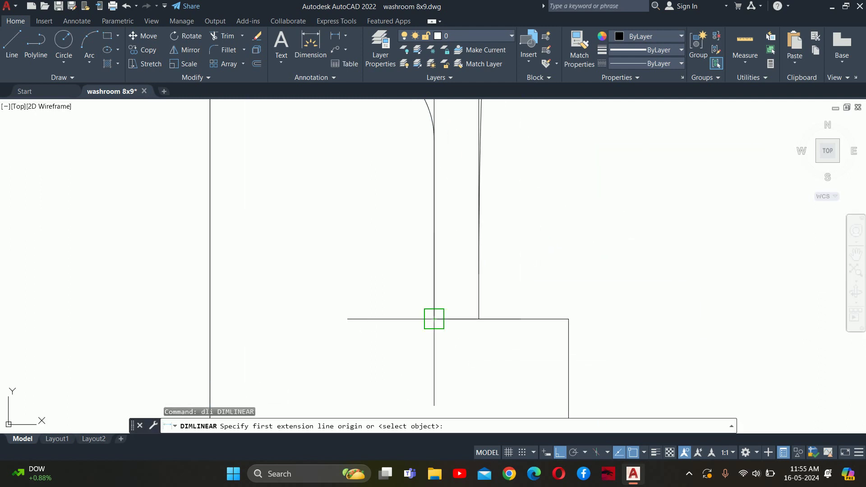
{"action": "key", "text": "Escape"}
Measure the gap between the door outlines with DIST.
{"action": "type", "text": "di"}
{"action": "key", "text": "Return"}
{"action": "left_click", "coordinate": [433, 319]}
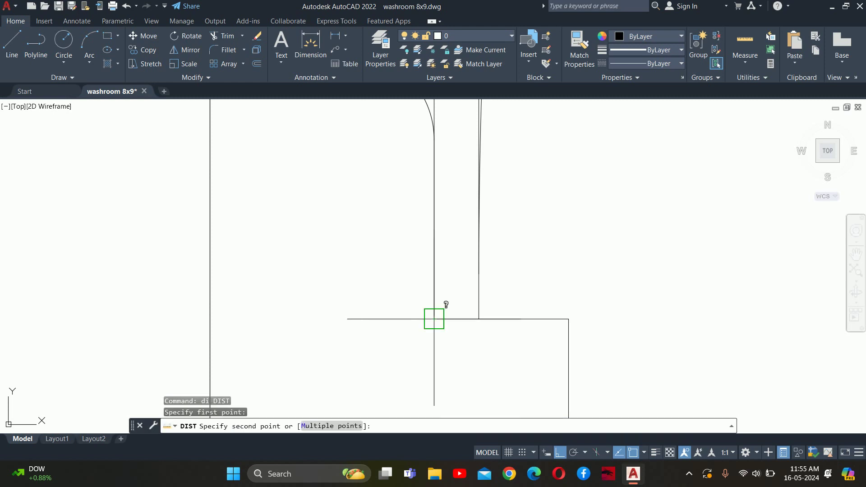
{"action": "left_click", "coordinate": [569, 319]}
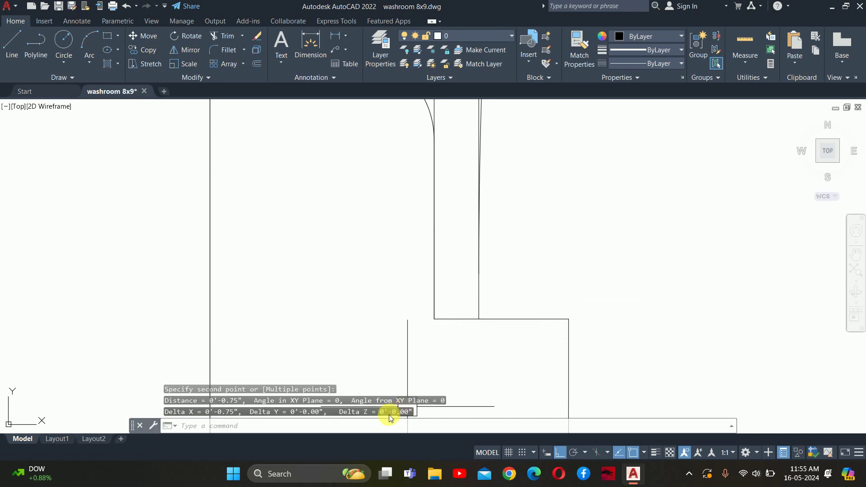
{"action": "key", "text": "Escape"}
{"action": "scroll", "coordinate": [523, 261], "scroll_direction": "down", "scroll_amount": 3}
{"action": "scroll", "coordinate": [522, 261], "scroll_direction": "down", "scroll_amount": 3}
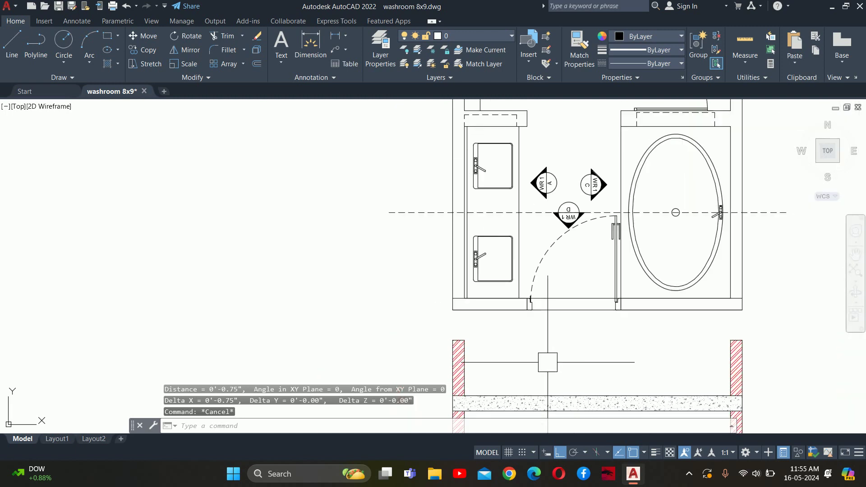
{"action": "scroll", "coordinate": [454, 100], "scroll_direction": "down", "scroll_amount": 2}
{"action": "scroll", "coordinate": [505, 276], "scroll_direction": "up", "scroll_amount": 3}
{"action": "key", "text": "Escape"}
{"action": "key", "text": "Escape"}
Offset the inner door outline 0.75" to sit between the existing outlines.
{"action": "type", "text": "p"}
{"action": "key", "text": "Return"}
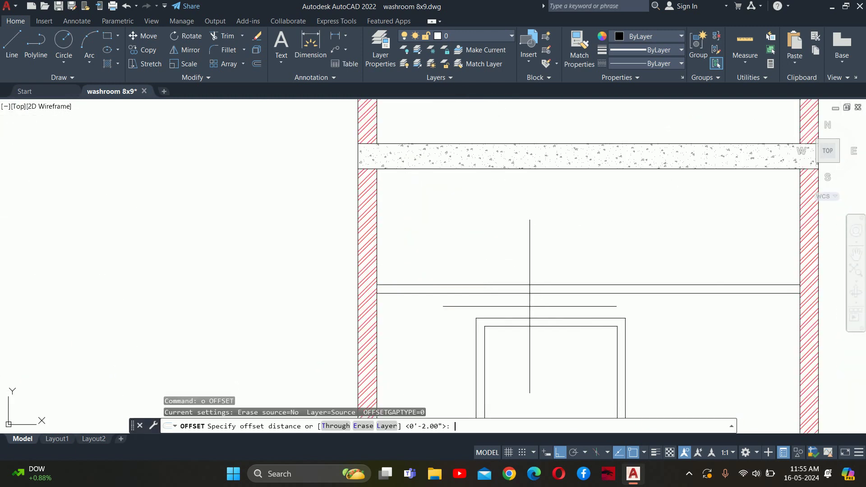
{"action": "type", "text": "5"}
{"action": "key", "text": "Return"}
{"action": "scroll", "coordinate": [529, 307], "scroll_direction": "up", "scroll_amount": 2}
{"action": "left_click", "coordinate": [534, 319]}
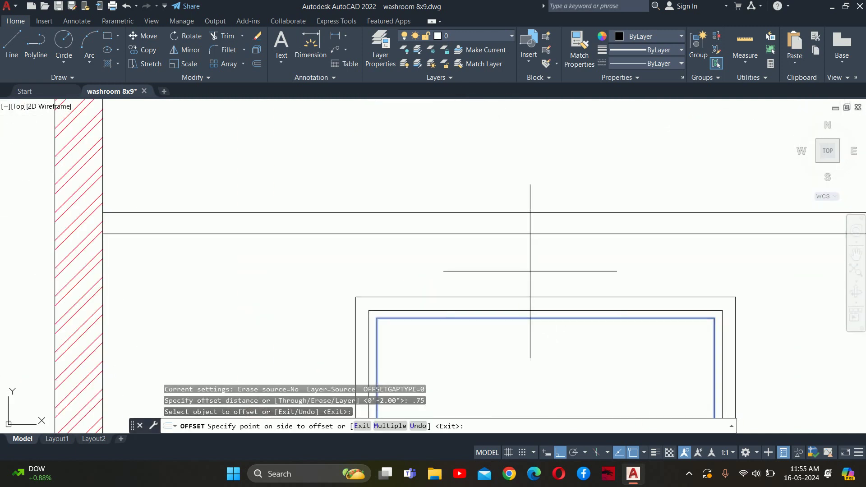
{"action": "left_click", "coordinate": [531, 271]}
{"action": "key", "text": "Escape"}
{"action": "scroll", "coordinate": [530, 271], "scroll_direction": "down", "scroll_amount": 6}
{"action": "middle_click_drag", "start_coordinate": [535, 335], "coordinate": [501, 226]}
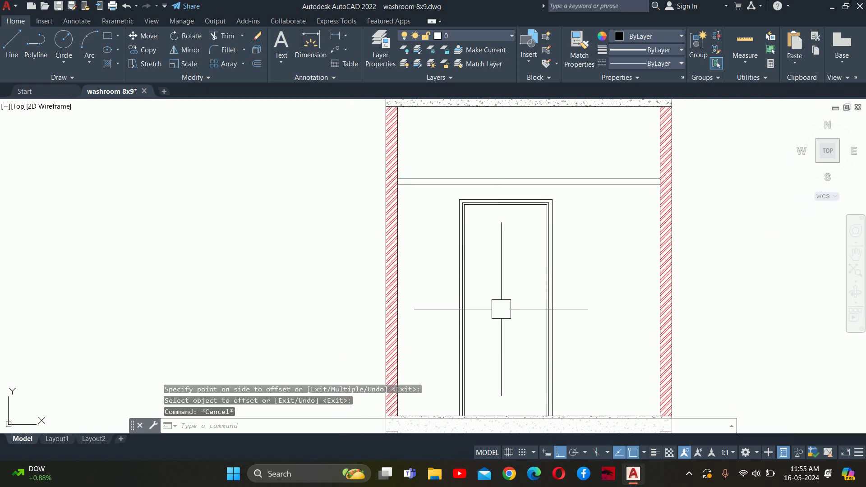
{"action": "middle_click_drag", "start_coordinate": [491, 328], "coordinate": [487, 234]}
{"action": "key", "text": "Escape"}
{"action": "key", "text": "Escape"}
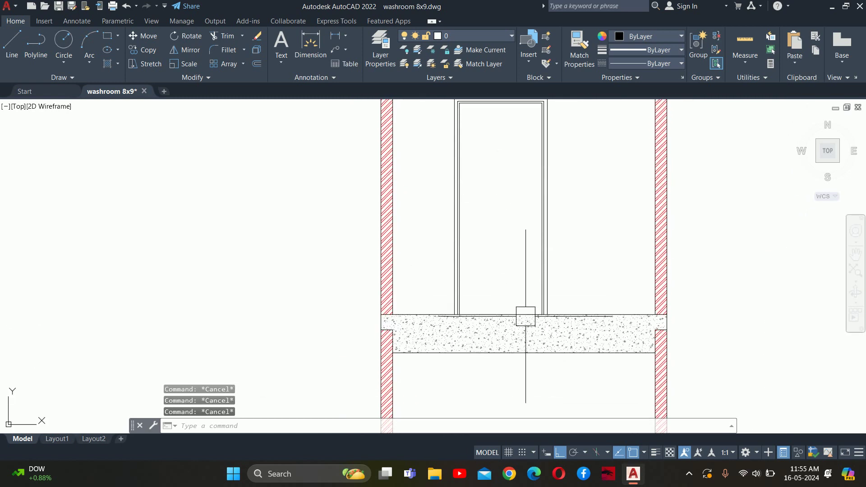
Set up a 0.5" offset, then cancel it before picking a line.
{"action": "scroll", "coordinate": [510, 317], "scroll_direction": "up", "scroll_amount": 4}
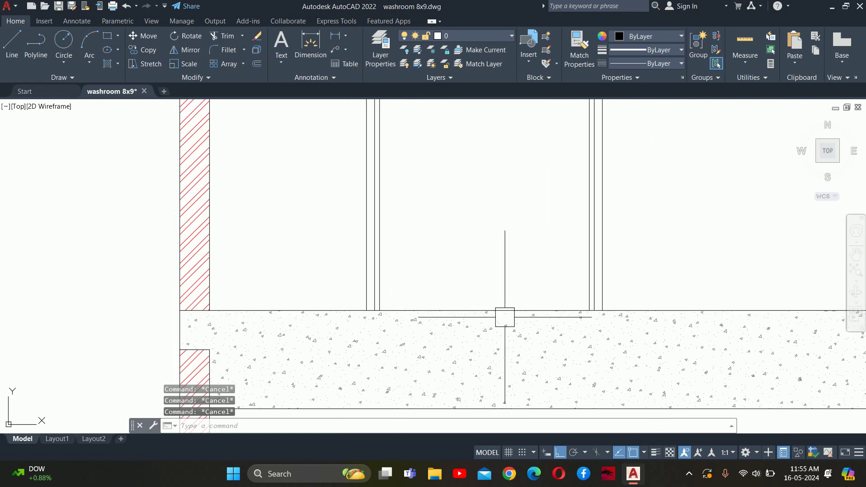
{"action": "mouse_move", "coordinate": [504, 318]}
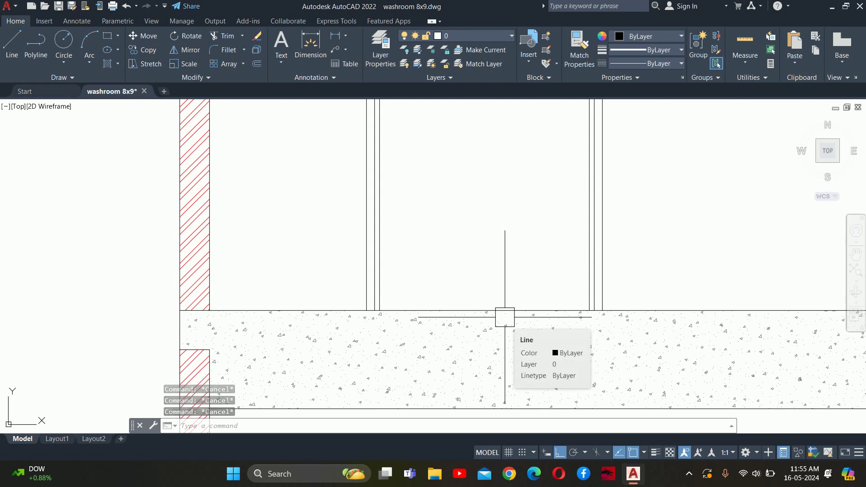
{"action": "key", "text": "Escape"}
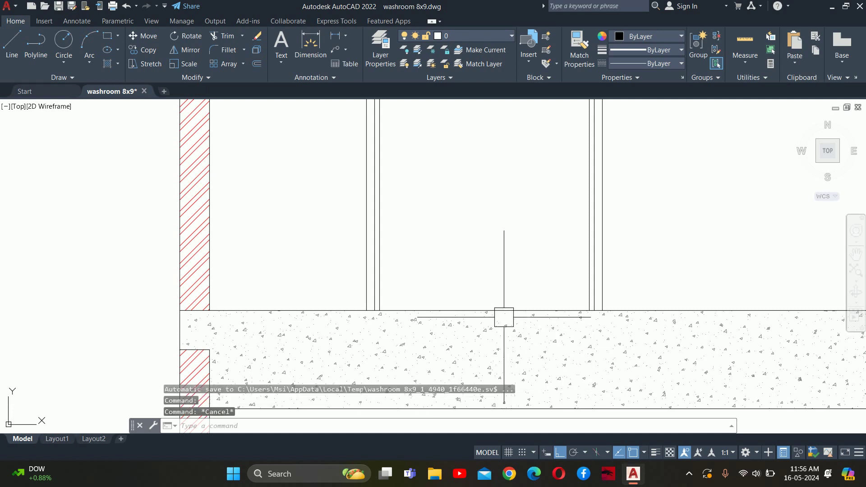
{"action": "key", "text": "Return"}
{"action": "type", "text": "."}
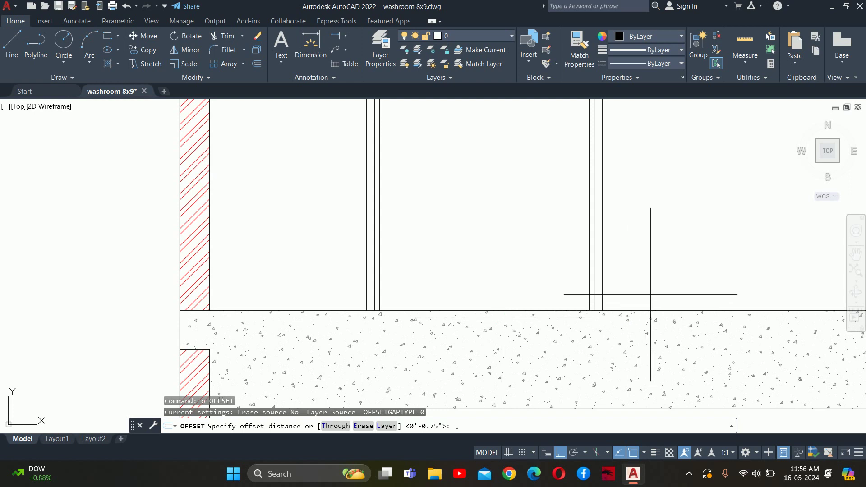
{"action": "key", "text": "Escape"}
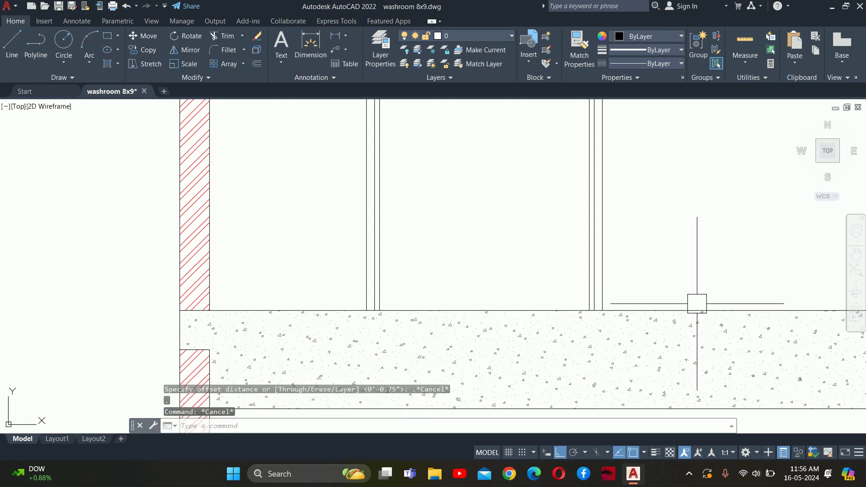
{"action": "type", "text": "o"}
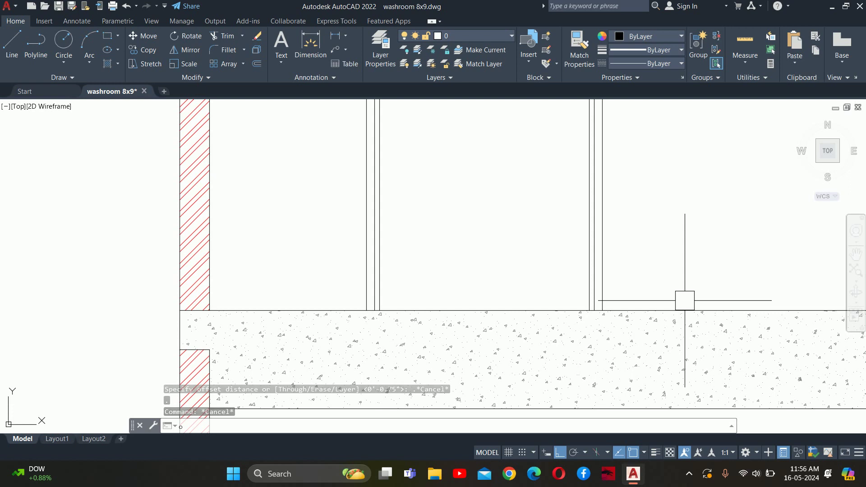
{"action": "key", "text": "Escape"}
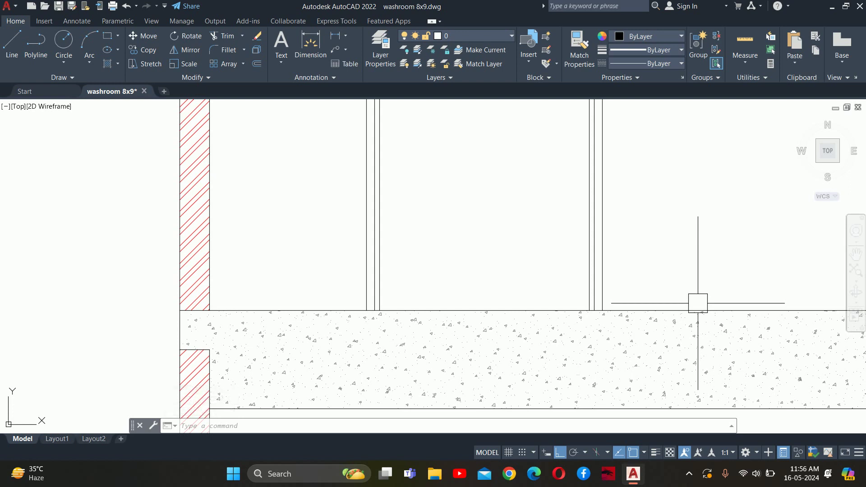
{"action": "type", "text": "o"}
{"action": "key", "text": "Return"}
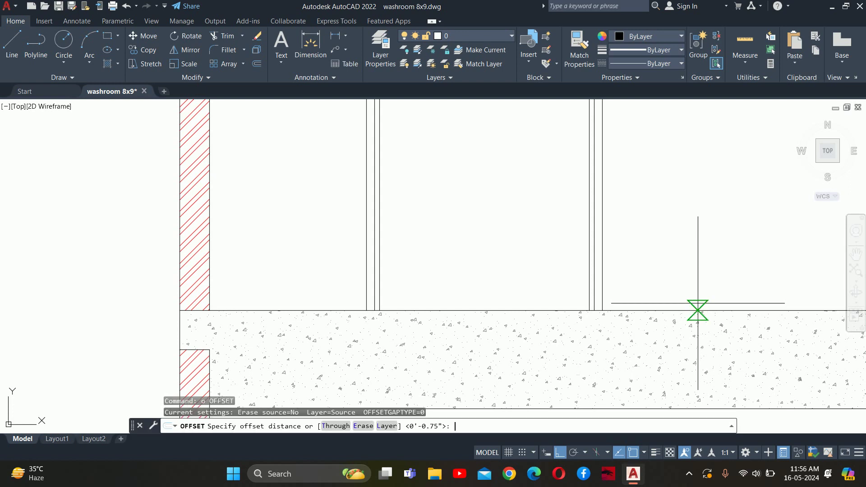
{"action": "type", "text": ".5"}
{"action": "key", "text": "Return"}
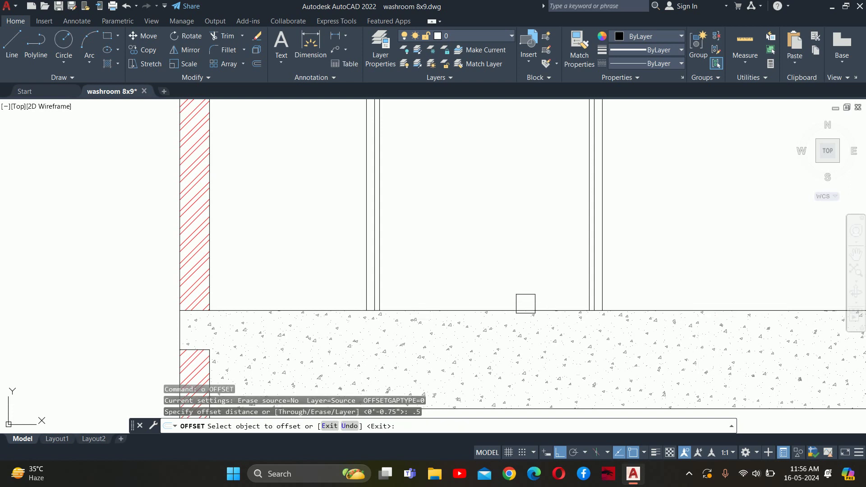
{"action": "key", "text": "Escape"}
{"action": "key", "text": "Escape"}
Start TRIM and pan along the wall and floor corners, zooming back out.
{"action": "scroll", "coordinate": [363, 291], "scroll_direction": "up", "scroll_amount": 3}
{"action": "type", "text": "tr"}
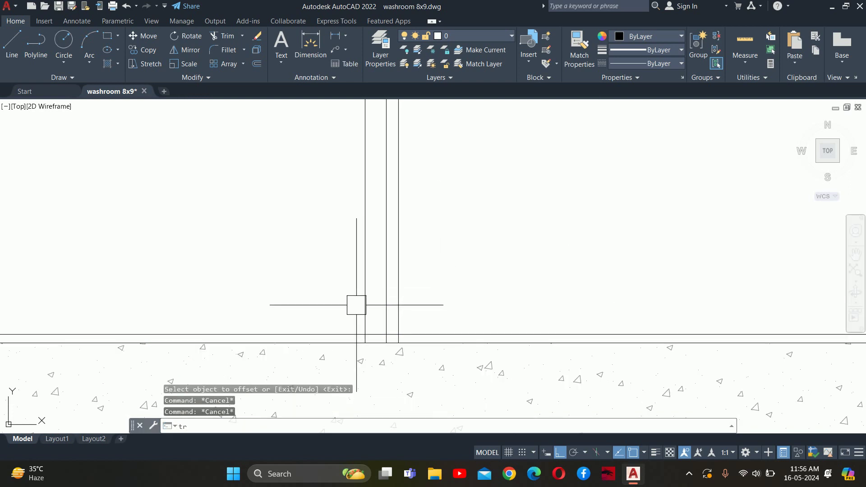
{"action": "key", "text": "Return"}
{"action": "scroll", "coordinate": [454, 348], "scroll_direction": "up", "scroll_amount": 5}
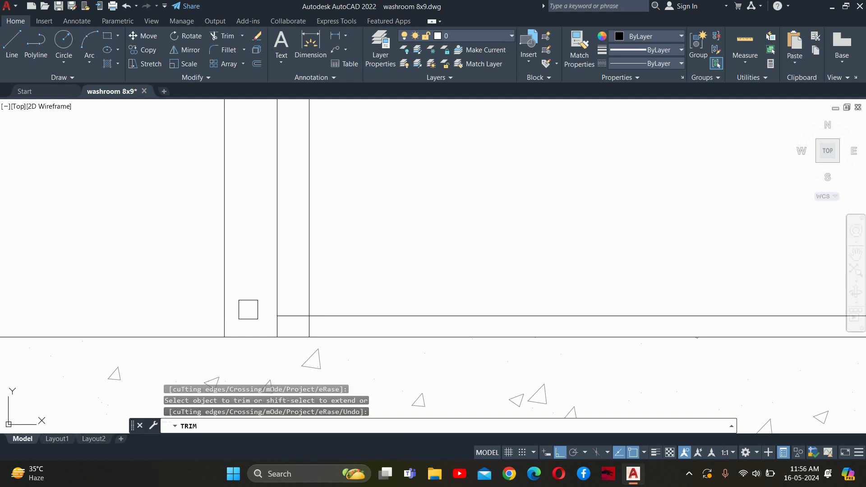
{"action": "scroll", "coordinate": [285, 316], "scroll_direction": "up", "scroll_amount": 4}
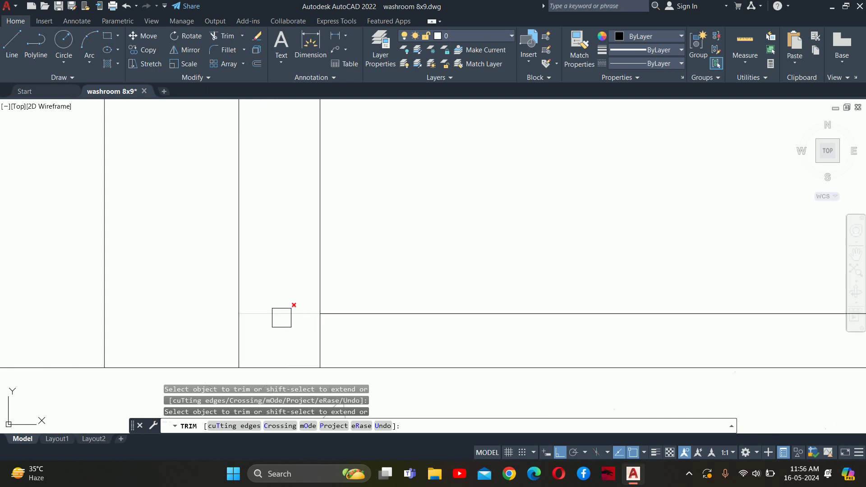
{"action": "scroll", "coordinate": [282, 318], "scroll_direction": "down", "scroll_amount": 3}
{"action": "scroll", "coordinate": [387, 319], "scroll_direction": "down", "scroll_amount": 2}
{"action": "scroll", "coordinate": [315, 304], "scroll_direction": "up", "scroll_amount": 2}
{"action": "scroll", "coordinate": [504, 295], "scroll_direction": "up", "scroll_amount": 2}
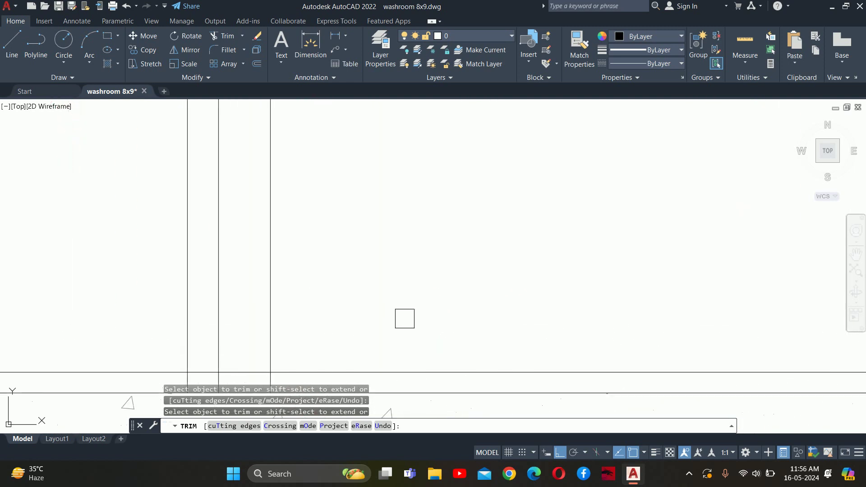
{"action": "middle_click_drag", "start_coordinate": [404, 319], "coordinate": [580, 300]}
{"action": "scroll", "coordinate": [537, 311], "scroll_direction": "up", "scroll_amount": 6}
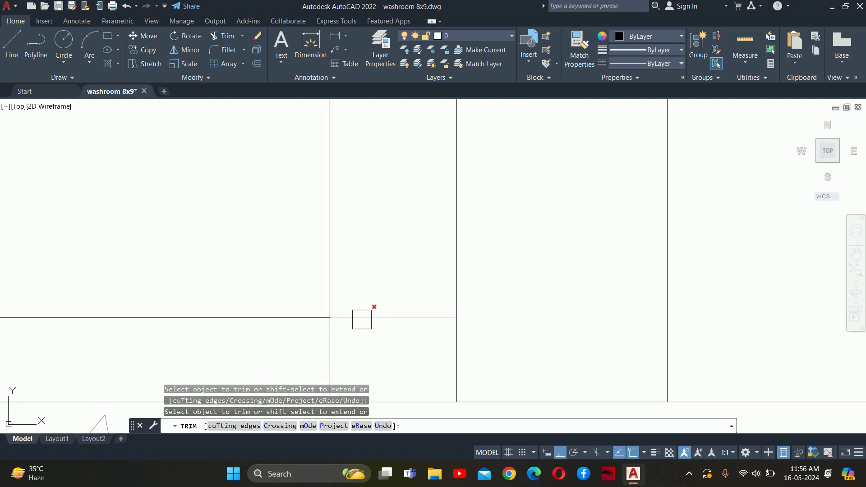
{"action": "scroll", "coordinate": [210, 241], "scroll_direction": "down", "scroll_amount": 4}
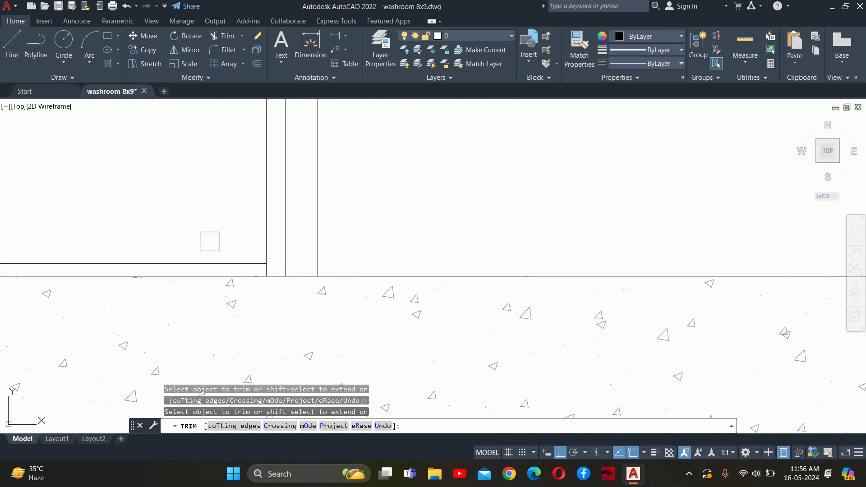
{"action": "middle_click_drag", "start_coordinate": [211, 241], "coordinate": [469, 247]}
{"action": "scroll", "coordinate": [469, 248], "scroll_direction": "down", "scroll_amount": 2}
Pan to the middle washroom elevation and make a first offset attempt, then cancel it.
{"action": "key", "text": "Return"}
{"action": "scroll", "coordinate": [462, 205], "scroll_direction": "down", "scroll_amount": 4}
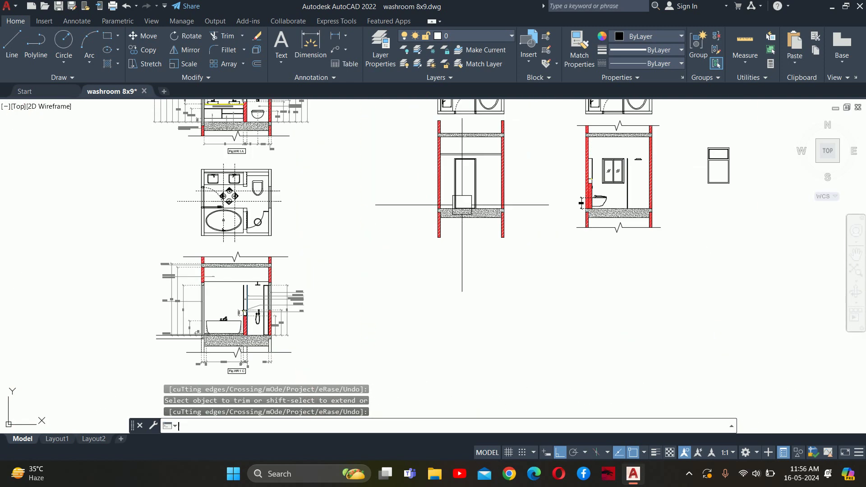
{"action": "mouse_move", "coordinate": [462, 205]}
{"action": "middle_mouse_down"}
{"action": "mouse_move", "coordinate": [454, 261]}
{"action": "mouse_move", "coordinate": [503, 312]}
{"action": "middle_mouse_up"}
{"action": "scroll", "coordinate": [458, 260], "scroll_direction": "up", "scroll_amount": 6}
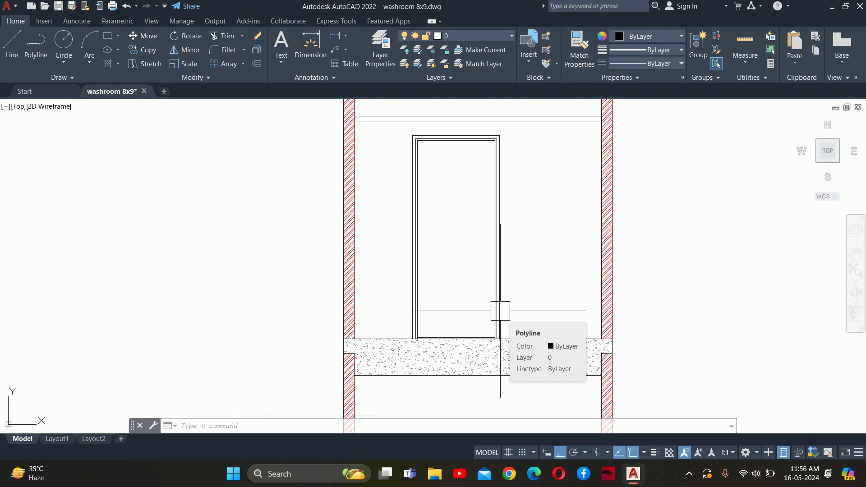
{"action": "type", "text": "o"}
{"action": "key", "text": "Return"}
{"action": "key", "text": "Return"}
{"action": "type", "text": "3"}
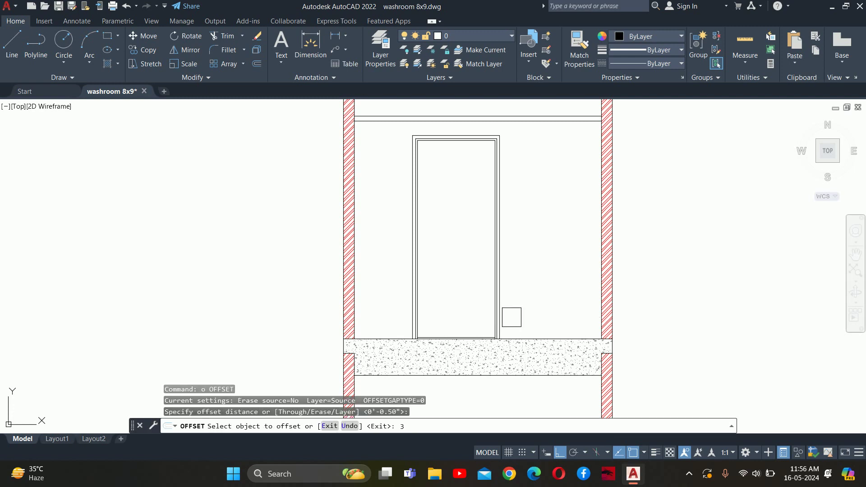
{"action": "left_click", "coordinate": [519, 339]}
{"action": "scroll", "coordinate": [522, 337], "scroll_direction": "up", "scroll_amount": 2}
{"action": "key", "text": "Escape"}
{"action": "key", "text": "Escape"}
Offset the door elevation's floor line 36 inches upward as a construction line.
{"action": "type", "text": "o"}
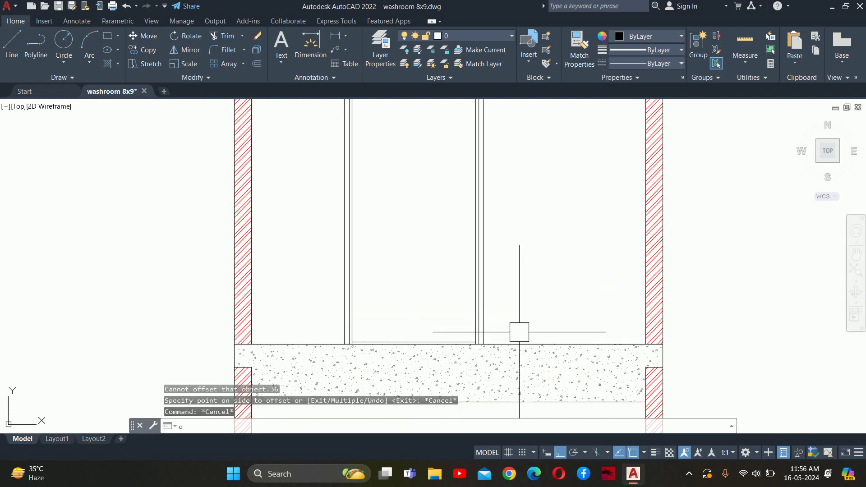
{"action": "key", "text": "Return"}
{"action": "type", "text": "36"}
{"action": "key", "text": "Return"}
{"action": "left_click", "coordinate": [520, 345]}
{"action": "left_click", "coordinate": [504, 234]}
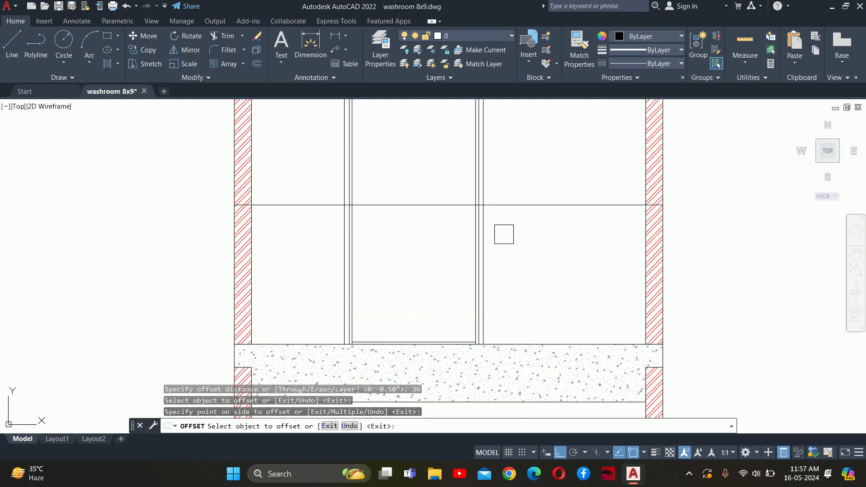
{"action": "key", "text": "Escape"}
Zoom and pan around the drawing to review the new 36-inch line.
{"action": "scroll", "coordinate": [480, 205], "scroll_direction": "up", "scroll_amount": 2}
{"action": "scroll", "coordinate": [571, 296], "scroll_direction": "down", "scroll_amount": 3}
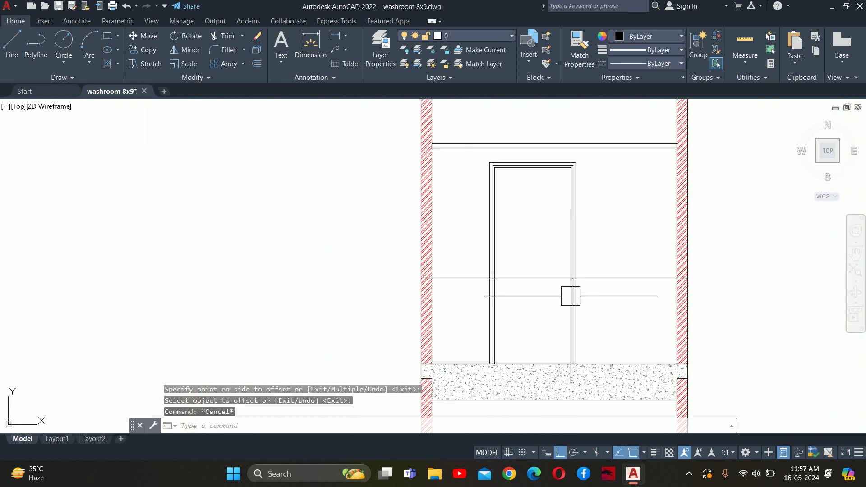
{"action": "scroll", "coordinate": [570, 296], "scroll_direction": "down", "scroll_amount": 3}
{"action": "key", "text": "Escape"}
{"action": "scroll", "coordinate": [569, 171], "scroll_direction": "up", "scroll_amount": 3}
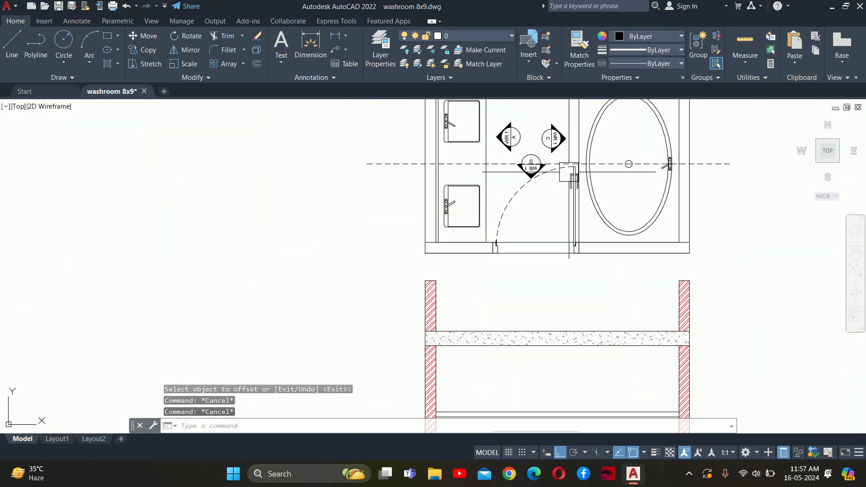
{"action": "scroll", "coordinate": [569, 172], "scroll_direction": "down", "scroll_amount": 3}
{"action": "scroll", "coordinate": [574, 140], "scroll_direction": "down", "scroll_amount": 2}
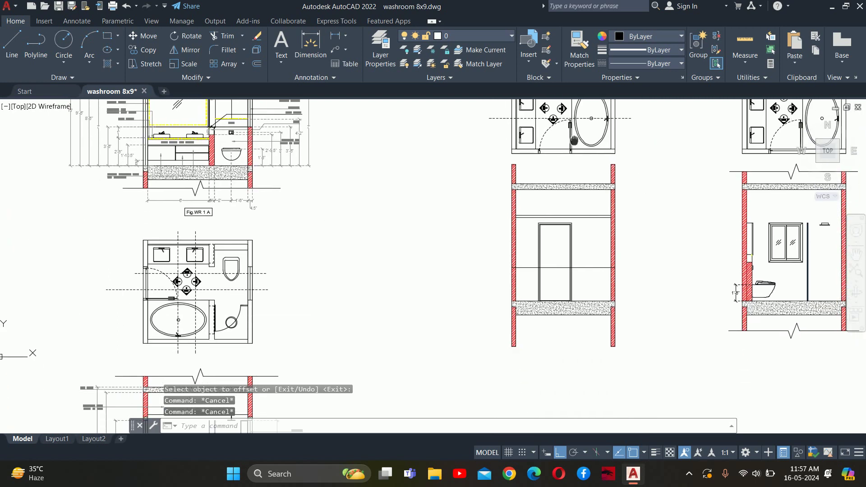
{"action": "middle_click_drag", "start_coordinate": [574, 140], "coordinate": [573, 147]}
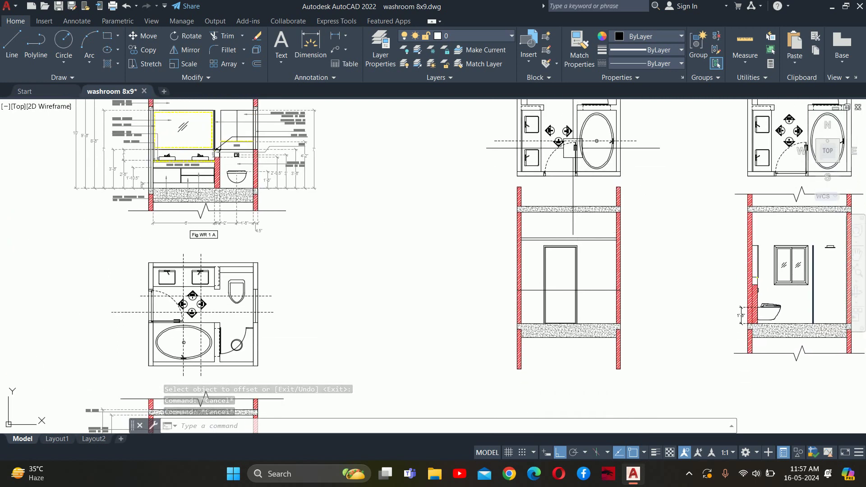
{"action": "mouse_move", "coordinate": [535, 369]}
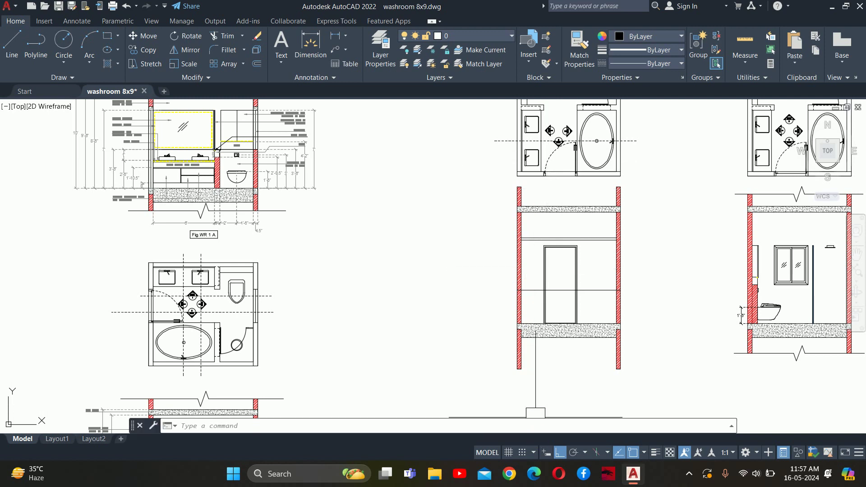
{"action": "scroll", "coordinate": [541, 288], "scroll_direction": "up", "scroll_amount": 2}
{"action": "scroll", "coordinate": [558, 323], "scroll_direction": "up", "scroll_amount": 4}
{"action": "key", "text": "Escape"}
{"action": "key", "text": "Escape"}
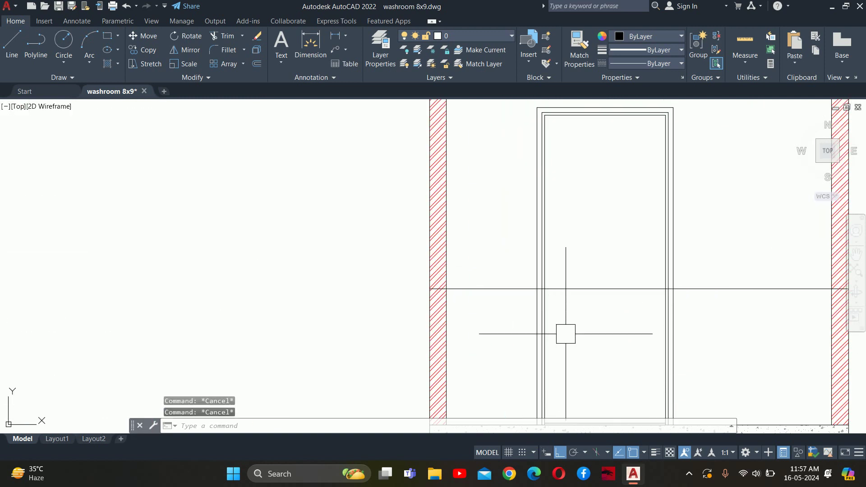
{"action": "scroll", "coordinate": [563, 337], "scroll_direction": "up", "scroll_amount": 2}
{"action": "key", "text": "Escape"}
{"action": "middle_click_drag", "start_coordinate": [561, 319], "coordinate": [512, 332]}
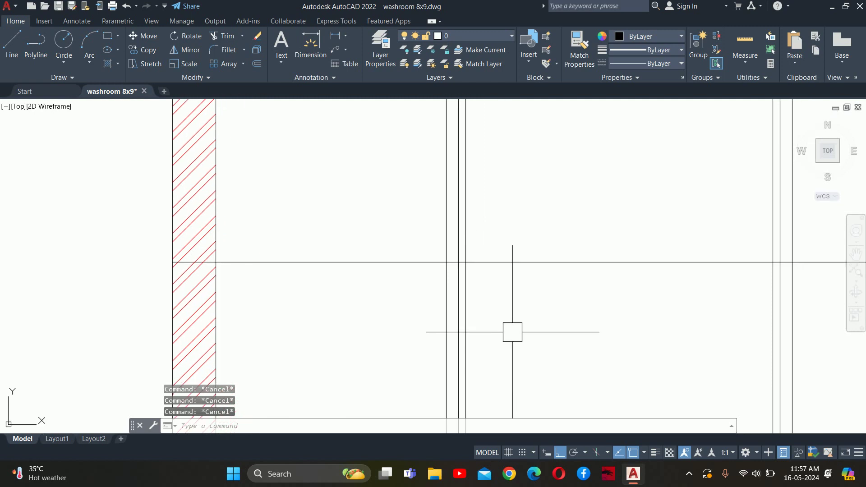
{"action": "scroll", "coordinate": [509, 319], "scroll_direction": "up", "scroll_amount": 2}
{"action": "left_click", "coordinate": [476, 280]}
{"action": "scroll", "coordinate": [483, 271], "scroll_direction": "down", "scroll_amount": 2}
{"action": "scroll", "coordinate": [458, 381], "scroll_direction": "down", "scroll_amount": 1}
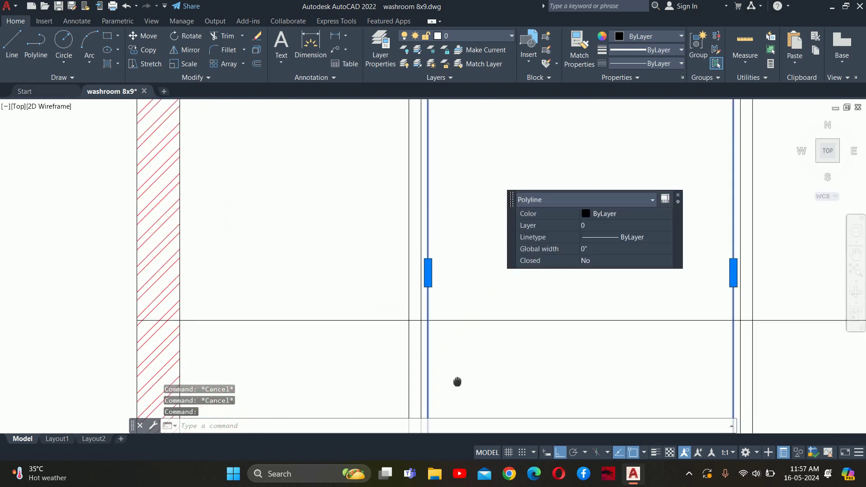
{"action": "key", "text": "Escape"}
{"action": "type", "text": "x"}
{"action": "key", "text": "Return"}
{"action": "scroll", "coordinate": [436, 313], "scroll_direction": "up", "scroll_amount": 1}
{"action": "key", "text": "Escape"}
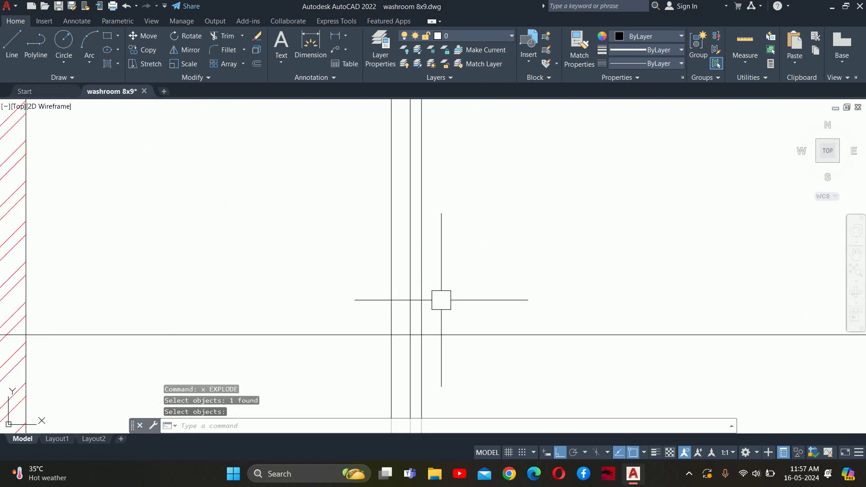
{"action": "middle_click_drag", "start_coordinate": [442, 352], "coordinate": [426, 302]}
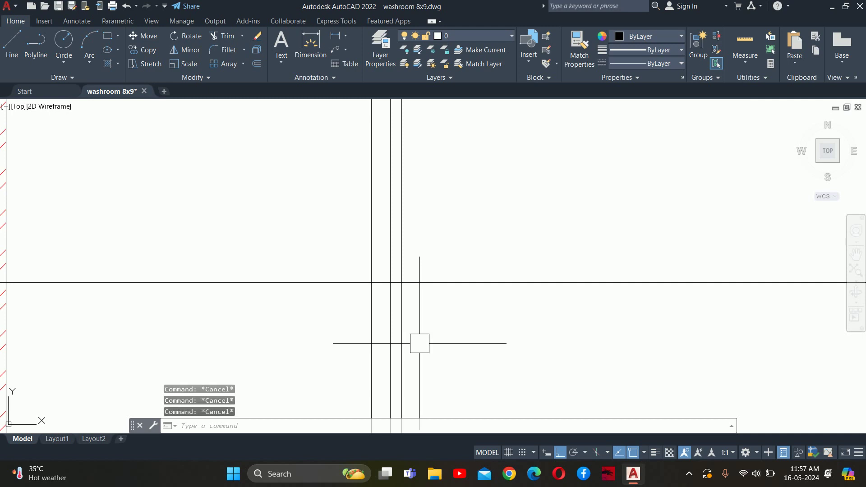
Offset the vertical door-frame line 2 inches to the right.
{"action": "type", "text": "o"}
{"action": "key", "text": "Return"}
{"action": "type", "text": "2"}
{"action": "key", "text": "Return"}
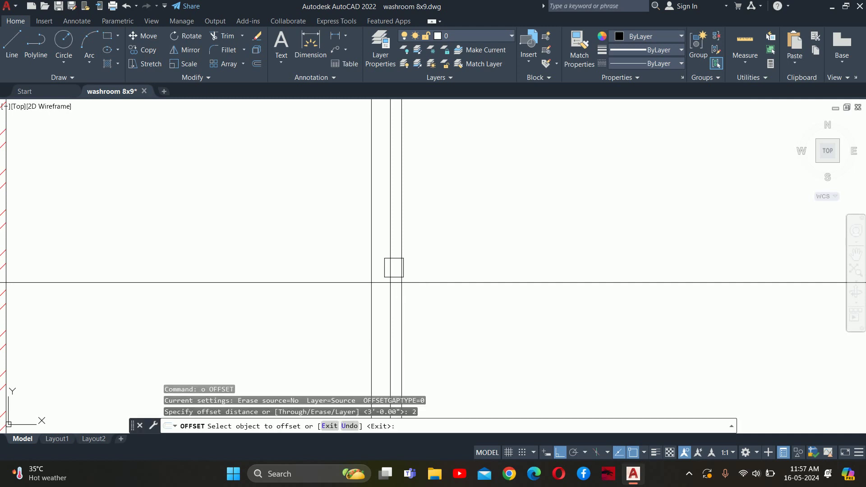
{"action": "left_click", "coordinate": [402, 259]}
{"action": "left_click", "coordinate": [553, 242]}
{"action": "key", "text": "Return"}
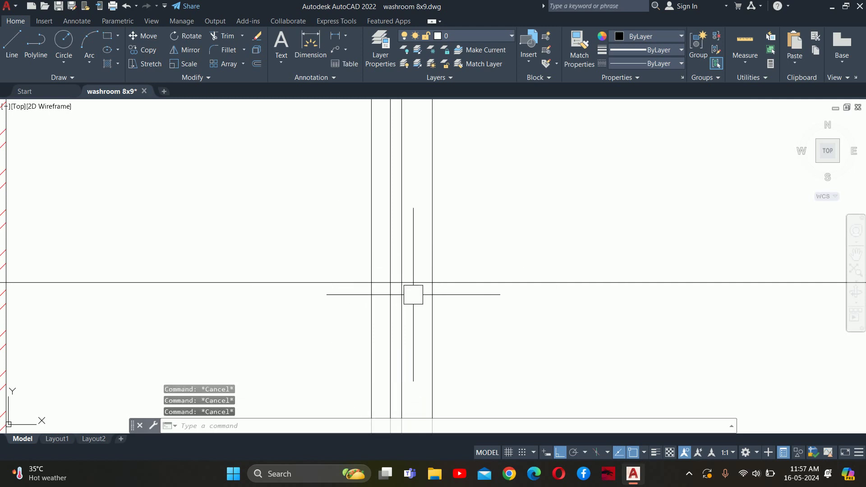
Offset the horizontal construction line to form the thin band.
{"action": "scroll", "coordinate": [413, 295], "scroll_direction": "up", "scroll_amount": 2}
{"action": "type", "text": "o"}
{"action": "key", "text": "Return"}
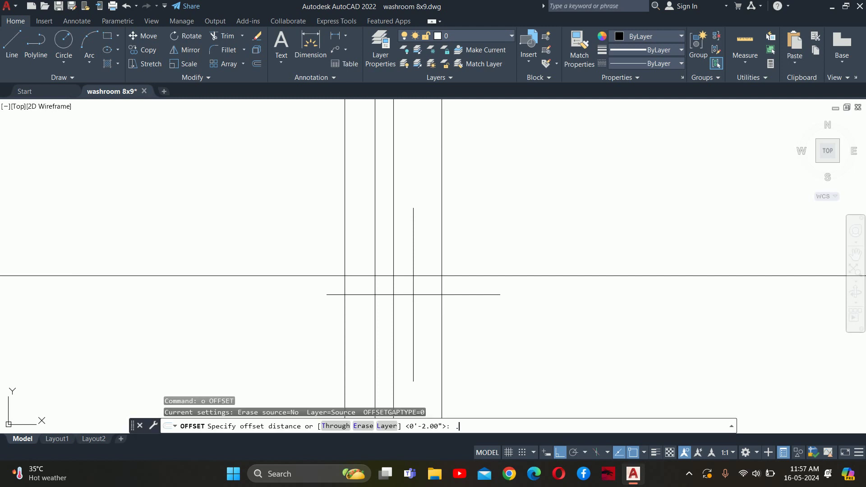
{"action": "type", "text": "5"}
{"action": "key", "text": "Return"}
{"action": "left_click", "coordinate": [465, 270]}
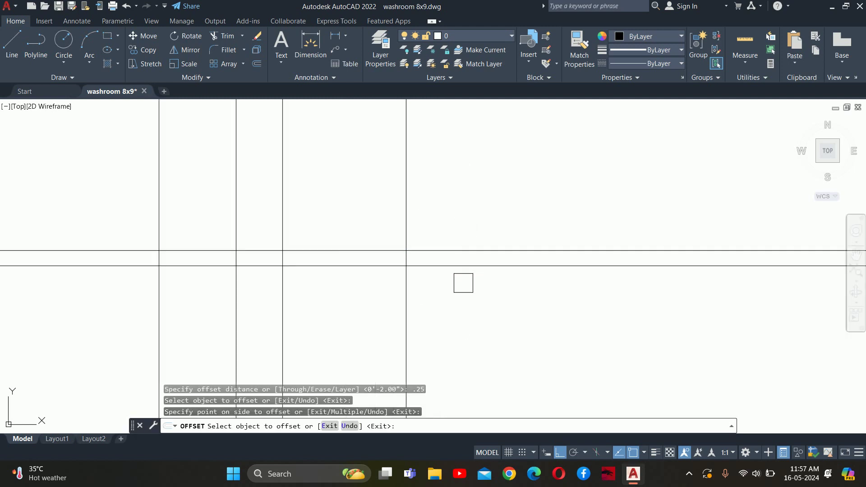
{"action": "key", "text": "Escape"}
{"action": "key", "text": "Escape"}
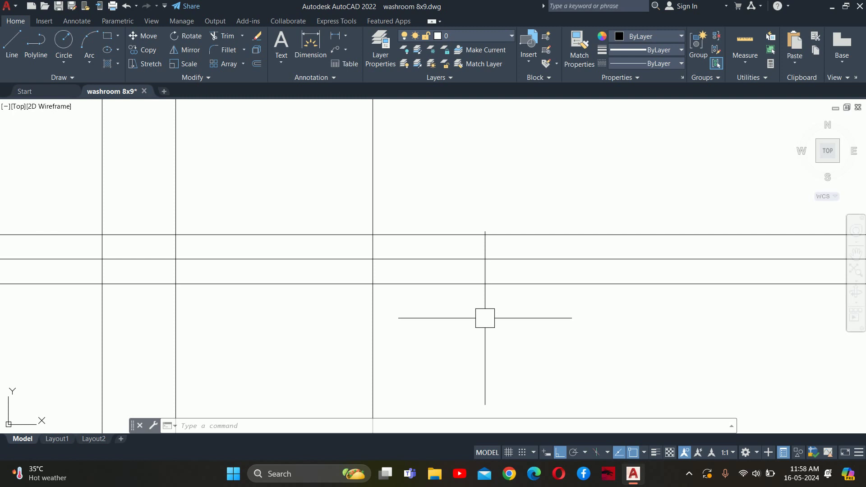
Offset a vertical line 6 inches to make another construction copy.
{"action": "type", "text": "o"}
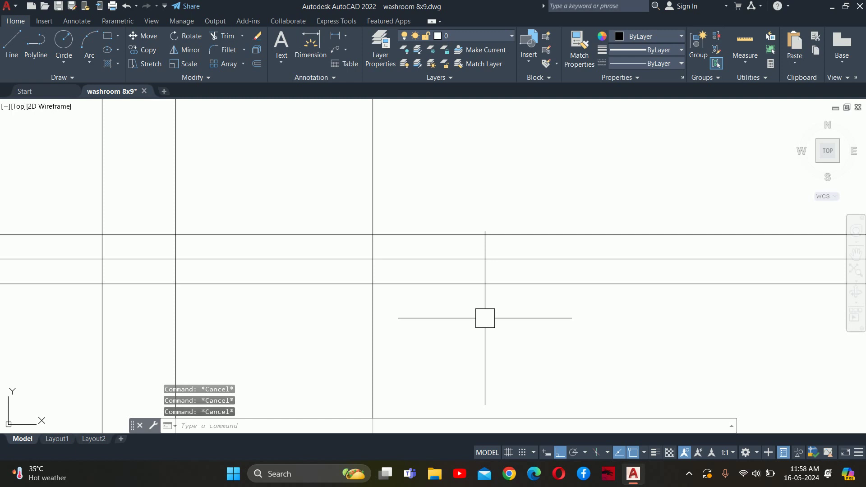
{"action": "key", "text": "Return"}
{"action": "key", "text": "Return"}
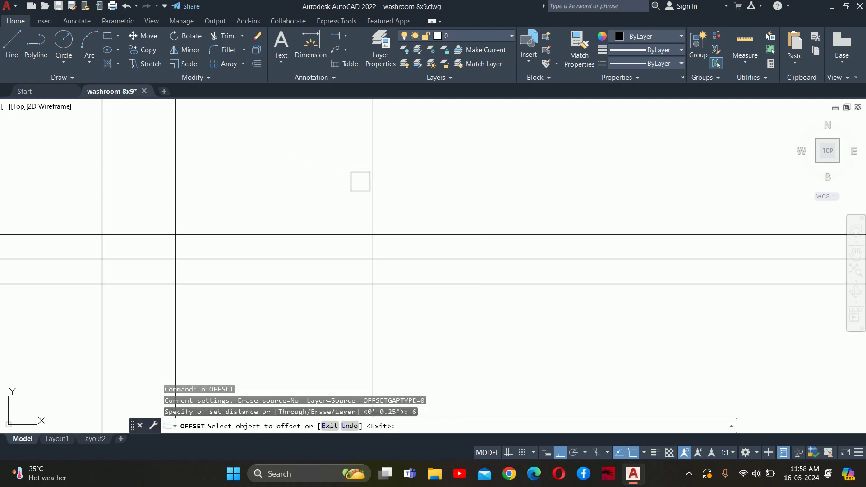
{"action": "left_click", "coordinate": [372, 183]}
{"action": "left_click", "coordinate": [451, 189]}
Trim the vertical and horizontal construction lines back to the band.
{"action": "key", "text": "Return"}
{"action": "scroll", "coordinate": [476, 184], "scroll_direction": "down", "scroll_amount": 3}
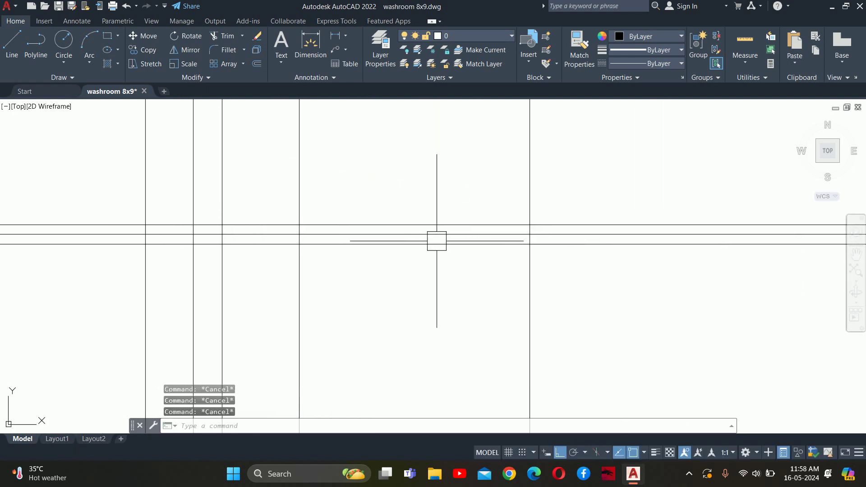
{"action": "type", "text": "tr"}
{"action": "key", "text": "Return"}
{"action": "left_click", "coordinate": [534, 182]}
{"action": "left_click", "coordinate": [537, 293]}
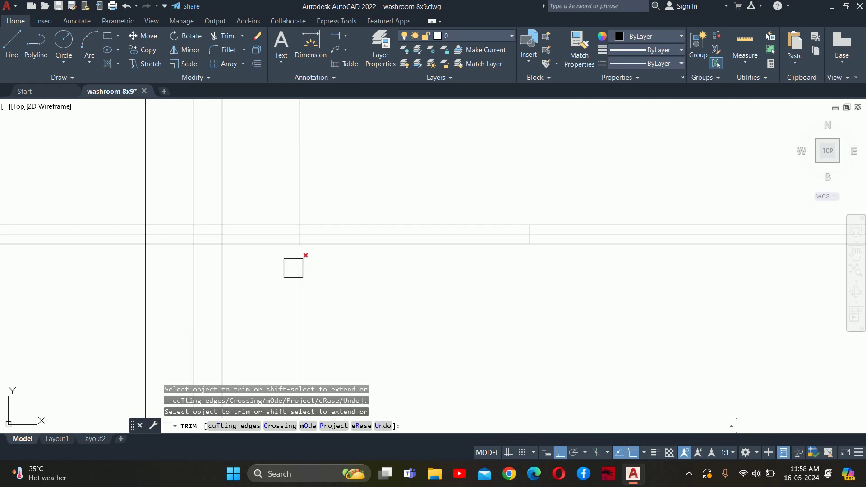
{"action": "left_click", "coordinate": [294, 271]}
{"action": "left_click", "coordinate": [271, 235]}
{"action": "middle_click_drag", "start_coordinate": [156, 243], "coordinate": [61, 280]}
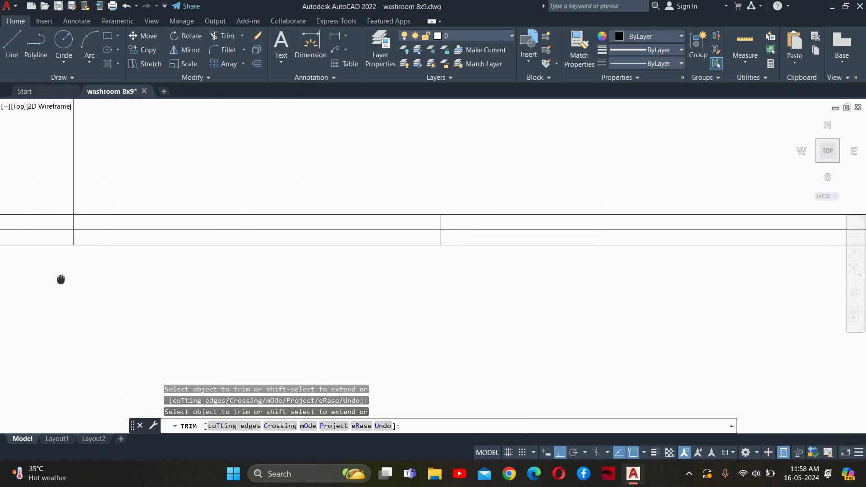
{"action": "key", "text": "Escape"}
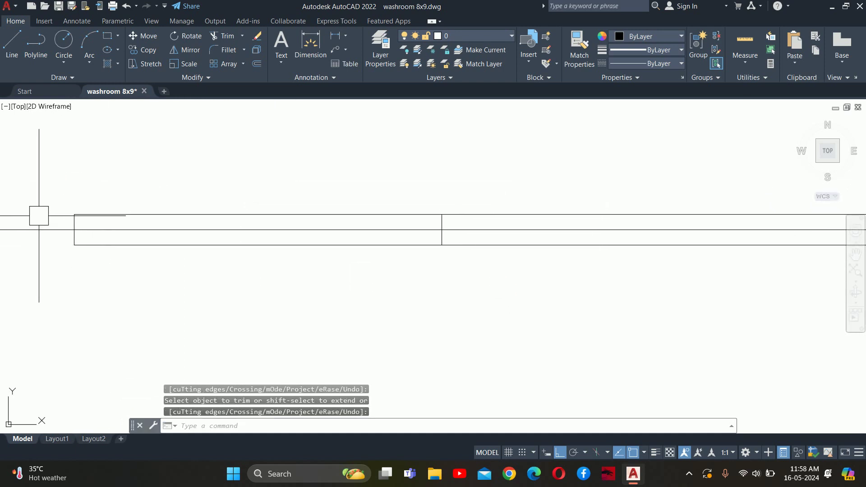
Erase the stray horizontal line and fence-trim the lower wall line segment.
{"action": "left_click", "coordinate": [37, 230]}
{"action": "key", "text": "Delete"}
{"action": "mouse_move", "coordinate": [127, 260]}
{"action": "middle_mouse_down"}
{"action": "mouse_move", "coordinate": [283, 286]}
{"action": "mouse_move", "coordinate": [437, 284]}
{"action": "middle_mouse_up"}
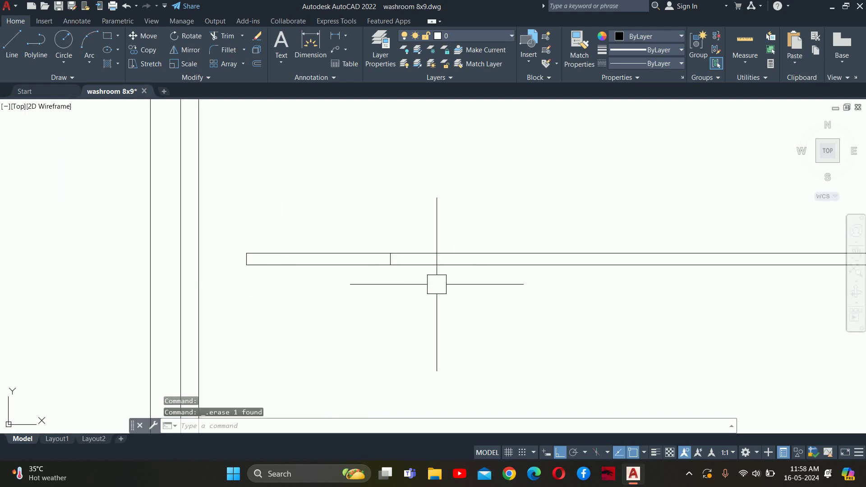
{"action": "type", "text": "tr"}
{"action": "key", "text": "Return"}
{"action": "left_click_drag", "start_coordinate": [501, 259], "coordinate": [427, 292]}
{"action": "key", "text": "Escape"}
{"action": "key", "text": "Escape"}
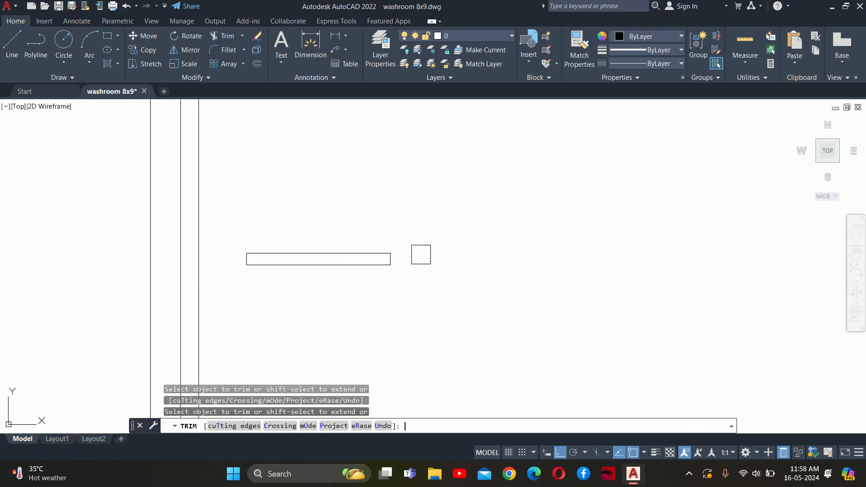
Zoom around the cleaned-up door elevation and restart the circle command.
{"action": "scroll", "coordinate": [645, 338], "scroll_direction": "down", "scroll_amount": 3}
{"action": "scroll", "coordinate": [521, 334], "scroll_direction": "up", "scroll_amount": 3}
{"action": "scroll", "coordinate": [577, 262], "scroll_direction": "down", "scroll_amount": 4}
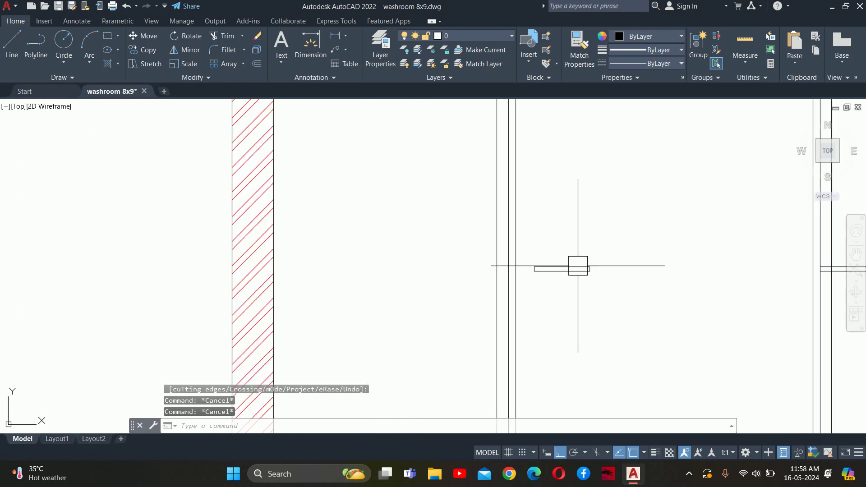
{"action": "key", "text": "Escape"}
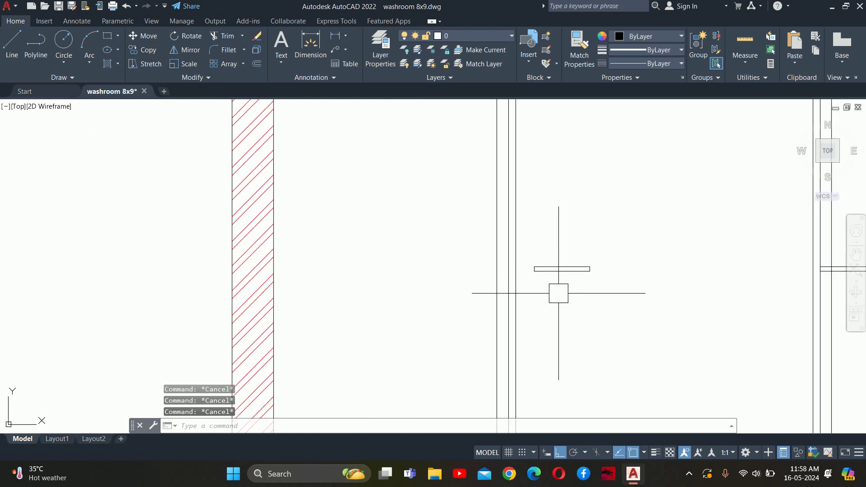
{"action": "type", "text": "c"}
{"action": "key", "text": "Return"}
{"action": "scroll", "coordinate": [539, 276], "scroll_direction": "up", "scroll_amount": 4}
{"action": "scroll", "coordinate": [512, 262], "scroll_direction": "up", "scroll_amount": 6}
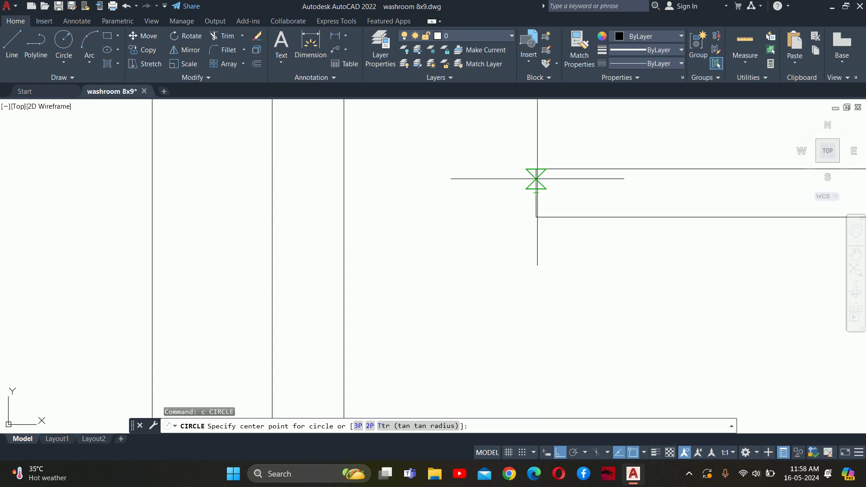
Draw a circle of diameter 2 centred at the wall midpoint.
{"action": "left_click", "coordinate": [536, 193]}
{"action": "type", "text": "d"}
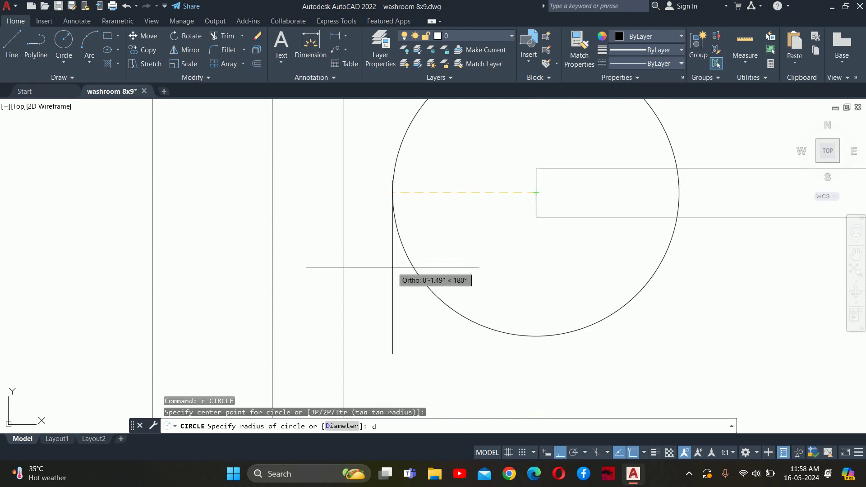
{"action": "key", "text": "Return"}
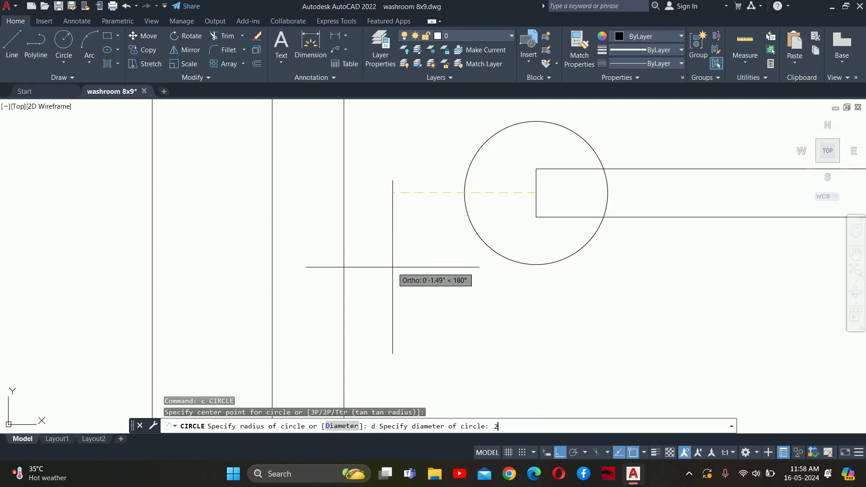
{"action": "key", "text": "Return"}
{"action": "key", "text": "Escape"}
{"action": "key", "text": "Escape"}
{"action": "scroll", "coordinate": [539, 297], "scroll_direction": "down", "scroll_amount": 1}
{"action": "middle_click_drag", "start_coordinate": [539, 298], "coordinate": [499, 294]}
Move the circle by its left quadrant onto the rectangle's left edge.
{"action": "type", "text": "m"}
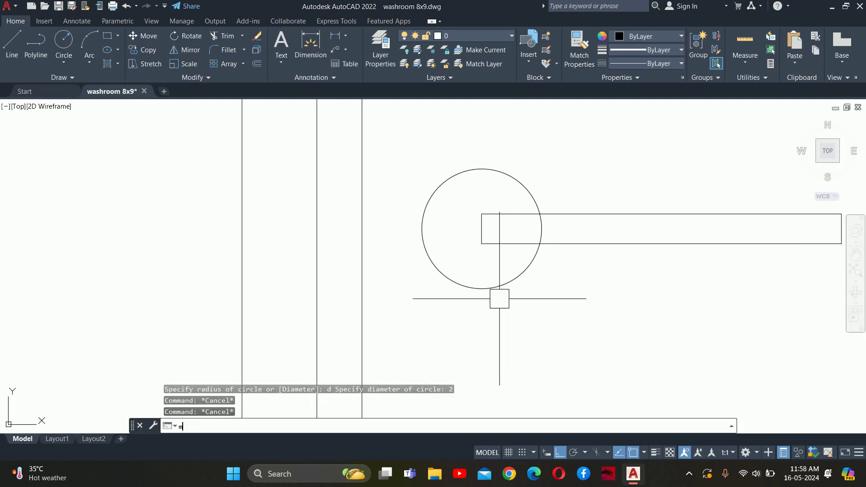
{"action": "key", "text": "Return"}
{"action": "left_click", "coordinate": [496, 287]}
{"action": "key", "text": "Return"}
{"action": "left_click", "coordinate": [421, 229]}
{"action": "left_click", "coordinate": [481, 229]}
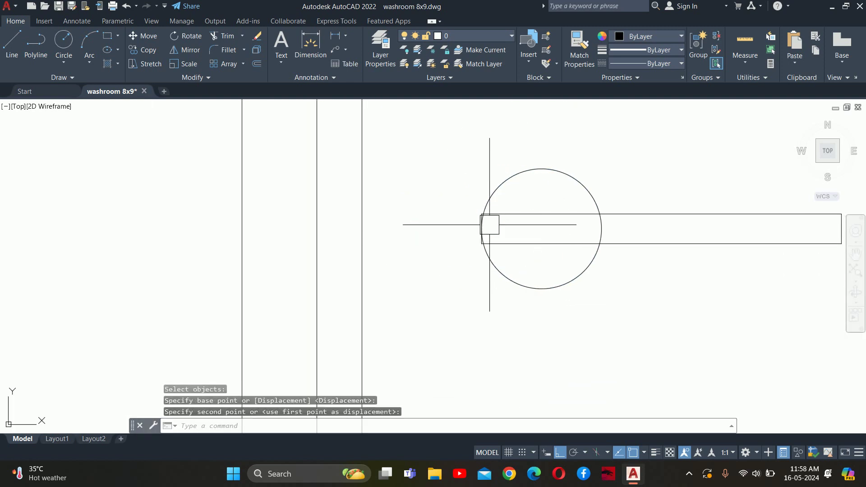
Move the circle 2 units down so it sits just below the rectangle.
{"action": "key", "text": "Return"}
{"action": "left_click", "coordinate": [522, 286]}
{"action": "key", "text": "Return"}
{"action": "left_click", "coordinate": [692, 305]}
{"action": "scroll", "coordinate": [681, 305], "scroll_direction": "down", "scroll_amount": 2}
{"action": "middle_click_drag", "start_coordinate": [684, 372], "coordinate": [671, 293]}
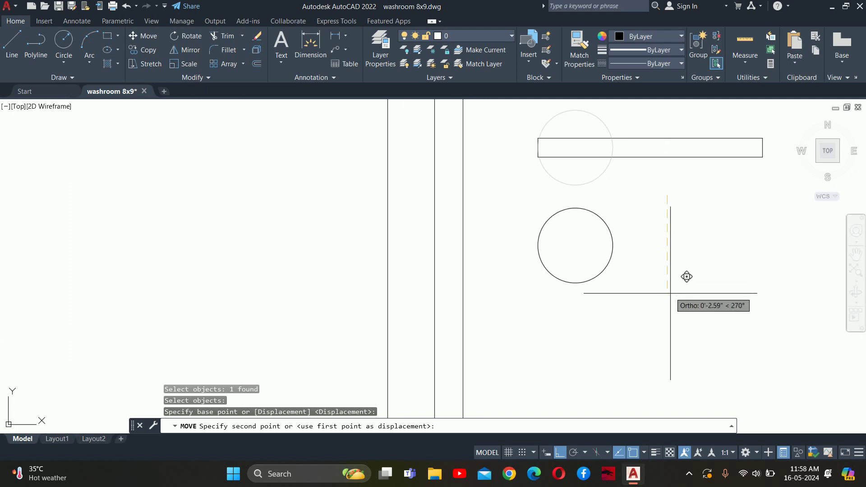
{"action": "left_click", "coordinate": [667, 276]}
{"action": "type", "text": "2"}
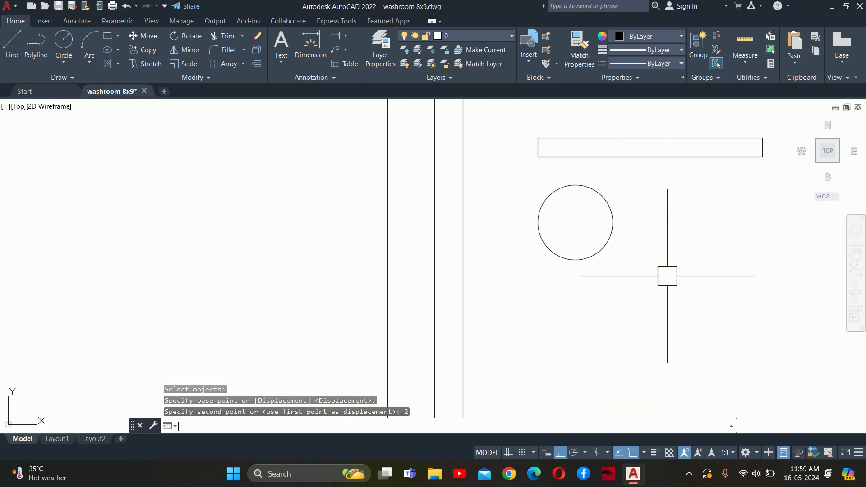
{"action": "key", "text": "Escape"}
Zoom around the door elevation to check the new handle detail.
{"action": "key", "text": "Escape"}
{"action": "scroll", "coordinate": [496, 266], "scroll_direction": "down", "scroll_amount": 2}
{"action": "key", "text": "Escape"}
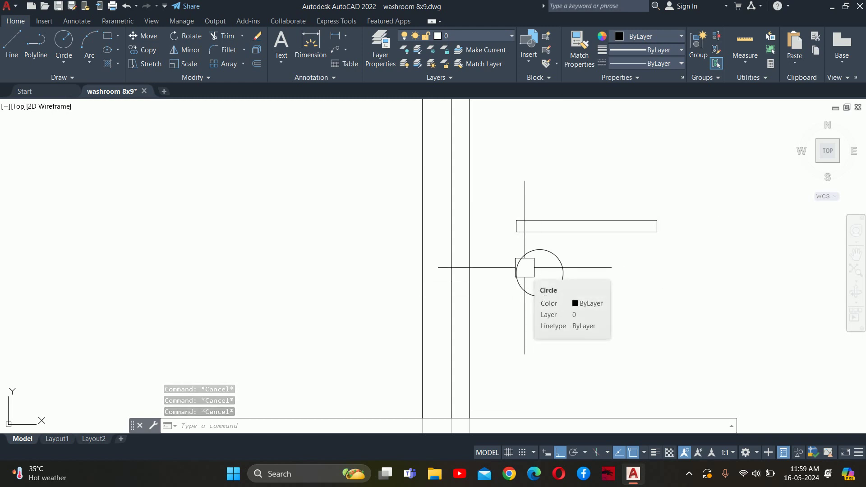
{"action": "scroll", "coordinate": [528, 280], "scroll_direction": "down", "scroll_amount": 5}
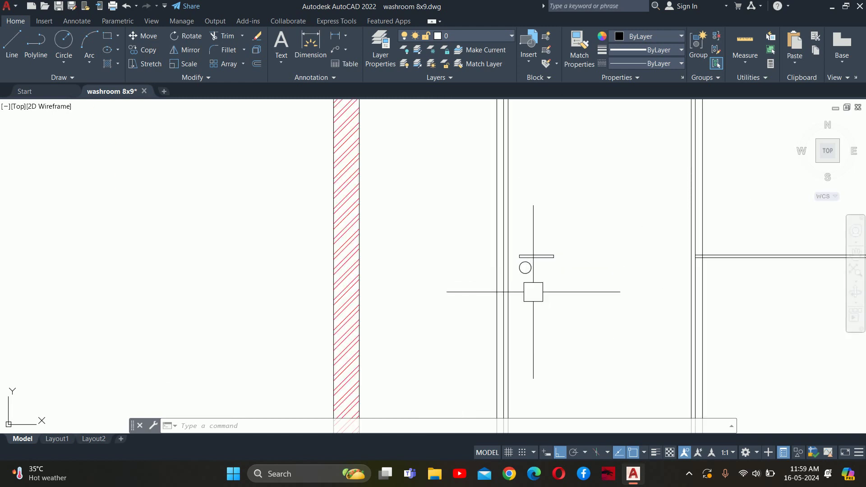
{"action": "scroll", "coordinate": [528, 297], "scroll_direction": "down", "scroll_amount": 4}
{"action": "scroll", "coordinate": [541, 270], "scroll_direction": "up", "scroll_amount": 2}
{"action": "scroll", "coordinate": [541, 267], "scroll_direction": "up", "scroll_amount": 4}
{"action": "key", "text": "Escape"}
{"action": "key", "text": "Escape"}
{"action": "key", "text": "Escape"}
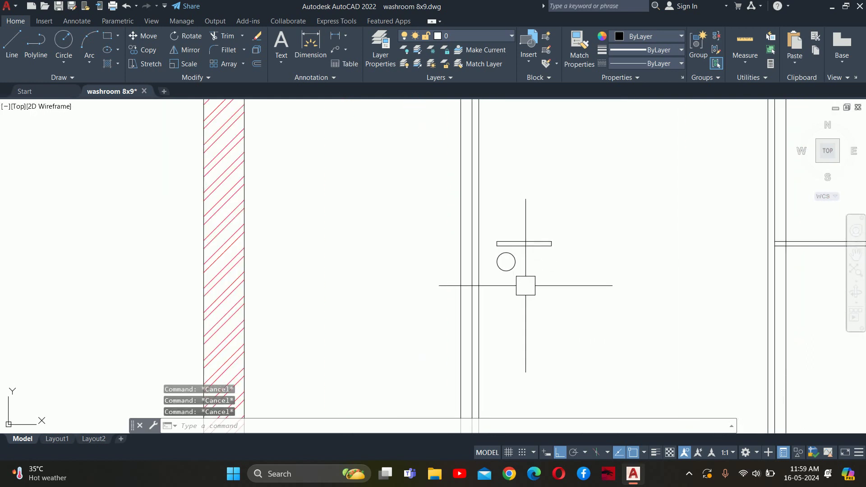
Draw a 1.5 by 1.5 square using the rectangle Dimensions option.
{"action": "scroll", "coordinate": [532, 263], "scroll_direction": "up", "scroll_amount": 4}
{"action": "type", "text": "rec"}
{"action": "key", "text": "Return"}
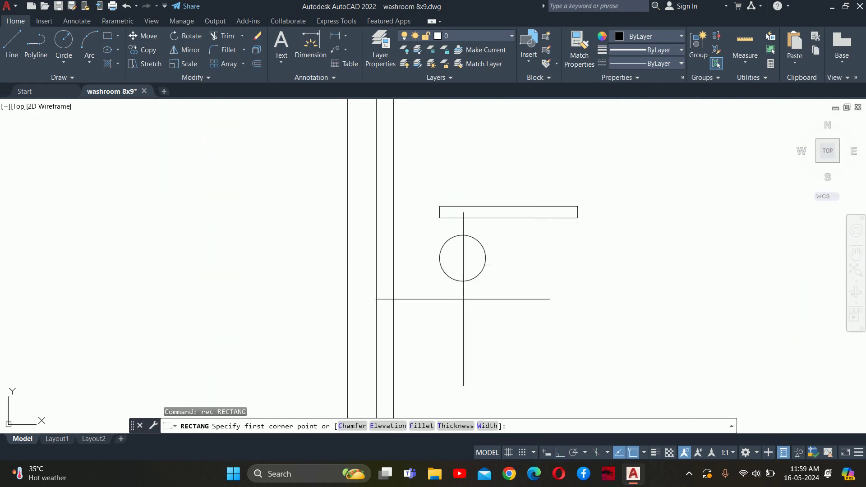
{"action": "scroll", "coordinate": [491, 322], "scroll_direction": "up", "scroll_amount": 2}
{"action": "left_click", "coordinate": [483, 334]}
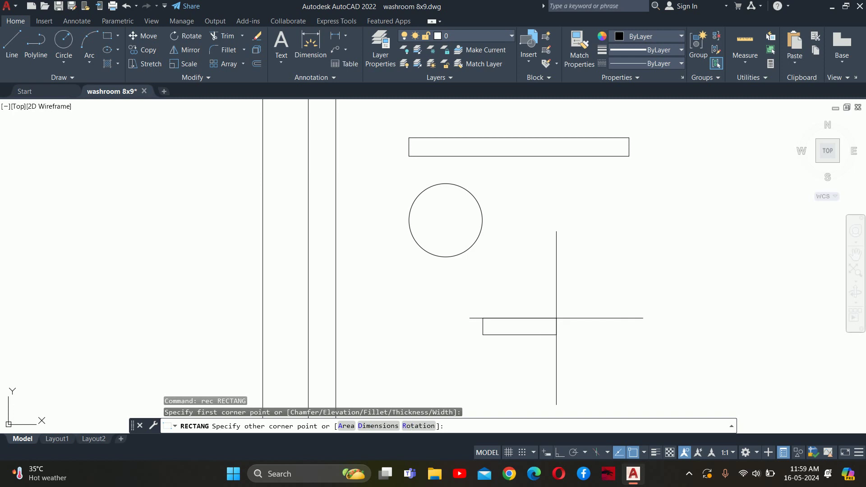
{"action": "type", "text": "d"}
{"action": "key", "text": "Return"}
{"action": "type", "text": "1.5"}
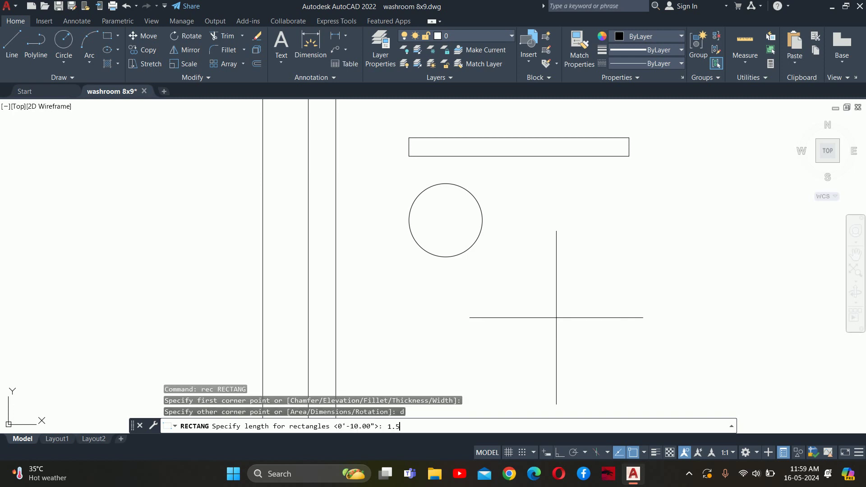
{"action": "key", "text": "Return"}
{"action": "type", "text": "1"}
{"action": "key", "text": "Return"}
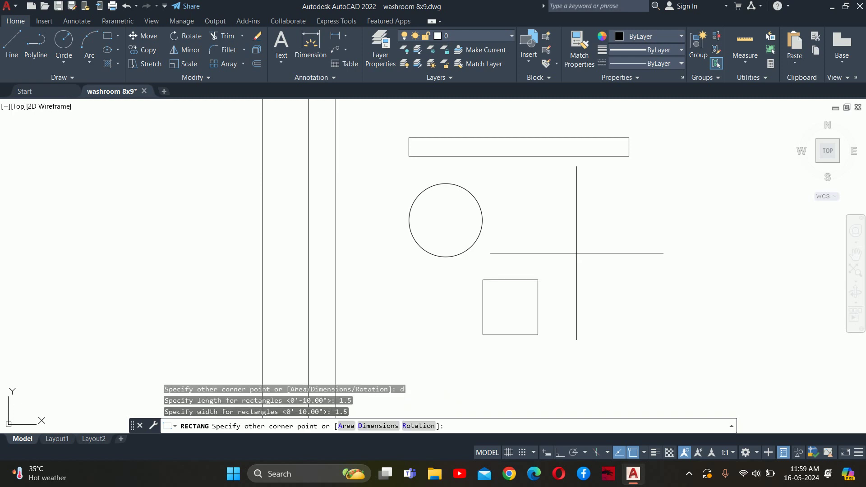
{"action": "left_click", "coordinate": [600, 263]}
Move the square so its centre sits on the circle's centre.
{"action": "type", "text": "m"}
{"action": "key", "text": "Return"}
{"action": "left_click", "coordinate": [526, 319]}
{"action": "left_click", "coordinate": [491, 354]}
{"action": "key", "text": "Return"}
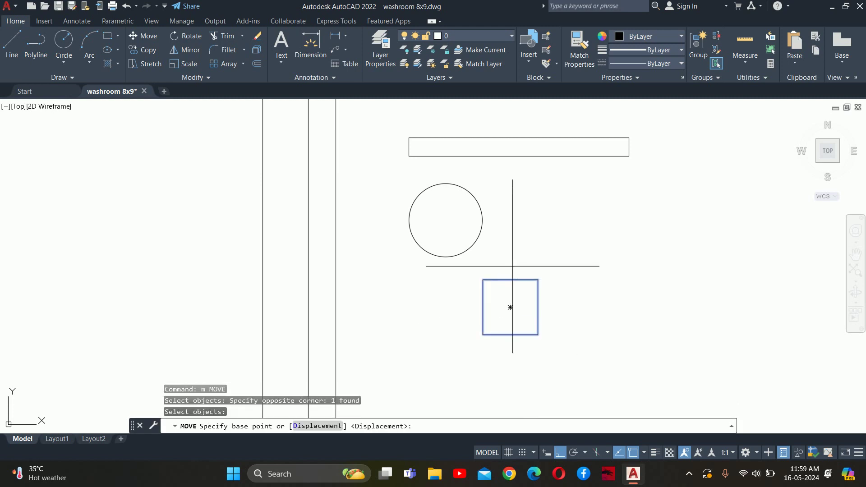
{"action": "left_click", "coordinate": [510, 307]}
{"action": "left_click", "coordinate": [446, 220]}
Delete the circle the square replaces.
{"action": "scroll", "coordinate": [451, 203], "scroll_direction": "up", "scroll_amount": 4}
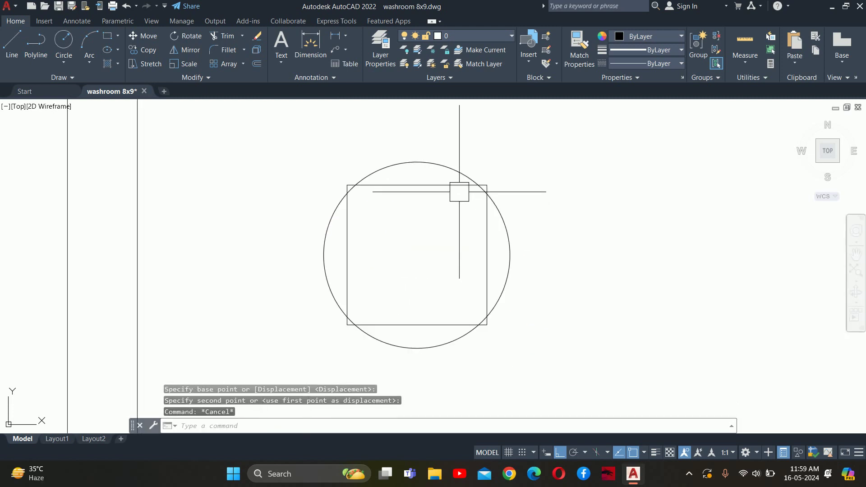
{"action": "left_click", "coordinate": [419, 162]}
{"action": "key", "text": "Delete"}
{"action": "scroll", "coordinate": [448, 189], "scroll_direction": "down", "scroll_amount": 4}
{"action": "scroll", "coordinate": [421, 259], "scroll_direction": "down", "scroll_amount": 2}
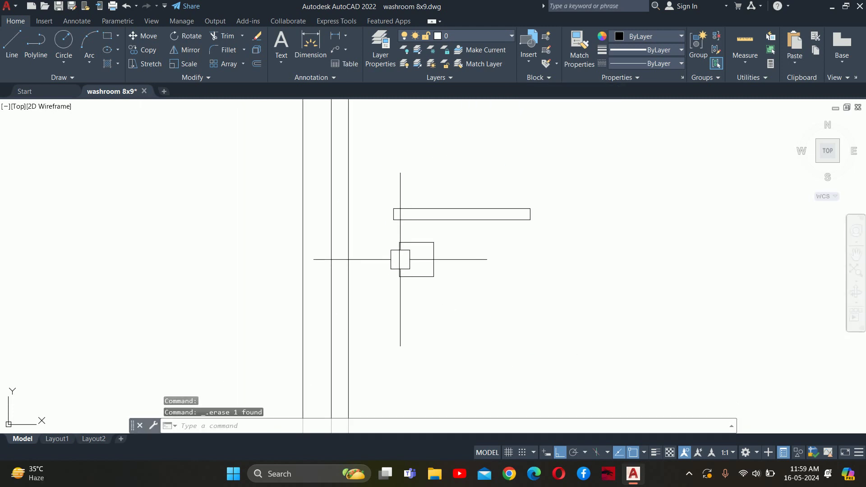
{"action": "key", "text": "Escape"}
Shift the square by 0.5 with MOVE.
{"action": "key", "text": "Return"}
{"action": "left_click", "coordinate": [417, 267]}
{"action": "key", "text": "Return"}
{"action": "left_click", "coordinate": [617, 268]}
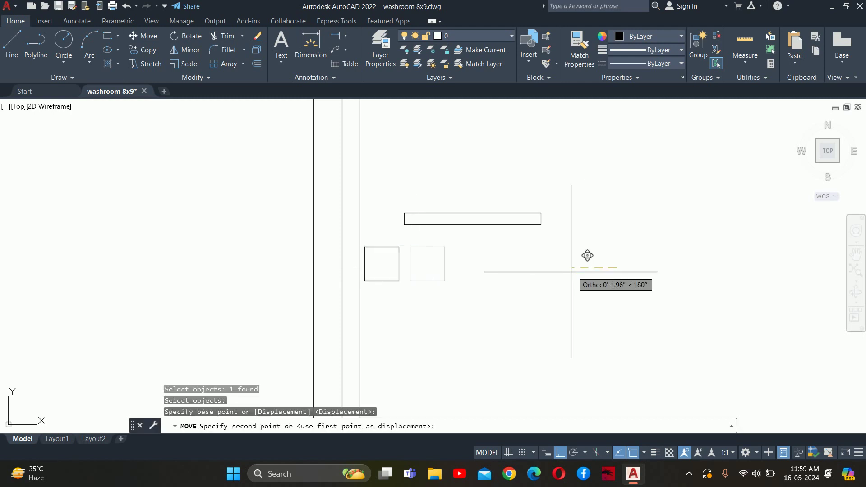
{"action": "type", "text": ".5"}
{"action": "key", "text": "Return"}
{"action": "key", "text": "Escape"}
{"action": "key", "text": "Escape"}
Reposition the square to its final spot below the thin bar.
{"action": "scroll", "coordinate": [422, 257], "scroll_direction": "up", "scroll_amount": 2}
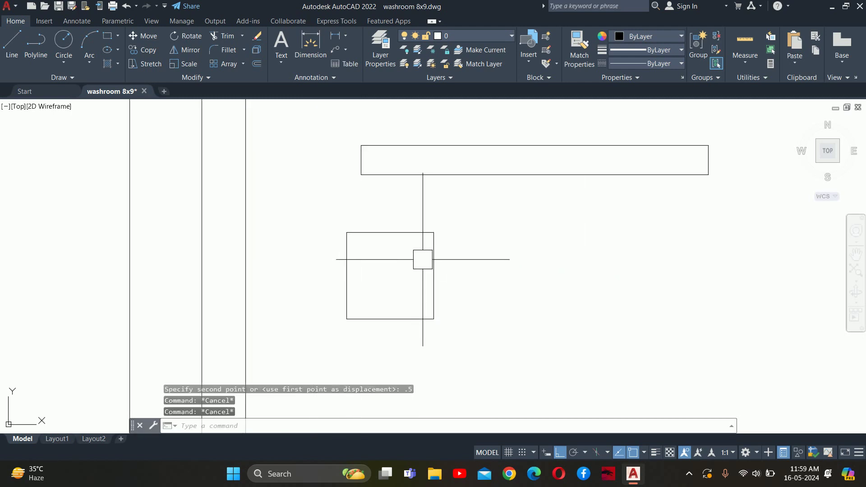
{"action": "scroll", "coordinate": [452, 267], "scroll_direction": "up", "scroll_amount": 2}
{"action": "type", "text": "l"}
{"action": "key", "text": "Return"}
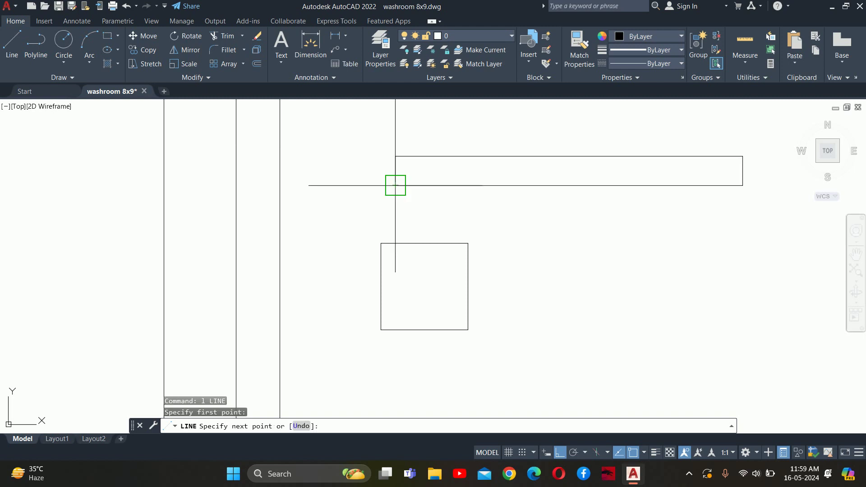
{"action": "key", "text": "Escape"}
{"action": "scroll", "coordinate": [392, 242], "scroll_direction": "up", "scroll_amount": 2}
{"action": "type", "text": "m"}
{"action": "key", "text": "Return"}
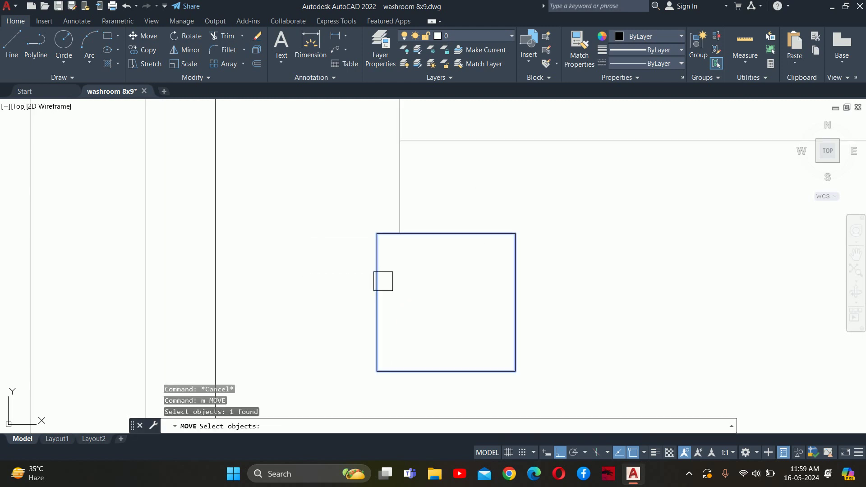
{"action": "left_click", "coordinate": [377, 279]}
{"action": "key", "text": "Return"}
{"action": "left_click", "coordinate": [377, 248]}
{"action": "left_click", "coordinate": [395, 236]}
Delete the leftover vertical guide line and bring the door elevation into view.
{"action": "left_click", "coordinate": [399, 207]}
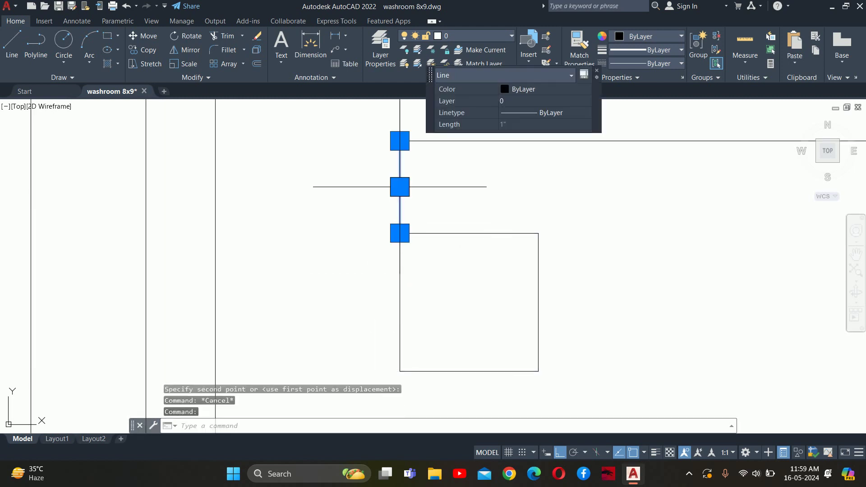
{"action": "scroll", "coordinate": [401, 207], "scroll_direction": "down", "scroll_amount": 2}
{"action": "key", "text": "Delete"}
{"action": "scroll", "coordinate": [401, 207], "scroll_direction": "down", "scroll_amount": 2}
{"action": "middle_click_drag", "start_coordinate": [426, 245], "coordinate": [516, 219]}
Delete the stray horizontal line.
{"action": "scroll", "coordinate": [537, 280], "scroll_direction": "up", "scroll_amount": 3}
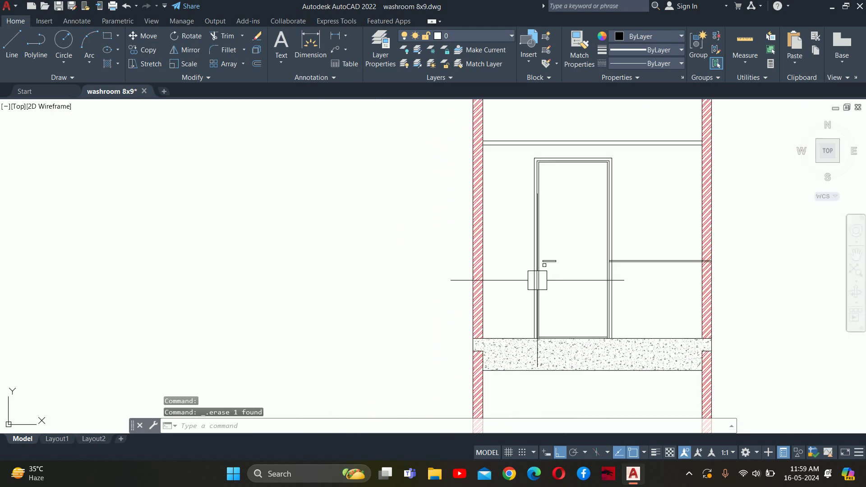
{"action": "scroll", "coordinate": [670, 272], "scroll_direction": "up", "scroll_amount": 2}
{"action": "left_click", "coordinate": [667, 276]}
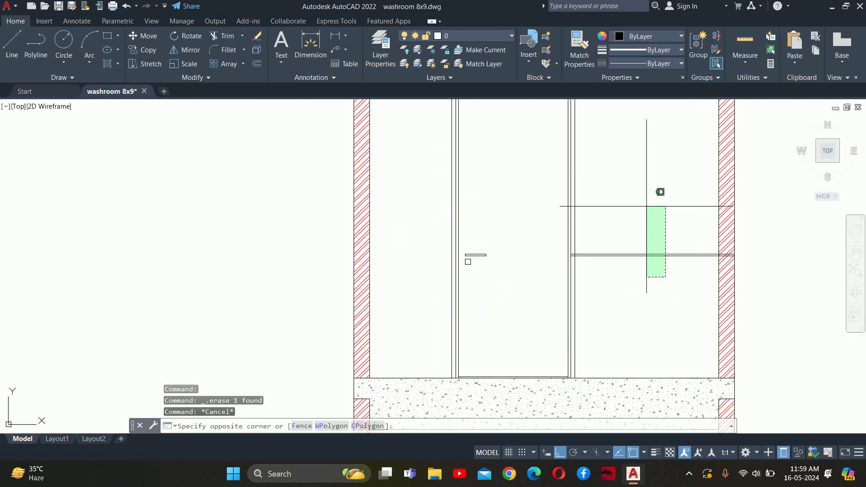
{"action": "left_click", "coordinate": [649, 205]}
{"action": "key", "text": "Delete"}
{"action": "middle_click_drag", "start_coordinate": [419, 259], "coordinate": [464, 298]}
{"action": "key", "text": "Escape"}
{"action": "key", "text": "Escape"}
{"action": "scroll", "coordinate": [519, 291], "scroll_direction": "up", "scroll_amount": 2}
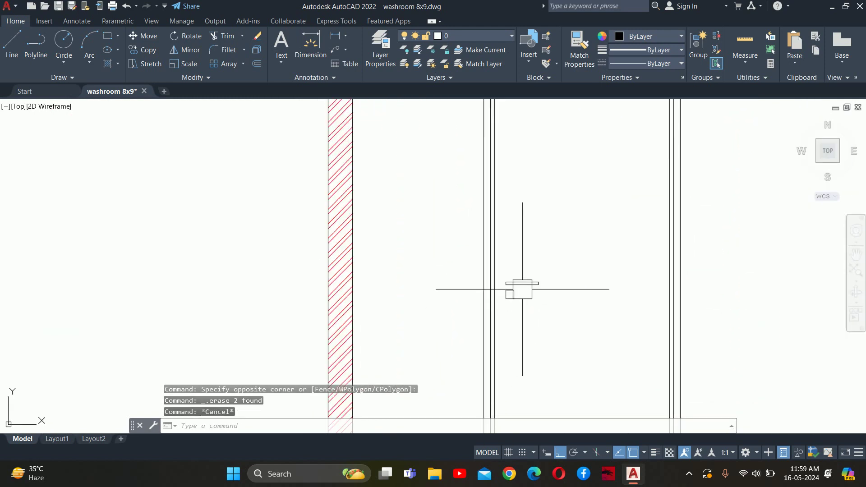
{"action": "scroll", "coordinate": [489, 317], "scroll_direction": "up", "scroll_amount": 2}
{"action": "scroll", "coordinate": [489, 291], "scroll_direction": "up", "scroll_amount": 3}
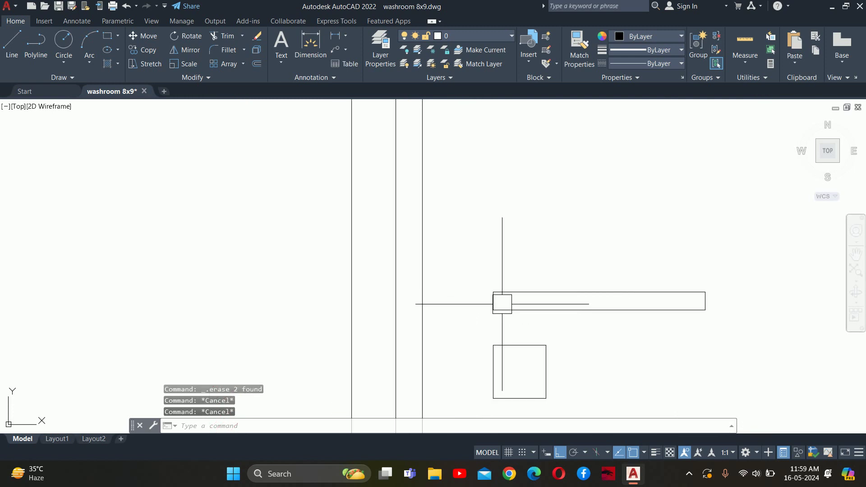
Draw a 1 by 1 square using the rectangle Dimensions option.
{"action": "type", "text": "rec"}
{"action": "key", "text": "Return"}
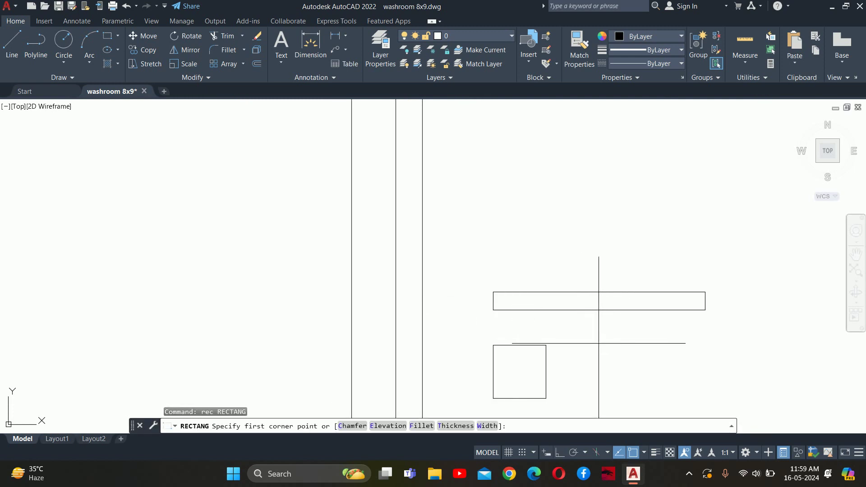
{"action": "left_click", "coordinate": [610, 346]}
{"action": "key", "text": "Return"}
{"action": "type", "text": "1"}
{"action": "key", "text": "Return"}
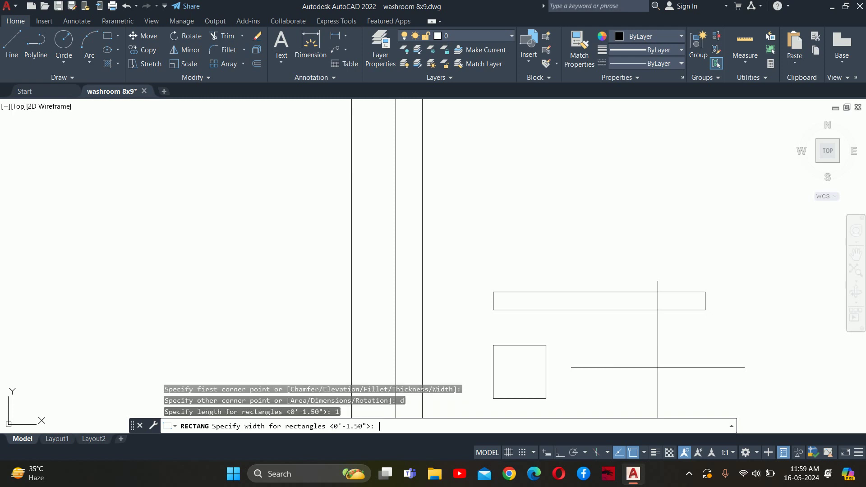
{"action": "key", "text": "Return"}
{"action": "left_click", "coordinate": [622, 361]}
Move the square to the thin bar's left-edge midpoint.
{"action": "type", "text": "m"}
{"action": "key", "text": "Return"}
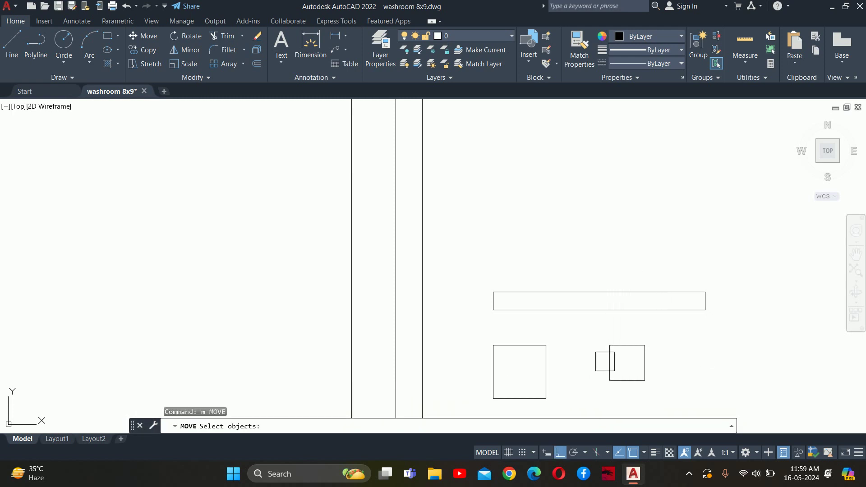
{"action": "left_click", "coordinate": [610, 362]}
{"action": "key", "text": "Return"}
{"action": "left_click", "coordinate": [493, 300]}
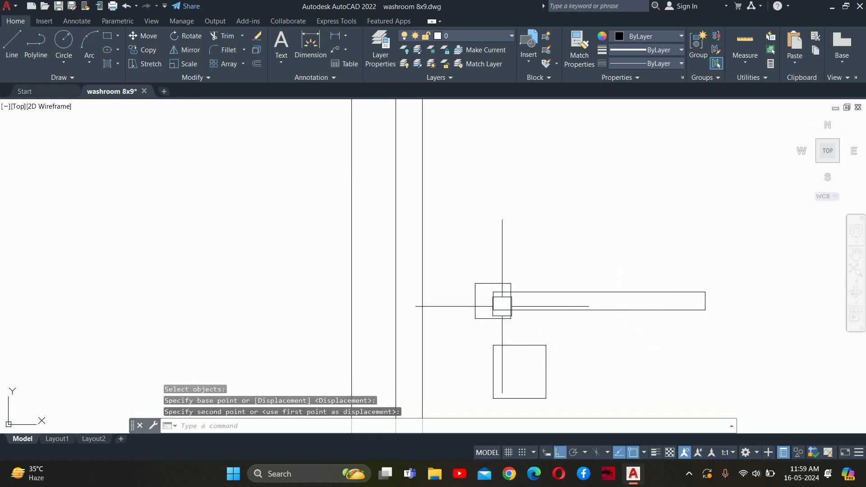
{"action": "key", "text": "Escape"}
{"action": "key", "text": "Escape"}
{"action": "key", "text": "Escape"}
Attempt a trim of the overlapping lines, then pan to the hatched wall.
{"action": "scroll", "coordinate": [509, 320], "scroll_direction": "up", "scroll_amount": 4}
{"action": "key", "text": "Return"}
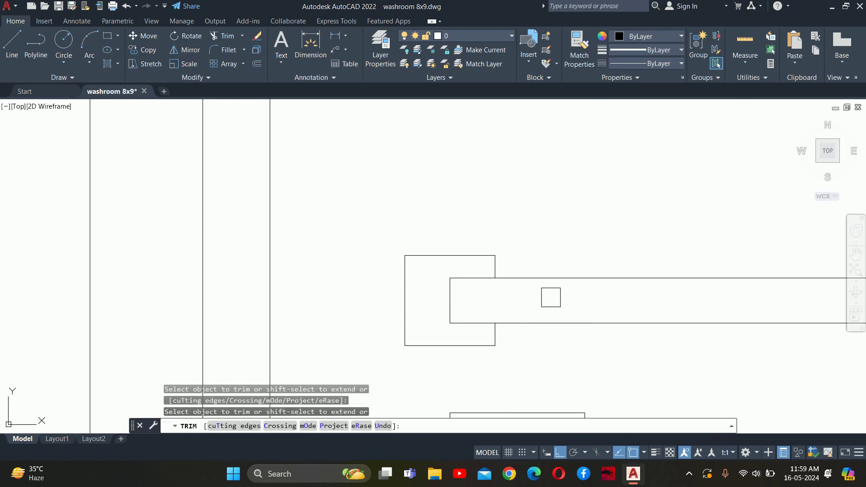
{"action": "key", "text": "Escape"}
{"action": "scroll", "coordinate": [547, 338], "scroll_direction": "down", "scroll_amount": 5}
{"action": "mouse_move", "coordinate": [547, 338]}
{"action": "middle_mouse_down"}
{"action": "mouse_move", "coordinate": [539, 295]}
{"action": "mouse_move", "coordinate": [570, 194]}
{"action": "middle_mouse_up"}
{"action": "scroll", "coordinate": [573, 193], "scroll_direction": "down", "scroll_amount": 2}
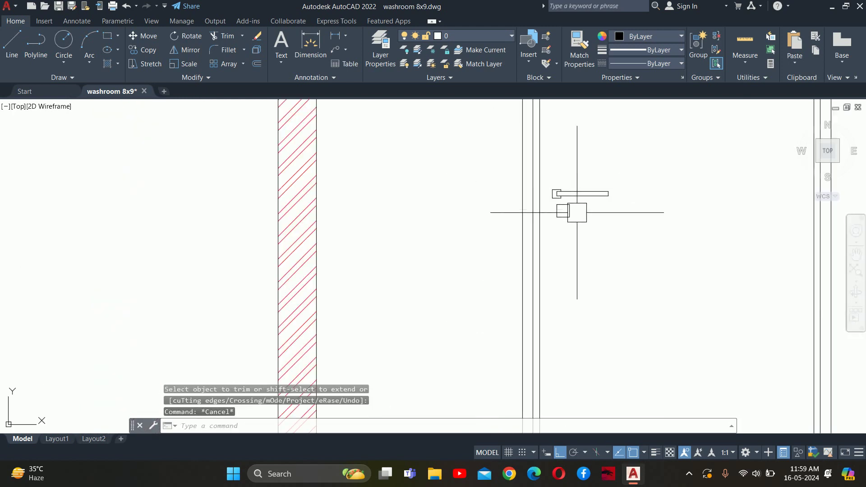
{"action": "scroll", "coordinate": [571, 203], "scroll_direction": "down", "scroll_amount": 4}
{"action": "key", "text": "Escape"}
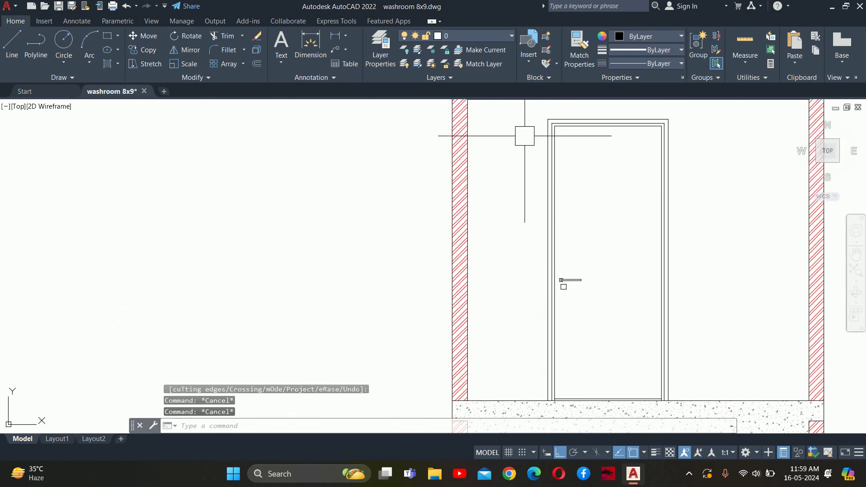
Pan and zoom across the bathroom elevations and plans to review the layout.
{"action": "scroll", "coordinate": [524, 136], "scroll_direction": "down", "scroll_amount": 4}
{"action": "middle_click_drag", "start_coordinate": [525, 135], "coordinate": [608, 195]}
{"action": "scroll", "coordinate": [608, 195], "scroll_direction": "up", "scroll_amount": 1}
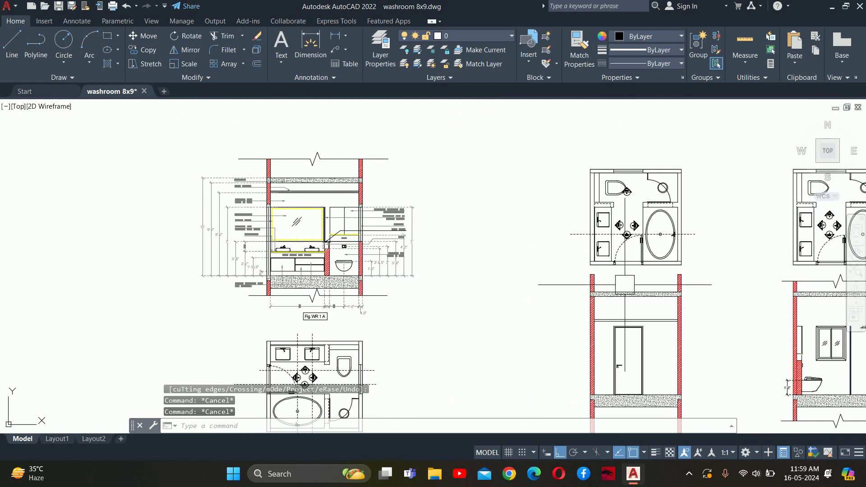
{"action": "scroll", "coordinate": [627, 286], "scroll_direction": "up", "scroll_amount": 2}
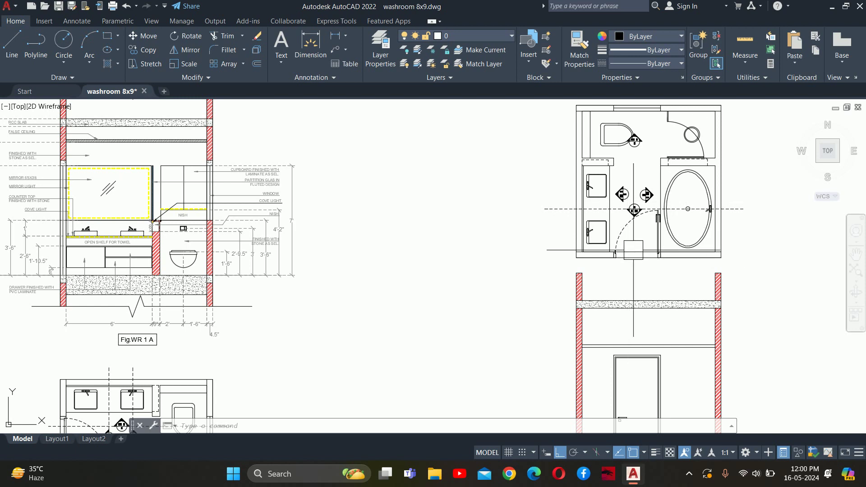
{"action": "middle_click_drag", "start_coordinate": [646, 372], "coordinate": [600, 294]}
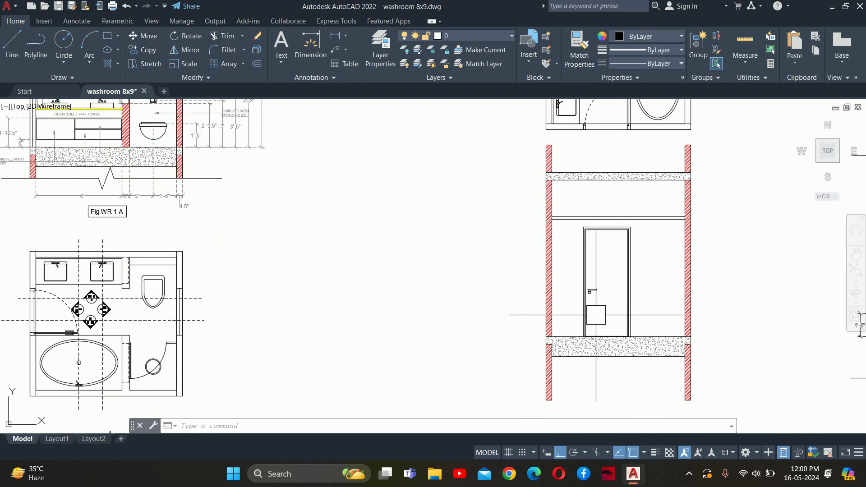
{"action": "middle_click_drag", "start_coordinate": [536, 181], "coordinate": [502, 397]}
{"action": "scroll", "coordinate": [502, 179], "scroll_direction": "up", "scroll_amount": 4}
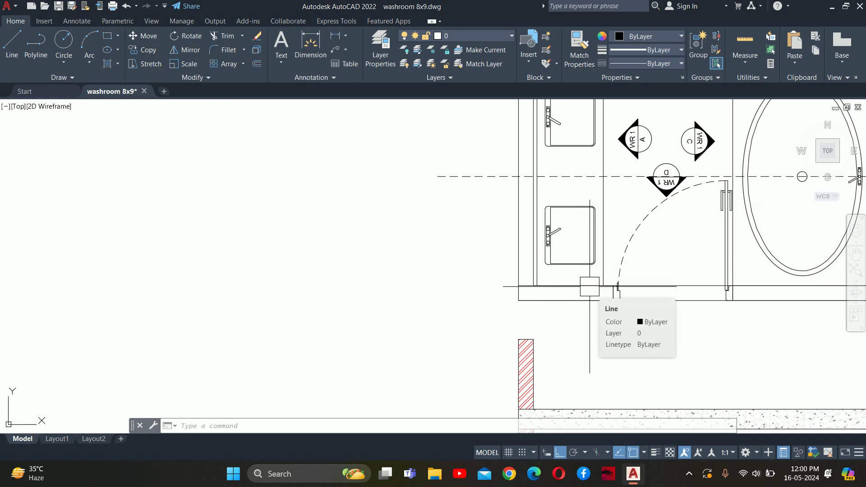
{"action": "scroll", "coordinate": [541, 219], "scroll_direction": "down", "scroll_amount": 3}
{"action": "scroll", "coordinate": [541, 227], "scroll_direction": "down", "scroll_amount": 4}
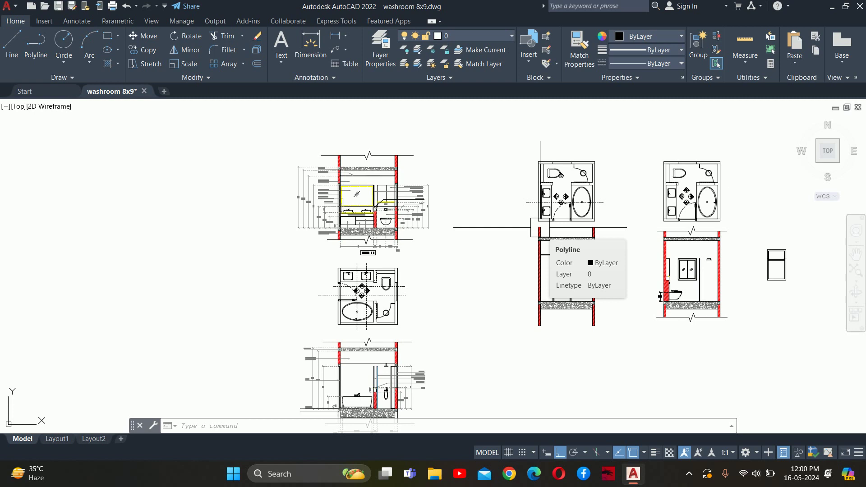
{"action": "middle_click_drag", "start_coordinate": [489, 238], "coordinate": [506, 245]}
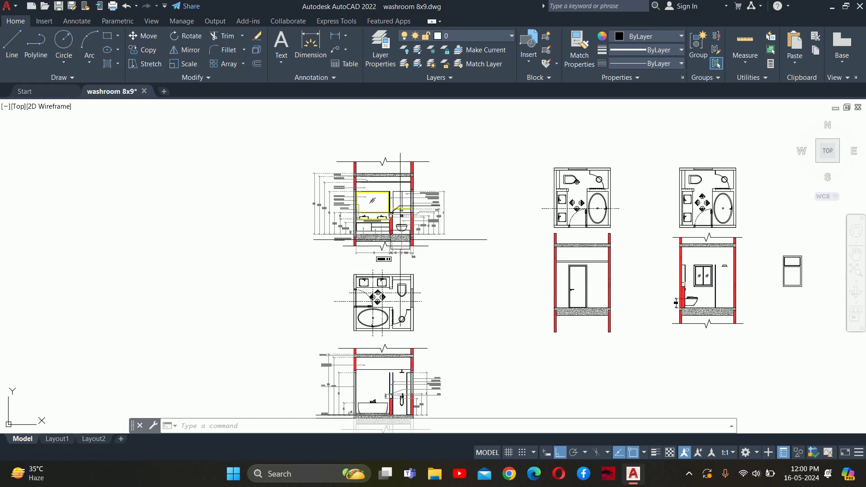
{"action": "key", "text": "Escape"}
{"action": "key", "text": "Escape"}
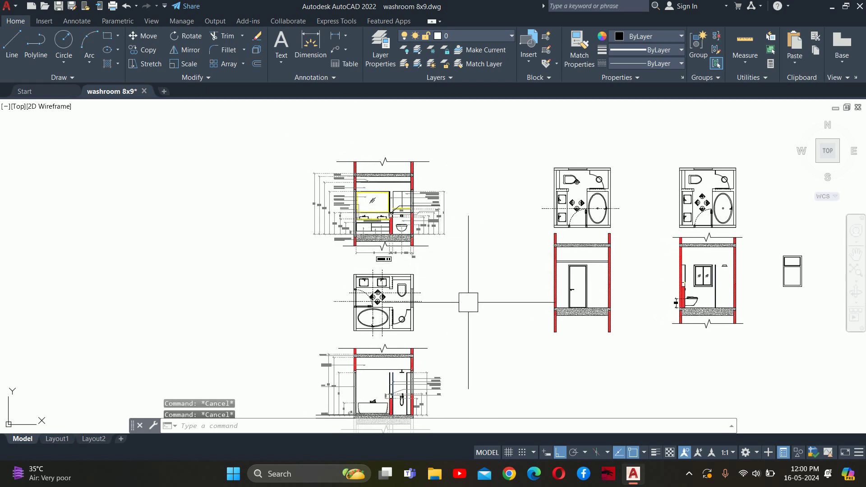
{"action": "type", "text": "x"}
{"action": "scroll", "coordinate": [468, 302], "scroll_direction": "down", "scroll_amount": 2}
{"action": "scroll", "coordinate": [469, 303], "scroll_direction": "down", "scroll_amount": 3}
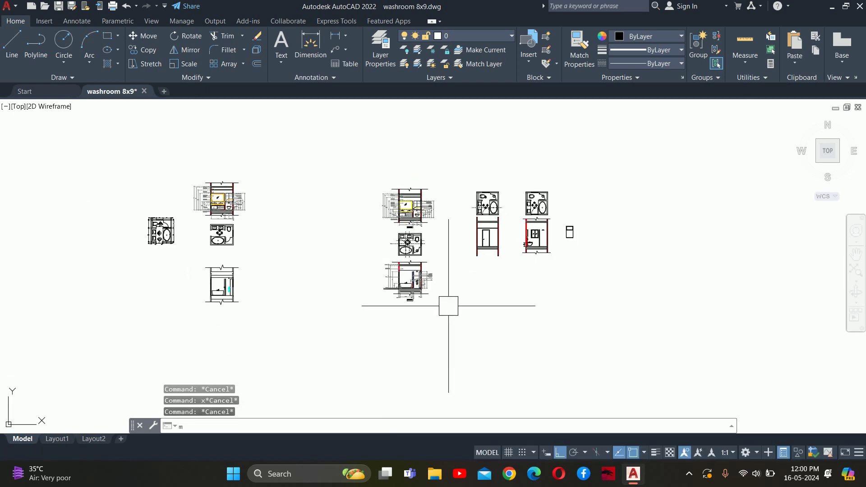
Move the middle set of drawings further left.
{"action": "type", "text": "m"}
{"action": "key", "text": "Return"}
{"action": "left_click", "coordinate": [456, 334]}
{"action": "left_click", "coordinate": [379, 151]}
{"action": "key", "text": "Return"}
{"action": "left_click", "coordinate": [415, 135]}
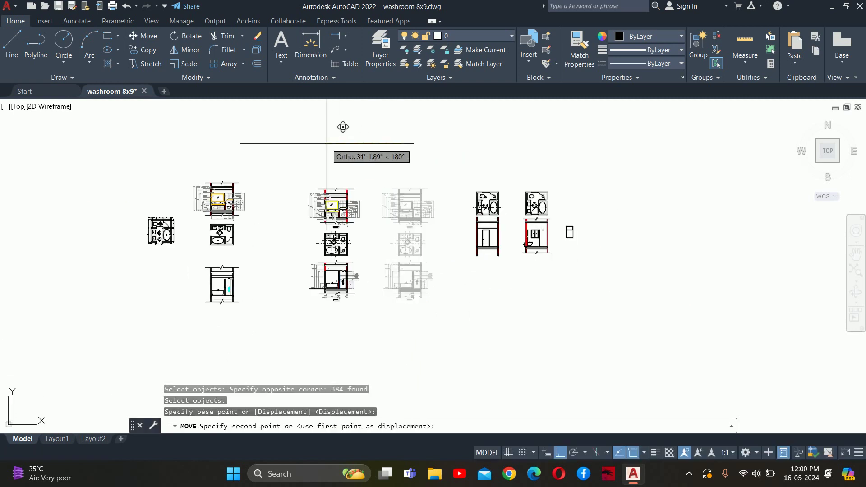
{"action": "left_click", "coordinate": [341, 207]}
{"action": "key", "text": "Escape"}
{"action": "key", "text": "Escape"}
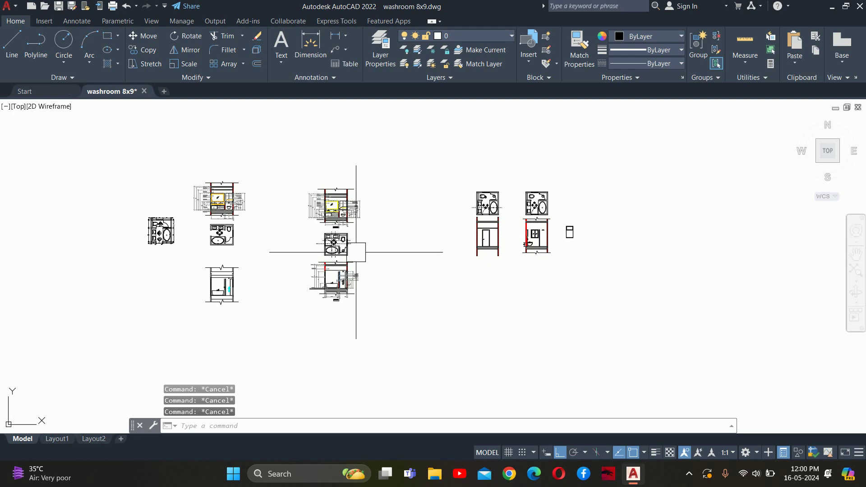
{"action": "type", "text": "1"}
Draw a horizontal guideline leftward from the door elevation's floor corner.
{"action": "key", "text": "Return"}
{"action": "scroll", "coordinate": [451, 267], "scroll_direction": "up", "scroll_amount": 8}
{"action": "middle_click_drag", "start_coordinate": [451, 267], "coordinate": [463, 415]}
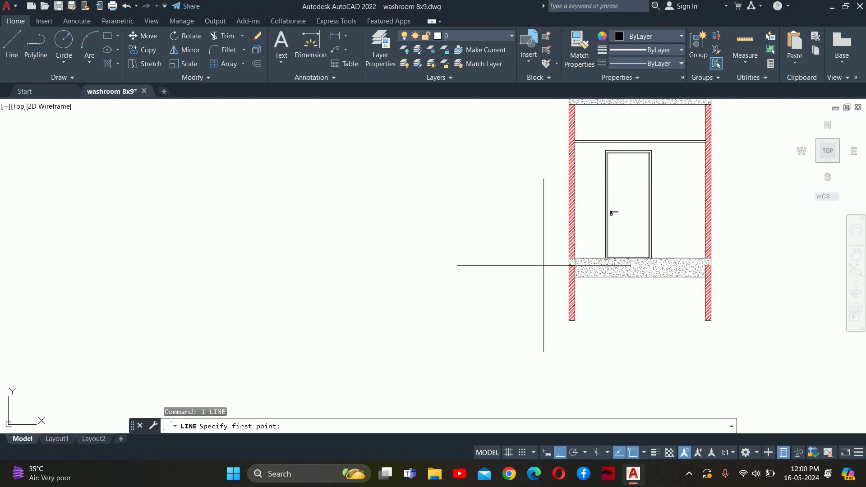
{"action": "left_click", "coordinate": [569, 258]}
{"action": "left_click", "coordinate": [238, 250]}
{"action": "key", "text": "Escape"}
{"action": "key", "text": "Escape"}
{"action": "key", "text": "Escape"}
{"action": "scroll", "coordinate": [236, 251], "scroll_direction": "down", "scroll_amount": 5}
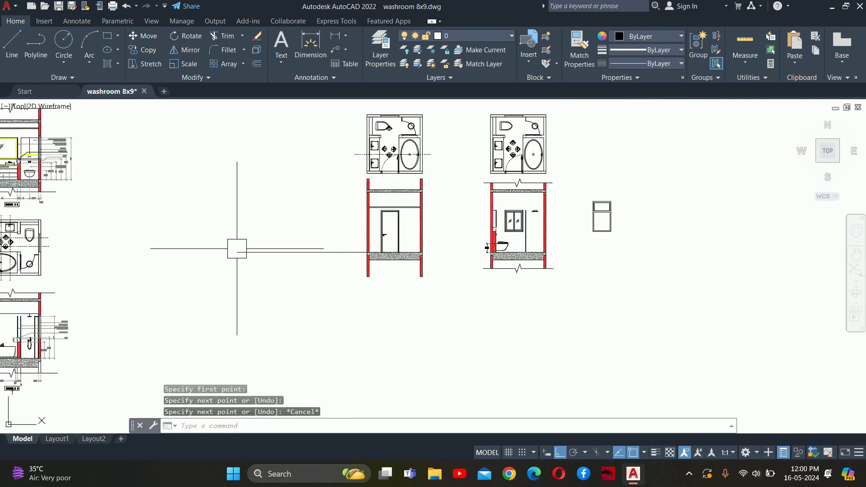
{"action": "scroll", "coordinate": [264, 265], "scroll_direction": "down", "scroll_amount": 2}
Select the Fig.WR 1 A elevation and its leftover dimensions for moving.
{"action": "type", "text": "m"}
{"action": "key", "text": "Return"}
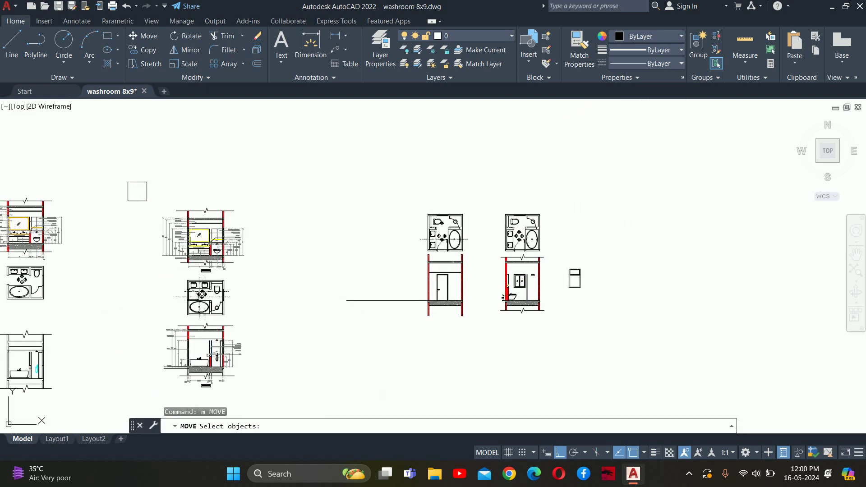
{"action": "left_click", "coordinate": [137, 192]}
{"action": "left_click", "coordinate": [313, 313]}
{"action": "scroll", "coordinate": [155, 270], "scroll_direction": "up", "scroll_amount": 5}
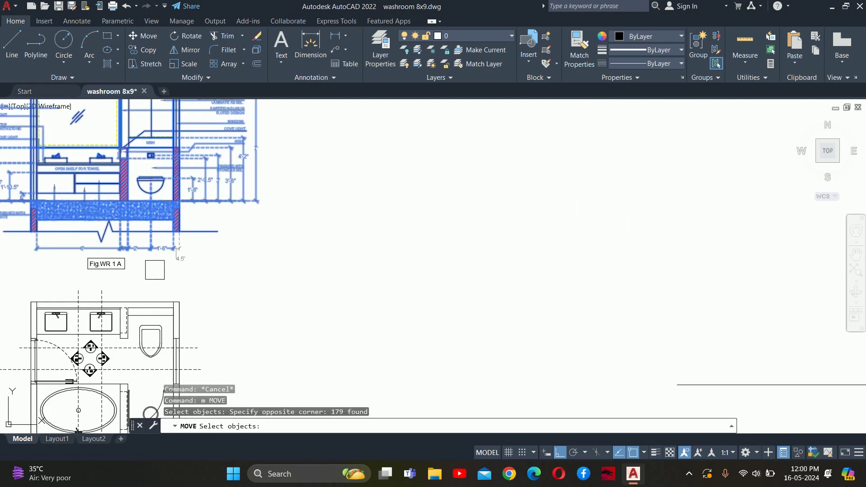
{"action": "left_click", "coordinate": [112, 270]}
{"action": "scroll", "coordinate": [113, 269], "scroll_direction": "up", "scroll_amount": 2}
{"action": "left_click", "coordinate": [248, 276]}
{"action": "left_click", "coordinate": [50, 199]}
{"action": "scroll", "coordinate": [226, 215], "scroll_direction": "up", "scroll_amount": 3}
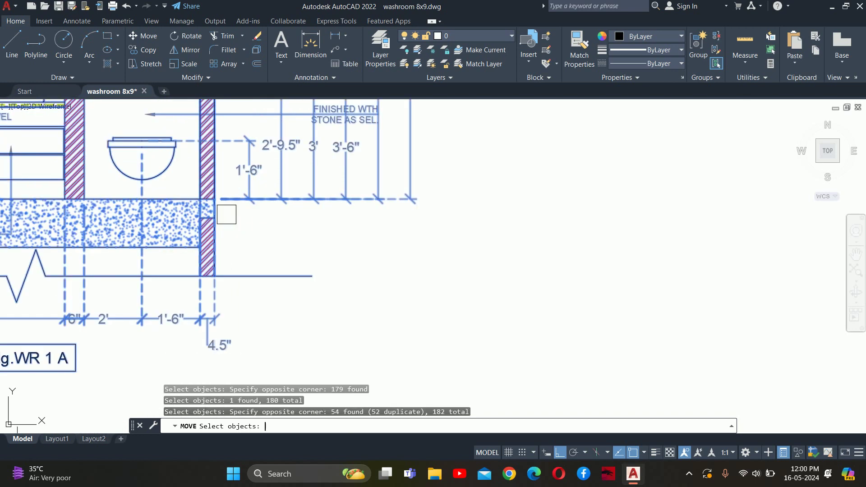
{"action": "key", "text": "Return"}
Move Fig.WR 1 A from its floor corner onto the door elevation's floor guideline.
{"action": "left_click", "coordinate": [200, 199]}
{"action": "scroll", "coordinate": [209, 201], "scroll_direction": "down", "scroll_amount": 3}
{"action": "middle_click_drag", "start_coordinate": [290, 377], "coordinate": [399, 235]}
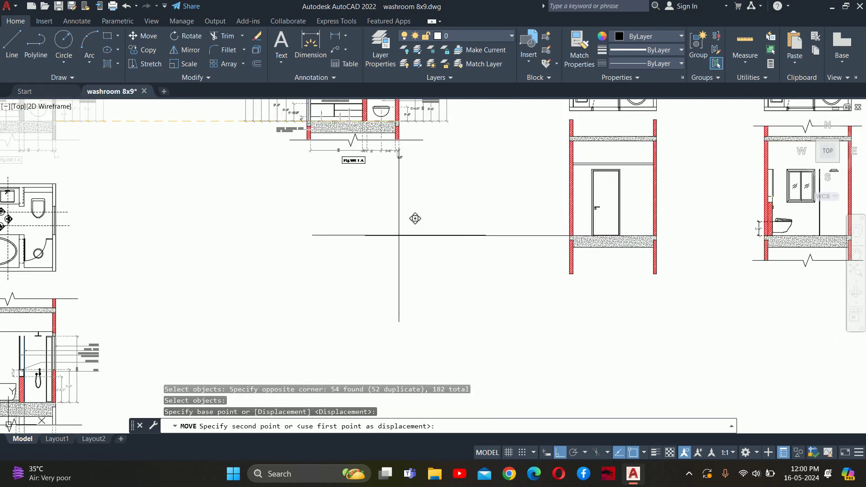
{"action": "key", "text": "Escape"}
{"action": "scroll", "coordinate": [429, 257], "scroll_direction": "down", "scroll_amount": 2}
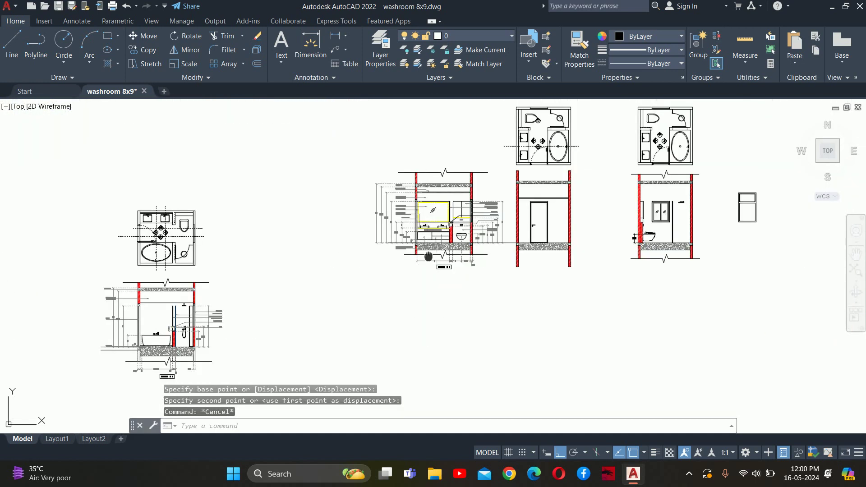
{"action": "scroll", "coordinate": [428, 256], "scroll_direction": "up", "scroll_amount": 3}
Delete the construction line beside the vanity elevation.
{"action": "left_click", "coordinate": [526, 252]}
{"action": "scroll", "coordinate": [527, 251], "scroll_direction": "up", "scroll_amount": 1}
{"action": "key", "text": "Delete"}
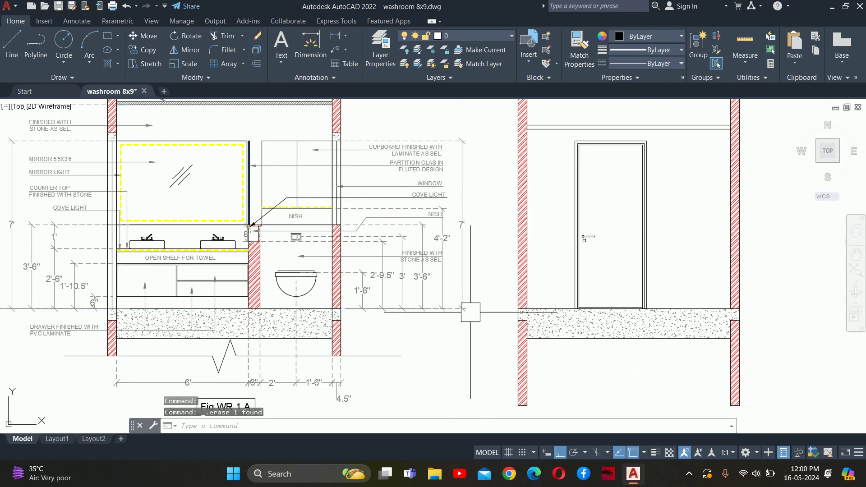
{"action": "scroll", "coordinate": [361, 288], "scroll_direction": "down", "scroll_amount": 3}
{"action": "scroll", "coordinate": [235, 262], "scroll_direction": "down", "scroll_amount": 2}
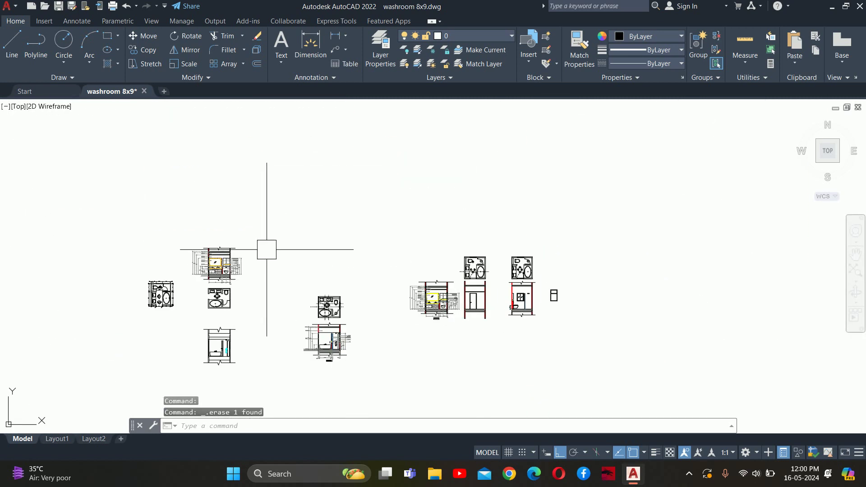
{"action": "scroll", "coordinate": [214, 277], "scroll_direction": "up", "scroll_amount": 2}
{"action": "scroll", "coordinate": [290, 242], "scroll_direction": "up", "scroll_amount": 2}
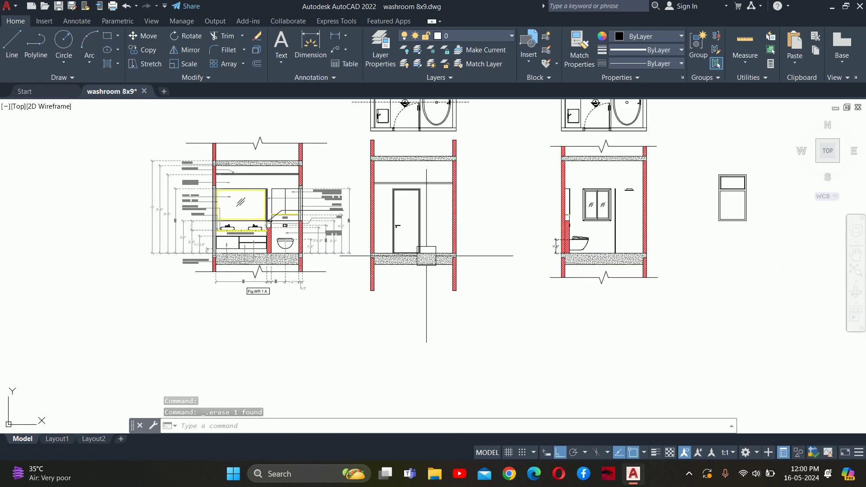
Erase the 19 dimension objects enclosed on the elevation.
{"action": "left_click", "coordinate": [377, 276]}
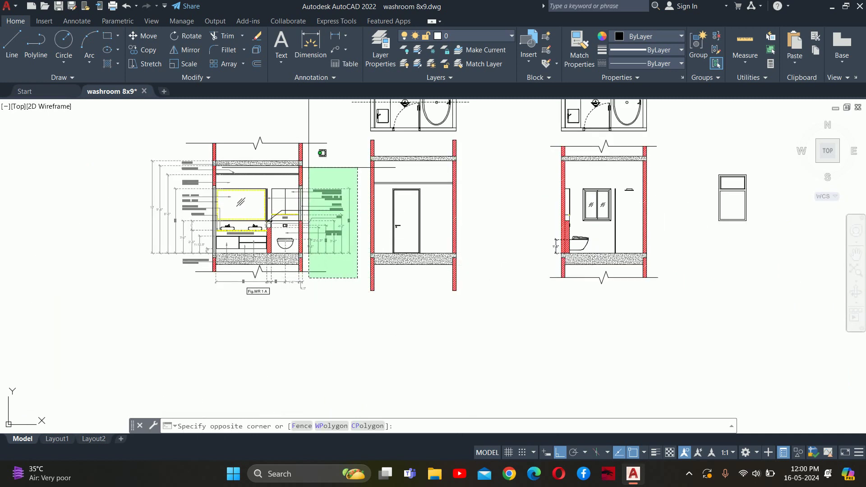
{"action": "left_click", "coordinate": [313, 180]}
{"action": "scroll", "coordinate": [330, 208], "scroll_direction": "up", "scroll_amount": 3}
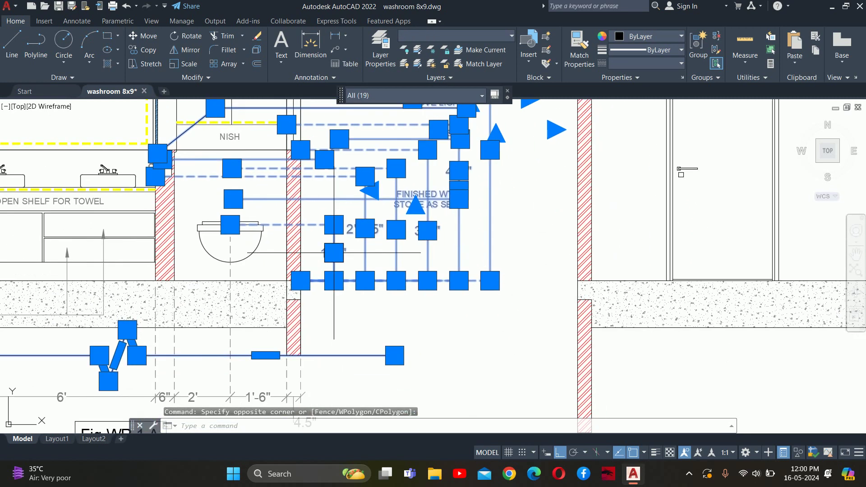
{"action": "scroll", "coordinate": [323, 324], "scroll_direction": "down", "scroll_amount": 3}
{"action": "key", "text": "Delete"}
{"action": "scroll", "coordinate": [323, 323], "scroll_direction": "up", "scroll_amount": 2}
{"action": "scroll", "coordinate": [306, 247], "scroll_direction": "up", "scroll_amount": 3}
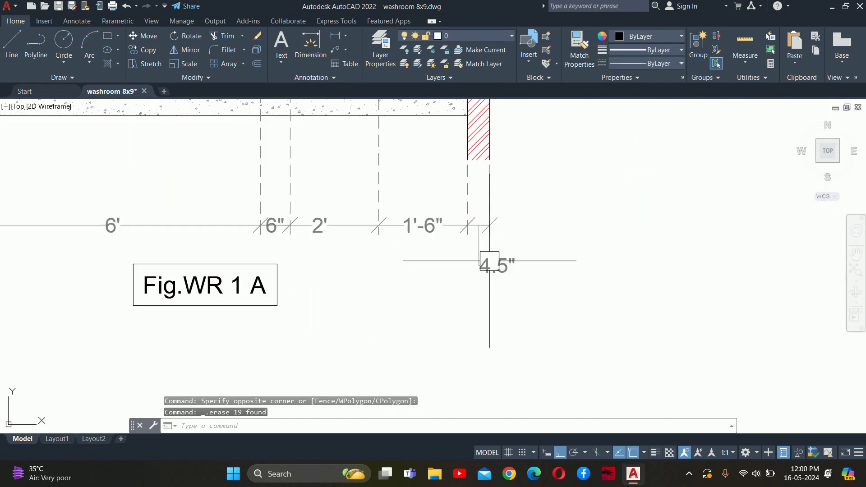
Erase the remaining dimension chain and the Fig.WR 1 A label.
{"action": "left_click", "coordinate": [557, 234]}
{"action": "scroll", "coordinate": [332, 189], "scroll_direction": "down", "scroll_amount": 2}
{"action": "middle_click_drag", "start_coordinate": [333, 189], "coordinate": [380, 183]}
{"action": "left_click", "coordinate": [381, 184]}
{"action": "key", "text": "Delete"}
{"action": "left_click", "coordinate": [599, 300]}
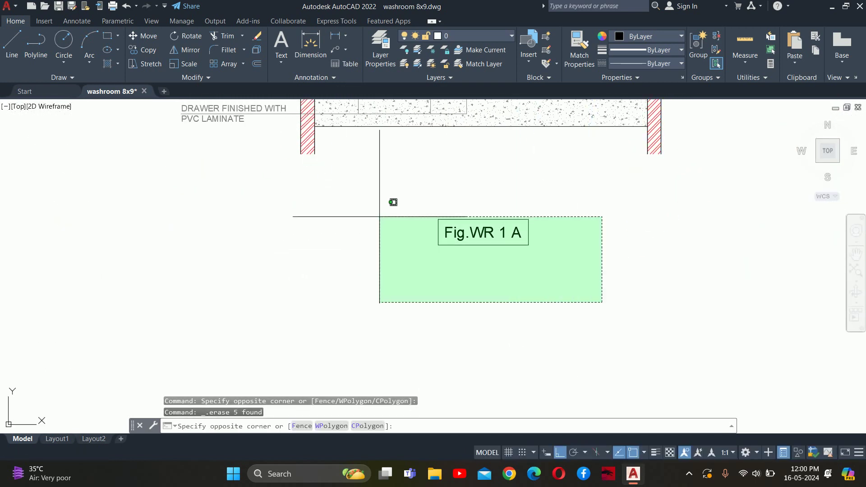
{"action": "left_click", "coordinate": [391, 217]}
{"action": "key", "text": "Delete"}
{"action": "middle_click_drag", "start_coordinate": [390, 217], "coordinate": [443, 312]}
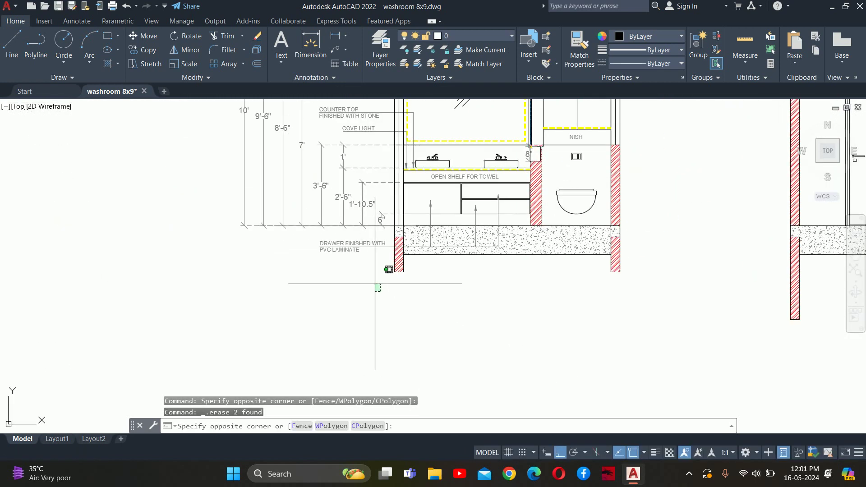
Erase the side dimension chain of 26 objects with a crossing window.
{"action": "scroll", "coordinate": [387, 267], "scroll_direction": "down", "scroll_amount": 3}
{"action": "left_click", "coordinate": [348, 326]}
{"action": "left_click", "coordinate": [244, 155]}
{"action": "key", "text": "Delete"}
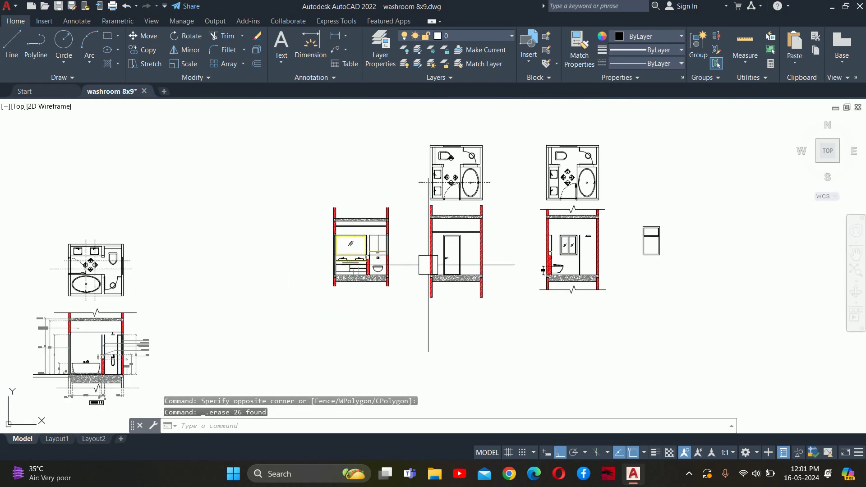
{"action": "scroll", "coordinate": [398, 248], "scroll_direction": "up", "scroll_amount": 4}
Move the window-selected vanity elevation to the right, beside the door elevation.
{"action": "type", "text": "m"}
{"action": "key", "text": "Return"}
{"action": "left_click", "coordinate": [181, 117]}
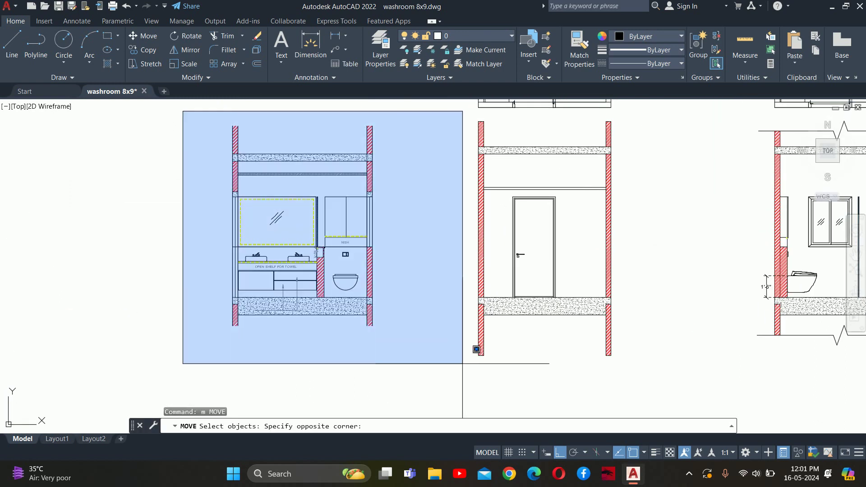
{"action": "left_click", "coordinate": [473, 348]}
{"action": "left_click", "coordinate": [309, 332]}
{"action": "left_click", "coordinate": [365, 390]}
{"action": "key", "text": "Return"}
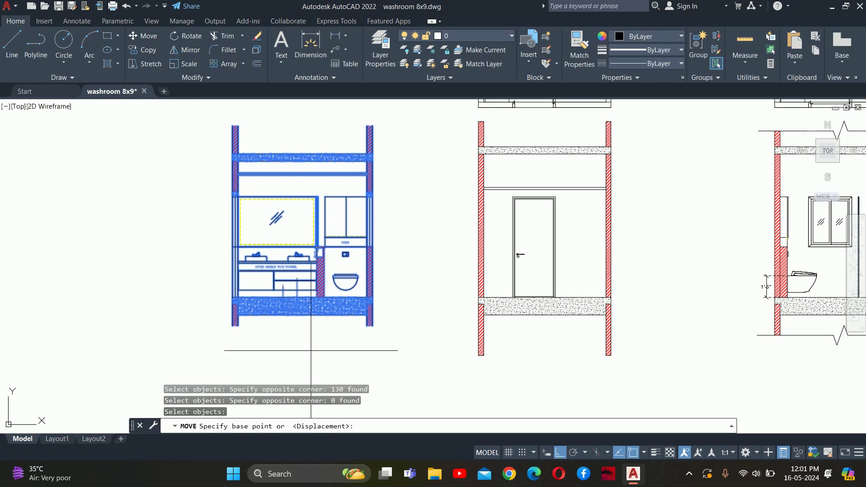
{"action": "left_click", "coordinate": [280, 356]}
{"action": "left_click", "coordinate": [370, 357]}
{"action": "key", "text": "Escape"}
{"action": "key", "text": "Escape"}
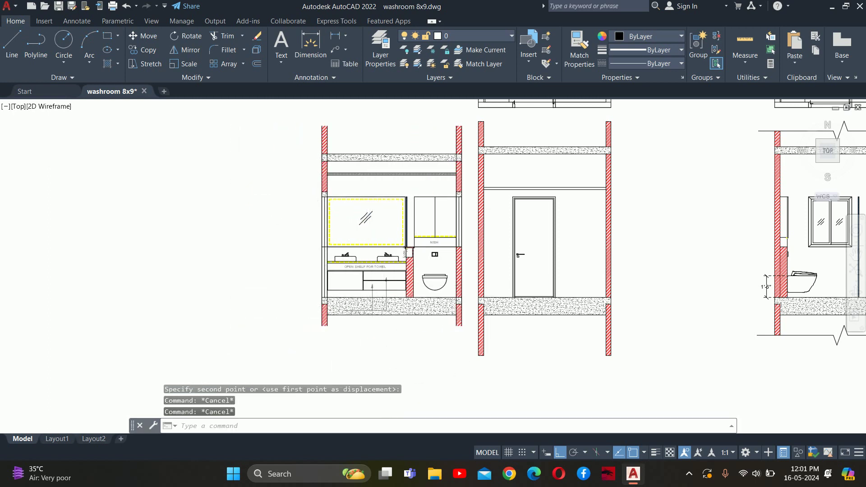
Pan and zoom to the washroom plan, the vanity and WC elevation, and the NISH area.
{"action": "middle_click_drag", "start_coordinate": [576, 138], "coordinate": [596, 288]}
{"action": "scroll", "coordinate": [548, 204], "scroll_direction": "up", "scroll_amount": 4}
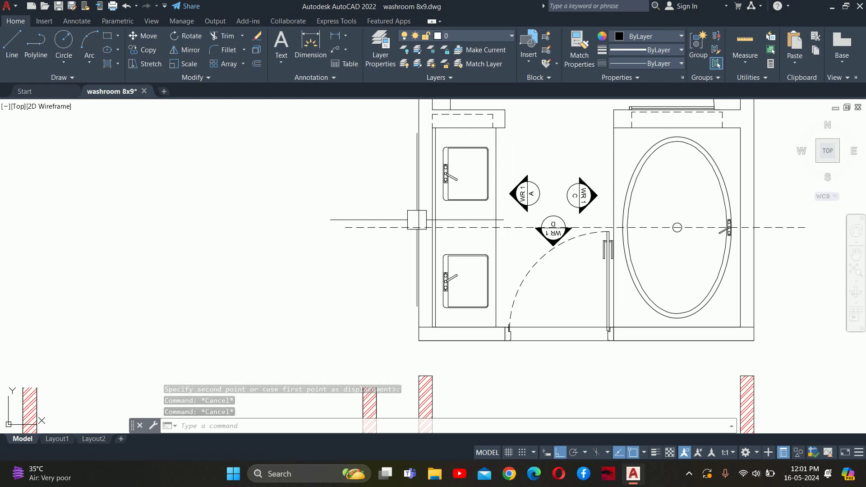
{"action": "scroll", "coordinate": [441, 281], "scroll_direction": "down", "scroll_amount": 2}
{"action": "middle_click_drag", "start_coordinate": [441, 280], "coordinate": [433, 249]}
{"action": "scroll", "coordinate": [397, 244], "scroll_direction": "up", "scroll_amount": 3}
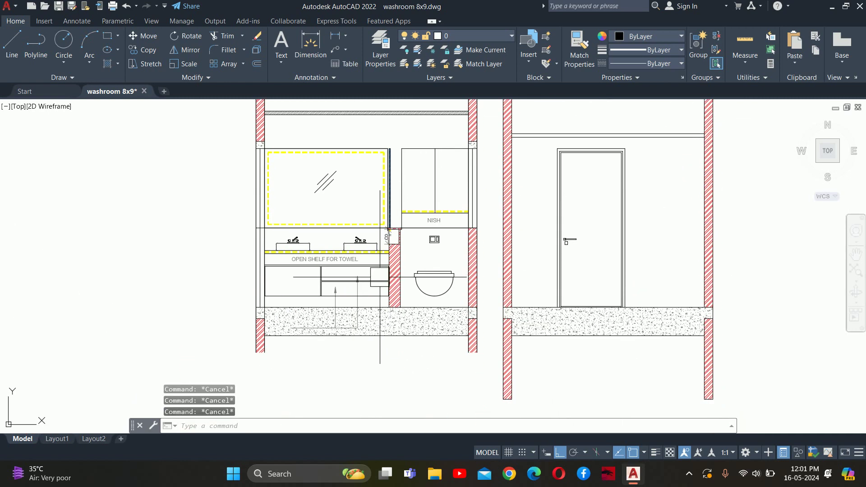
{"action": "scroll", "coordinate": [391, 235], "scroll_direction": "up", "scroll_amount": 3}
{"action": "scroll", "coordinate": [402, 207], "scroll_direction": "up", "scroll_amount": 2}
{"action": "middle_click_drag", "start_coordinate": [401, 206], "coordinate": [355, 268]}
Place two horizontal construction lines at the vanity shelf corner.
{"action": "type", "text": "l"}
{"action": "key", "text": "Return"}
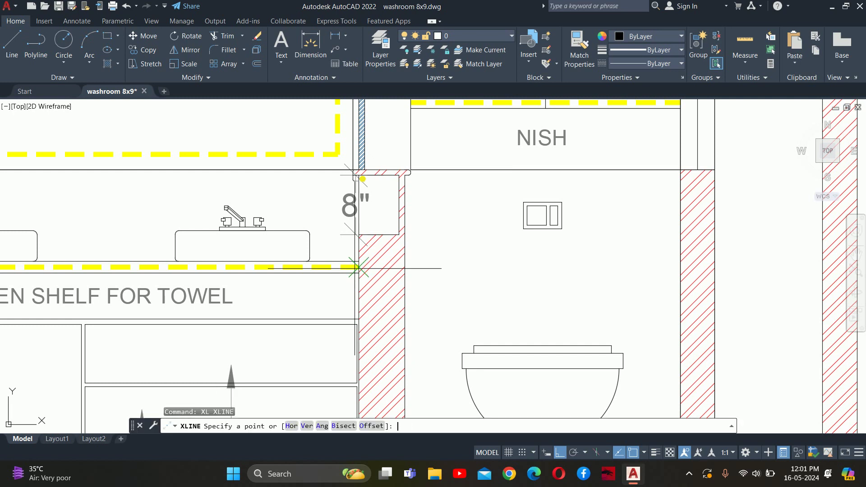
{"action": "key", "text": "Return"}
{"action": "scroll", "coordinate": [356, 267], "scroll_direction": "up", "scroll_amount": 4}
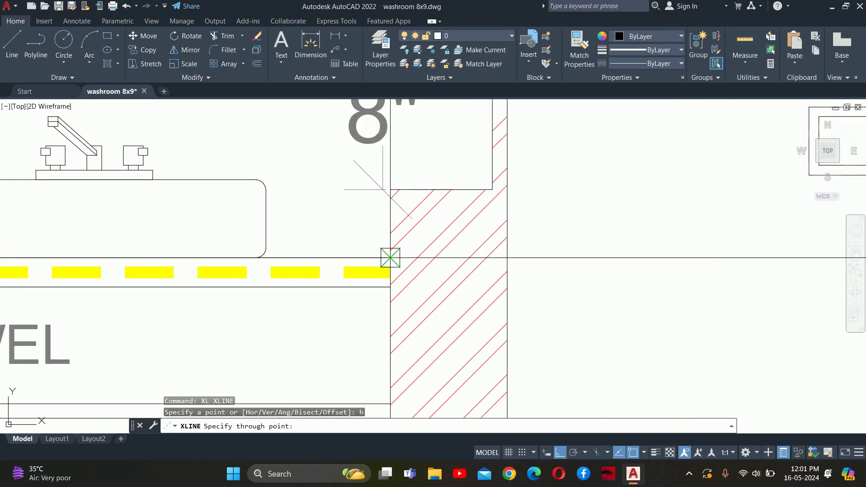
{"action": "left_click", "coordinate": [390, 257]}
{"action": "left_click", "coordinate": [390, 288]}
{"action": "scroll", "coordinate": [222, 367], "scroll_direction": "down", "scroll_amount": 3}
{"action": "scroll", "coordinate": [309, 194], "scroll_direction": "down", "scroll_amount": 2}
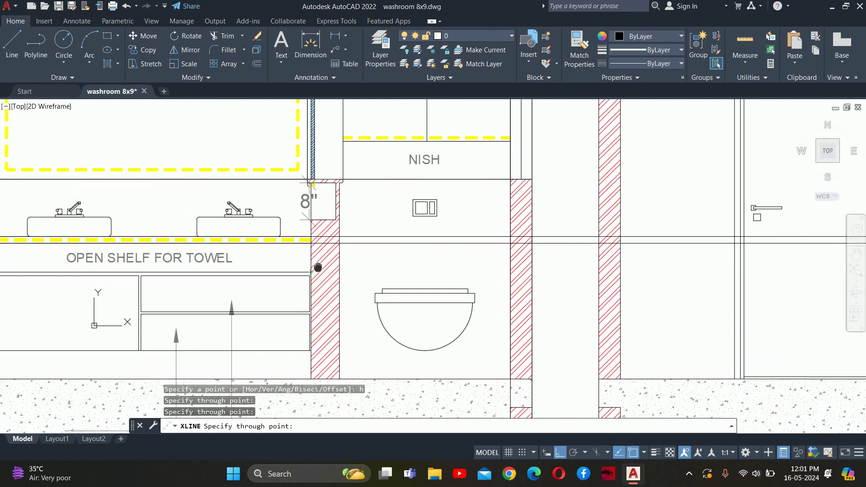
{"action": "scroll", "coordinate": [316, 276], "scroll_direction": "up", "scroll_amount": 3}
{"action": "scroll", "coordinate": [358, 170], "scroll_direction": "up", "scroll_amount": 2}
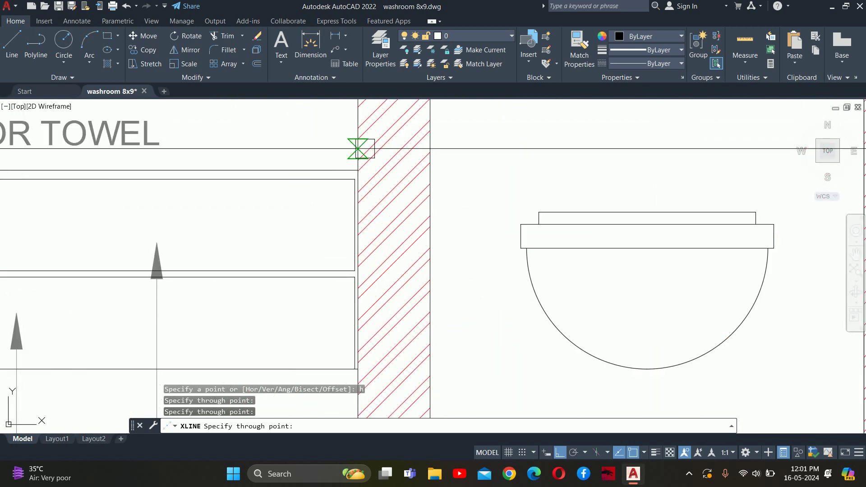
{"action": "scroll", "coordinate": [348, 192], "scroll_direction": "up", "scroll_amount": 2}
{"action": "scroll", "coordinate": [367, 163], "scroll_direction": "up", "scroll_amount": 2}
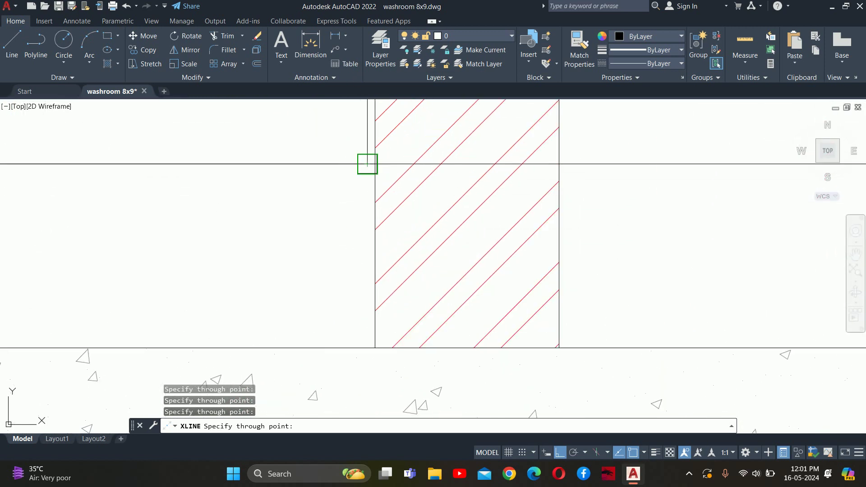
{"action": "scroll", "coordinate": [301, 232], "scroll_direction": "down", "scroll_amount": 6}
{"action": "scroll", "coordinate": [301, 232], "scroll_direction": "down", "scroll_amount": 3}
{"action": "scroll", "coordinate": [437, 251], "scroll_direction": "up", "scroll_amount": 1}
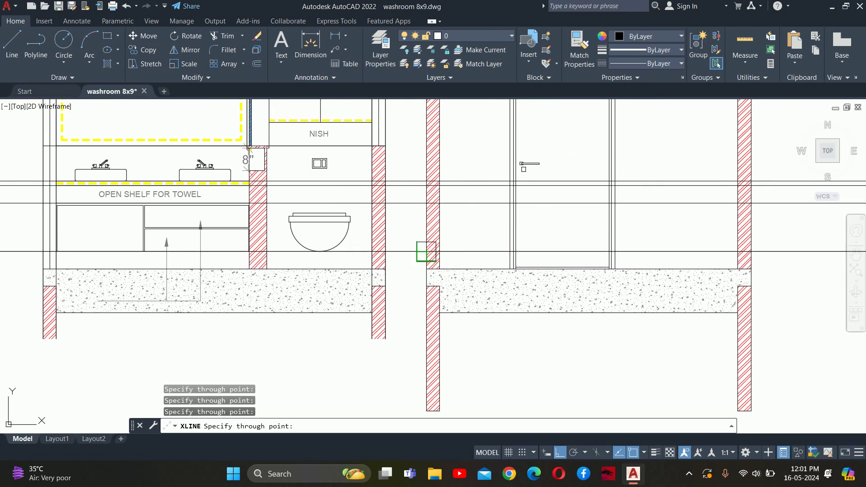
{"action": "key", "text": "Escape"}
{"action": "key", "text": "Escape"}
{"action": "scroll", "coordinate": [431, 258], "scroll_direction": "down", "scroll_amount": 3}
{"action": "scroll", "coordinate": [467, 202], "scroll_direction": "down", "scroll_amount": 3}
{"action": "key", "text": "Escape"}
{"action": "key", "text": "Escape"}
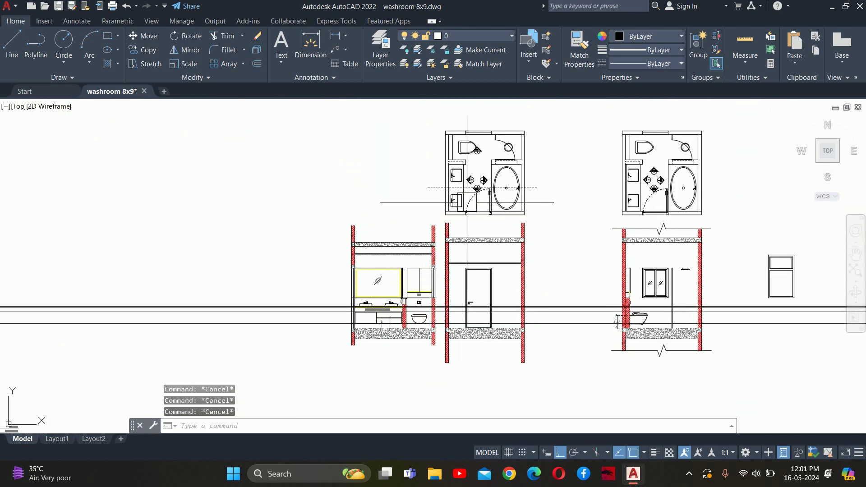
Add a vertical construction line through the elevations with XLINE.
{"action": "type", "text": "xl"}
{"action": "key", "text": "Return"}
{"action": "type", "text": "v"}
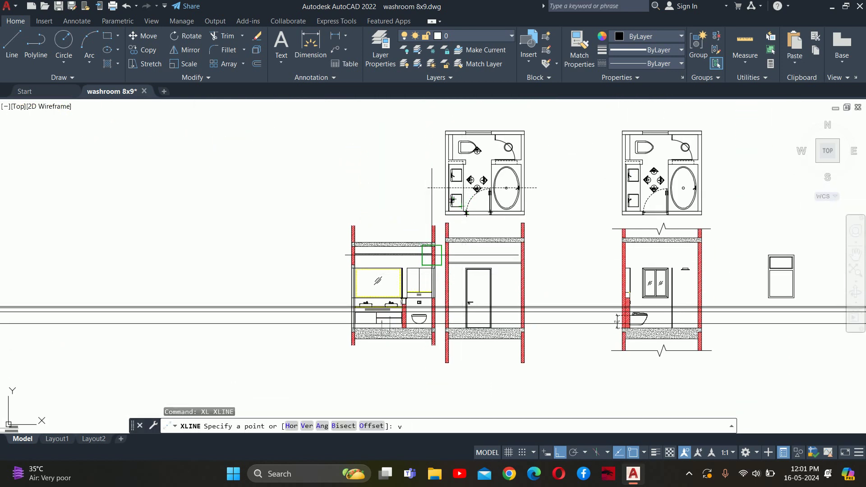
{"action": "key", "text": "Return"}
{"action": "scroll", "coordinate": [445, 191], "scroll_direction": "up", "scroll_amount": 5}
{"action": "left_click", "coordinate": [520, 177]}
{"action": "scroll", "coordinate": [521, 177], "scroll_direction": "down", "scroll_amount": 3}
{"action": "key", "text": "Escape"}
{"action": "key", "text": "Escape"}
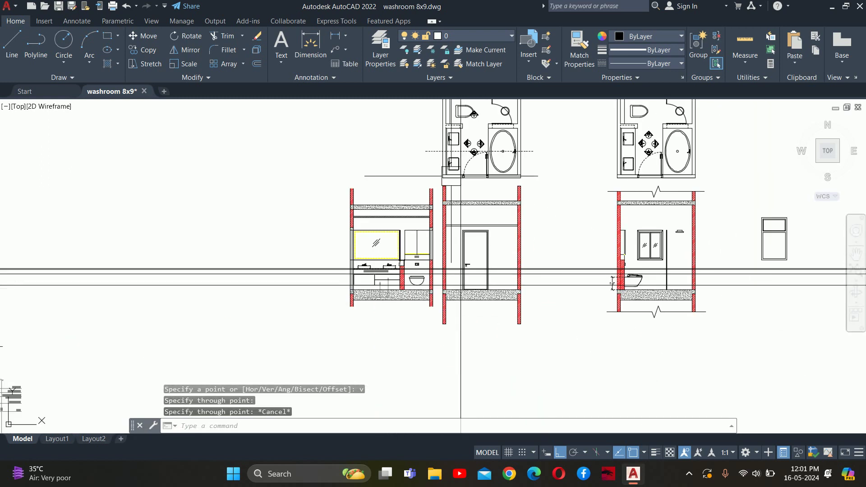
{"action": "scroll", "coordinate": [335, 344], "scroll_direction": "up", "scroll_amount": 3}
{"action": "scroll", "coordinate": [336, 344], "scroll_direction": "up", "scroll_amount": 3}
{"action": "scroll", "coordinate": [414, 311], "scroll_direction": "down", "scroll_amount": 3}
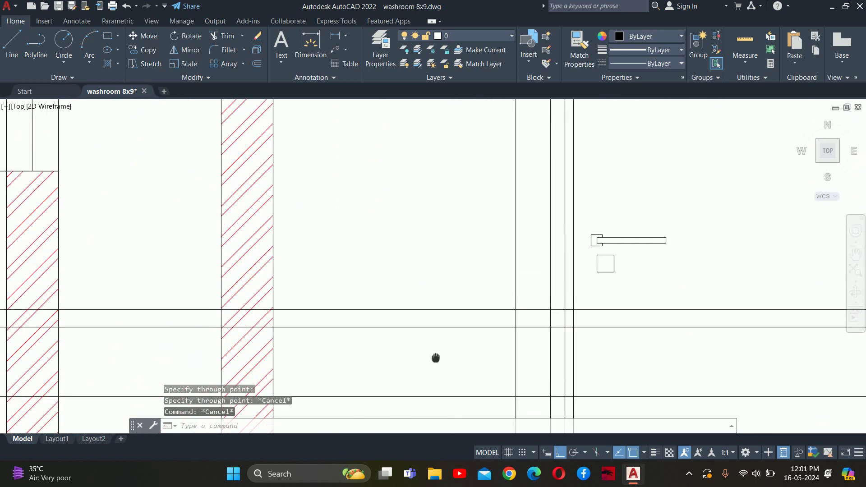
{"action": "scroll", "coordinate": [435, 358], "scroll_direction": "up", "scroll_amount": 3}
{"action": "key", "text": "Escape"}
{"action": "key", "text": "Escape"}
{"action": "scroll", "coordinate": [524, 302], "scroll_direction": "up", "scroll_amount": 2}
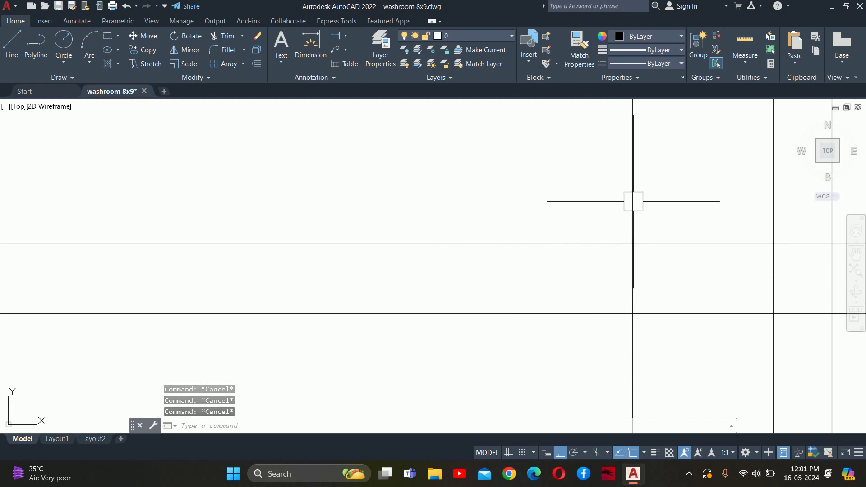
Trim the overhanging line ends at the right-hand corner.
{"action": "type", "text": "tr"}
{"action": "key", "text": "Return"}
{"action": "scroll", "coordinate": [673, 172], "scroll_direction": "up", "scroll_amount": 2}
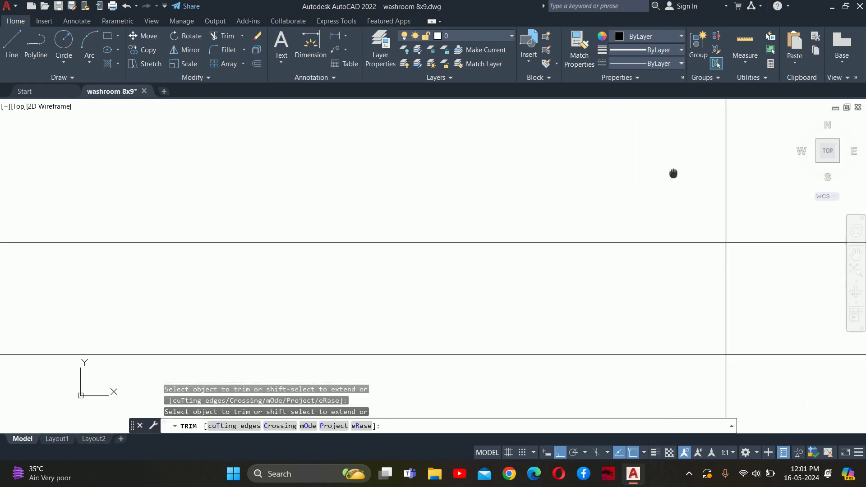
{"action": "scroll", "coordinate": [770, 185], "scroll_direction": "up", "scroll_amount": 1}
{"action": "middle_click_drag", "start_coordinate": [741, 198], "coordinate": [715, 190]}
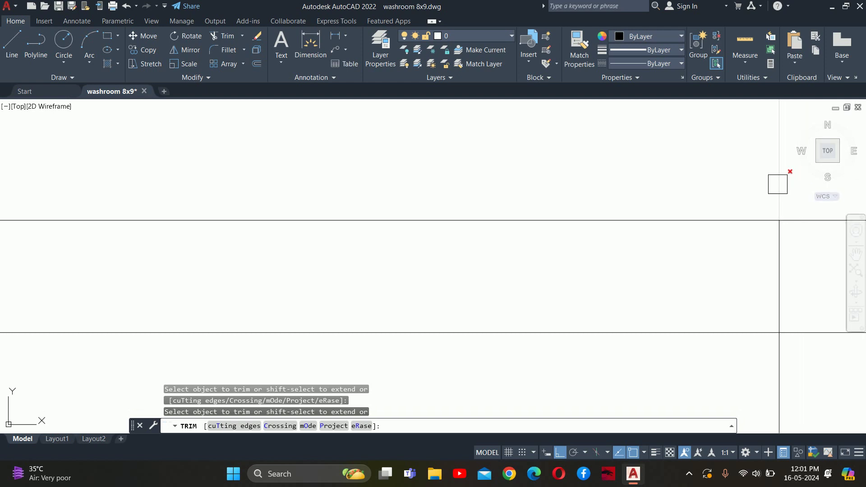
{"action": "mouse_move", "coordinate": [796, 211]}
{"action": "left_mouse_down"}
{"action": "mouse_move", "coordinate": [792, 350]}
{"action": "mouse_move", "coordinate": [767, 361]}
{"action": "left_mouse_up"}
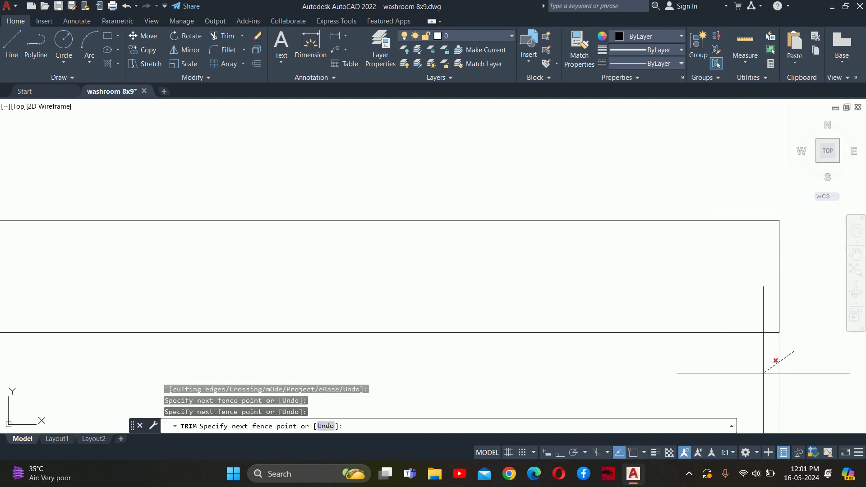
{"action": "key", "text": "Return"}
{"action": "scroll", "coordinate": [564, 349], "scroll_direction": "down", "scroll_amount": 1}
{"action": "key", "text": "Escape"}
{"action": "key", "text": "Escape"}
{"action": "scroll", "coordinate": [553, 188], "scroll_direction": "down", "scroll_amount": 1}
{"action": "scroll", "coordinate": [512, 212], "scroll_direction": "down", "scroll_amount": 1}
{"action": "scroll", "coordinate": [393, 207], "scroll_direction": "up", "scroll_amount": 1}
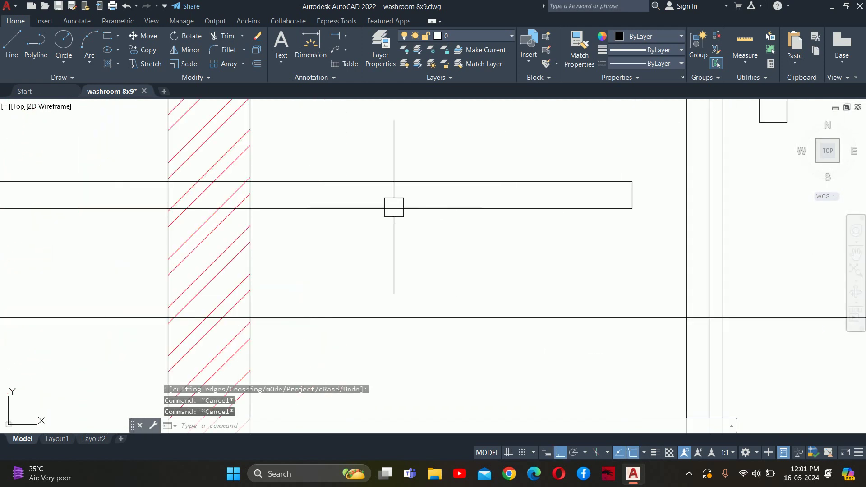
{"action": "scroll", "coordinate": [334, 236], "scroll_direction": "up", "scroll_amount": 1}
Trim the line overhang left of the hatched wall and fence-trim the nearby line ends.
{"action": "type", "text": "tr"}
{"action": "key", "text": "Return"}
{"action": "middle_click_drag", "start_coordinate": [34, 206], "coordinate": [203, 214]}
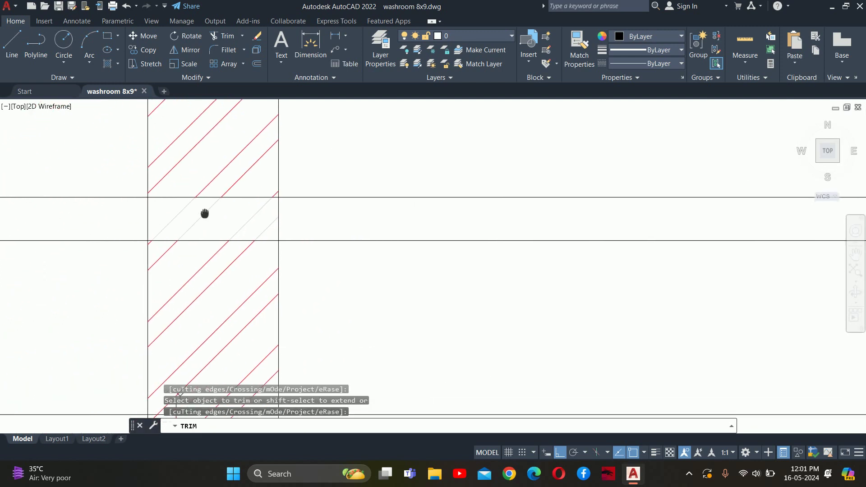
{"action": "left_click_drag", "start_coordinate": [29, 224], "coordinate": [21, 292]}
{"action": "middle_click_drag", "start_coordinate": [43, 300], "coordinate": [6, 277]}
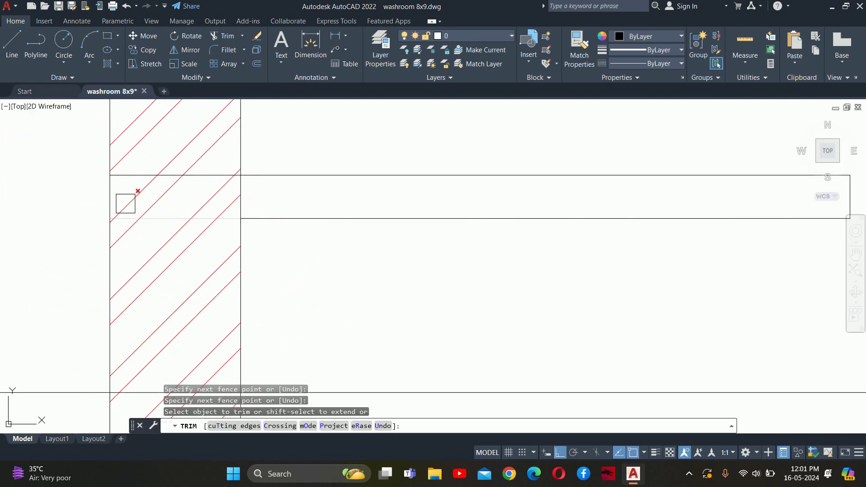
{"action": "scroll", "coordinate": [264, 149], "scroll_direction": "down", "scroll_amount": 4}
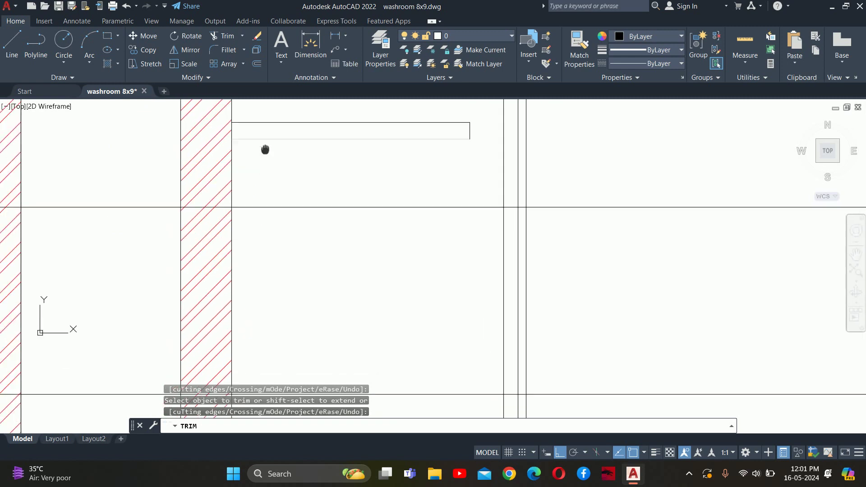
{"action": "left_click", "coordinate": [129, 191]}
{"action": "scroll", "coordinate": [134, 157], "scroll_direction": "up", "scroll_amount": 2}
{"action": "middle_click_drag", "start_coordinate": [134, 157], "coordinate": [72, 153]}
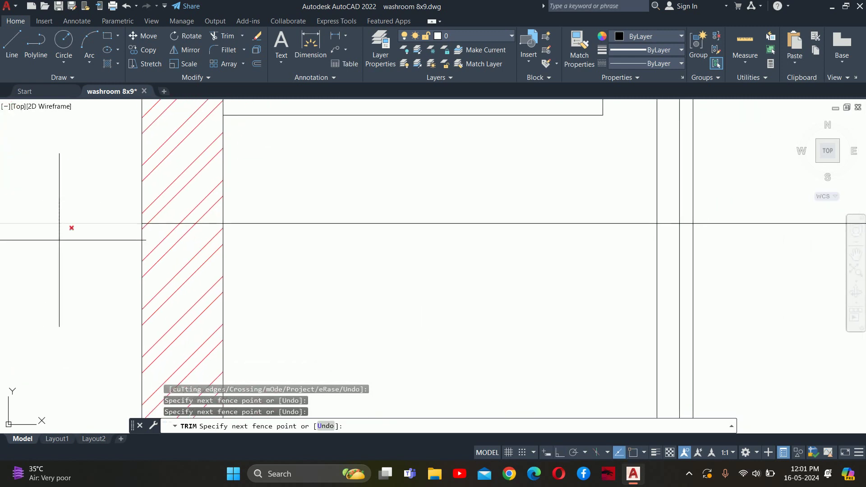
{"action": "key", "text": "Return"}
{"action": "scroll", "coordinate": [203, 225], "scroll_direction": "down", "scroll_amount": 2}
{"action": "scroll", "coordinate": [187, 199], "scroll_direction": "down", "scroll_amount": 2}
Fence-trim the extra line at the wall beside the door elevation.
{"action": "middle_click_drag", "start_coordinate": [187, 200], "coordinate": [69, 193]}
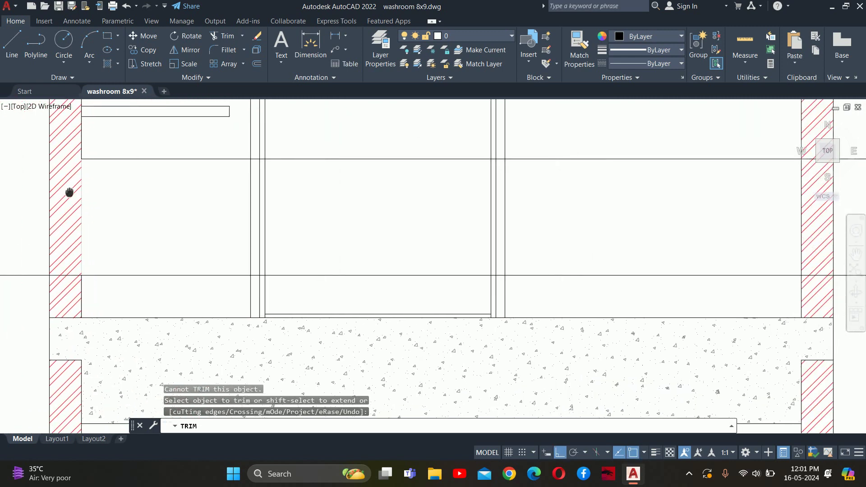
{"action": "left_click", "coordinate": [69, 198]}
{"action": "left_click", "coordinate": [32, 252]}
{"action": "key", "text": "Return"}
{"action": "scroll", "coordinate": [171, 251], "scroll_direction": "down", "scroll_amount": 3}
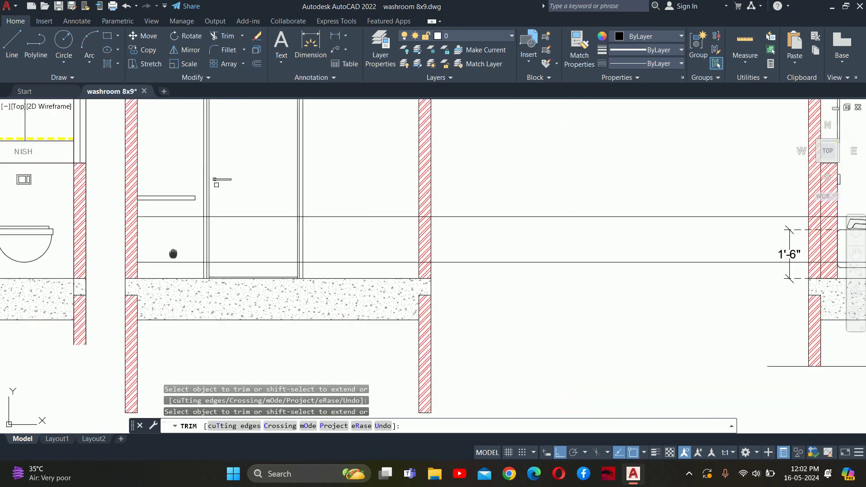
{"action": "scroll", "coordinate": [193, 252], "scroll_direction": "up", "scroll_amount": 2}
{"action": "key", "text": "Escape"}
{"action": "key", "text": "Escape"}
{"action": "scroll", "coordinate": [195, 247], "scroll_direction": "up", "scroll_amount": 2}
{"action": "middle_click_drag", "start_coordinate": [195, 247], "coordinate": [344, 239]}
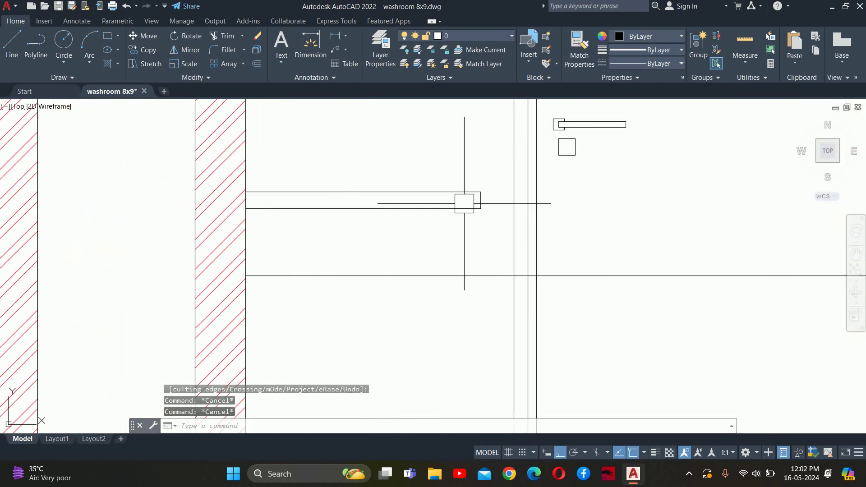
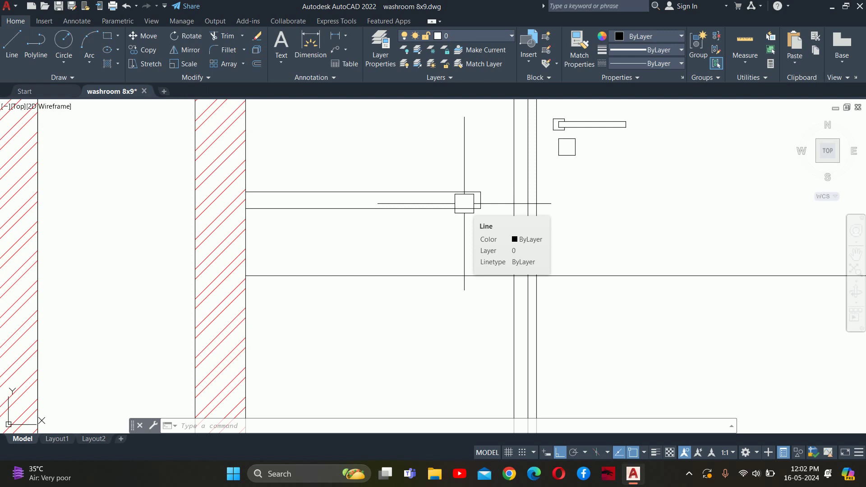
Offset the tub's top line 0.75 downward to create a second top line.
{"action": "scroll", "coordinate": [451, 196], "scroll_direction": "up", "scroll_amount": 4}
{"action": "key", "text": "Escape"}
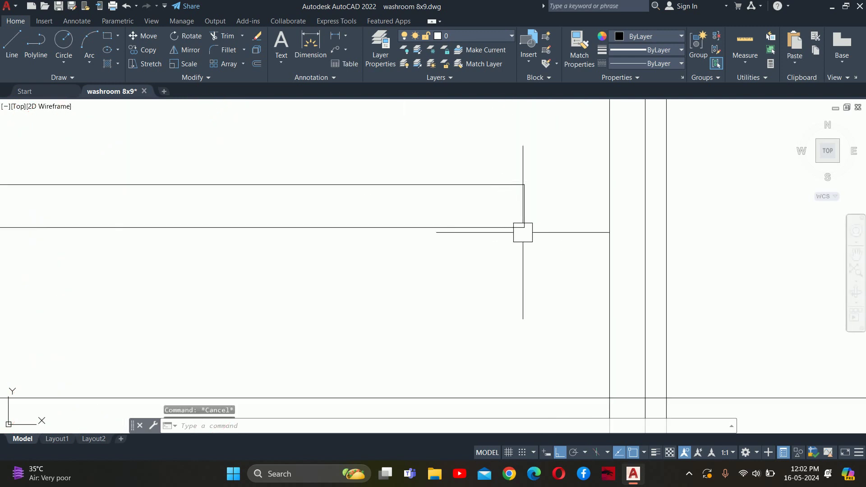
{"action": "type", "text": "o"}
{"action": "key", "text": "Return"}
{"action": "type", "text": "."}
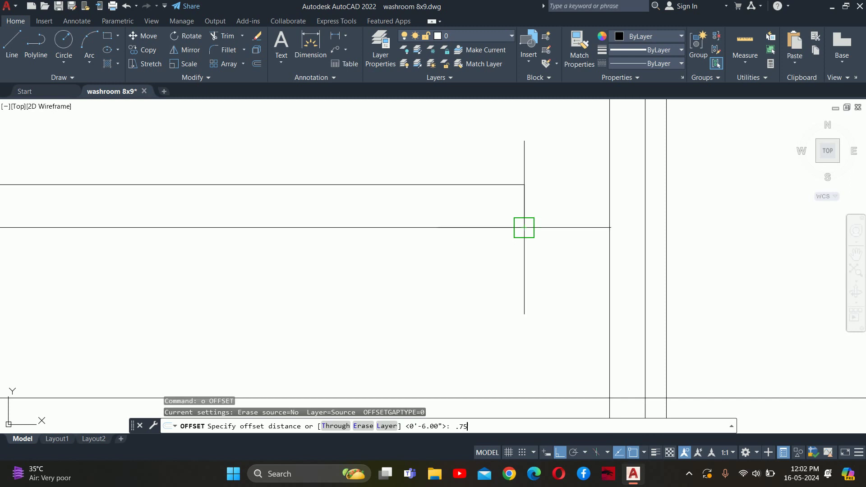
{"action": "key", "text": "Return"}
{"action": "left_click", "coordinate": [479, 184]}
{"action": "left_click", "coordinate": [478, 226]}
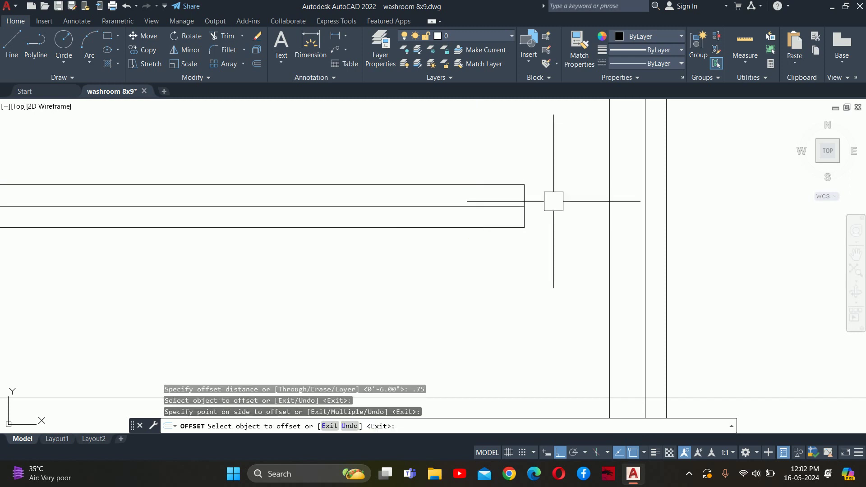
{"action": "key", "text": "Escape"}
{"action": "key", "text": "Escape"}
{"action": "key", "text": "Escape"}
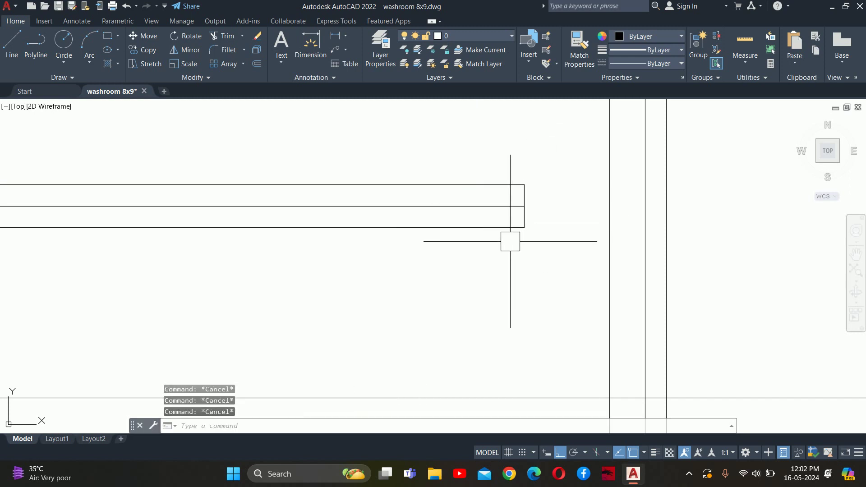
Offset the right-end edge inward to form a small rectangle under the tub's right end.
{"action": "type", "text": "o"}
{"action": "key", "text": "Return"}
{"action": "type", "text": "1.5"}
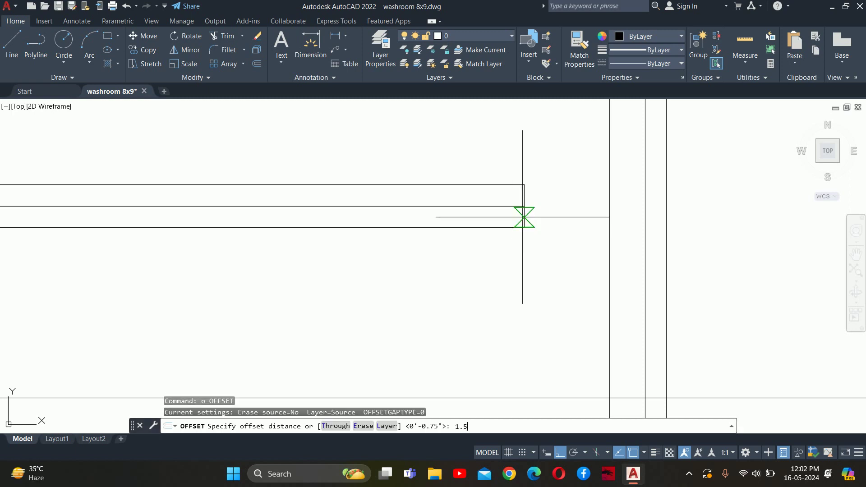
{"action": "key", "text": "Return"}
{"action": "left_click", "coordinate": [523, 212]}
{"action": "scroll", "coordinate": [523, 212], "scroll_direction": "up", "scroll_amount": 4}
{"action": "left_click", "coordinate": [459, 220]}
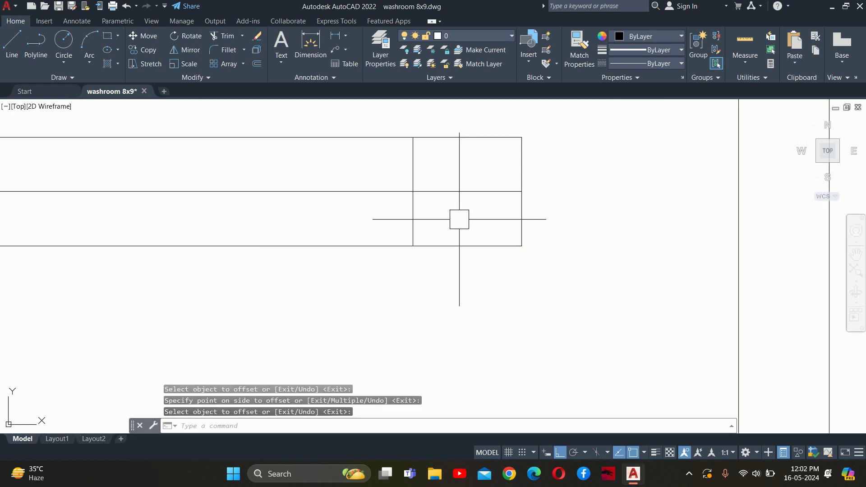
{"action": "key", "text": "Escape"}
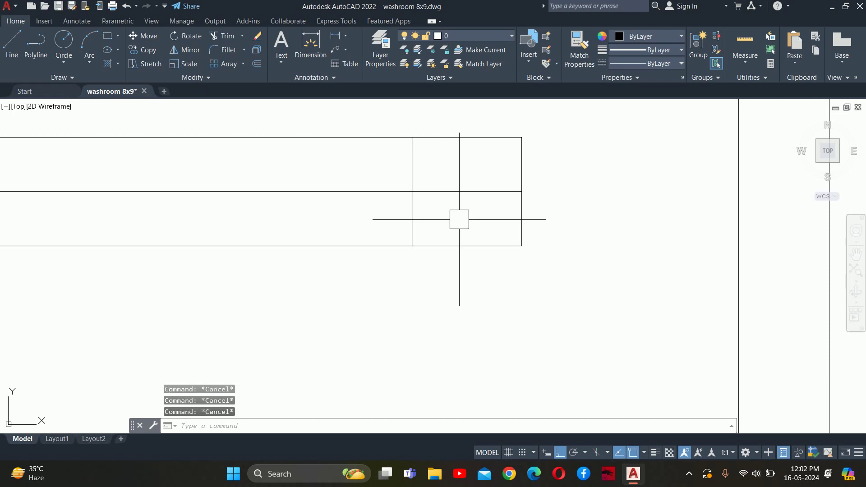
Trim away the leftover line segment at the tub's right end.
{"action": "type", "text": "tr"}
{"action": "key", "text": "Return"}
{"action": "left_click", "coordinate": [350, 246]}
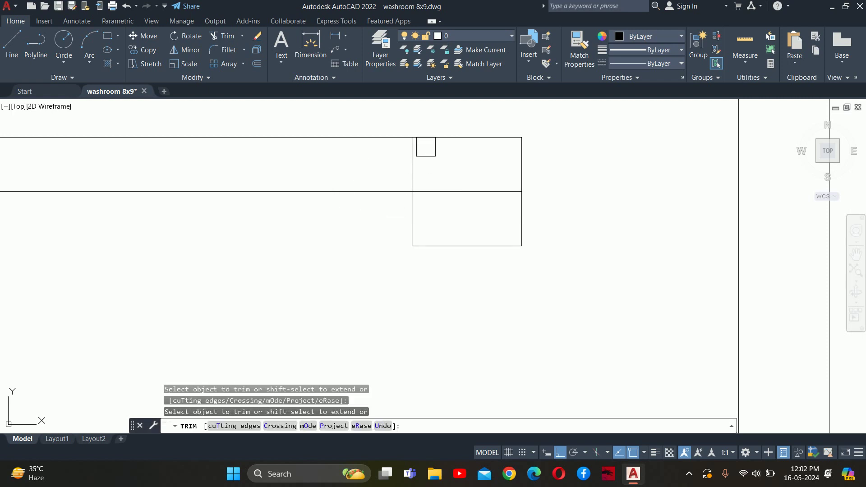
{"action": "scroll", "coordinate": [740, 188], "scroll_direction": "down", "scroll_amount": 5}
{"action": "key", "text": "Escape"}
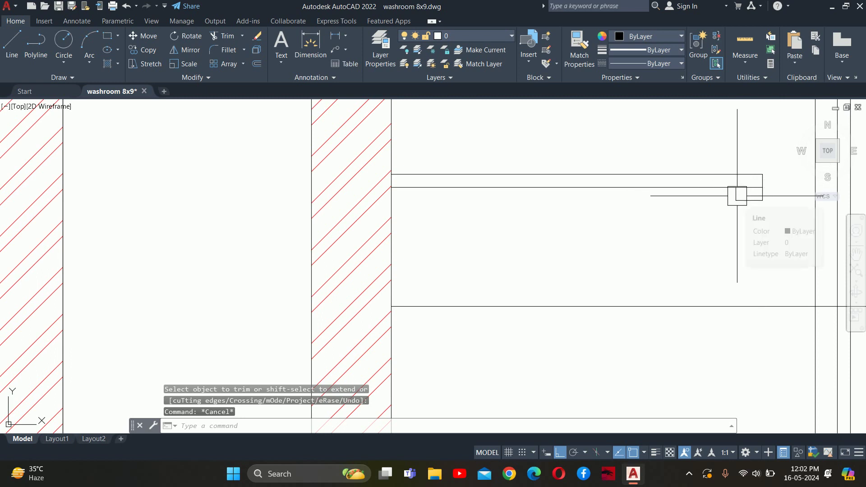
{"action": "middle_click_drag", "start_coordinate": [738, 191], "coordinate": [689, 191]}
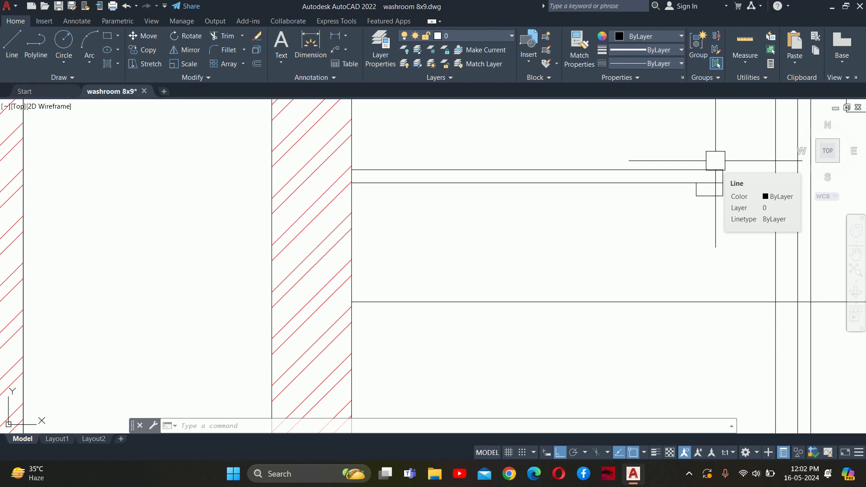
{"action": "key", "text": "Escape"}
{"action": "key", "text": "Escape"}
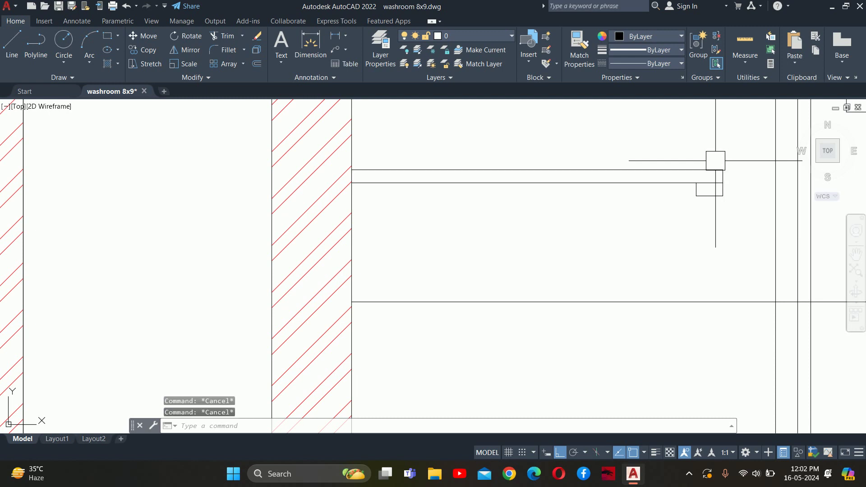
{"action": "key", "text": "Escape"}
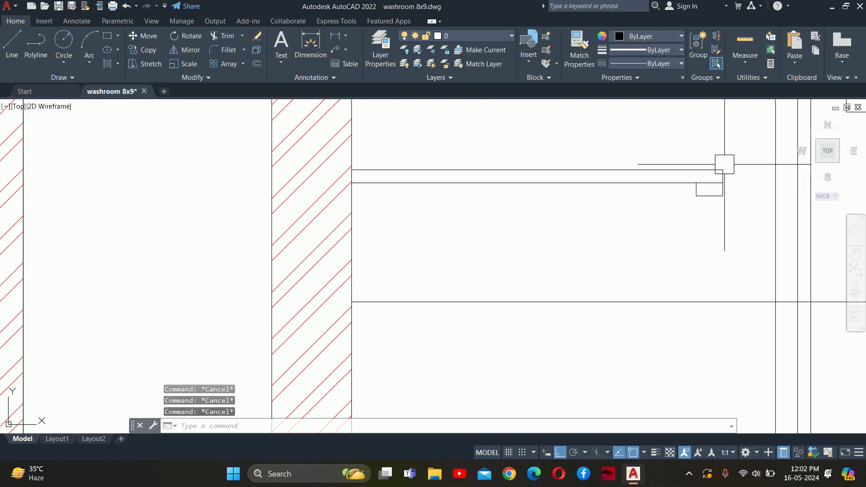
{"action": "scroll", "coordinate": [724, 183], "scroll_direction": "up", "scroll_amount": 4}
{"action": "middle_click_drag", "start_coordinate": [624, 148], "coordinate": [607, 192]}
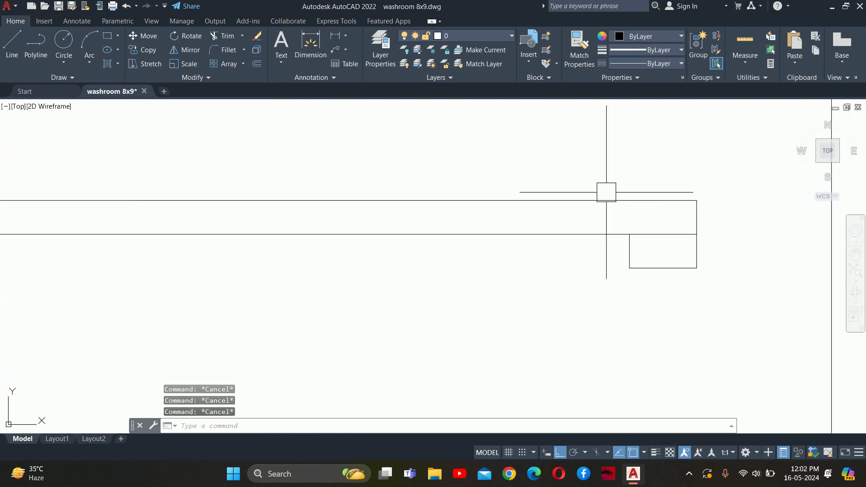
Set the fillet radius to 0.5 and round the tub's top-right corner.
{"action": "type", "text": "f"}
{"action": "key", "text": "Return"}
{"action": "type", "text": "r"}
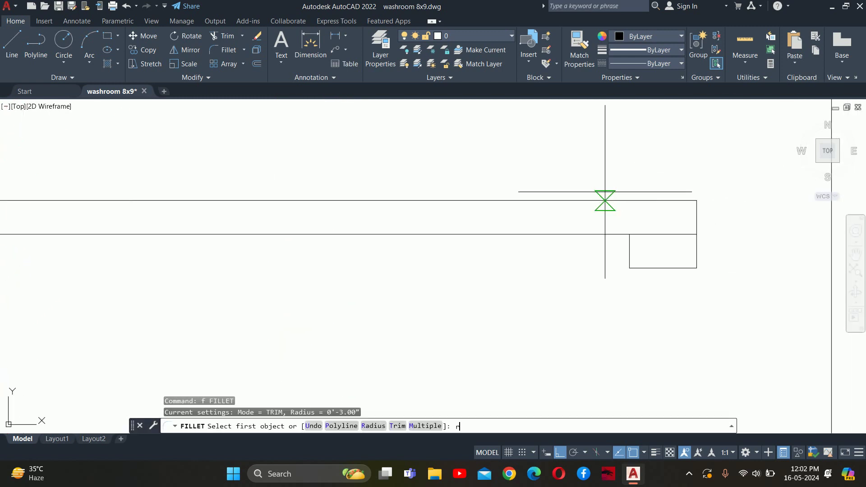
{"action": "key", "text": "Return"}
{"action": "type", "text": "5"}
{"action": "key", "text": "Return"}
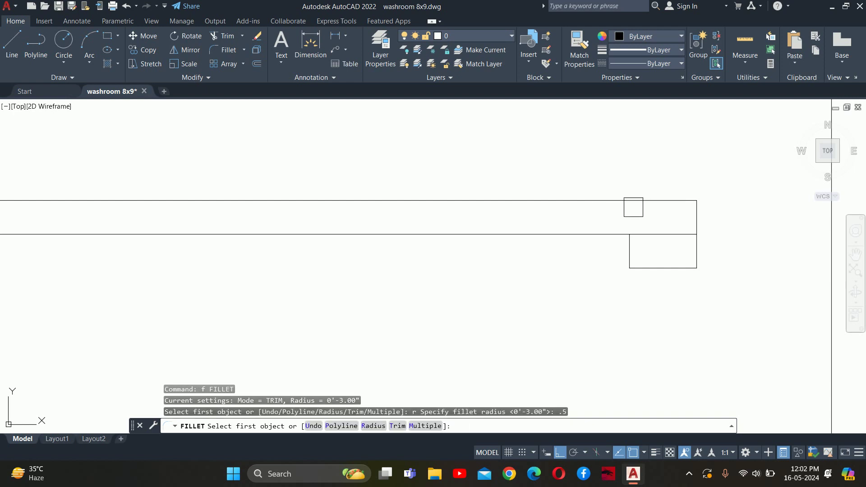
{"action": "key", "text": "Return"}
{"action": "left_click", "coordinate": [681, 208]}
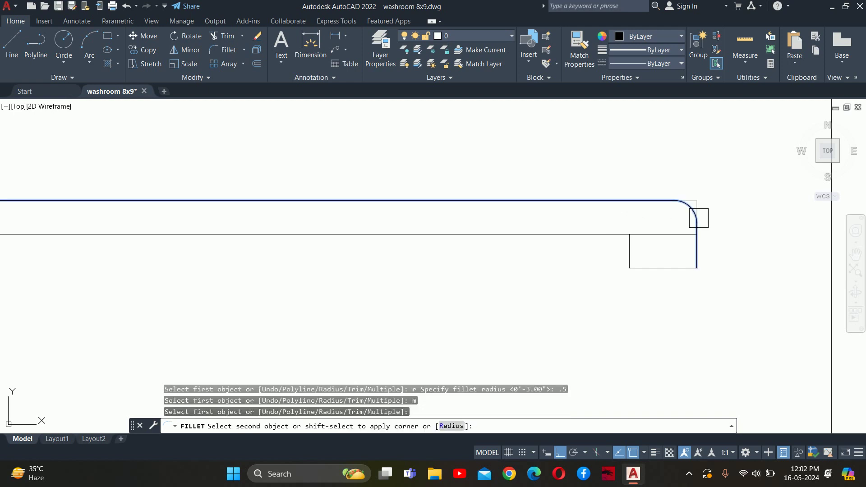
{"action": "left_click", "coordinate": [698, 218]}
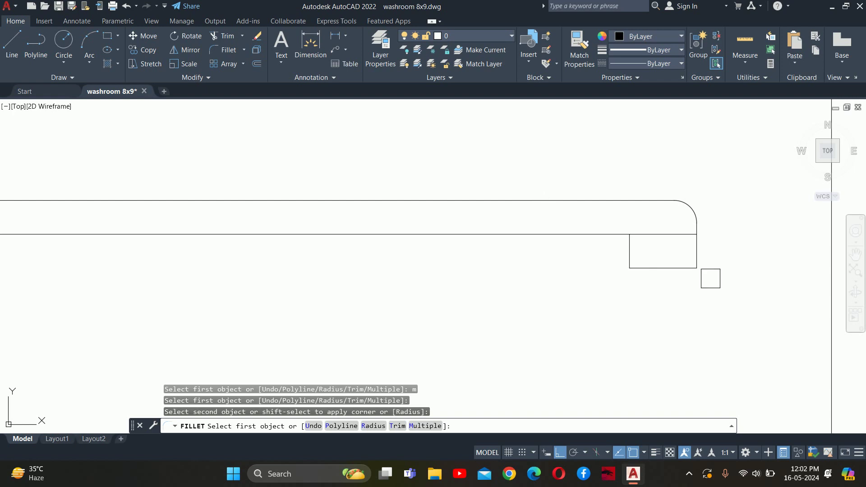
{"action": "key", "text": "Escape"}
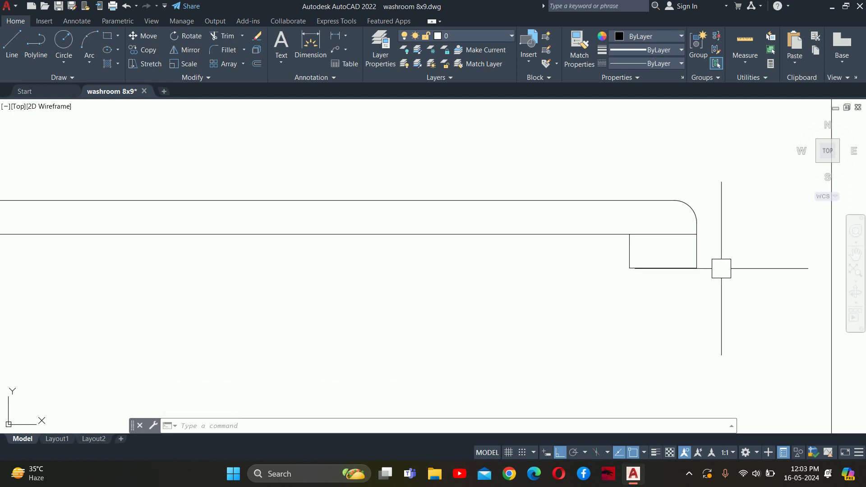
Round the tub's bottom-right corner with the same 0.5 fillet.
{"action": "key", "text": "Escape"}
{"action": "scroll", "coordinate": [696, 254], "scroll_direction": "up", "scroll_amount": 4}
{"action": "type", "text": "f"}
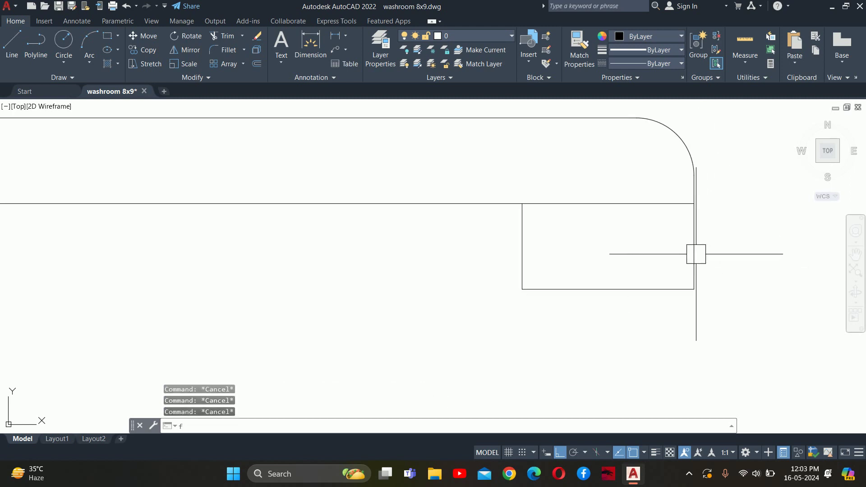
{"action": "key", "text": "Return"}
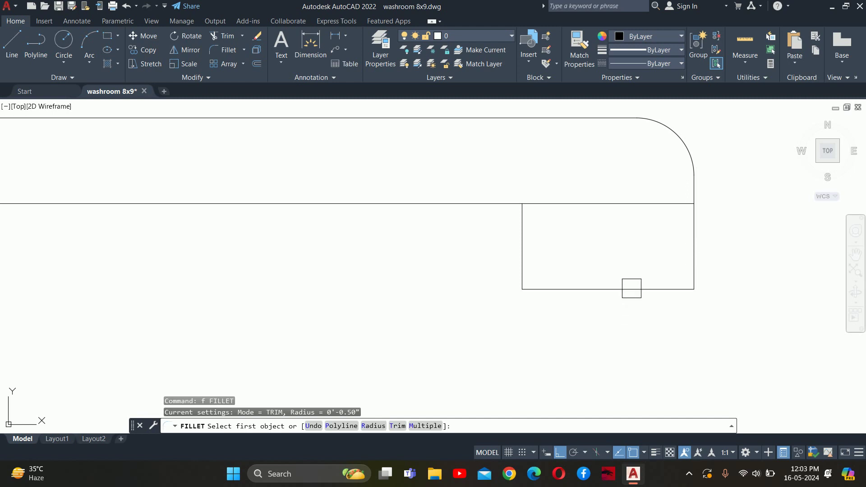
{"action": "left_click", "coordinate": [632, 289]}
{"action": "left_click", "coordinate": [693, 235]}
{"action": "key", "text": "Escape"}
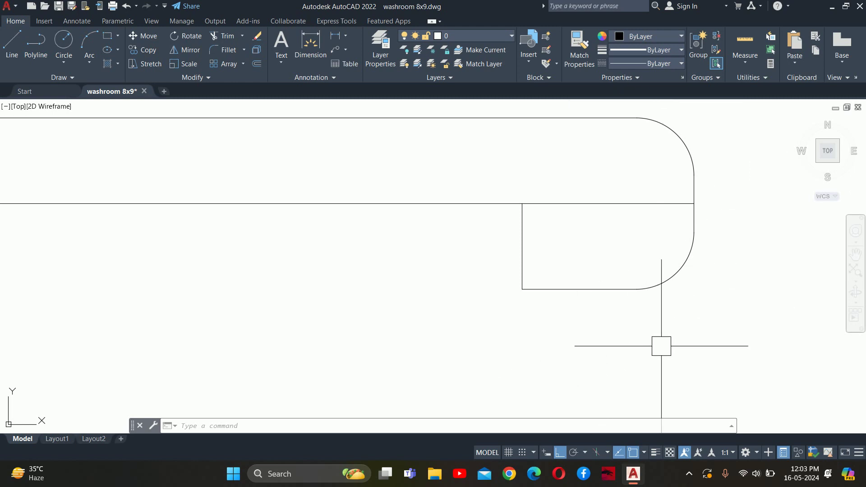
{"action": "type", "text": "c"}
{"action": "key", "text": "Return"}
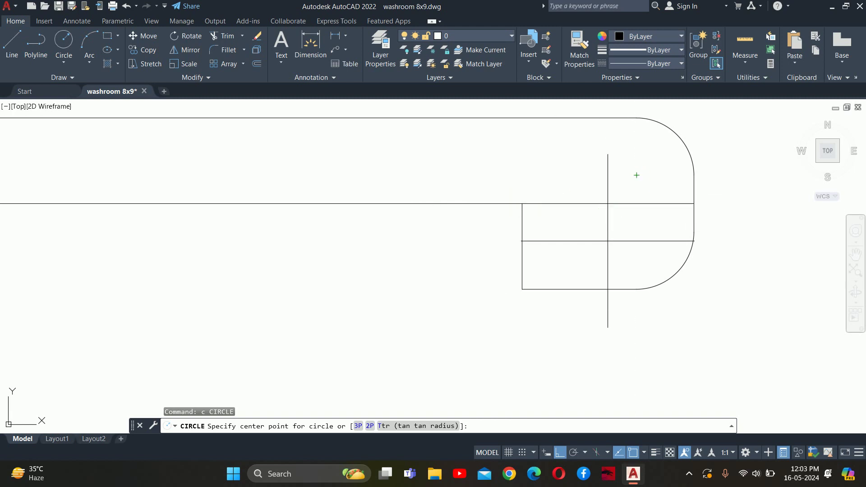
Draw a circle centred at the intersection reaching the top line, then abandon moving it.
{"action": "left_click", "coordinate": [616, 204]}
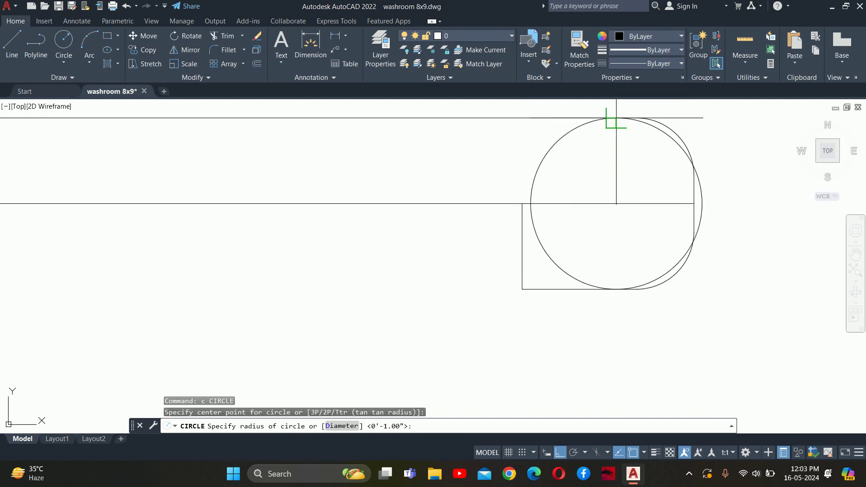
{"action": "left_click", "coordinate": [616, 118]}
{"action": "key", "text": "Escape"}
{"action": "key", "text": "Escape"}
{"action": "type", "text": "m"}
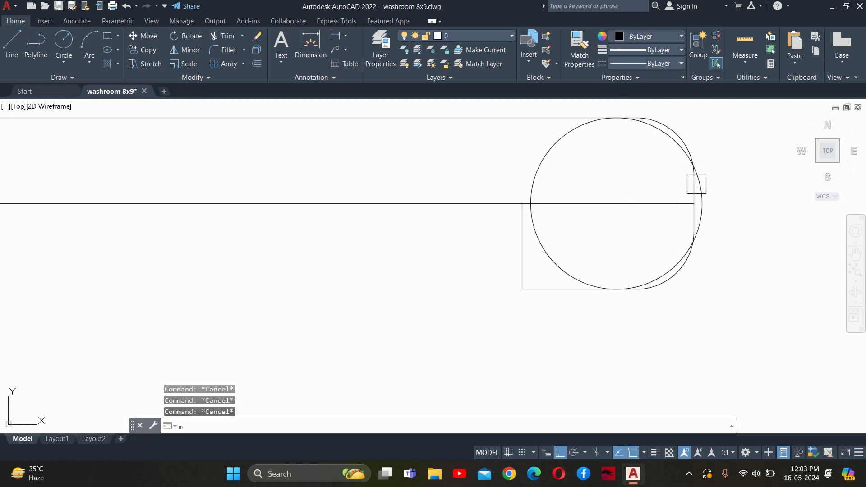
{"action": "key", "text": "Return"}
{"action": "left_click", "coordinate": [698, 185]}
{"action": "key", "text": "Return"}
{"action": "scroll", "coordinate": [700, 203], "scroll_direction": "up", "scroll_amount": 4}
{"action": "left_click", "coordinate": [701, 202]}
{"action": "key", "text": "Escape"}
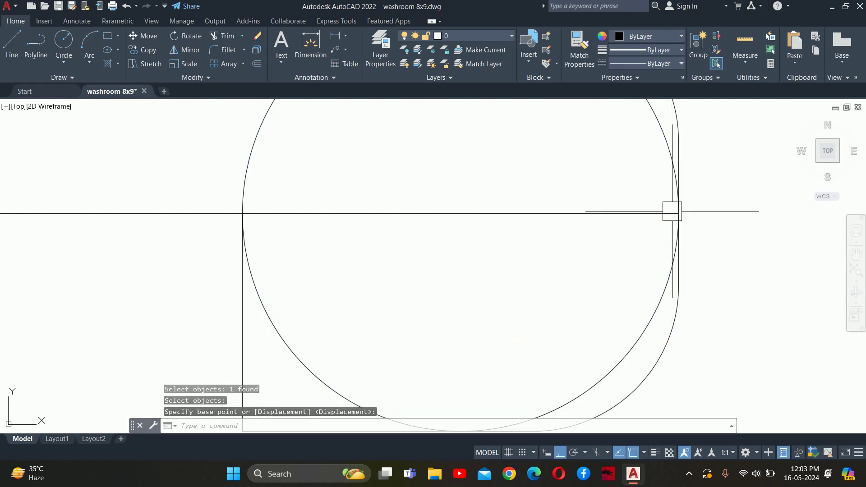
{"action": "scroll", "coordinate": [663, 213], "scroll_direction": "down", "scroll_amount": 4}
{"action": "scroll", "coordinate": [623, 203], "scroll_direction": "down", "scroll_amount": 2}
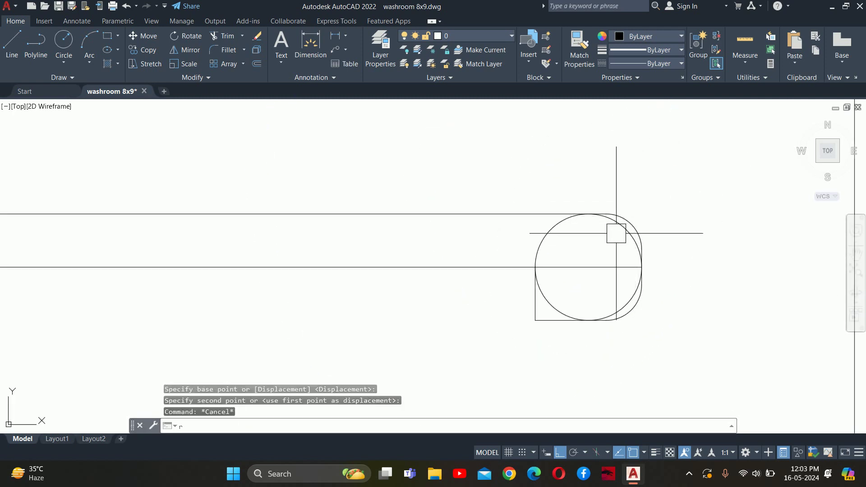
Try trimming the circle's arcs that overlap the rounded end.
{"action": "key", "text": "Return"}
{"action": "left_click", "coordinate": [555, 226]}
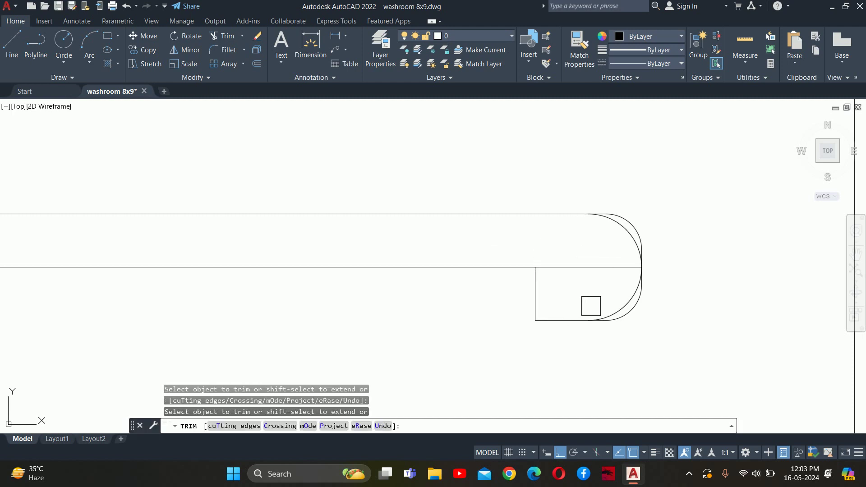
{"action": "scroll", "coordinate": [591, 306], "scroll_direction": "up", "scroll_amount": 5}
{"action": "scroll", "coordinate": [611, 302], "scroll_direction": "down", "scroll_amount": 3}
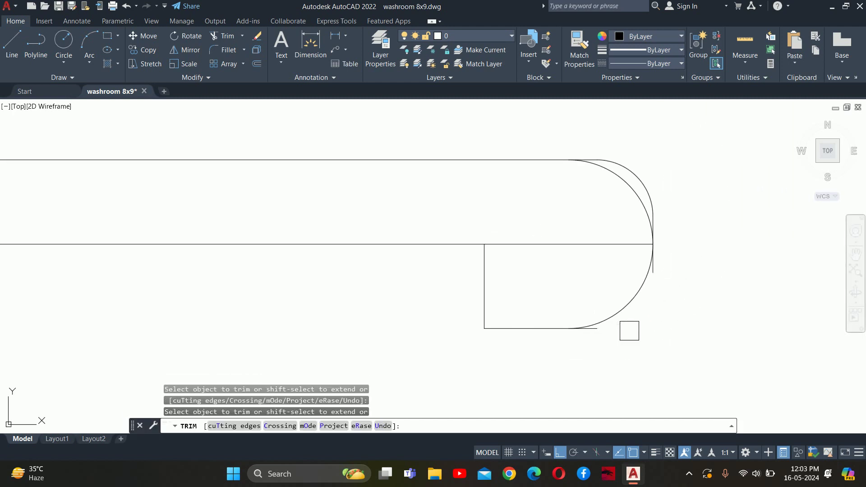
{"action": "scroll", "coordinate": [620, 319], "scroll_direction": "up", "scroll_amount": 5}
{"action": "scroll", "coordinate": [616, 266], "scroll_direction": "down", "scroll_amount": 4}
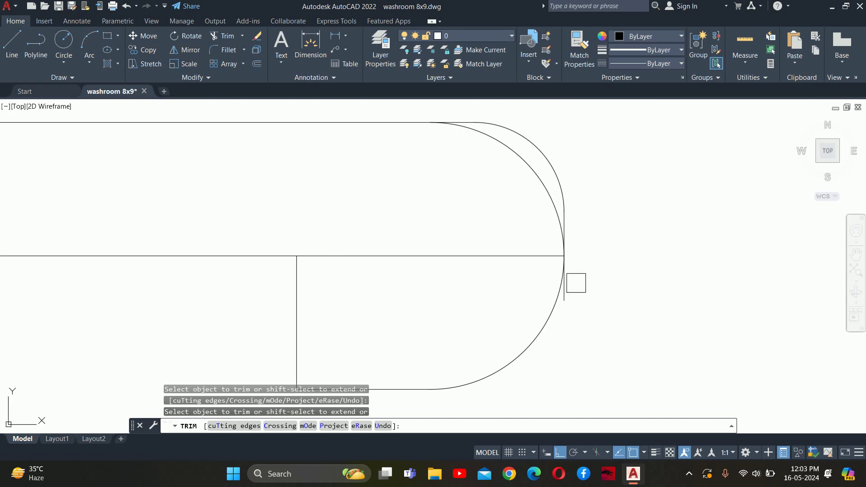
{"action": "left_click_drag", "start_coordinate": [567, 185], "coordinate": [572, 213]}
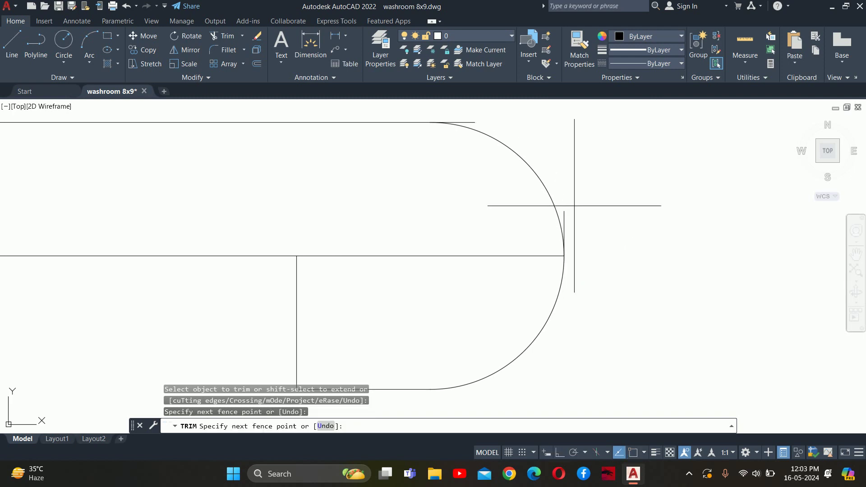
{"action": "scroll", "coordinate": [572, 212], "scroll_direction": "up", "scroll_amount": 3}
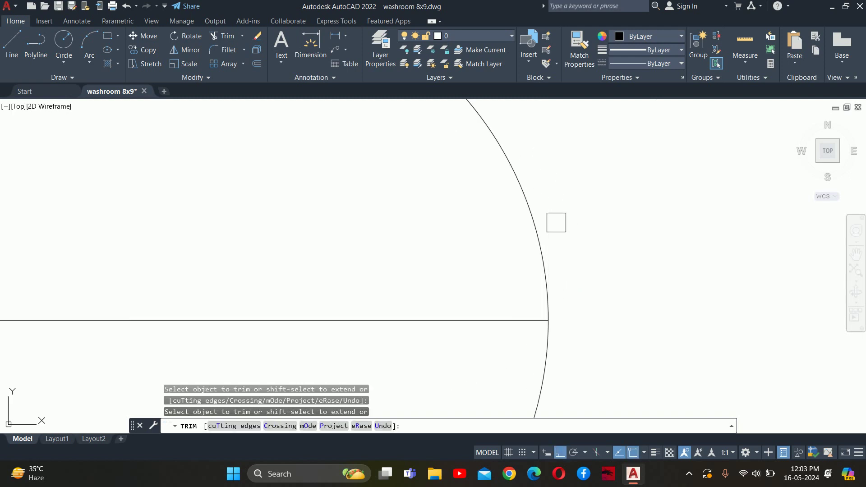
{"action": "scroll", "coordinate": [541, 238], "scroll_direction": "down", "scroll_amount": 3}
{"action": "scroll", "coordinate": [514, 255], "scroll_direction": "up", "scroll_amount": 3}
{"action": "scroll", "coordinate": [508, 267], "scroll_direction": "down", "scroll_amount": 3}
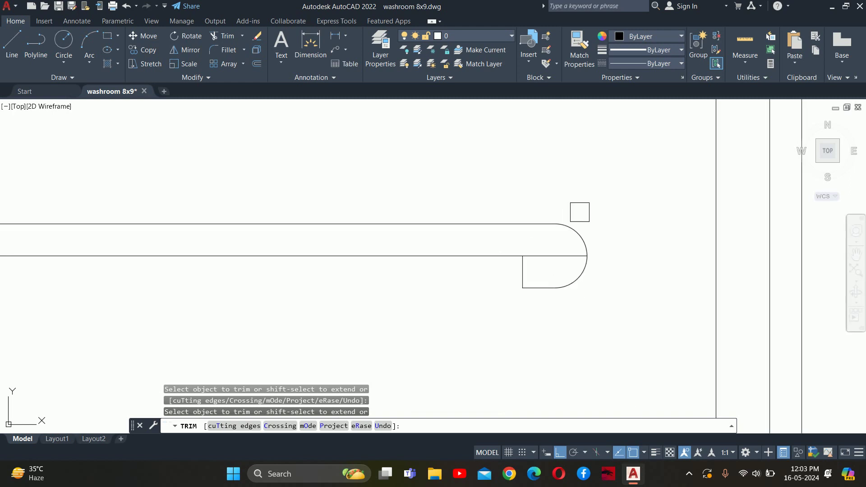
{"action": "key", "text": "Escape"}
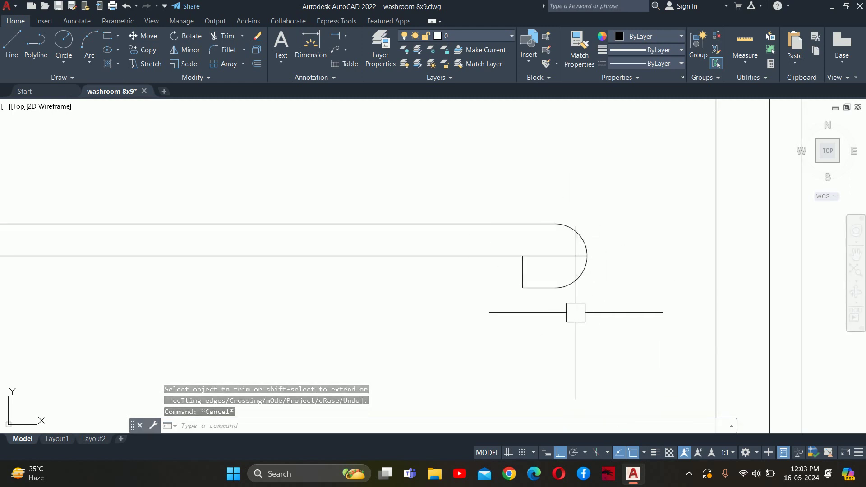
Undo the stray circle and move, leaving the tub end with two rounded corners.
{"action": "scroll", "coordinate": [546, 246], "scroll_direction": "up", "scroll_amount": 2}
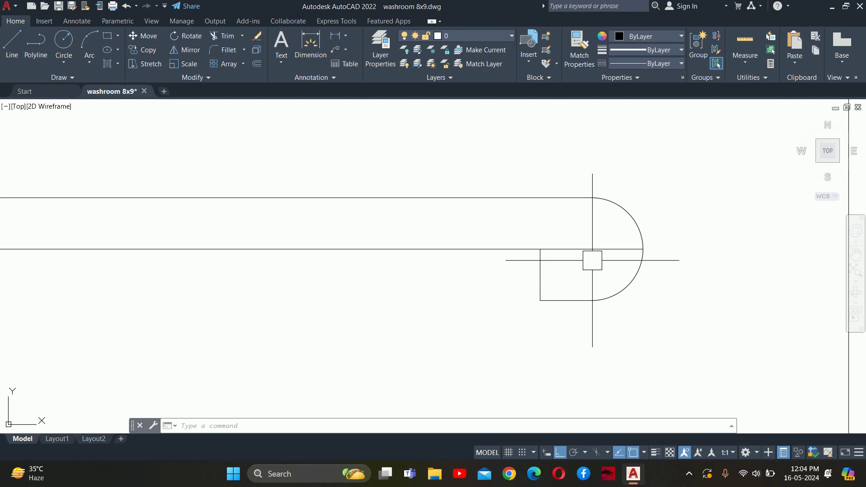
{"action": "key", "text": "ctrl+z"}
{"action": "key", "text": "ctrl+z"}
{"action": "key", "text": "ctrl+z"}
{"action": "key", "text": "ctrl+z"}
{"action": "key", "text": "ctrl+z"}
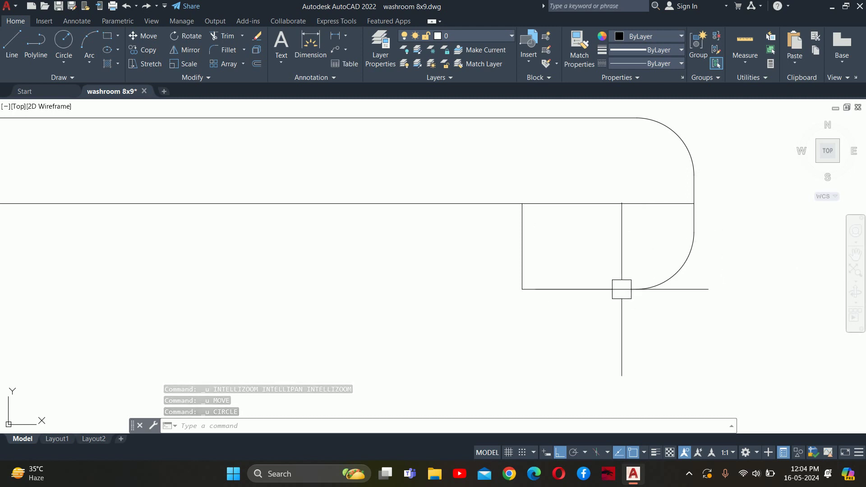
{"action": "scroll", "coordinate": [622, 289], "scroll_direction": "down", "scroll_amount": 3}
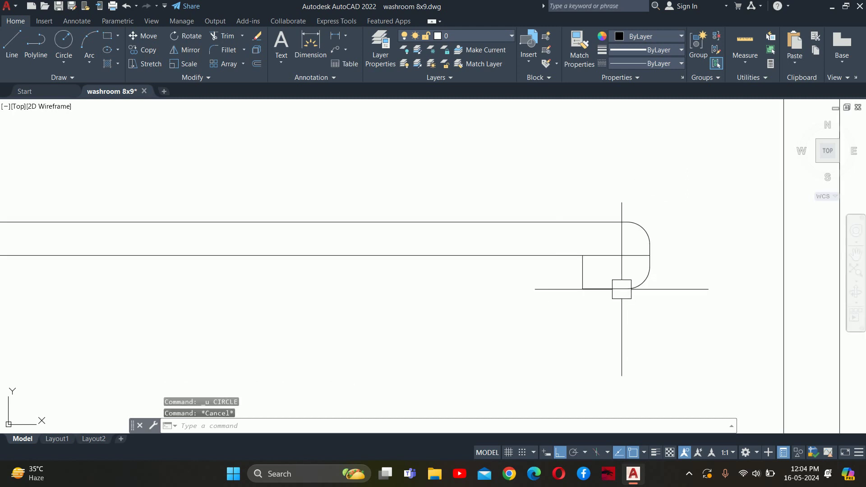
{"action": "scroll", "coordinate": [580, 300], "scroll_direction": "down", "scroll_amount": 2}
{"action": "scroll", "coordinate": [616, 215], "scroll_direction": "up", "scroll_amount": 1}
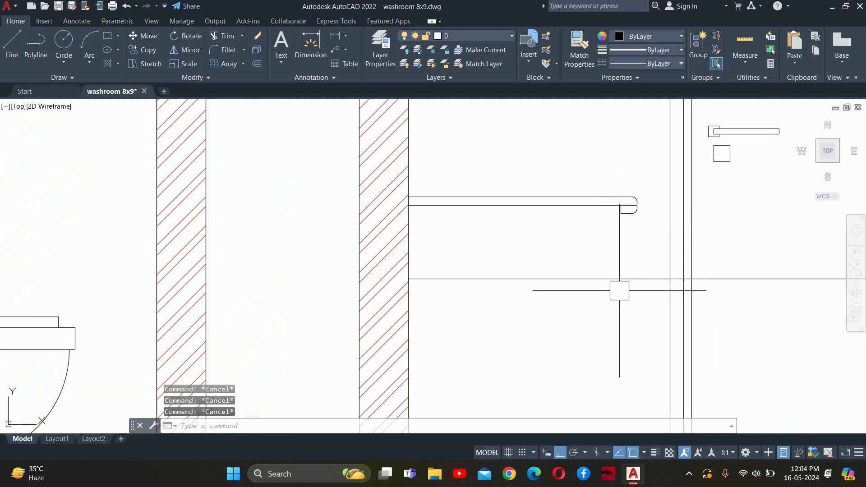
{"action": "scroll", "coordinate": [582, 162], "scroll_direction": "down", "scroll_amount": 1}
{"action": "scroll", "coordinate": [598, 286], "scroll_direction": "down", "scroll_amount": 2}
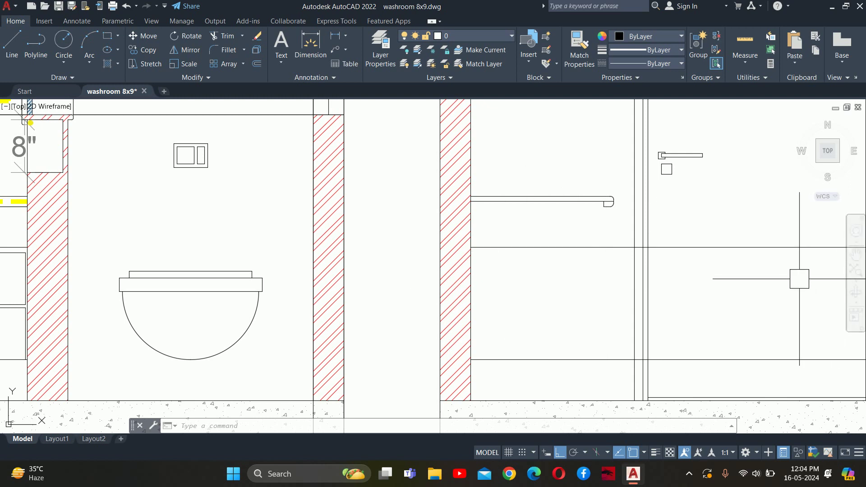
{"action": "scroll", "coordinate": [572, 253], "scroll_direction": "down", "scroll_amount": 3}
{"action": "scroll", "coordinate": [663, 370], "scroll_direction": "down", "scroll_amount": 2}
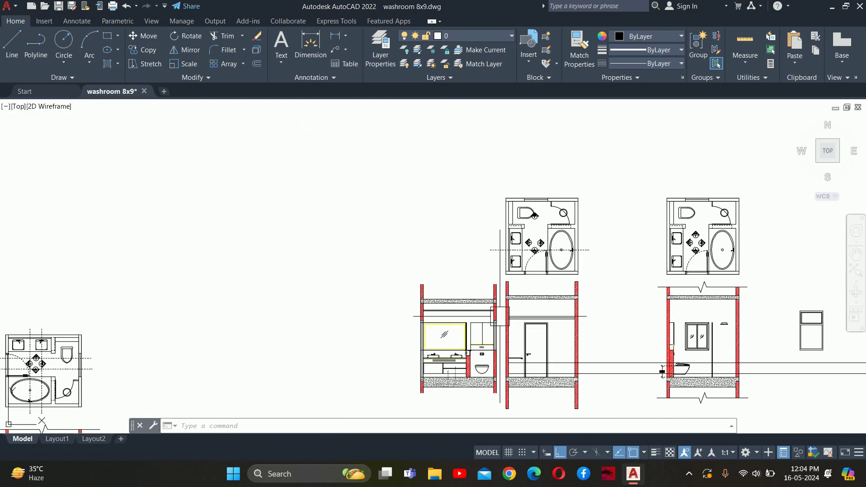
{"action": "scroll", "coordinate": [525, 253], "scroll_direction": "up", "scroll_amount": 5}
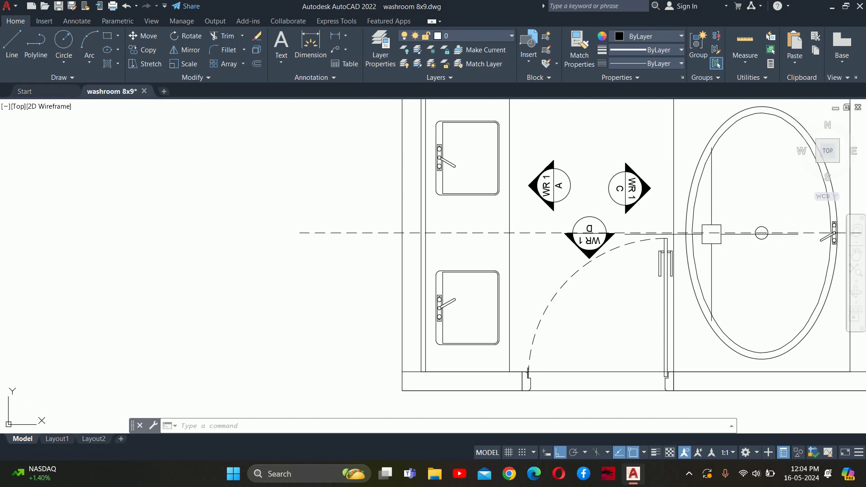
{"action": "scroll", "coordinate": [590, 319], "scroll_direction": "down", "scroll_amount": 3}
{"action": "mouse_move", "coordinate": [590, 319]}
{"action": "middle_mouse_down"}
{"action": "mouse_move", "coordinate": [545, 176]}
{"action": "mouse_move", "coordinate": [545, 116]}
{"action": "middle_mouse_up"}
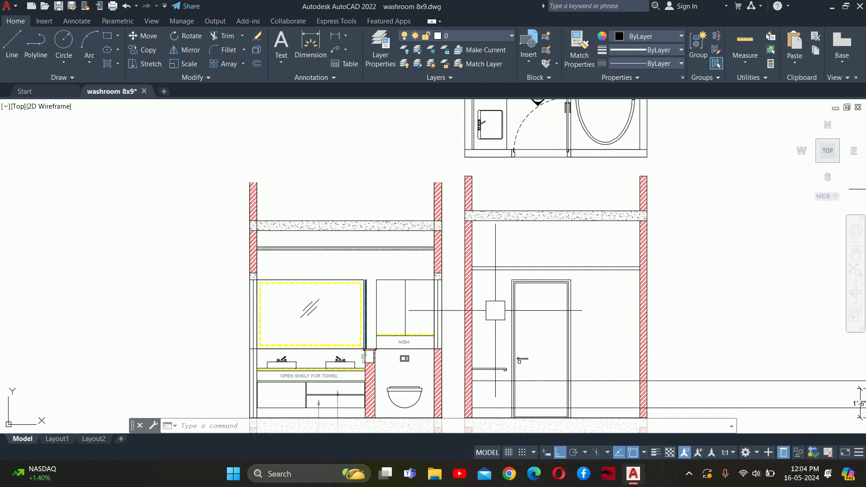
{"action": "scroll", "coordinate": [498, 310], "scroll_direction": "up", "scroll_amount": 2}
{"action": "scroll", "coordinate": [512, 354], "scroll_direction": "up", "scroll_amount": 2}
{"action": "scroll", "coordinate": [476, 262], "scroll_direction": "up", "scroll_amount": 2}
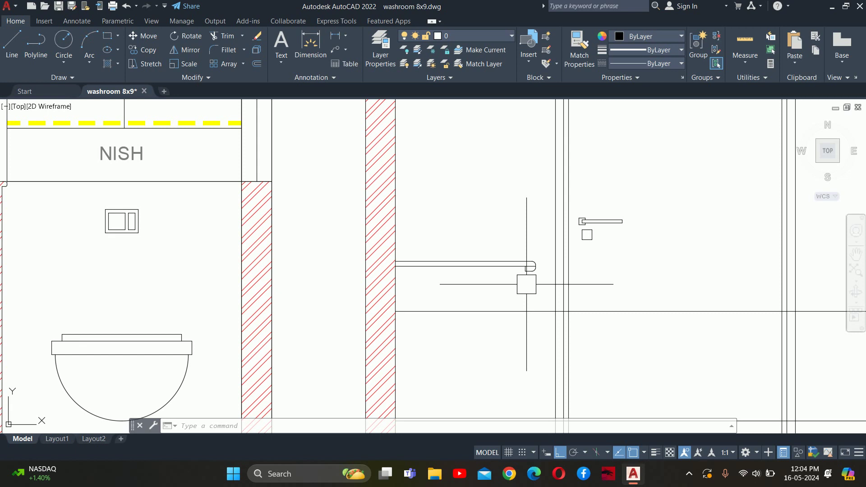
Draw a vertical line from the bar's rounded end down to the floor strip.
{"action": "key", "text": "Escape"}
{"action": "key", "text": "Escape"}
{"action": "key", "text": "Escape"}
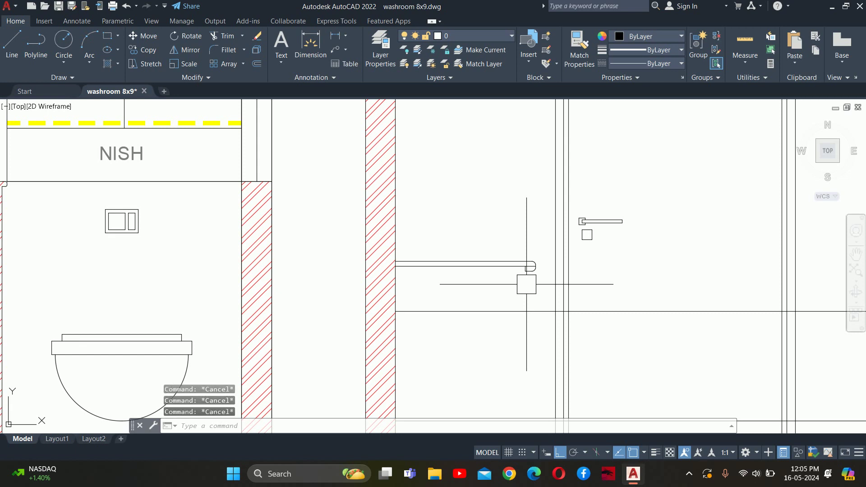
{"action": "type", "text": "l"}
{"action": "key", "text": "Return"}
{"action": "scroll", "coordinate": [517, 267], "scroll_direction": "up", "scroll_amount": 4}
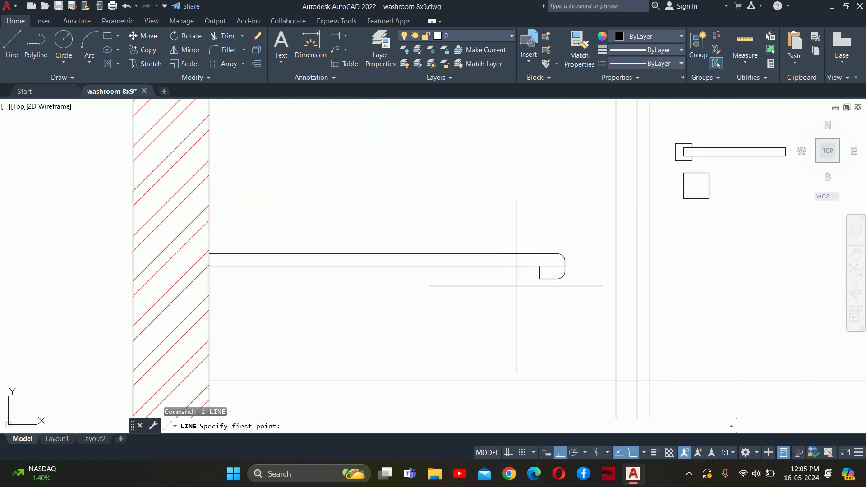
{"action": "left_click", "coordinate": [540, 278]}
{"action": "scroll", "coordinate": [540, 279], "scroll_direction": "down", "scroll_amount": 3}
{"action": "middle_click_drag", "start_coordinate": [528, 270], "coordinate": [497, 122]}
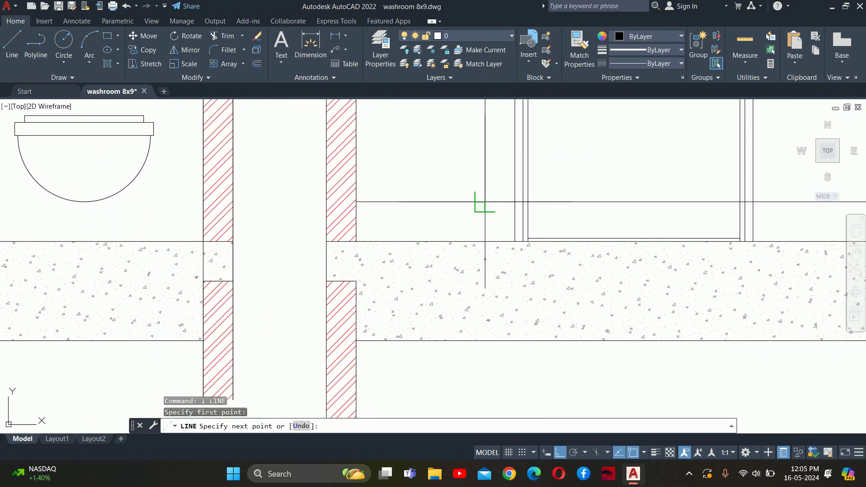
{"action": "left_click", "coordinate": [485, 202]}
{"action": "key", "text": "Escape"}
{"action": "key", "text": "Escape"}
{"action": "key", "text": "Escape"}
{"action": "scroll", "coordinate": [432, 216], "scroll_direction": "up", "scroll_amount": 3}
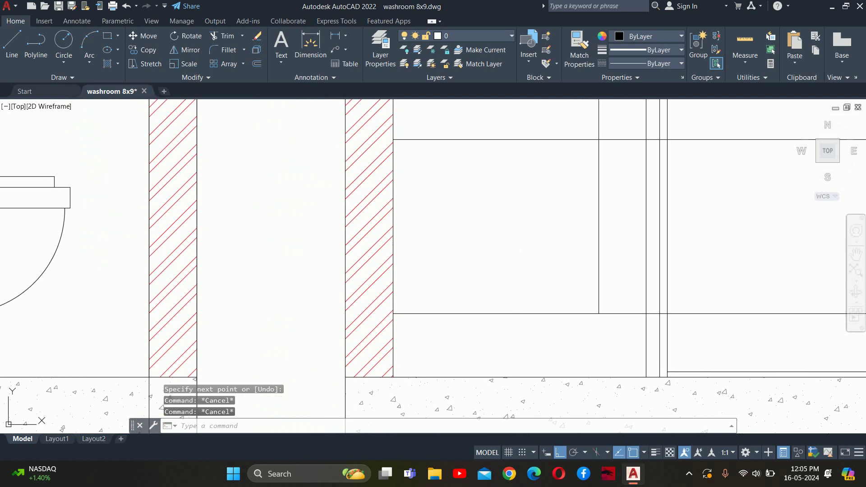
Trim off the excess piece of the new vertical line.
{"action": "type", "text": "tr"}
{"action": "key", "text": "Return"}
{"action": "scroll", "coordinate": [679, 251], "scroll_direction": "up", "scroll_amount": 3}
{"action": "scroll", "coordinate": [783, 286], "scroll_direction": "up", "scroll_amount": 2}
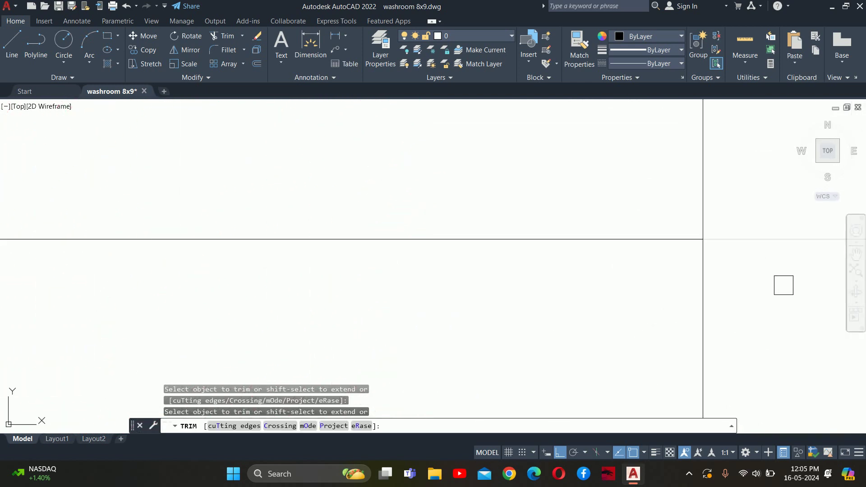
{"action": "mouse_move", "coordinate": [783, 286]}
{"action": "middle_mouse_down"}
{"action": "mouse_move", "coordinate": [785, 318]}
{"action": "mouse_move", "coordinate": [812, 341]}
{"action": "middle_mouse_up"}
{"action": "scroll", "coordinate": [783, 324], "scroll_direction": "down", "scroll_amount": 3}
{"action": "left_click", "coordinate": [790, 183]}
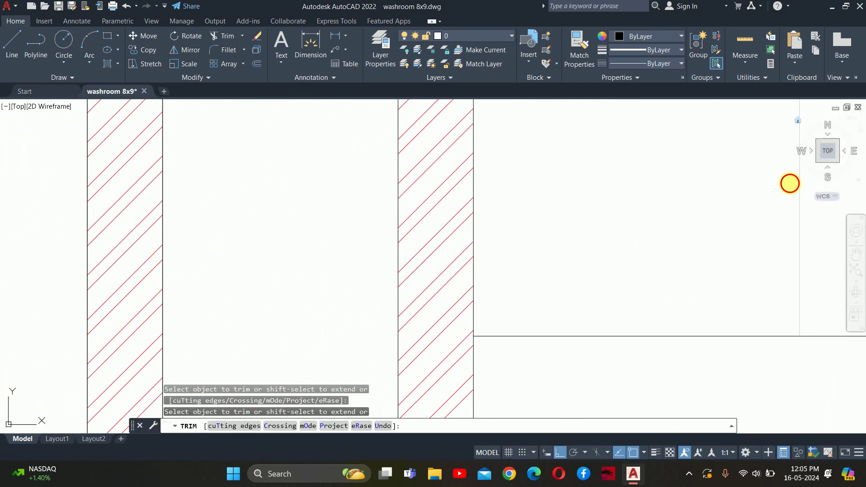
{"action": "scroll", "coordinate": [812, 339], "scroll_direction": "down", "scroll_amount": 3}
{"action": "key", "text": "Escape"}
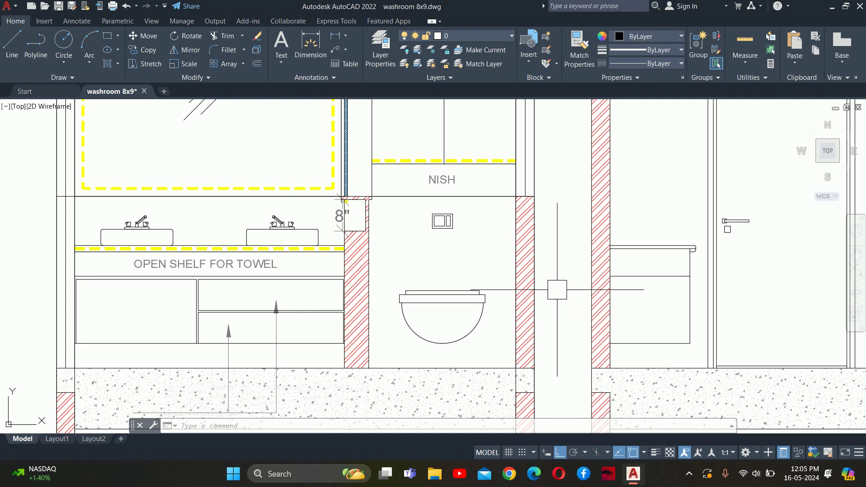
{"action": "scroll", "coordinate": [556, 286], "scroll_direction": "down", "scroll_amount": 6}
{"action": "scroll", "coordinate": [589, 265], "scroll_direction": "up", "scroll_amount": 2}
{"action": "scroll", "coordinate": [593, 262], "scroll_direction": "down", "scroll_amount": 4}
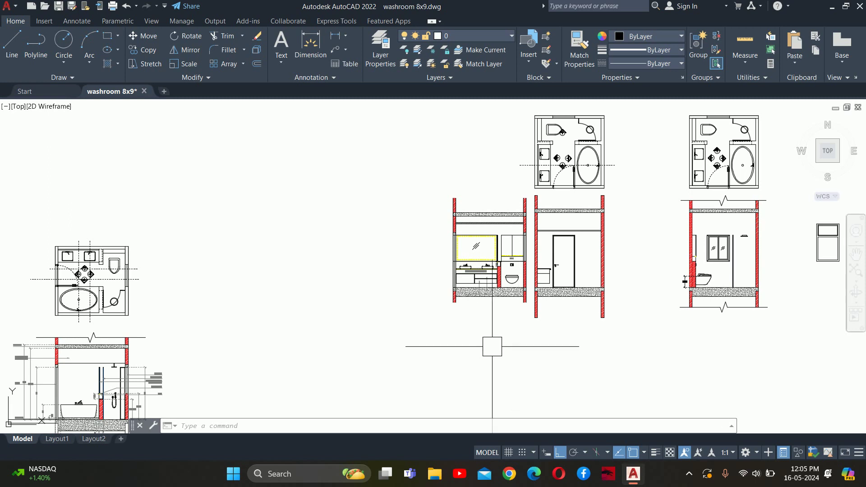
{"action": "scroll", "coordinate": [369, 299], "scroll_direction": "down", "scroll_amount": 3}
{"action": "middle_click_drag", "start_coordinate": [369, 300], "coordinate": [735, 358]}
{"action": "scroll", "coordinate": [558, 311], "scroll_direction": "up", "scroll_amount": 5}
{"action": "scroll", "coordinate": [749, 284], "scroll_direction": "up", "scroll_amount": 5}
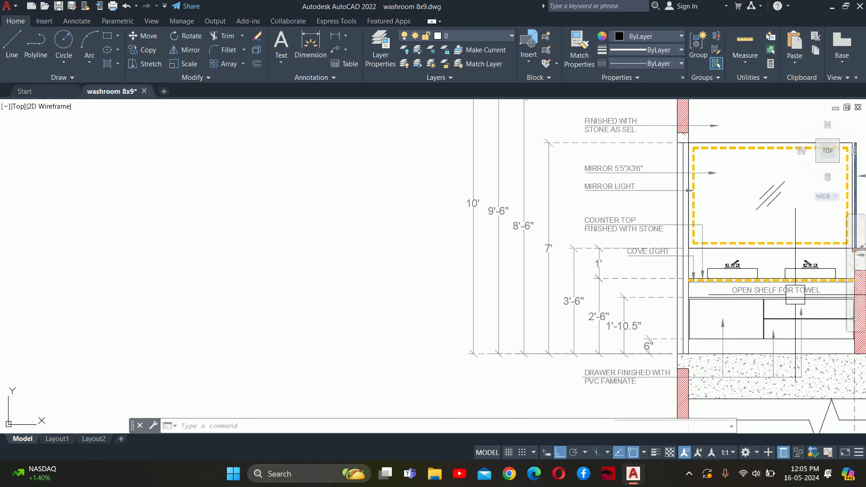
{"action": "scroll", "coordinate": [573, 223], "scroll_direction": "down", "scroll_amount": 1}
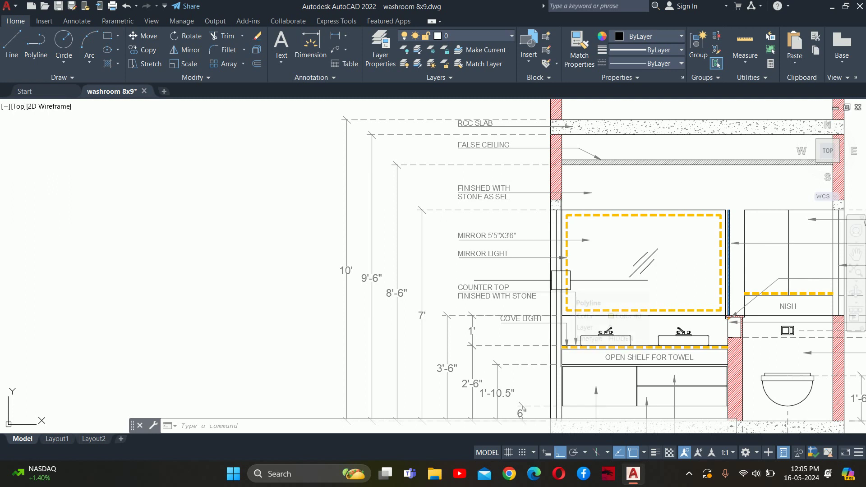
{"action": "scroll", "coordinate": [497, 200], "scroll_direction": "down", "scroll_amount": 4}
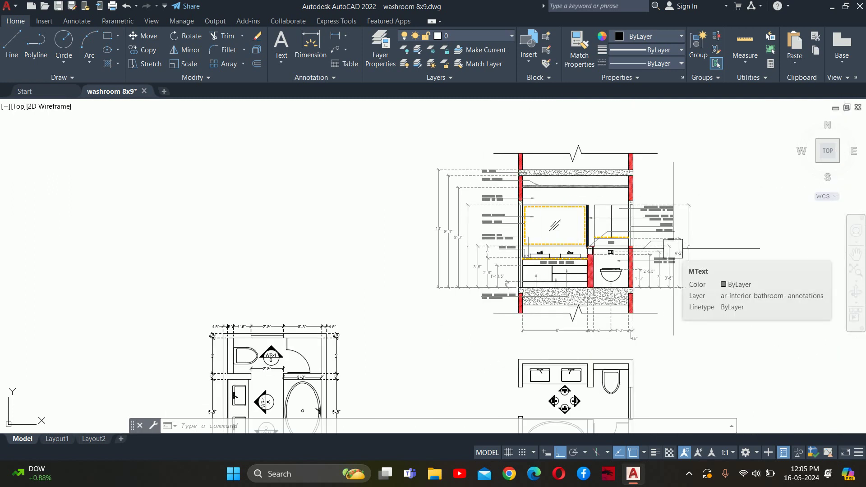
{"action": "scroll", "coordinate": [674, 249], "scroll_direction": "down", "scroll_amount": 2}
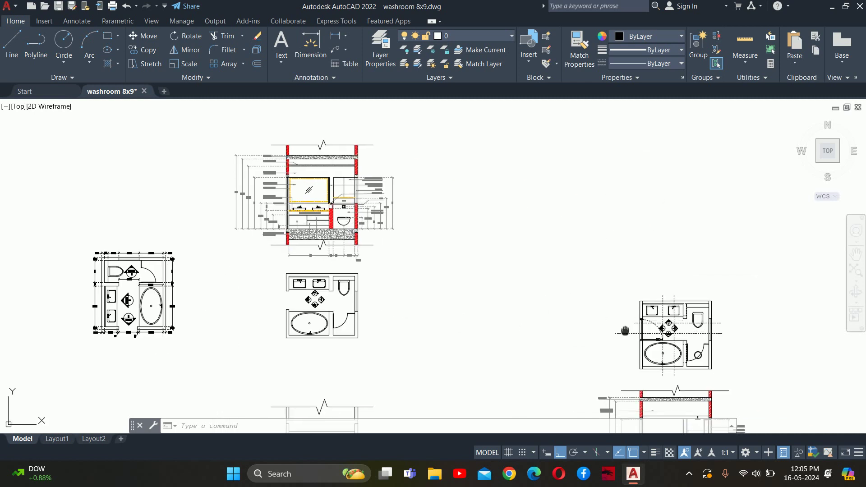
{"action": "middle_click_drag", "start_coordinate": [622, 329], "coordinate": [478, 219]}
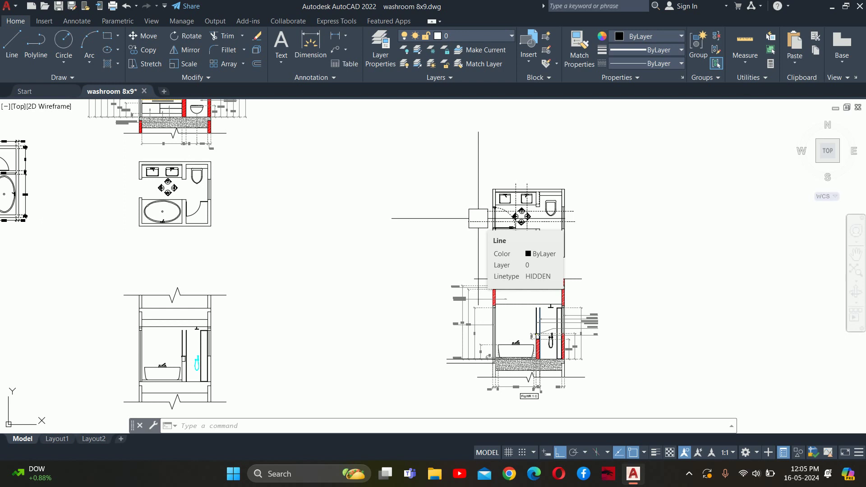
{"action": "mouse_move", "coordinate": [454, 199]}
{"action": "middle_mouse_down"}
{"action": "mouse_move", "coordinate": [531, 218]}
{"action": "mouse_move", "coordinate": [451, 198]}
{"action": "middle_mouse_up"}
{"action": "scroll", "coordinate": [451, 199], "scroll_direction": "up", "scroll_amount": 4}
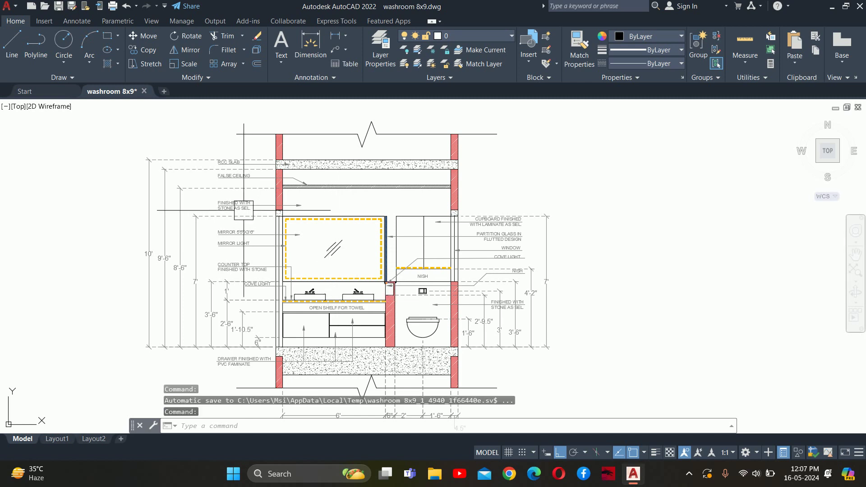
{"action": "scroll", "coordinate": [554, 247], "scroll_direction": "down", "scroll_amount": 5}
{"action": "scroll", "coordinate": [504, 280], "scroll_direction": "up", "scroll_amount": 2}
{"action": "scroll", "coordinate": [504, 280], "scroll_direction": "up", "scroll_amount": 8}
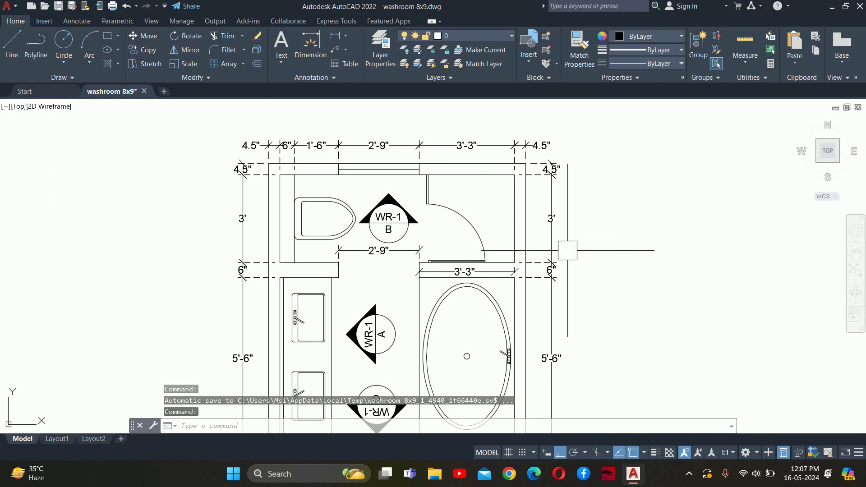
{"action": "scroll", "coordinate": [542, 286], "scroll_direction": "down", "scroll_amount": 6}
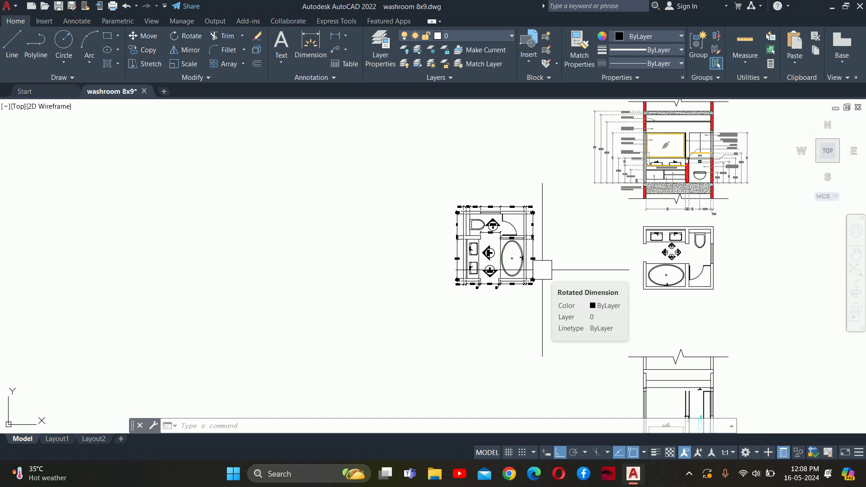
Pan and zoom until the vanity and door-wall elevations fill the view below the plans.
{"action": "scroll", "coordinate": [543, 270], "scroll_direction": "down", "scroll_amount": 3}
{"action": "key", "text": "Escape"}
{"action": "key", "text": "Escape"}
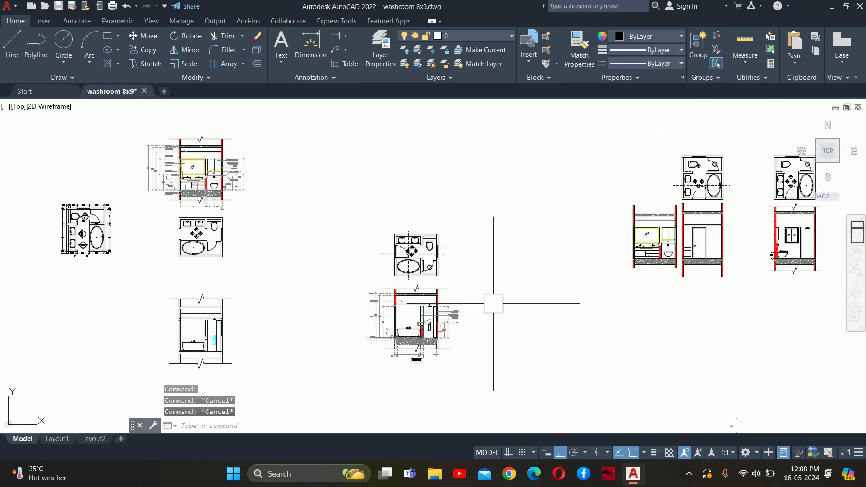
{"action": "middle_click_drag", "start_coordinate": [494, 303], "coordinate": [499, 309]}
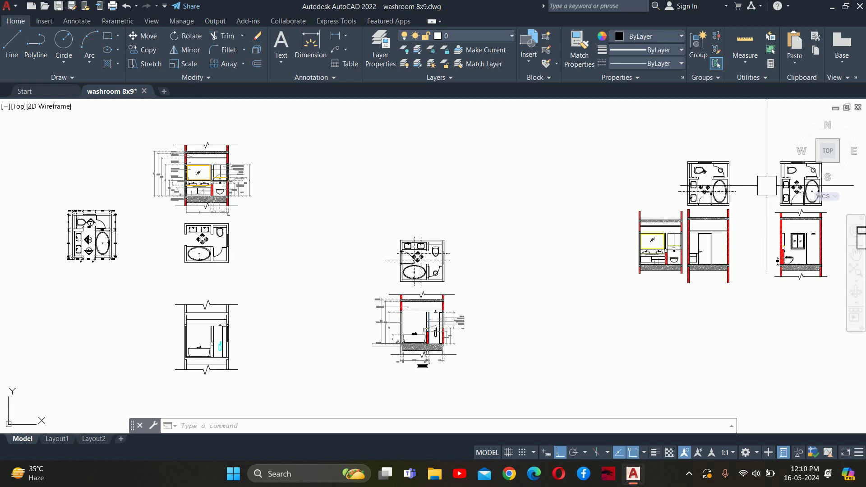
{"action": "scroll", "coordinate": [696, 248], "scroll_direction": "up", "scroll_amount": 5}
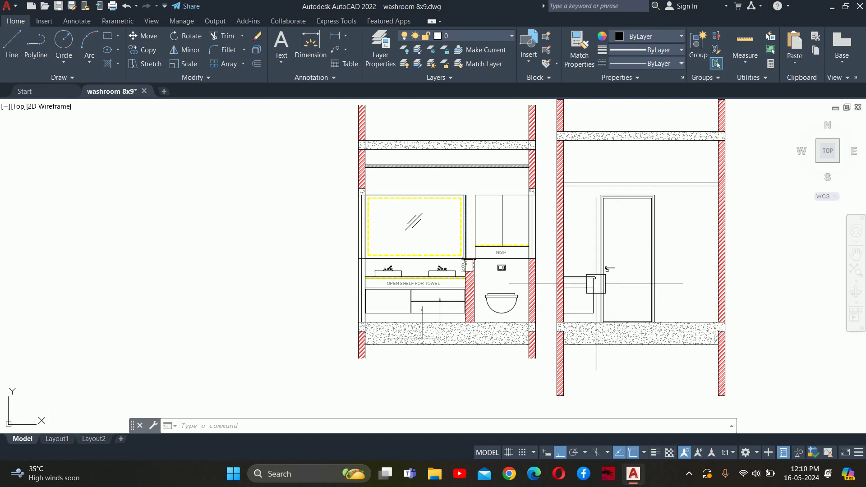
{"action": "scroll", "coordinate": [451, 271], "scroll_direction": "down", "scroll_amount": 5}
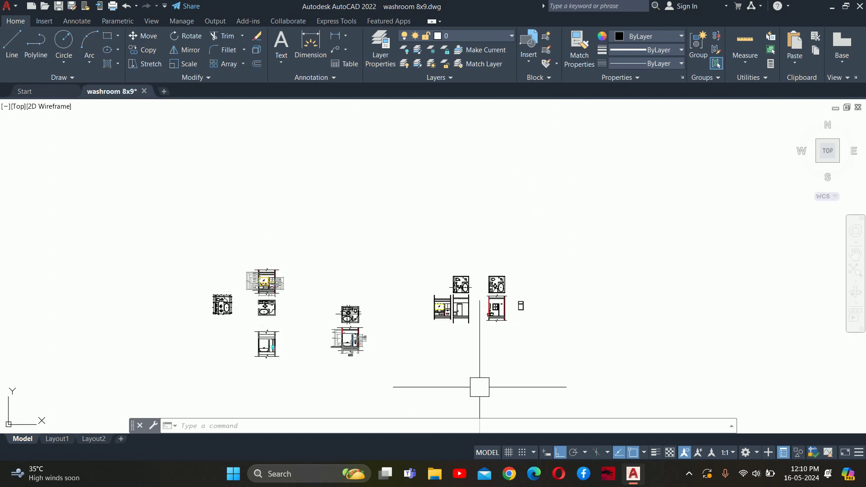
{"action": "scroll", "coordinate": [457, 322], "scroll_direction": "up", "scroll_amount": 6}
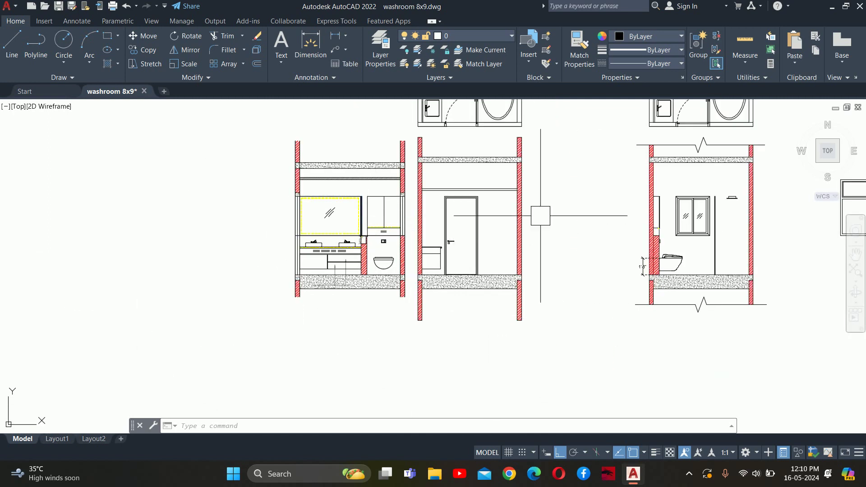
{"action": "middle_click_drag", "start_coordinate": [541, 215], "coordinate": [559, 353]}
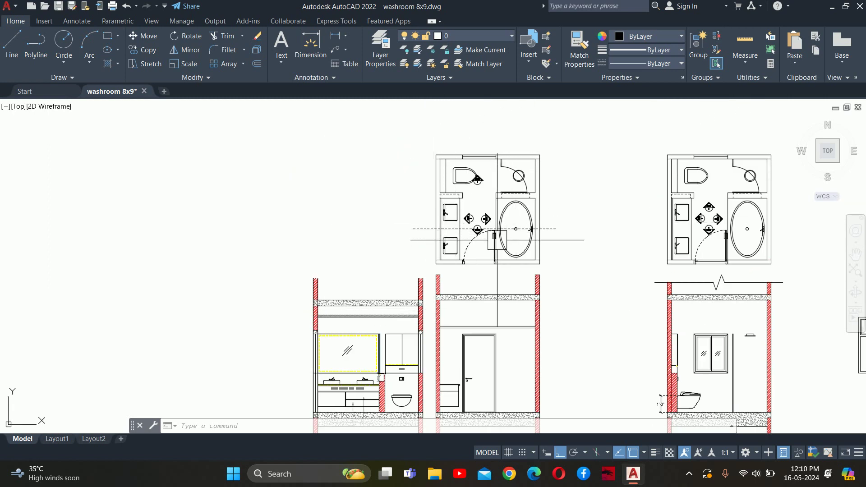
{"action": "middle_click_drag", "start_coordinate": [463, 360], "coordinate": [462, 284]}
{"action": "scroll", "coordinate": [480, 314], "scroll_direction": "up", "scroll_amount": 2}
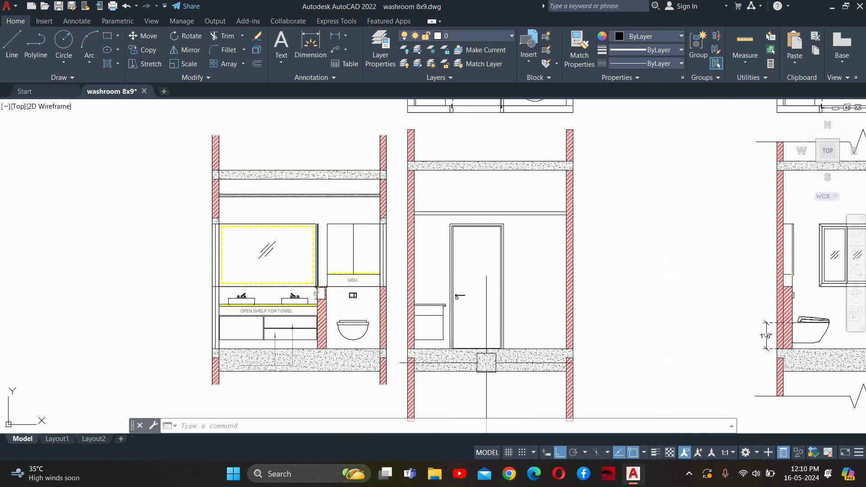
Place a vertical construction line (XL, Ver) through the washroom plan corner.
{"action": "scroll", "coordinate": [464, 298], "scroll_direction": "up", "scroll_amount": 4}
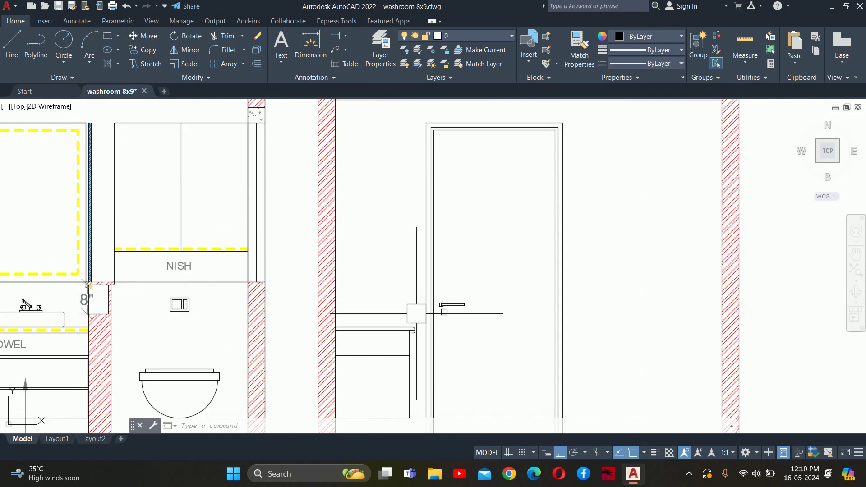
{"action": "middle_click_drag", "start_coordinate": [357, 318], "coordinate": [489, 236]}
{"action": "key", "text": "Escape"}
{"action": "key", "text": "Escape"}
{"action": "key", "text": "Escape"}
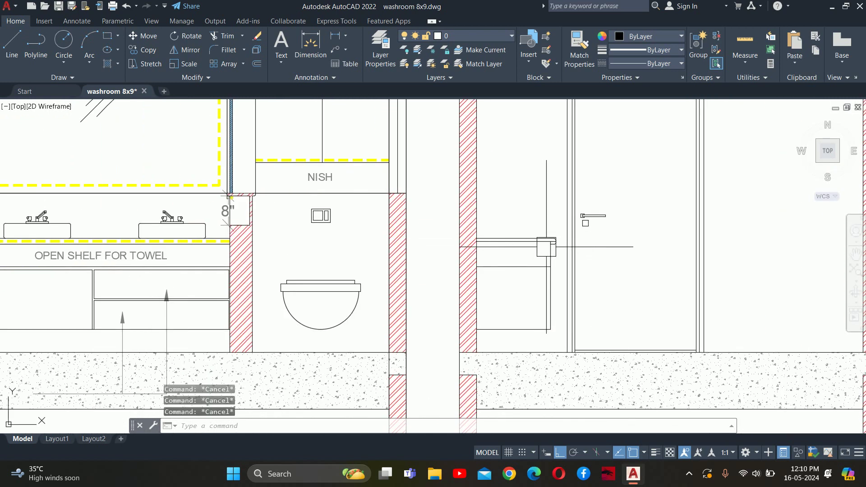
{"action": "scroll", "coordinate": [457, 365], "scroll_direction": "down", "scroll_amount": 4}
{"action": "type", "text": "xl"}
{"action": "key", "text": "Return"}
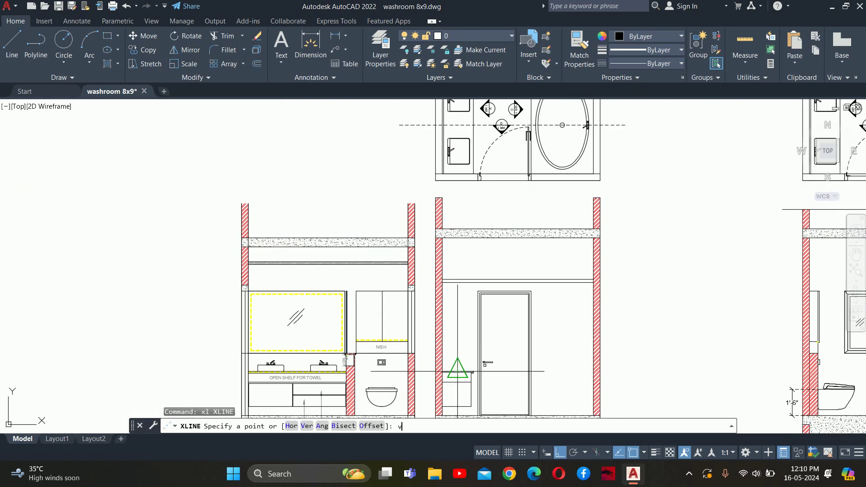
{"action": "type", "text": "v"}
{"action": "key", "text": "Return"}
{"action": "scroll", "coordinate": [446, 325], "scroll_direction": "down", "scroll_amount": 2}
{"action": "scroll", "coordinate": [439, 263], "scroll_direction": "up", "scroll_amount": 5}
{"action": "scroll", "coordinate": [438, 262], "scroll_direction": "up", "scroll_amount": 3}
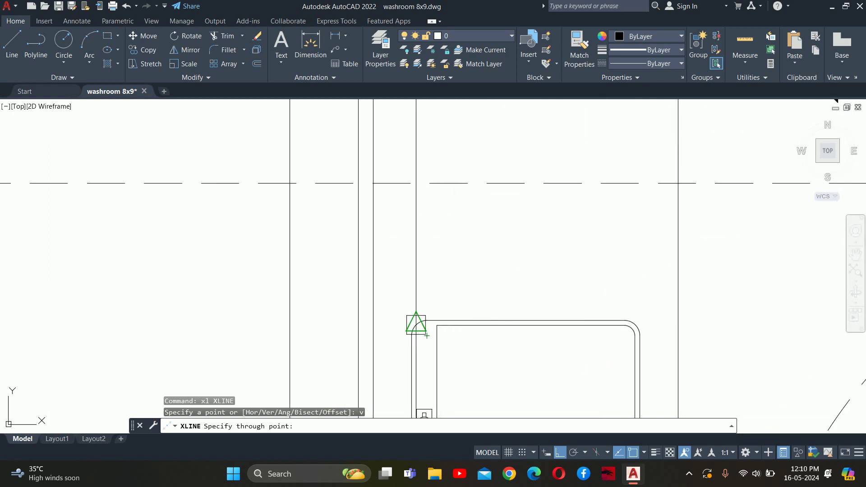
{"action": "left_click", "coordinate": [411, 334]}
{"action": "key", "text": "Escape"}
{"action": "key", "text": "Escape"}
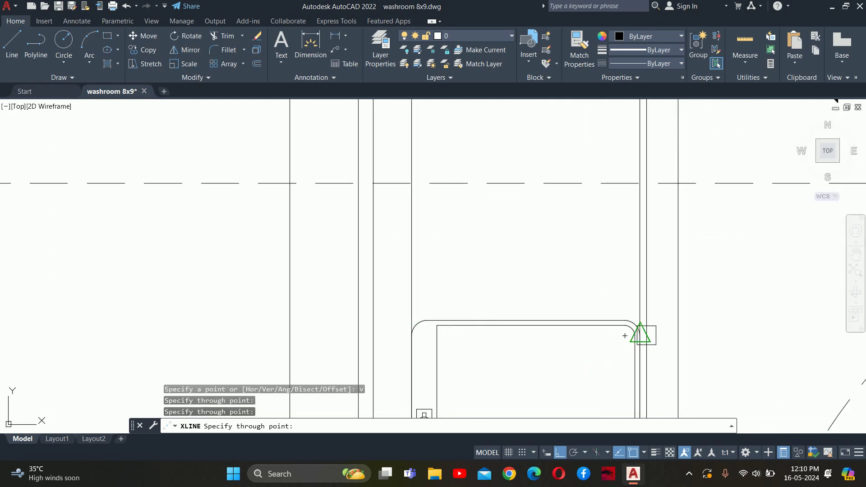
Bring the door elevation into view and abandon a started offset.
{"action": "scroll", "coordinate": [636, 333], "scroll_direction": "down", "scroll_amount": 4}
{"action": "scroll", "coordinate": [314, 336], "scroll_direction": "up", "scroll_amount": 3}
{"action": "key", "text": "Escape"}
{"action": "key", "text": "Escape"}
{"action": "middle_click_drag", "start_coordinate": [451, 361], "coordinate": [415, 248]}
{"action": "scroll", "coordinate": [441, 201], "scroll_direction": "up", "scroll_amount": 4}
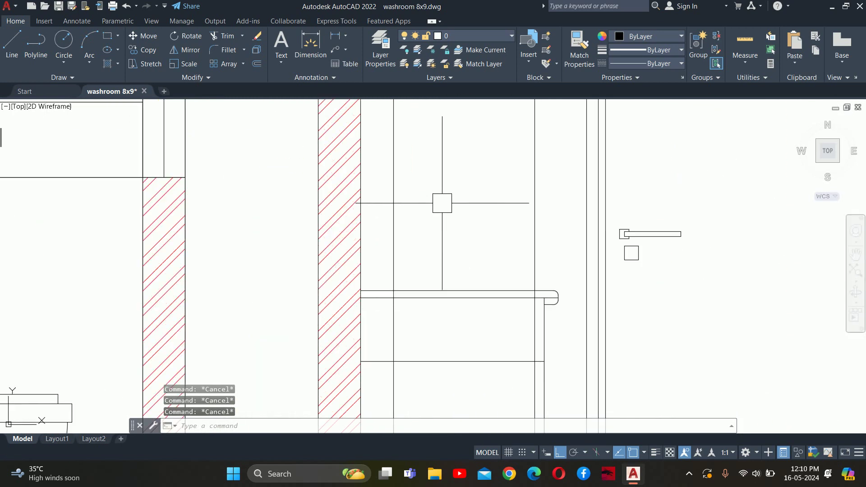
{"action": "middle_click_drag", "start_coordinate": [448, 212], "coordinate": [456, 263]}
{"action": "type", "text": "o"}
{"action": "key", "text": "Return"}
{"action": "key", "text": "Escape"}
Start a line at the sink's corner, then cancel it unfinished.
{"action": "scroll", "coordinate": [456, 263], "scroll_direction": "down", "scroll_amount": 4}
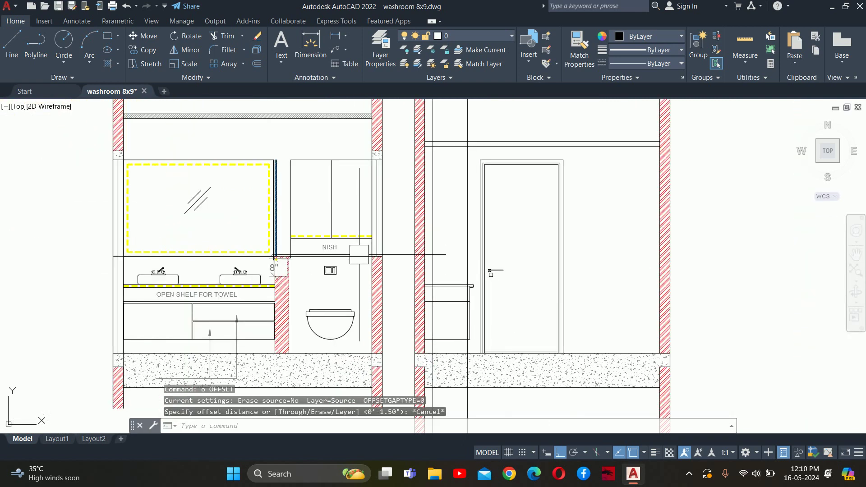
{"action": "type", "text": "1"}
{"action": "key", "text": "Return"}
{"action": "scroll", "coordinate": [183, 280], "scroll_direction": "up", "scroll_amount": 5}
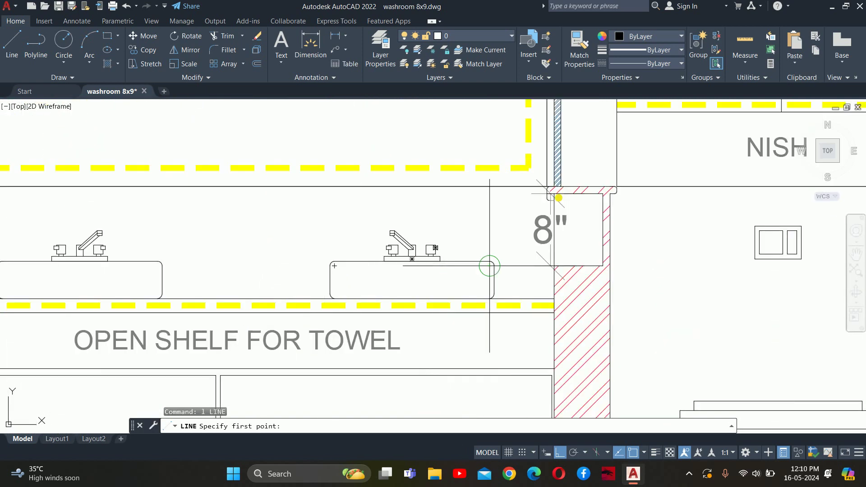
{"action": "left_click", "coordinate": [490, 265]}
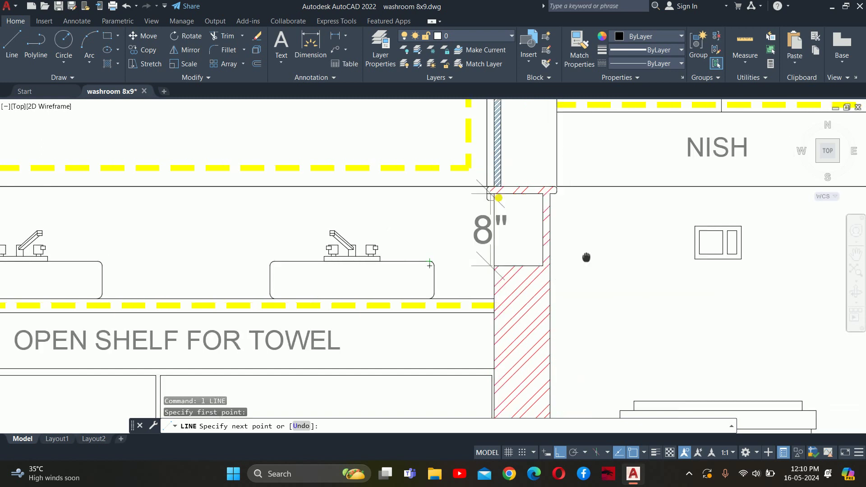
{"action": "middle_click_drag", "start_coordinate": [610, 255], "coordinate": [316, 245]}
{"action": "scroll", "coordinate": [458, 238], "scroll_direction": "up", "scroll_amount": 3}
{"action": "key", "text": "Escape"}
{"action": "key", "text": "Escape"}
{"action": "key", "text": "Escape"}
{"action": "scroll", "coordinate": [438, 269], "scroll_direction": "up", "scroll_amount": 3}
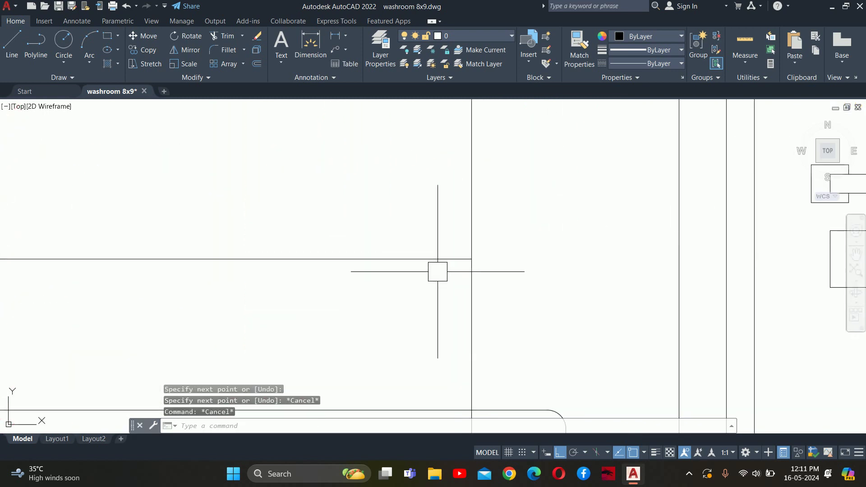
{"action": "middle_click_drag", "start_coordinate": [437, 269], "coordinate": [484, 304]}
Trim the horizontal and vertical construction lines at the wall corner.
{"action": "type", "text": "tr"}
{"action": "key", "text": "Return"}
{"action": "mouse_move", "coordinate": [74, 270]}
{"action": "middle_mouse_down"}
{"action": "mouse_move", "coordinate": [284, 277]}
{"action": "mouse_move", "coordinate": [493, 249]}
{"action": "middle_mouse_up"}
{"action": "left_click", "coordinate": [128, 252]}
{"action": "left_click", "coordinate": [177, 209]}
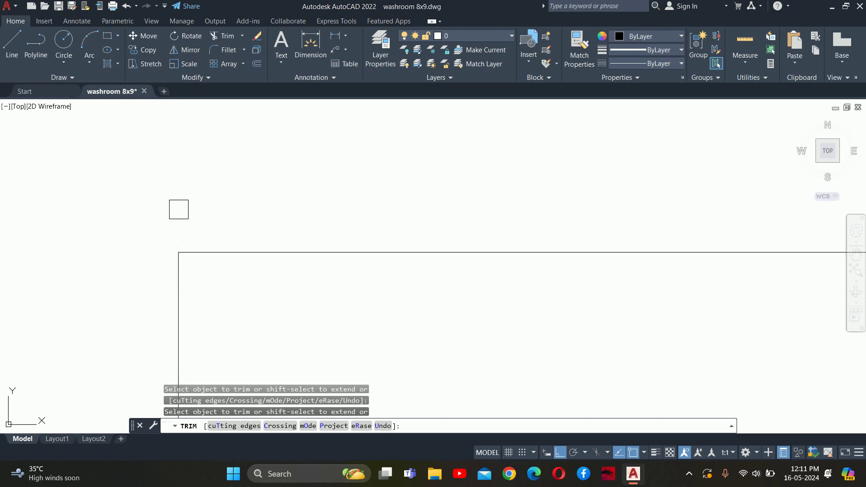
Fence-trim the remaining surplus xline segments above the corner beside the 8" wall.
{"action": "middle_click_drag", "start_coordinate": [530, 200], "coordinate": [3, 196]}
{"action": "left_click_drag", "start_coordinate": [545, 170], "coordinate": [464, 199]}
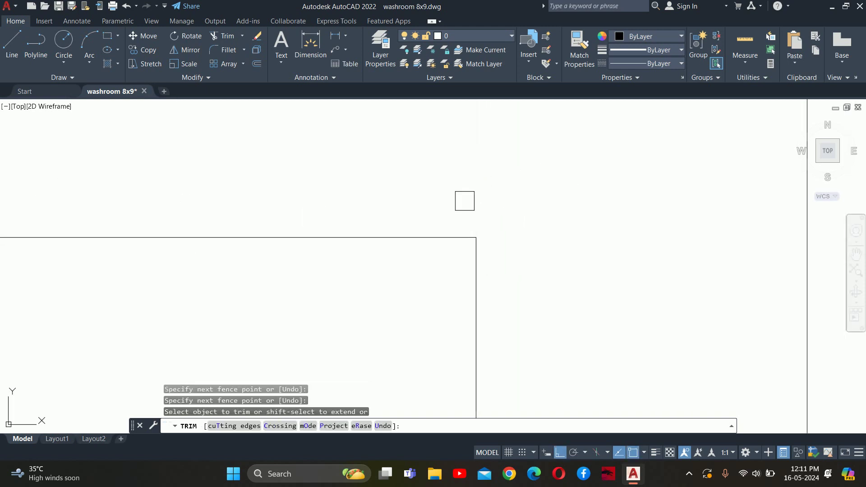
{"action": "middle_click_drag", "start_coordinate": [464, 199], "coordinate": [544, 262]}
{"action": "key", "text": "Return"}
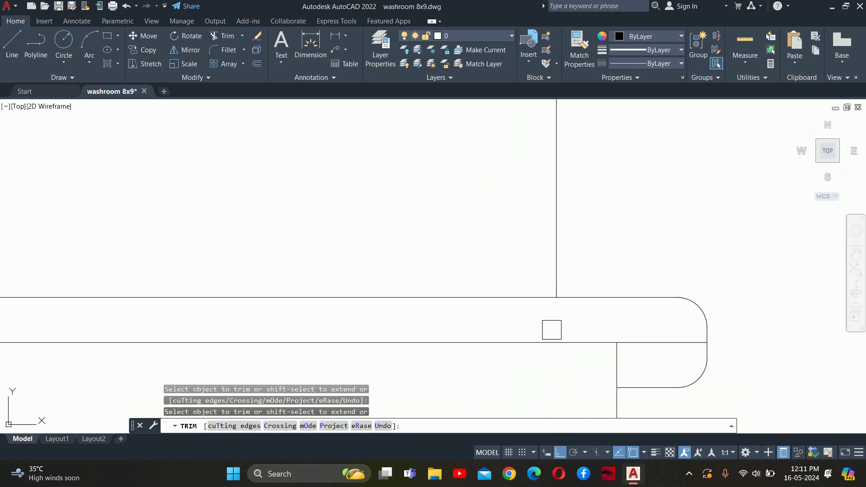
{"action": "middle_click_drag", "start_coordinate": [550, 329], "coordinate": [803, 293]}
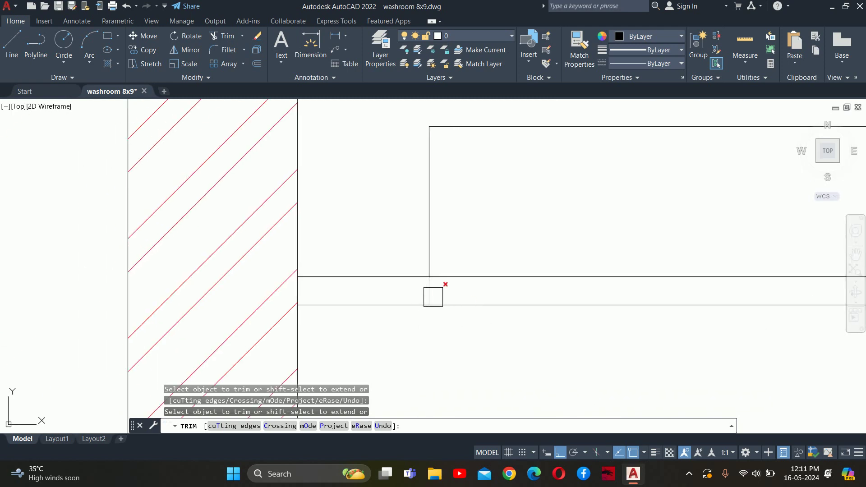
{"action": "key", "text": "Return"}
{"action": "scroll", "coordinate": [428, 294], "scroll_direction": "down", "scroll_amount": 2}
{"action": "scroll", "coordinate": [428, 294], "scroll_direction": "down", "scroll_amount": 2}
{"action": "scroll", "coordinate": [380, 296], "scroll_direction": "down", "scroll_amount": 3}
Set the fillet radius to 0.5.
{"action": "scroll", "coordinate": [428, 323], "scroll_direction": "down", "scroll_amount": 2}
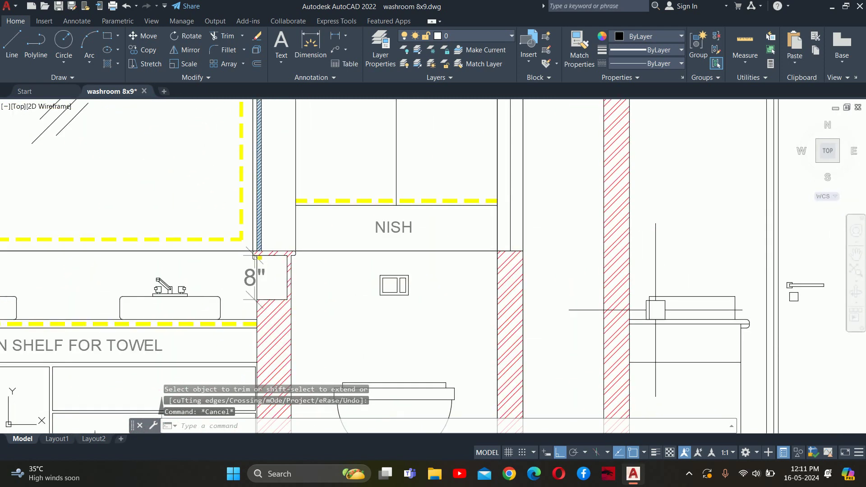
{"action": "scroll", "coordinate": [661, 313], "scroll_direction": "down", "scroll_amount": 1}
{"action": "key", "text": "Escape"}
{"action": "key", "text": "Escape"}
{"action": "scroll", "coordinate": [490, 291], "scroll_direction": "up", "scroll_amount": 4}
{"action": "type", "text": "f"}
{"action": "key", "text": "Return"}
{"action": "type", "text": "r"}
{"action": "key", "text": "Return"}
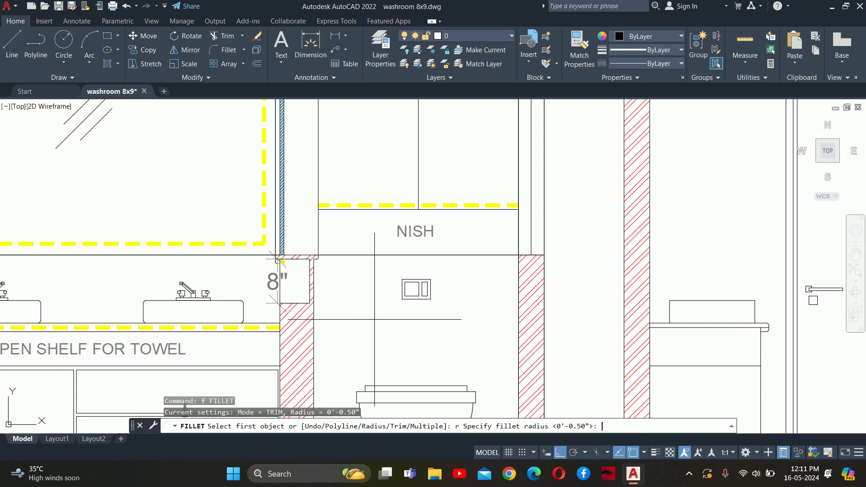
{"action": "key", "text": "Return"}
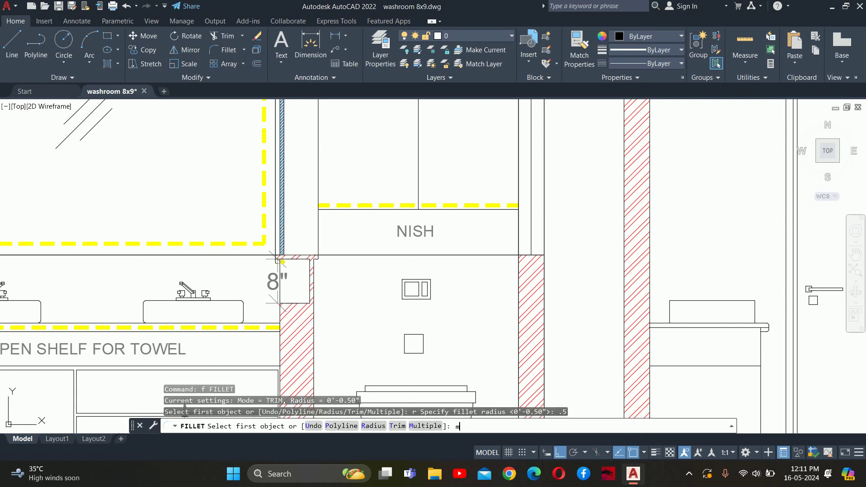
{"action": "type", "text": "m"}
{"action": "key", "text": "Return"}
Fillet all four corners of the basin rectangle on the vanity counter.
{"action": "scroll", "coordinate": [277, 260], "scroll_direction": "down", "scroll_amount": 4}
{"action": "scroll", "coordinate": [812, 343], "scroll_direction": "up", "scroll_amount": 5}
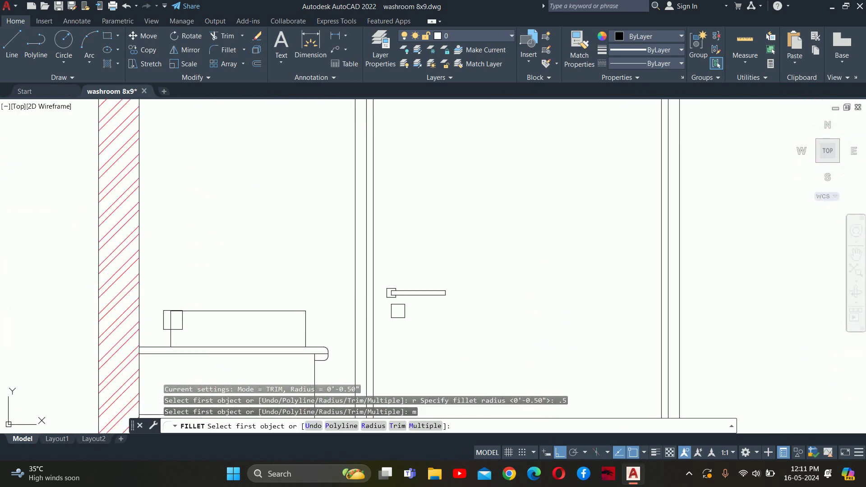
{"action": "left_click", "coordinate": [201, 312]}
{"action": "left_click", "coordinate": [171, 323]}
{"action": "left_click", "coordinate": [300, 312]}
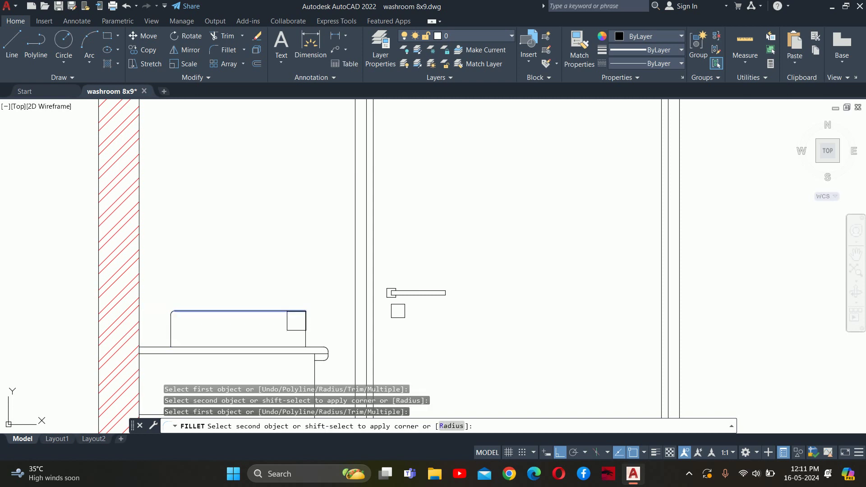
{"action": "left_click", "coordinate": [305, 334]}
{"action": "scroll", "coordinate": [305, 334], "scroll_direction": "up", "scroll_amount": 4}
{"action": "left_click", "coordinate": [318, 343]}
{"action": "middle_click_drag", "start_coordinate": [318, 343], "coordinate": [381, 268]}
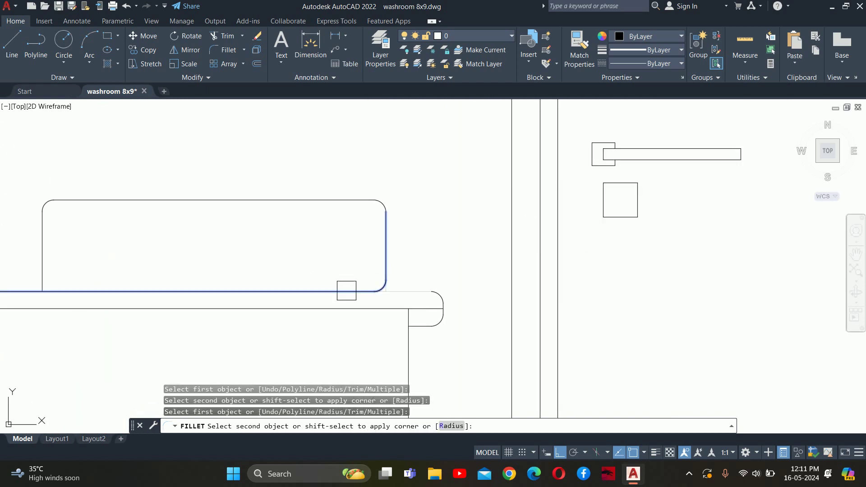
{"action": "middle_click_drag", "start_coordinate": [175, 298], "coordinate": [460, 304]}
{"action": "left_click", "coordinate": [328, 279]}
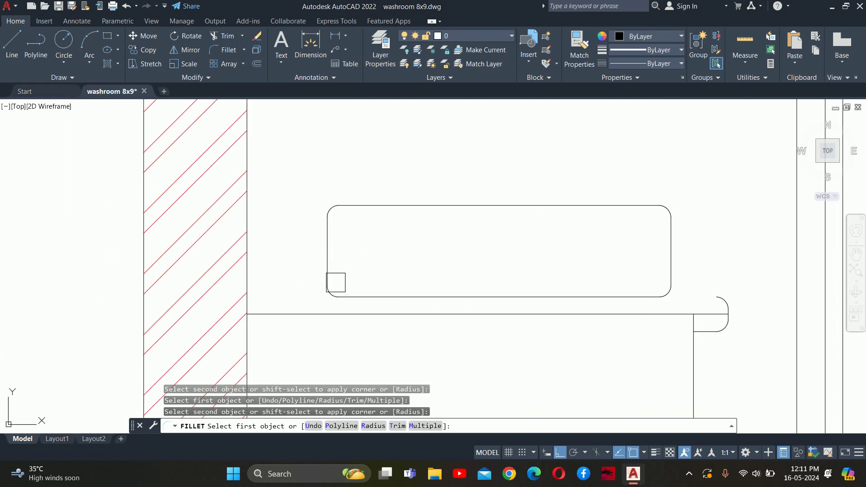
{"action": "key", "text": "Escape"}
Attempt an extend, cancel it, and pan out to view more of the elevation.
{"action": "type", "text": "ex"}
{"action": "key", "text": "Return"}
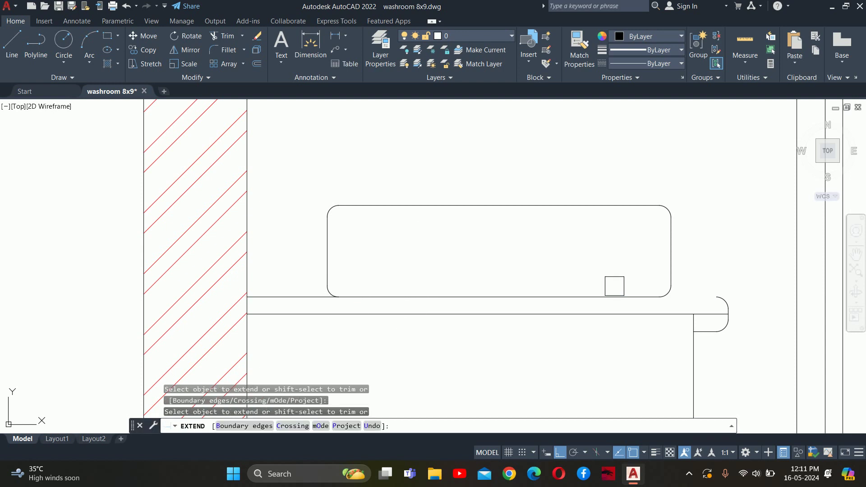
{"action": "left_click", "coordinate": [611, 292]}
{"action": "key", "text": "Escape"}
{"action": "scroll", "coordinate": [560, 251], "scroll_direction": "down", "scroll_amount": 5}
{"action": "middle_click_drag", "start_coordinate": [561, 251], "coordinate": [489, 269]}
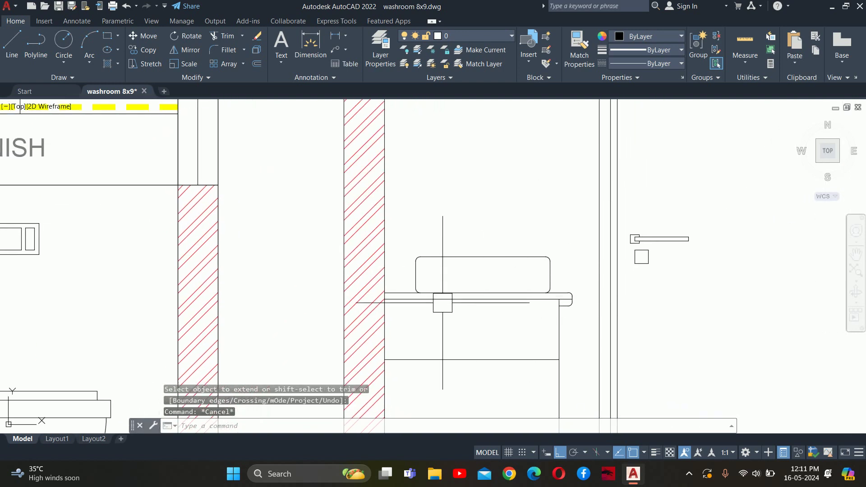
{"action": "key", "text": "Escape"}
{"action": "key", "text": "Escape"}
{"action": "type", "text": "l"}
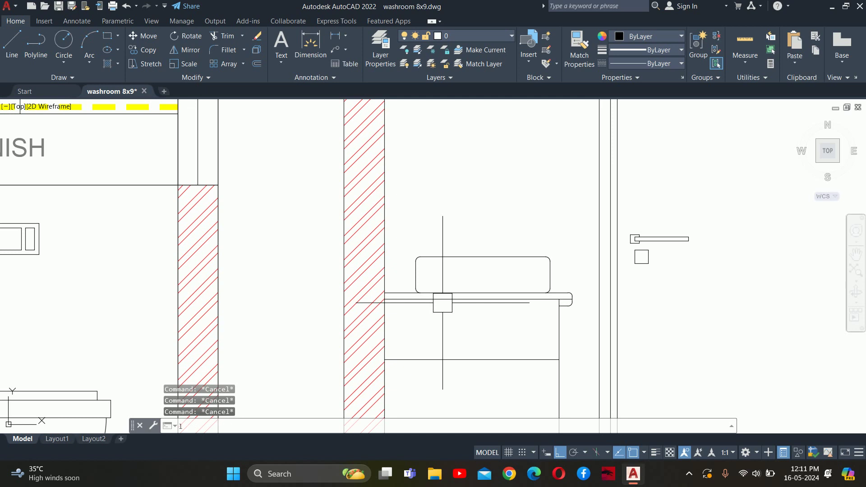
{"action": "key", "text": "Return"}
{"action": "scroll", "coordinate": [424, 261], "scroll_direction": "up", "scroll_amount": 2}
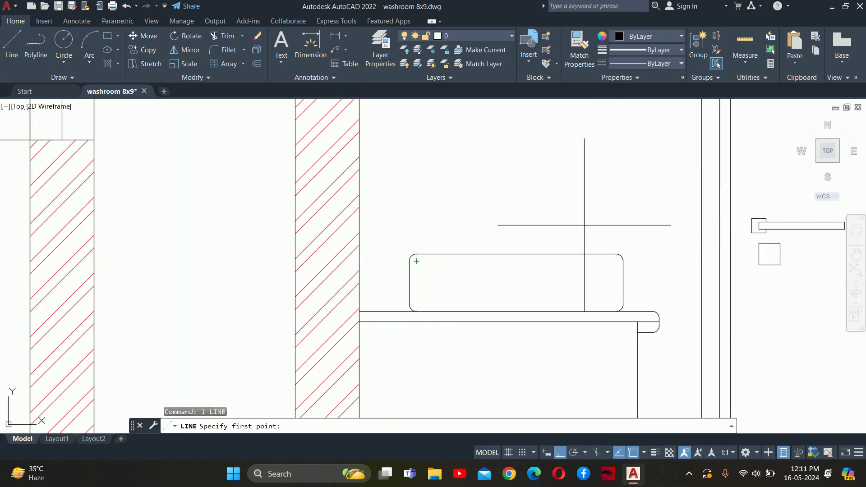
Draw a 4-inch vertical line up from the basin's top-left corner.
{"action": "scroll", "coordinate": [585, 225], "scroll_direction": "down", "scroll_amount": 3}
{"action": "scroll", "coordinate": [483, 243], "scroll_direction": "down", "scroll_amount": 3}
{"action": "scroll", "coordinate": [496, 234], "scroll_direction": "up", "scroll_amount": 4}
{"action": "key", "text": "Escape"}
{"action": "key", "text": "Escape"}
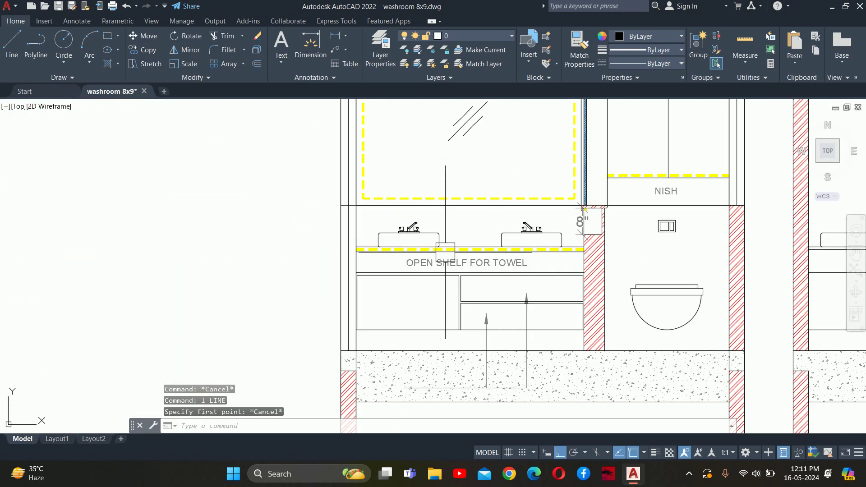
{"action": "scroll", "coordinate": [586, 225], "scroll_direction": "up", "scroll_amount": 3}
{"action": "middle_click_drag", "start_coordinate": [640, 229], "coordinate": [379, 275]}
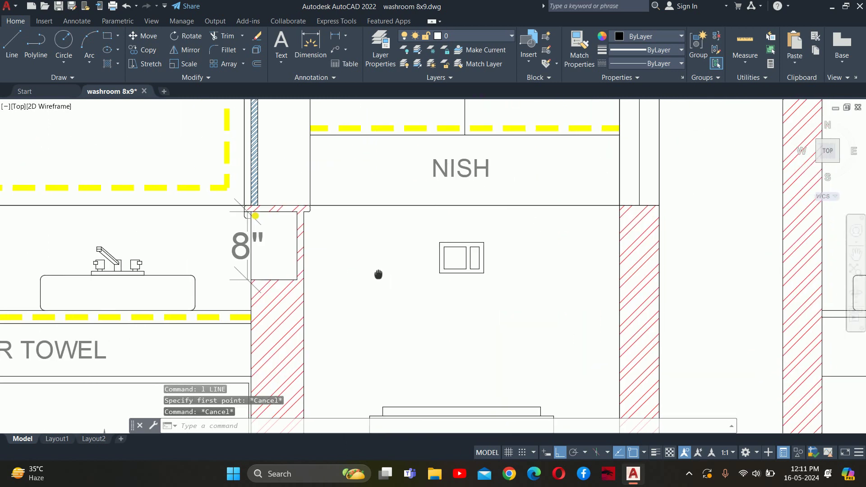
{"action": "scroll", "coordinate": [458, 243], "scroll_direction": "down", "scroll_amount": 5}
{"action": "scroll", "coordinate": [570, 232], "scroll_direction": "up", "scroll_amount": 6}
{"action": "middle_click_drag", "start_coordinate": [552, 313], "coordinate": [494, 362]}
{"action": "type", "text": "l"}
{"action": "key", "text": "Return"}
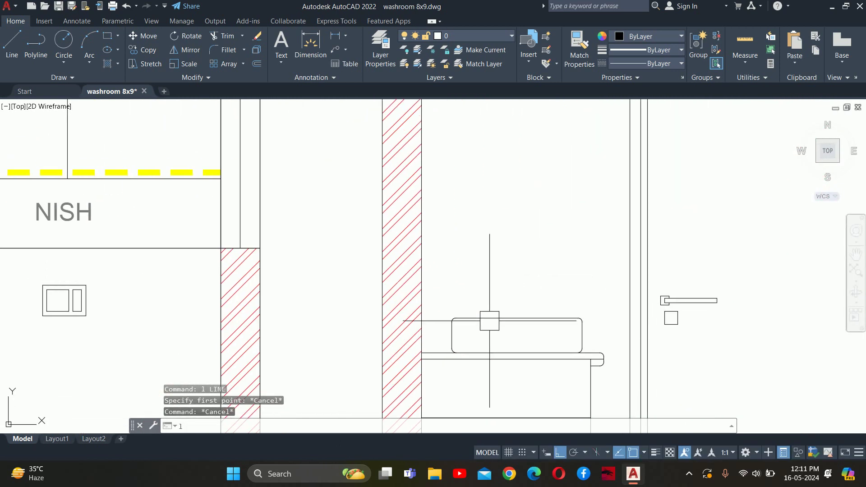
{"action": "scroll", "coordinate": [484, 322], "scroll_direction": "up", "scroll_amount": 6}
{"action": "left_click", "coordinate": [364, 312]}
{"action": "scroll", "coordinate": [399, 194], "scroll_direction": "down", "scroll_amount": 5}
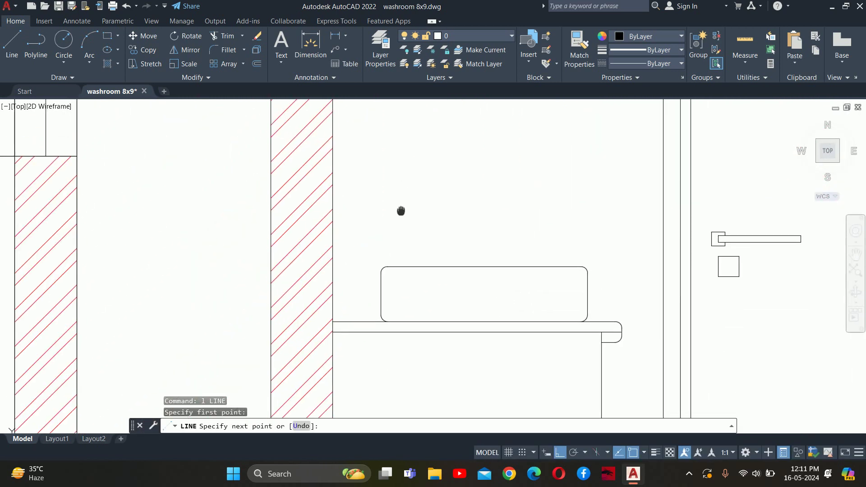
{"action": "type", "text": "4"}
{"action": "key", "text": "Return"}
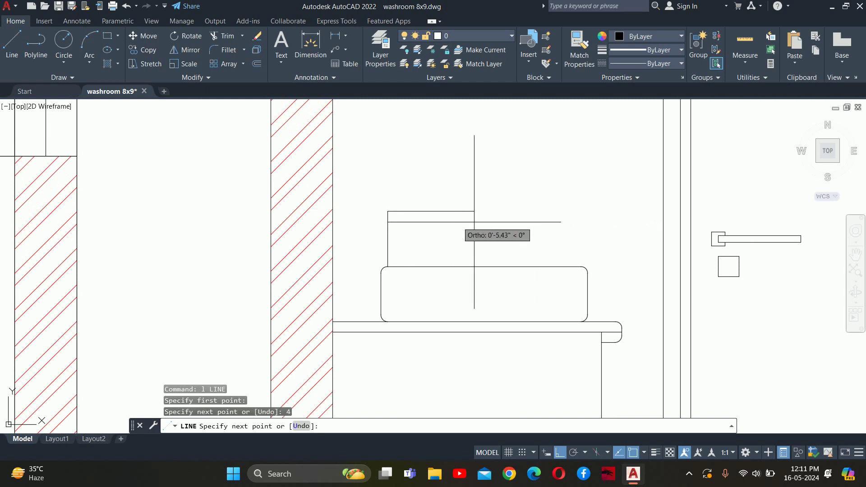
{"action": "key", "text": "Escape"}
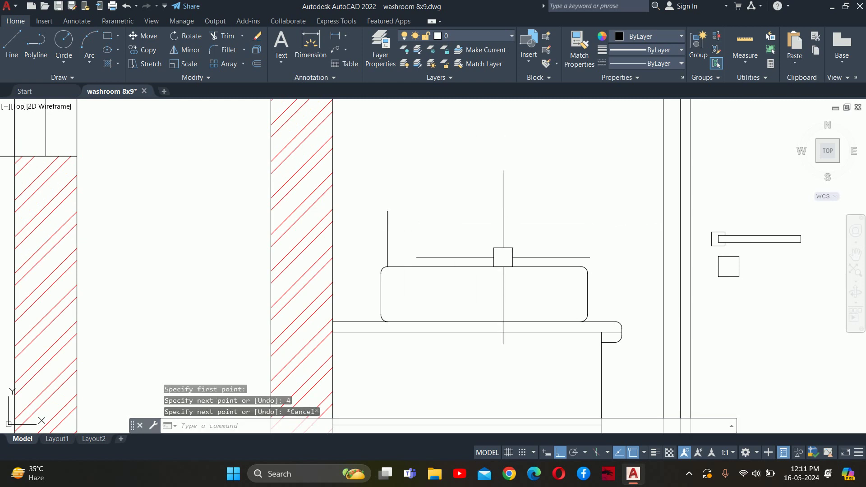
Draw a circle above the basin and change its radius from 5 to 3 in Quick Properties.
{"action": "middle_click_drag", "start_coordinate": [447, 236], "coordinate": [469, 259]}
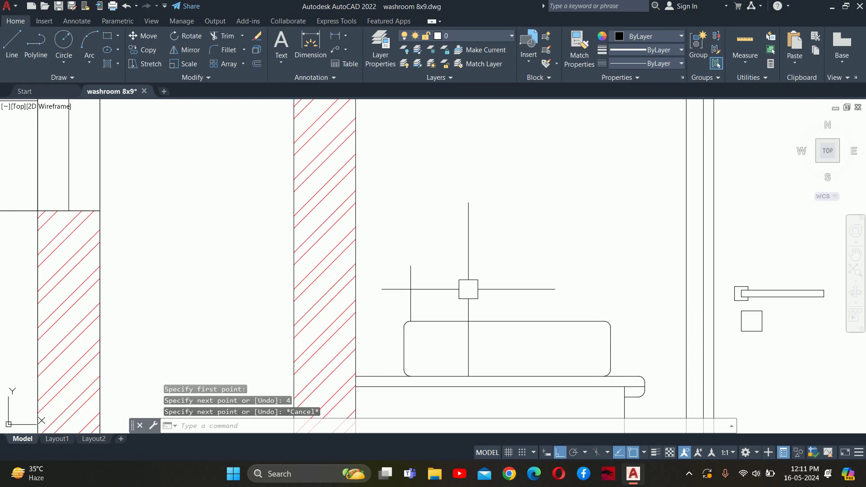
{"action": "type", "text": "c"}
{"action": "key", "text": "Return"}
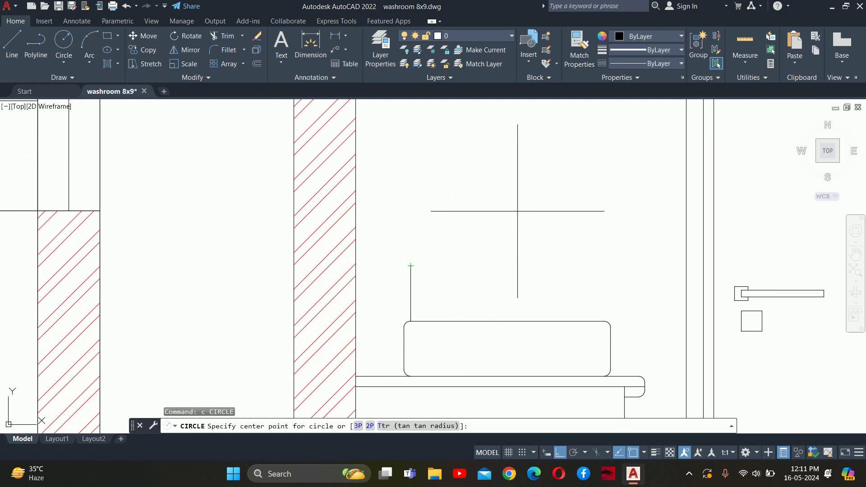
{"action": "left_click", "coordinate": [524, 222]}
{"action": "type", "text": "5"}
{"action": "key", "text": "Return"}
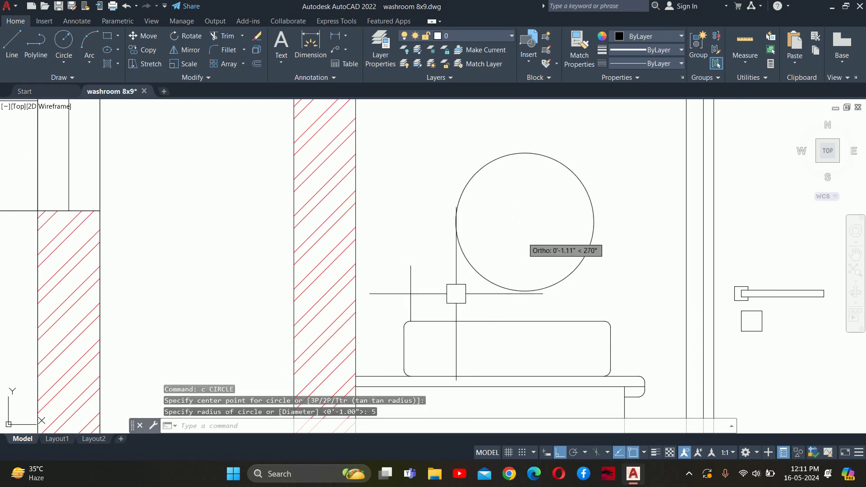
{"action": "key", "text": "Escape"}
{"action": "key", "text": "Escape"}
{"action": "left_click", "coordinate": [539, 261]}
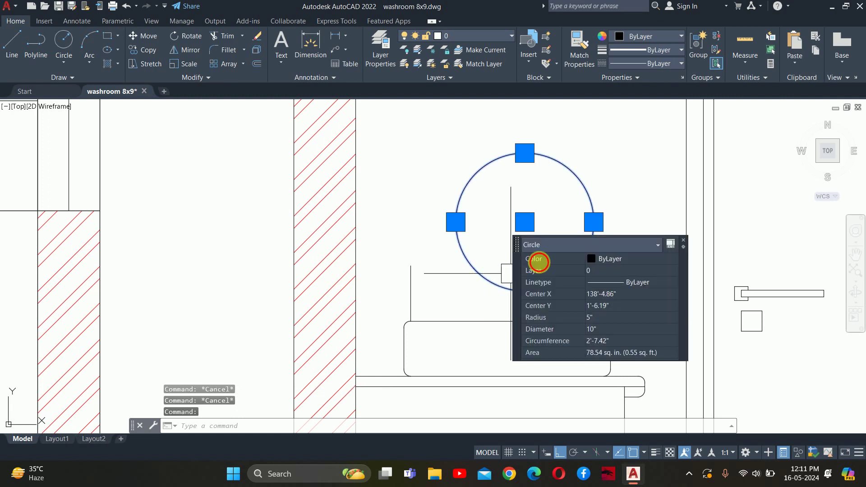
{"action": "left_click", "coordinate": [601, 320]}
{"action": "type", "text": "3"}
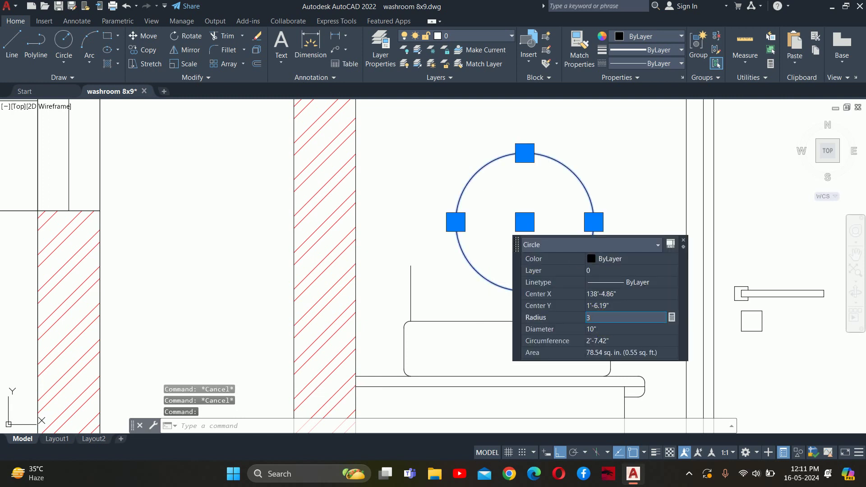
{"action": "key", "text": "Return"}
{"action": "key", "text": "Escape"}
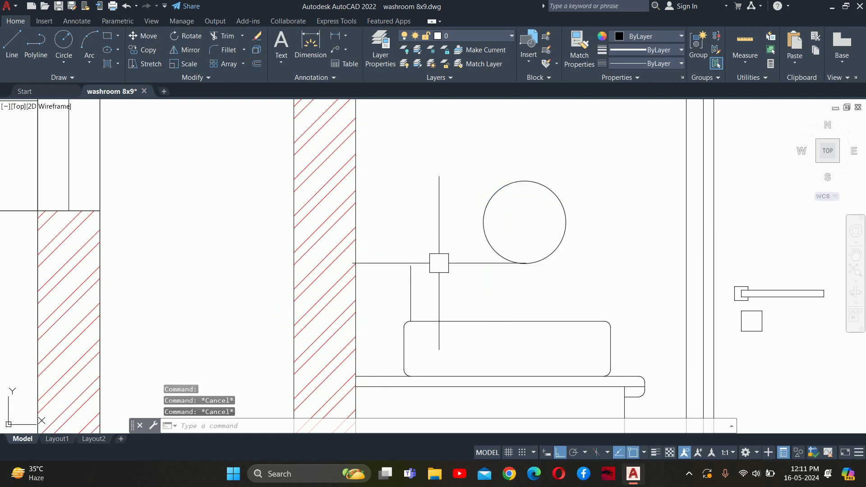
Move the circle by its left quadrant onto the top of the upright line.
{"action": "type", "text": "m"}
{"action": "key", "text": "Return"}
{"action": "left_click", "coordinate": [493, 251]}
{"action": "key", "text": "Return"}
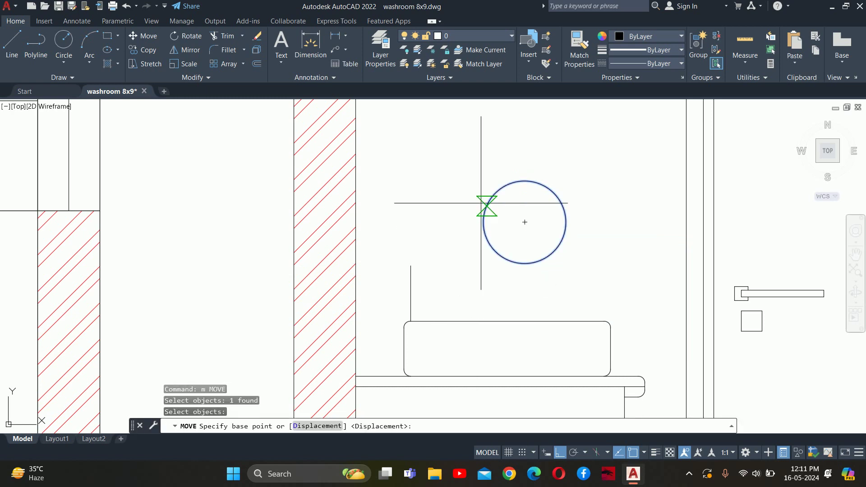
{"action": "left_click", "coordinate": [483, 222]}
{"action": "left_click", "coordinate": [410, 266]}
{"action": "key", "text": "Escape"}
{"action": "key", "text": "Escape"}
{"action": "middle_click_drag", "start_coordinate": [479, 272], "coordinate": [464, 256]}
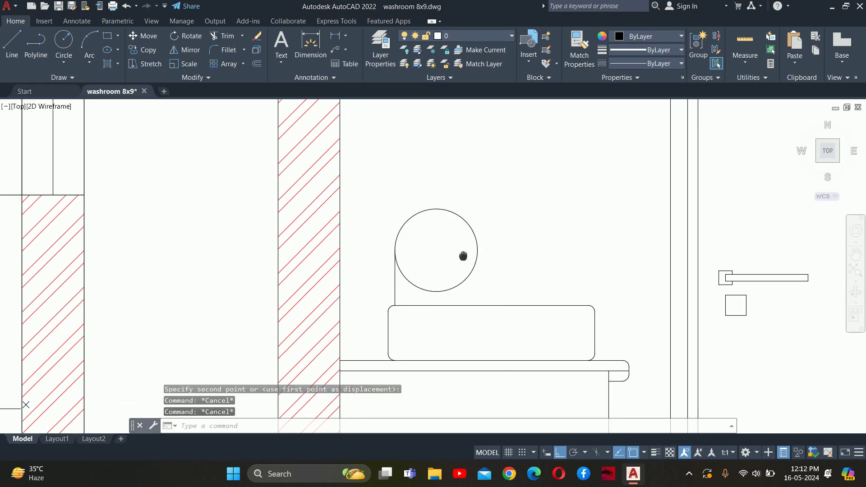
Draw a radius line in the circle and trim away its lower right part.
{"action": "type", "text": "l"}
{"action": "key", "text": "Return"}
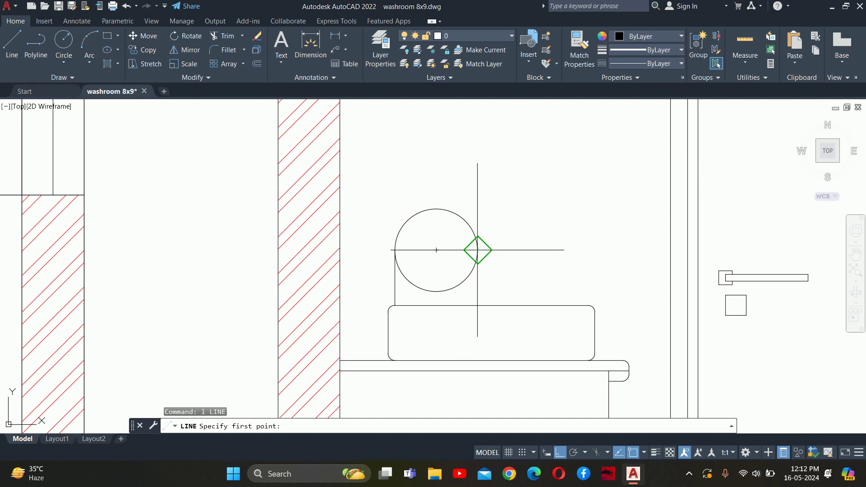
{"action": "left_click", "coordinate": [470, 246]}
{"action": "left_click", "coordinate": [471, 227]}
{"action": "key", "text": "Escape"}
{"action": "key", "text": "Escape"}
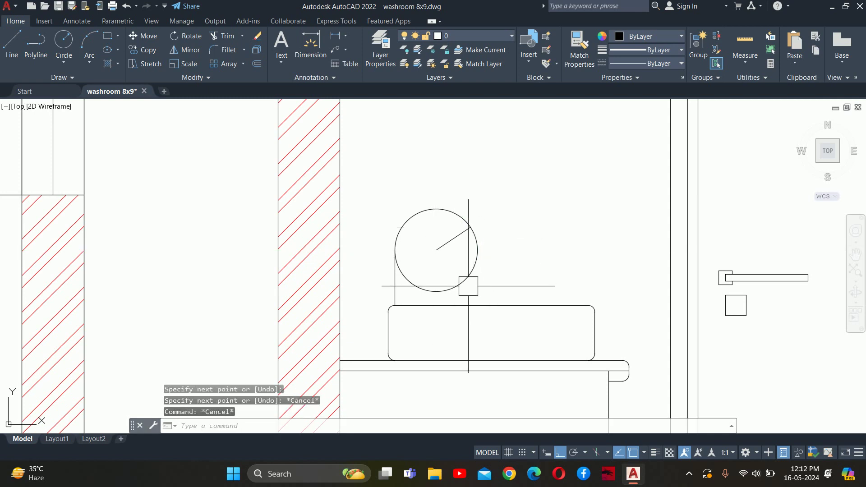
{"action": "type", "text": "tr"}
{"action": "key", "text": "Return"}
{"action": "left_click", "coordinate": [480, 257]}
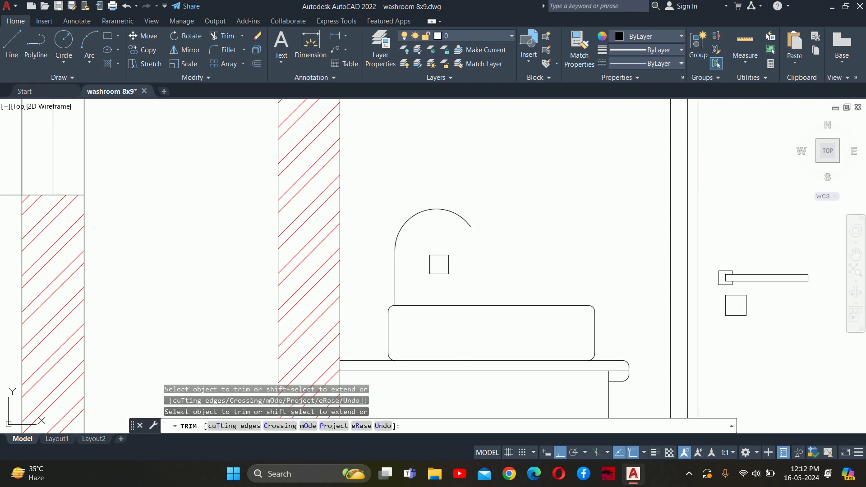
Join the arc and the upright line into one polyline.
{"action": "key", "text": "Escape"}
{"action": "key", "text": "Escape"}
{"action": "key", "text": "Escape"}
{"action": "scroll", "coordinate": [430, 271], "scroll_direction": "down", "scroll_amount": 2}
{"action": "type", "text": "j"}
{"action": "key", "text": "Return"}
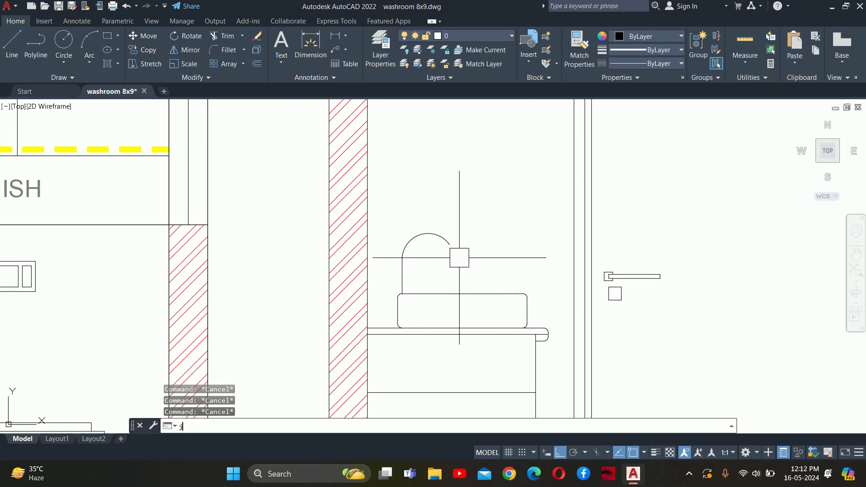
{"action": "left_click", "coordinate": [427, 234]}
{"action": "left_click", "coordinate": [402, 270]}
{"action": "key", "text": "Return"}
{"action": "key", "text": "Escape"}
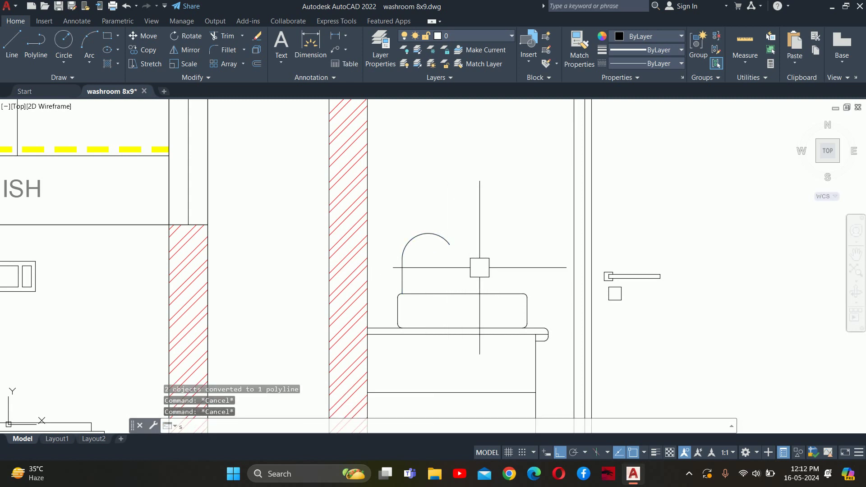
Try stretching the spout's arc end with a crossing window, then cancel.
{"action": "type", "text": "s"}
{"action": "key", "text": "Return"}
{"action": "left_click", "coordinate": [496, 251]}
{"action": "left_click", "coordinate": [386, 203]}
{"action": "key", "text": "Return"}
{"action": "left_click", "coordinate": [550, 236]}
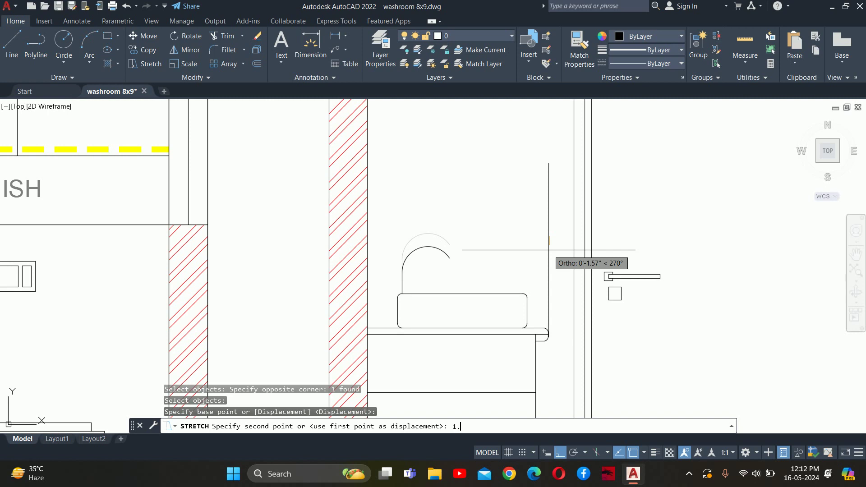
{"action": "key", "text": "Escape"}
{"action": "key", "text": "Escape"}
{"action": "key", "text": "Escape"}
{"action": "scroll", "coordinate": [406, 270], "scroll_direction": "up", "scroll_amount": 2}
Move the arc 1 unit to the right.
{"action": "type", "text": "m"}
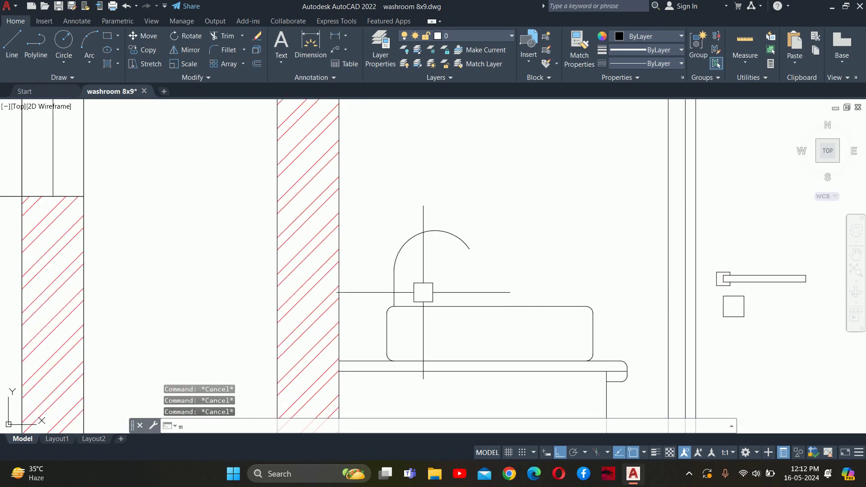
{"action": "key", "text": "Return"}
{"action": "left_click", "coordinate": [460, 239]}
{"action": "key", "text": "Return"}
{"action": "left_click", "coordinate": [563, 199]}
{"action": "type", "text": "1"}
{"action": "key", "text": "Return"}
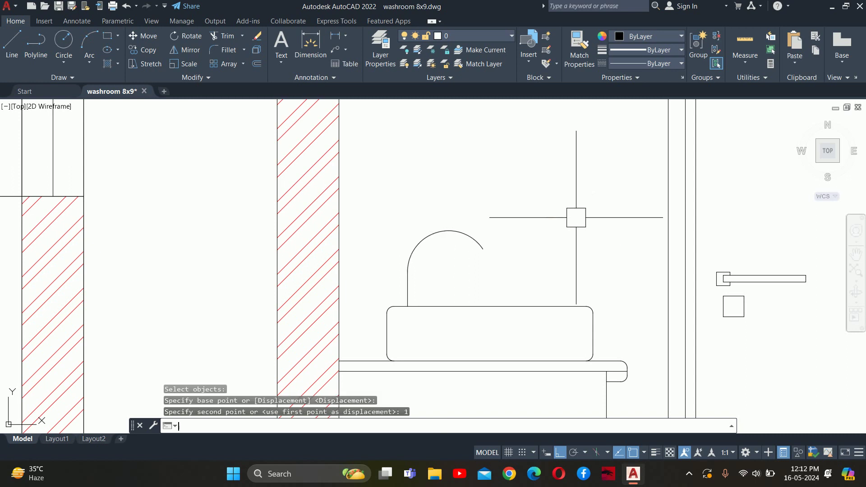
Offset the arc 0.5 to its inner side for a double-walled spout.
{"action": "key", "text": "Return"}
{"action": "type", "text": "."}
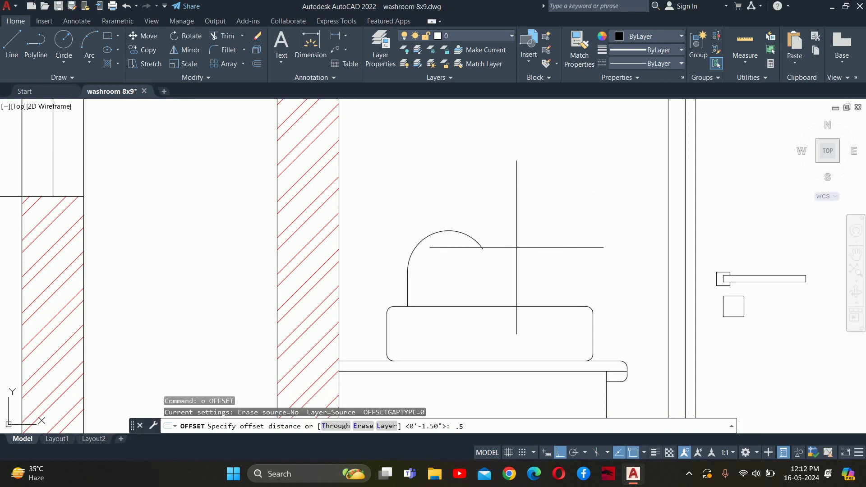
{"action": "key", "text": "Return"}
{"action": "left_click", "coordinate": [456, 232]}
{"action": "left_click", "coordinate": [441, 251]}
{"action": "key", "text": "Escape"}
{"action": "key", "text": "Escape"}
{"action": "scroll", "coordinate": [509, 247], "scroll_direction": "up", "scroll_amount": 4}
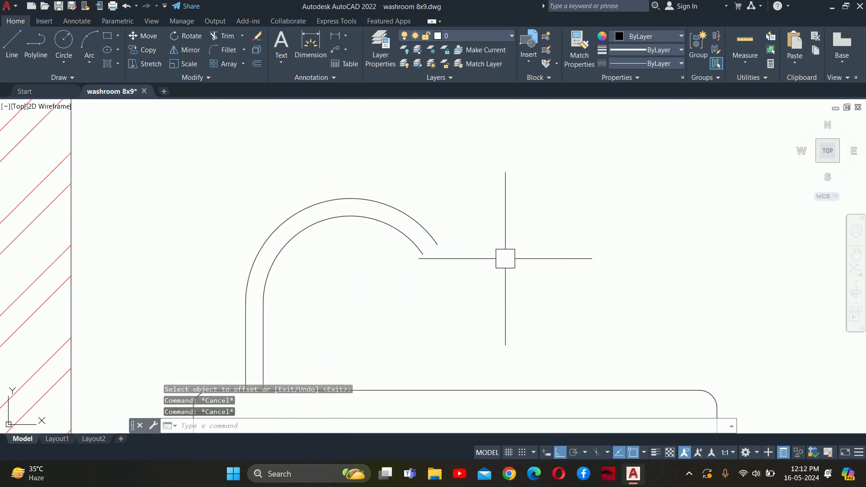
Draw a small ellipse spanning the two arc ends, with Ortho turned off.
{"action": "type", "text": "l"}
{"action": "key", "text": "Return"}
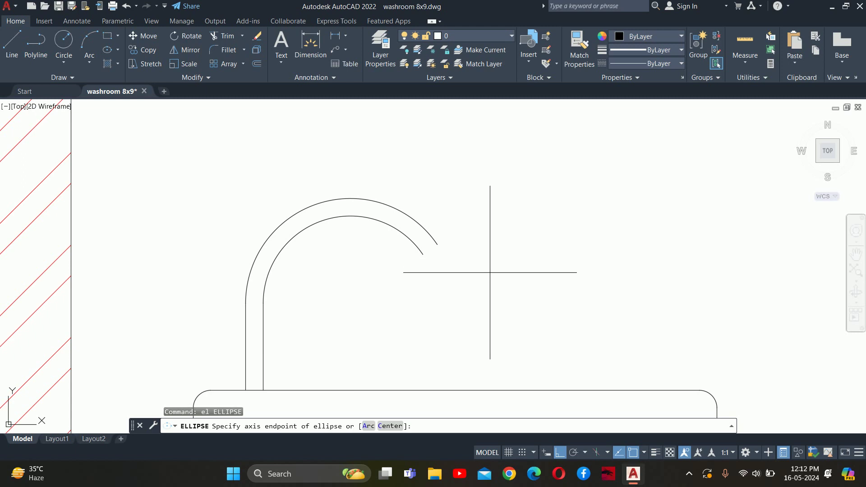
{"action": "scroll", "coordinate": [490, 273], "scroll_direction": "up", "scroll_amount": 2}
{"action": "left_click", "coordinate": [429, 247]}
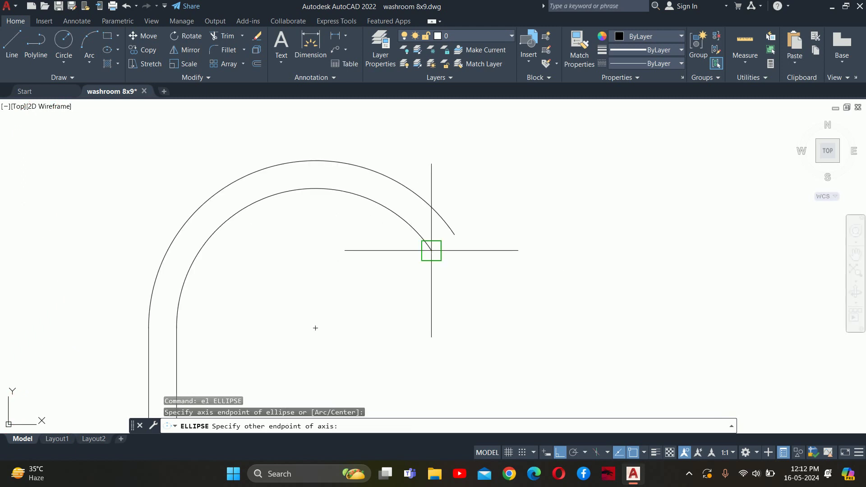
{"action": "left_click", "coordinate": [454, 234]}
{"action": "scroll", "coordinate": [446, 216], "scroll_direction": "up", "scroll_amount": 2}
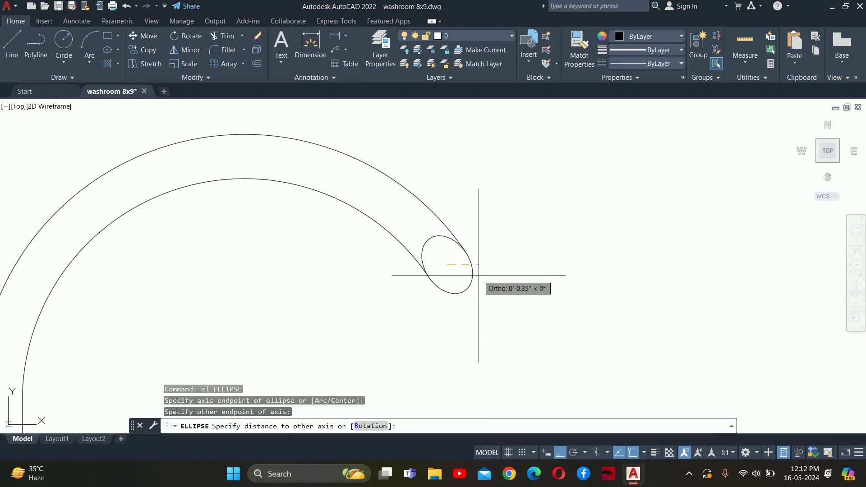
{"action": "left_click", "coordinate": [560, 453]}
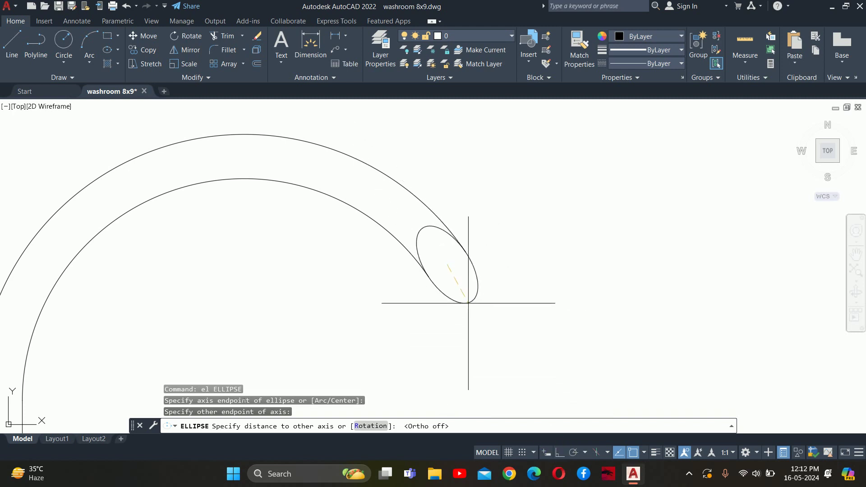
{"action": "key", "text": "Escape"}
{"action": "scroll", "coordinate": [451, 274], "scroll_direction": "down", "scroll_amount": 5}
{"action": "key", "text": "Escape"}
{"action": "scroll", "coordinate": [535, 205], "scroll_direction": "up", "scroll_amount": 2}
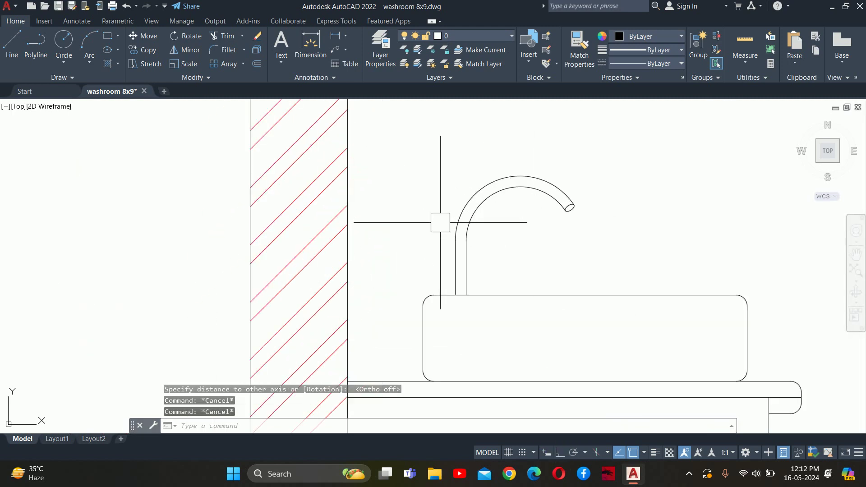
{"action": "scroll", "coordinate": [441, 222], "scroll_direction": "up", "scroll_amount": 2}
{"action": "type", "text": "o"}
{"action": "key", "text": "Return"}
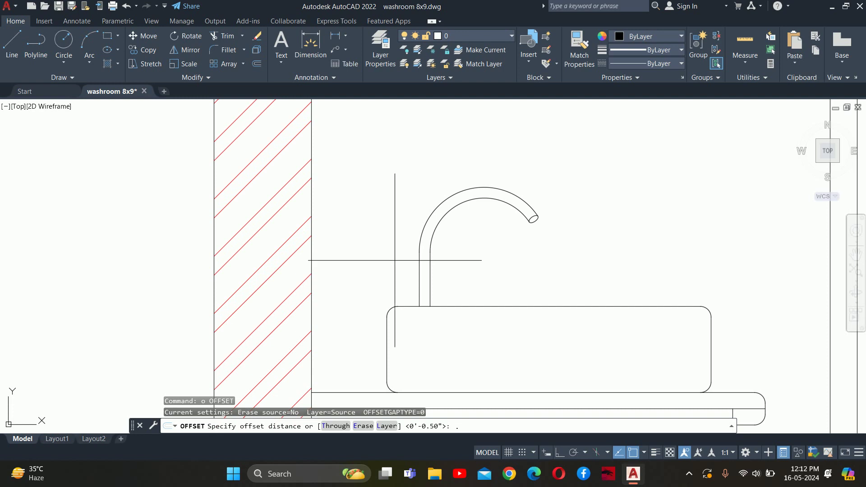
Offset the basin's top line 0.5 upward.
{"action": "type", "text": ".5"}
{"action": "key", "text": "Return"}
{"action": "scroll", "coordinate": [427, 311], "scroll_direction": "up", "scroll_amount": 2}
{"action": "scroll", "coordinate": [428, 311], "scroll_direction": "up", "scroll_amount": 2}
{"action": "left_click", "coordinate": [416, 298]}
{"action": "left_click", "coordinate": [418, 271]}
{"action": "key", "text": "Escape"}
{"action": "key", "text": "Escape"}
{"action": "key", "text": "Escape"}
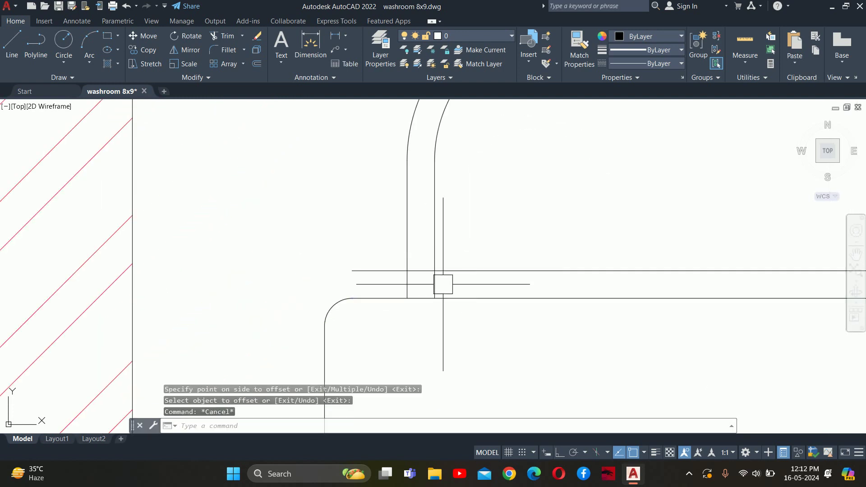
{"action": "scroll", "coordinate": [426, 289], "scroll_direction": "up", "scroll_amount": 2}
Trim the new line at both ends and draw a short vertical line down to the basin top.
{"action": "type", "text": "tr"}
{"action": "key", "text": "Return"}
{"action": "left_click", "coordinate": [364, 260]}
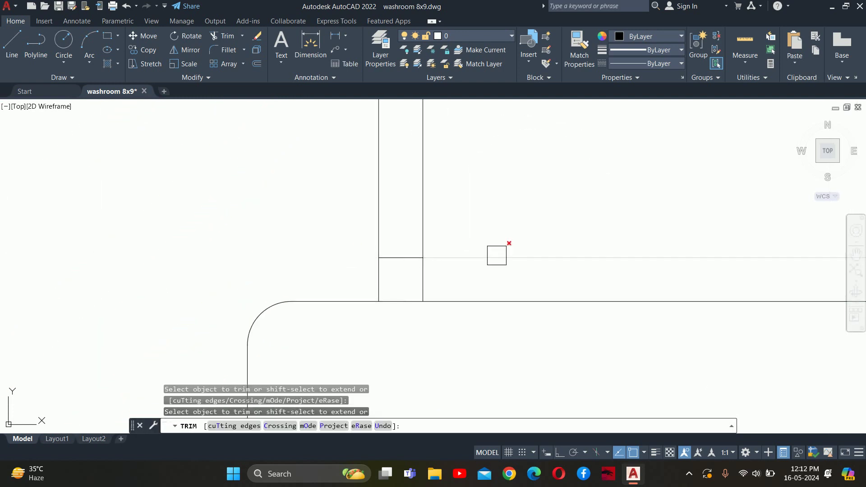
{"action": "left_click", "coordinate": [497, 257]}
{"action": "key", "text": "Escape"}
{"action": "type", "text": "l"}
{"action": "key", "text": "Return"}
{"action": "left_click", "coordinate": [400, 259]}
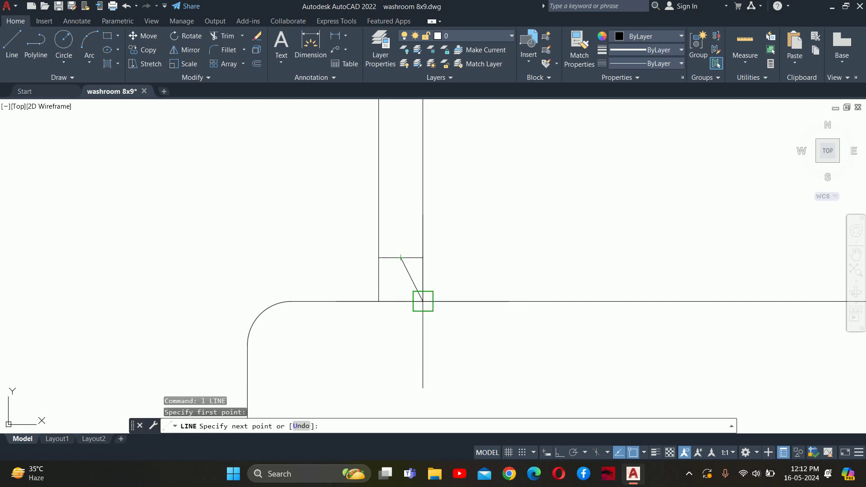
{"action": "left_click", "coordinate": [400, 302]}
{"action": "key", "text": "Escape"}
Offset the faucet stem lines to both sides to form the collar's side edges.
{"action": "key", "text": "Return"}
{"action": "type", "text": ".2"}
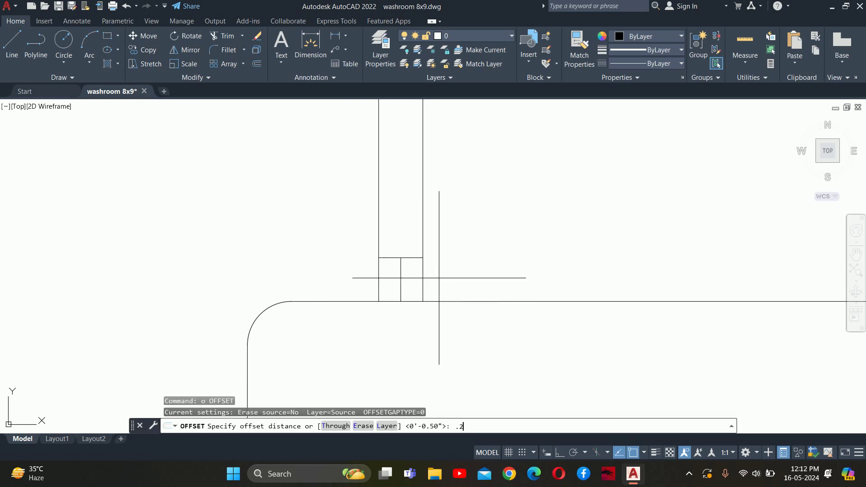
{"action": "type", "text": "5"}
{"action": "key", "text": "Return"}
{"action": "scroll", "coordinate": [403, 263], "scroll_direction": "up", "scroll_amount": 2}
{"action": "left_click", "coordinate": [398, 282]}
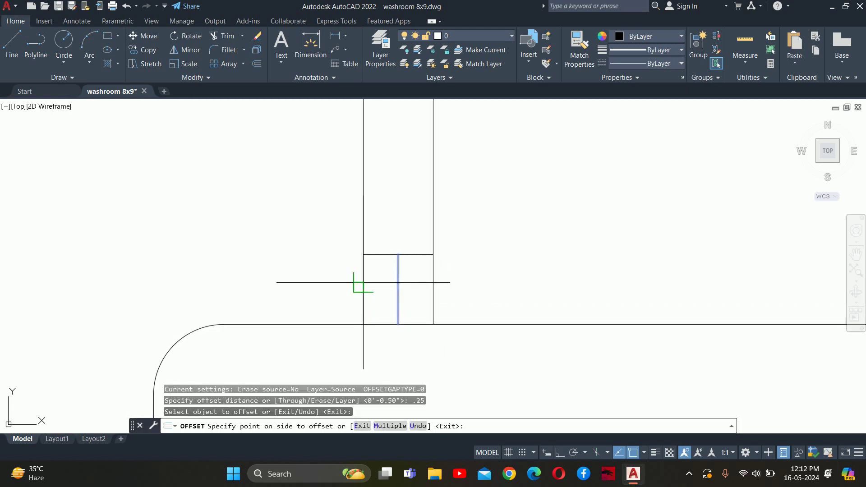
{"action": "key", "text": "Escape"}
{"action": "key", "text": "Return"}
{"action": "key", "text": "Return"}
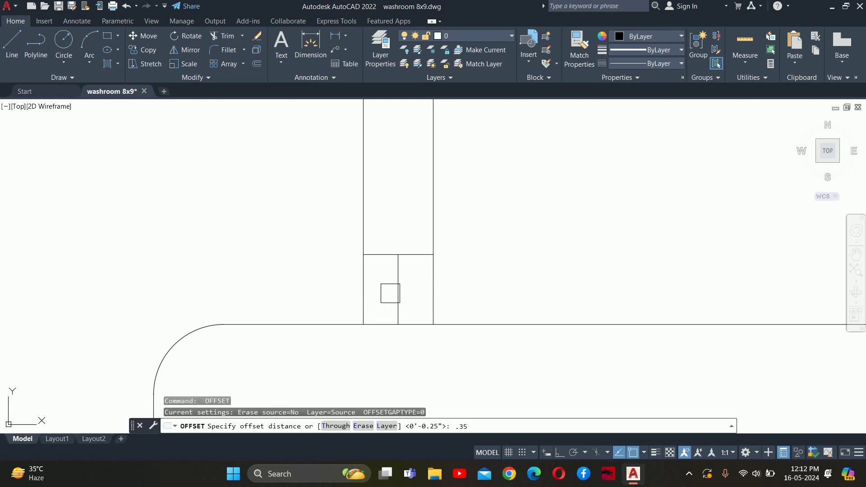
{"action": "left_click", "coordinate": [364, 289]}
{"action": "left_click", "coordinate": [352, 288]}
{"action": "left_click", "coordinate": [433, 284]}
{"action": "left_click", "coordinate": [398, 278]}
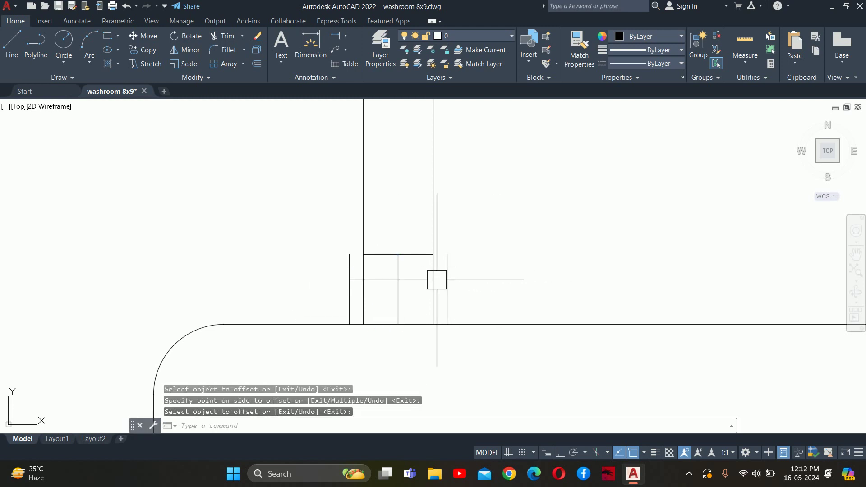
{"action": "key", "text": "Escape"}
Extend the collar's top line left and right and tidy its left edge.
{"action": "type", "text": "ex"}
{"action": "key", "text": "Return"}
{"action": "left_click", "coordinate": [415, 261]}
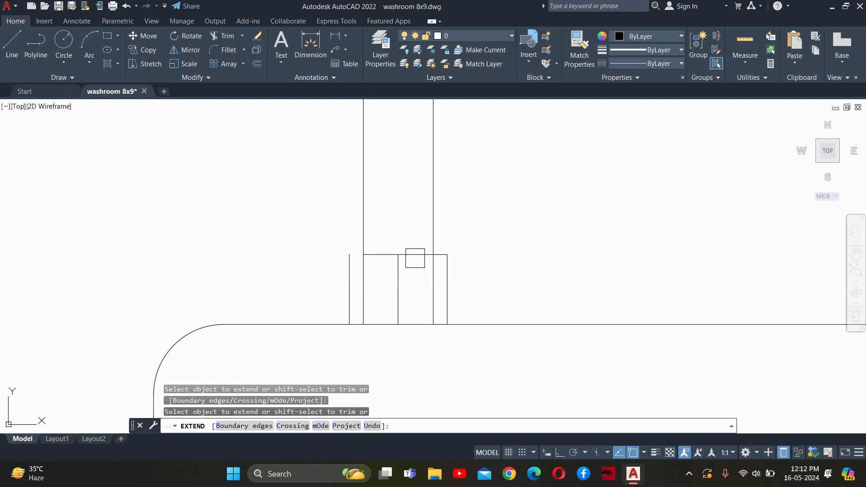
{"action": "left_click", "coordinate": [385, 256]}
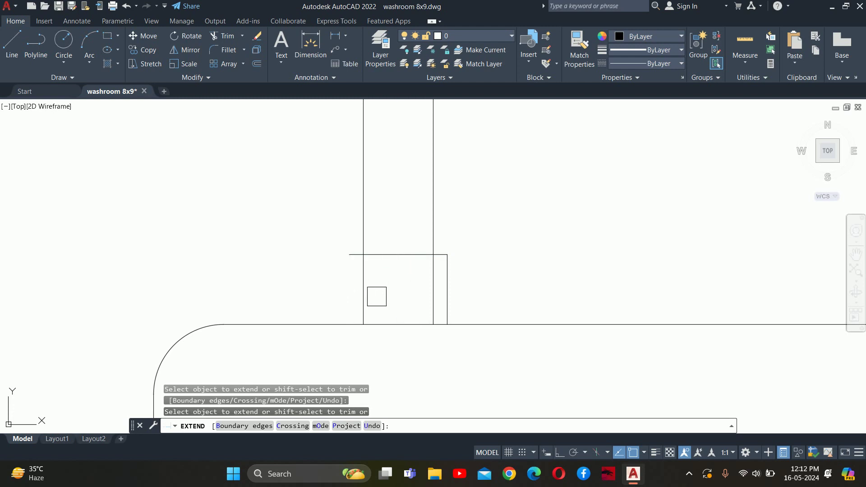
{"action": "left_click", "coordinate": [368, 291]}
{"action": "scroll", "coordinate": [427, 280], "scroll_direction": "down", "scroll_amount": 3}
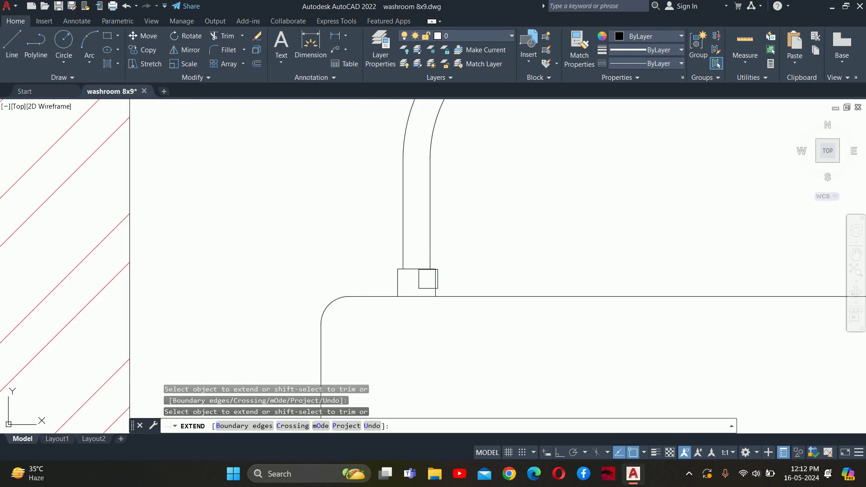
{"action": "key", "text": "Escape"}
{"action": "key", "text": "Escape"}
{"action": "key", "text": "Escape"}
{"action": "scroll", "coordinate": [483, 278], "scroll_direction": "up", "scroll_amount": 5}
{"action": "middle_click_drag", "start_coordinate": [519, 269], "coordinate": [490, 283]}
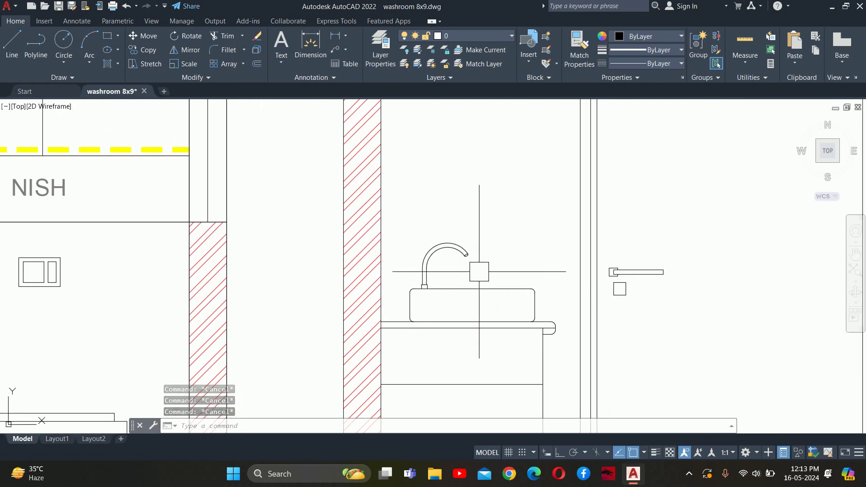
{"action": "scroll", "coordinate": [479, 271], "scroll_direction": "down", "scroll_amount": 6}
{"action": "middle_click_drag", "start_coordinate": [477, 272], "coordinate": [426, 298]}
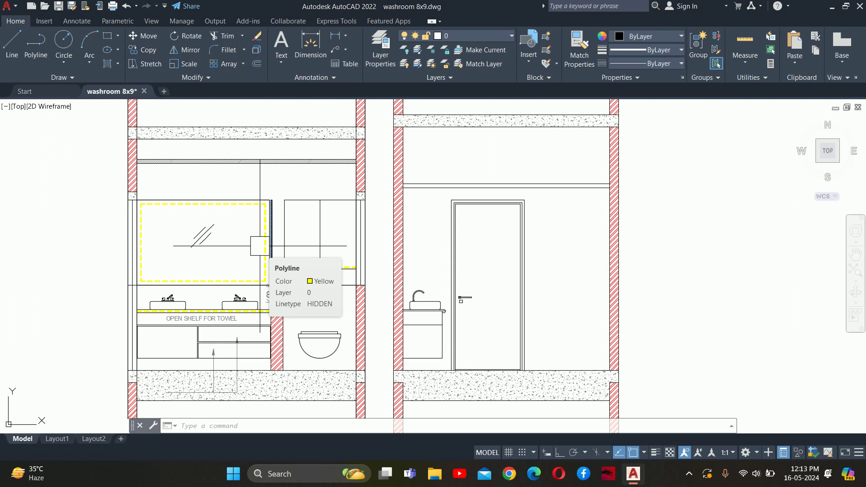
{"action": "scroll", "coordinate": [270, 293], "scroll_direction": "up", "scroll_amount": 5}
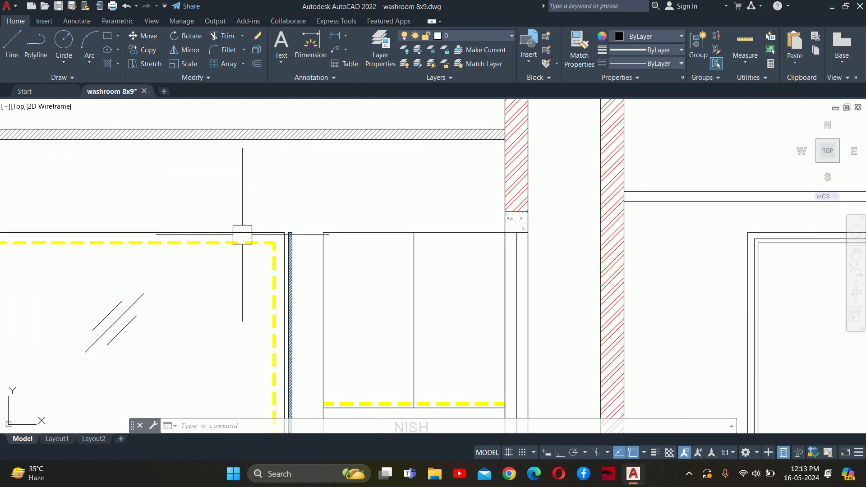
{"action": "scroll", "coordinate": [242, 234], "scroll_direction": "down", "scroll_amount": 2}
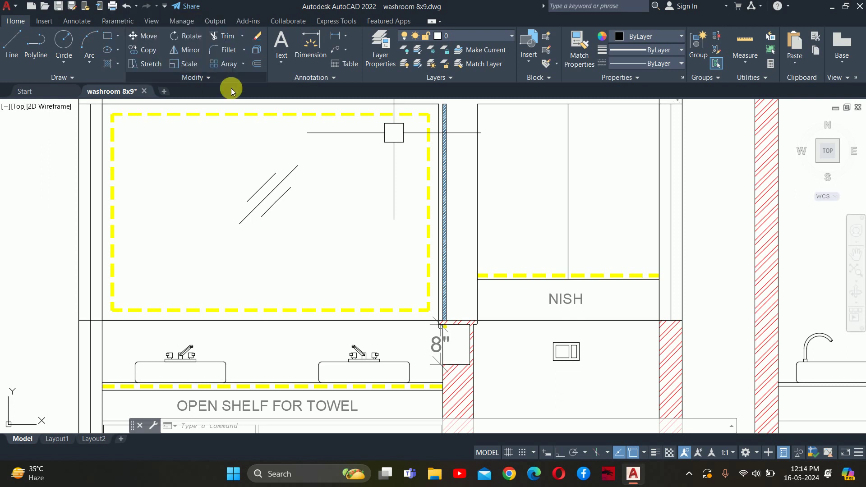
Place a horizontal construction line at the 8" corner of the door elevation.
{"action": "scroll", "coordinate": [562, 236], "scroll_direction": "down", "scroll_amount": 2}
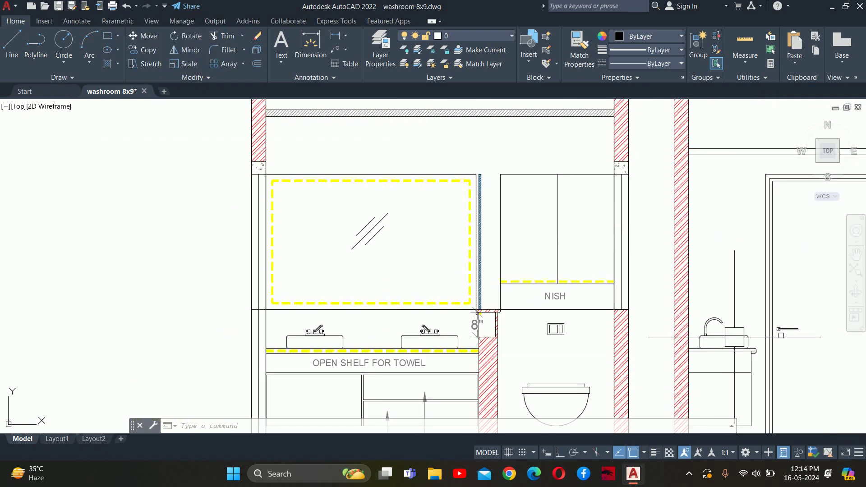
{"action": "type", "text": "l"}
{"action": "key", "text": "Return"}
{"action": "scroll", "coordinate": [454, 316], "scroll_direction": "up", "scroll_amount": 3}
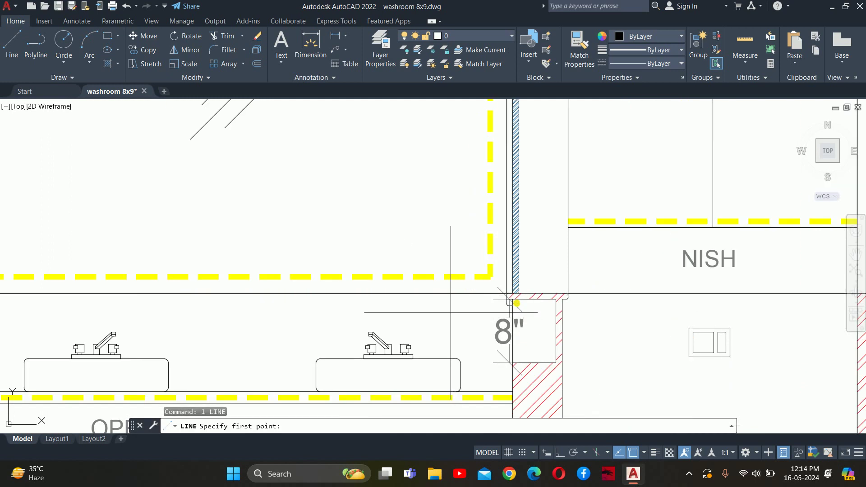
{"action": "key", "text": "Escape"}
{"action": "scroll", "coordinate": [374, 344], "scroll_direction": "down", "scroll_amount": 2}
{"action": "type", "text": "xl"}
{"action": "key", "text": "Return"}
{"action": "type", "text": "h"}
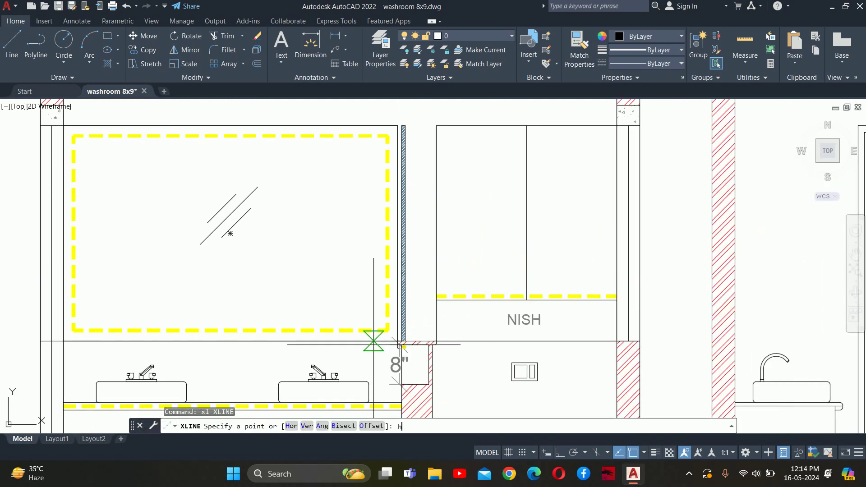
{"action": "key", "text": "Return"}
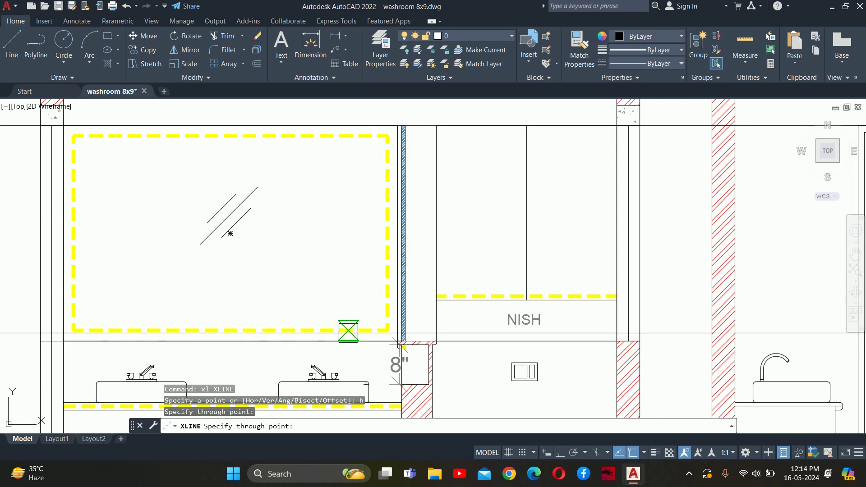
{"action": "left_click", "coordinate": [403, 345]}
{"action": "scroll", "coordinate": [402, 346], "scroll_direction": "down", "scroll_amount": 3}
{"action": "scroll", "coordinate": [317, 327], "scroll_direction": "up", "scroll_amount": 3}
{"action": "key", "text": "Escape"}
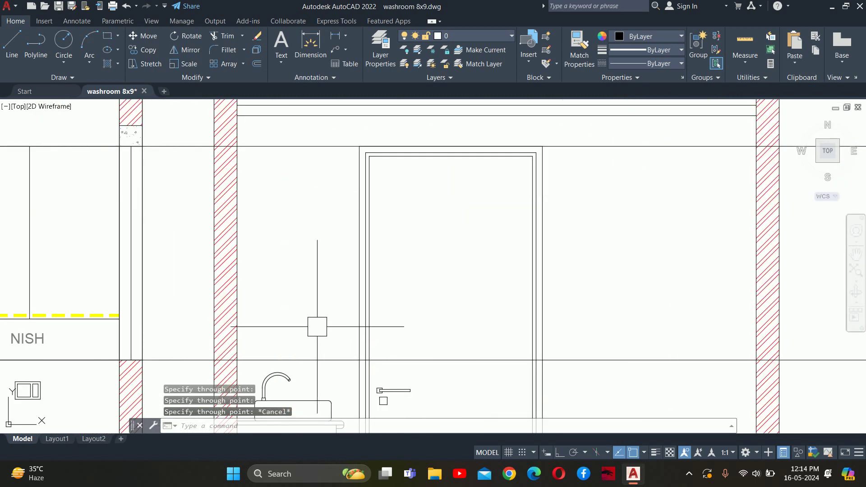
Offset the wall line upward to create the cabinet edge.
{"action": "type", "text": "o"}
{"action": "key", "text": "Return"}
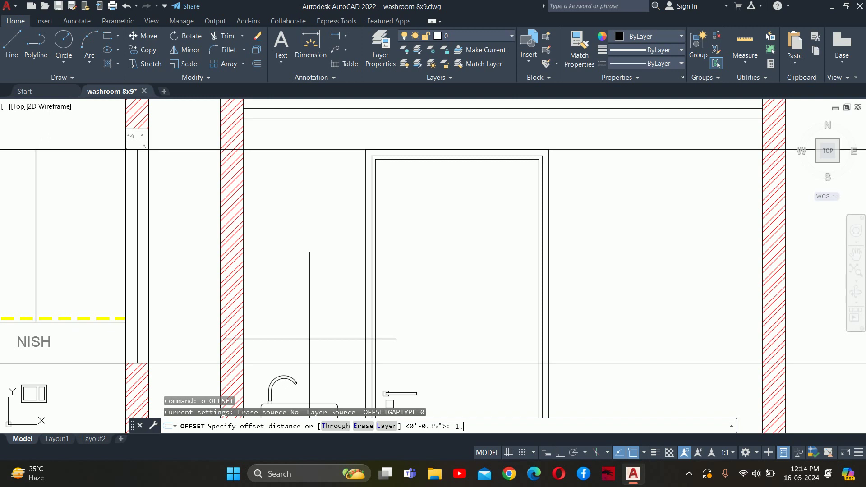
{"action": "type", "text": "5"}
{"action": "key", "text": "Return"}
{"action": "left_click", "coordinate": [253, 269]}
{"action": "left_click", "coordinate": [259, 177]}
{"action": "key", "text": "Escape"}
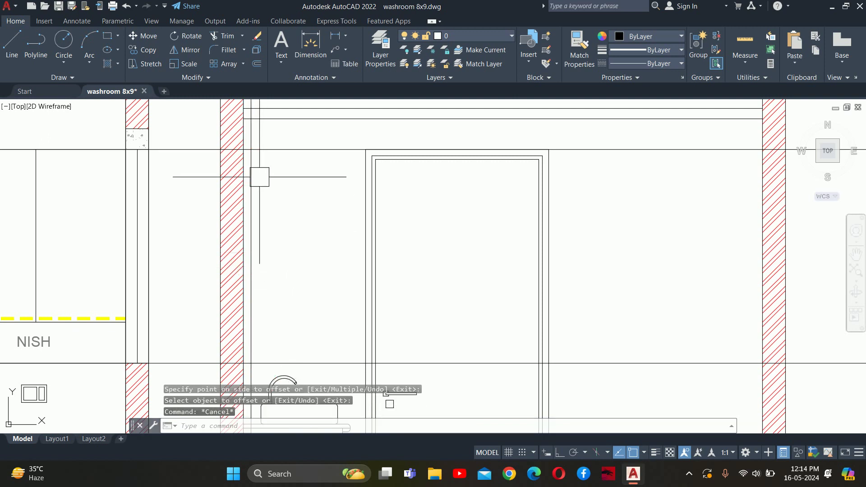
{"action": "scroll", "coordinate": [299, 347], "scroll_direction": "up", "scroll_amount": 3}
{"action": "scroll", "coordinate": [292, 326], "scroll_direction": "up", "scroll_amount": 2}
{"action": "key", "text": "Escape"}
{"action": "key", "text": "Escape"}
Fence-trim the overlapping lines at the corner, then try trimming at the neighbouring corner.
{"action": "type", "text": "tr"}
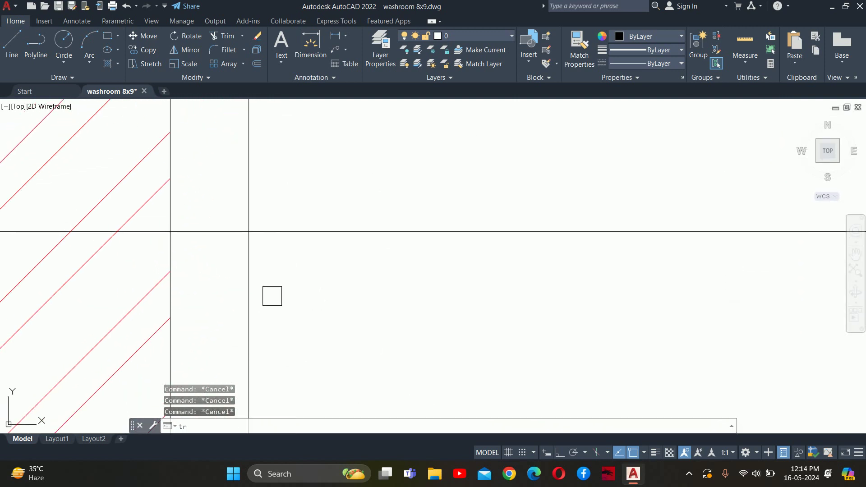
{"action": "key", "text": "Return"}
{"action": "left_click", "coordinate": [242, 170]}
{"action": "left_click", "coordinate": [286, 180]}
{"action": "key", "text": "Return"}
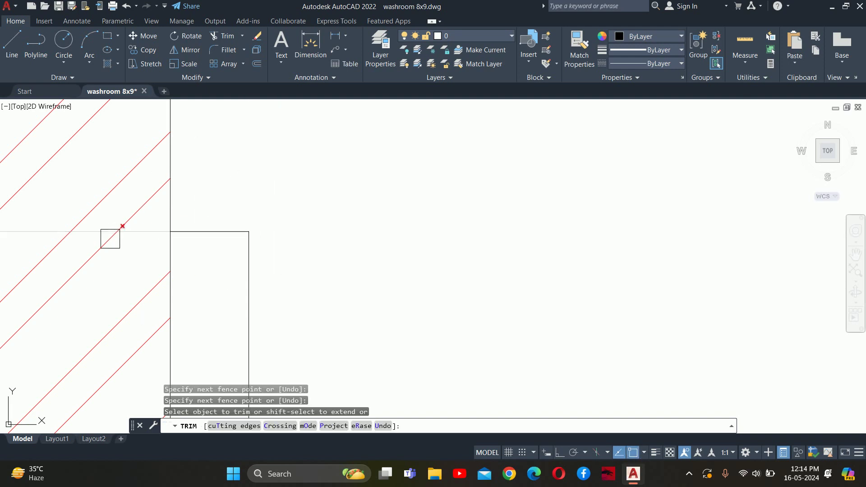
{"action": "left_click", "coordinate": [111, 239]}
{"action": "scroll", "coordinate": [112, 271], "scroll_direction": "down", "scroll_amount": 3}
{"action": "scroll", "coordinate": [115, 316], "scroll_direction": "down", "scroll_amount": 4}
{"action": "scroll", "coordinate": [116, 334], "scroll_direction": "up", "scroll_amount": 7}
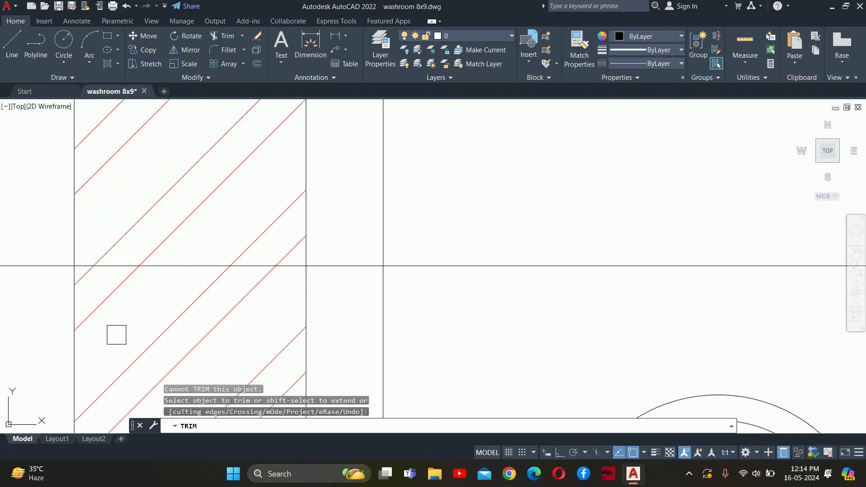
{"action": "middle_click_drag", "start_coordinate": [116, 335], "coordinate": [0, 333]}
{"action": "left_click", "coordinate": [35, 276]}
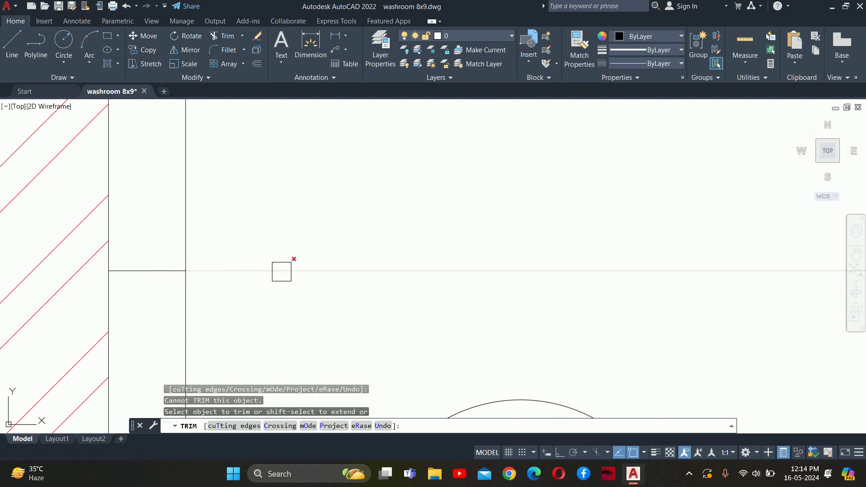
{"action": "key", "text": "Escape"}
{"action": "scroll", "coordinate": [315, 275], "scroll_direction": "down", "scroll_amount": 2}
{"action": "scroll", "coordinate": [381, 282], "scroll_direction": "down", "scroll_amount": 2}
{"action": "scroll", "coordinate": [429, 316], "scroll_direction": "down", "scroll_amount": 2}
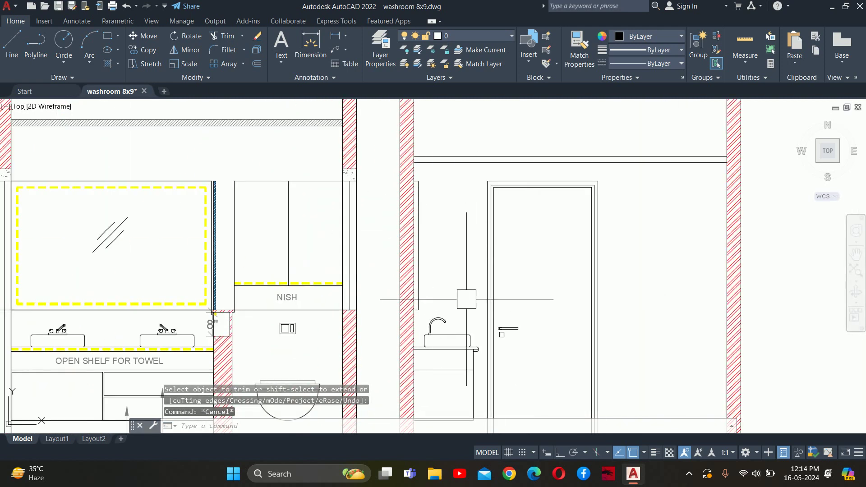
{"action": "key", "text": "Escape"}
{"action": "key", "text": "Escape"}
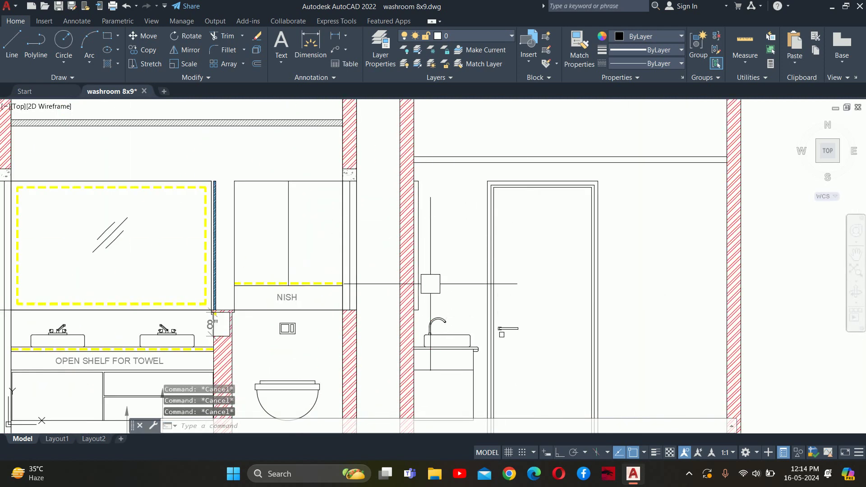
{"action": "scroll", "coordinate": [430, 283], "scroll_direction": "down", "scroll_amount": 5}
{"action": "scroll", "coordinate": [537, 300], "scroll_direction": "down", "scroll_amount": 2}
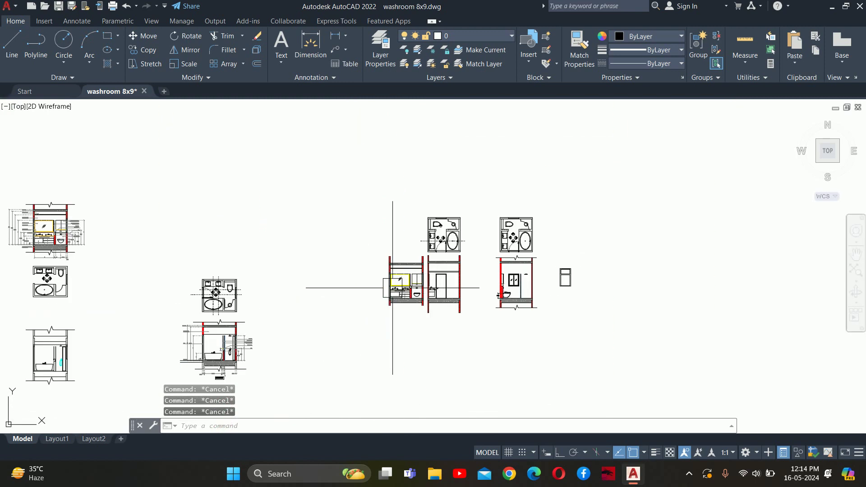
{"action": "scroll", "coordinate": [397, 290], "scroll_direction": "up", "scroll_amount": 3}
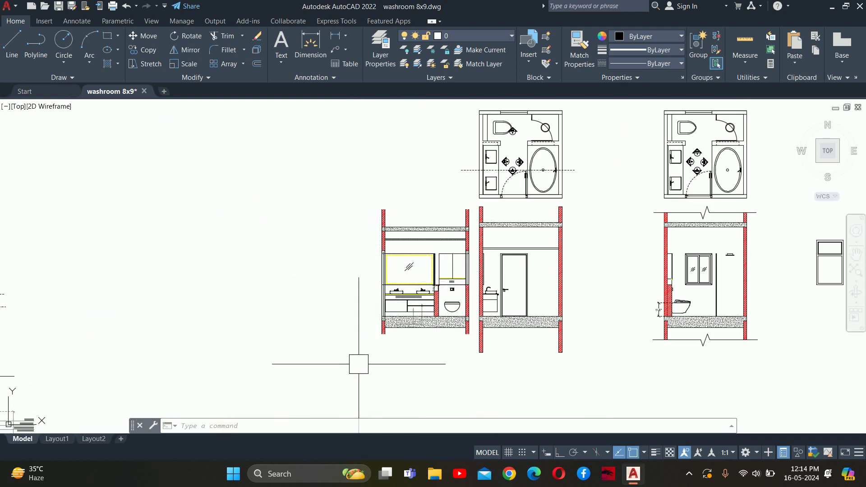
{"action": "scroll", "coordinate": [590, 319], "scroll_direction": "down", "scroll_amount": 3}
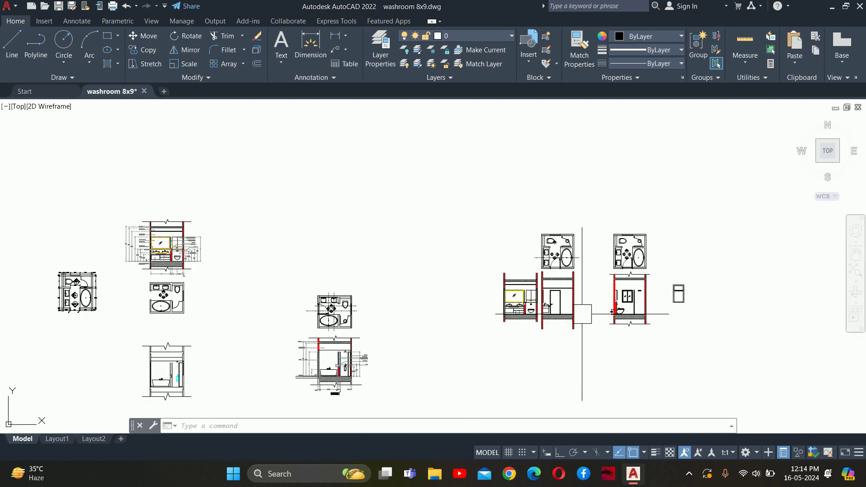
{"action": "scroll", "coordinate": [533, 270], "scroll_direction": "up", "scroll_amount": 1}
{"action": "scroll", "coordinate": [563, 269], "scroll_direction": "up", "scroll_amount": 4}
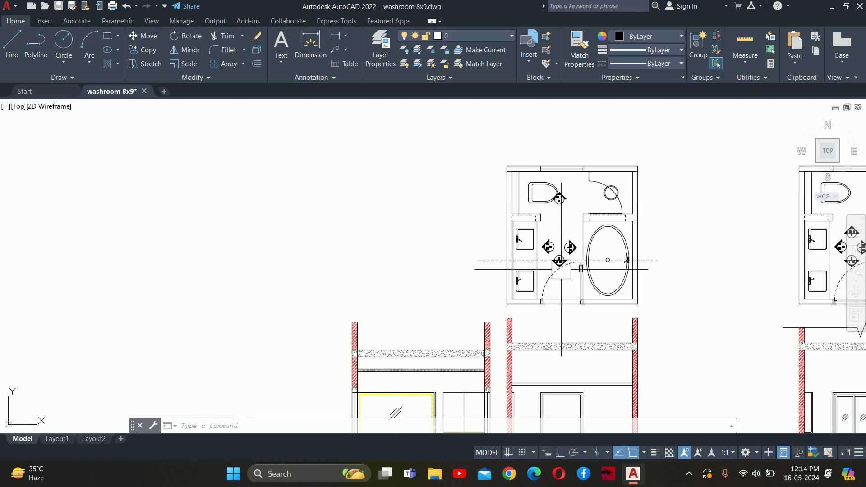
{"action": "key", "text": "Escape"}
{"action": "key", "text": "Escape"}
{"action": "scroll", "coordinate": [555, 290], "scroll_direction": "down", "scroll_amount": 5}
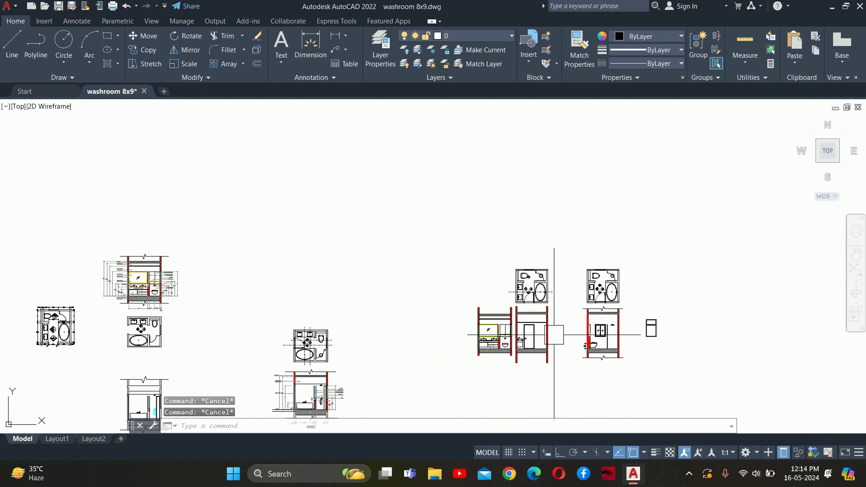
{"action": "scroll", "coordinate": [524, 332], "scroll_direction": "down", "scroll_amount": 1}
{"action": "scroll", "coordinate": [394, 240], "scroll_direction": "down", "scroll_amount": 1}
{"action": "scroll", "coordinate": [446, 250], "scroll_direction": "up", "scroll_amount": 2}
{"action": "scroll", "coordinate": [453, 247], "scroll_direction": "up", "scroll_amount": 2}
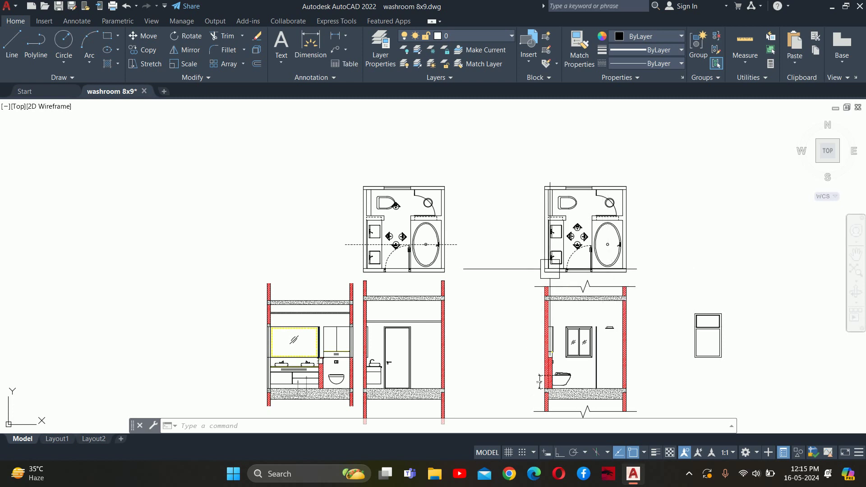
{"action": "middle_click_drag", "start_coordinate": [594, 397], "coordinate": [548, 261]}
{"action": "scroll", "coordinate": [518, 267], "scroll_direction": "up", "scroll_amount": 3}
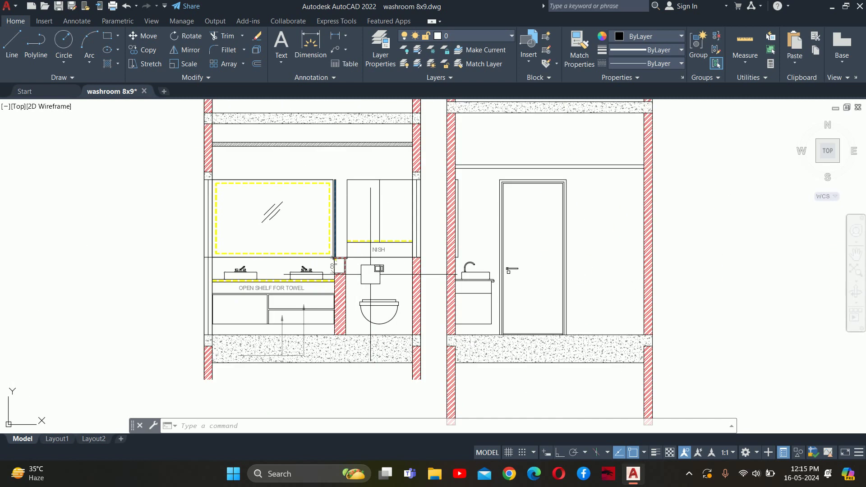
{"action": "scroll", "coordinate": [523, 284], "scroll_direction": "up", "scroll_amount": 3}
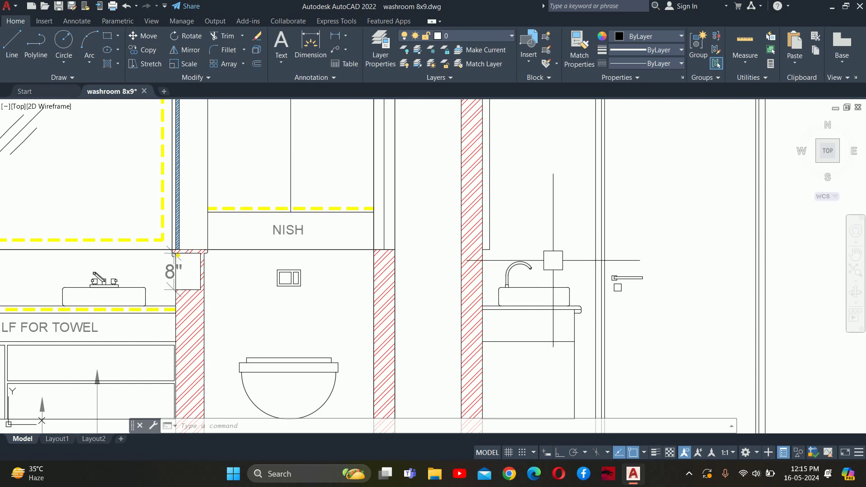
{"action": "scroll", "coordinate": [574, 251], "scroll_direction": "down", "scroll_amount": 5}
{"action": "middle_click_drag", "start_coordinate": [510, 196], "coordinate": [510, 227]}
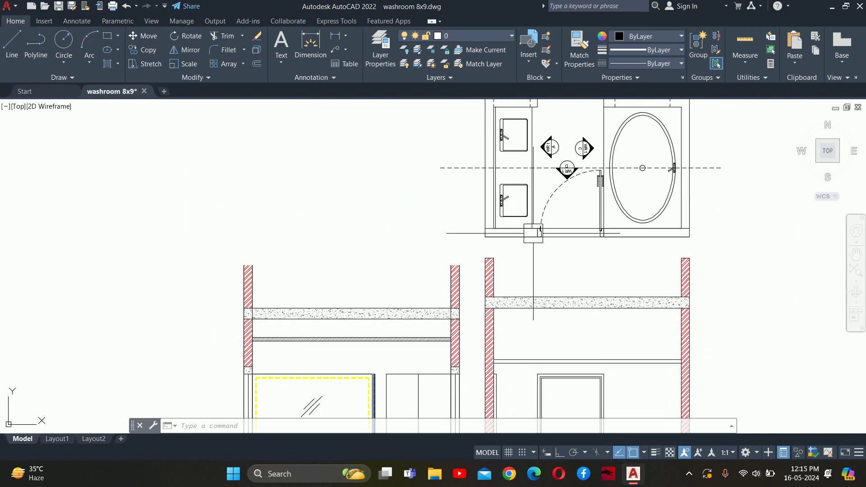
{"action": "scroll", "coordinate": [507, 323], "scroll_direction": "up", "scroll_amount": 3}
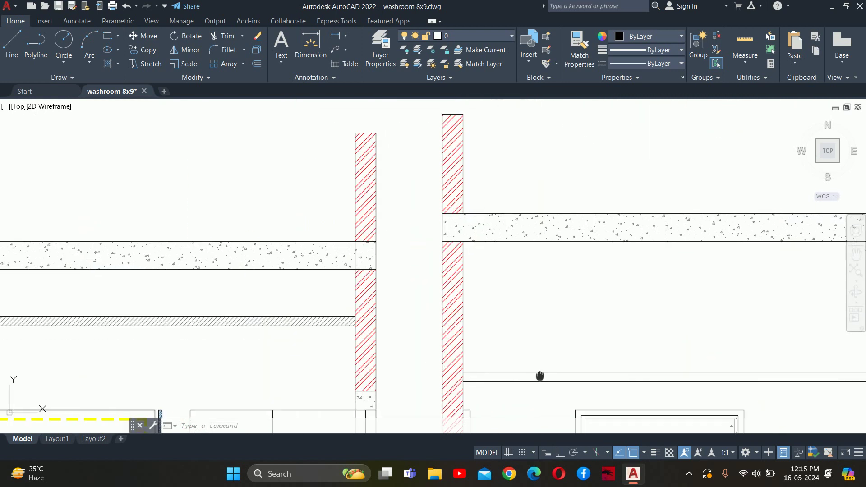
{"action": "scroll", "coordinate": [540, 377], "scroll_direction": "up", "scroll_amount": 2}
{"action": "scroll", "coordinate": [499, 252], "scroll_direction": "up", "scroll_amount": 2}
{"action": "scroll", "coordinate": [521, 274], "scroll_direction": "up", "scroll_amount": 5}
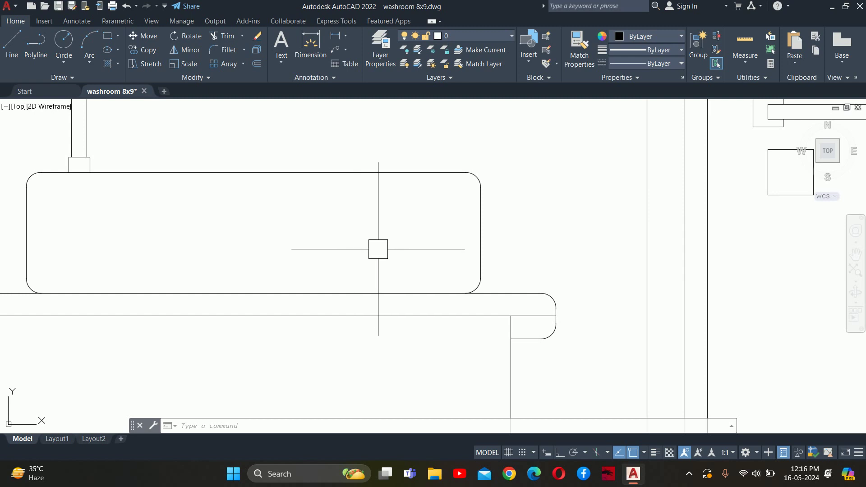
{"action": "scroll", "coordinate": [377, 248], "scroll_direction": "down", "scroll_amount": 5}
{"action": "middle_click_drag", "start_coordinate": [582, 253], "coordinate": [387, 261]}
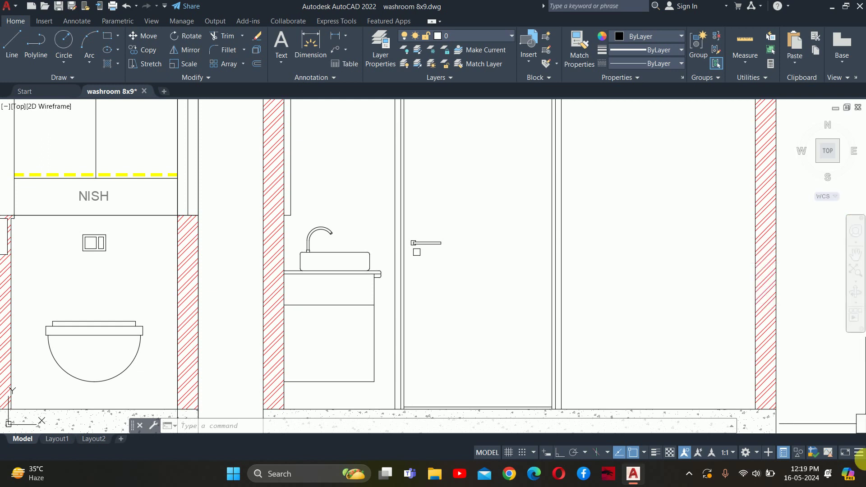
{"action": "scroll", "coordinate": [429, 312], "scroll_direction": "down", "scroll_amount": 8}
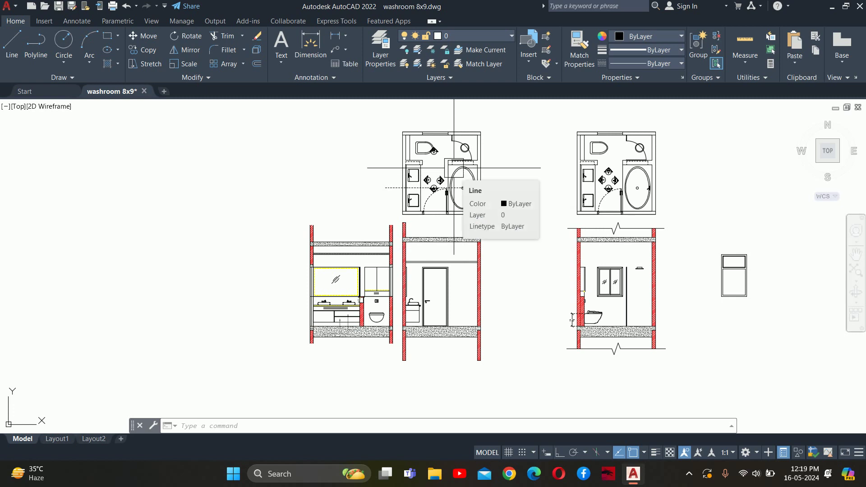
{"action": "scroll", "coordinate": [435, 167], "scroll_direction": "up", "scroll_amount": 2}
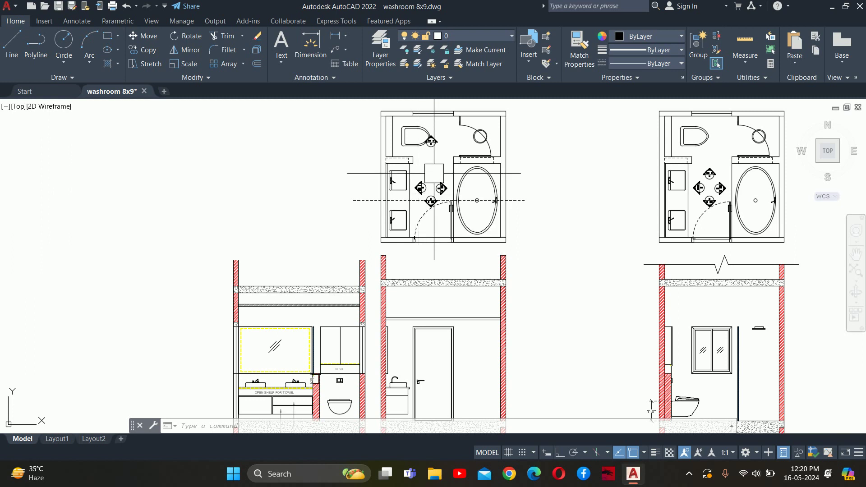
{"action": "scroll", "coordinate": [416, 184], "scroll_direction": "up", "scroll_amount": 1}
{"action": "scroll", "coordinate": [421, 239], "scroll_direction": "up", "scroll_amount": 2}
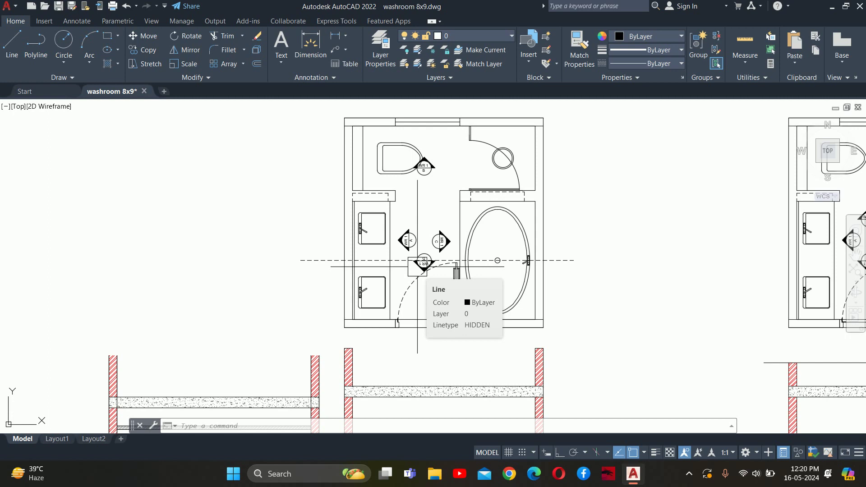
Pan left and zoom in on the mirror, twin basins, towel shelf and wall-hung toilet.
{"action": "scroll", "coordinate": [417, 267], "scroll_direction": "down", "scroll_amount": 5}
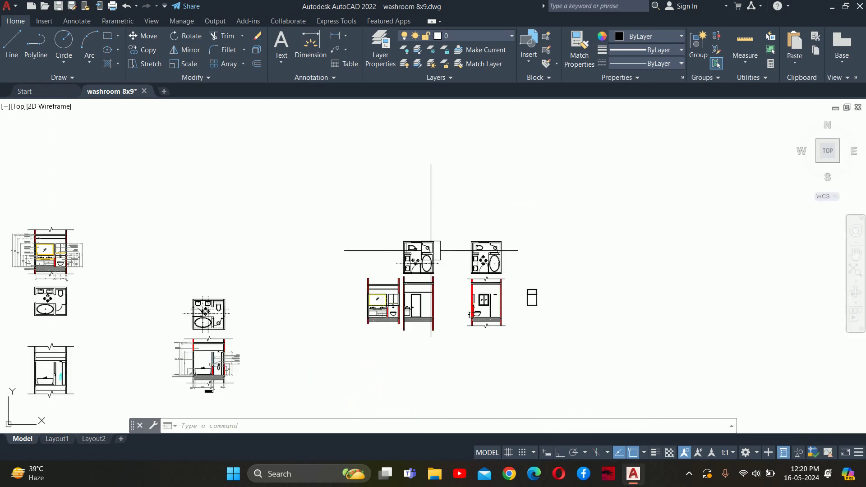
{"action": "scroll", "coordinate": [534, 297], "scroll_direction": "up", "scroll_amount": 4}
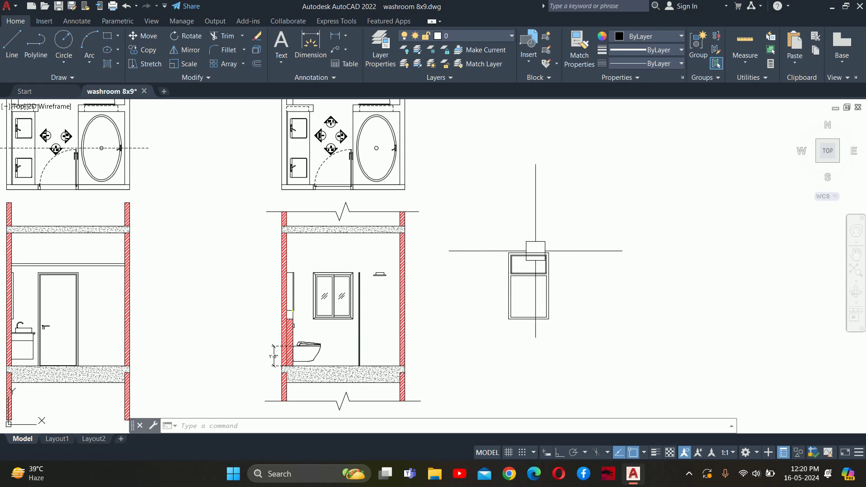
{"action": "middle_click_drag", "start_coordinate": [516, 277], "coordinate": [753, 265]}
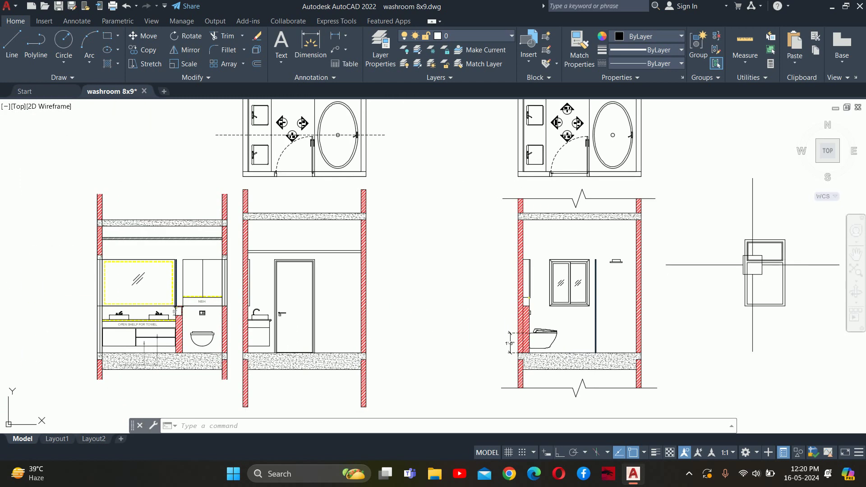
{"action": "scroll", "coordinate": [703, 268], "scroll_direction": "down", "scroll_amount": 4}
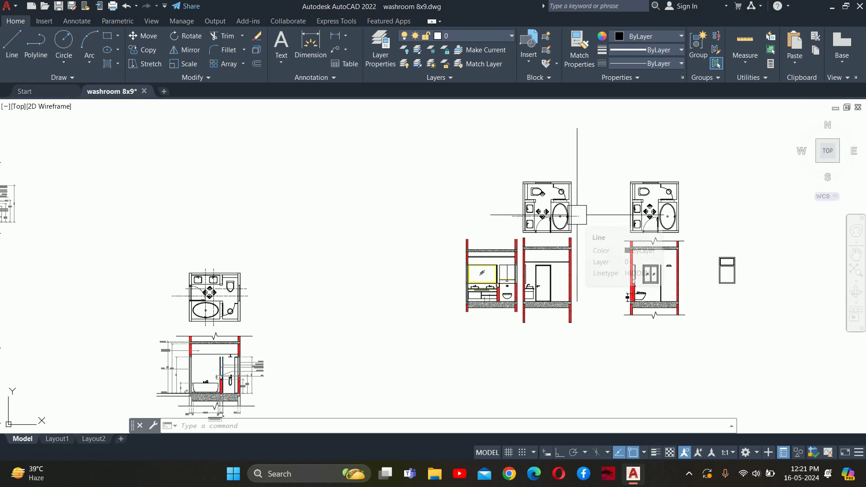
{"action": "scroll", "coordinate": [555, 199], "scroll_direction": "up", "scroll_amount": 2}
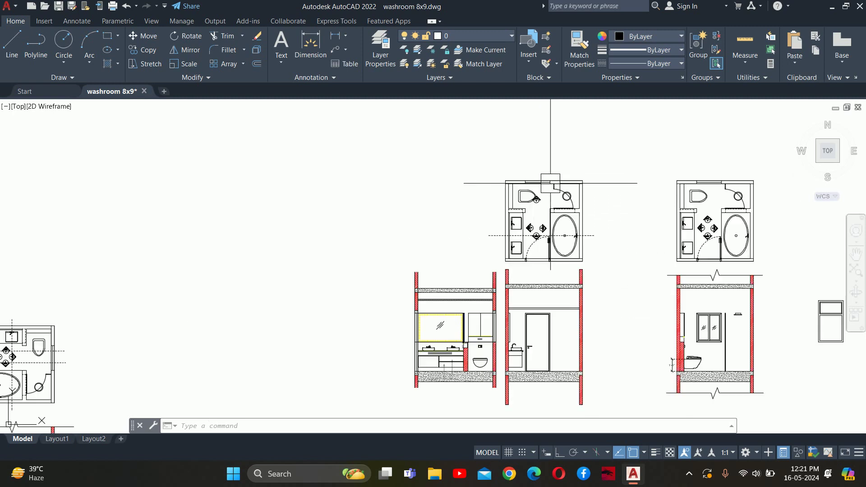
{"action": "scroll", "coordinate": [557, 203], "scroll_direction": "up", "scroll_amount": 2}
{"action": "scroll", "coordinate": [459, 195], "scroll_direction": "down", "scroll_amount": 5}
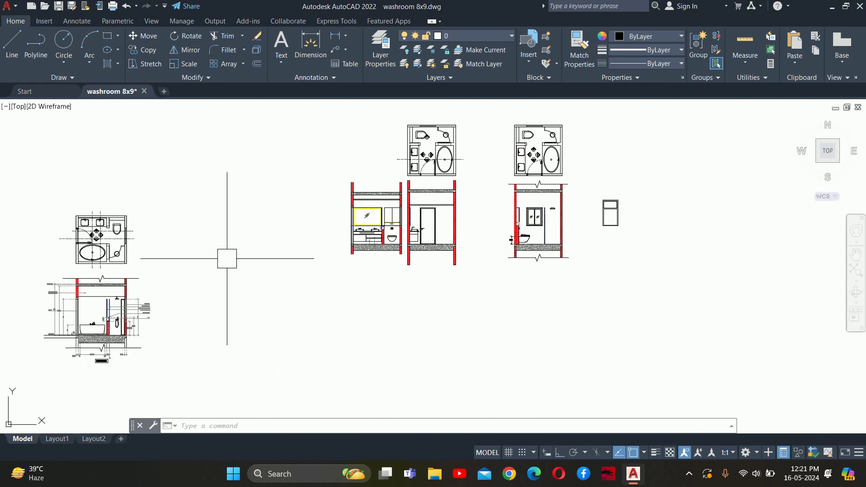
{"action": "middle_click_drag", "start_coordinate": [226, 257], "coordinate": [654, 237]}
{"action": "scroll", "coordinate": [257, 113], "scroll_direction": "up", "scroll_amount": 8}
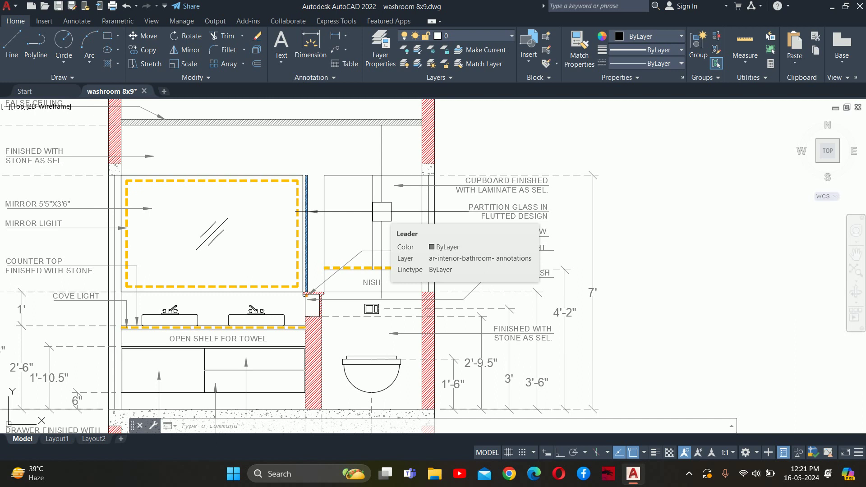
Zoom around the vanity elevation and start, then cancel, an object LIST.
{"action": "scroll", "coordinate": [381, 211], "scroll_direction": "down", "scroll_amount": 3}
{"action": "scroll", "coordinate": [605, 226], "scroll_direction": "down", "scroll_amount": 3}
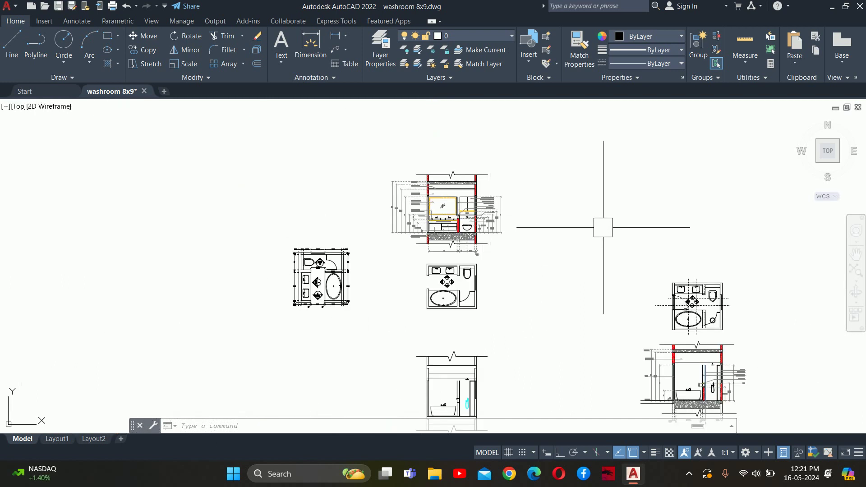
{"action": "scroll", "coordinate": [348, 154], "scroll_direction": "up", "scroll_amount": 3}
{"action": "scroll", "coordinate": [338, 151], "scroll_direction": "up", "scroll_amount": 3}
{"action": "scroll", "coordinate": [347, 175], "scroll_direction": "up", "scroll_amount": 5}
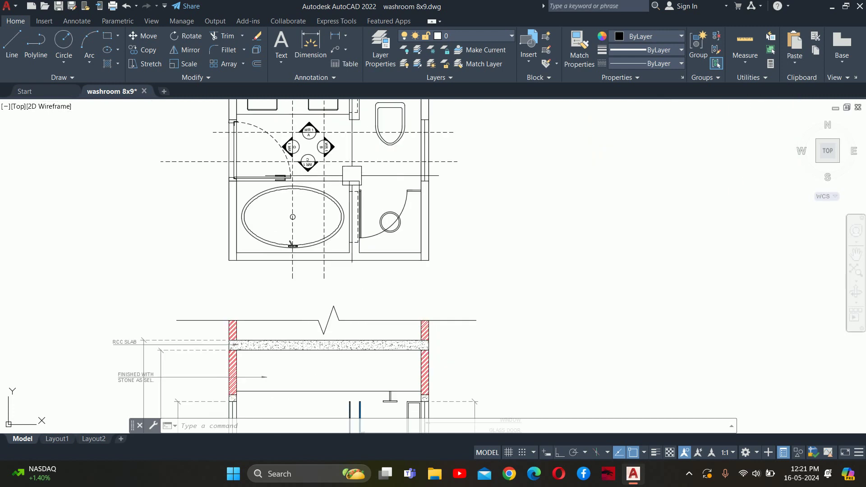
{"action": "scroll", "coordinate": [527, 195], "scroll_direction": "down", "scroll_amount": 4}
{"action": "scroll", "coordinate": [528, 195], "scroll_direction": "up", "scroll_amount": 3}
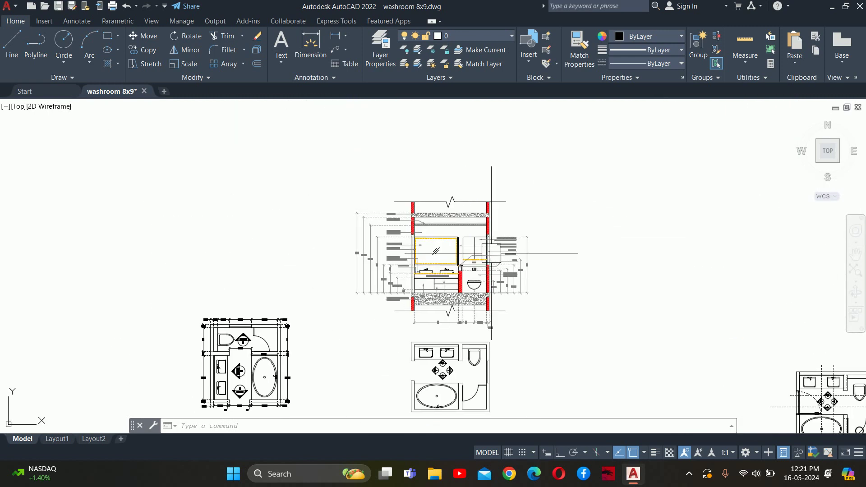
{"action": "scroll", "coordinate": [532, 217], "scroll_direction": "up", "scroll_amount": 4}
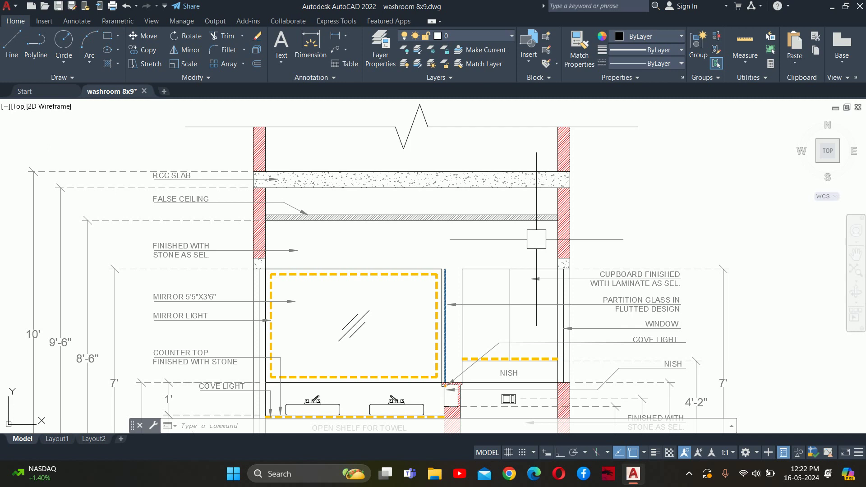
{"action": "scroll", "coordinate": [618, 271], "scroll_direction": "down", "scroll_amount": 3}
{"action": "scroll", "coordinate": [392, 194], "scroll_direction": "down", "scroll_amount": 3}
{"action": "scroll", "coordinate": [563, 331], "scroll_direction": "down", "scroll_amount": 2}
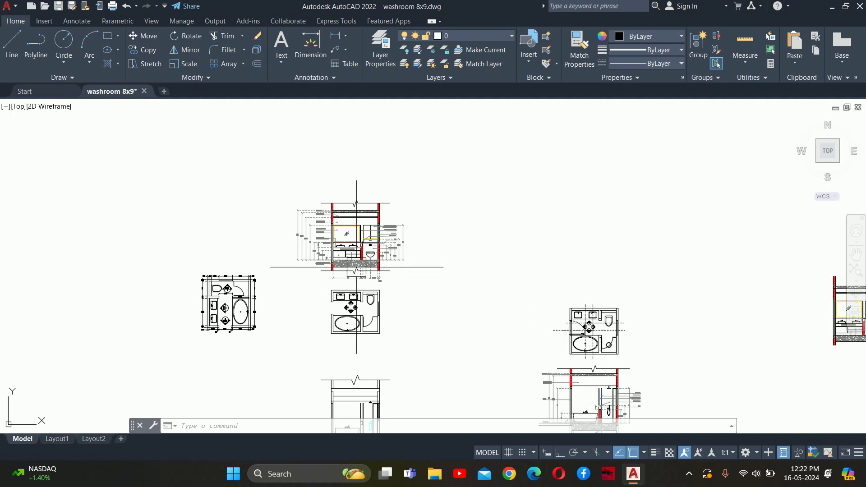
{"action": "scroll", "coordinate": [347, 230], "scroll_direction": "up", "scroll_amount": 5}
{"action": "scroll", "coordinate": [451, 208], "scroll_direction": "up", "scroll_amount": 2}
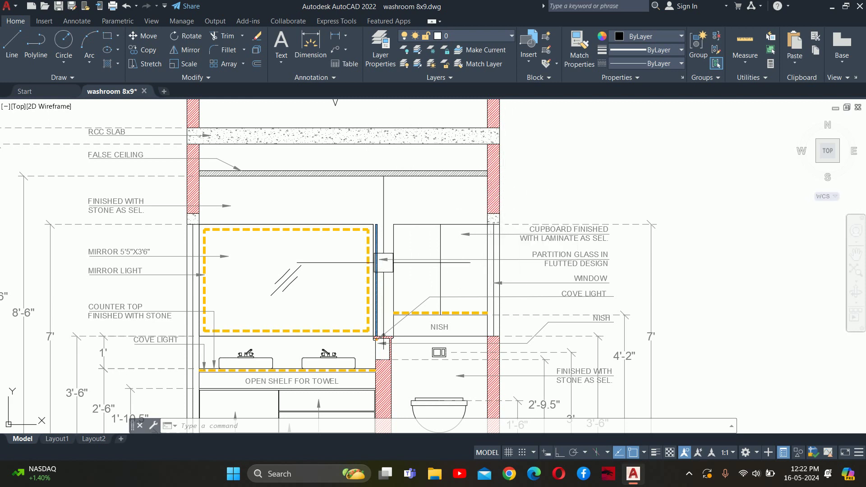
{"action": "type", "text": "li"}
{"action": "key", "text": "Return"}
{"action": "key", "text": "Escape"}
Check the 1'-6" and 2'-11" distances with linear dimensions, cancelling both.
{"action": "type", "text": "dli"}
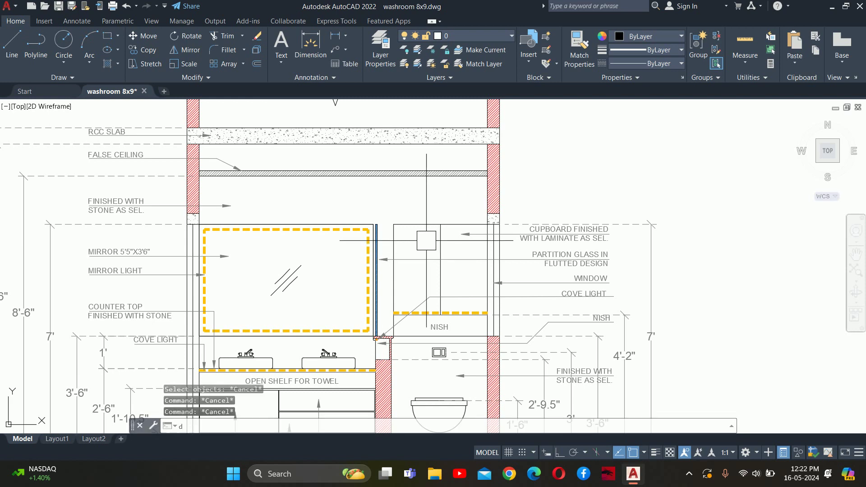
{"action": "key", "text": "Return"}
{"action": "scroll", "coordinate": [408, 224], "scroll_direction": "up", "scroll_amount": 2}
{"action": "left_click", "coordinate": [411, 224]}
{"action": "left_click", "coordinate": [410, 138]}
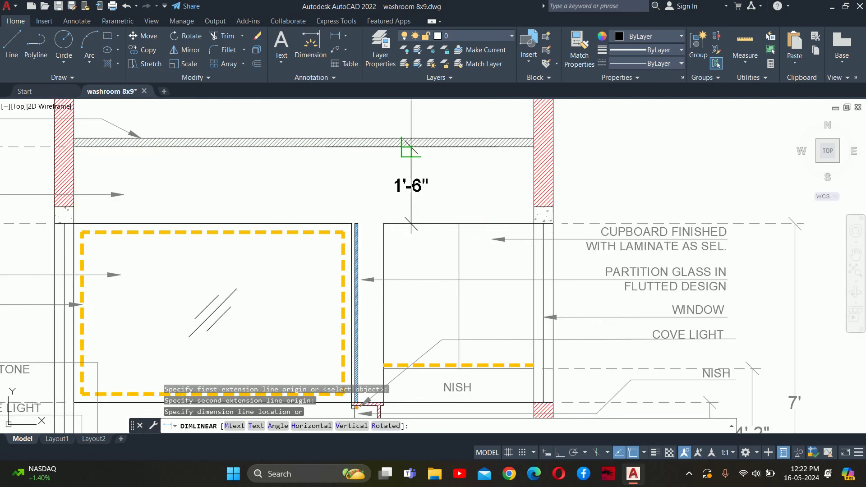
{"action": "key", "text": "Escape"}
{"action": "key", "text": "Return"}
{"action": "left_click", "coordinate": [384, 223]}
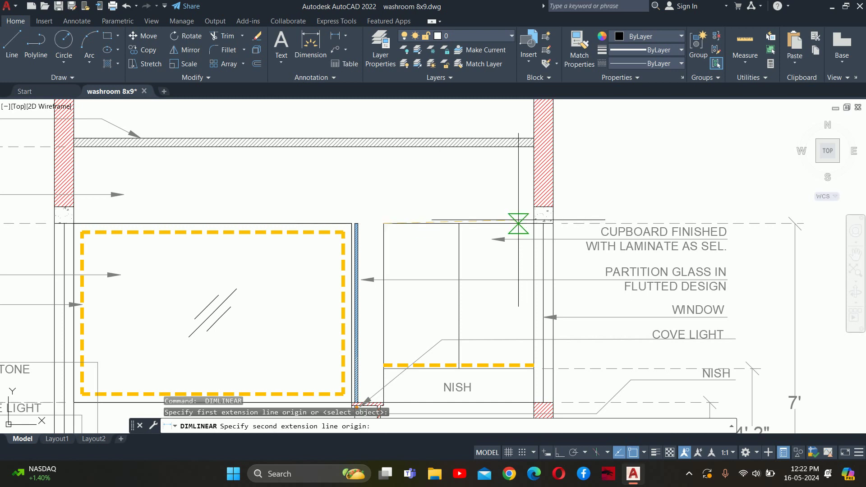
{"action": "left_click", "coordinate": [533, 203]}
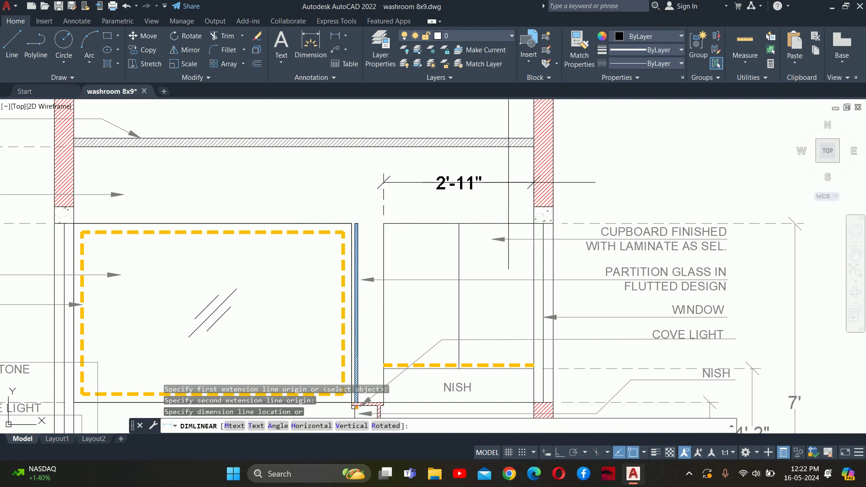
{"action": "key", "text": "Escape"}
{"action": "key", "text": "Escape"}
{"action": "key", "text": "Escape"}
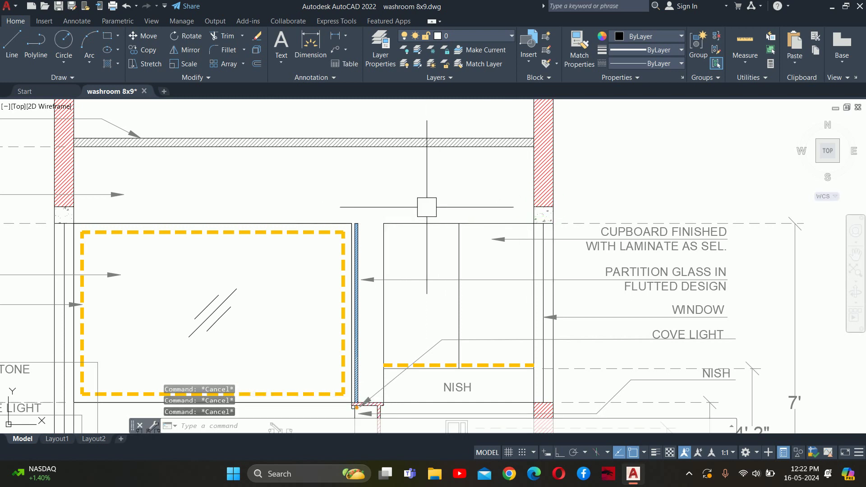
Reposition and zoom the view around the vanity elevation.
{"action": "middle_click_drag", "start_coordinate": [484, 210], "coordinate": [483, 181]}
{"action": "scroll", "coordinate": [482, 181], "scroll_direction": "down", "scroll_amount": 2}
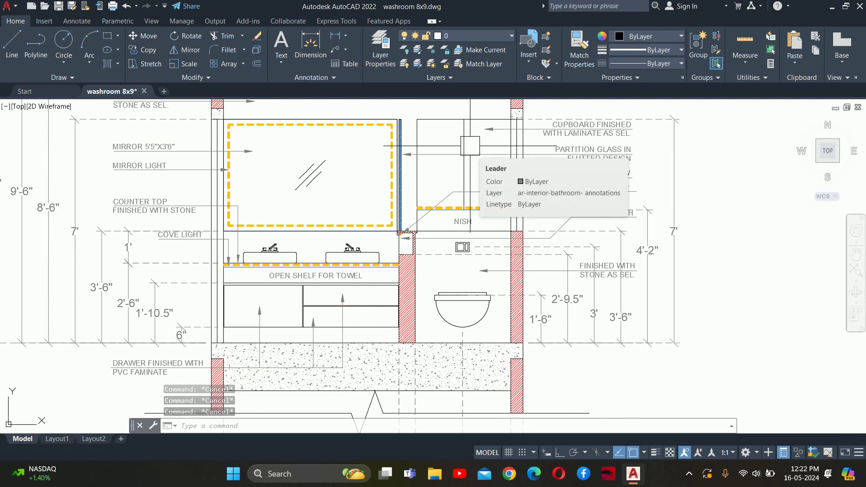
{"action": "middle_click_drag", "start_coordinate": [478, 158], "coordinate": [512, 234]}
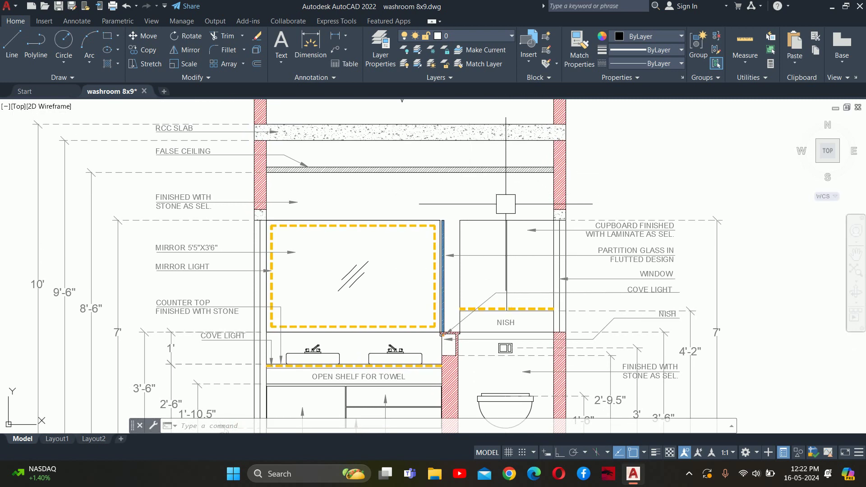
{"action": "scroll", "coordinate": [446, 187], "scroll_direction": "up", "scroll_amount": 2}
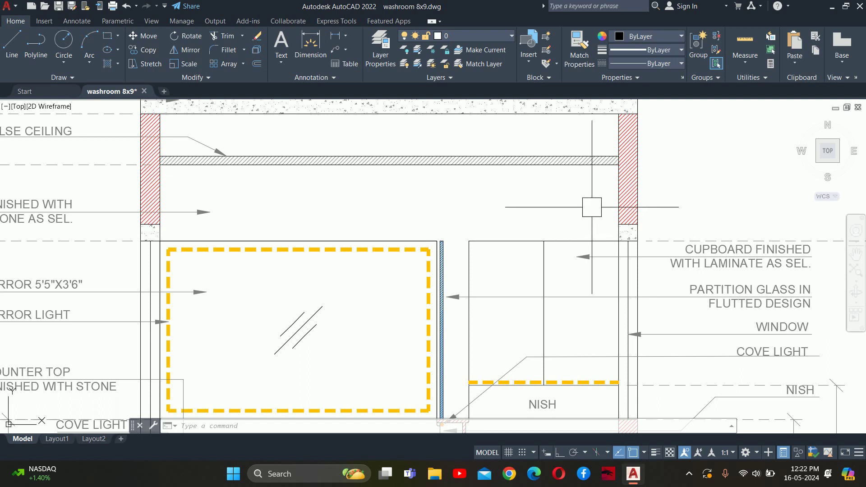
{"action": "scroll", "coordinate": [591, 207], "scroll_direction": "down", "scroll_amount": 2}
{"action": "middle_click_drag", "start_coordinate": [319, 260], "coordinate": [320, 152]}
{"action": "scroll", "coordinate": [319, 237], "scroll_direction": "up", "scroll_amount": 3}
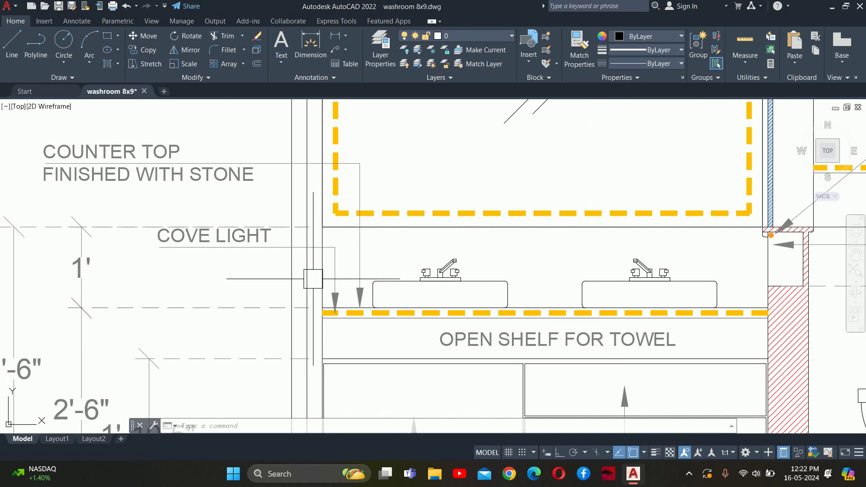
{"action": "scroll", "coordinate": [496, 217], "scroll_direction": "down", "scroll_amount": 5}
{"action": "scroll", "coordinate": [506, 210], "scroll_direction": "down", "scroll_amount": 3}
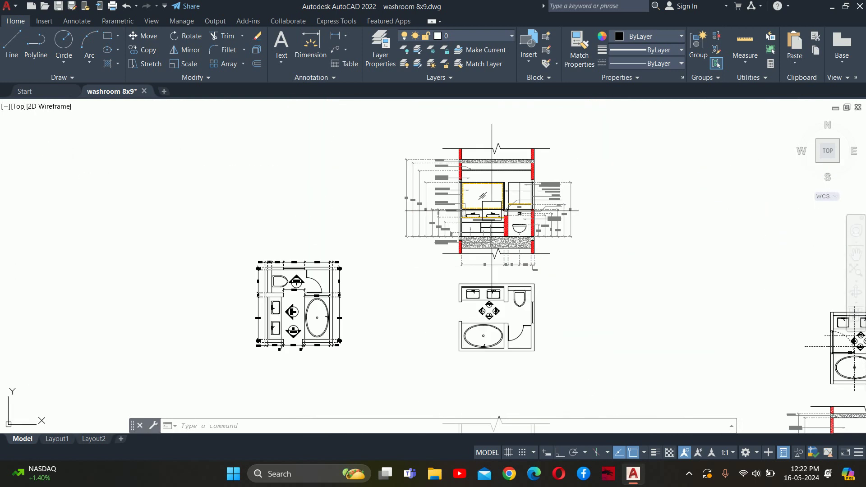
{"action": "scroll", "coordinate": [492, 210], "scroll_direction": "down", "scroll_amount": 3}
Pan across to show the vanity, door and toilet elevations together.
{"action": "middle_click_drag", "start_coordinate": [638, 233], "coordinate": [475, 206]}
{"action": "scroll", "coordinate": [612, 172], "scroll_direction": "up", "scroll_amount": 1}
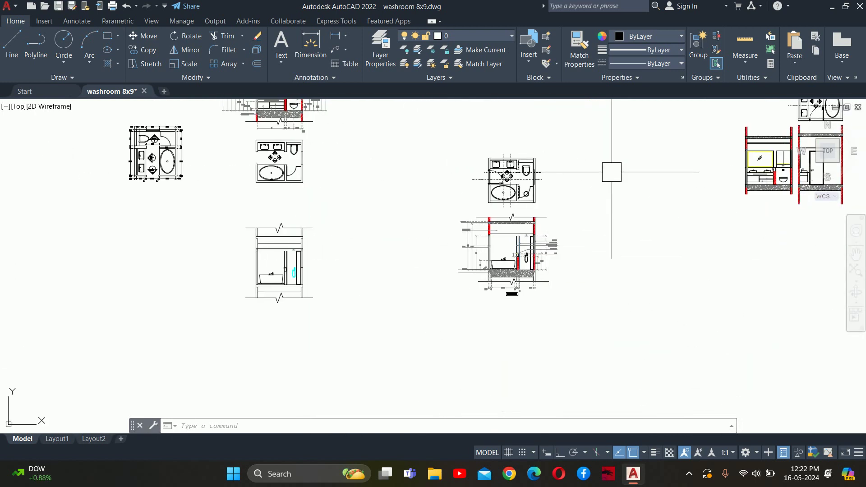
{"action": "middle_click_drag", "start_coordinate": [611, 172], "coordinate": [310, 193]}
{"action": "scroll", "coordinate": [480, 247], "scroll_direction": "up", "scroll_amount": 4}
{"action": "middle_click_drag", "start_coordinate": [250, 218], "coordinate": [264, 234]}
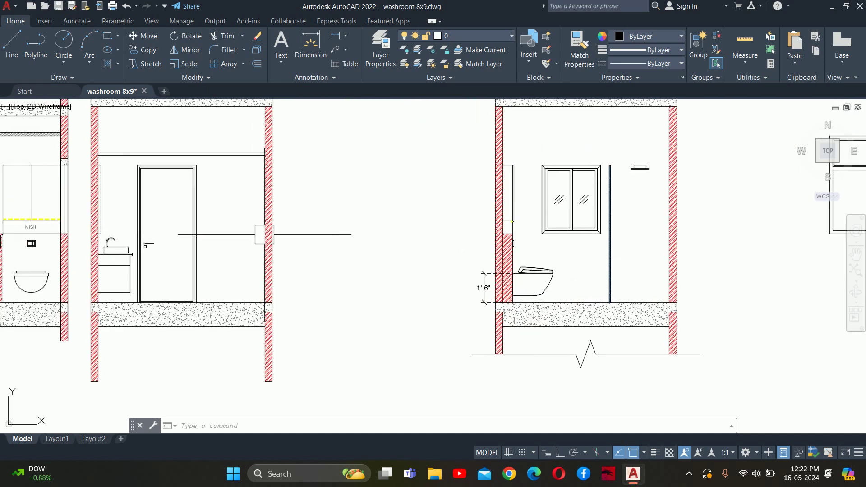
{"action": "scroll", "coordinate": [264, 235], "scroll_direction": "down", "scroll_amount": 2}
{"action": "middle_click_drag", "start_coordinate": [121, 238], "coordinate": [269, 213]}
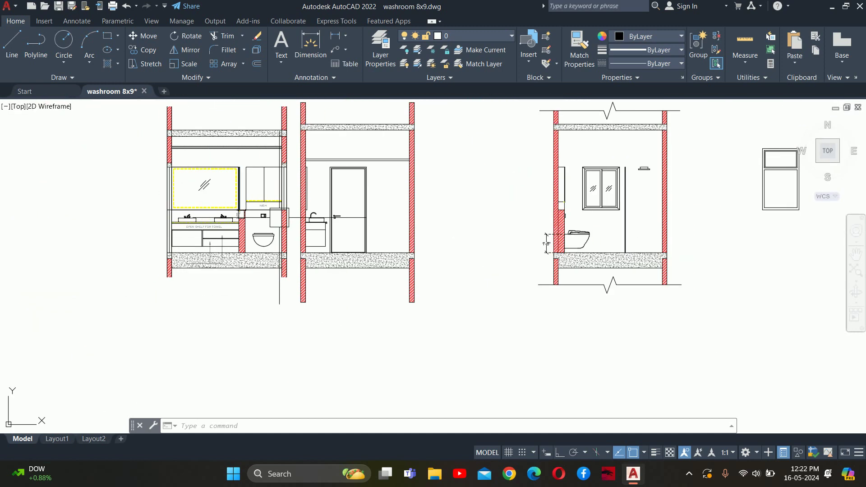
Draw a 12 by 6 rectangle in empty space beside the sink and door.
{"action": "key", "text": "Escape"}
{"action": "key", "text": "Escape"}
{"action": "key", "text": "Escape"}
{"action": "scroll", "coordinate": [358, 210], "scroll_direction": "up", "scroll_amount": 5}
{"action": "mouse_move", "coordinate": [402, 232]}
{"action": "middle_mouse_down"}
{"action": "mouse_move", "coordinate": [411, 236]}
{"action": "mouse_move", "coordinate": [309, 309]}
{"action": "middle_mouse_up"}
{"action": "middle_click_drag", "start_coordinate": [278, 339], "coordinate": [260, 326]}
{"action": "type", "text": "rec"}
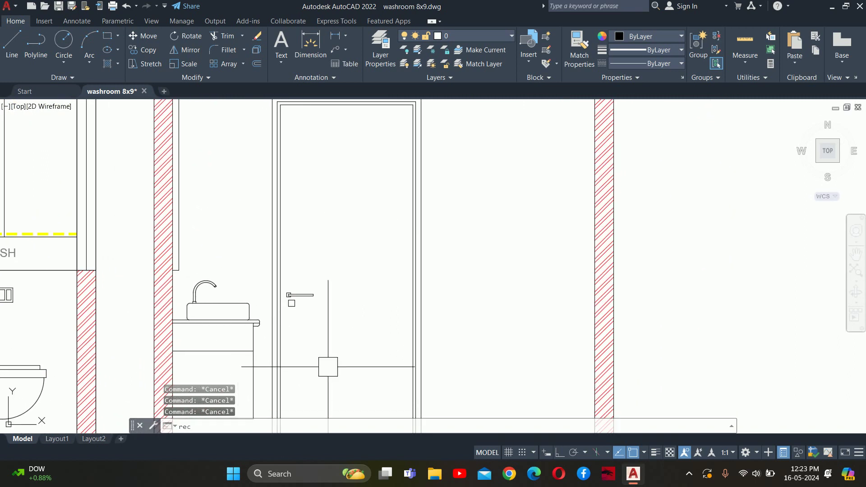
{"action": "key", "text": "Return"}
{"action": "scroll", "coordinate": [329, 364], "scroll_direction": "down", "scroll_amount": 4}
{"action": "left_click", "coordinate": [528, 319]}
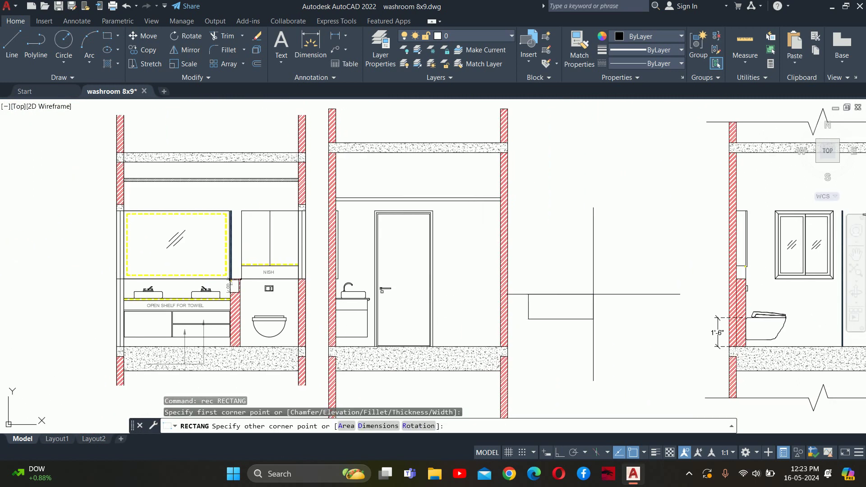
{"action": "type", "text": "d"}
{"action": "key", "text": "Return"}
{"action": "type", "text": "12"}
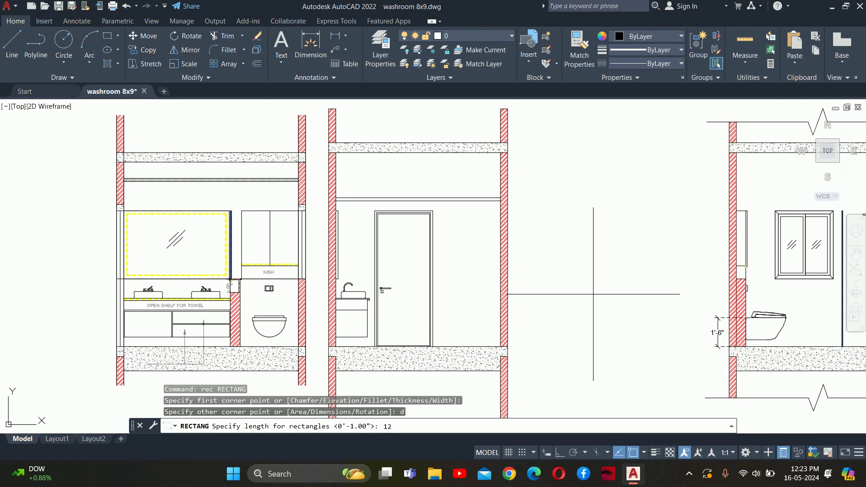
{"action": "key", "text": "Return"}
{"action": "type", "text": "6"}
{"action": "key", "text": "Return"}
{"action": "key", "text": "Escape"}
{"action": "key", "text": "Escape"}
Begin moving the new rectangle from its corner base point, then cancel the move.
{"action": "scroll", "coordinate": [551, 316], "scroll_direction": "up", "scroll_amount": 5}
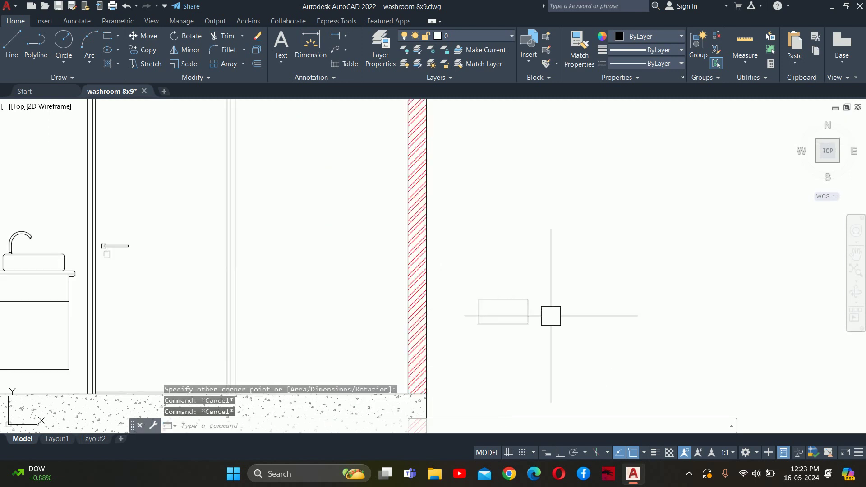
{"action": "type", "text": "m"}
{"action": "key", "text": "Return"}
{"action": "left_click", "coordinate": [505, 322]}
{"action": "key", "text": "Return"}
{"action": "scroll", "coordinate": [505, 320], "scroll_direction": "up", "scroll_amount": 4}
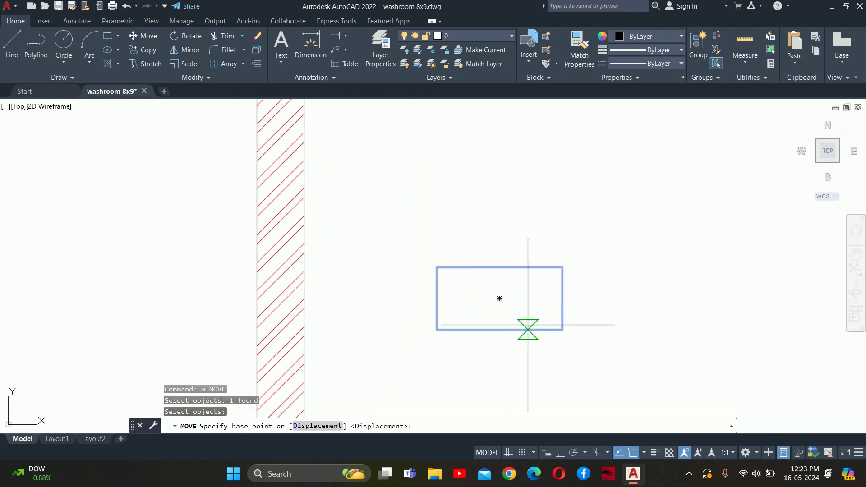
{"action": "left_click", "coordinate": [562, 330]}
{"action": "scroll", "coordinate": [410, 304], "scroll_direction": "down", "scroll_amount": 5}
{"action": "scroll", "coordinate": [609, 284], "scroll_direction": "up", "scroll_amount": 2}
{"action": "scroll", "coordinate": [578, 289], "scroll_direction": "up", "scroll_amount": 3}
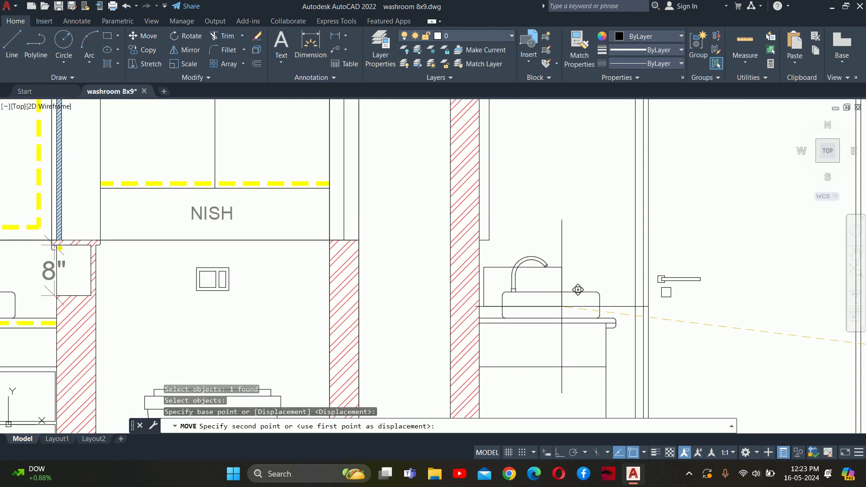
{"action": "scroll", "coordinate": [622, 306], "scroll_direction": "down", "scroll_amount": 5}
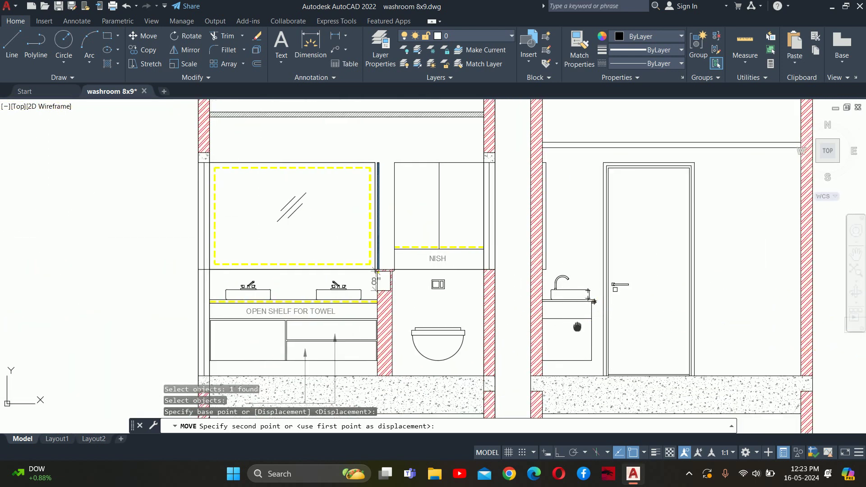
{"action": "scroll", "coordinate": [598, 312], "scroll_direction": "up", "scroll_amount": 2}
{"action": "scroll", "coordinate": [596, 293], "scroll_direction": "up", "scroll_amount": 3}
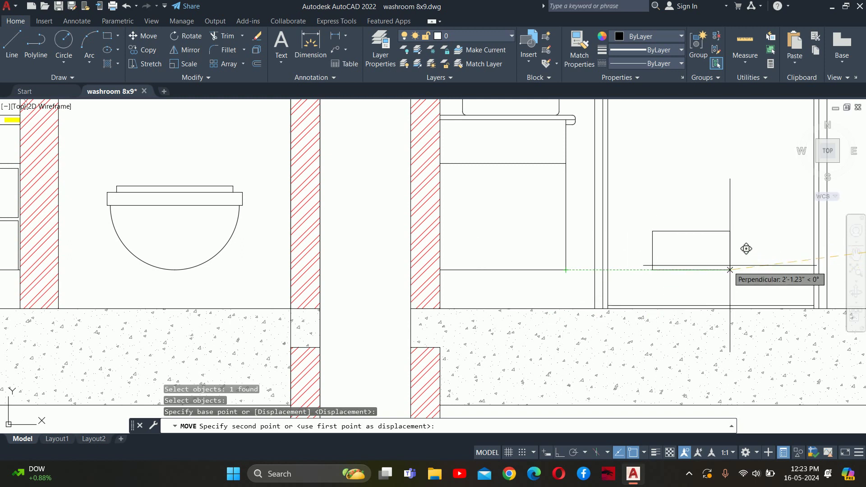
{"action": "key", "text": "Escape"}
{"action": "key", "text": "Escape"}
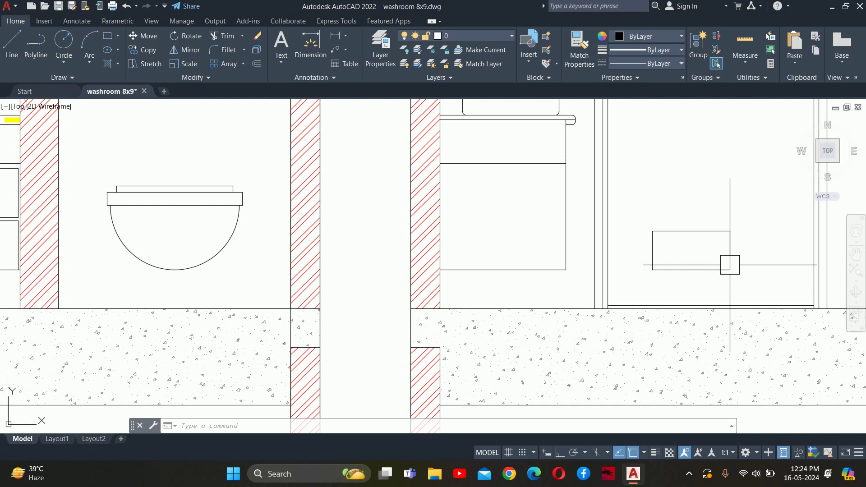
Retry the move, selecting the rectangle and picking a base point, then cancel again.
{"action": "key", "text": "Escape"}
{"action": "key", "text": "Escape"}
{"action": "scroll", "coordinate": [435, 235], "scroll_direction": "down", "scroll_amount": 4}
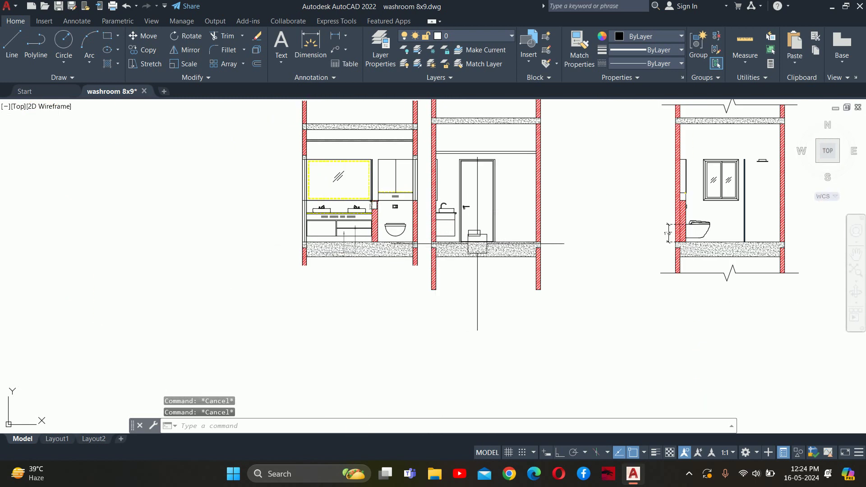
{"action": "scroll", "coordinate": [563, 289], "scroll_direction": "up", "scroll_amount": 3}
{"action": "scroll", "coordinate": [583, 293], "scroll_direction": "up", "scroll_amount": 2}
{"action": "type", "text": "m"}
{"action": "key", "text": "Return"}
{"action": "left_click", "coordinate": [583, 275]}
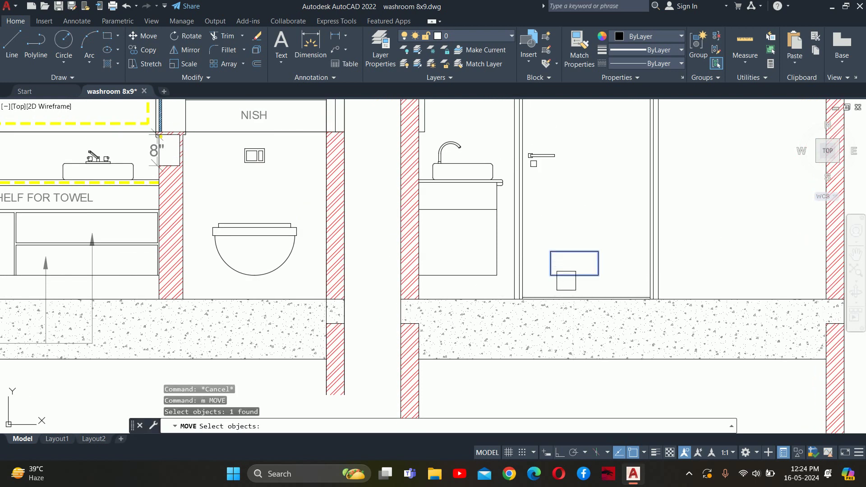
{"action": "key", "text": "Return"}
{"action": "scroll", "coordinate": [573, 278], "scroll_direction": "up", "scroll_amount": 5}
{"action": "left_click", "coordinate": [580, 266]}
{"action": "scroll", "coordinate": [596, 249], "scroll_direction": "down", "scroll_amount": 3}
{"action": "scroll", "coordinate": [582, 238], "scroll_direction": "up", "scroll_amount": 1}
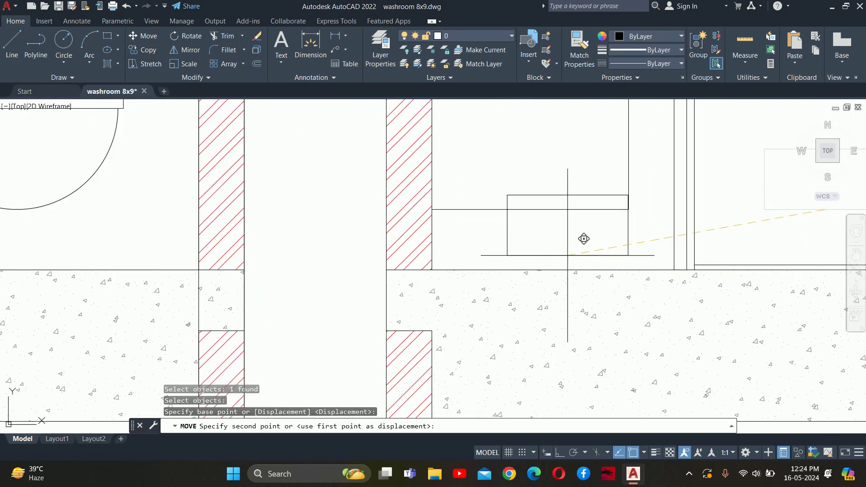
{"action": "scroll", "coordinate": [558, 266], "scroll_direction": "up", "scroll_amount": 2}
{"action": "key", "text": "Escape"}
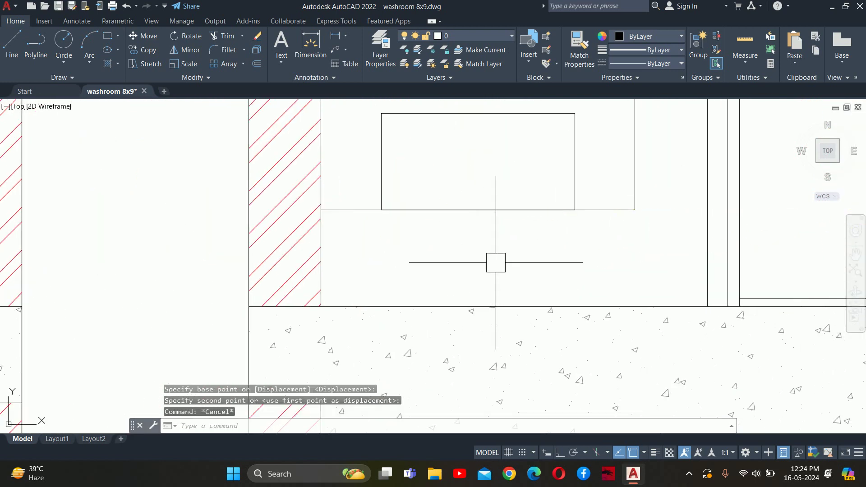
Move the rectangle by its bottom midpoint straight down to a new position.
{"action": "type", "text": "m"}
{"action": "key", "text": "Return"}
{"action": "left_click", "coordinate": [529, 211]}
{"action": "key", "text": "Return"}
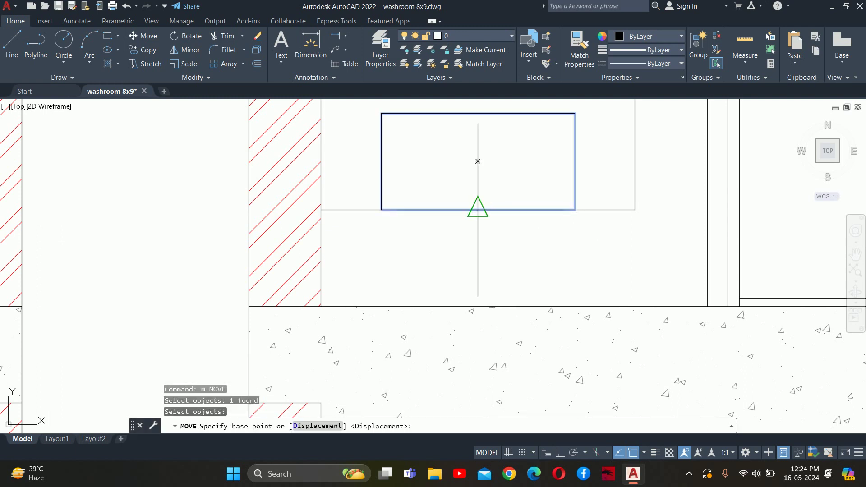
{"action": "left_click", "coordinate": [478, 210]}
{"action": "left_click", "coordinate": [478, 306]}
{"action": "scroll", "coordinate": [539, 289], "scroll_direction": "down", "scroll_amount": 3}
Start another move of the rectangle with Ortho on toward the basin, then cancel.
{"action": "type", "text": "m"}
{"action": "key", "text": "Return"}
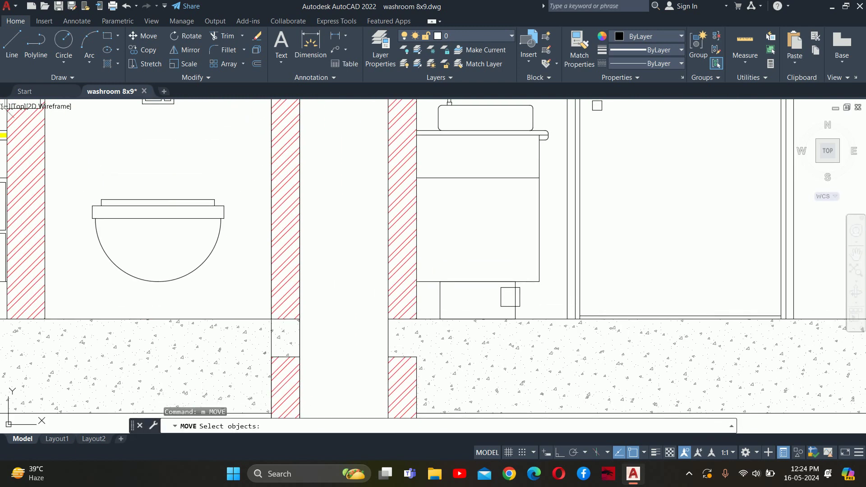
{"action": "left_click", "coordinate": [478, 282]}
{"action": "key", "text": "Return"}
{"action": "left_click", "coordinate": [714, 282]}
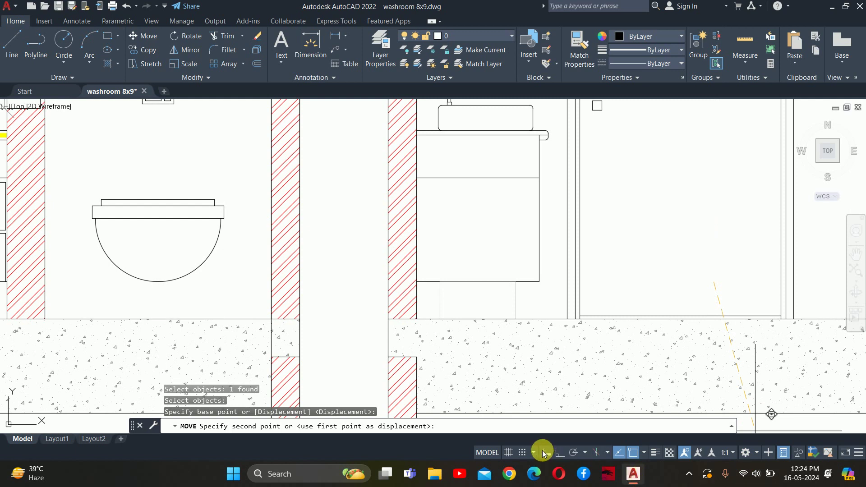
{"action": "left_click", "coordinate": [560, 452]}
{"action": "middle_click_drag", "start_coordinate": [695, 133], "coordinate": [700, 243]}
{"action": "type", "text": "3'6"}
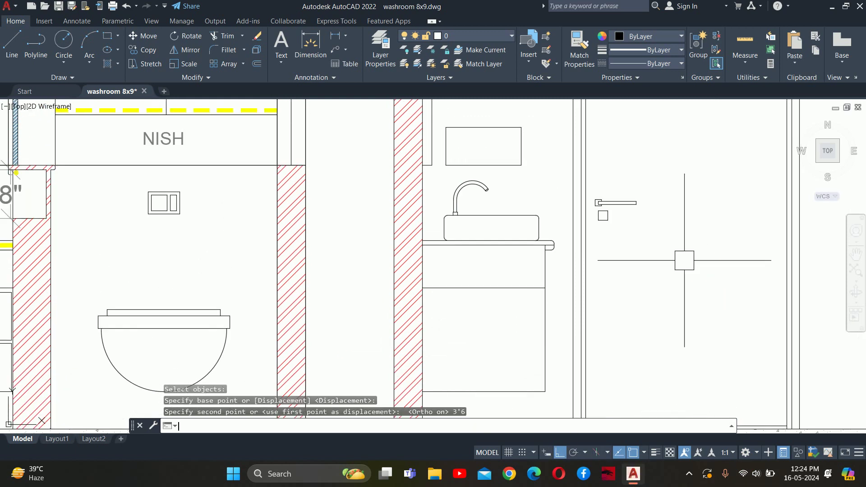
{"action": "key", "text": "Escape"}
{"action": "key", "text": "Escape"}
{"action": "scroll", "coordinate": [525, 212], "scroll_direction": "down", "scroll_amount": 2}
{"action": "scroll", "coordinate": [524, 203], "scroll_direction": "down", "scroll_amount": 3}
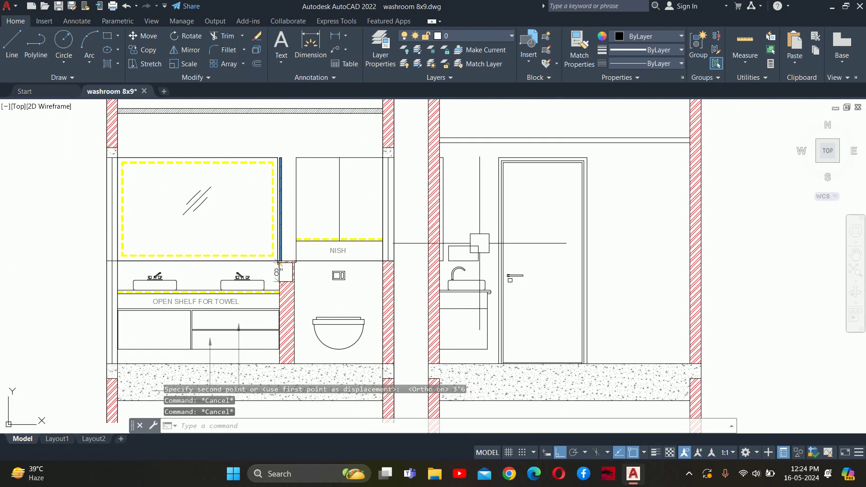
{"action": "key", "text": "Escape"}
{"action": "scroll", "coordinate": [474, 253], "scroll_direction": "up", "scroll_amount": 3}
{"action": "type", "text": "dli"}
{"action": "key", "text": "Return"}
{"action": "scroll", "coordinate": [452, 303], "scroll_direction": "up", "scroll_amount": 2}
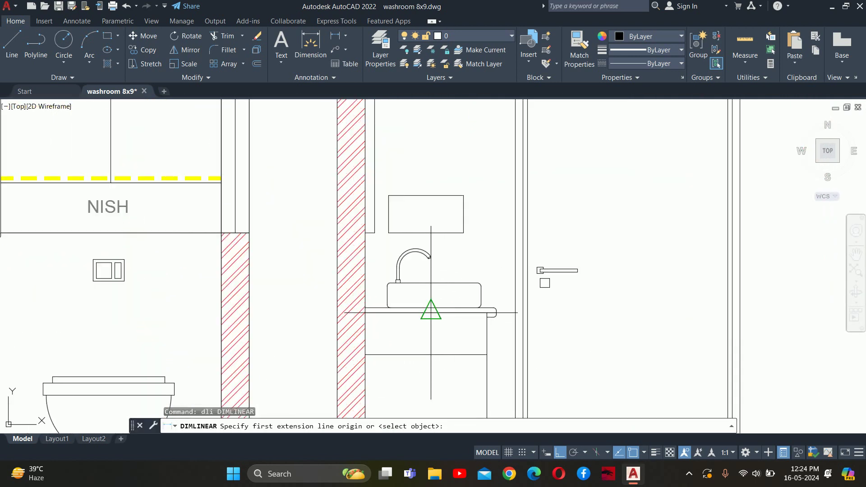
{"action": "scroll", "coordinate": [453, 307], "scroll_direction": "up", "scroll_amount": 2}
{"action": "left_click", "coordinate": [474, 300]}
{"action": "left_click", "coordinate": [473, 183]}
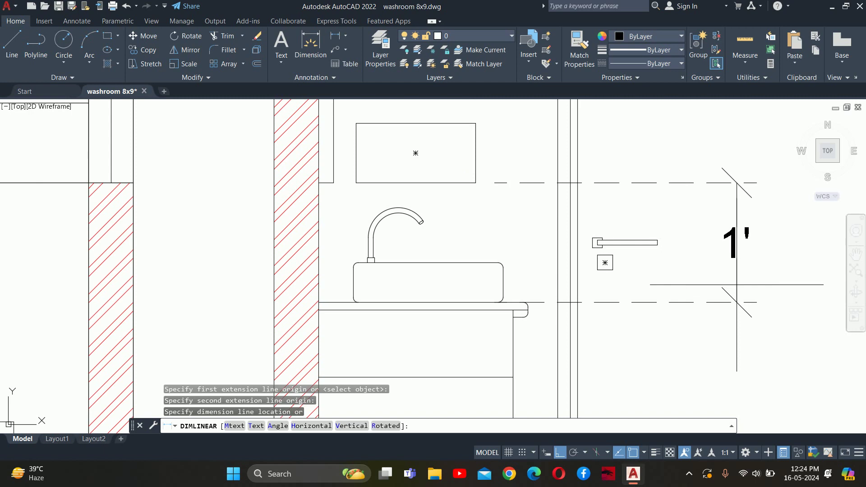
{"action": "key", "text": "Escape"}
{"action": "scroll", "coordinate": [519, 288], "scroll_direction": "down", "scroll_amount": 4}
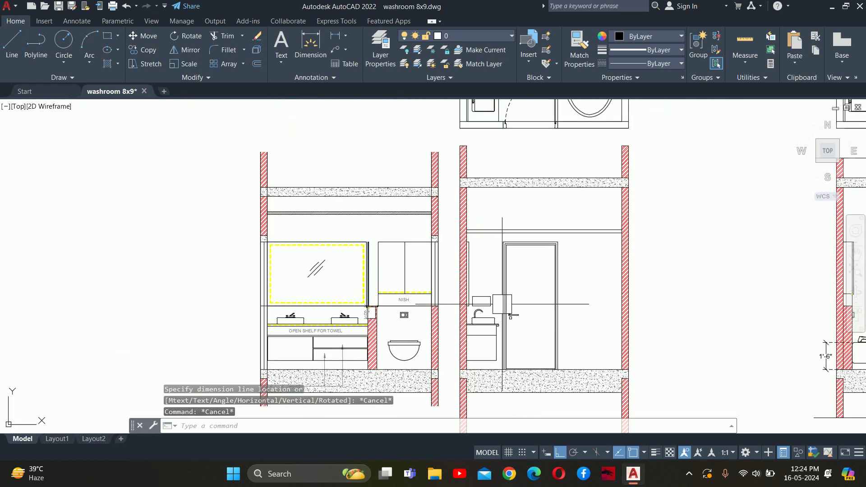
{"action": "key", "text": "Escape"}
{"action": "scroll", "coordinate": [506, 305], "scroll_direction": "up", "scroll_amount": 4}
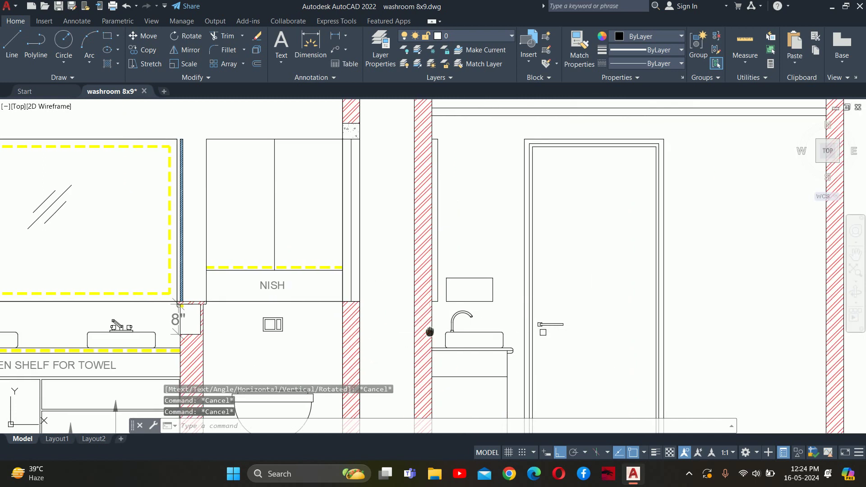
{"action": "middle_click_drag", "start_coordinate": [429, 331], "coordinate": [405, 332]}
{"action": "key", "text": "Escape"}
{"action": "scroll", "coordinate": [494, 316], "scroll_direction": "down", "scroll_amount": 4}
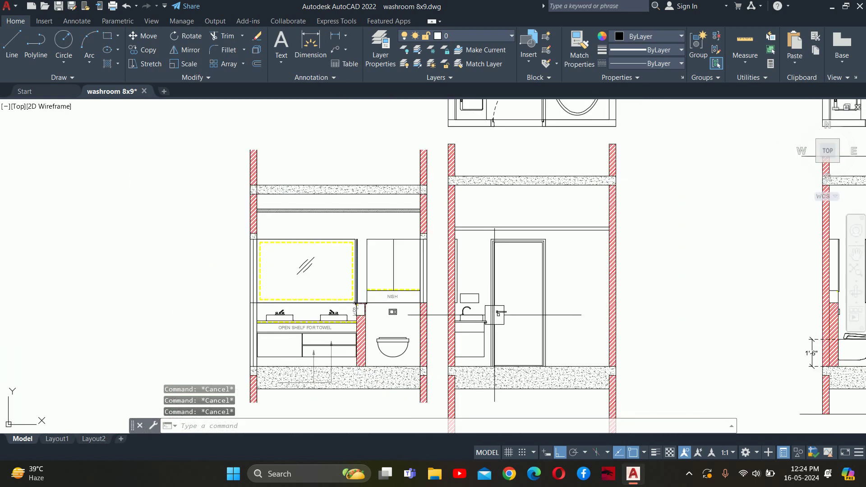
{"action": "scroll", "coordinate": [495, 315], "scroll_direction": "down", "scroll_amount": 3}
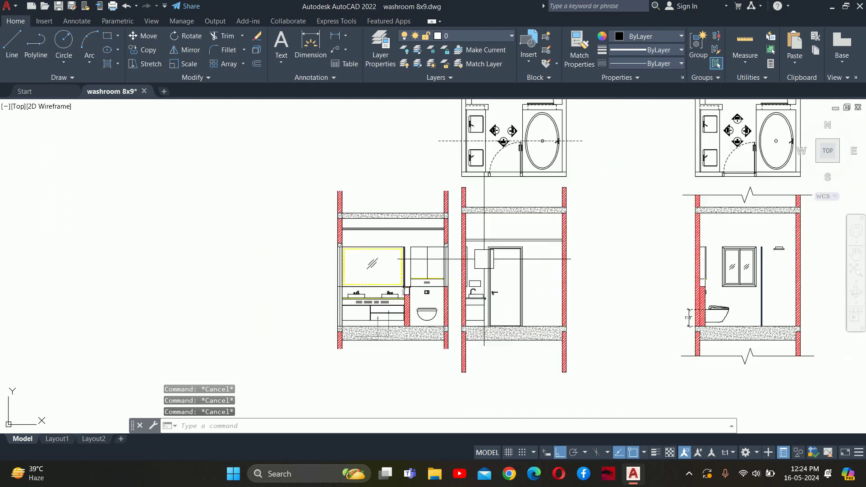
{"action": "scroll", "coordinate": [451, 203], "scroll_direction": "up", "scroll_amount": 3}
{"action": "scroll", "coordinate": [495, 271], "scroll_direction": "up", "scroll_amount": 3}
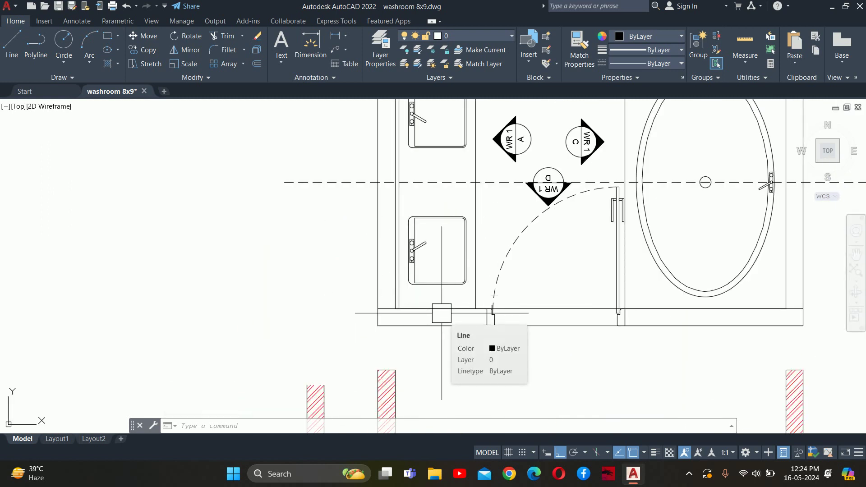
{"action": "scroll", "coordinate": [442, 312], "scroll_direction": "up", "scroll_amount": 2}
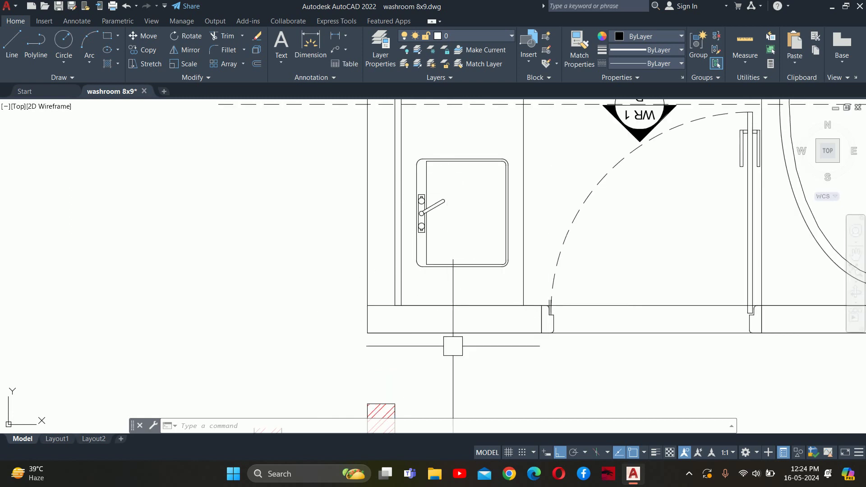
{"action": "scroll", "coordinate": [452, 348], "scroll_direction": "down", "scroll_amount": 3}
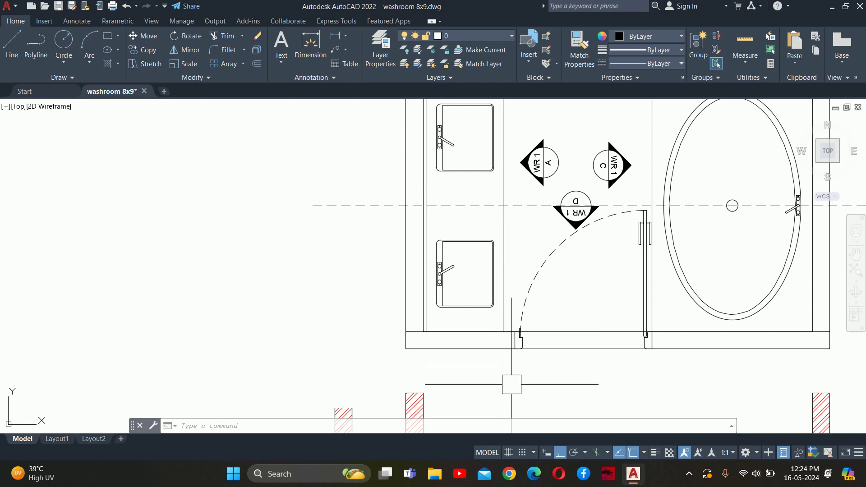
{"action": "scroll", "coordinate": [510, 317], "scroll_direction": "down", "scroll_amount": 3}
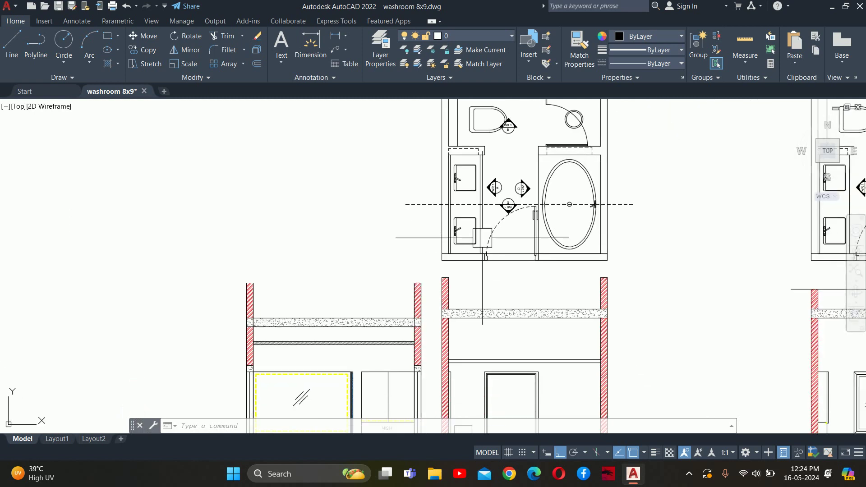
{"action": "key", "text": "Escape"}
{"action": "key", "text": "Escape"}
{"action": "key", "text": "Escape"}
{"action": "scroll", "coordinate": [448, 220], "scroll_direction": "up", "scroll_amount": 3}
{"action": "scroll", "coordinate": [447, 220], "scroll_direction": "up", "scroll_amount": 2}
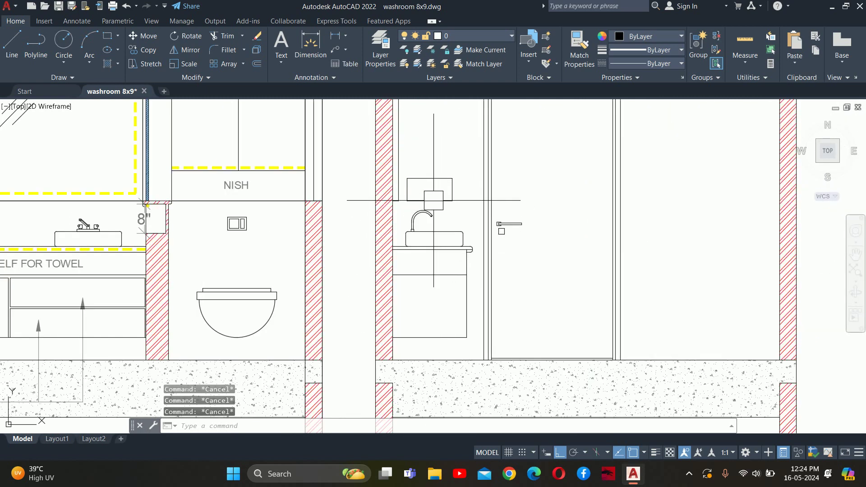
{"action": "scroll", "coordinate": [433, 201], "scroll_direction": "up", "scroll_amount": 2}
{"action": "scroll", "coordinate": [451, 289], "scroll_direction": "up", "scroll_amount": 2}
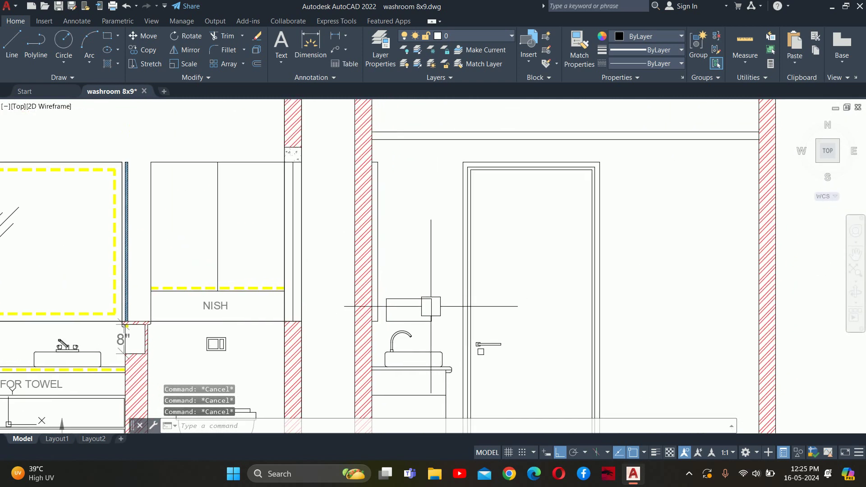
{"action": "middle_click_drag", "start_coordinate": [451, 300], "coordinate": [434, 324]}
{"action": "scroll", "coordinate": [434, 324], "scroll_direction": "down", "scroll_amount": 1}
{"action": "scroll", "coordinate": [412, 315], "scroll_direction": "down", "scroll_amount": 3}
{"action": "scroll", "coordinate": [412, 316], "scroll_direction": "up", "scroll_amount": 1}
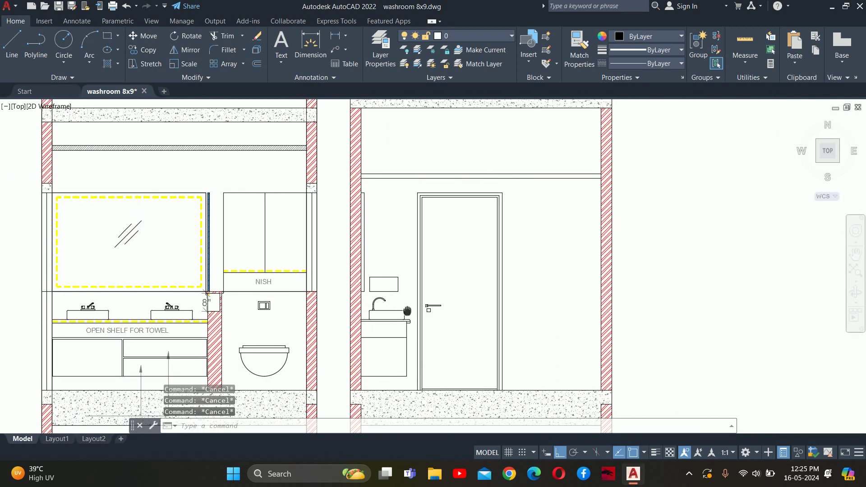
{"action": "scroll", "coordinate": [425, 271], "scroll_direction": "down", "scroll_amount": 1}
{"action": "scroll", "coordinate": [425, 271], "scroll_direction": "down", "scroll_amount": 1}
{"action": "left_click", "coordinate": [392, 307]}
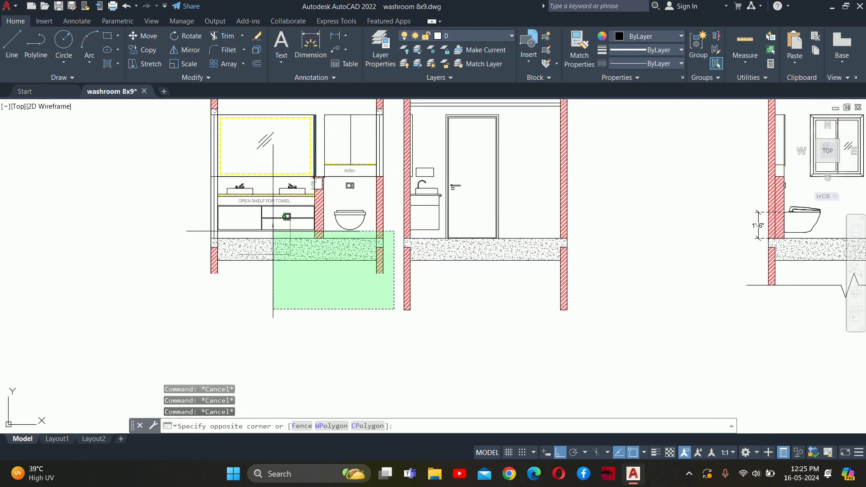
{"action": "scroll", "coordinate": [271, 252], "scroll_direction": "down", "scroll_amount": 3}
{"action": "left_click", "coordinate": [270, 279]}
{"action": "key", "text": "Delete"}
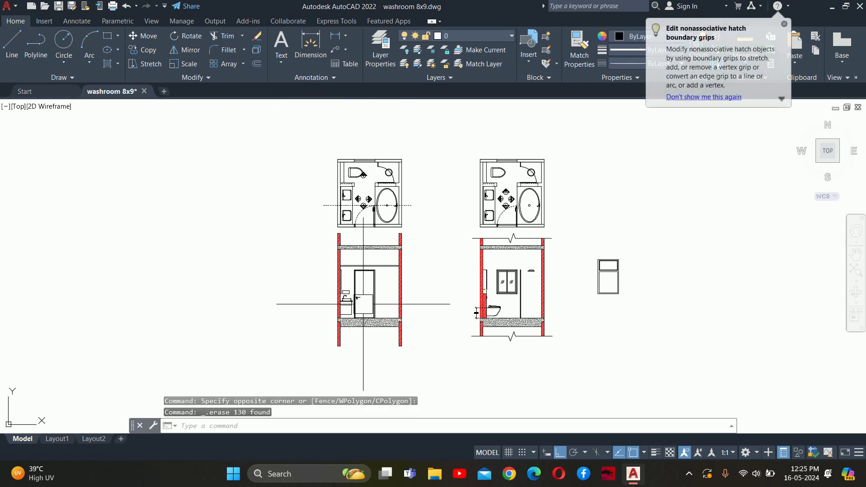
{"action": "scroll", "coordinate": [386, 298], "scroll_direction": "up", "scroll_amount": 3}
{"action": "scroll", "coordinate": [384, 307], "scroll_direction": "down", "scroll_amount": 1}
{"action": "key", "text": "Escape"}
{"action": "key", "text": "Escape"}
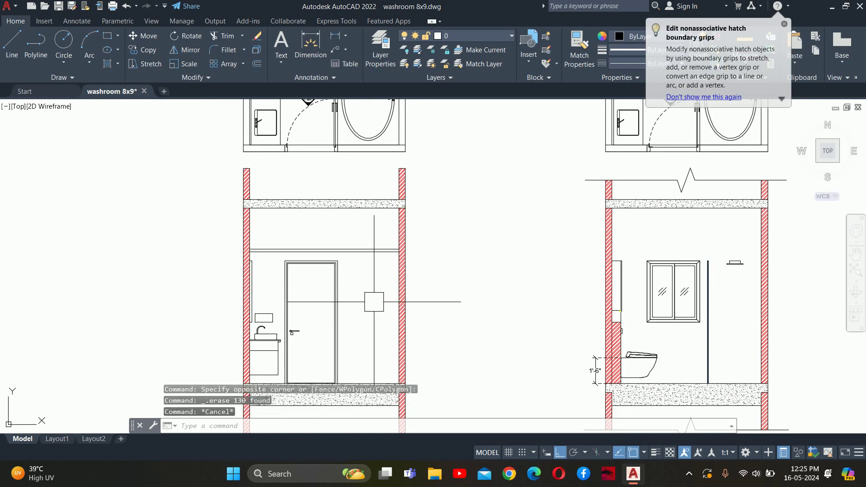
{"action": "scroll", "coordinate": [378, 323], "scroll_direction": "down", "scroll_amount": 2}
{"action": "scroll", "coordinate": [370, 316], "scroll_direction": "up", "scroll_amount": 3}
{"action": "scroll", "coordinate": [363, 309], "scroll_direction": "down", "scroll_amount": 3}
{"action": "scroll", "coordinate": [361, 209], "scroll_direction": "up", "scroll_amount": 3}
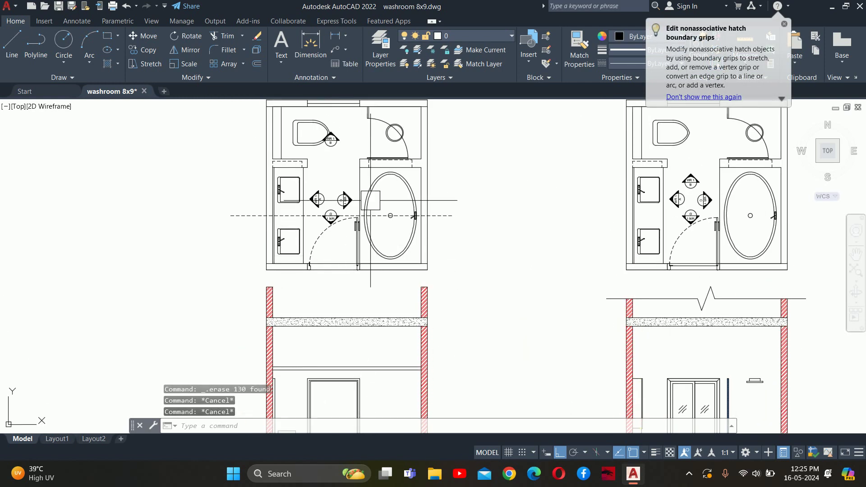
{"action": "scroll", "coordinate": [368, 213], "scroll_direction": "down", "scroll_amount": 3}
{"action": "middle_click_drag", "start_coordinate": [429, 303], "coordinate": [519, 246]}
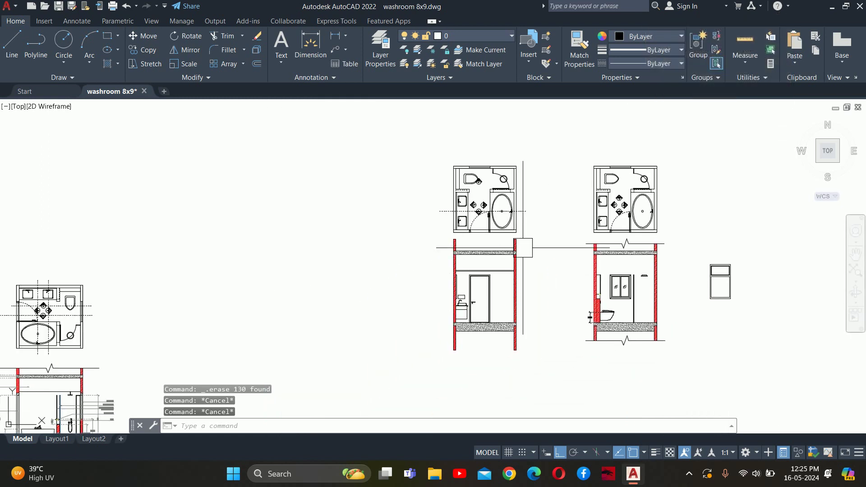
{"action": "middle_click_drag", "start_coordinate": [251, 374], "coordinate": [816, 236]}
{"action": "scroll", "coordinate": [614, 302], "scroll_direction": "up", "scroll_amount": 5}
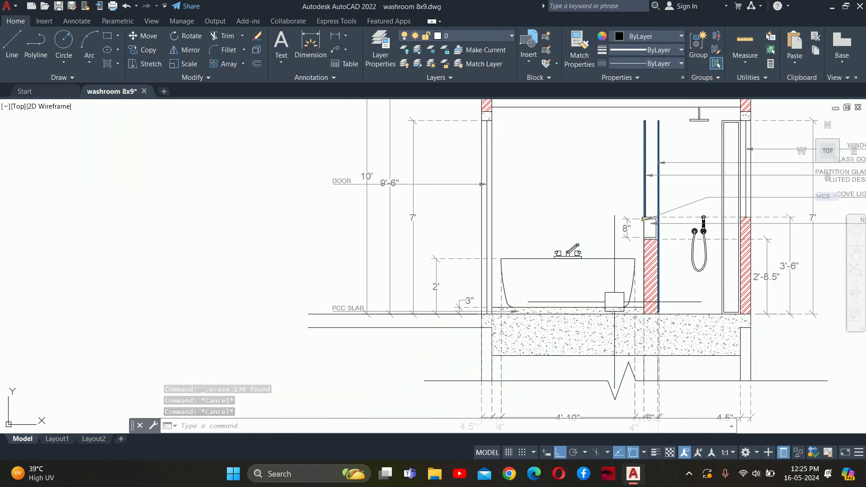
{"action": "scroll", "coordinate": [615, 302], "scroll_direction": "up", "scroll_amount": 4}
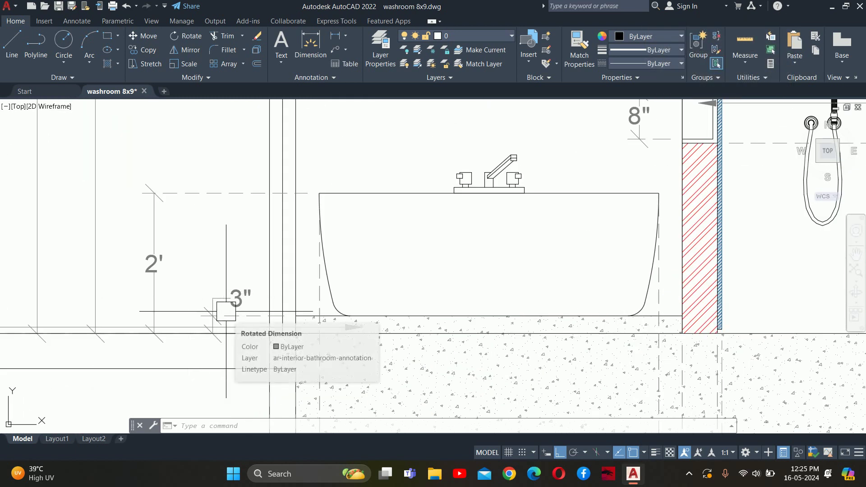
{"action": "scroll", "coordinate": [421, 296], "scroll_direction": "down", "scroll_amount": 5}
{"action": "scroll", "coordinate": [339, 276], "scroll_direction": "down", "scroll_amount": 2}
{"action": "scroll", "coordinate": [338, 277], "scroll_direction": "down", "scroll_amount": 2}
{"action": "scroll", "coordinate": [502, 214], "scroll_direction": "up", "scroll_amount": 6}
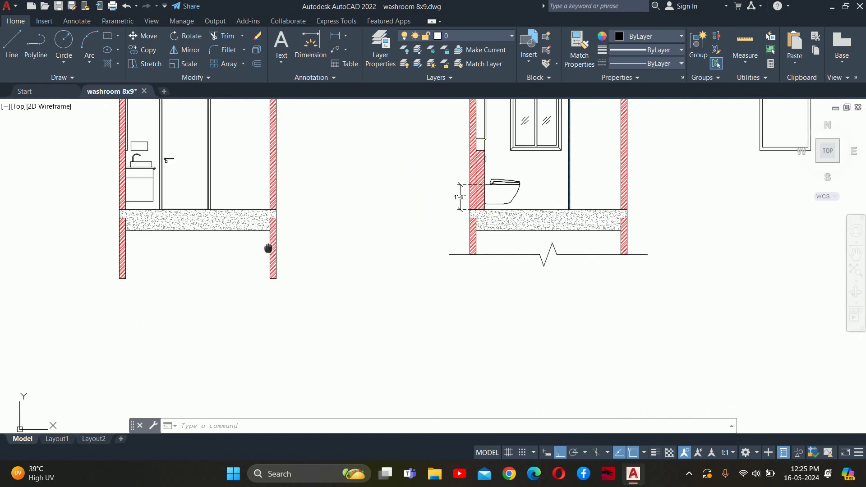
{"action": "scroll", "coordinate": [280, 258], "scroll_direction": "up", "scroll_amount": 4}
Offset the floor slab line 3 inches upward in the door elevation.
{"action": "key", "text": "Escape"}
{"action": "key", "text": "Escape"}
{"action": "key", "text": "Escape"}
{"action": "type", "text": "o"}
{"action": "key", "text": "Return"}
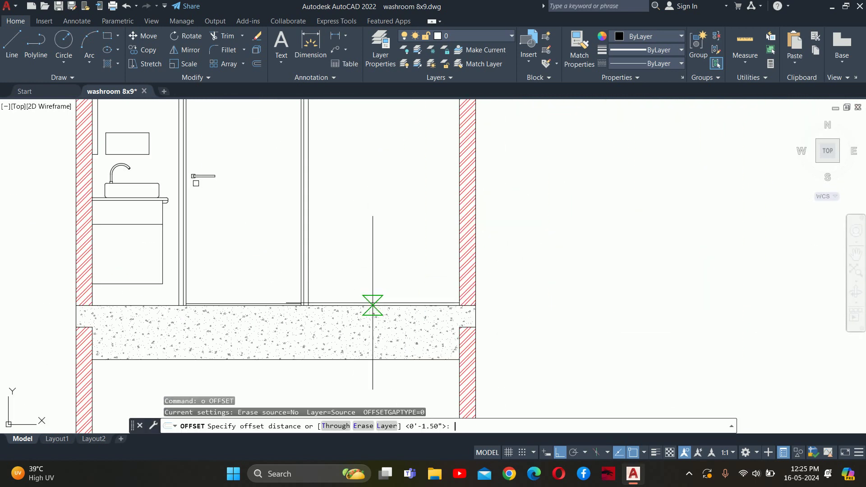
{"action": "scroll", "coordinate": [373, 305], "scroll_direction": "up", "scroll_amount": 4}
{"action": "key", "text": "Return"}
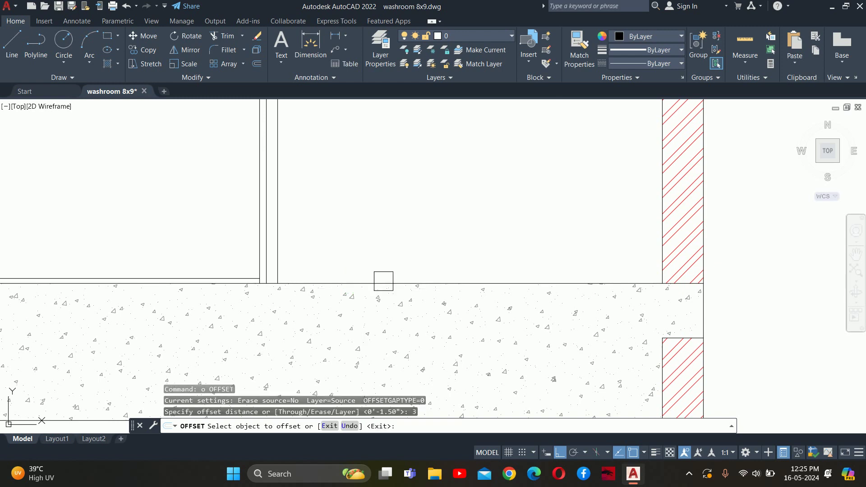
{"action": "left_click", "coordinate": [383, 283]}
{"action": "left_click", "coordinate": [344, 194]}
{"action": "key", "text": "Escape"}
{"action": "key", "text": "Escape"}
{"action": "key", "text": "Escape"}
{"action": "scroll", "coordinate": [187, 269], "scroll_direction": "up", "scroll_amount": 3}
Start trimming the excess lines with TR, then cancel the trim.
{"action": "type", "text": "tr"}
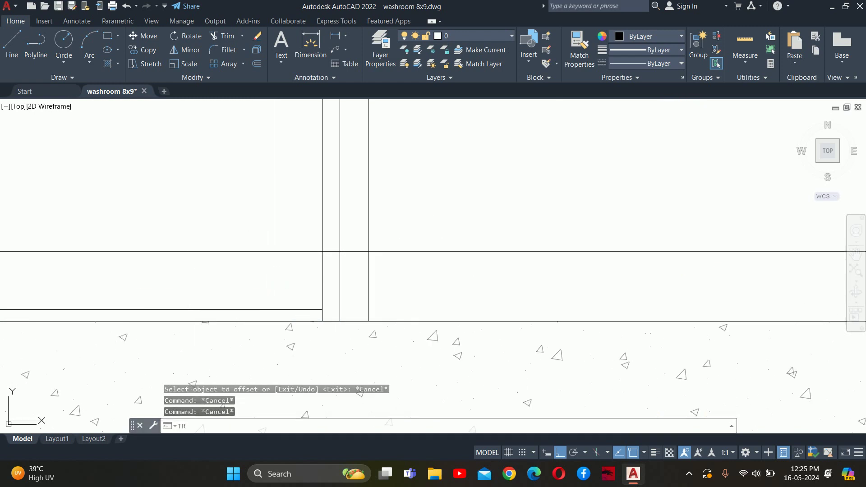
{"action": "key", "text": "Return"}
{"action": "scroll", "coordinate": [222, 263], "scroll_direction": "up", "scroll_amount": 3}
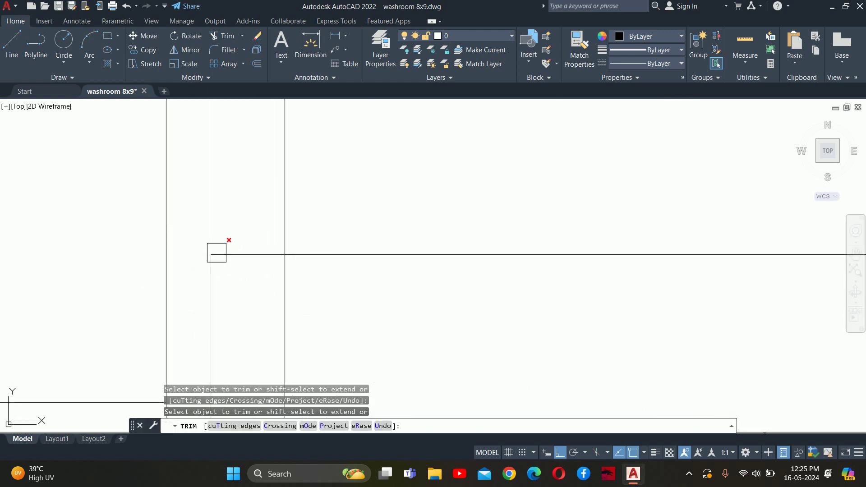
{"action": "scroll", "coordinate": [458, 291], "scroll_direction": "down", "scroll_amount": 5}
{"action": "scroll", "coordinate": [604, 285], "scroll_direction": "up", "scroll_amount": 5}
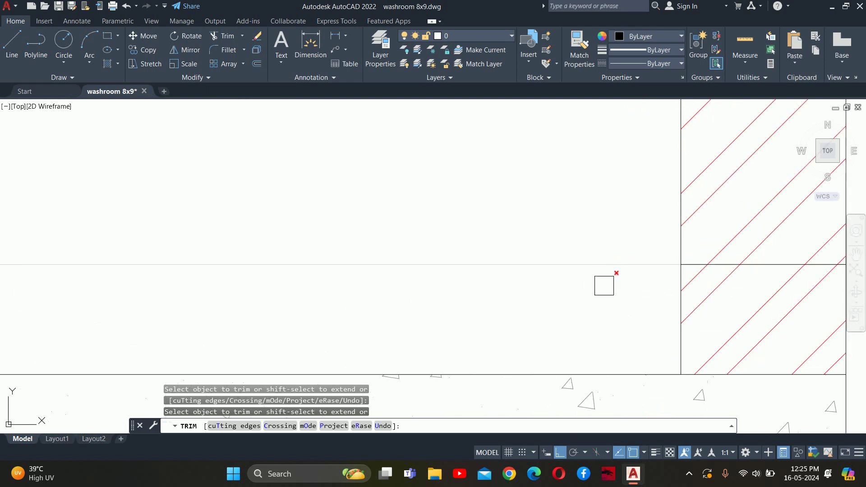
{"action": "key", "text": "Escape"}
{"action": "key", "text": "Escape"}
{"action": "key", "text": "Escape"}
{"action": "scroll", "coordinate": [697, 257], "scroll_direction": "down", "scroll_amount": 5}
{"action": "scroll", "coordinate": [509, 300], "scroll_direction": "up", "scroll_amount": 1}
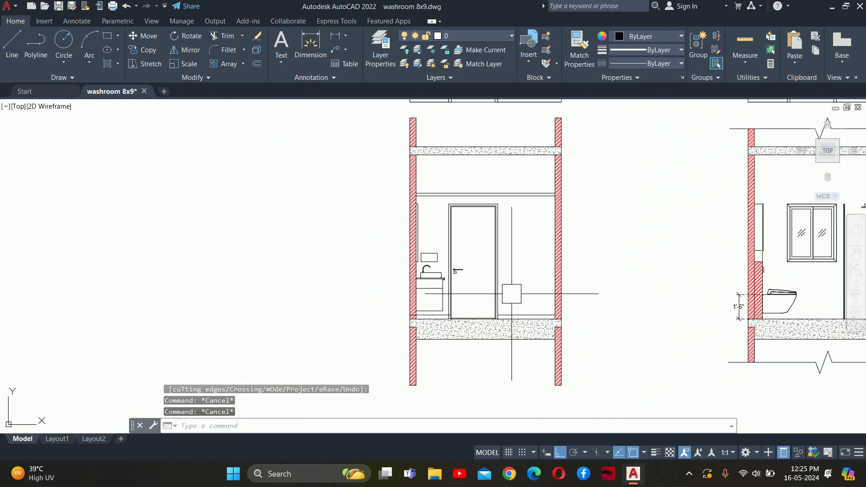
{"action": "scroll", "coordinate": [510, 300], "scroll_direction": "down", "scroll_amount": 6}
{"action": "scroll", "coordinate": [512, 262], "scroll_direction": "up", "scroll_amount": 4}
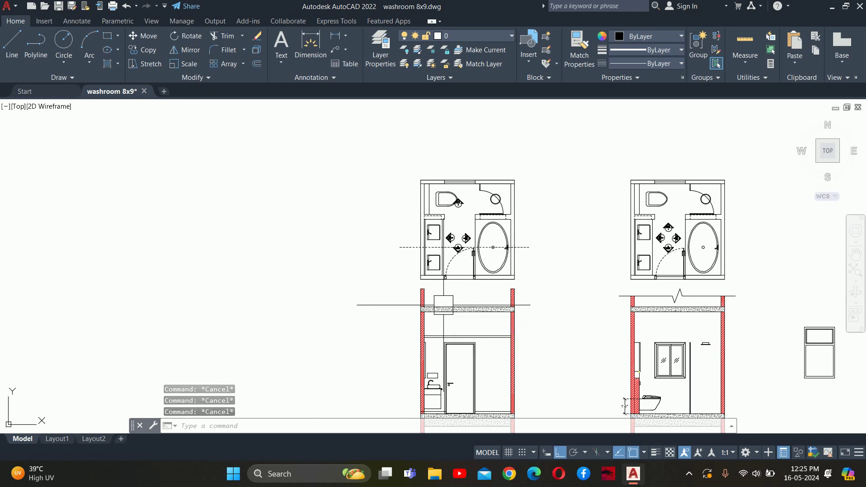
Draw vertical construction lines through the tub's left edge, opposite side and tap.
{"action": "type", "text": "xl"}
{"action": "key", "text": "Return"}
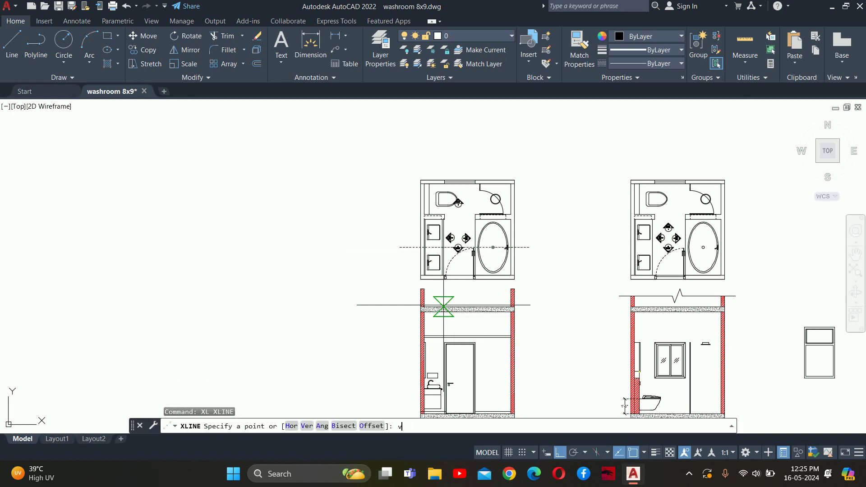
{"action": "key", "text": "Return"}
{"action": "scroll", "coordinate": [460, 245], "scroll_direction": "up", "scroll_amount": 5}
{"action": "scroll", "coordinate": [499, 311], "scroll_direction": "up", "scroll_amount": 3}
{"action": "left_click", "coordinate": [516, 311]}
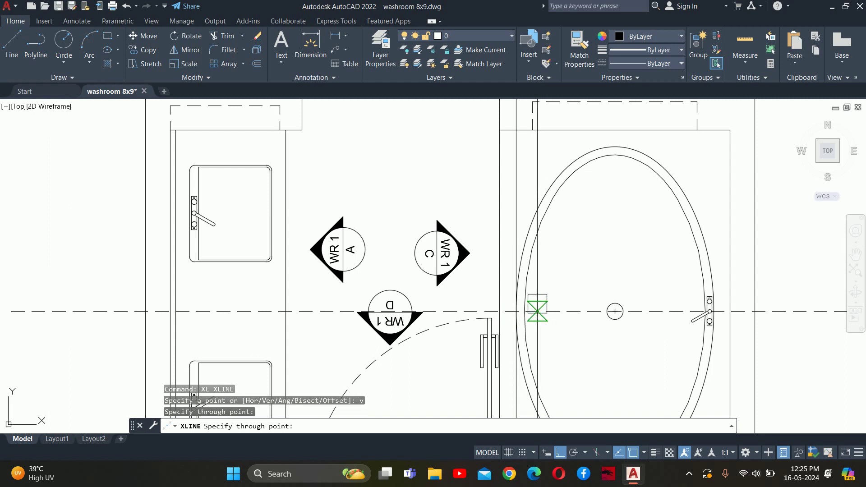
{"action": "left_click", "coordinate": [701, 354]}
{"action": "scroll", "coordinate": [761, 328], "scroll_direction": "up", "scroll_amount": 4}
{"action": "scroll", "coordinate": [624, 293], "scroll_direction": "up", "scroll_amount": 5}
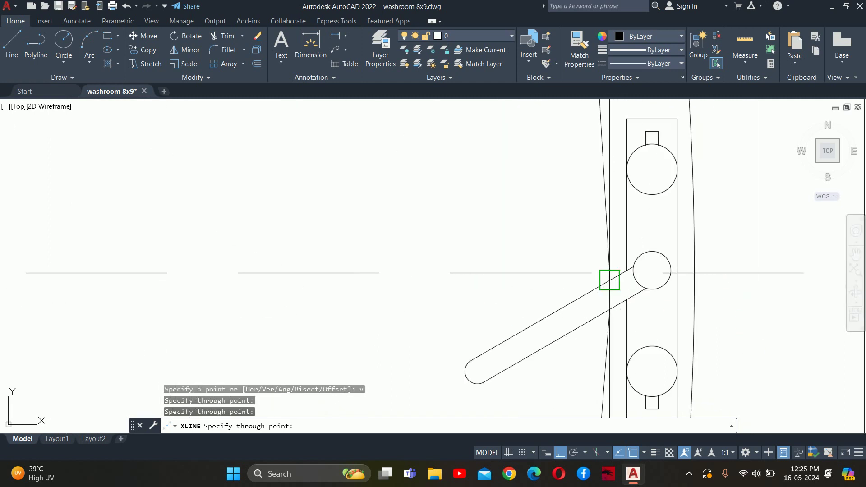
{"action": "left_click", "coordinate": [610, 273]}
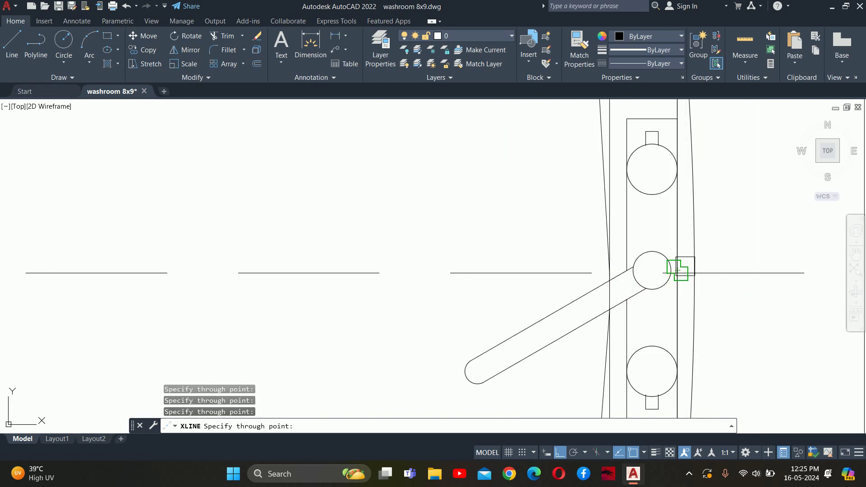
{"action": "key", "text": "Escape"}
Pan down to view the door elevation crossed by the new construction lines.
{"action": "scroll", "coordinate": [681, 269], "scroll_direction": "down", "scroll_amount": 5}
{"action": "middle_click_drag", "start_coordinate": [632, 316], "coordinate": [600, 210]}
{"action": "scroll", "coordinate": [590, 377], "scroll_direction": "up", "scroll_amount": 3}
{"action": "scroll", "coordinate": [397, 258], "scroll_direction": "up", "scroll_amount": 2}
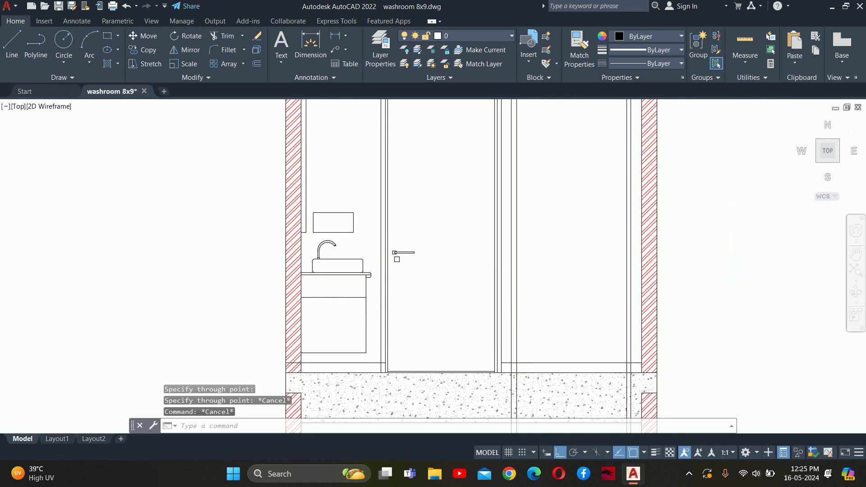
{"action": "key", "text": "Escape"}
{"action": "key", "text": "Escape"}
{"action": "scroll", "coordinate": [551, 350], "scroll_direction": "down", "scroll_amount": 2}
{"action": "scroll", "coordinate": [294, 379], "scroll_direction": "down", "scroll_amount": 2}
{"action": "scroll", "coordinate": [440, 291], "scroll_direction": "down", "scroll_amount": 2}
Take a trial dimension from the floor to the tub top, then cancel it.
{"action": "scroll", "coordinate": [255, 309], "scroll_direction": "down", "scroll_amount": 2}
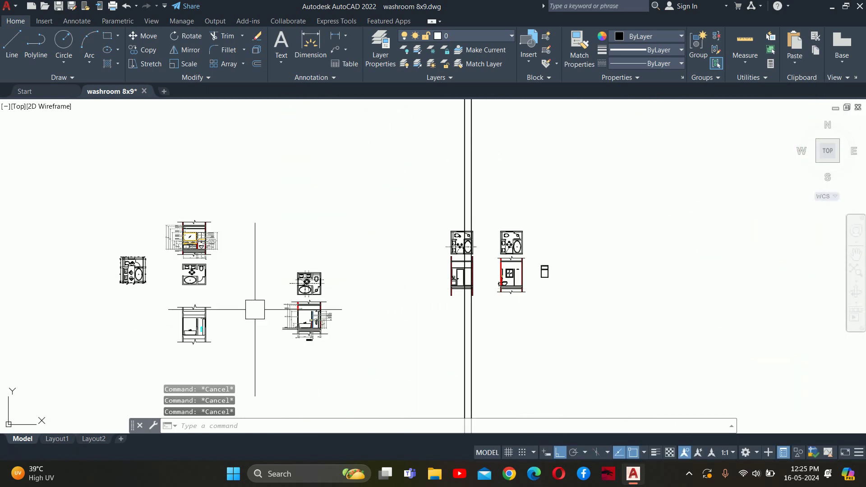
{"action": "scroll", "coordinate": [129, 284], "scroll_direction": "up", "scroll_amount": 3}
{"action": "scroll", "coordinate": [609, 373], "scroll_direction": "up", "scroll_amount": 3}
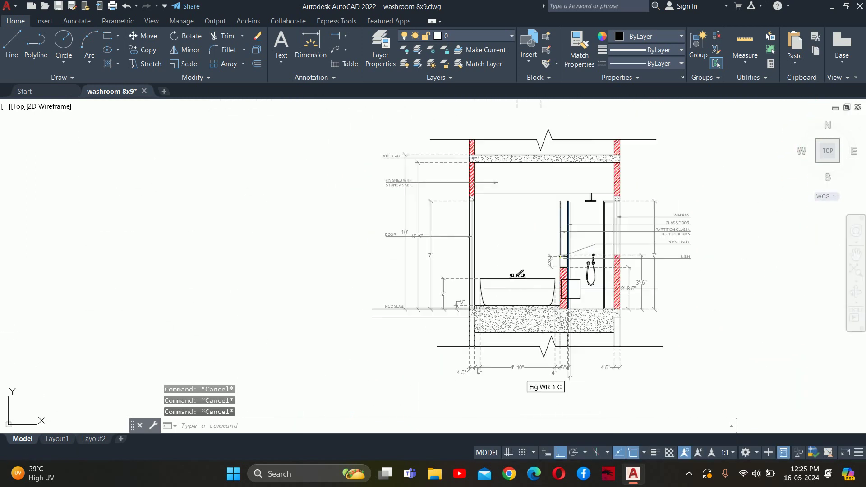
{"action": "scroll", "coordinate": [587, 342], "scroll_direction": "up", "scroll_amount": 2}
{"action": "scroll", "coordinate": [406, 299], "scroll_direction": "up", "scroll_amount": 2}
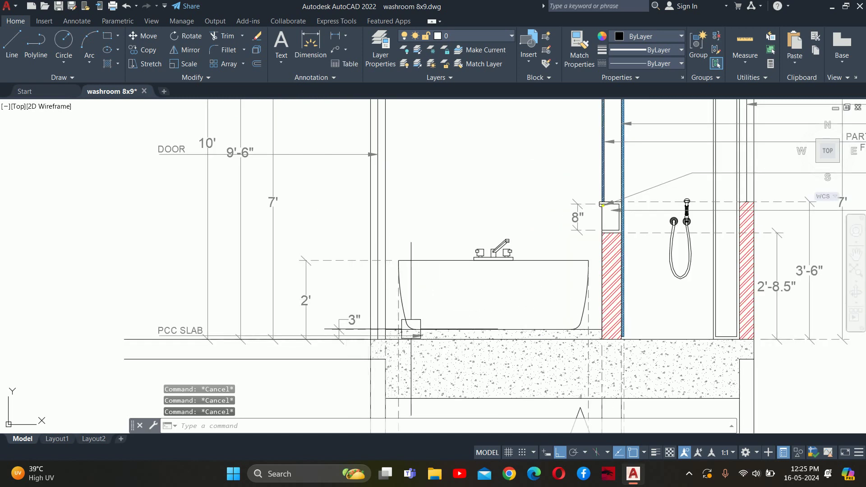
{"action": "type", "text": "dli"}
{"action": "key", "text": "Return"}
{"action": "left_click", "coordinate": [444, 329]}
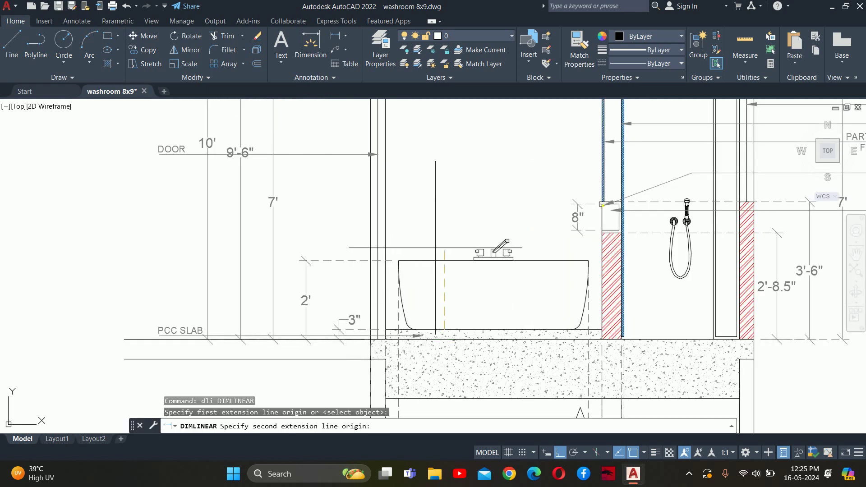
{"action": "left_click", "coordinate": [444, 260]}
{"action": "scroll", "coordinate": [444, 287], "scroll_direction": "up", "scroll_amount": 2}
{"action": "key", "text": "Escape"}
{"action": "key", "text": "Escape"}
Offset the line above the slab 1'9" upward to mark the tub top.
{"action": "scroll", "coordinate": [731, 303], "scroll_direction": "down", "scroll_amount": 5}
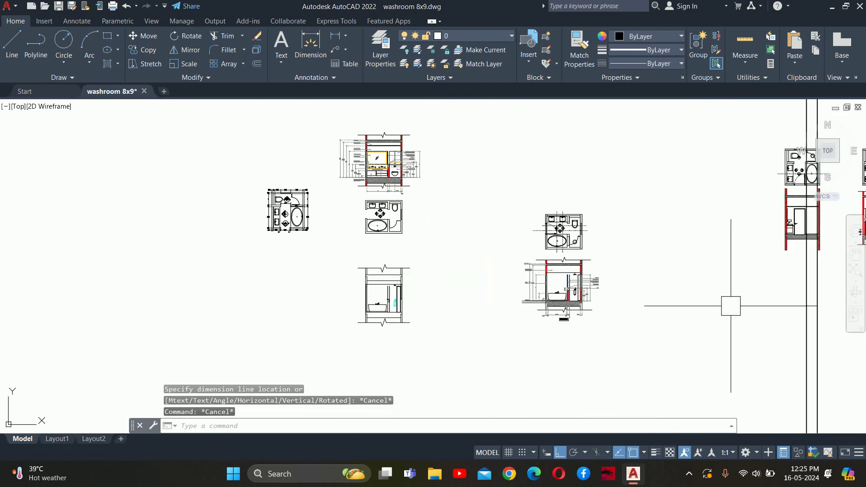
{"action": "scroll", "coordinate": [731, 259], "scroll_direction": "down", "scroll_amount": 2}
{"action": "scroll", "coordinate": [291, 253], "scroll_direction": "down", "scroll_amount": 2}
{"action": "scroll", "coordinate": [115, 226], "scroll_direction": "up", "scroll_amount": 5}
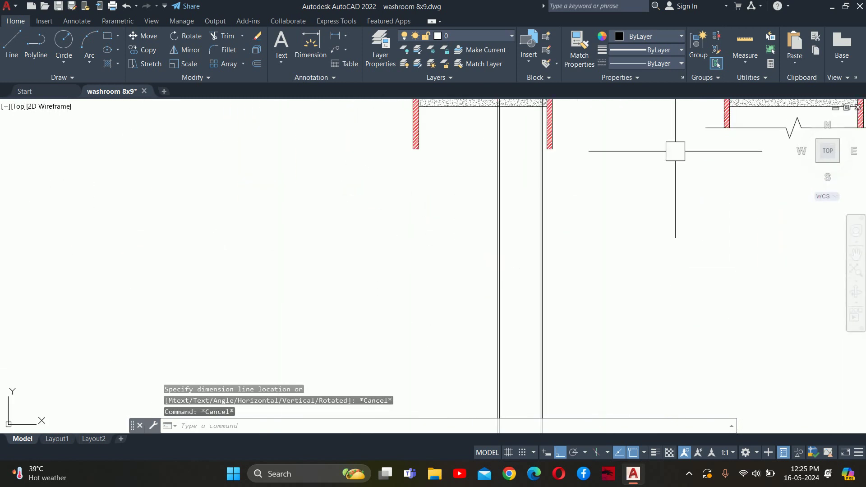
{"action": "scroll", "coordinate": [677, 151], "scroll_direction": "up", "scroll_amount": 3}
{"action": "scroll", "coordinate": [603, 302], "scroll_direction": "up", "scroll_amount": 2}
{"action": "key", "text": "Escape"}
{"action": "key", "text": "Escape"}
{"action": "type", "text": "o"}
{"action": "key", "text": "Return"}
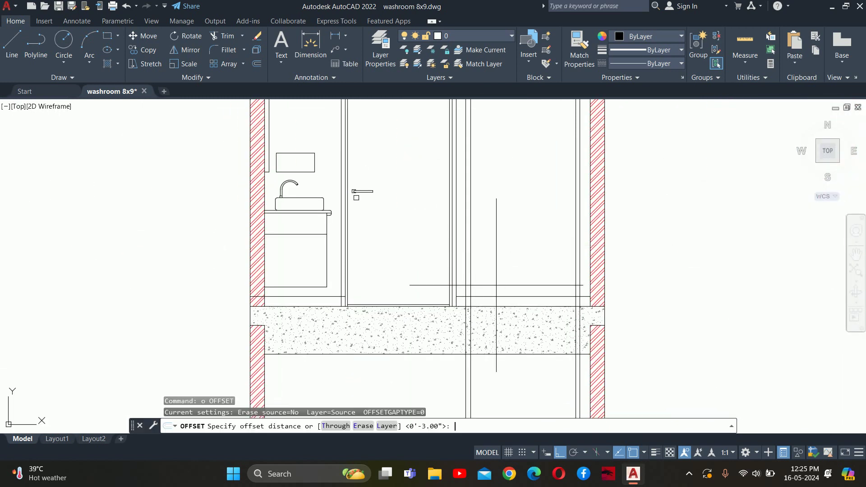
{"action": "key", "text": "Return"}
{"action": "left_click", "coordinate": [514, 296]}
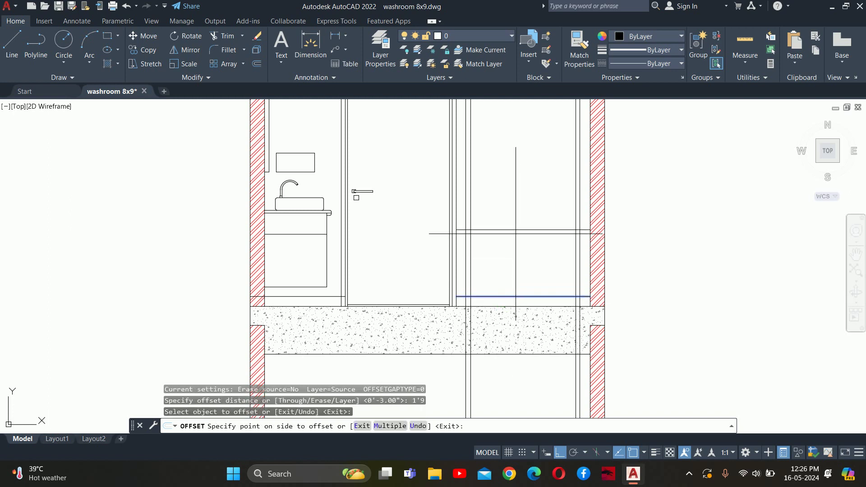
{"action": "left_click", "coordinate": [518, 235]}
{"action": "key", "text": "Escape"}
{"action": "key", "text": "Escape"}
{"action": "scroll", "coordinate": [502, 238], "scroll_direction": "up", "scroll_amount": 5}
{"action": "middle_click_drag", "start_coordinate": [502, 238], "coordinate": [383, 304]}
Trim the excess line ends beside the hatched wall with a fence.
{"action": "type", "text": "tr"}
{"action": "key", "text": "Return"}
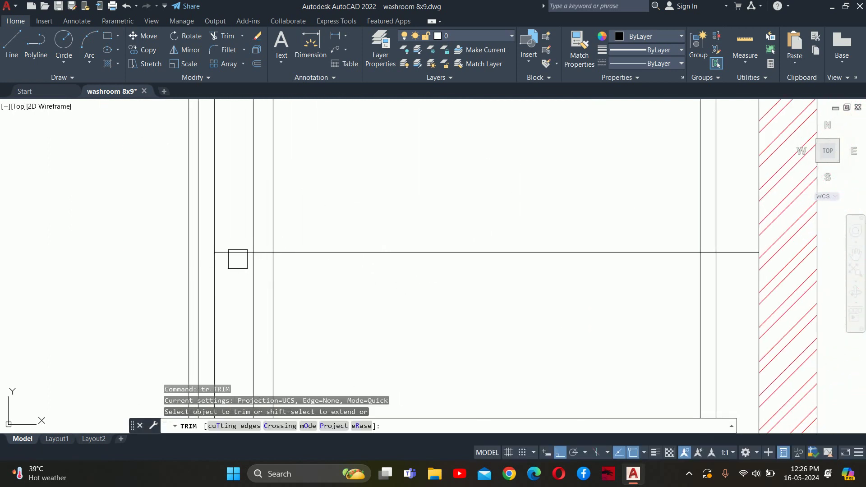
{"action": "scroll", "coordinate": [236, 257], "scroll_direction": "up", "scroll_amount": 3}
{"action": "scroll", "coordinate": [336, 187], "scroll_direction": "down", "scroll_amount": 2}
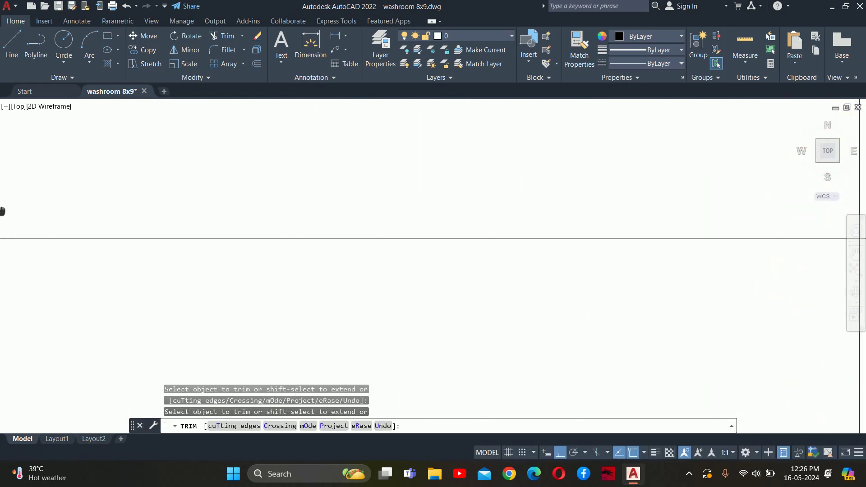
{"action": "middle_click_drag", "start_coordinate": [336, 187], "coordinate": [576, 193]}
{"action": "left_click", "coordinate": [523, 208]}
{"action": "left_click", "coordinate": [578, 230]}
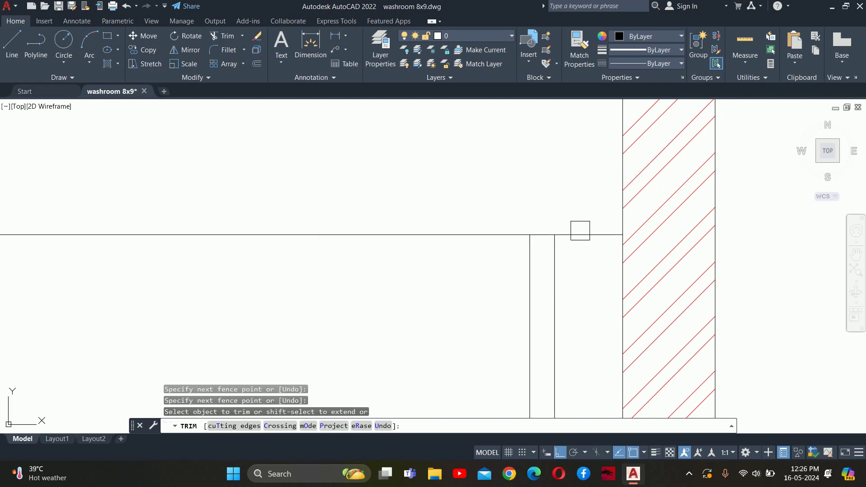
{"action": "key", "text": "Escape"}
Fence-trim the remaining extra line ends below and beside the tub box.
{"action": "scroll", "coordinate": [489, 270], "scroll_direction": "down", "scroll_amount": 3}
{"action": "key", "text": "Return"}
{"action": "scroll", "coordinate": [414, 260], "scroll_direction": "up", "scroll_amount": 5}
{"action": "scroll", "coordinate": [451, 361], "scroll_direction": "up", "scroll_amount": 3}
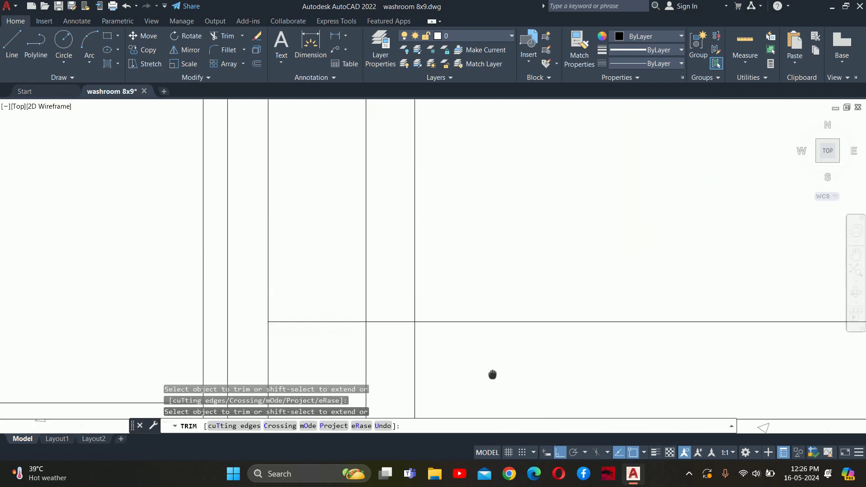
{"action": "left_click", "coordinate": [354, 355]}
{"action": "left_click", "coordinate": [83, 350]}
{"action": "key", "text": "Return"}
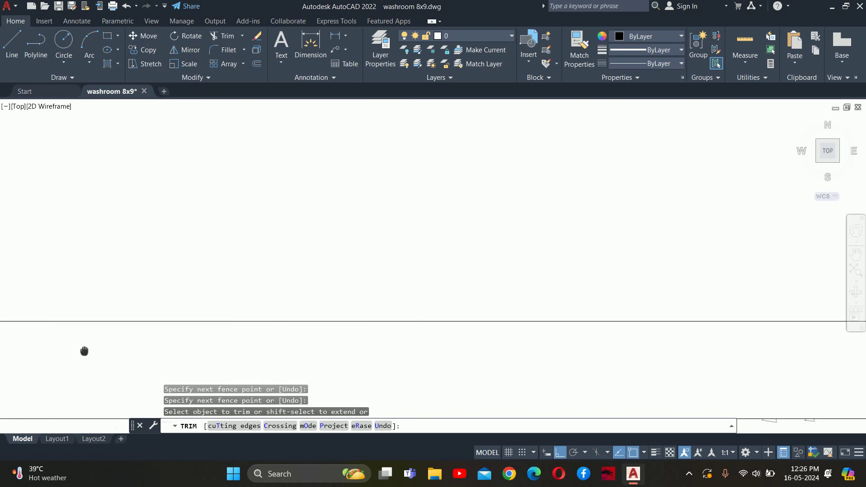
{"action": "middle_click_drag", "start_coordinate": [83, 350], "coordinate": [104, 376]}
{"action": "left_click", "coordinate": [704, 372]}
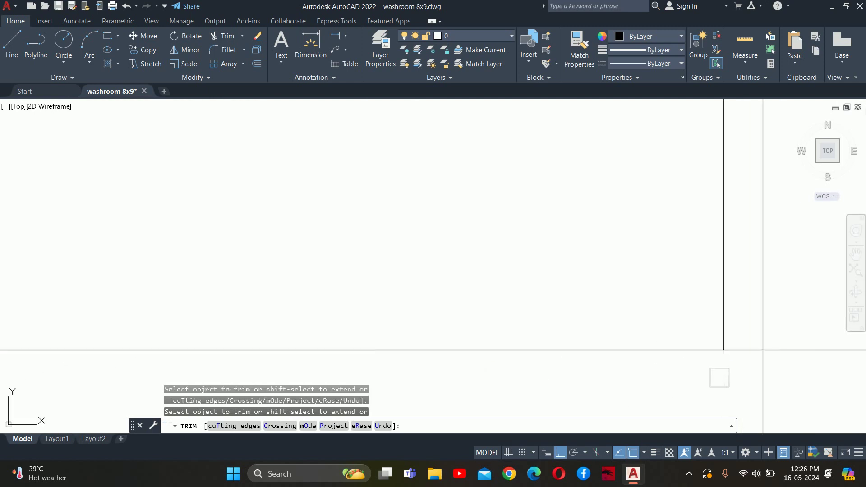
{"action": "left_click", "coordinate": [755, 374]}
{"action": "key", "text": "Escape"}
{"action": "key", "text": "Escape"}
{"action": "scroll", "coordinate": [770, 374], "scroll_direction": "down", "scroll_amount": 3}
{"action": "scroll", "coordinate": [609, 290], "scroll_direction": "down", "scroll_amount": 3}
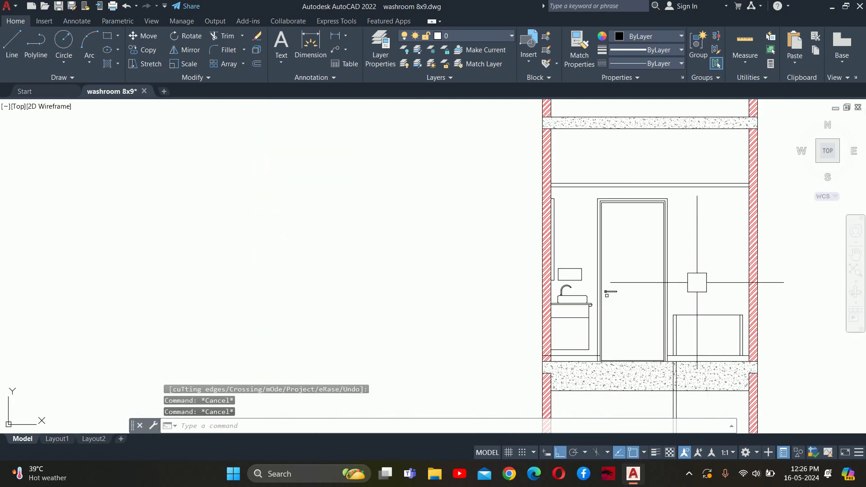
{"action": "scroll", "coordinate": [464, 309], "scroll_direction": "down", "scroll_amount": 3}
{"action": "scroll", "coordinate": [475, 327], "scroll_direction": "down", "scroll_amount": 1}
Copy the left curved edge of the existing elevation's tub into the new bathtub.
{"action": "middle_click_drag", "start_coordinate": [749, 311], "coordinate": [600, 311]}
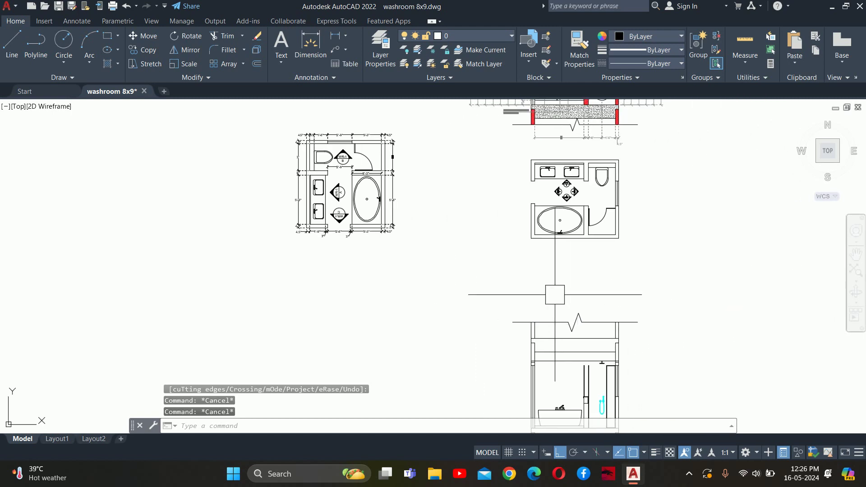
{"action": "scroll", "coordinate": [529, 236], "scroll_direction": "up", "scroll_amount": 4}
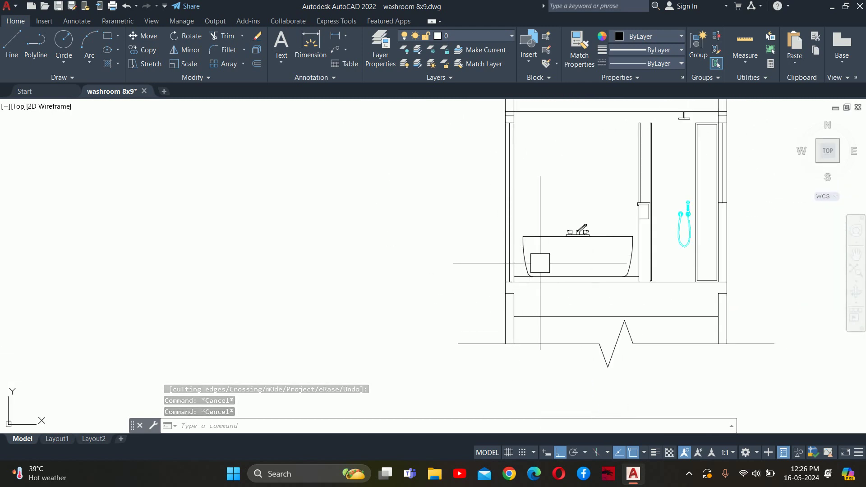
{"action": "scroll", "coordinate": [525, 251], "scroll_direction": "up", "scroll_amount": 3}
{"action": "key", "text": "Escape"}
{"action": "scroll", "coordinate": [531, 251], "scroll_direction": "up", "scroll_amount": 1}
{"action": "middle_click_drag", "start_coordinate": [531, 252], "coordinate": [482, 301]}
{"action": "type", "text": "co"}
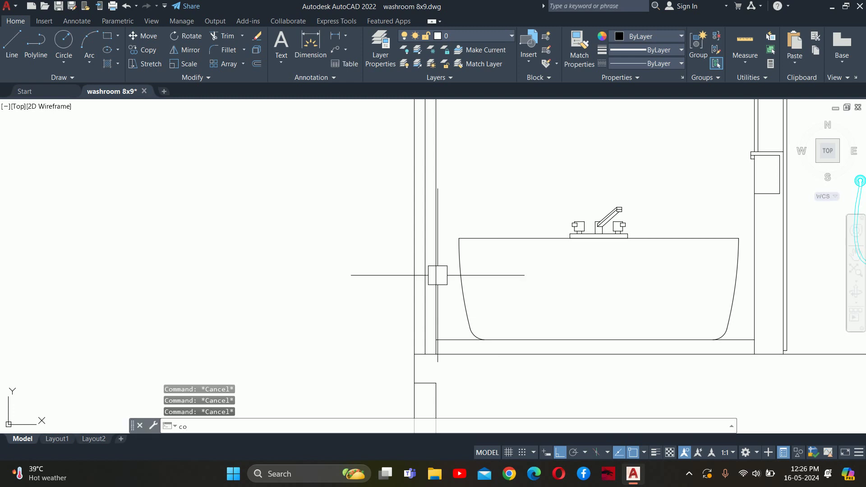
{"action": "key", "text": "Return"}
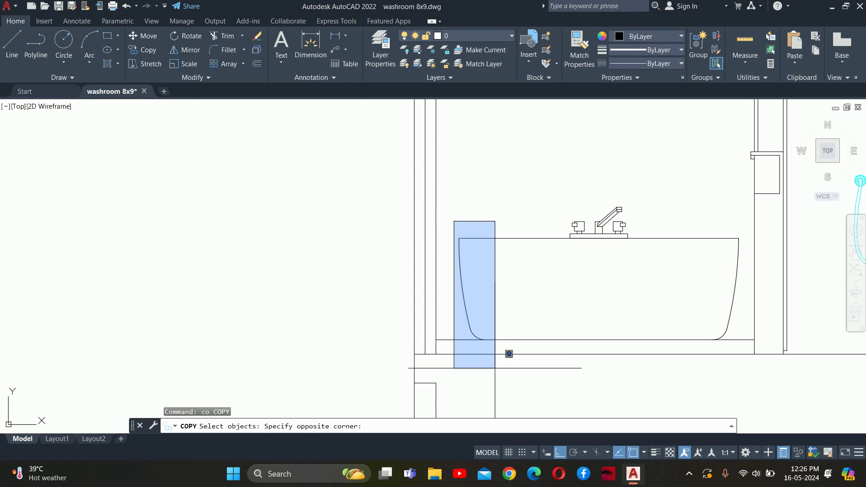
{"action": "left_click", "coordinate": [496, 361]}
{"action": "key", "text": "Return"}
{"action": "scroll", "coordinate": [469, 233], "scroll_direction": "up", "scroll_amount": 2}
{"action": "left_click", "coordinate": [454, 241]}
{"action": "scroll", "coordinate": [762, 239], "scroll_direction": "down", "scroll_amount": 5}
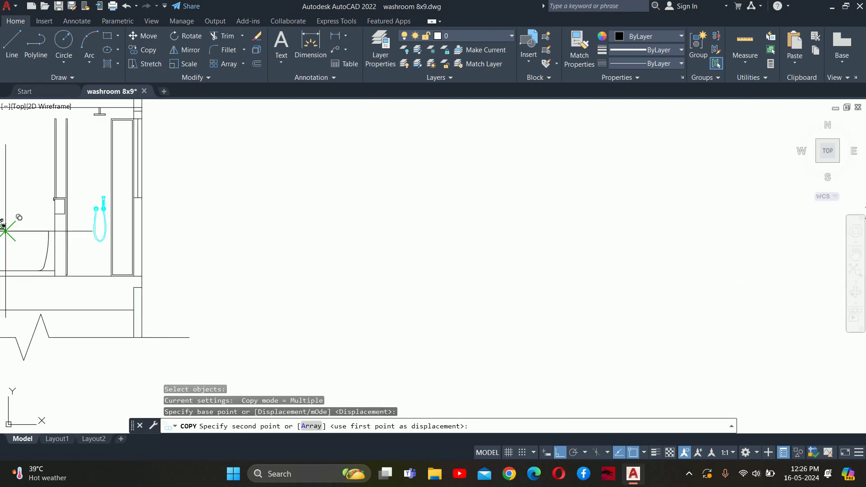
{"action": "scroll", "coordinate": [541, 226], "scroll_direction": "down", "scroll_amount": 2}
{"action": "scroll", "coordinate": [355, 182], "scroll_direction": "up", "scroll_amount": 3}
{"action": "scroll", "coordinate": [355, 182], "scroll_direction": "up", "scroll_amount": 2}
{"action": "scroll", "coordinate": [342, 196], "scroll_direction": "down", "scroll_amount": 3}
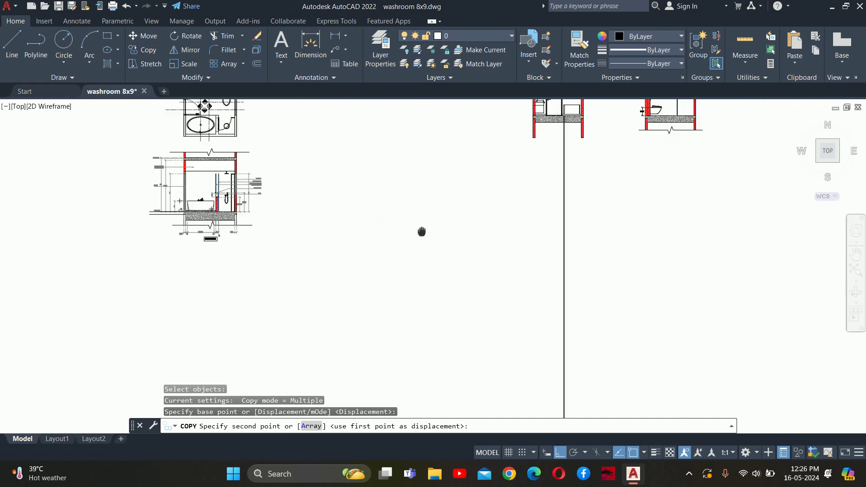
{"action": "scroll", "coordinate": [266, 240], "scroll_direction": "up", "scroll_amount": 1}
{"action": "scroll", "coordinate": [316, 303], "scroll_direction": "down", "scroll_amount": 1}
{"action": "scroll", "coordinate": [196, 244], "scroll_direction": "up", "scroll_amount": 3}
{"action": "scroll", "coordinate": [196, 245], "scroll_direction": "up", "scroll_amount": 2}
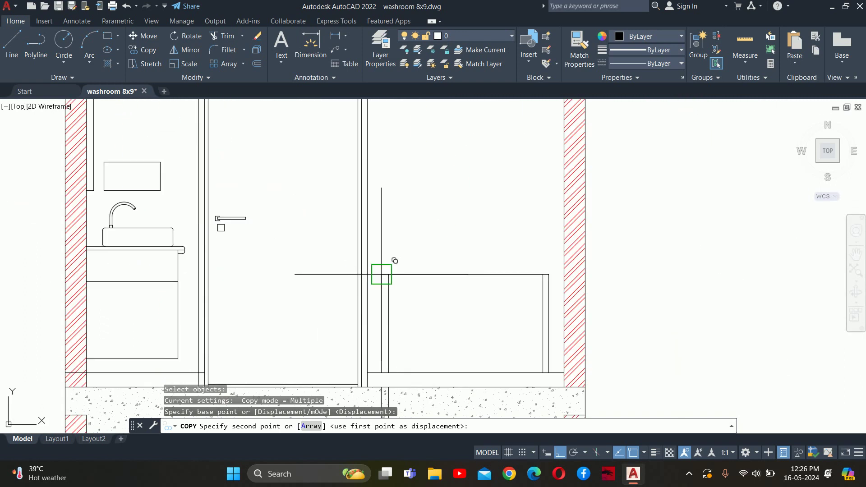
{"action": "scroll", "coordinate": [381, 265], "scroll_direction": "up", "scroll_amount": 1}
{"action": "left_click", "coordinate": [375, 268]}
{"action": "scroll", "coordinate": [447, 301], "scroll_direction": "down", "scroll_amount": 2}
{"action": "key", "text": "Escape"}
{"action": "scroll", "coordinate": [406, 234], "scroll_direction": "up", "scroll_amount": 4}
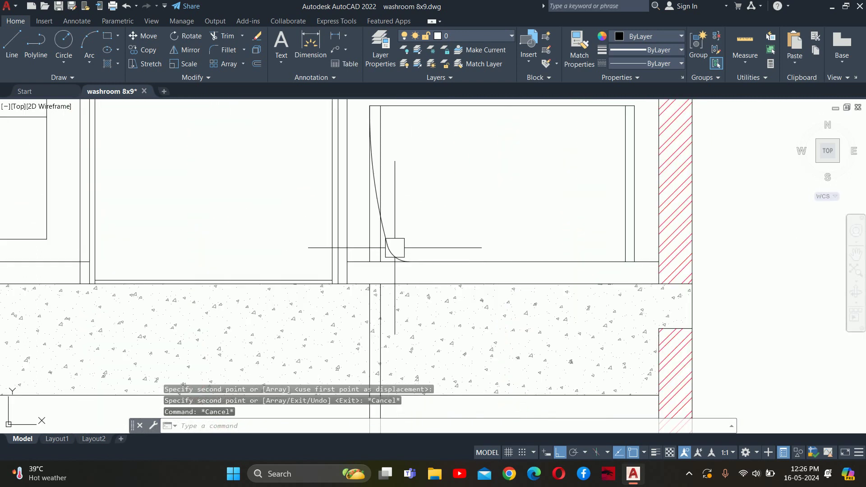
{"action": "scroll", "coordinate": [395, 254], "scroll_direction": "up", "scroll_amount": 1}
Offset the copied curve inward to form a doubled curved edge.
{"action": "key", "text": "Escape"}
{"action": "key", "text": "Escape"}
{"action": "scroll", "coordinate": [409, 293], "scroll_direction": "up", "scroll_amount": 2}
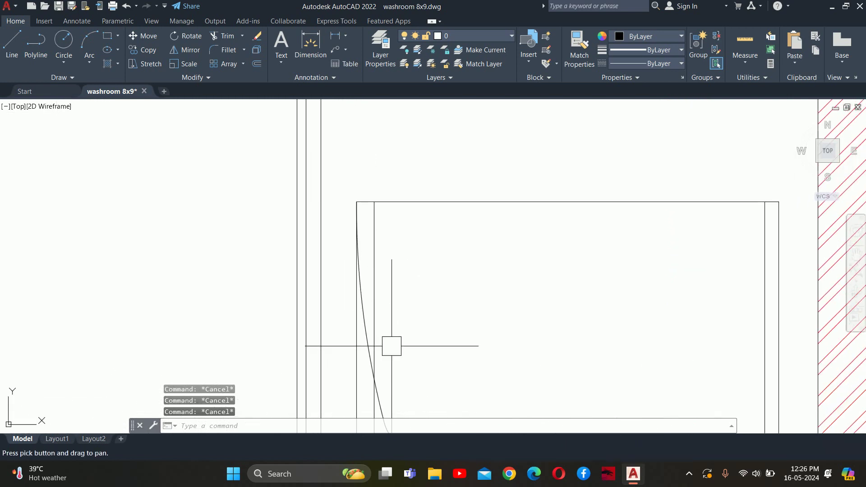
{"action": "type", "text": "o"}
{"action": "key", "text": "Return"}
{"action": "left_click", "coordinate": [357, 202]}
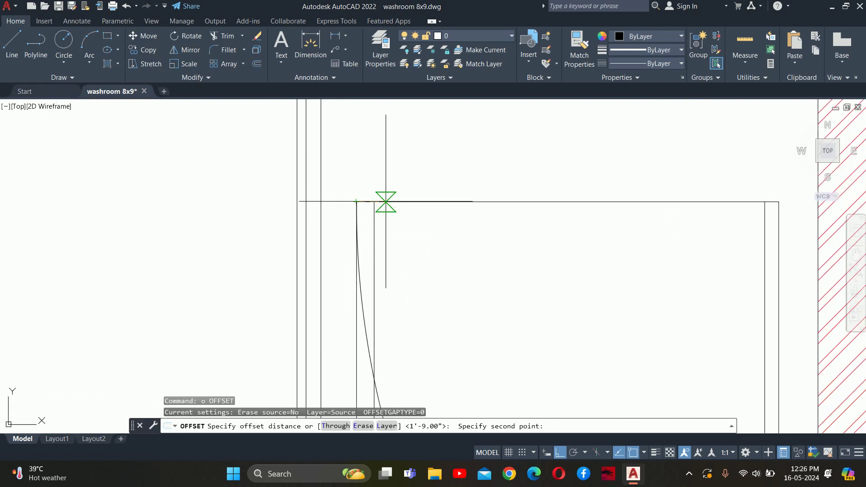
{"action": "left_click", "coordinate": [378, 243]}
{"action": "scroll", "coordinate": [395, 232], "scroll_direction": "up", "scroll_amount": 2}
{"action": "left_click", "coordinate": [362, 291]}
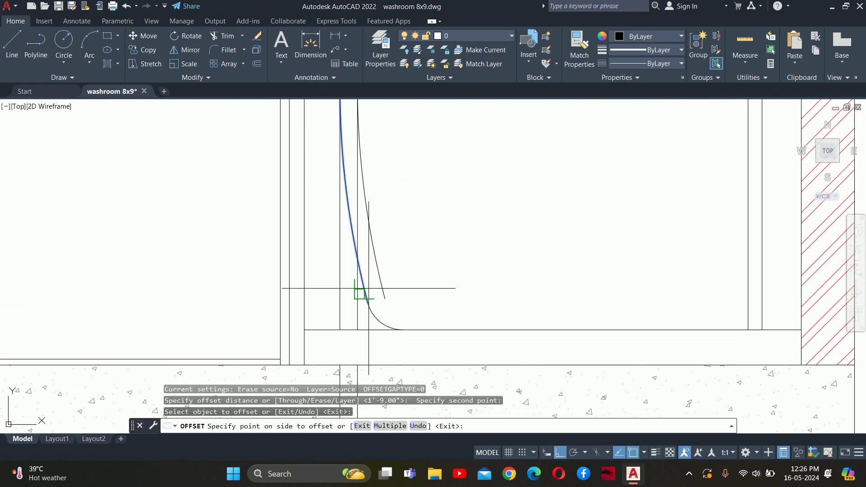
{"action": "left_click", "coordinate": [397, 334]}
{"action": "scroll", "coordinate": [491, 271], "scroll_direction": "down", "scroll_amount": 3}
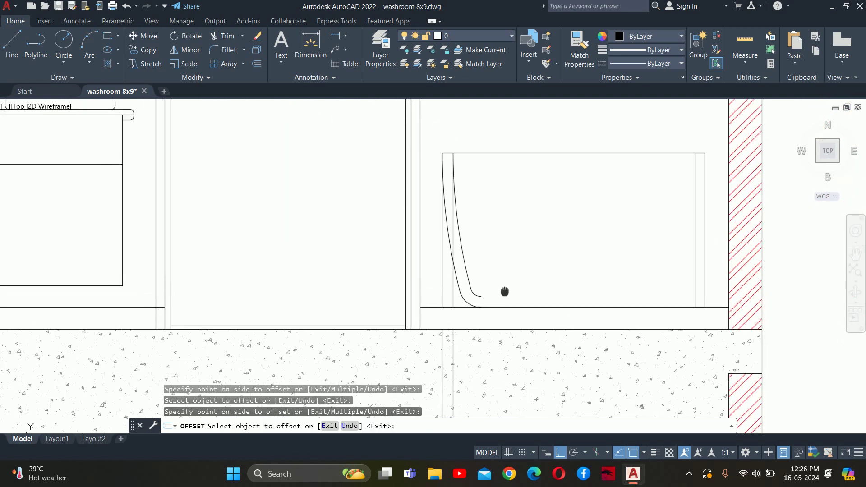
{"action": "key", "text": "Escape"}
{"action": "key", "text": "Escape"}
{"action": "scroll", "coordinate": [504, 290], "scroll_direction": "up", "scroll_amount": 2}
Erase the two straight left side lines of the new tub.
{"action": "left_click", "coordinate": [477, 303]}
{"action": "left_click", "coordinate": [449, 311]}
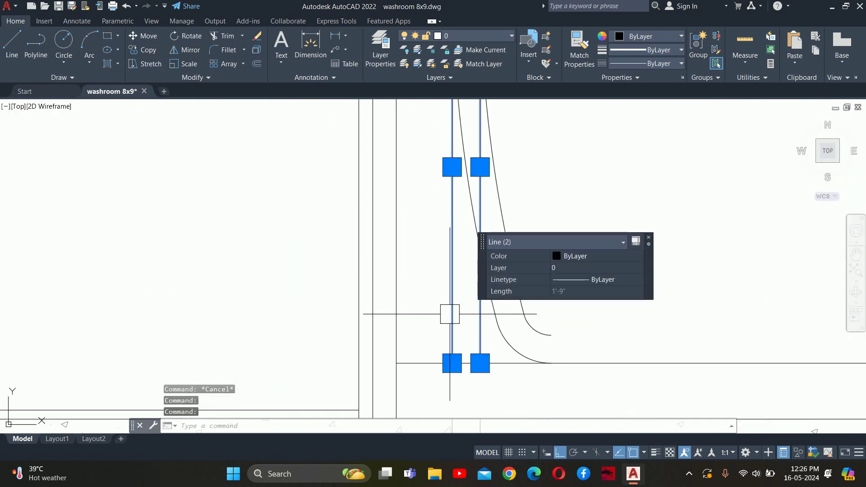
{"action": "scroll", "coordinate": [452, 319], "scroll_direction": "down", "scroll_amount": 2}
{"action": "key", "text": "Delete"}
{"action": "key", "text": "Escape"}
{"action": "key", "text": "Escape"}
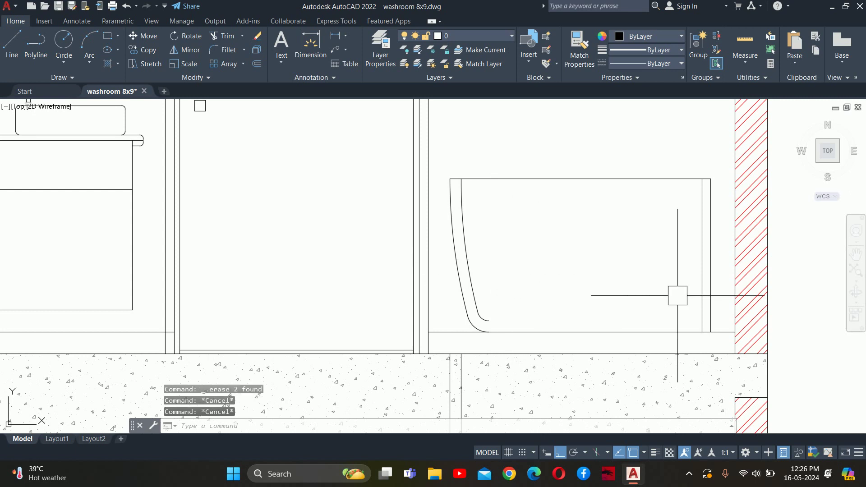
{"action": "type", "text": "mi"}
{"action": "key", "text": "Return"}
Mirror the doubled left curves about the tub's vertical centreline, keeping the originals.
{"action": "left_click", "coordinate": [517, 241]}
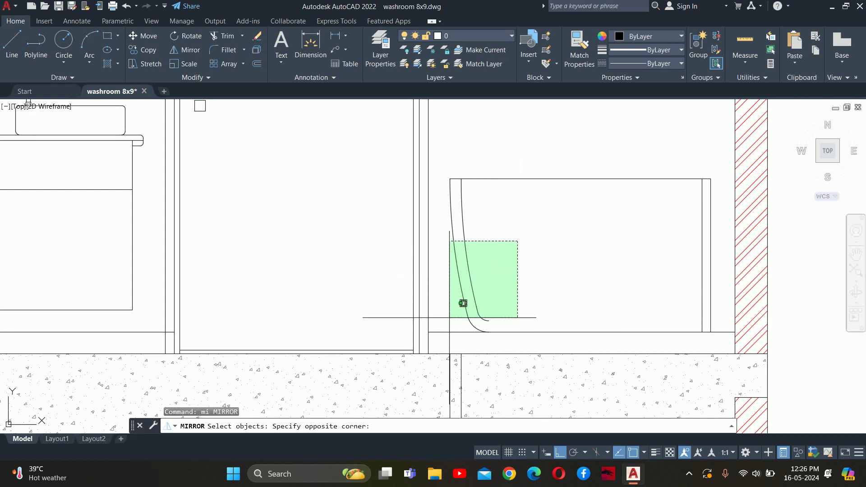
{"action": "left_click", "coordinate": [451, 318]}
{"action": "scroll", "coordinate": [480, 304], "scroll_direction": "down", "scroll_amount": 2}
{"action": "left_click", "coordinate": [512, 247]}
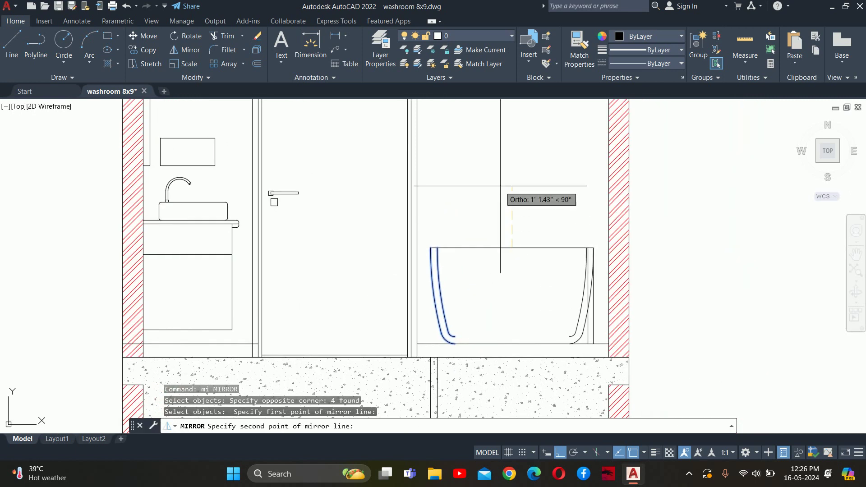
{"action": "left_click", "coordinate": [512, 191]}
{"action": "key", "text": "Return"}
{"action": "key", "text": "Escape"}
{"action": "key", "text": "Escape"}
{"action": "scroll", "coordinate": [549, 261], "scroll_direction": "up", "scroll_amount": 5}
Delete the two straight side lines on the tub's right end.
{"action": "left_click", "coordinate": [638, 325]}
{"action": "key", "text": "Escape"}
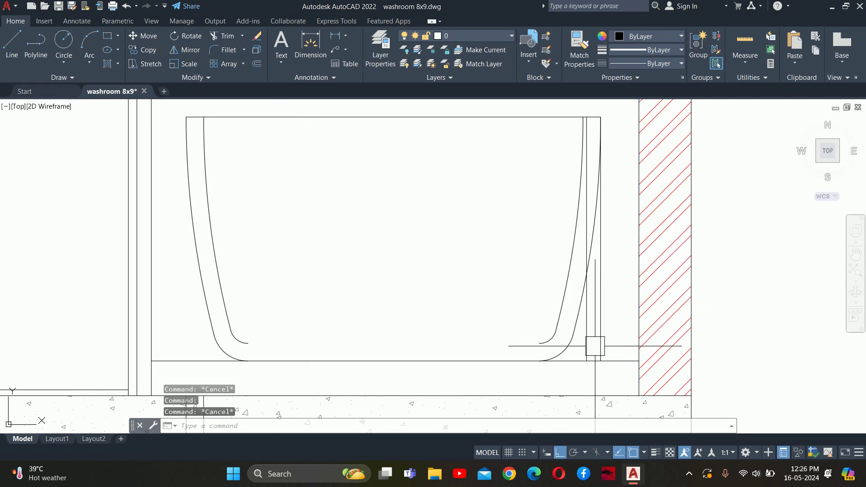
{"action": "scroll", "coordinate": [595, 342], "scroll_direction": "up", "scroll_amount": 2}
{"action": "left_click", "coordinate": [603, 324]}
{"action": "left_click", "coordinate": [583, 337]}
{"action": "key", "text": "Delete"}
{"action": "scroll", "coordinate": [619, 314], "scroll_direction": "down", "scroll_amount": 3}
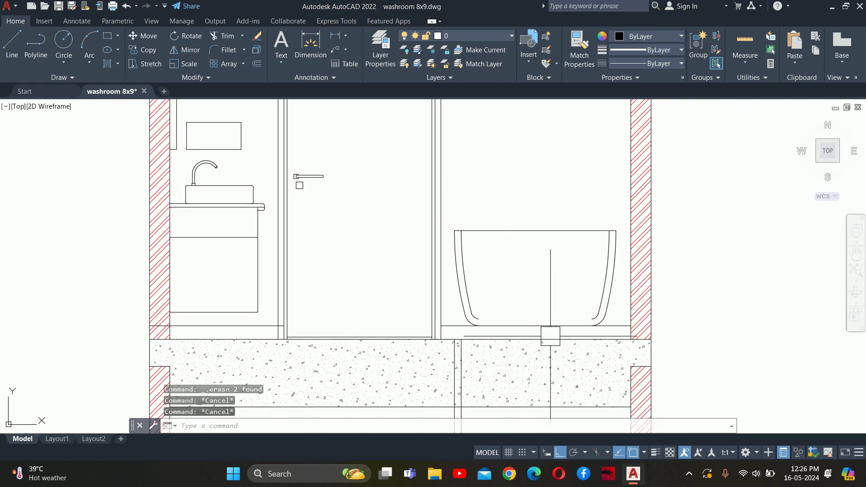
Draw a line joining the bottoms of the inner curves.
{"action": "type", "text": "l"}
{"action": "key", "text": "Return"}
{"action": "left_click", "coordinate": [478, 312]}
{"action": "scroll", "coordinate": [478, 312], "scroll_direction": "up", "scroll_amount": 2}
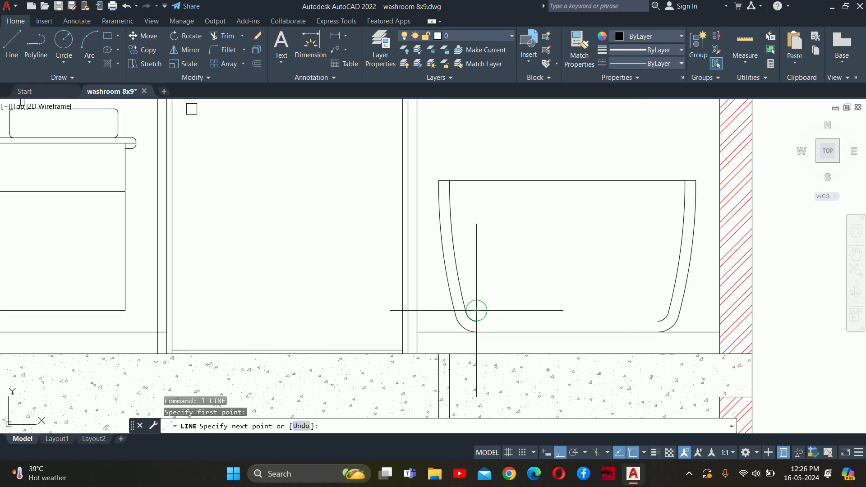
{"action": "scroll", "coordinate": [489, 322], "scroll_direction": "up", "scroll_amount": 4}
{"action": "key", "text": "Escape"}
{"action": "key", "text": "Return"}
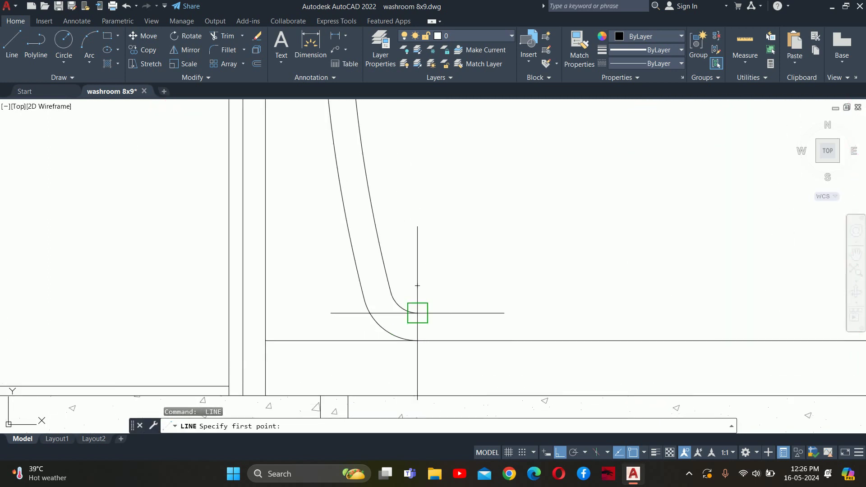
{"action": "left_click", "coordinate": [417, 313]}
{"action": "scroll", "coordinate": [417, 313], "scroll_direction": "down", "scroll_amount": 3}
{"action": "scroll", "coordinate": [585, 295], "scroll_direction": "up", "scroll_amount": 2}
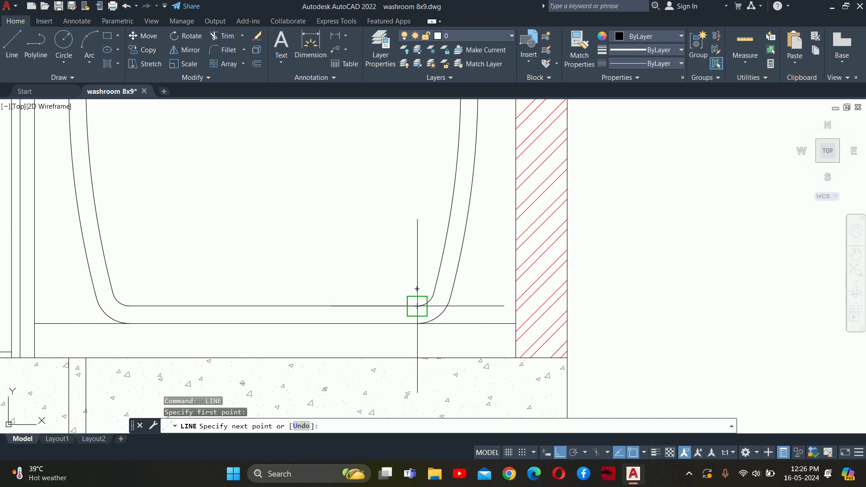
{"action": "key", "text": "Escape"}
{"action": "key", "text": "Escape"}
{"action": "key", "text": "Escape"}
{"action": "scroll", "coordinate": [417, 289], "scroll_direction": "down", "scroll_amount": 2}
{"action": "scroll", "coordinate": [416, 242], "scroll_direction": "down", "scroll_amount": 2}
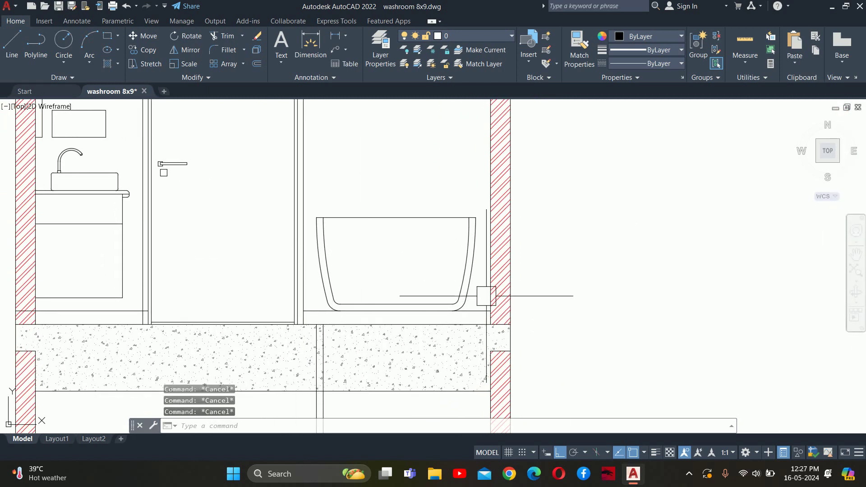
{"action": "middle_click_drag", "start_coordinate": [486, 296], "coordinate": [590, 292]}
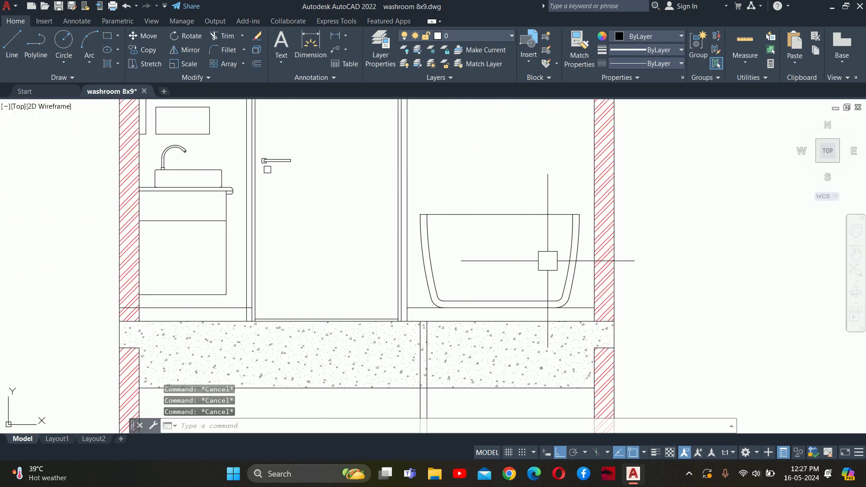
{"action": "middle_click_drag", "start_coordinate": [561, 261], "coordinate": [578, 274]}
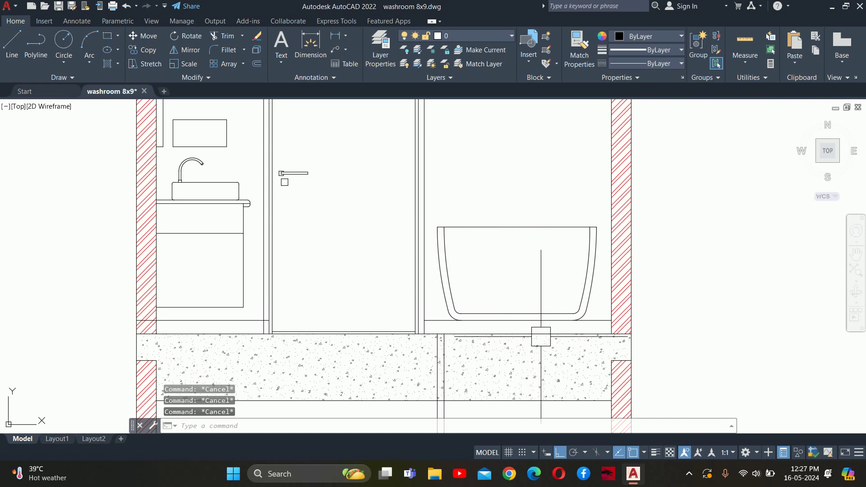
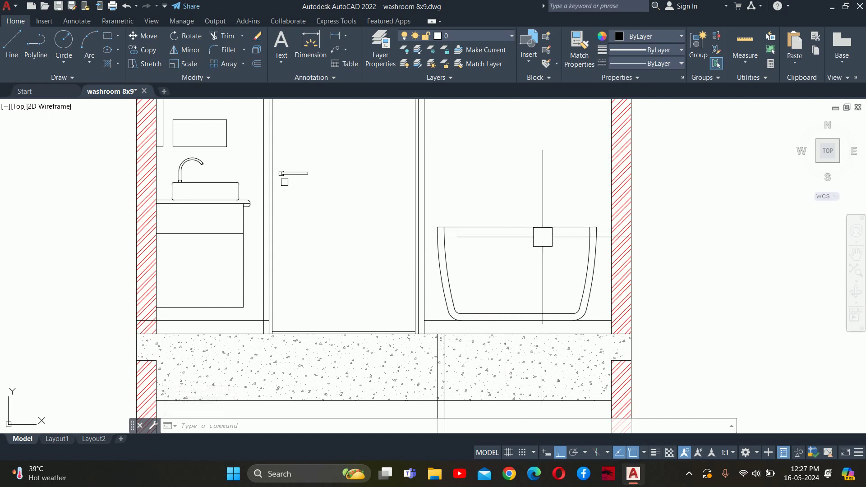
Draw a short vertical helper line from the floor midpoint under the tub.
{"action": "key", "text": "Escape"}
{"action": "key", "text": "Escape"}
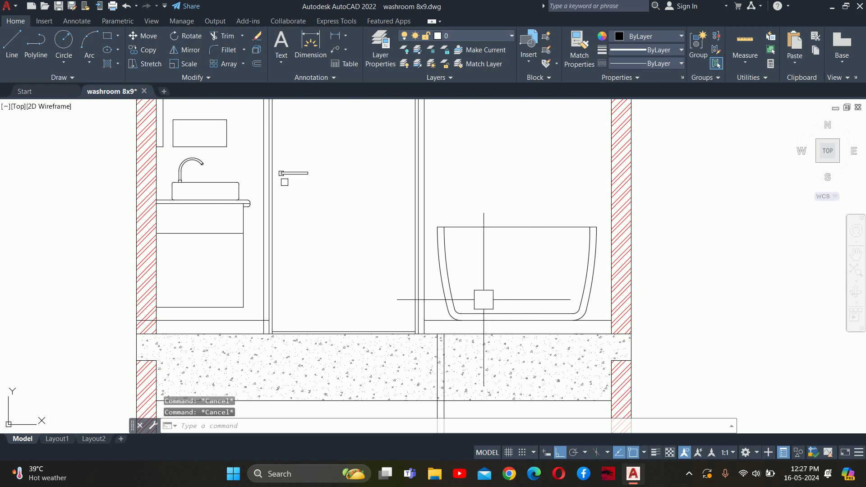
{"action": "type", "text": "1"}
{"action": "key", "text": "Return"}
{"action": "left_click", "coordinate": [517, 320]}
{"action": "scroll", "coordinate": [518, 320], "scroll_direction": "up", "scroll_amount": 2}
{"action": "scroll", "coordinate": [516, 324], "scroll_direction": "up", "scroll_amount": 4}
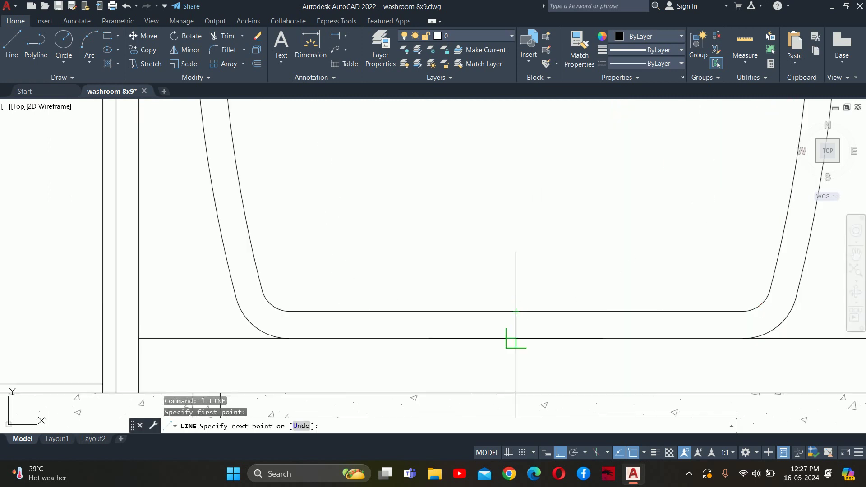
{"action": "left_click", "coordinate": [542, 299]}
{"action": "key", "text": "Escape"}
{"action": "key", "text": "Escape"}
Offset the vertical helper line 0.75 to the right.
{"action": "key", "text": "Return"}
{"action": "type", "text": "."}
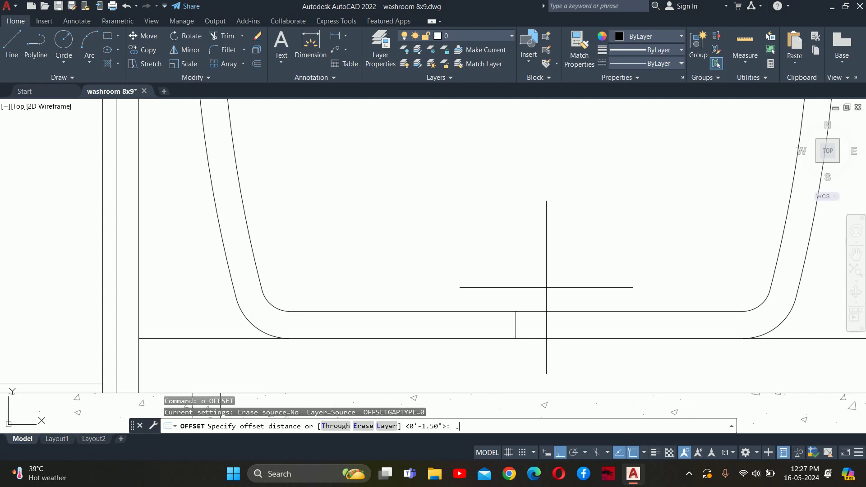
{"action": "key", "text": "Return"}
{"action": "scroll", "coordinate": [516, 333], "scroll_direction": "up", "scroll_amount": 5}
{"action": "left_click", "coordinate": [517, 325]}
{"action": "left_click", "coordinate": [537, 315]}
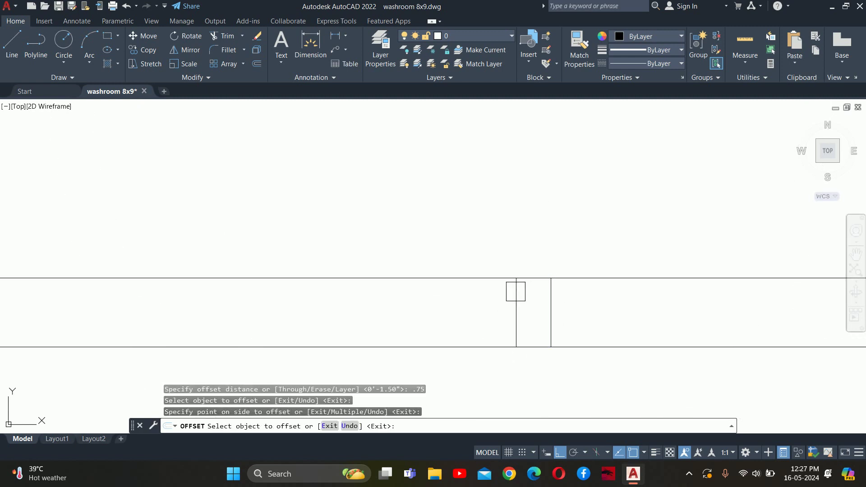
Offset the floor line 0.25 upward.
{"action": "key", "text": "Return"}
{"action": "key", "text": "Return"}
{"action": "middle_click_drag", "start_coordinate": [609, 296], "coordinate": [541, 347]}
{"action": "type", "text": ".2"}
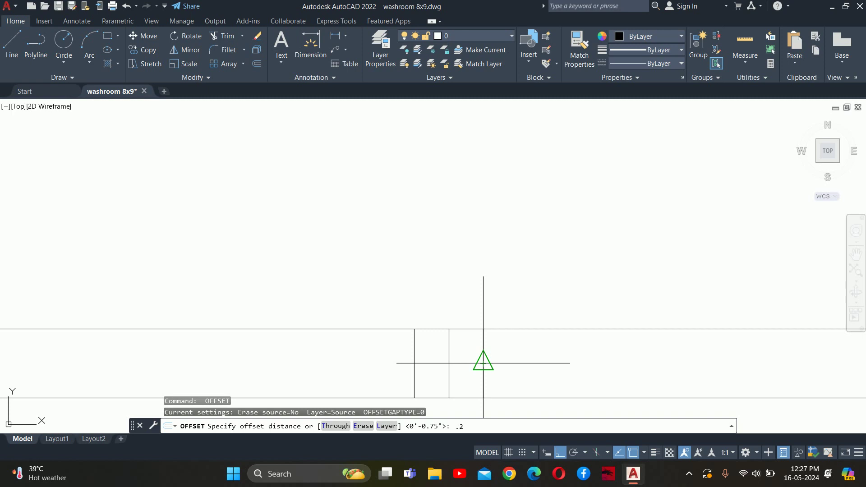
{"action": "key", "text": "Return"}
{"action": "left_click", "coordinate": [379, 329]}
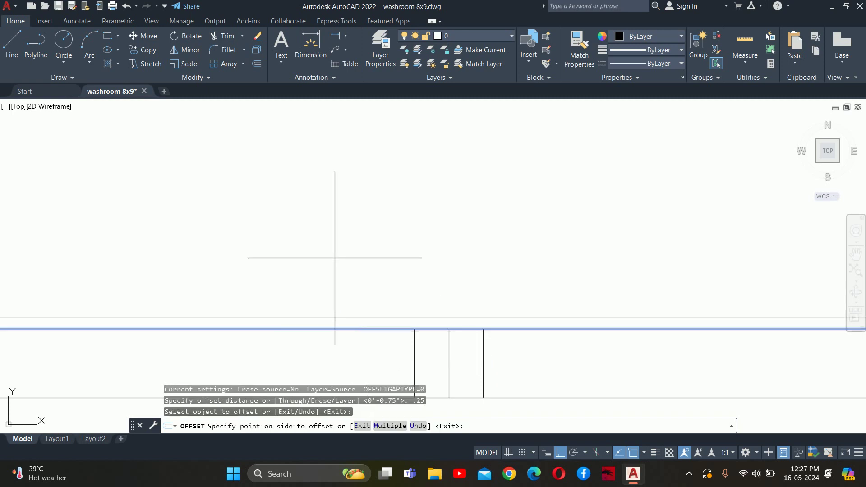
{"action": "left_click", "coordinate": [337, 251]}
{"action": "key", "text": "Escape"}
{"action": "key", "text": "Escape"}
Extend the vertical helper line up to the offset floor line.
{"action": "type", "text": "e"}
{"action": "key", "text": "Return"}
{"action": "left_click", "coordinate": [414, 351]}
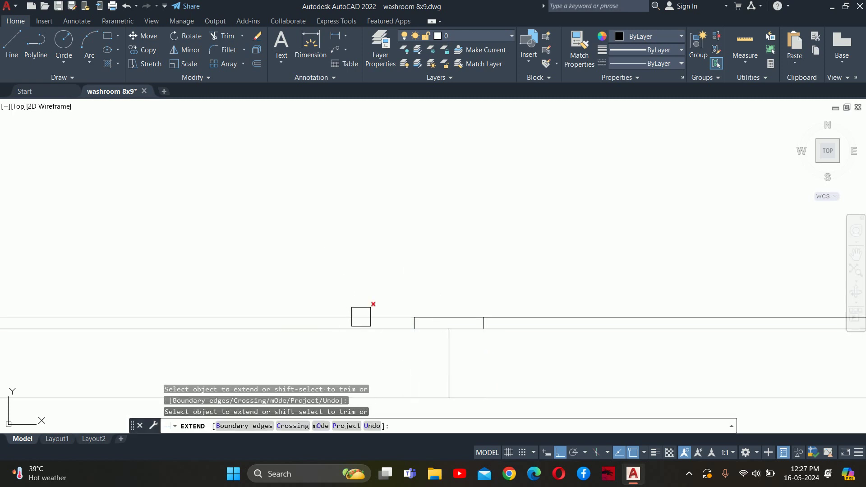
{"action": "scroll", "coordinate": [400, 314], "scroll_direction": "up", "scroll_amount": 4}
{"action": "key", "text": "Escape"}
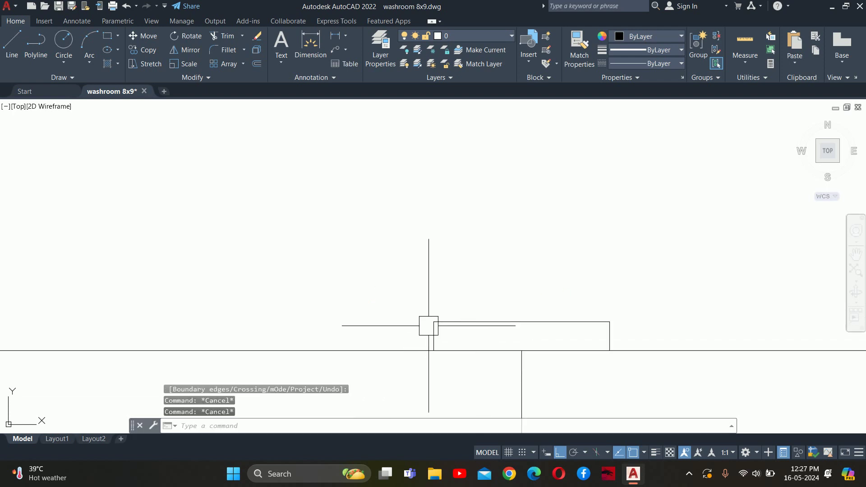
Try a fillet with radius 0, then cancel it.
{"action": "type", "text": "f"}
{"action": "key", "text": "Return"}
{"action": "type", "text": "r"}
{"action": "key", "text": "Return"}
{"action": "type", "text": "0"}
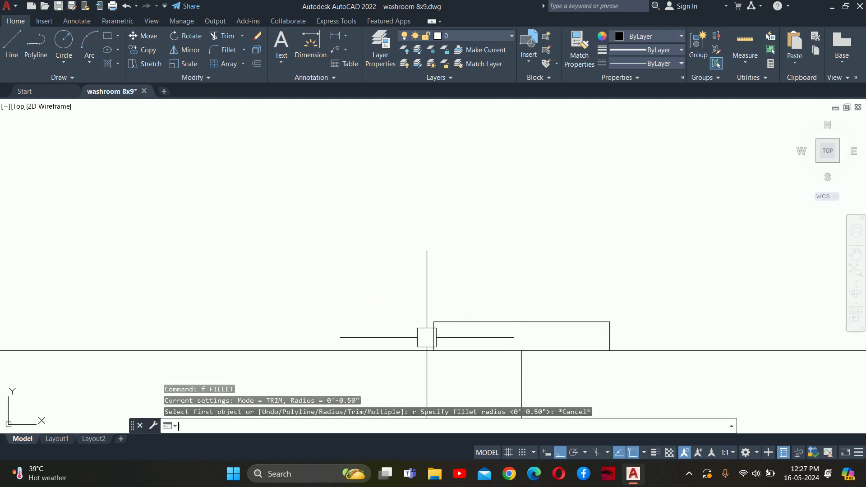
{"action": "key", "text": "Return"}
{"action": "key", "text": "Escape"}
{"action": "key", "text": "Escape"}
Draw a 0.25-radius Ttr circle tangent to the two helper lines.
{"action": "type", "text": "c"}
{"action": "key", "text": "Return"}
{"action": "type", "text": "t"}
{"action": "key", "text": "Return"}
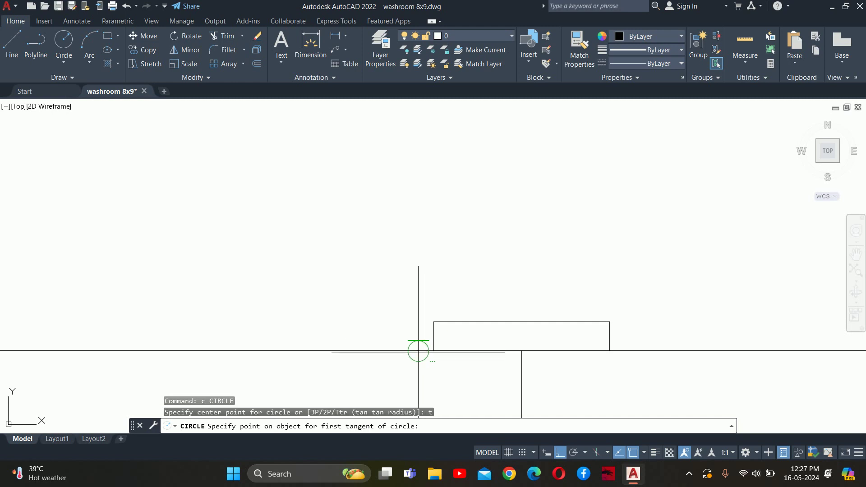
{"action": "left_click", "coordinate": [439, 350]}
{"action": "left_click", "coordinate": [433, 336]}
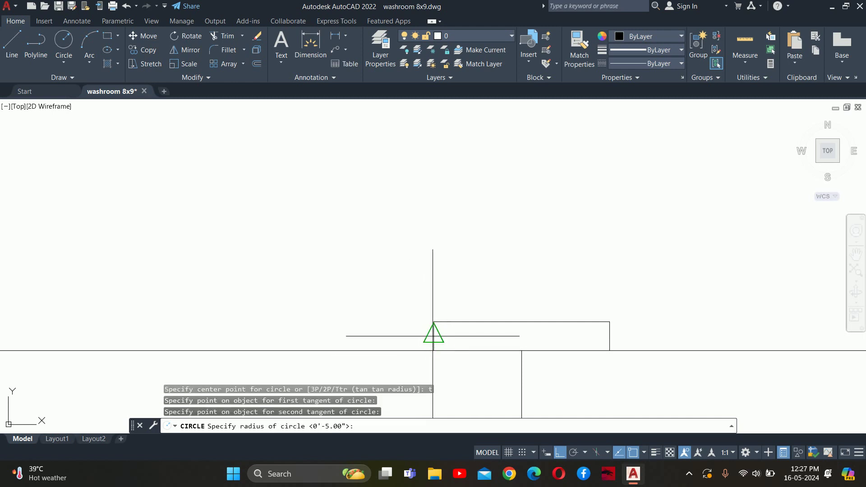
{"action": "type", "text": ".25"}
{"action": "key", "text": "Return"}
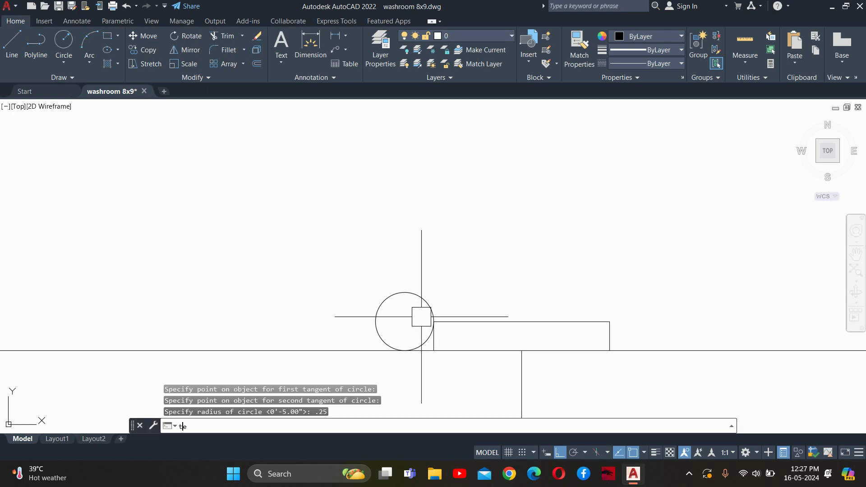
Trim the unwanted part of the circle and delete the leftover vertical line.
{"action": "type", "text": "r"}
{"action": "key", "text": "Return"}
{"action": "left_click", "coordinate": [414, 298]}
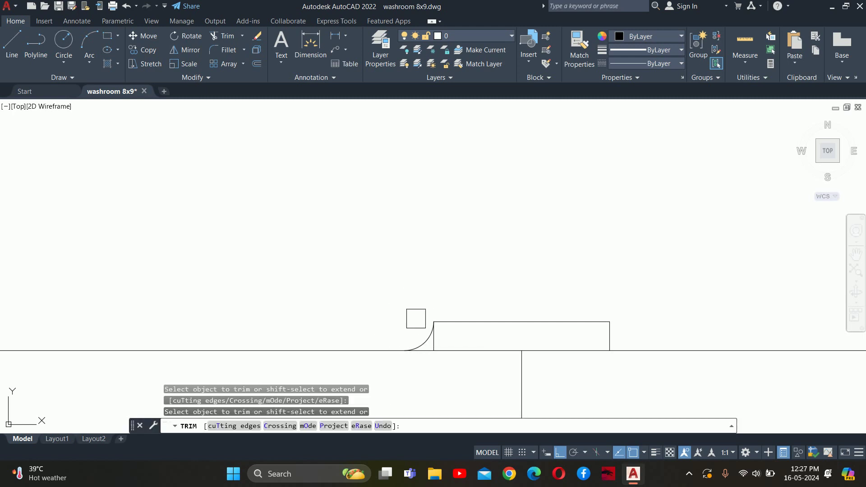
{"action": "key", "text": "Escape"}
{"action": "key", "text": "Escape"}
{"action": "scroll", "coordinate": [435, 344], "scroll_direction": "up", "scroll_amount": 3}
{"action": "left_click", "coordinate": [432, 343]}
{"action": "key", "text": "Delete"}
{"action": "scroll", "coordinate": [529, 334], "scroll_direction": "down", "scroll_amount": 3}
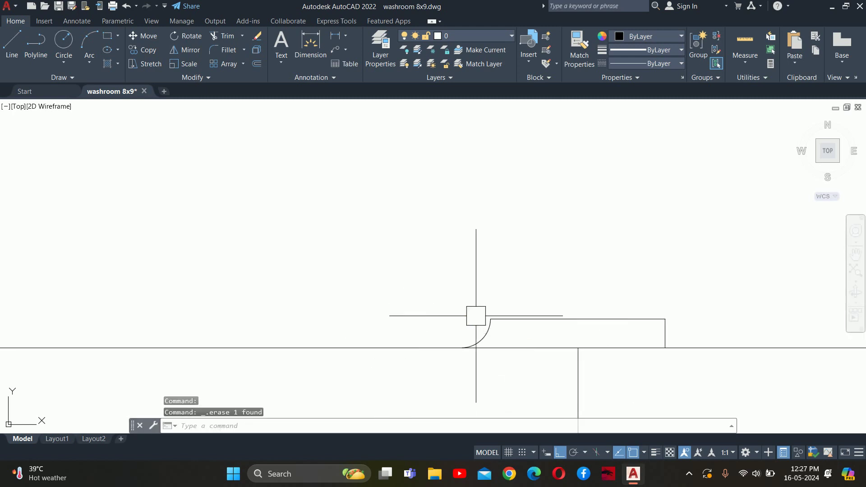
Mirror the curved corner across the top edge's midpoint, keeping the original.
{"action": "type", "text": "mi"}
{"action": "key", "text": "Return"}
{"action": "left_click", "coordinate": [481, 339]}
{"action": "key", "text": "Return"}
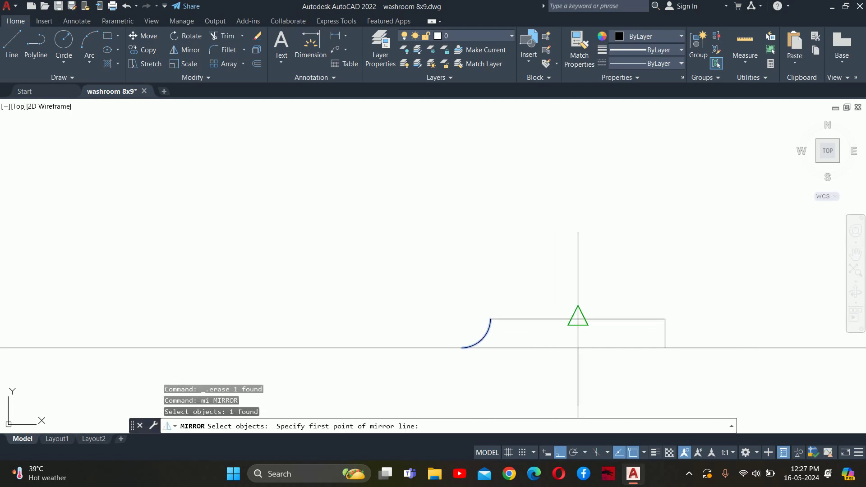
{"action": "left_click", "coordinate": [578, 319]}
{"action": "left_click", "coordinate": [572, 352]}
{"action": "key", "text": "Return"}
{"action": "key", "text": "Escape"}
{"action": "key", "text": "Escape"}
Delete the extra vertical line on the right.
{"action": "scroll", "coordinate": [719, 358], "scroll_direction": "up", "scroll_amount": 2}
{"action": "left_click", "coordinate": [586, 317]}
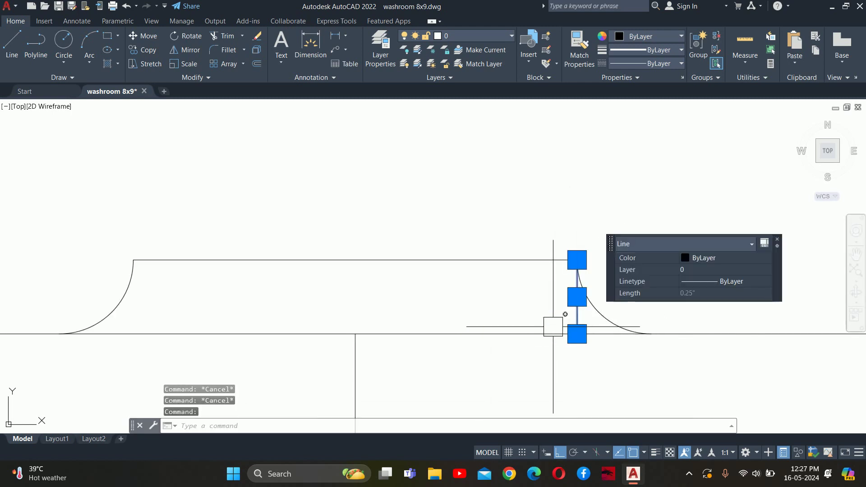
{"action": "key", "text": "Delete"}
{"action": "scroll", "coordinate": [578, 340], "scroll_direction": "down", "scroll_amount": 2}
{"action": "scroll", "coordinate": [449, 329], "scroll_direction": "down", "scroll_amount": 2}
Fillet the top edge's corners with a 0.15 radius.
{"action": "type", "text": "f"}
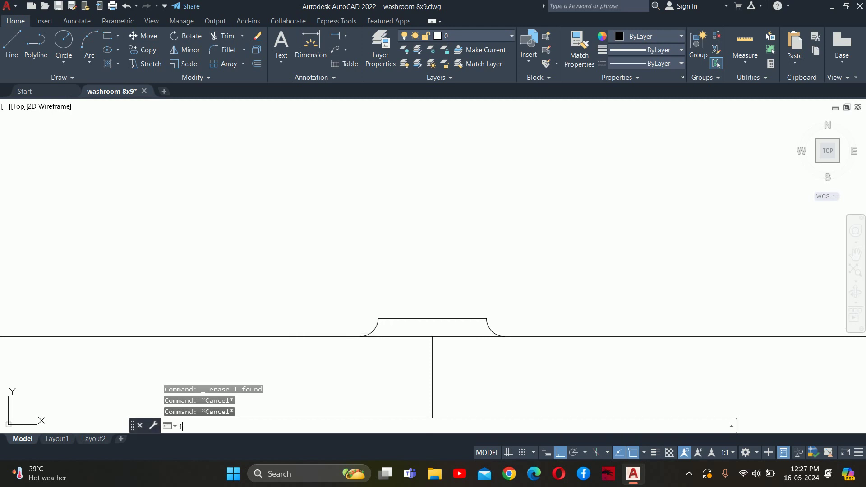
{"action": "key", "text": "Return"}
{"action": "type", "text": "r"}
{"action": "key", "text": "Return"}
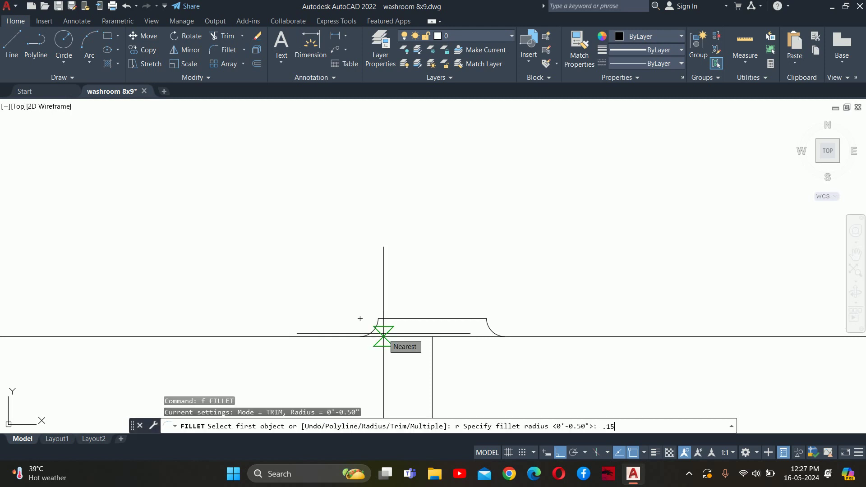
{"action": "key", "text": "Return"}
{"action": "scroll", "coordinate": [360, 319], "scroll_direction": "up", "scroll_amount": 2}
{"action": "left_click", "coordinate": [380, 310]}
{"action": "left_click", "coordinate": [416, 296]}
{"action": "key", "text": "Return"}
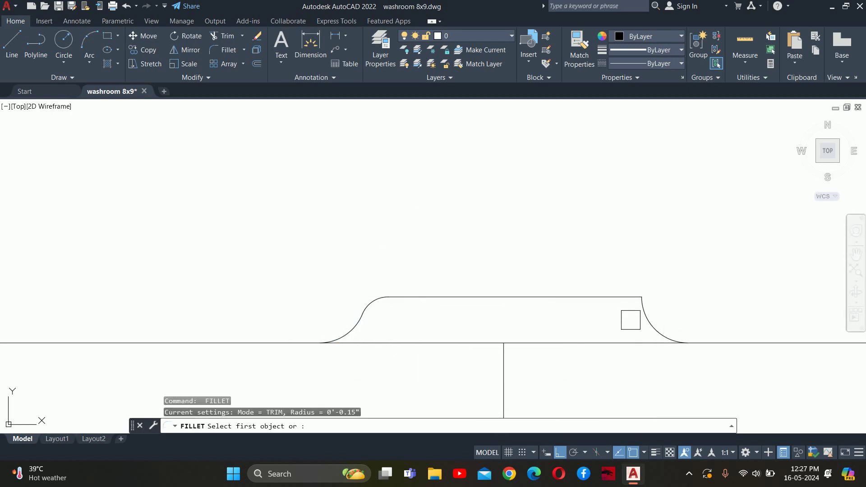
{"action": "left_click", "coordinate": [623, 303]}
{"action": "key", "text": "Escape"}
{"action": "scroll", "coordinate": [601, 305], "scroll_direction": "down", "scroll_amount": 2}
Delete the leftover short line under the drain.
{"action": "scroll", "coordinate": [645, 387], "scroll_direction": "down", "scroll_amount": 1}
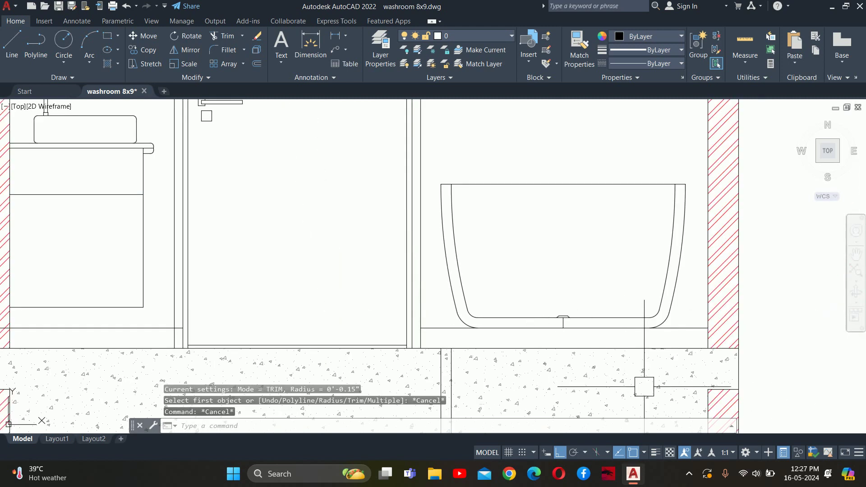
{"action": "key", "text": "Escape"}
{"action": "scroll", "coordinate": [580, 333], "scroll_direction": "up", "scroll_amount": 3}
{"action": "scroll", "coordinate": [487, 266], "scroll_direction": "up", "scroll_amount": 2}
{"action": "left_click", "coordinate": [491, 302]}
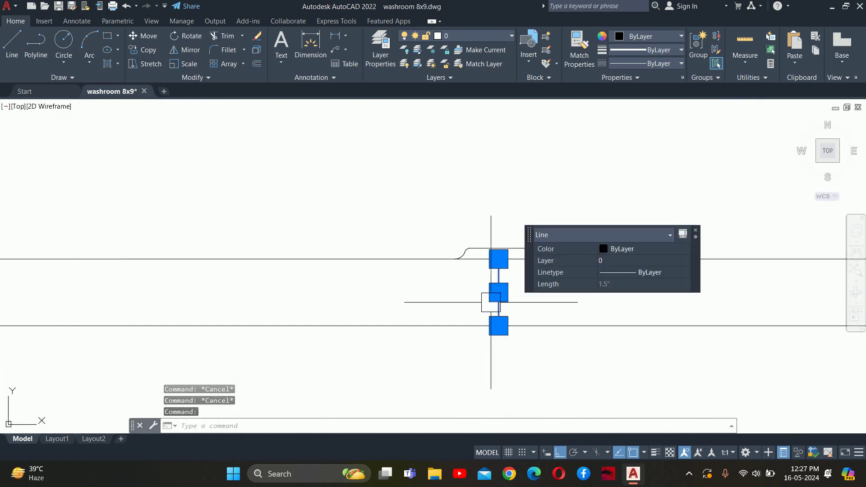
{"action": "key", "text": "Delete"}
{"action": "scroll", "coordinate": [589, 298], "scroll_direction": "down", "scroll_amount": 3}
{"action": "scroll", "coordinate": [594, 283], "scroll_direction": "down", "scroll_amount": 3}
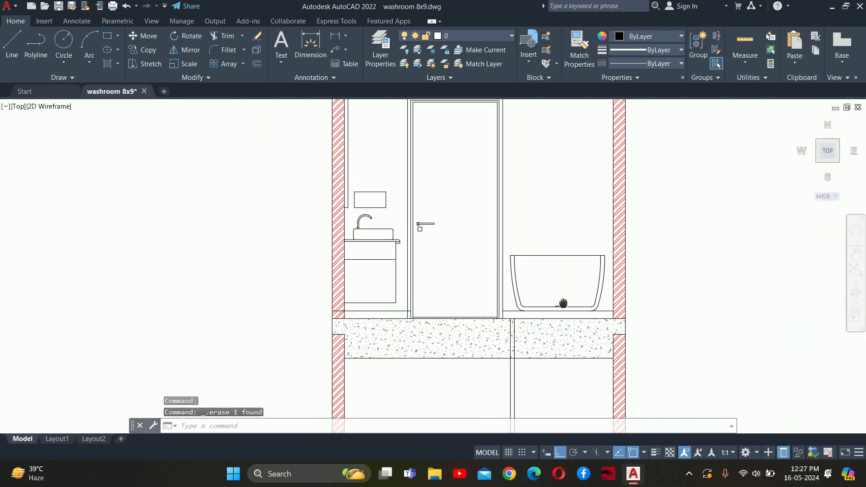
{"action": "key", "text": "Escape"}
{"action": "key", "text": "Escape"}
{"action": "middle_click_drag", "start_coordinate": [600, 310], "coordinate": [579, 336]}
{"action": "scroll", "coordinate": [579, 336], "scroll_direction": "up", "scroll_amount": 2}
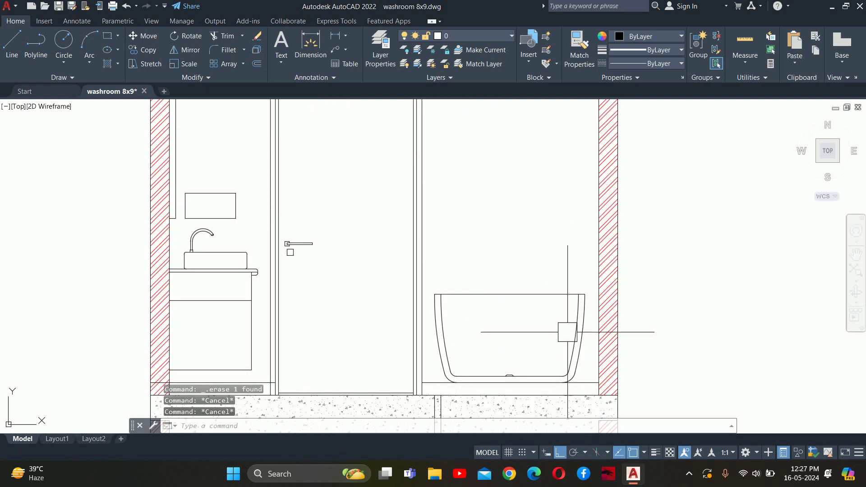
{"action": "scroll", "coordinate": [219, 234], "scroll_direction": "up", "scroll_amount": 2}
Mirror the six faucet objects to make a copy, keeping the original.
{"action": "type", "text": "mi"}
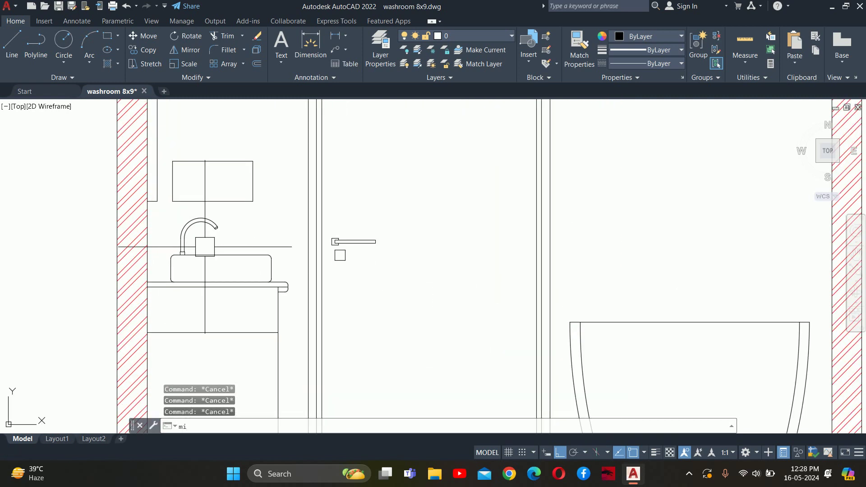
{"action": "key", "text": "Return"}
{"action": "scroll", "coordinate": [158, 220], "scroll_direction": "up", "scroll_amount": 4}
{"action": "left_click", "coordinate": [245, 170]}
{"action": "left_click", "coordinate": [398, 324]}
{"action": "scroll", "coordinate": [398, 324], "scroll_direction": "down", "scroll_amount": 5}
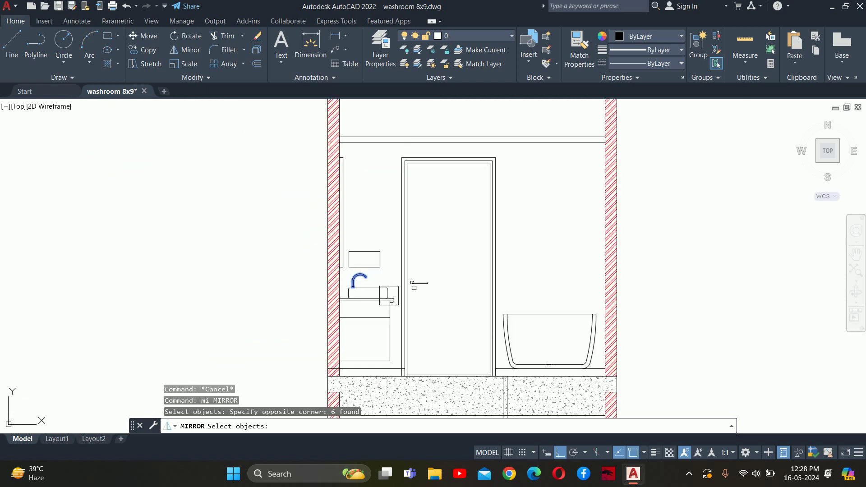
{"action": "left_click", "coordinate": [456, 268]}
{"action": "left_click", "coordinate": [479, 223]}
{"action": "key", "text": "Return"}
{"action": "key", "text": "Escape"}
{"action": "key", "text": "Escape"}
{"action": "key", "text": "Escape"}
Start moving the copied faucet, using the midpoint of its base as base point.
{"action": "scroll", "coordinate": [510, 315], "scroll_direction": "up", "scroll_amount": 4}
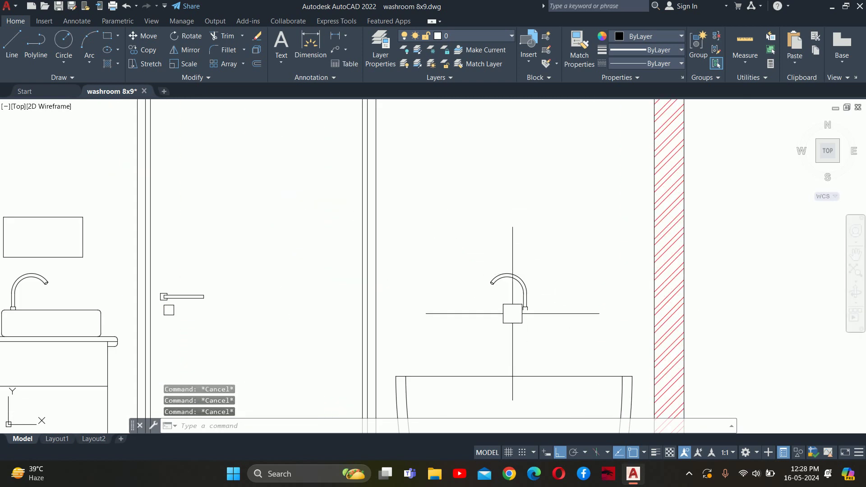
{"action": "key", "text": "Return"}
{"action": "left_click", "coordinate": [460, 242]}
{"action": "left_click", "coordinate": [524, 312]}
{"action": "key", "text": "Return"}
{"action": "scroll", "coordinate": [523, 311], "scroll_direction": "up", "scroll_amount": 4}
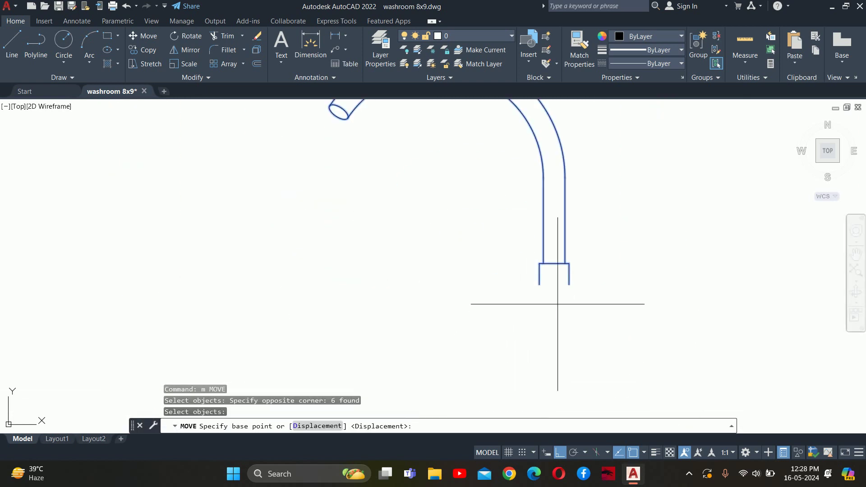
{"action": "type", "text": "mtp"}
{"action": "key", "text": "Return"}
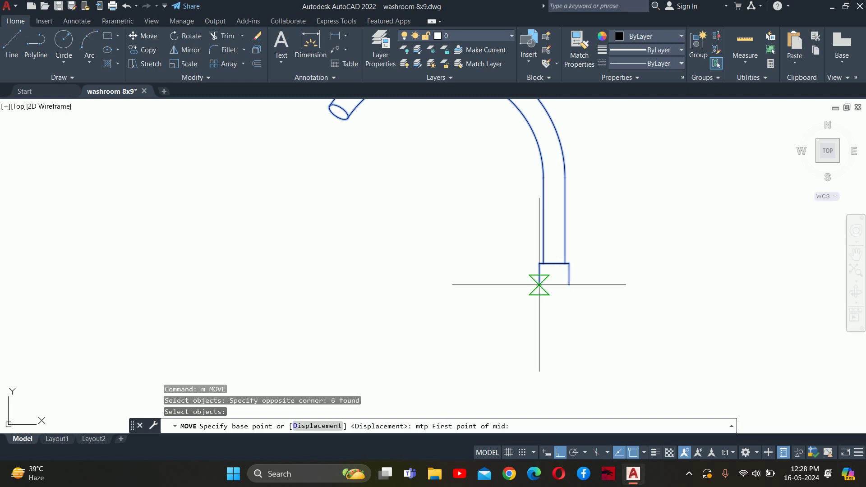
{"action": "left_click", "coordinate": [539, 284]}
{"action": "left_click", "coordinate": [569, 284]}
Begin picking an mtp midpoint target for the faucet's new position.
{"action": "scroll", "coordinate": [239, 176], "scroll_direction": "down", "scroll_amount": 3}
{"action": "scroll", "coordinate": [379, 319], "scroll_direction": "up", "scroll_amount": 2}
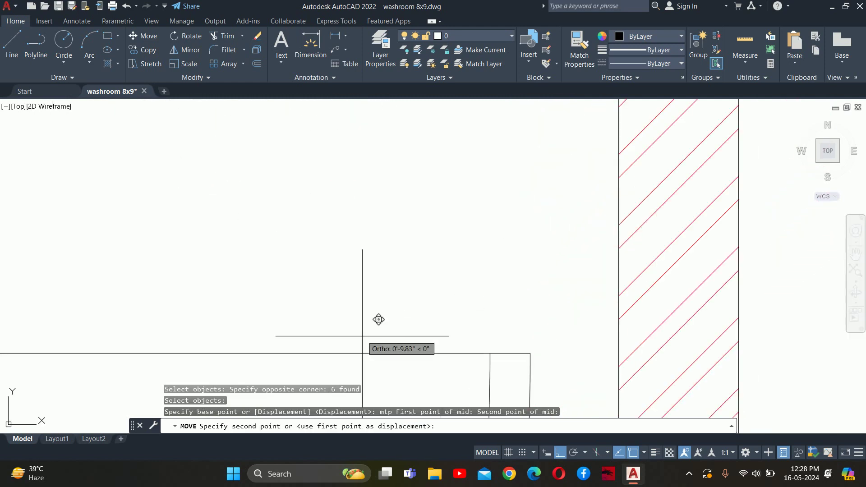
{"action": "type", "text": "mtp"}
{"action": "key", "text": "Return"}
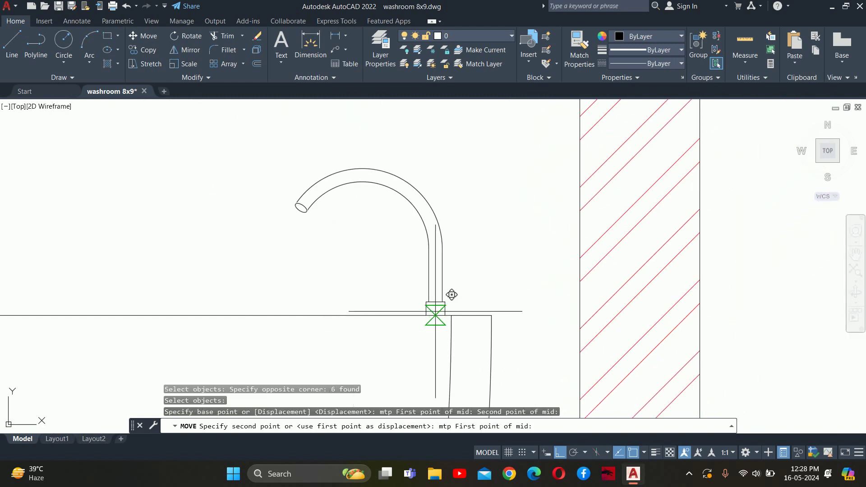
{"action": "left_click", "coordinate": [451, 316]}
{"action": "scroll", "coordinate": [451, 316], "scroll_direction": "down", "scroll_amount": 3}
Cancel the pending move and pan to show the whole washroom section.
{"action": "key", "text": "Escape"}
{"action": "key", "text": "Escape"}
{"action": "key", "text": "Escape"}
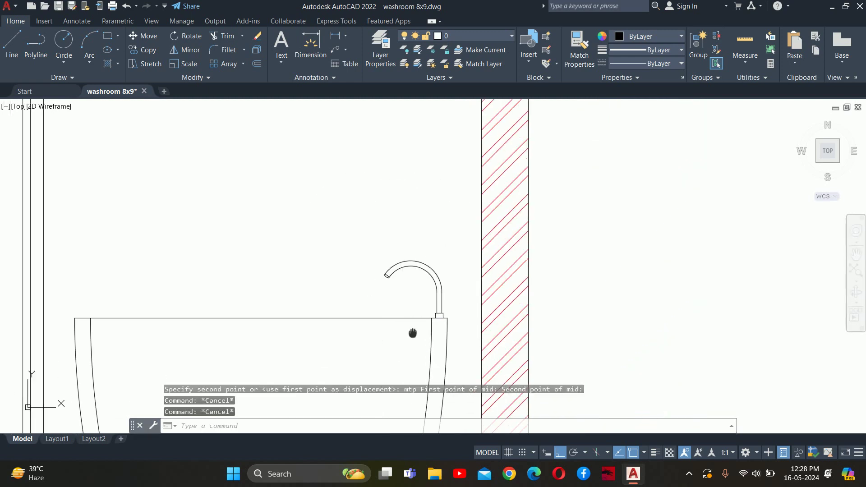
{"action": "scroll", "coordinate": [445, 296], "scroll_direction": "down", "scroll_amount": 2}
{"action": "mouse_move", "coordinate": [444, 295]}
{"action": "middle_mouse_down"}
{"action": "mouse_move", "coordinate": [401, 351]}
{"action": "mouse_move", "coordinate": [743, 334]}
{"action": "mouse_move", "coordinate": [602, 359]}
{"action": "middle_mouse_up"}
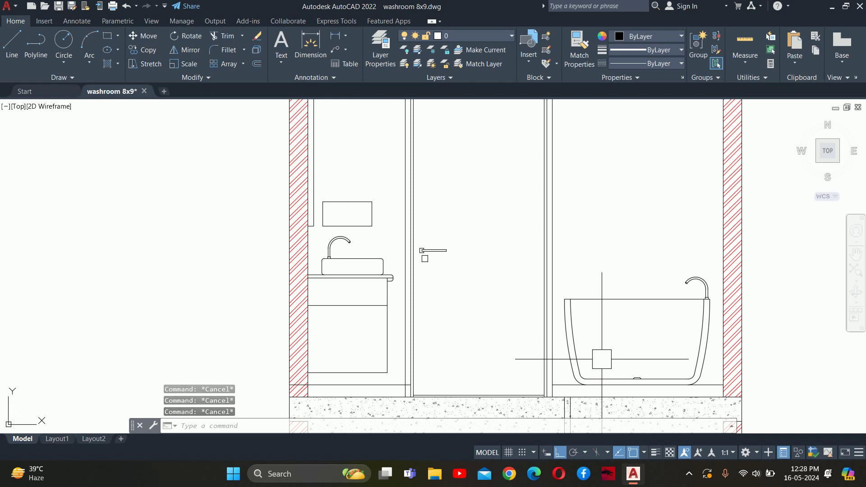
Try offsetting the washroom floor line by 5', then cancel the offset.
{"action": "scroll", "coordinate": [612, 281], "scroll_direction": "down", "scroll_amount": 4}
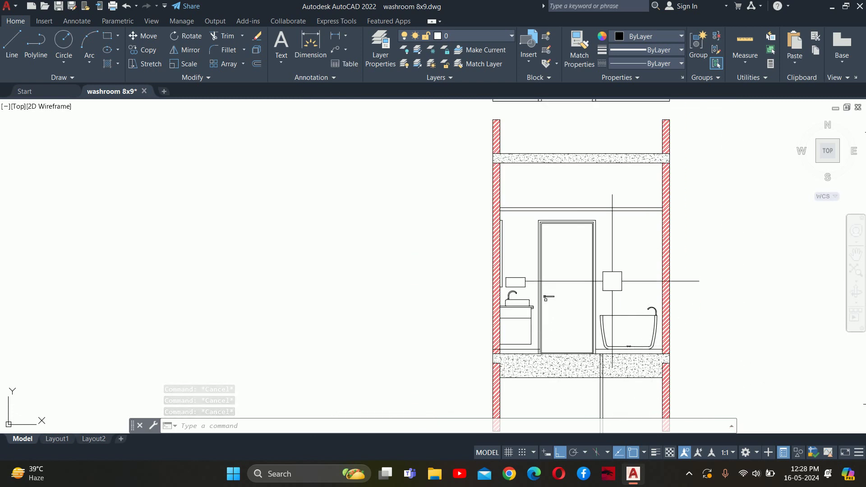
{"action": "middle_click_drag", "start_coordinate": [619, 325], "coordinate": [595, 374]}
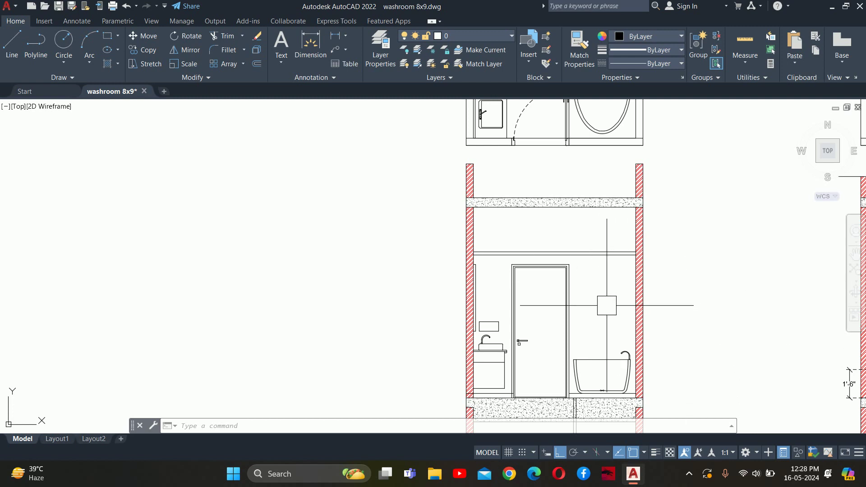
{"action": "type", "text": "o"}
{"action": "key", "text": "Return"}
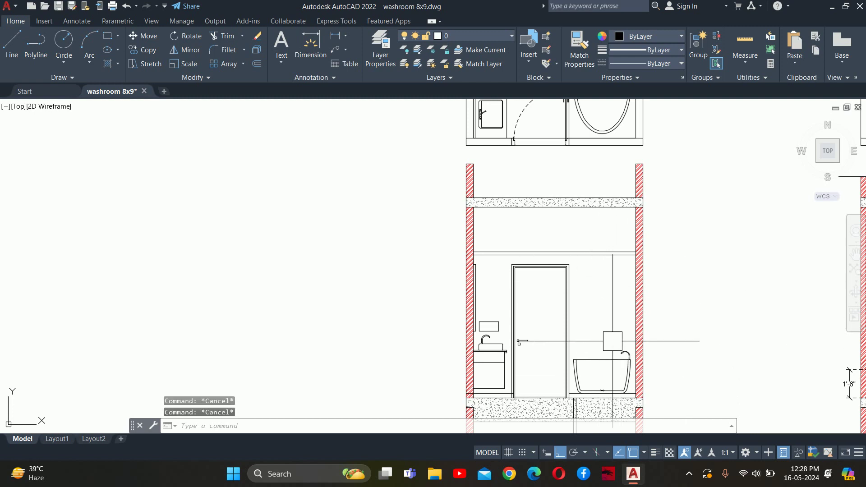
{"action": "type", "text": "'"}
{"action": "key", "text": "Return"}
{"action": "scroll", "coordinate": [612, 341], "scroll_direction": "up", "scroll_amount": 4}
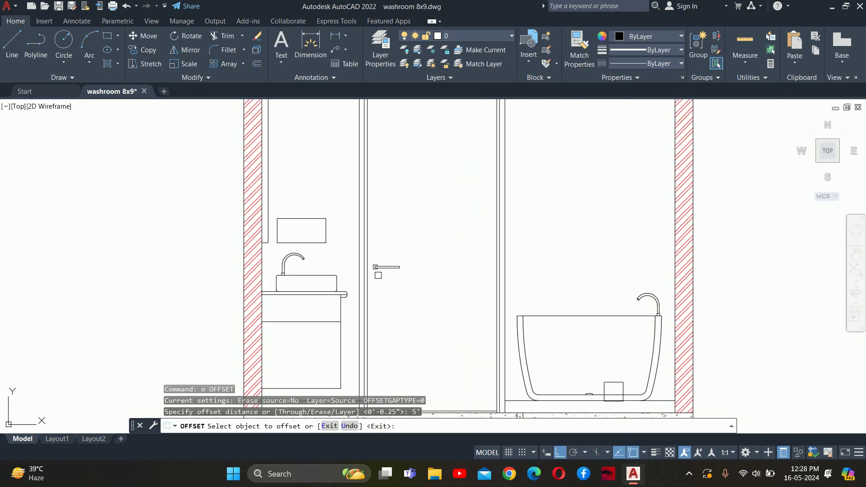
{"action": "middle_click_drag", "start_coordinate": [618, 406], "coordinate": [537, 239]}
{"action": "left_click", "coordinate": [561, 254]}
{"action": "scroll", "coordinate": [629, 246], "scroll_direction": "down", "scroll_amount": 2}
{"action": "key", "text": "Escape"}
{"action": "key", "text": "Escape"}
{"action": "key", "text": "Escape"}
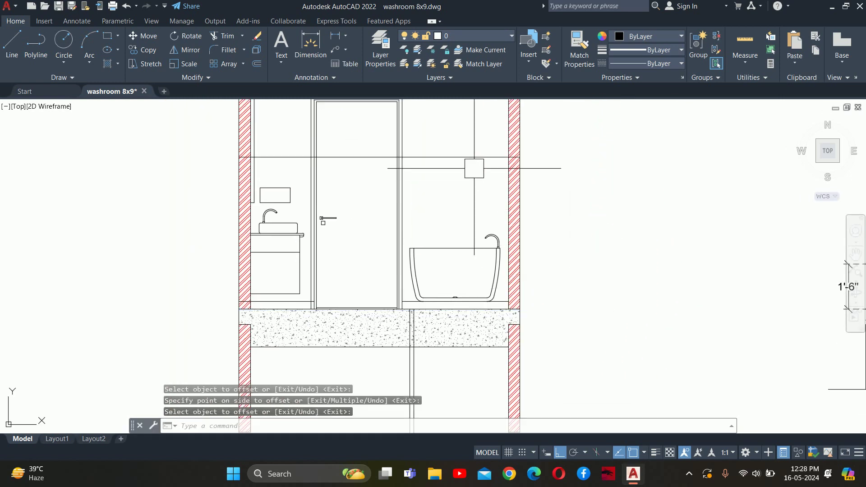
{"action": "scroll", "coordinate": [470, 248], "scroll_direction": "up", "scroll_amount": 6}
Start a trim, zoom around the bathtub wall, then cancel it.
{"action": "type", "text": "tr"}
{"action": "key", "text": "Return"}
{"action": "scroll", "coordinate": [582, 238], "scroll_direction": "up", "scroll_amount": 2}
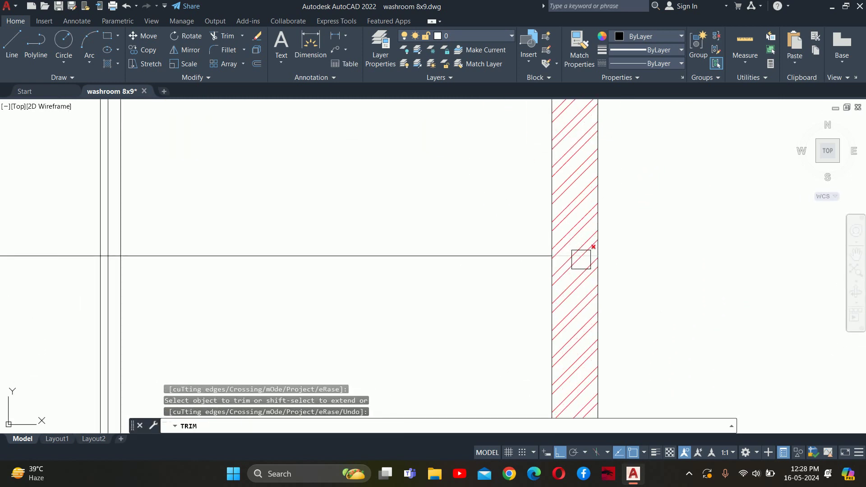
{"action": "scroll", "coordinate": [96, 256], "scroll_direction": "up", "scroll_amount": 5}
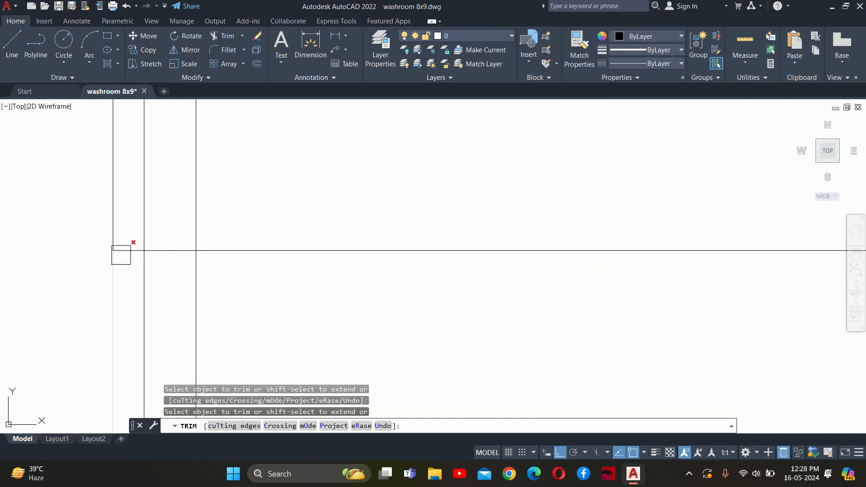
{"action": "scroll", "coordinate": [164, 258], "scroll_direction": "down", "scroll_amount": 3}
{"action": "scroll", "coordinate": [244, 277], "scroll_direction": "down", "scroll_amount": 3}
{"action": "key", "text": "Escape"}
{"action": "key", "text": "Escape"}
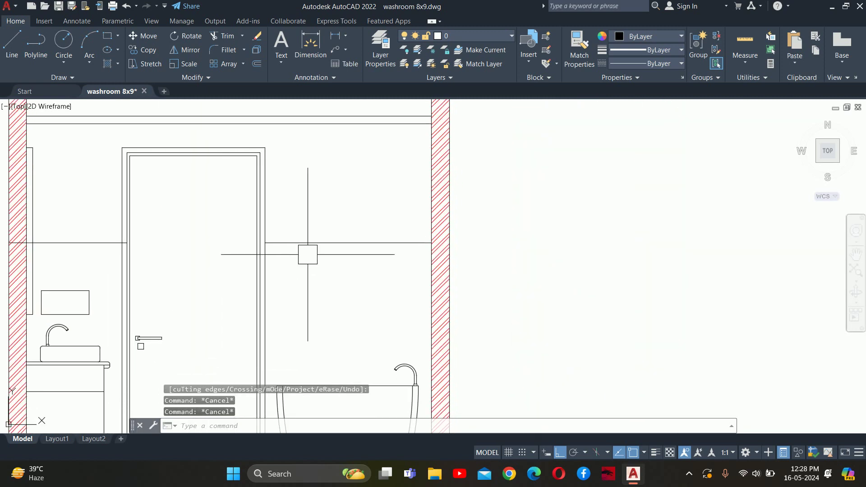
Draw a 0.75-diameter circle centred on the line midpoint above the bathtub.
{"action": "type", "text": "c"}
{"action": "key", "text": "Return"}
{"action": "left_click", "coordinate": [348, 243]}
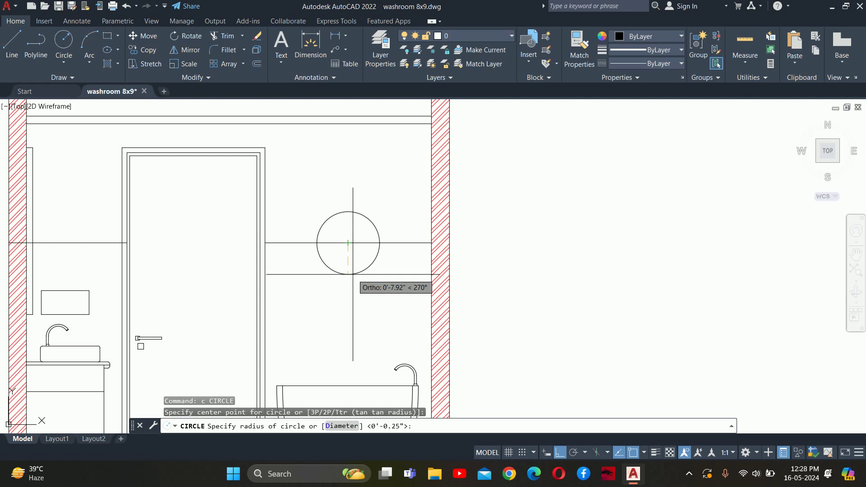
{"action": "key", "text": "Return"}
{"action": "type", "text": ".7"}
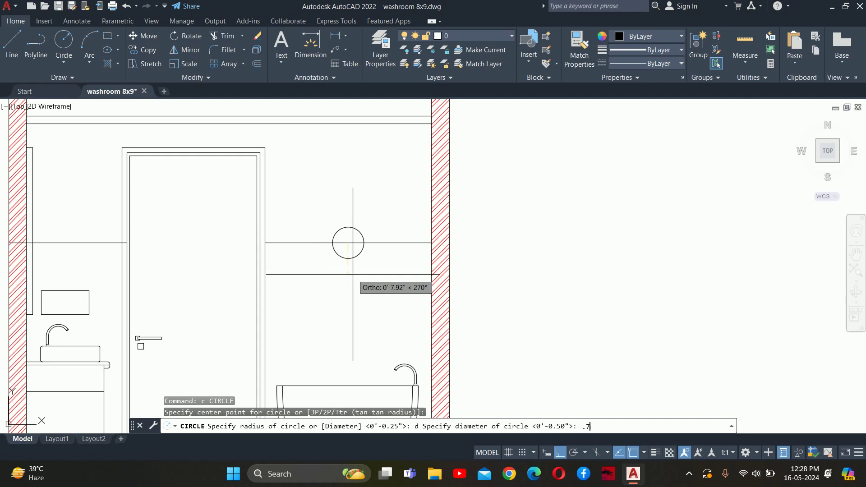
{"action": "type", "text": "5"}
{"action": "key", "text": "Return"}
{"action": "scroll", "coordinate": [347, 241], "scroll_direction": "up", "scroll_amount": 5}
{"action": "key", "text": "Escape"}
{"action": "key", "text": "Escape"}
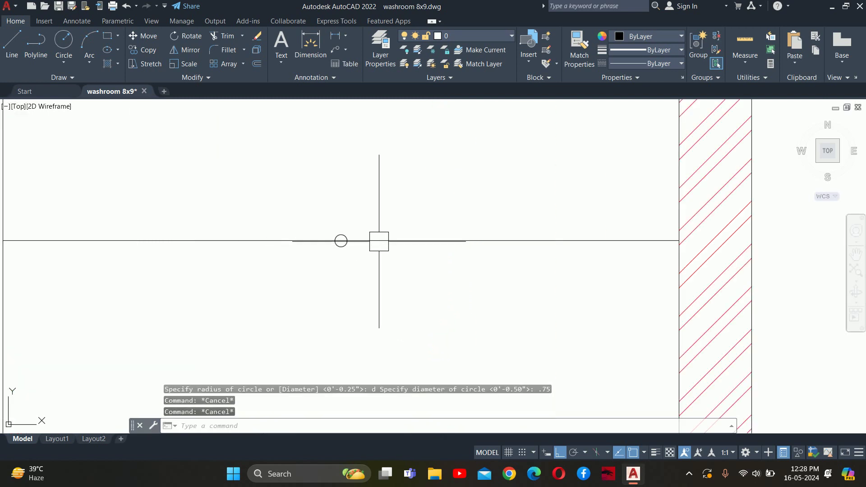
Erase the horizontal guide line and draw a line down from the circle's right quadrant.
{"action": "left_click", "coordinate": [395, 242]}
{"action": "key", "text": "Delete"}
{"action": "scroll", "coordinate": [322, 255], "scroll_direction": "up", "scroll_amount": 2}
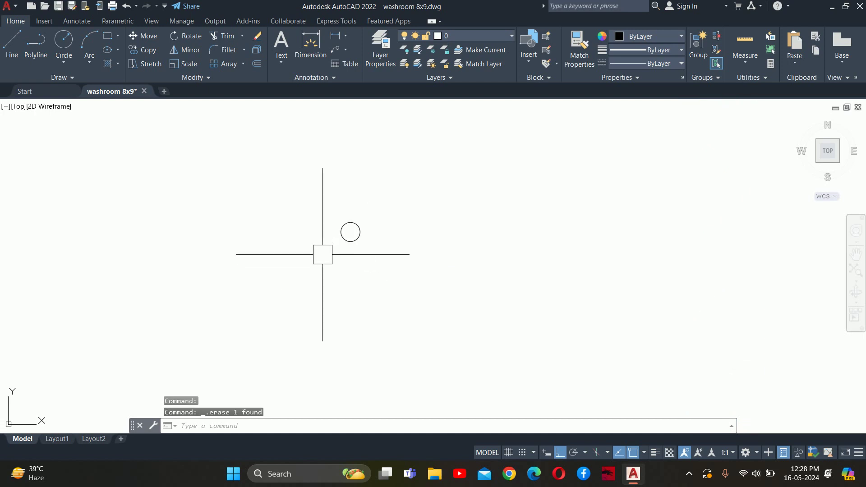
{"action": "scroll", "coordinate": [324, 254], "scroll_direction": "up", "scroll_amount": 2}
{"action": "type", "text": "l"}
{"action": "key", "text": "Return"}
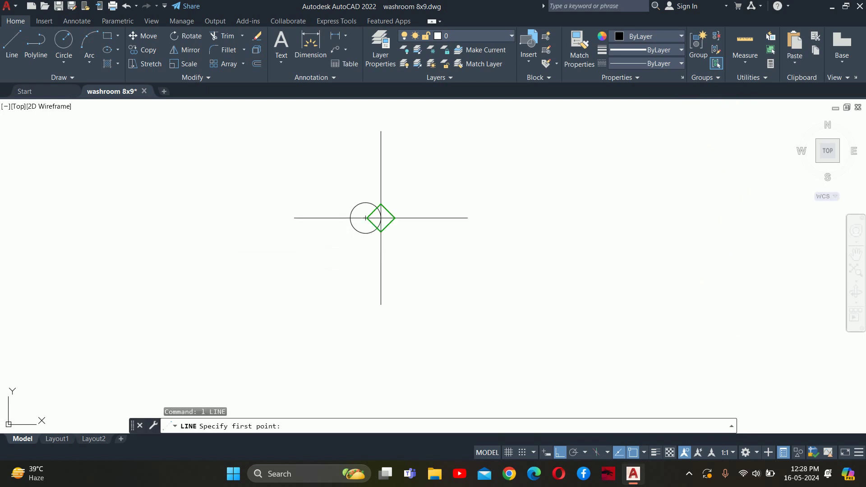
{"action": "left_click", "coordinate": [381, 218]}
{"action": "left_click", "coordinate": [379, 243]}
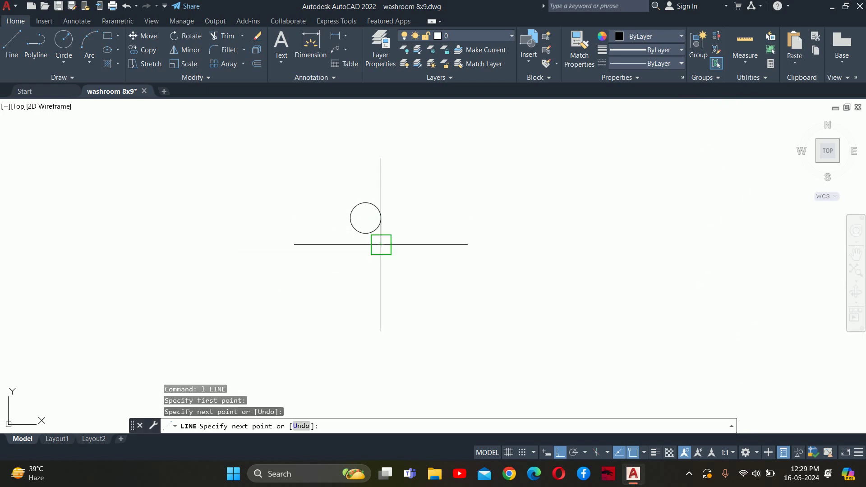
{"action": "key", "text": "Escape"}
{"action": "key", "text": "Escape"}
{"action": "key", "text": "Escape"}
After a failed trim, draw a radius line from the circle's centre to its edge.
{"action": "type", "text": "tr"}
{"action": "key", "text": "Return"}
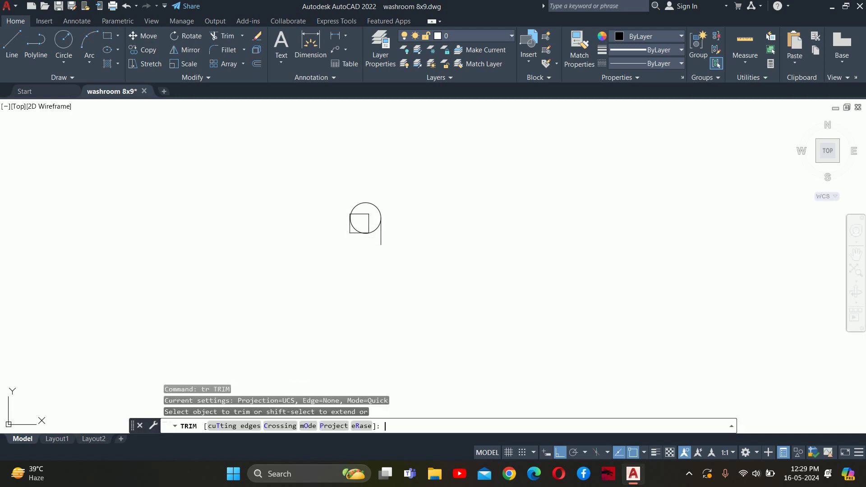
{"action": "left_click", "coordinate": [365, 233]}
{"action": "key", "text": "Escape"}
{"action": "type", "text": "l"}
{"action": "key", "text": "Return"}
{"action": "left_click", "coordinate": [365, 218]}
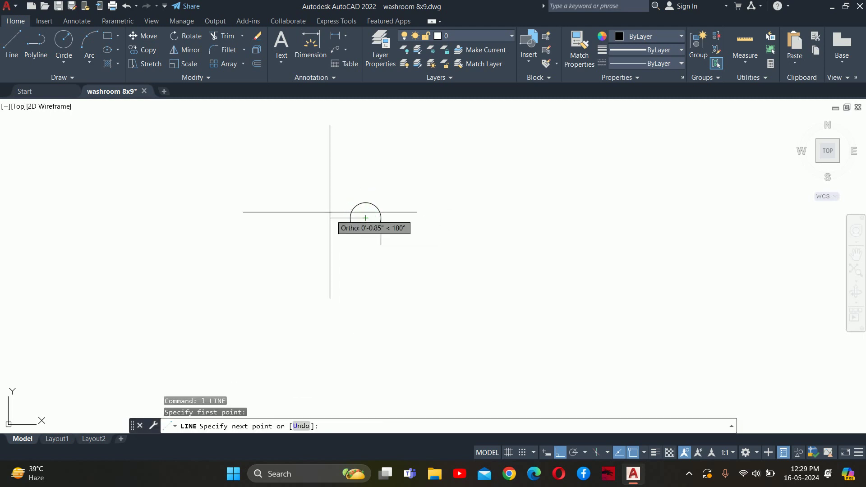
{"action": "scroll", "coordinate": [333, 209], "scroll_direction": "up", "scroll_amount": 5}
{"action": "left_click", "coordinate": [407, 206]}
{"action": "key", "text": "Escape"}
Trim away the circle's lower-left arc and erase the leftover radius line.
{"action": "type", "text": "tr"}
{"action": "key", "text": "Return"}
{"action": "left_click", "coordinate": [405, 273]}
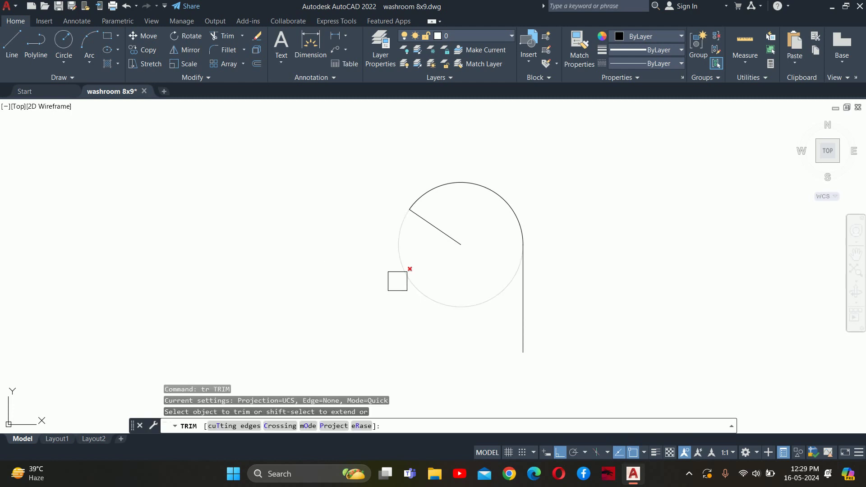
{"action": "key", "text": "Return"}
{"action": "key", "text": "Escape"}
{"action": "scroll", "coordinate": [536, 277], "scroll_direction": "down", "scroll_amount": 3}
{"action": "left_click", "coordinate": [499, 256]}
{"action": "key", "text": "Delete"}
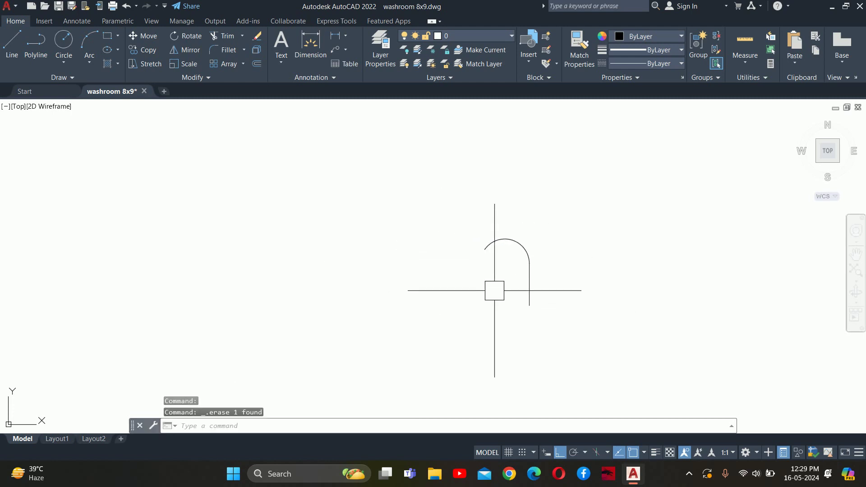
{"action": "scroll", "coordinate": [493, 290], "scroll_direction": "down", "scroll_amount": 2}
{"action": "middle_click_drag", "start_coordinate": [503, 360], "coordinate": [516, 156]}
{"action": "scroll", "coordinate": [479, 197], "scroll_direction": "down", "scroll_amount": 3}
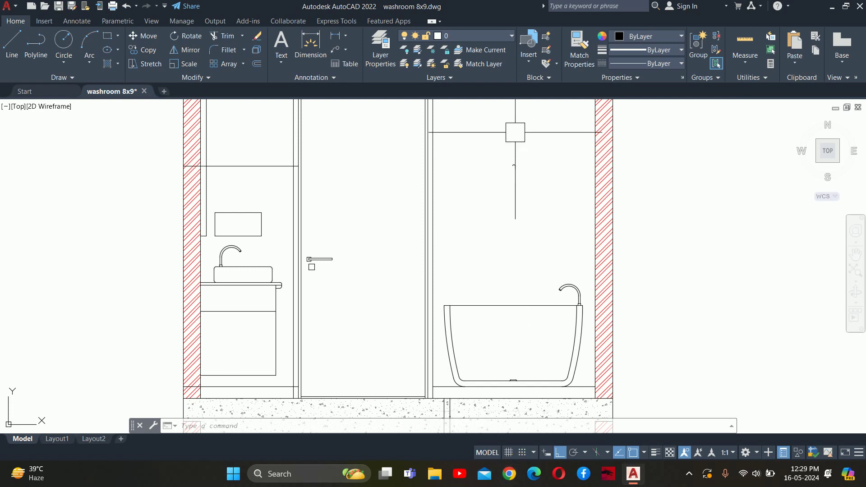
Erase the two leftover construction rays and the stray horizontal line.
{"action": "scroll", "coordinate": [515, 132], "scroll_direction": "down", "scroll_amount": 5}
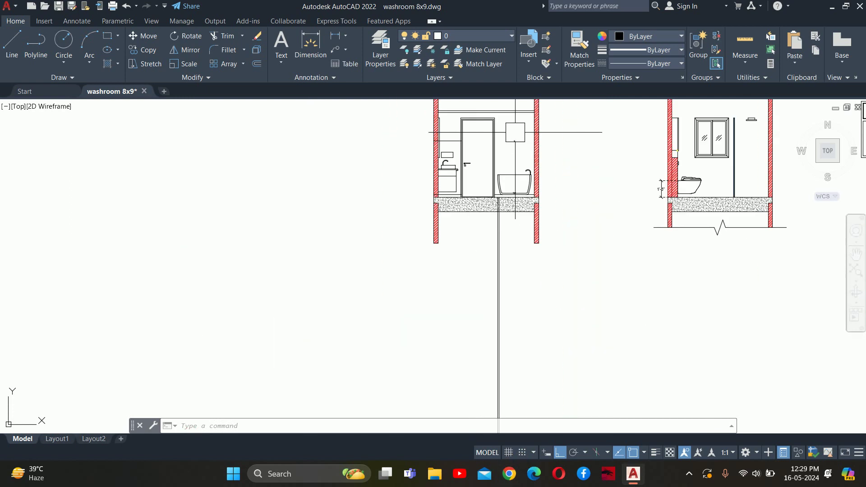
{"action": "left_click", "coordinate": [507, 299]}
{"action": "left_click", "coordinate": [470, 301]}
{"action": "key", "text": "Delete"}
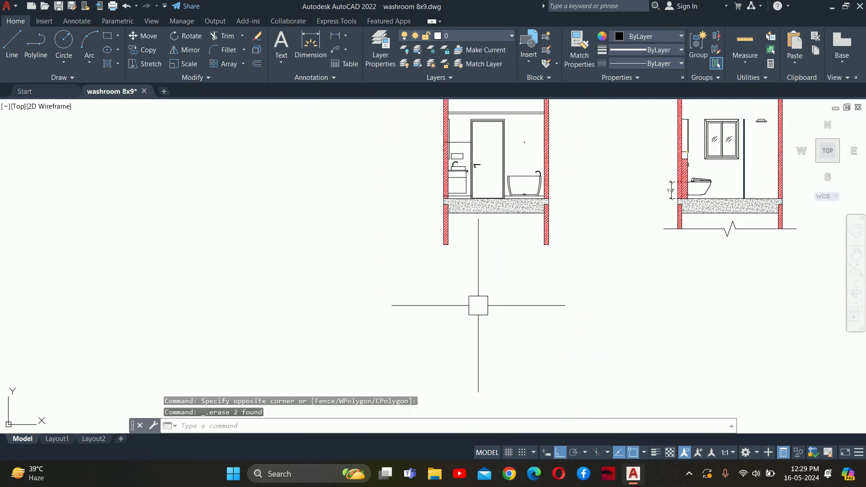
{"action": "scroll", "coordinate": [476, 303], "scroll_direction": "down", "scroll_amount": 3}
{"action": "scroll", "coordinate": [468, 289], "scroll_direction": "up", "scroll_amount": 5}
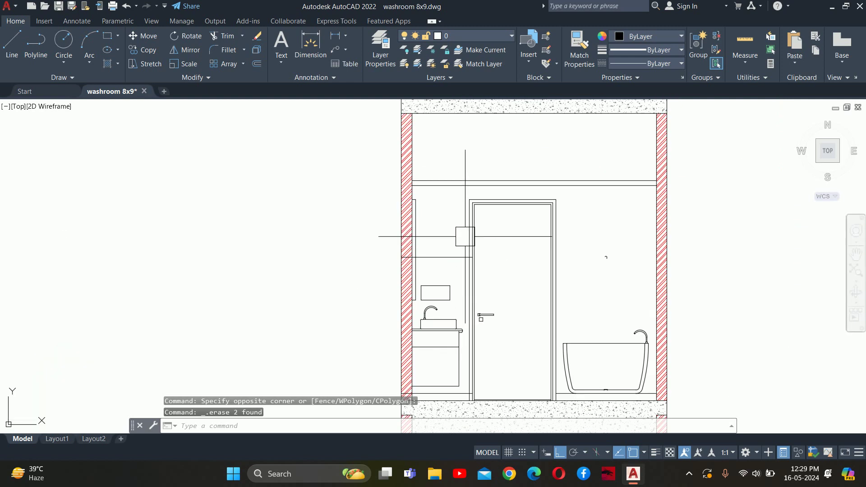
{"action": "left_click", "coordinate": [465, 256]}
{"action": "key", "text": "Delete"}
Zoom in on the vanity end, briefly starting and cancelling a trim.
{"action": "middle_click_drag", "start_coordinate": [606, 258], "coordinate": [615, 176]}
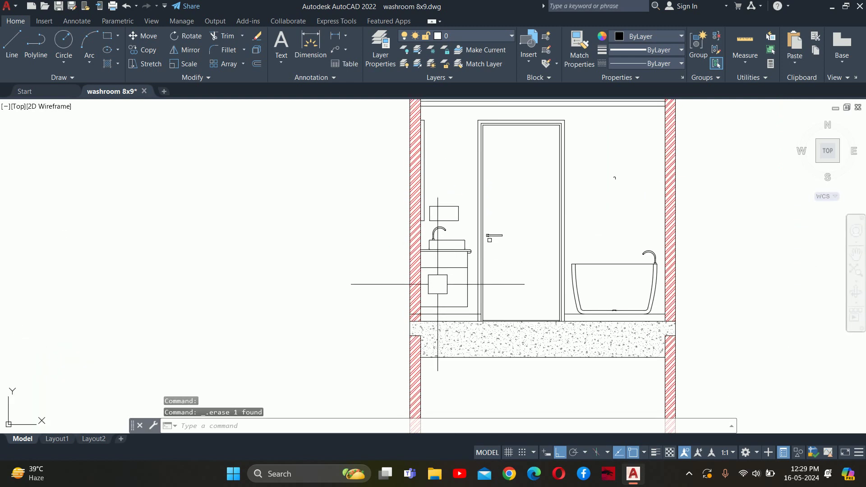
{"action": "key", "text": "Escape"}
{"action": "key", "text": "Escape"}
{"action": "key", "text": "Escape"}
{"action": "scroll", "coordinate": [615, 176], "scroll_direction": "up", "scroll_amount": 2}
{"action": "scroll", "coordinate": [469, 250], "scroll_direction": "up", "scroll_amount": 4}
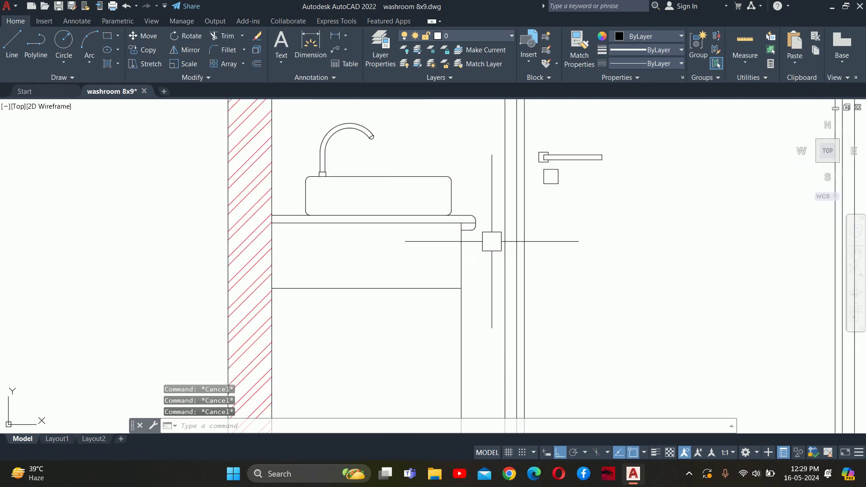
{"action": "type", "text": "tr"}
{"action": "key", "text": "Return"}
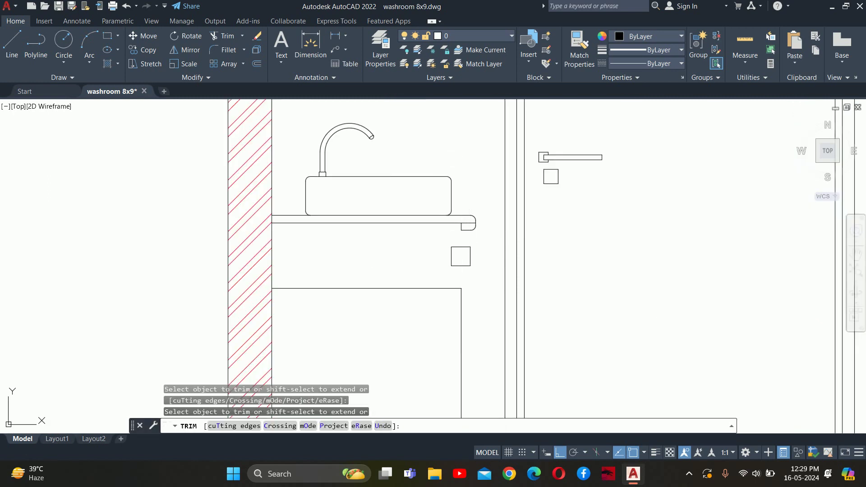
{"action": "key", "text": "Escape"}
{"action": "scroll", "coordinate": [406, 279], "scroll_direction": "up", "scroll_amount": 3}
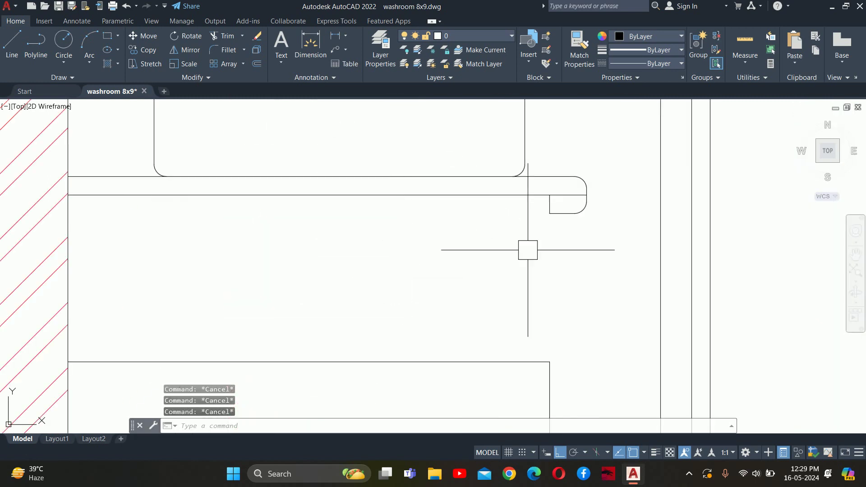
{"action": "scroll", "coordinate": [547, 243], "scroll_direction": "up", "scroll_amount": 1}
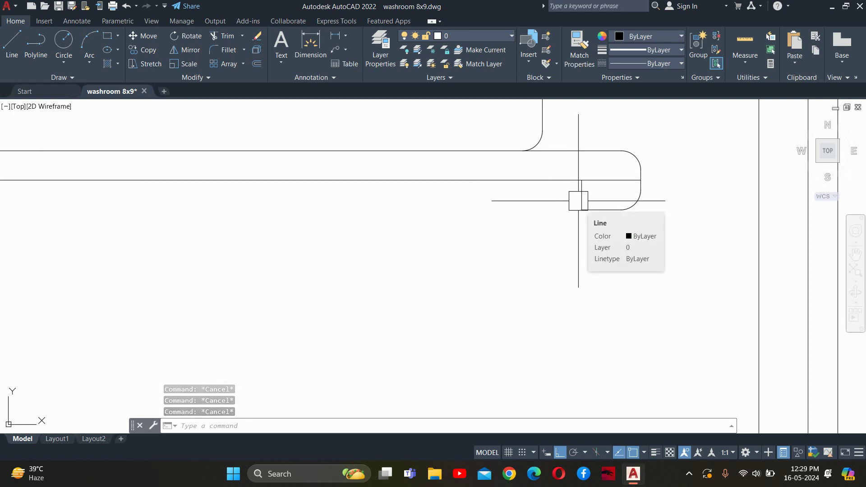
{"action": "scroll", "coordinate": [578, 201], "scroll_direction": "down", "scroll_amount": 4}
{"action": "scroll", "coordinate": [575, 201], "scroll_direction": "up", "scroll_amount": 4}
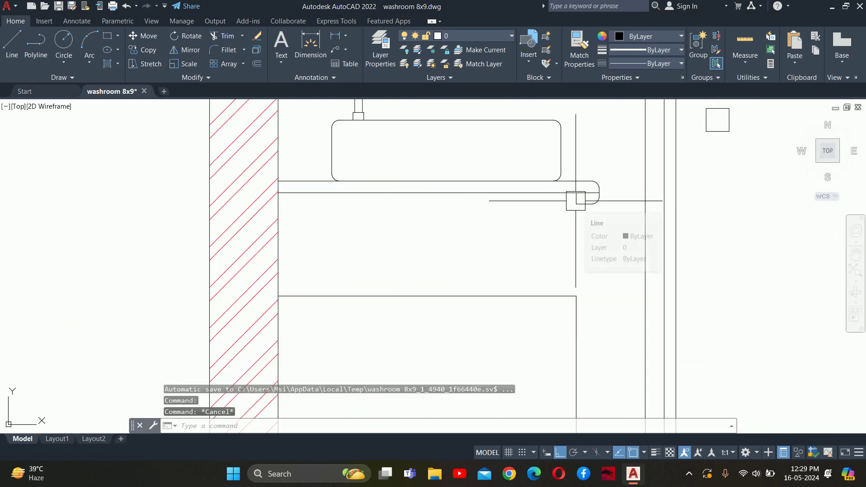
Place a solid donut (inside 0, outside 0.5) at the countertop edge tip.
{"action": "type", "text": "do"}
{"action": "key", "text": "Return"}
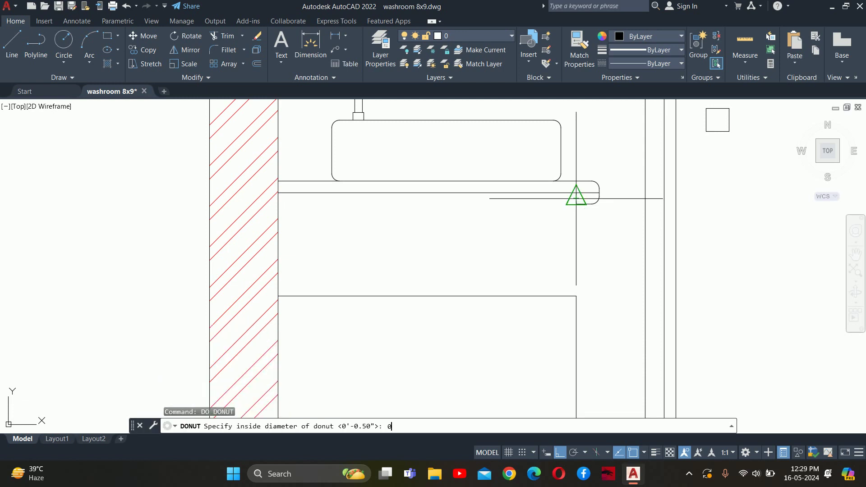
{"action": "key", "text": "Return"}
{"action": "type", "text": "5"}
{"action": "key", "text": "Return"}
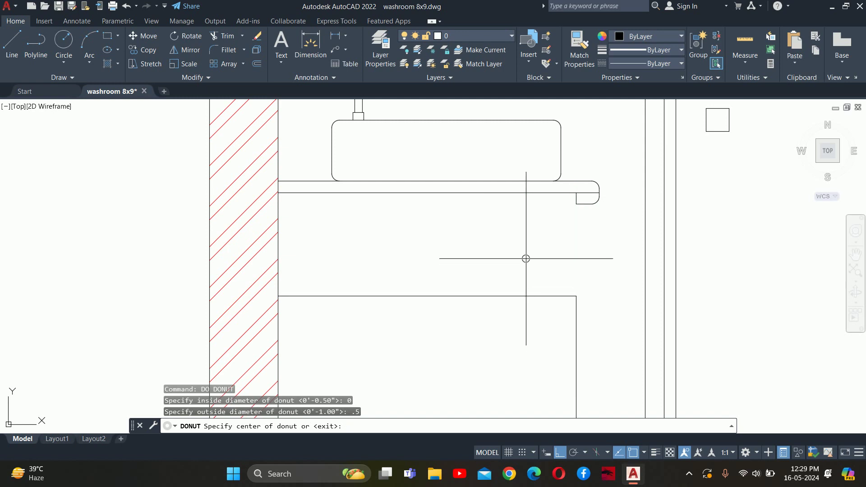
{"action": "scroll", "coordinate": [568, 199], "scroll_direction": "up", "scroll_amount": 5}
{"action": "left_click", "coordinate": [573, 189]}
{"action": "key", "text": "Escape"}
{"action": "key", "text": "Escape"}
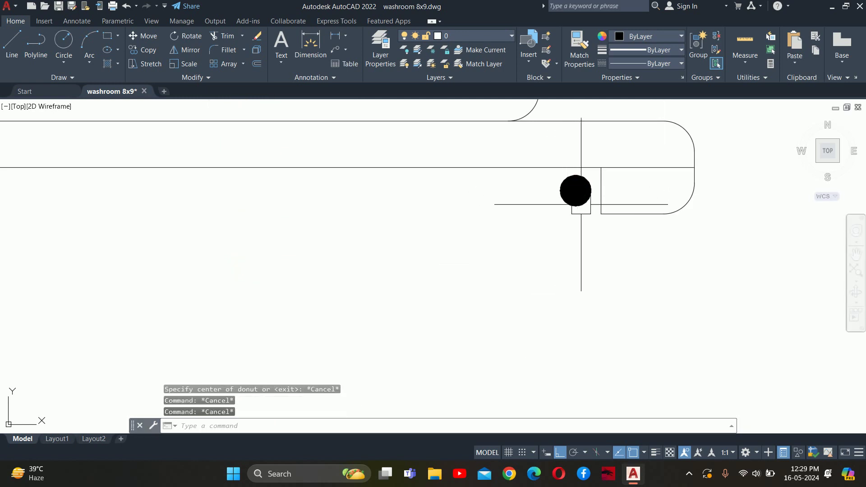
Set the dot's colour to orange, ACI 30.
{"action": "left_click", "coordinate": [575, 190]}
{"action": "left_click", "coordinate": [696, 137]}
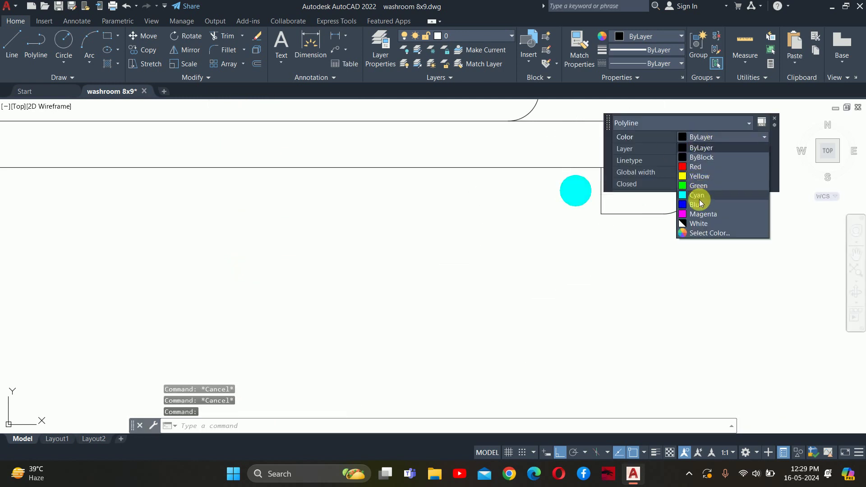
{"action": "left_click", "coordinate": [705, 236]}
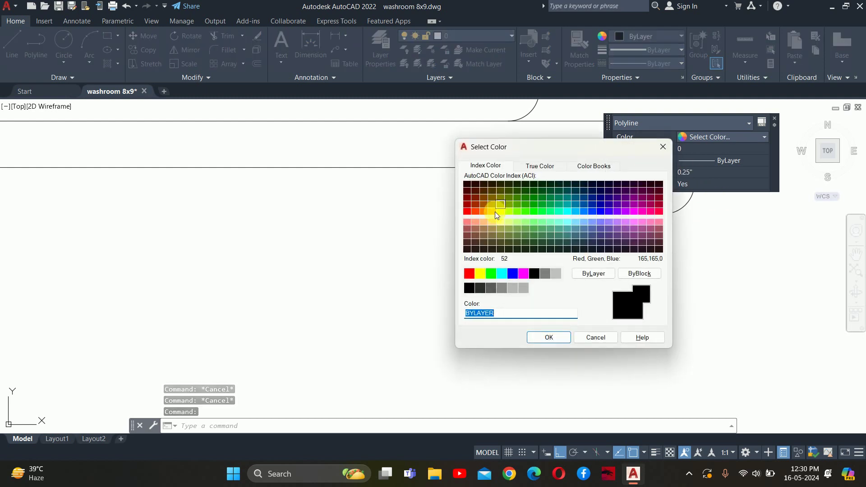
{"action": "left_click", "coordinate": [484, 211]}
{"action": "left_click", "coordinate": [549, 337]}
{"action": "key", "text": "Escape"}
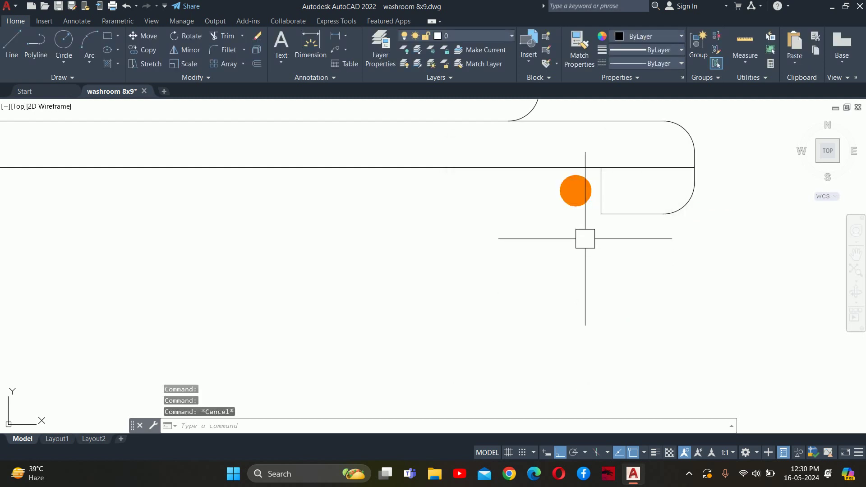
{"action": "scroll", "coordinate": [584, 238], "scroll_direction": "down", "scroll_amount": 3}
{"action": "scroll", "coordinate": [533, 204], "scroll_direction": "down", "scroll_amount": 3}
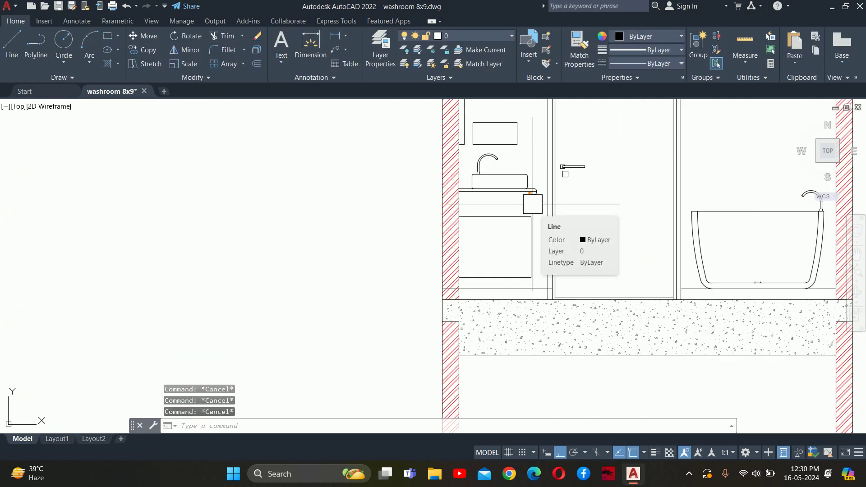
Offset the vanity cabinet's top and bottom edges 0.75 inward.
{"action": "scroll", "coordinate": [533, 204], "scroll_direction": "up", "scroll_amount": 2}
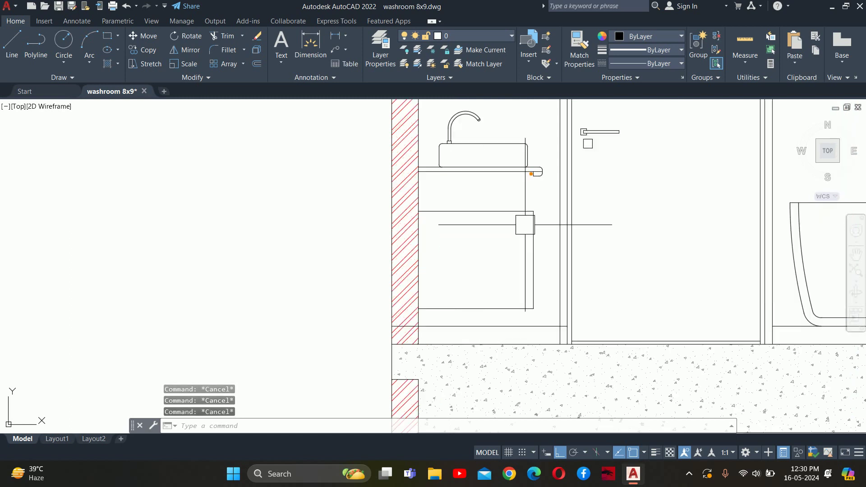
{"action": "scroll", "coordinate": [522, 224], "scroll_direction": "up", "scroll_amount": 1}
{"action": "scroll", "coordinate": [538, 284], "scroll_direction": "up", "scroll_amount": 1}
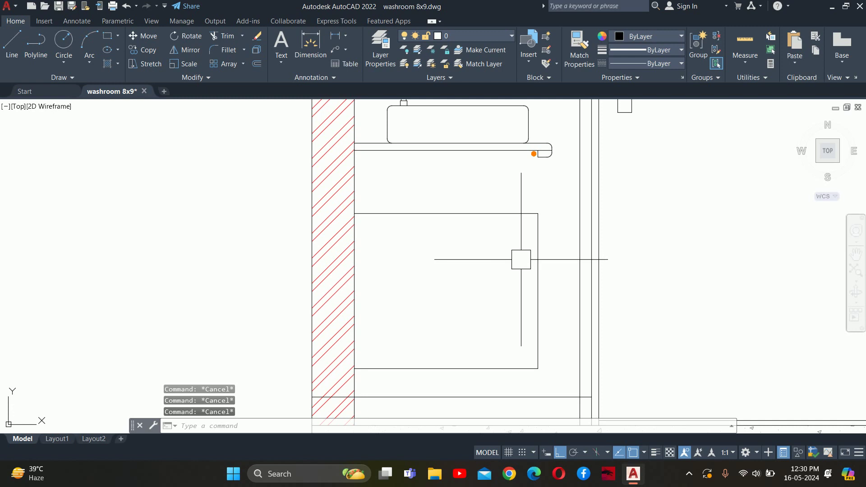
{"action": "type", "text": "o"}
{"action": "key", "text": "Return"}
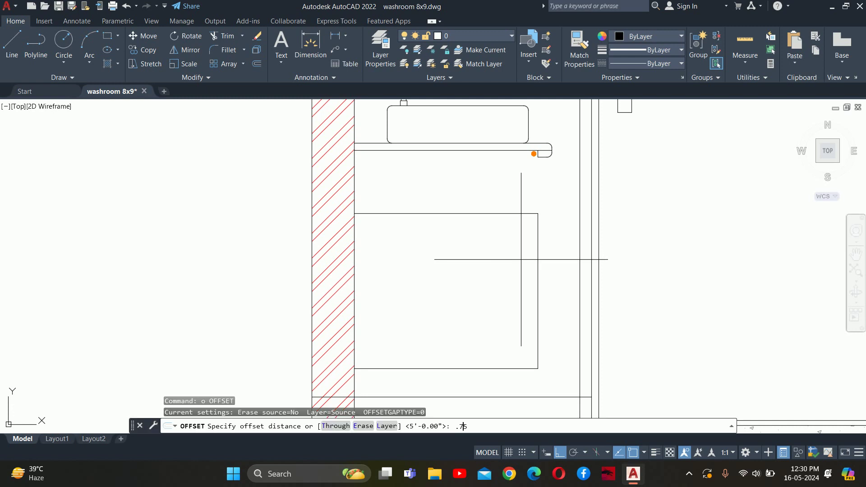
{"action": "key", "text": "Return"}
{"action": "left_click", "coordinate": [471, 214]}
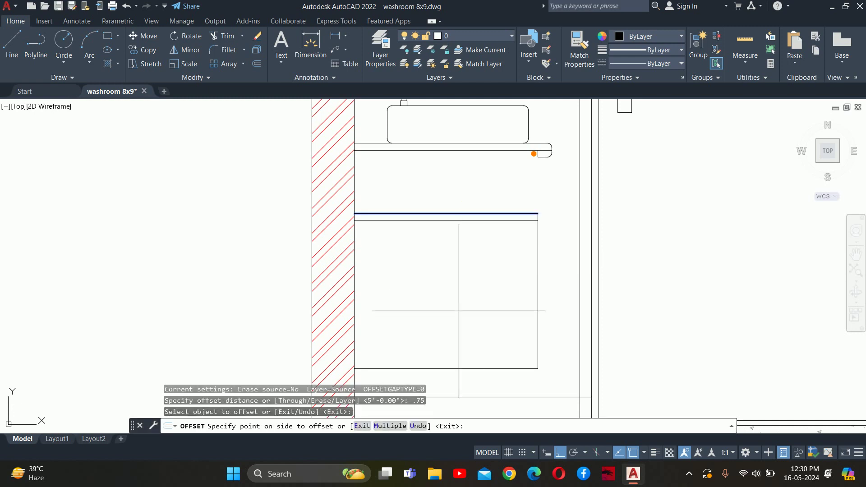
{"action": "left_click", "coordinate": [458, 309]}
{"action": "middle_click_drag", "start_coordinate": [453, 332], "coordinate": [436, 257]}
{"action": "left_click", "coordinate": [415, 293]}
{"action": "left_click", "coordinate": [402, 260]}
{"action": "key", "text": "Escape"}
{"action": "key", "text": "Escape"}
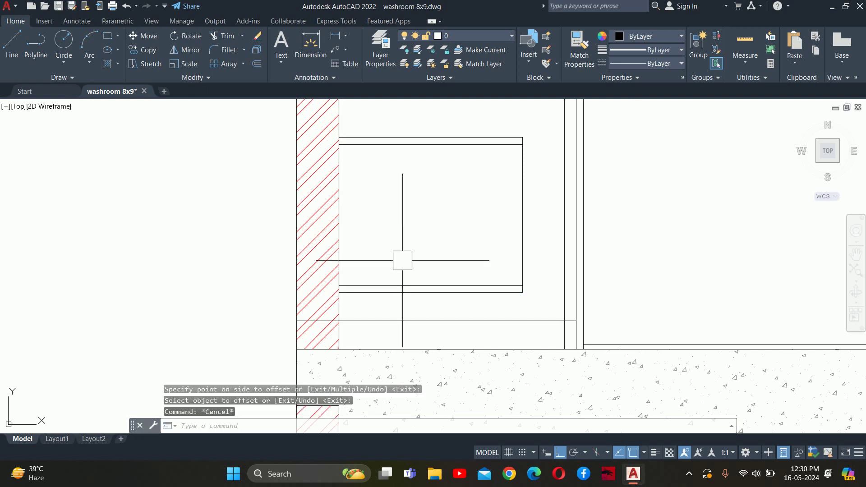
{"action": "key", "text": "Escape"}
{"action": "key", "text": "Escape"}
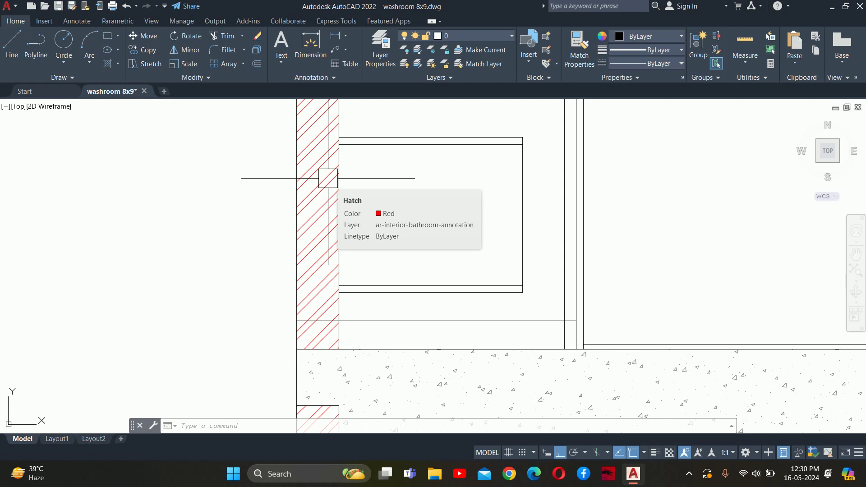
Zoom in and out around the current washroom elevation.
{"action": "scroll", "coordinate": [380, 169], "scroll_direction": "down", "scroll_amount": 2}
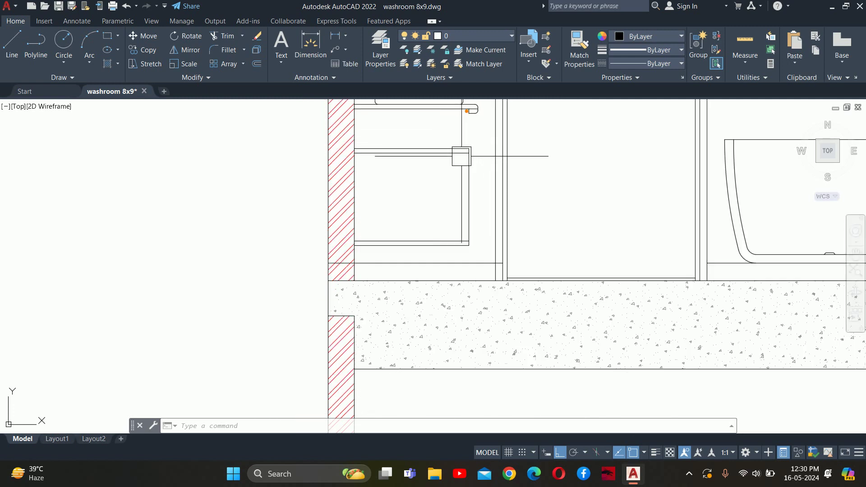
{"action": "key", "text": "Escape"}
{"action": "key", "text": "Escape"}
{"action": "scroll", "coordinate": [391, 223], "scroll_direction": "down", "scroll_amount": 3}
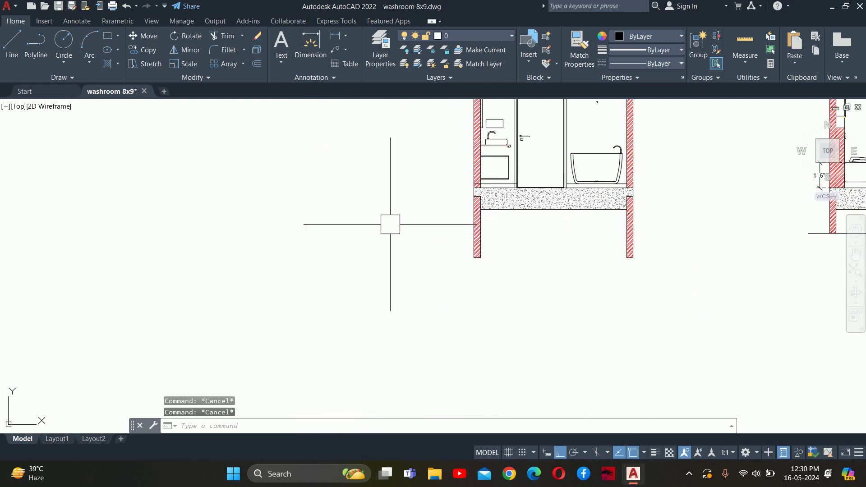
{"action": "scroll", "coordinate": [429, 180], "scroll_direction": "down", "scroll_amount": 3}
{"action": "scroll", "coordinate": [325, 196], "scroll_direction": "down", "scroll_amount": 3}
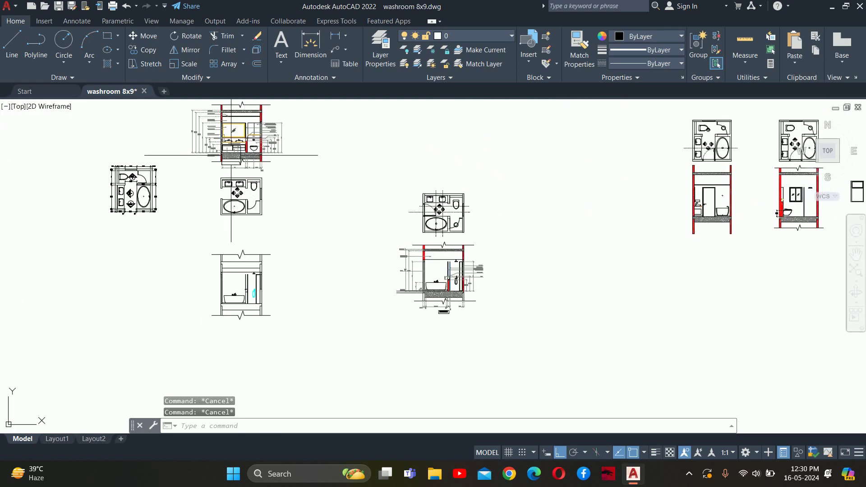
{"action": "scroll", "coordinate": [229, 148], "scroll_direction": "up", "scroll_amount": 5}
{"action": "scroll", "coordinate": [230, 149], "scroll_direction": "up", "scroll_amount": 1}
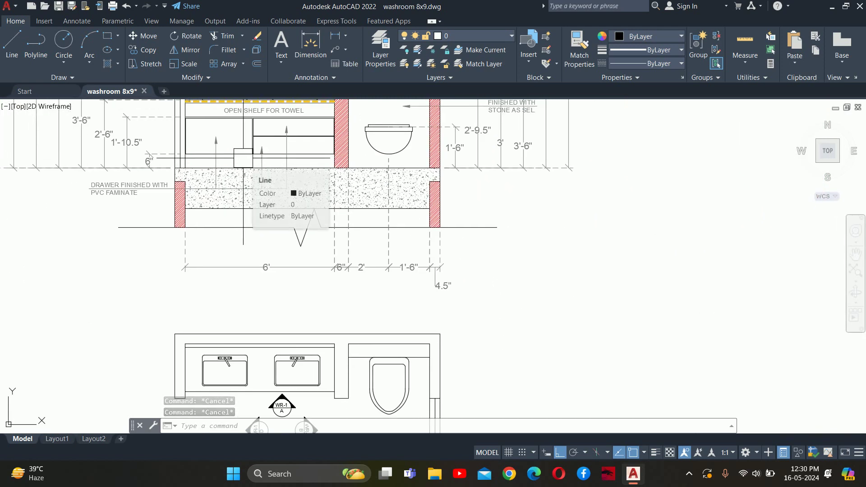
{"action": "scroll", "coordinate": [243, 158], "scroll_direction": "down", "scroll_amount": 1}
{"action": "scroll", "coordinate": [605, 185], "scroll_direction": "down", "scroll_amount": 3}
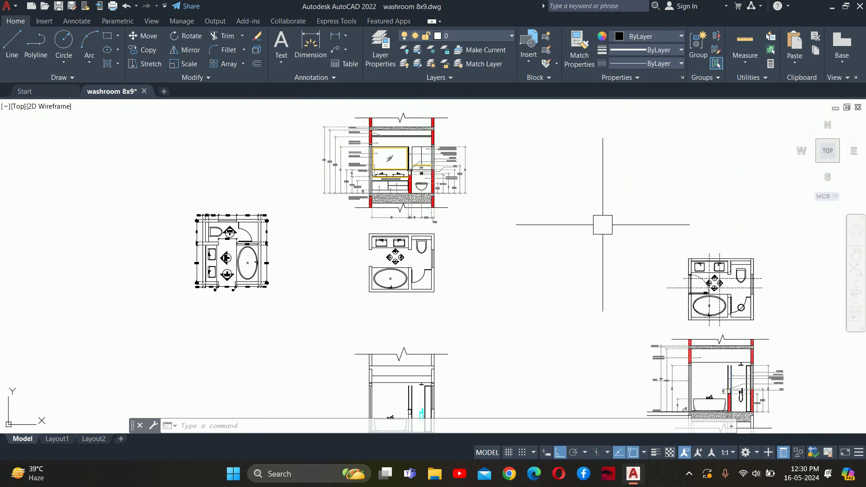
{"action": "scroll", "coordinate": [631, 154], "scroll_direction": "down", "scroll_amount": 2}
{"action": "scroll", "coordinate": [665, 123], "scroll_direction": "down", "scroll_amount": 1}
{"action": "scroll", "coordinate": [665, 123], "scroll_direction": "up", "scroll_amount": 5}
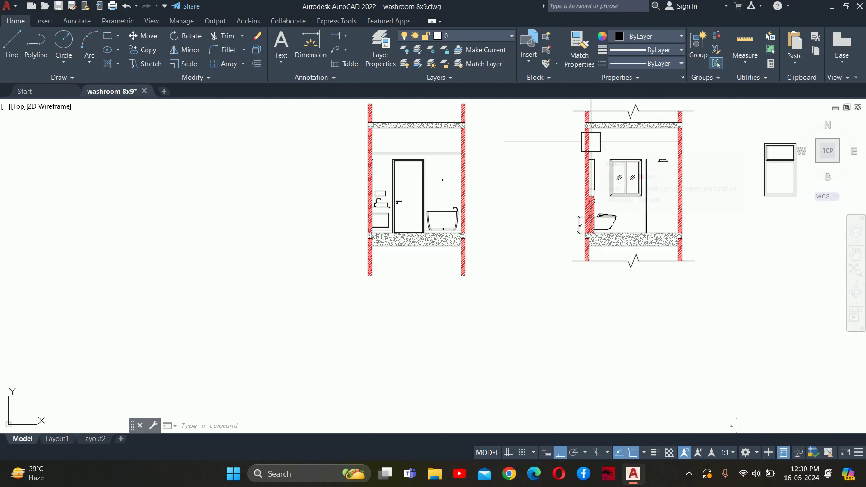
{"action": "scroll", "coordinate": [415, 219], "scroll_direction": "up", "scroll_amount": 3}
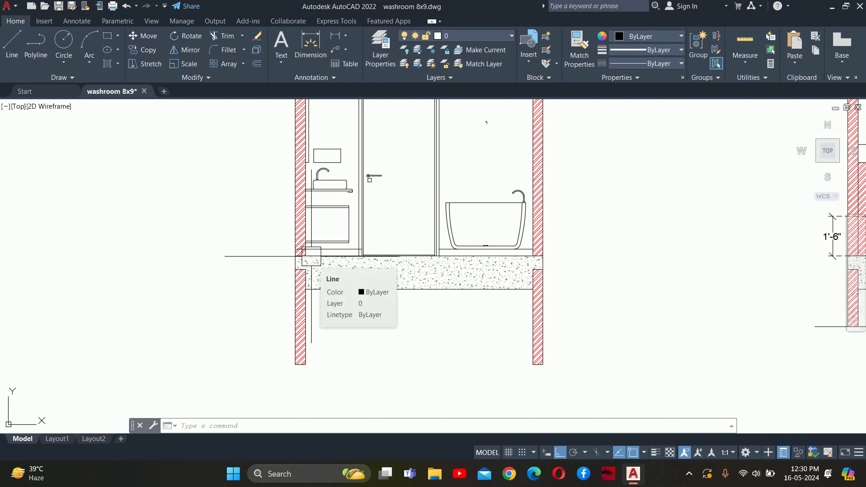
{"action": "scroll", "coordinate": [342, 209], "scroll_direction": "down", "scroll_amount": 8}
Pan over to the other washroom drawings with the open towel shelf detail and back.
{"action": "middle_click_drag", "start_coordinate": [343, 209], "coordinate": [681, 226]}
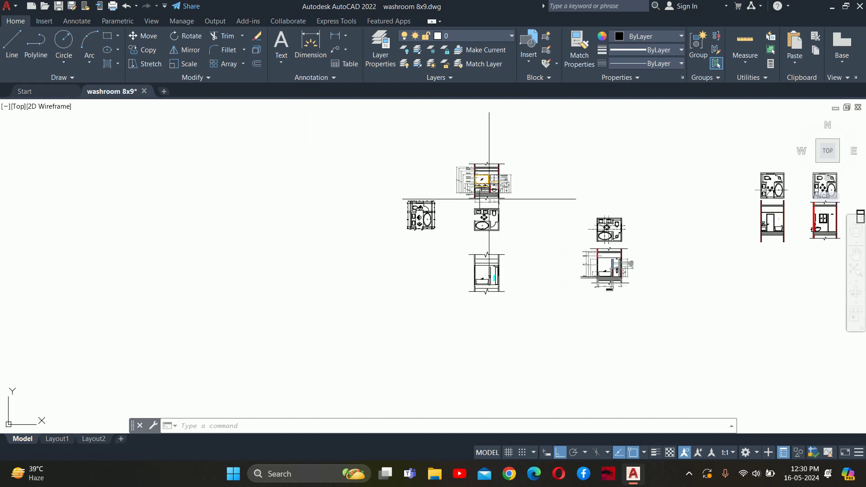
{"action": "scroll", "coordinate": [489, 199], "scroll_direction": "up", "scroll_amount": 5}
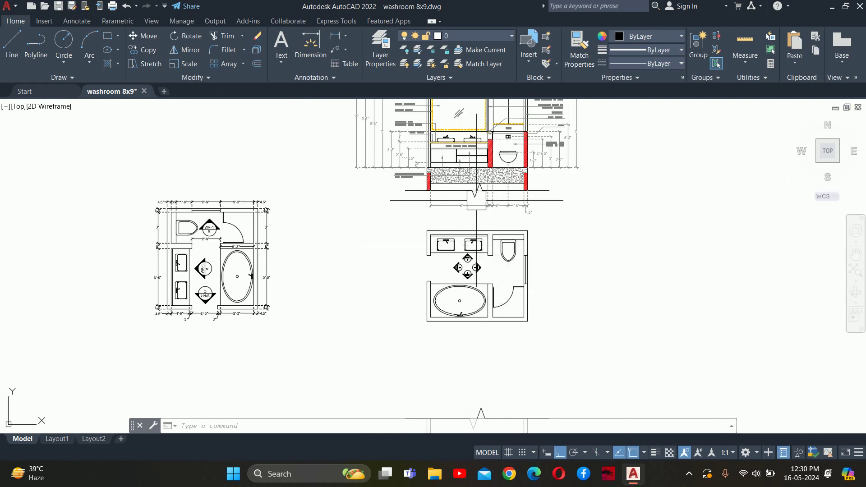
{"action": "scroll", "coordinate": [469, 158], "scroll_direction": "up", "scroll_amount": 2}
{"action": "scroll", "coordinate": [447, 181], "scroll_direction": "up", "scroll_amount": 4}
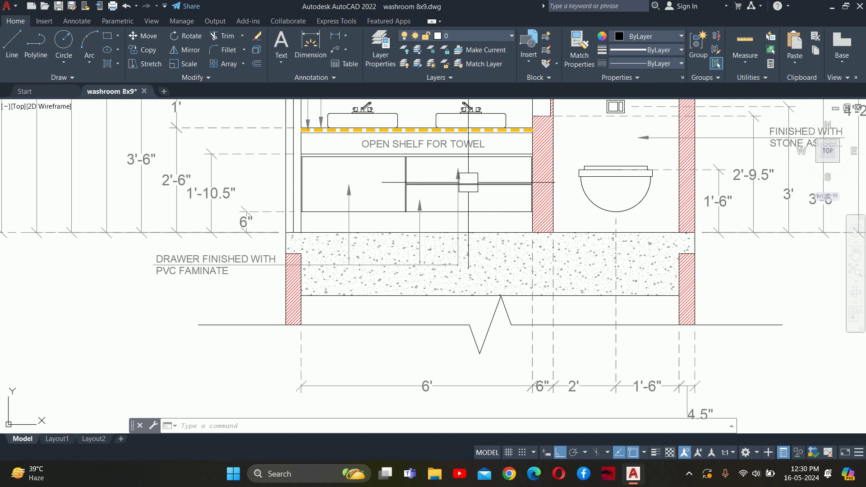
{"action": "scroll", "coordinate": [469, 182], "scroll_direction": "down", "scroll_amount": 5}
{"action": "scroll", "coordinate": [719, 263], "scroll_direction": "down", "scroll_amount": 5}
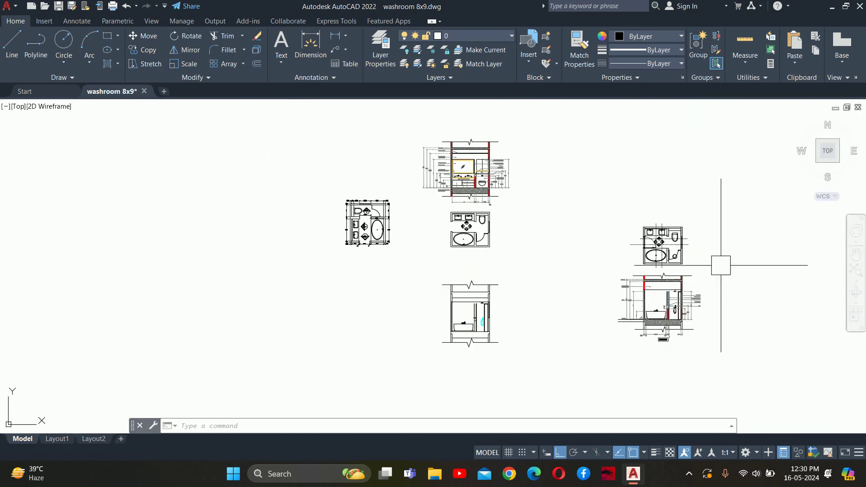
{"action": "middle_click_drag", "start_coordinate": [597, 244], "coordinate": [443, 231]}
{"action": "scroll", "coordinate": [311, 155], "scroll_direction": "up", "scroll_amount": 3}
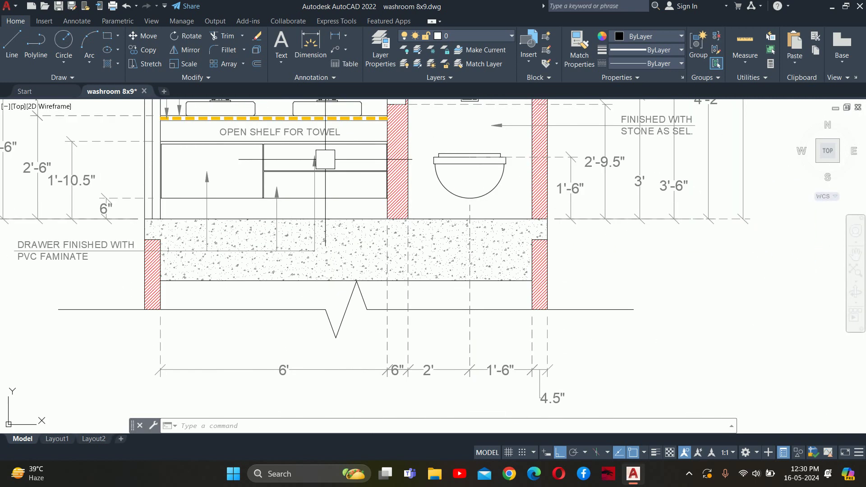
{"action": "scroll", "coordinate": [316, 158], "scroll_direction": "up", "scroll_amount": 2}
{"action": "key", "text": "Escape"}
{"action": "key", "text": "Escape"}
{"action": "key", "text": "Escape"}
Measure the reference drawer with a linear dimension to confirm it is 8" high, then discard it.
{"action": "type", "text": "li"}
{"action": "key", "text": "Return"}
{"action": "scroll", "coordinate": [366, 239], "scroll_direction": "up", "scroll_amount": 3}
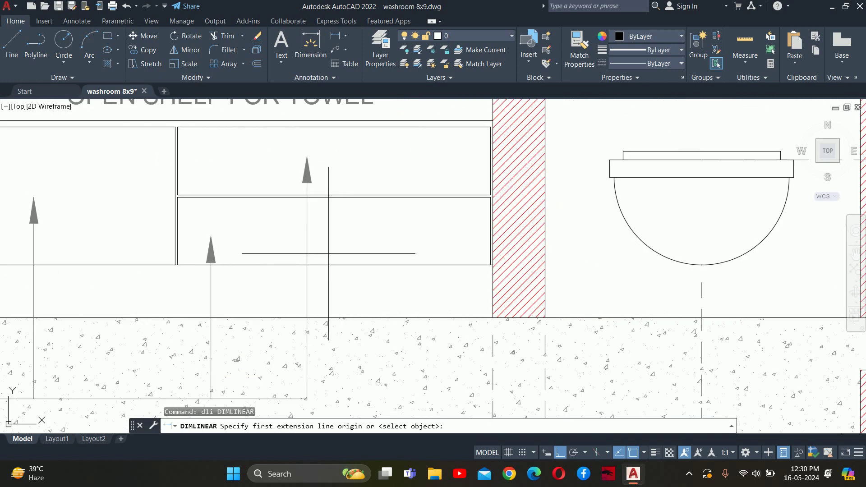
{"action": "left_click", "coordinate": [278, 261]}
{"action": "scroll", "coordinate": [270, 225], "scroll_direction": "up", "scroll_amount": 2}
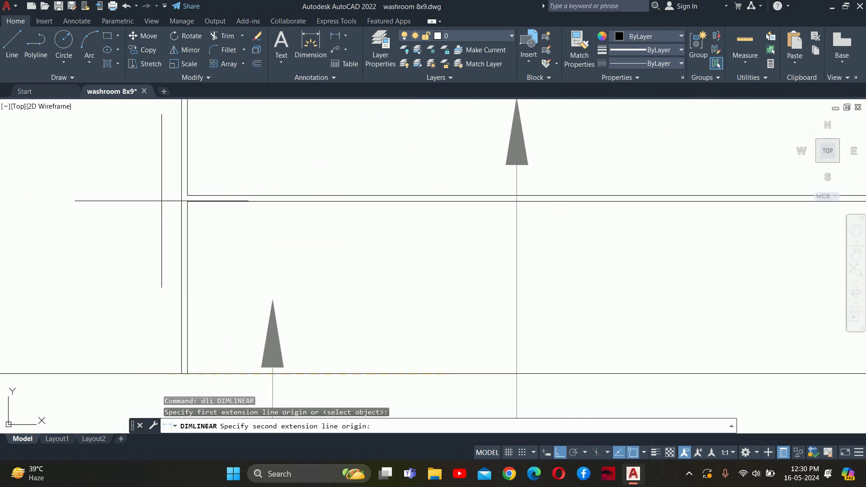
{"action": "type", "text": "mtp"}
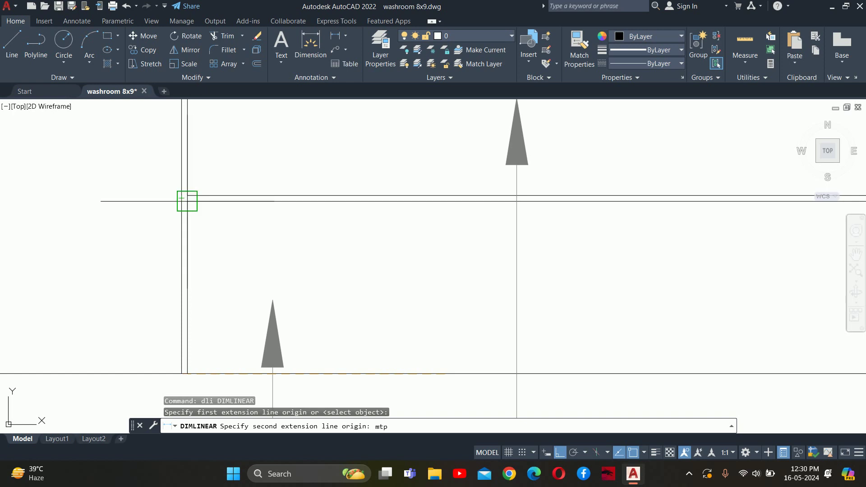
{"action": "key", "text": "Return"}
{"action": "scroll", "coordinate": [193, 194], "scroll_direction": "up", "scroll_amount": 2}
{"action": "scroll", "coordinate": [158, 185], "scroll_direction": "up", "scroll_amount": 2}
{"action": "left_click", "coordinate": [157, 186]}
{"action": "left_click", "coordinate": [157, 164]}
{"action": "scroll", "coordinate": [122, 236], "scroll_direction": "down", "scroll_amount": 3}
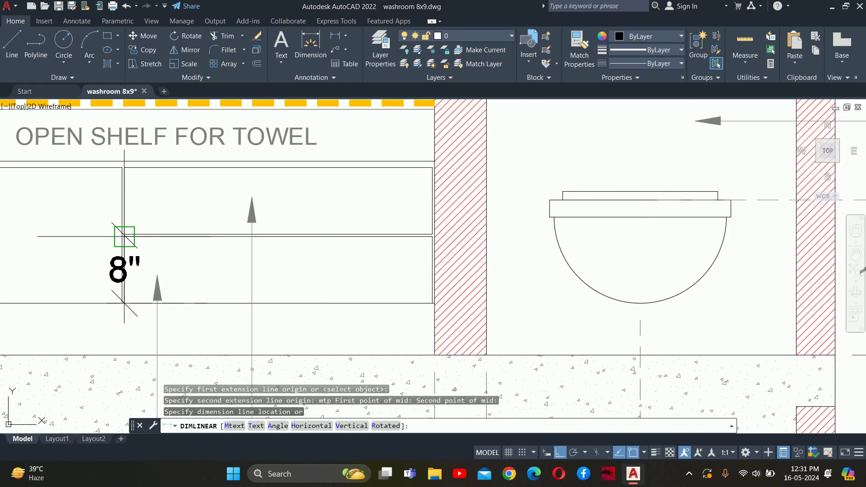
{"action": "scroll", "coordinate": [135, 271], "scroll_direction": "down", "scroll_amount": 3}
{"action": "scroll", "coordinate": [135, 397], "scroll_direction": "down", "scroll_amount": 3}
{"action": "scroll", "coordinate": [536, 257], "scroll_direction": "down", "scroll_amount": 2}
{"action": "key", "text": "Escape"}
{"action": "key", "text": "Escape"}
Pan back to the vanity cabinet and set an 8" offset distance.
{"action": "scroll", "coordinate": [361, 226], "scroll_direction": "up", "scroll_amount": 3}
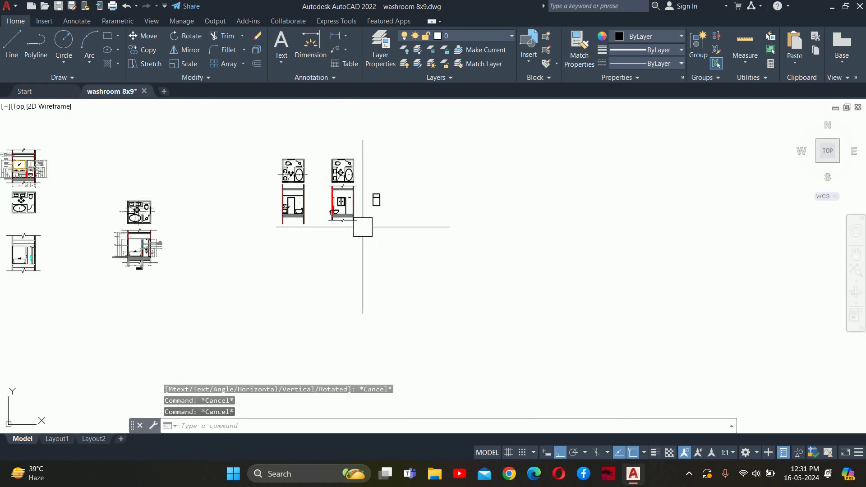
{"action": "scroll", "coordinate": [131, 242], "scroll_direction": "up", "scroll_amount": 4}
{"action": "scroll", "coordinate": [228, 246], "scroll_direction": "up", "scroll_amount": 3}
{"action": "scroll", "coordinate": [166, 245], "scroll_direction": "up", "scroll_amount": 2}
{"action": "middle_click_drag", "start_coordinate": [166, 246], "coordinate": [343, 253]}
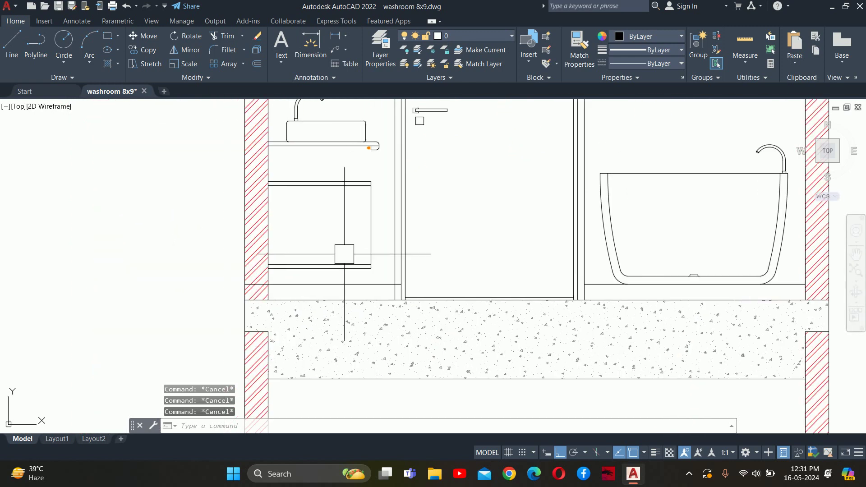
{"action": "type", "text": "o"}
{"action": "key", "text": "Return"}
{"action": "key", "text": "Return"}
{"action": "scroll", "coordinate": [343, 253], "scroll_direction": "up", "scroll_amount": 5}
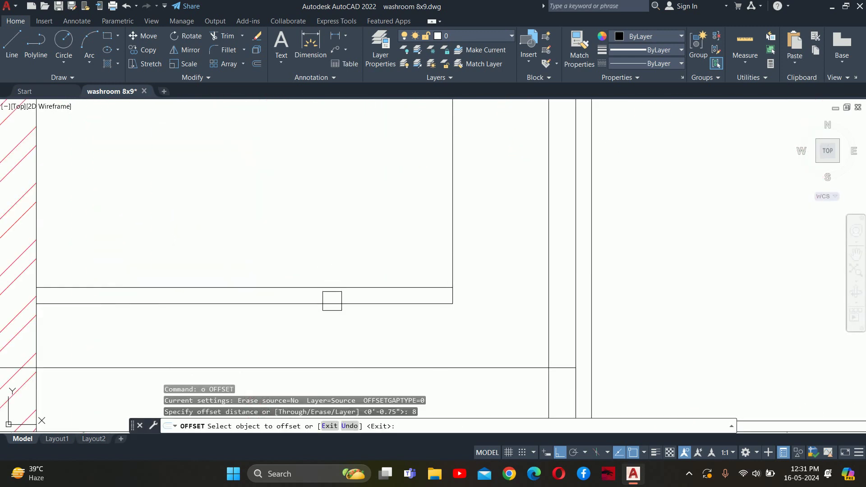
Offset the cabinet's lower line 8" upward to form the drawer line.
{"action": "left_click", "coordinate": [332, 304]}
{"action": "left_click", "coordinate": [329, 194]}
{"action": "key", "text": "Return"}
{"action": "scroll", "coordinate": [315, 250], "scroll_direction": "down", "scroll_amount": 2}
{"action": "key", "text": "Return"}
{"action": "type", "text": ".3"}
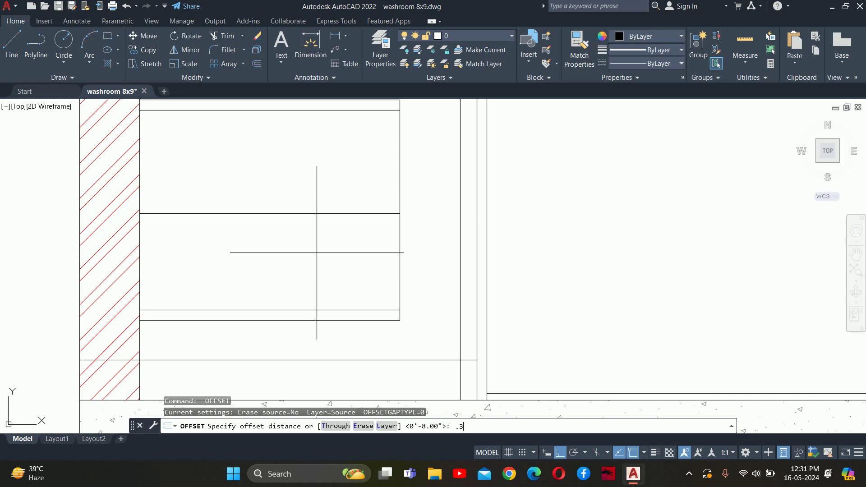
Offset the drawer line 0.3 upward to double it.
{"action": "key", "text": "Return"}
{"action": "left_click", "coordinate": [291, 213]}
{"action": "left_click", "coordinate": [286, 172]}
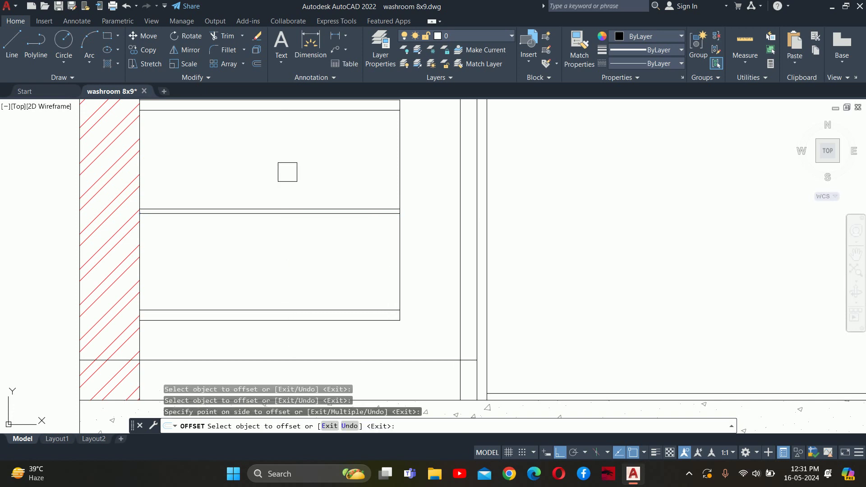
{"action": "scroll", "coordinate": [328, 200], "scroll_direction": "up", "scroll_amount": 4}
{"action": "key", "text": "Return"}
Offset the cabinet's right edge 0.75 inward.
{"action": "scroll", "coordinate": [342, 261], "scroll_direction": "down", "scroll_amount": 4}
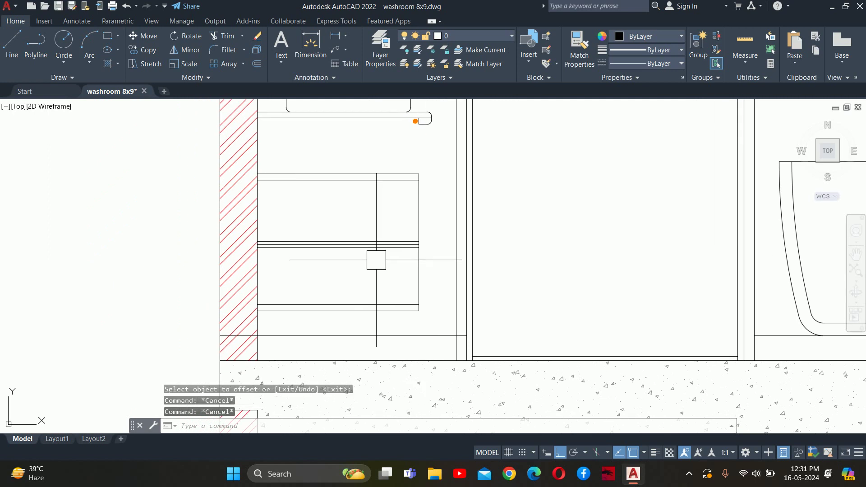
{"action": "key", "text": "Return"}
{"action": "type", "text": ".75"}
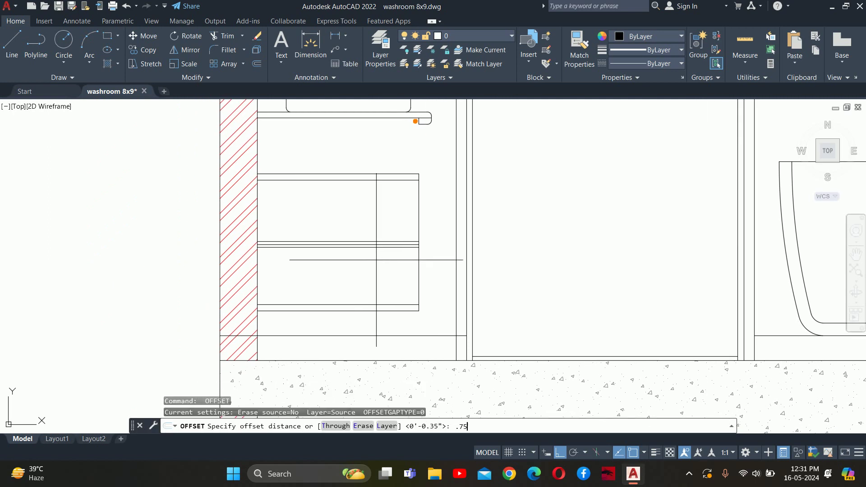
{"action": "key", "text": "Return"}
{"action": "left_click", "coordinate": [418, 274]}
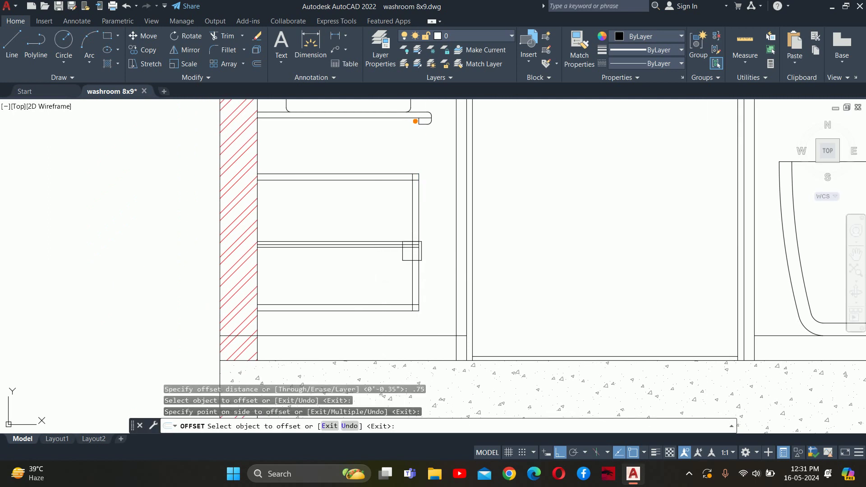
{"action": "key", "text": "Escape"}
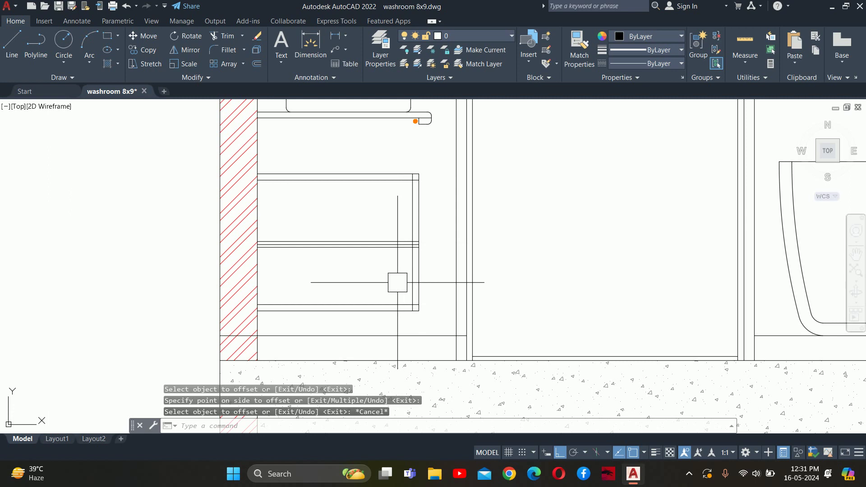
Trim the line segment overshooting the vanity cabinet's right edge.
{"action": "type", "text": "tr"}
{"action": "key", "text": "Return"}
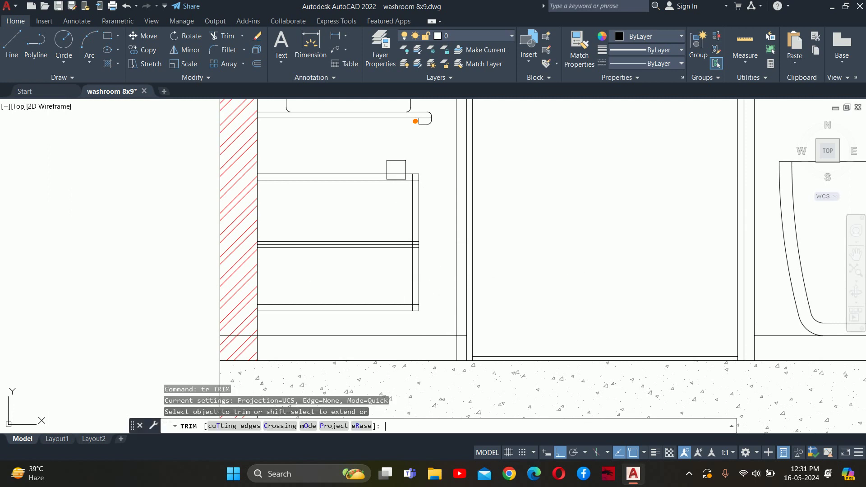
{"action": "scroll", "coordinate": [426, 212], "scroll_direction": "up", "scroll_amount": 5}
{"action": "left_click", "coordinate": [430, 204]}
{"action": "scroll", "coordinate": [430, 205], "scroll_direction": "down", "scroll_amount": 4}
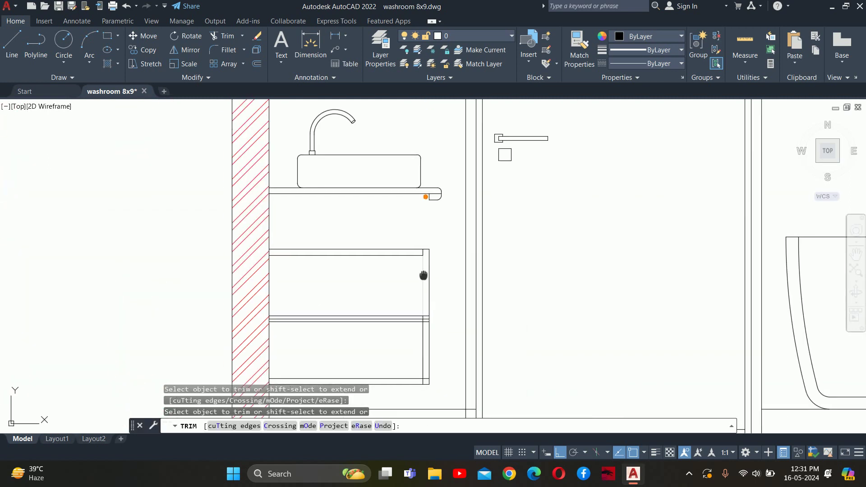
{"action": "scroll", "coordinate": [407, 243], "scroll_direction": "up", "scroll_amount": 3}
{"action": "scroll", "coordinate": [400, 169], "scroll_direction": "up", "scroll_amount": 3}
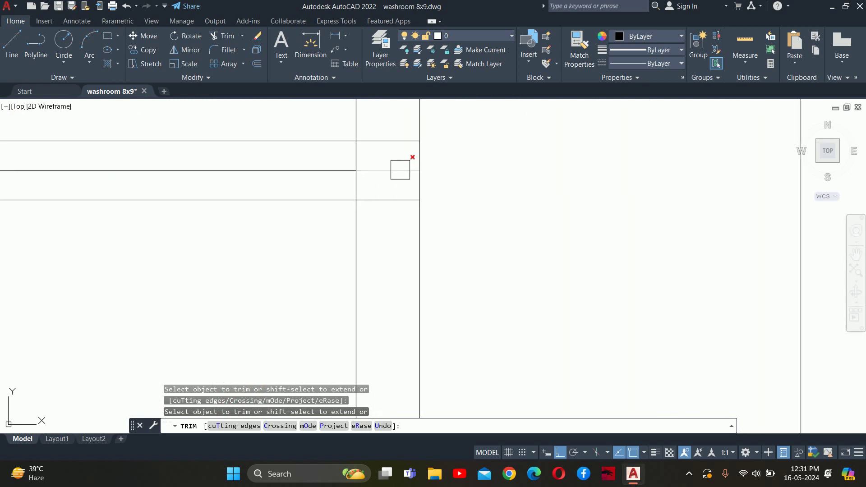
{"action": "scroll", "coordinate": [422, 178], "scroll_direction": "down", "scroll_amount": 2}
{"action": "scroll", "coordinate": [391, 188], "scroll_direction": "down", "scroll_amount": 2}
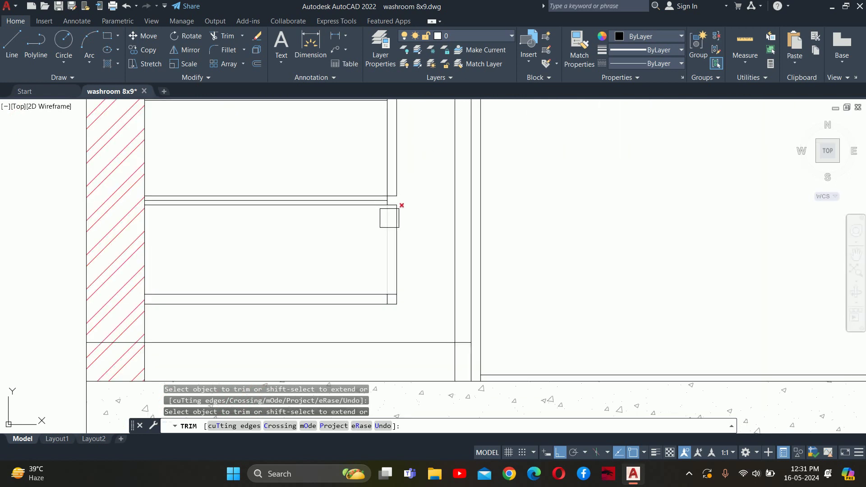
{"action": "scroll", "coordinate": [388, 213], "scroll_direction": "up", "scroll_amount": 3}
{"action": "scroll", "coordinate": [393, 226], "scroll_direction": "up", "scroll_amount": 2}
{"action": "scroll", "coordinate": [352, 237], "scroll_direction": "down", "scroll_amount": 3}
{"action": "scroll", "coordinate": [356, 263], "scroll_direction": "up", "scroll_amount": 2}
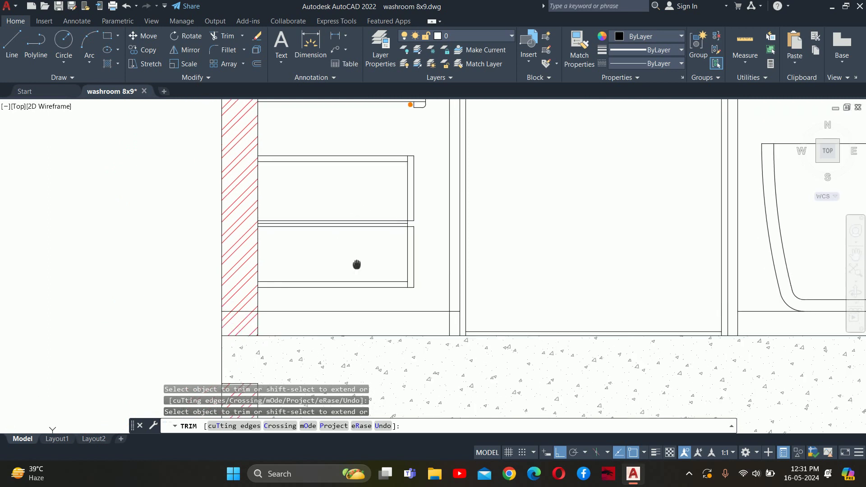
{"action": "scroll", "coordinate": [425, 257], "scroll_direction": "up", "scroll_amount": 2}
{"action": "scroll", "coordinate": [435, 277], "scroll_direction": "up", "scroll_amount": 1}
{"action": "scroll", "coordinate": [435, 276], "scroll_direction": "down", "scroll_amount": 3}
{"action": "scroll", "coordinate": [468, 257], "scroll_direction": "down", "scroll_amount": 2}
{"action": "key", "text": "Escape"}
{"action": "key", "text": "Escape"}
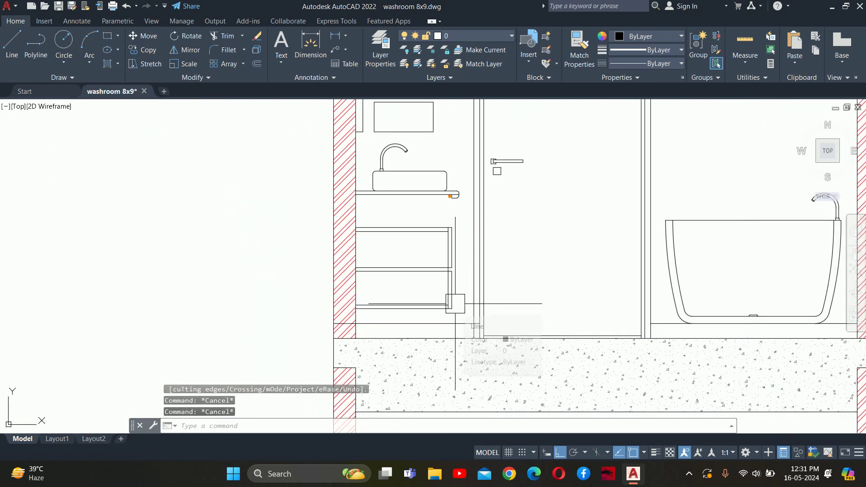
{"action": "key", "text": "Escape"}
{"action": "scroll", "coordinate": [469, 248], "scroll_direction": "up", "scroll_amount": 2}
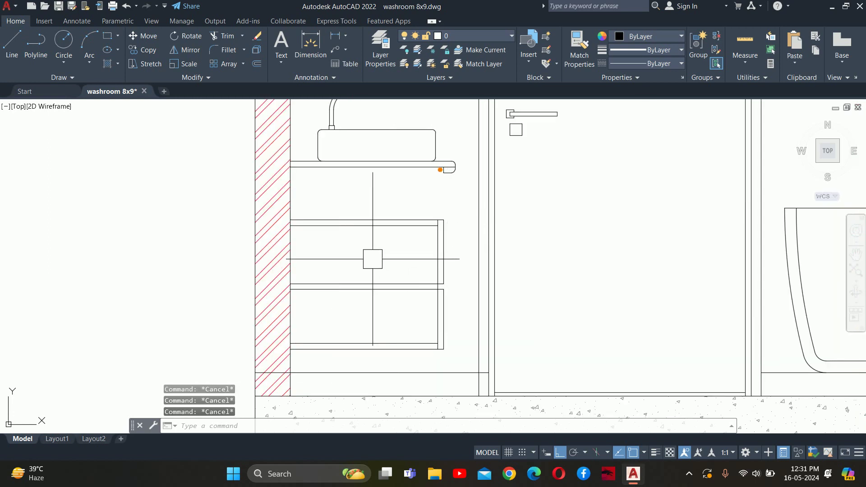
{"action": "scroll", "coordinate": [444, 239], "scroll_direction": "up", "scroll_amount": 2}
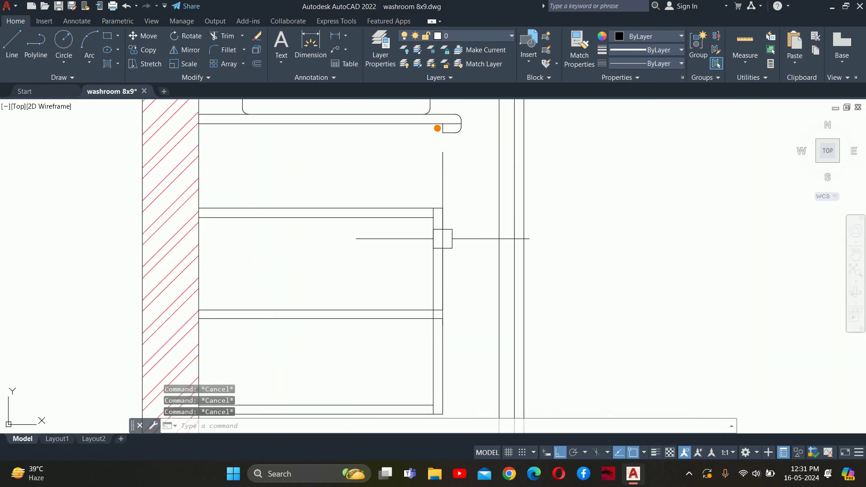
{"action": "scroll", "coordinate": [452, 202], "scroll_direction": "up", "scroll_amount": 2}
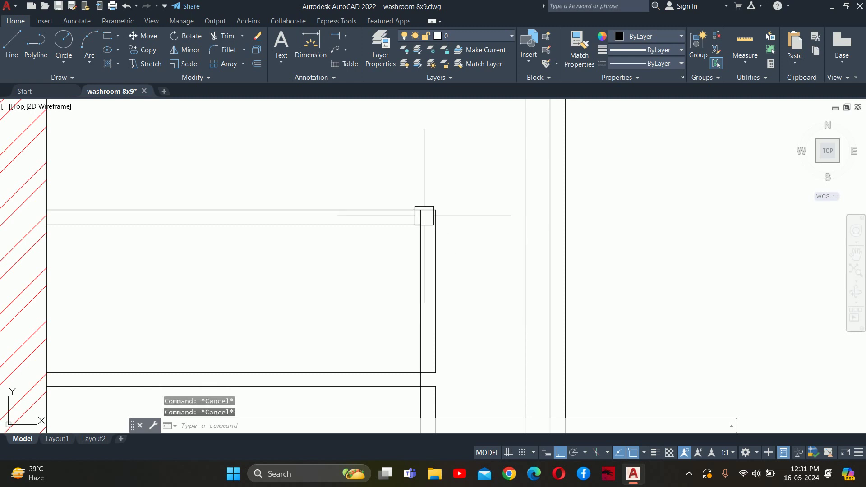
{"action": "scroll", "coordinate": [433, 223], "scroll_direction": "up", "scroll_amount": 3}
Create helper lines offsetting the right edge 0.25 inward and the top edge 0.5 down.
{"action": "scroll", "coordinate": [451, 244], "scroll_direction": "up", "scroll_amount": 2}
{"action": "type", "text": "o"}
{"action": "key", "text": "Return"}
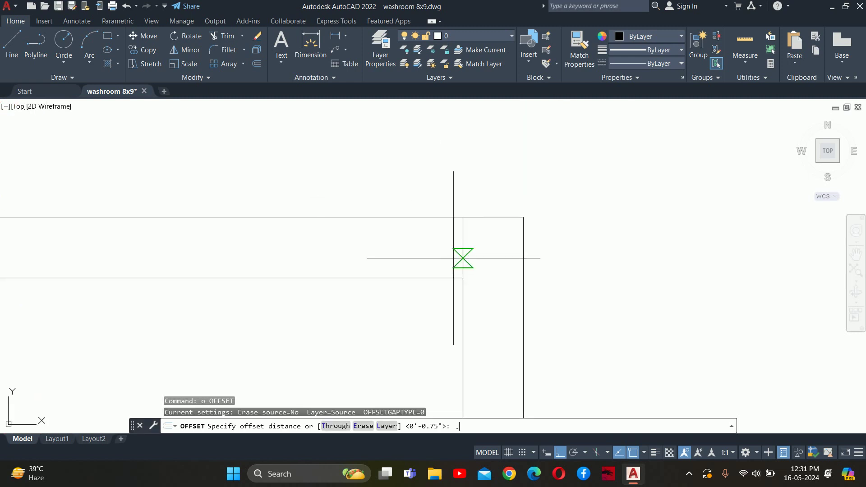
{"action": "type", "text": "25"}
{"action": "key", "text": "Return"}
{"action": "left_click", "coordinate": [524, 243]}
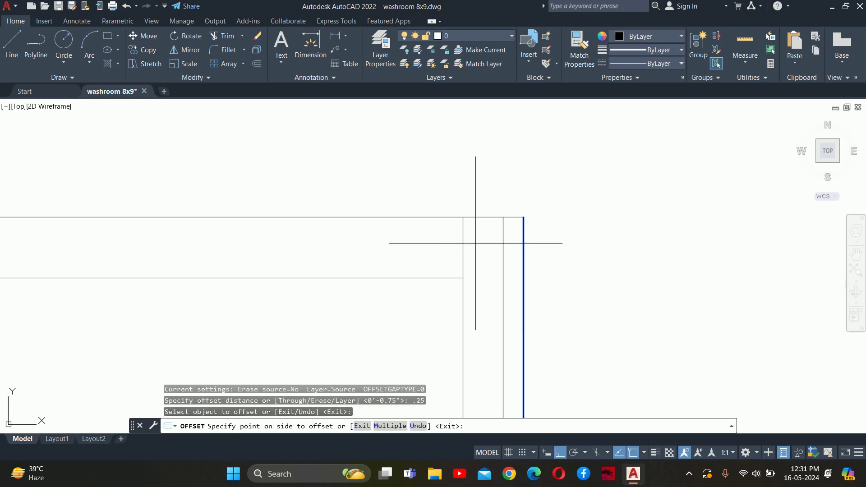
{"action": "left_click", "coordinate": [476, 243]}
{"action": "key", "text": "Escape"}
{"action": "key", "text": "Escape"}
{"action": "type", "text": "."}
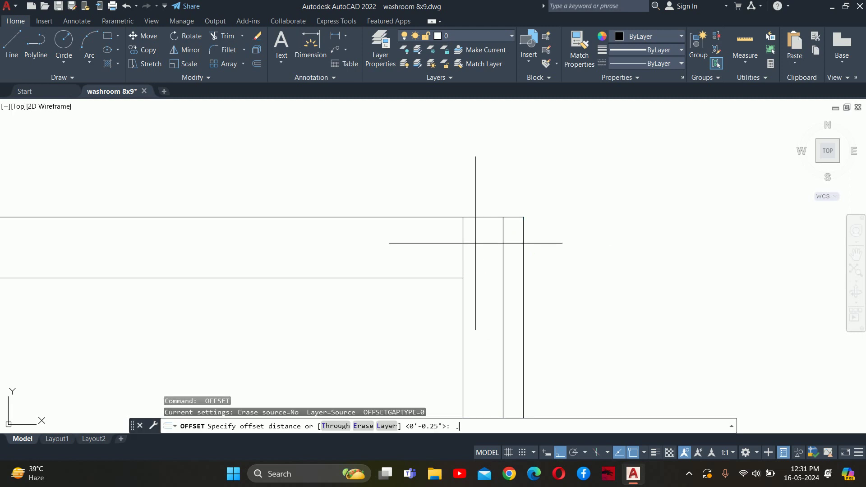
{"action": "type", "text": "5"}
{"action": "key", "text": "Return"}
{"action": "left_click", "coordinate": [426, 218]}
{"action": "left_click", "coordinate": [427, 231]}
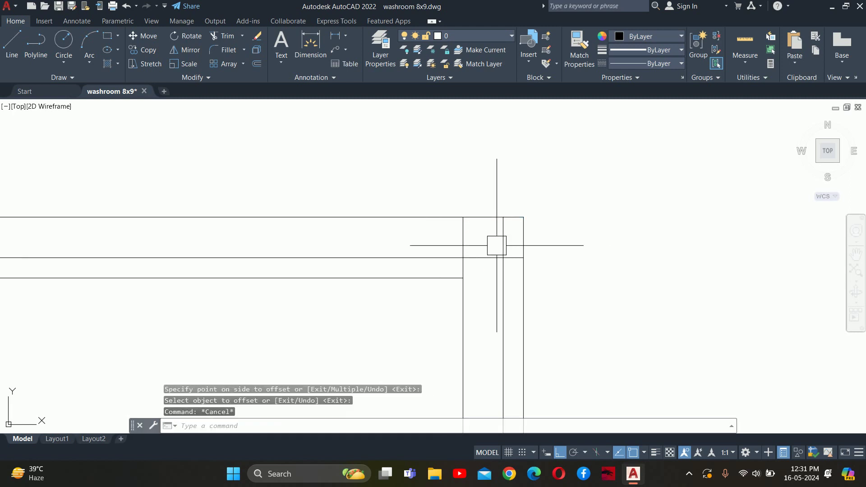
{"action": "key", "text": "Escape"}
Draw the diagonal bevel line across the cabinet's top-right corner.
{"action": "type", "text": "l"}
{"action": "key", "text": "Return"}
{"action": "left_click", "coordinate": [464, 258]}
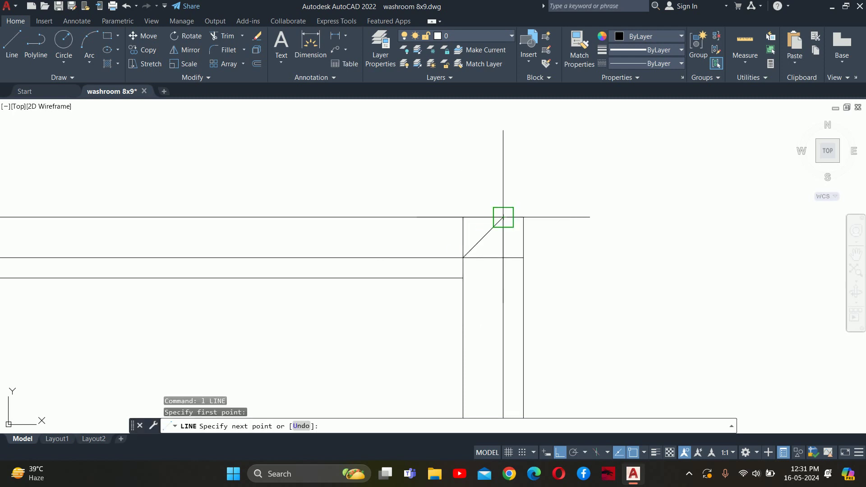
{"action": "left_click", "coordinate": [503, 217]}
{"action": "key", "text": "Escape"}
{"action": "key", "text": "Escape"}
{"action": "key", "text": "Escape"}
Delete the two helper offset lines.
{"action": "scroll", "coordinate": [523, 253], "scroll_direction": "up", "scroll_amount": 2}
{"action": "scroll", "coordinate": [496, 253], "scroll_direction": "up", "scroll_amount": 3}
{"action": "left_click", "coordinate": [497, 255]}
{"action": "left_click", "coordinate": [465, 209]}
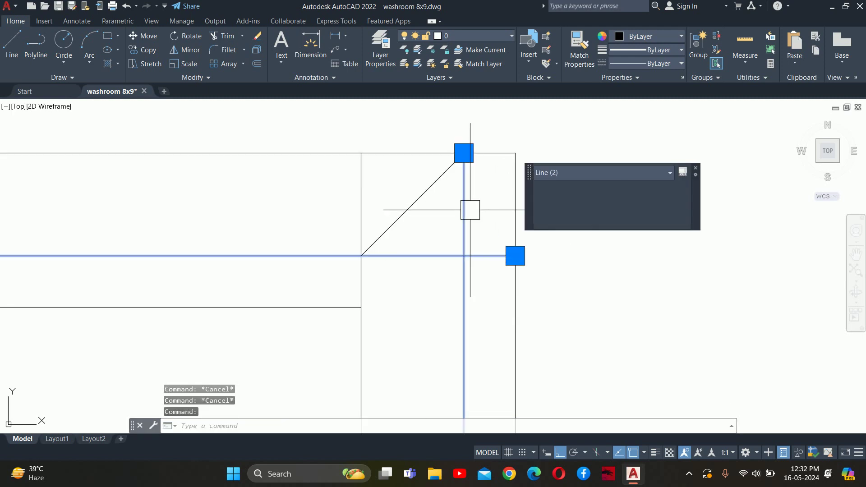
{"action": "key", "text": "Delete"}
{"action": "scroll", "coordinate": [419, 238], "scroll_direction": "down", "scroll_amount": 2}
{"action": "scroll", "coordinate": [419, 238], "scroll_direction": "down", "scroll_amount": 5}
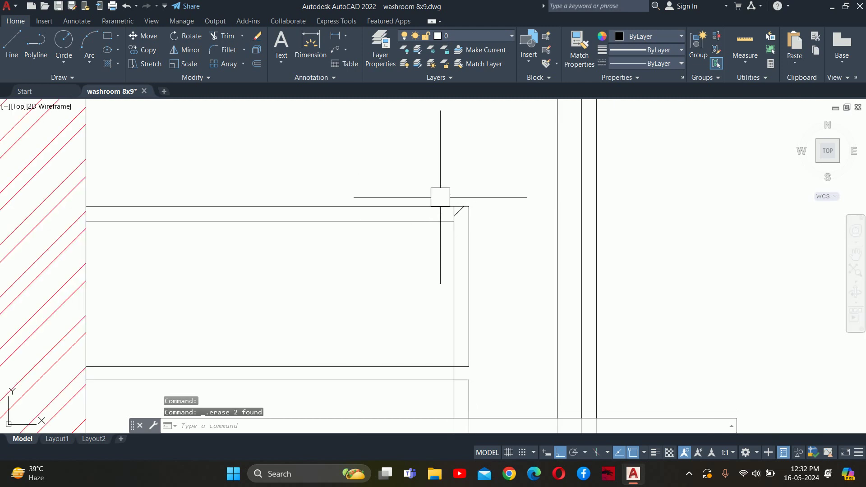
Trim away the square corner beyond the bevel line.
{"action": "type", "text": "tr"}
{"action": "key", "text": "Return"}
{"action": "scroll", "coordinate": [446, 199], "scroll_direction": "up", "scroll_amount": 8}
{"action": "left_click", "coordinate": [496, 231]}
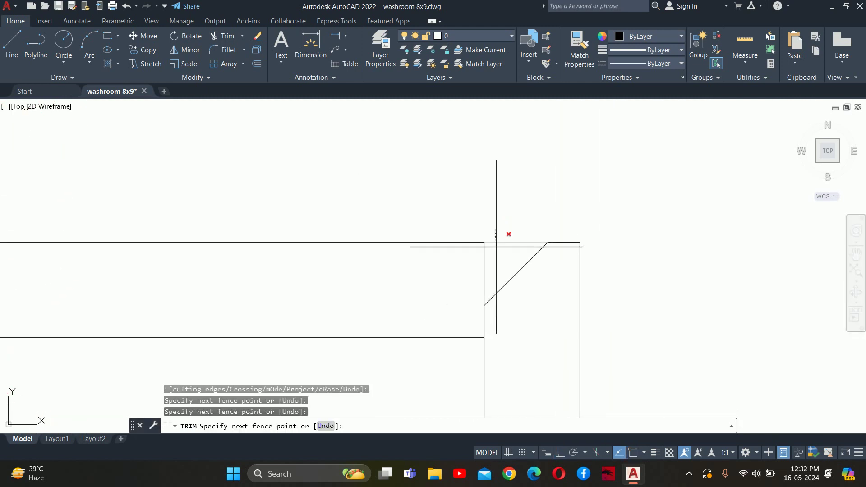
{"action": "key", "text": "Escape"}
{"action": "scroll", "coordinate": [543, 187], "scroll_direction": "down", "scroll_amount": 3}
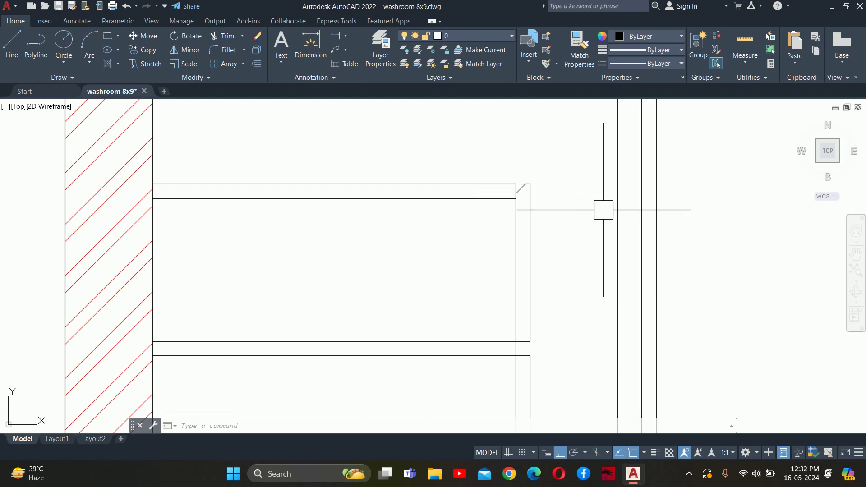
Copy the bevel diagonal line from the drawer corner to another corner.
{"action": "type", "text": "co"}
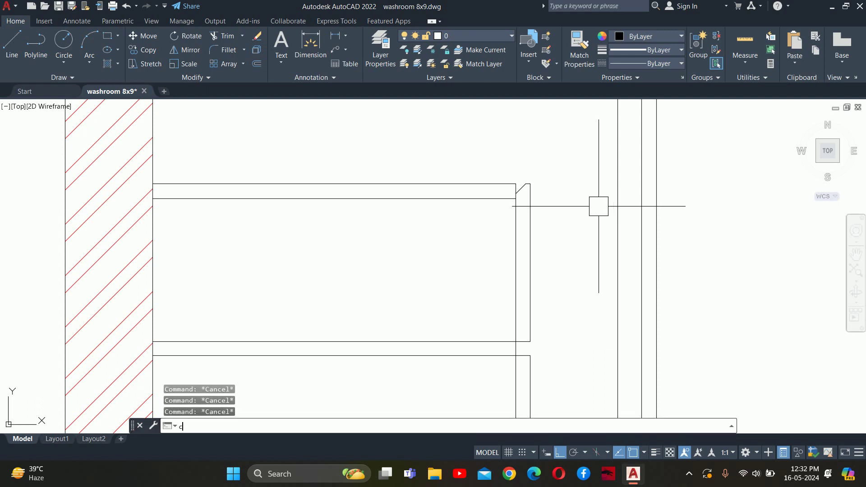
{"action": "key", "text": "Return"}
{"action": "scroll", "coordinate": [497, 154], "scroll_direction": "up", "scroll_amount": 2}
{"action": "scroll", "coordinate": [496, 154], "scroll_direction": "up", "scroll_amount": 1}
{"action": "scroll", "coordinate": [520, 187], "scroll_direction": "up", "scroll_amount": 1}
{"action": "left_click_drag", "start_coordinate": [565, 243], "coordinate": [526, 230]}
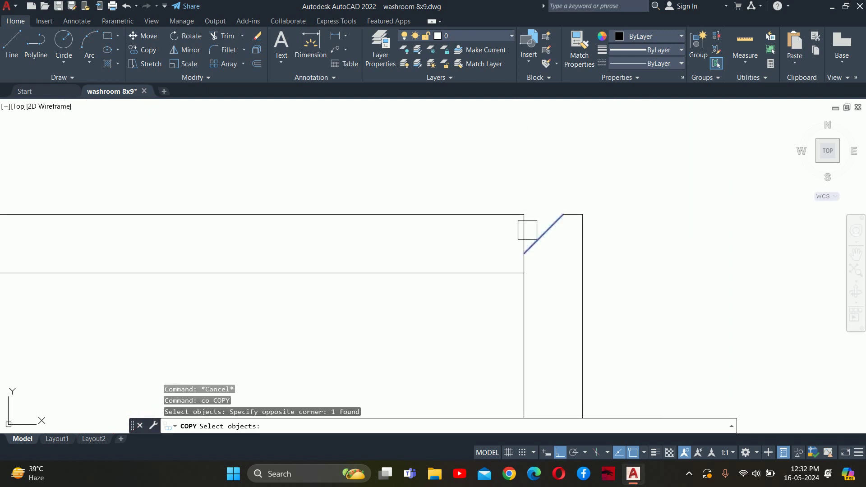
{"action": "key", "text": "Return"}
{"action": "left_click", "coordinate": [523, 215]}
{"action": "scroll", "coordinate": [499, 223], "scroll_direction": "down", "scroll_amount": 2}
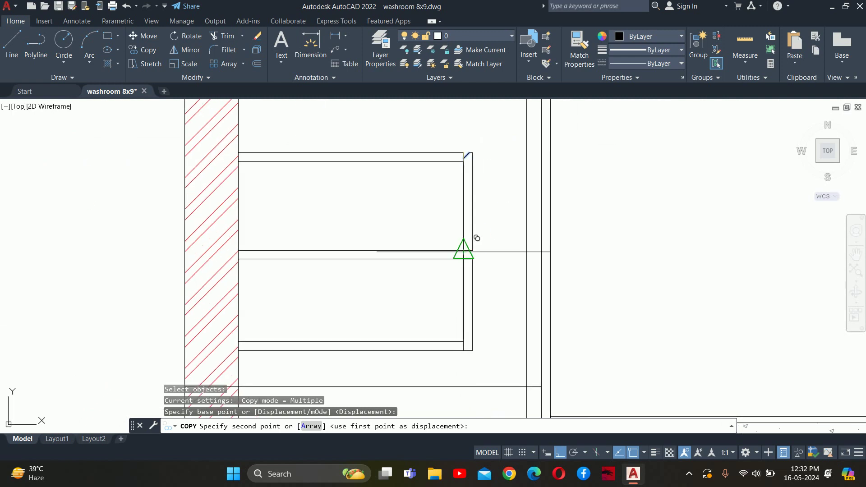
{"action": "scroll", "coordinate": [475, 238], "scroll_direction": "up", "scroll_amount": 2}
{"action": "left_click", "coordinate": [474, 146]}
{"action": "key", "text": "Return"}
{"action": "scroll", "coordinate": [483, 213], "scroll_direction": "up", "scroll_amount": 1}
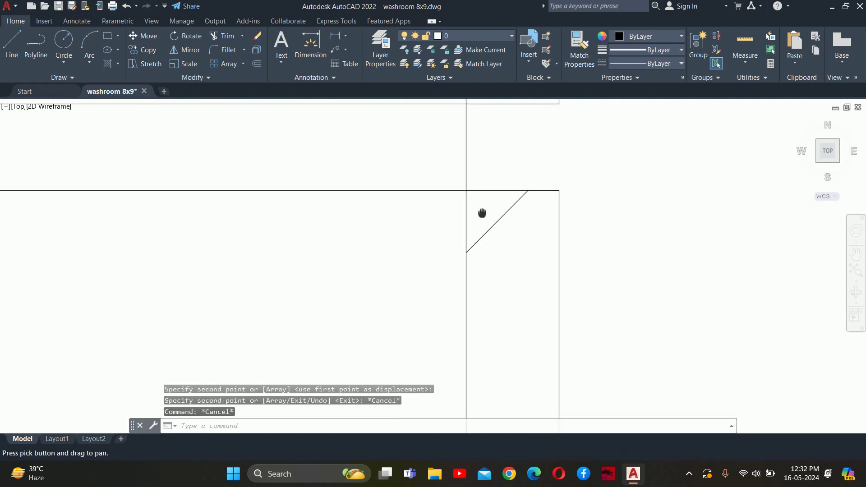
Try trimming, then stretching, the bevelled corner lines, cancelling both.
{"action": "type", "text": "tr"}
{"action": "key", "text": "Return"}
{"action": "key", "text": "Escape"}
{"action": "key", "text": "Escape"}
{"action": "scroll", "coordinate": [601, 209], "scroll_direction": "down", "scroll_amount": 3}
{"action": "scroll", "coordinate": [547, 236], "scroll_direction": "up", "scroll_amount": 1}
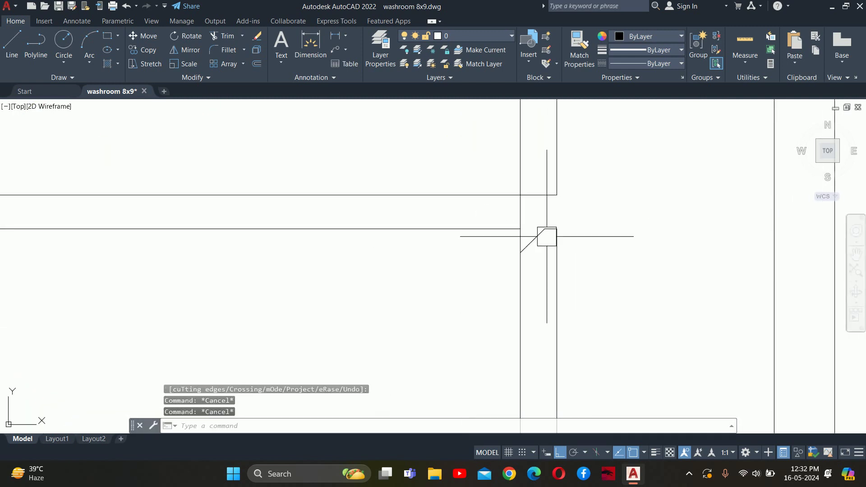
{"action": "type", "text": "s"}
{"action": "key", "text": "Return"}
{"action": "left_click", "coordinate": [576, 264]}
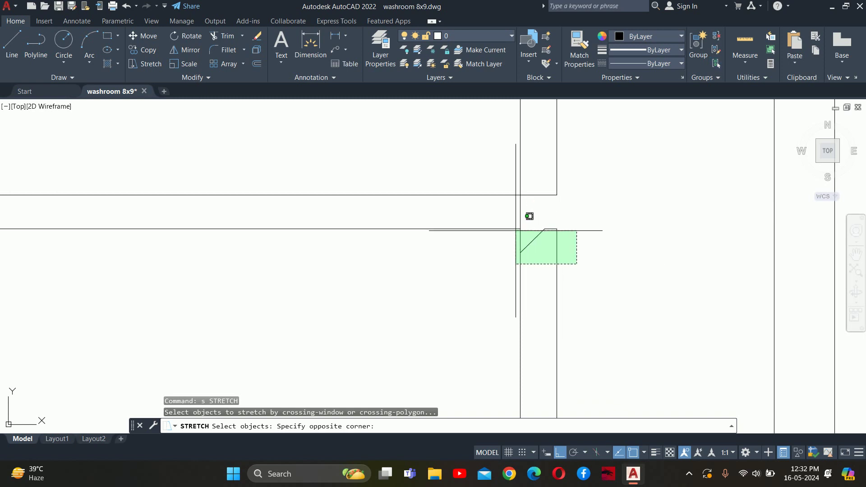
{"action": "left_click", "coordinate": [523, 216]}
{"action": "scroll", "coordinate": [506, 223], "scroll_direction": "up", "scroll_amount": 1}
{"action": "left_click", "coordinate": [489, 231], "text": "shift"}
{"action": "scroll", "coordinate": [451, 253], "scroll_direction": "up", "scroll_amount": 1}
{"action": "key", "text": "Return"}
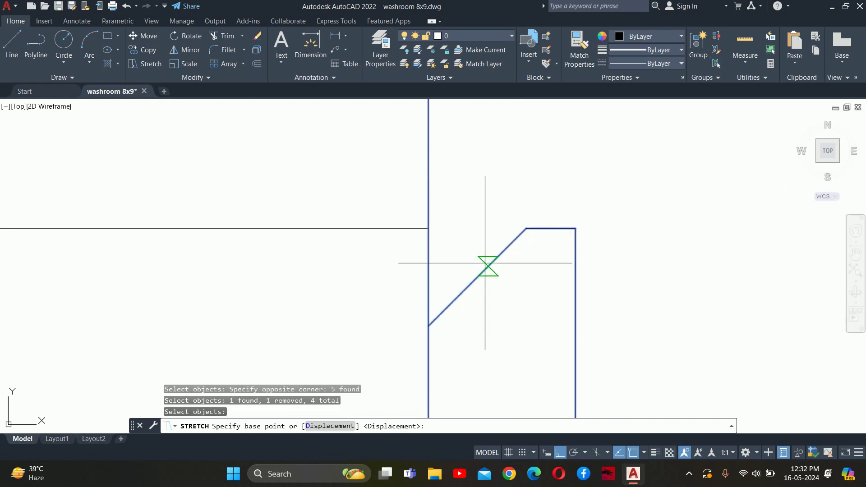
{"action": "left_click", "coordinate": [428, 325]}
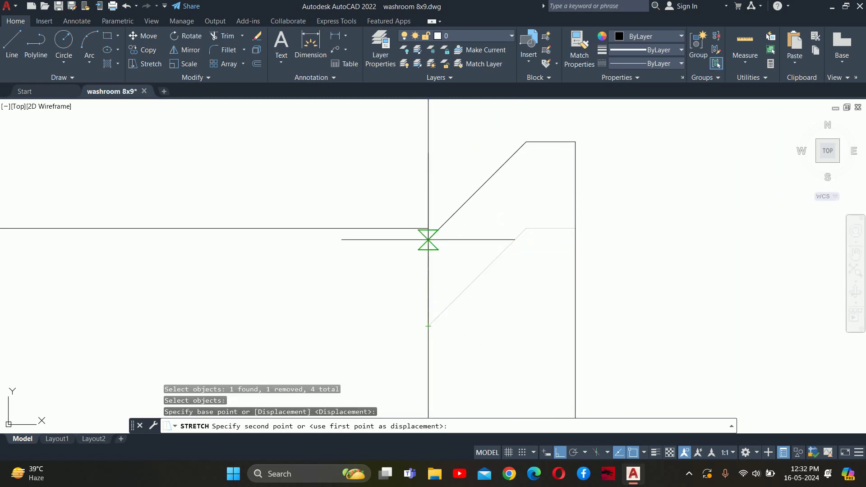
{"action": "key", "text": "Escape"}
{"action": "key", "text": "Escape"}
{"action": "key", "text": "Escape"}
Zoom around the vanity drawers and clear any pending command.
{"action": "scroll", "coordinate": [566, 263], "scroll_direction": "down", "scroll_amount": 4}
{"action": "scroll", "coordinate": [693, 276], "scroll_direction": "down", "scroll_amount": 1}
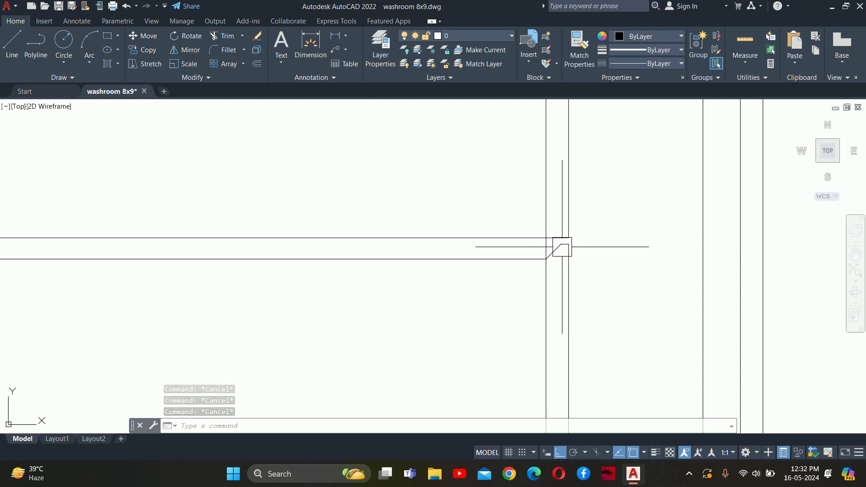
{"action": "scroll", "coordinate": [555, 256], "scroll_direction": "down", "scroll_amount": 1}
{"action": "scroll", "coordinate": [566, 351], "scroll_direction": "down", "scroll_amount": 1}
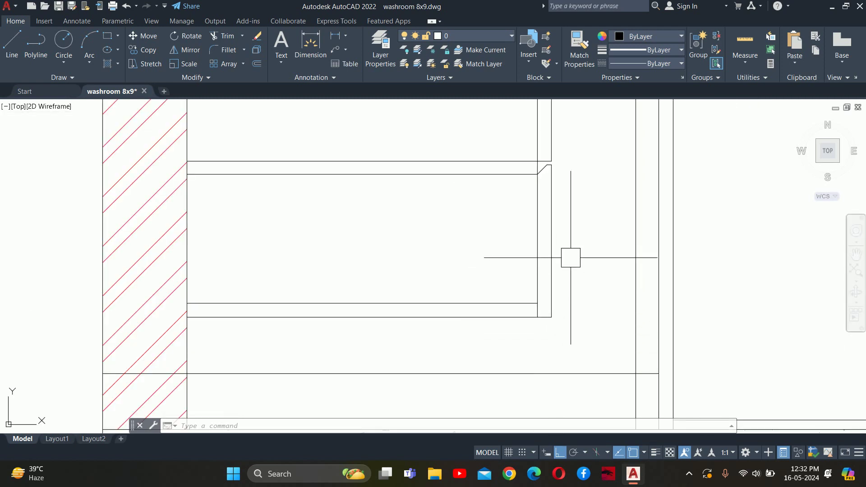
{"action": "scroll", "coordinate": [569, 238], "scroll_direction": "up", "scroll_amount": 1}
{"action": "scroll", "coordinate": [558, 254], "scroll_direction": "up", "scroll_amount": 2}
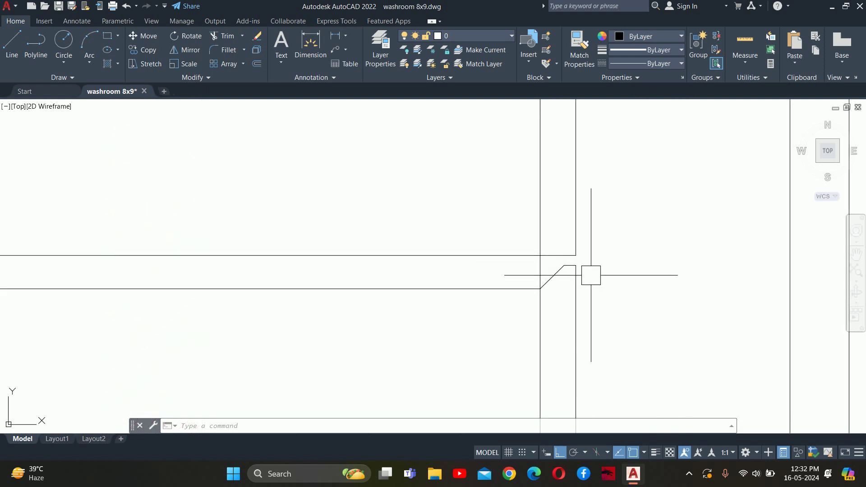
{"action": "key", "text": "Escape"}
{"action": "key", "text": "Escape"}
{"action": "scroll", "coordinate": [560, 217], "scroll_direction": "down", "scroll_amount": 3}
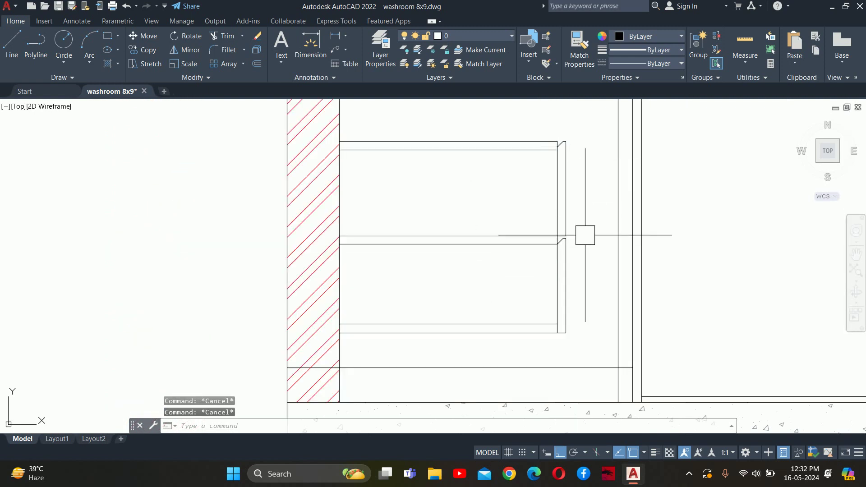
{"action": "key", "text": "Escape"}
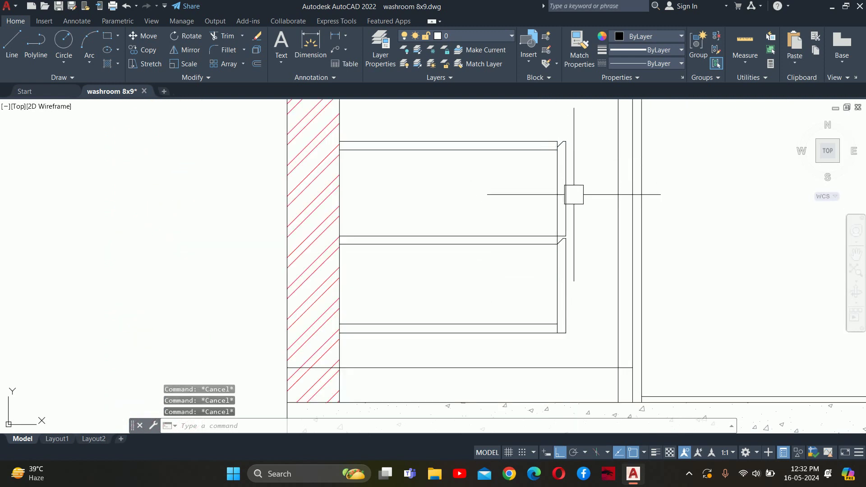
{"action": "scroll", "coordinate": [571, 132], "scroll_direction": "up", "scroll_amount": 2}
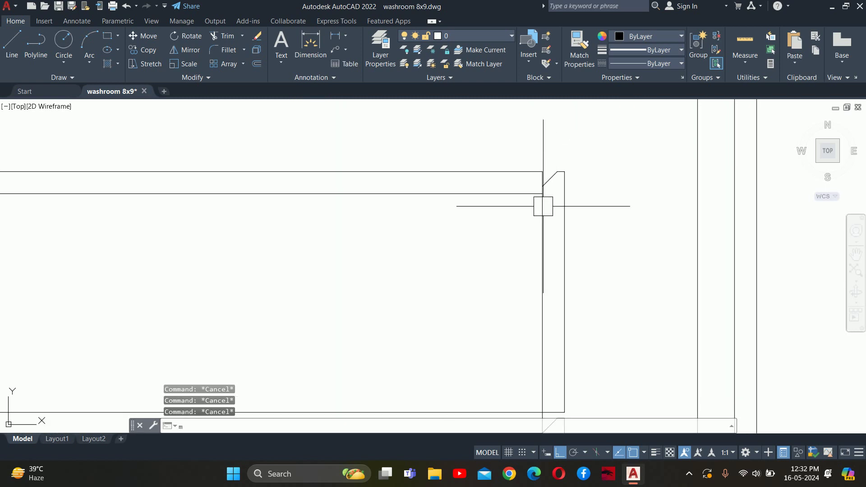
Mirror the chamfer line about the drawer midpoint, erasing the source line.
{"action": "type", "text": "mi"}
{"action": "key", "text": "Return"}
{"action": "middle_click_drag", "start_coordinate": [543, 205], "coordinate": [529, 153]}
{"action": "scroll", "coordinate": [529, 250], "scroll_direction": "up", "scroll_amount": 5}
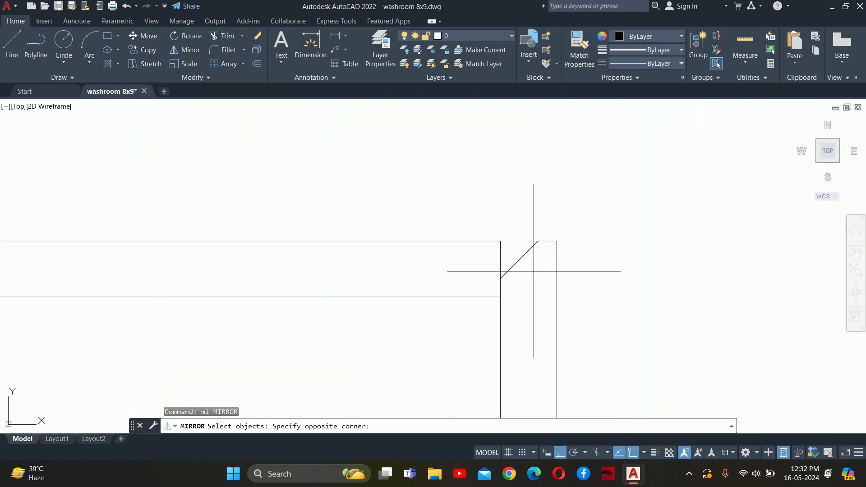
{"action": "left_click", "coordinate": [519, 258]}
{"action": "scroll", "coordinate": [515, 258], "scroll_direction": "down", "scroll_amount": 3}
{"action": "key", "text": "Return"}
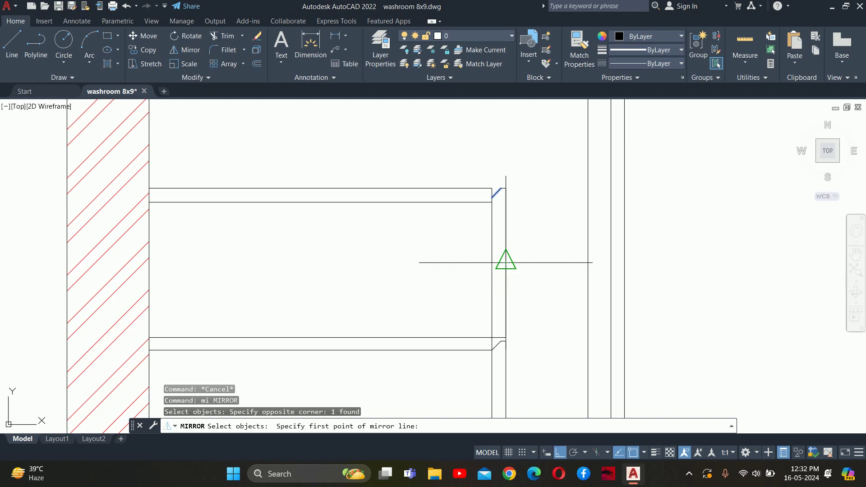
{"action": "left_click", "coordinate": [506, 263]}
{"action": "left_click", "coordinate": [568, 264]}
{"action": "type", "text": "y"}
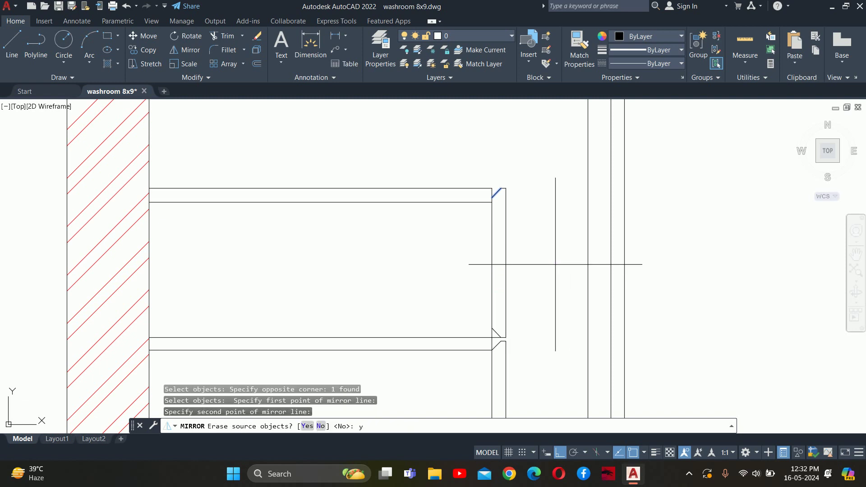
{"action": "key", "text": "Return"}
{"action": "scroll", "coordinate": [512, 252], "scroll_direction": "up", "scroll_amount": 3}
{"action": "scroll", "coordinate": [389, 333], "scroll_direction": "up", "scroll_amount": 2}
Trim the excess segment at the drawer corner, then undo that trim.
{"action": "type", "text": "tr"}
{"action": "key", "text": "Return"}
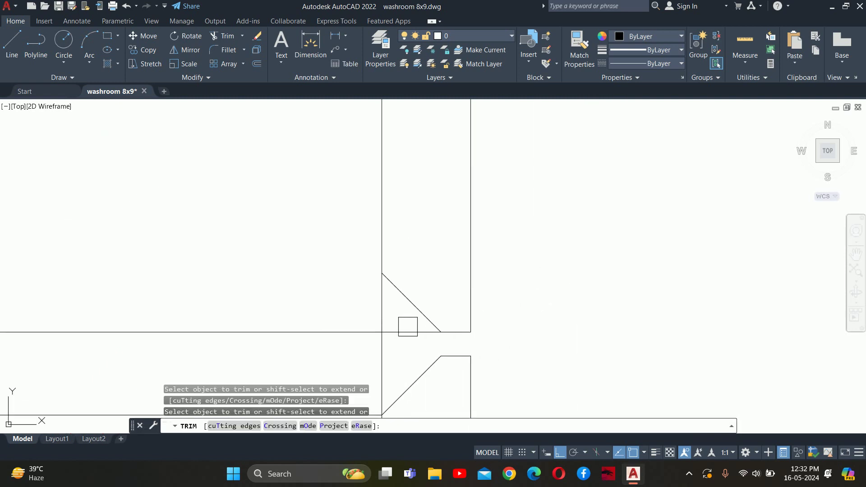
{"action": "left_click", "coordinate": [408, 326]}
{"action": "scroll", "coordinate": [411, 331], "scroll_direction": "down", "scroll_amount": 3}
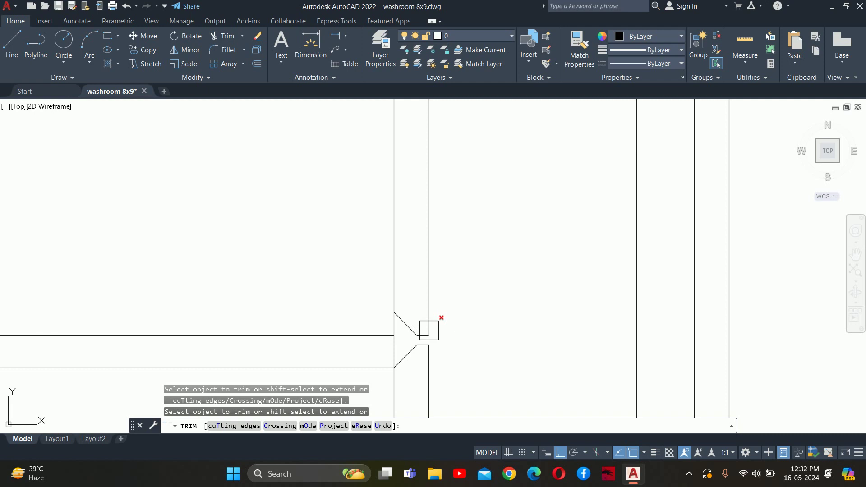
{"action": "key", "text": "ctrl+z"}
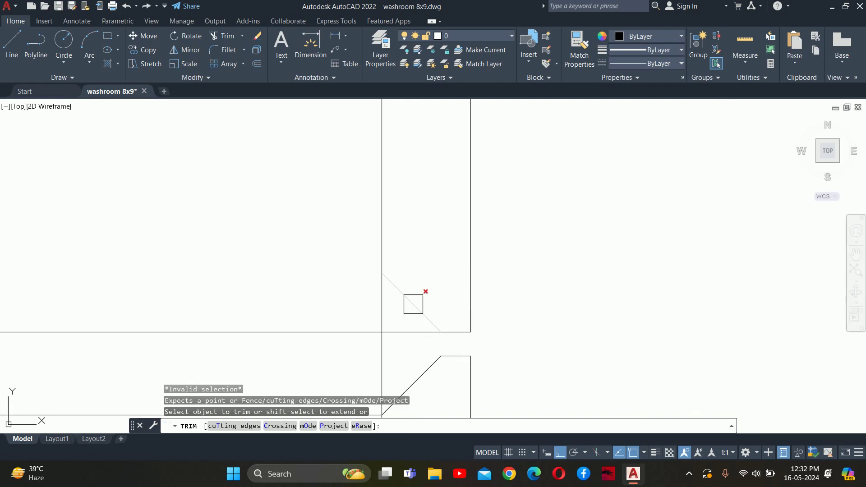
{"action": "key", "text": "Escape"}
{"action": "key", "text": "Escape"}
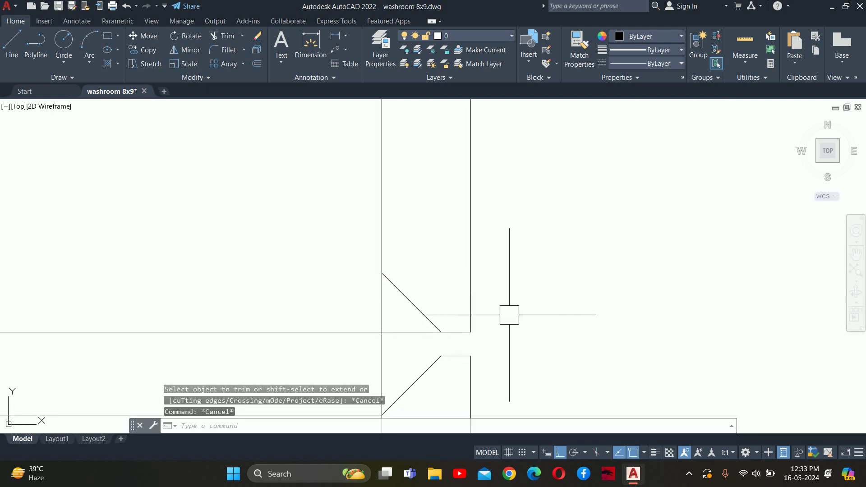
{"action": "key", "text": "Escape"}
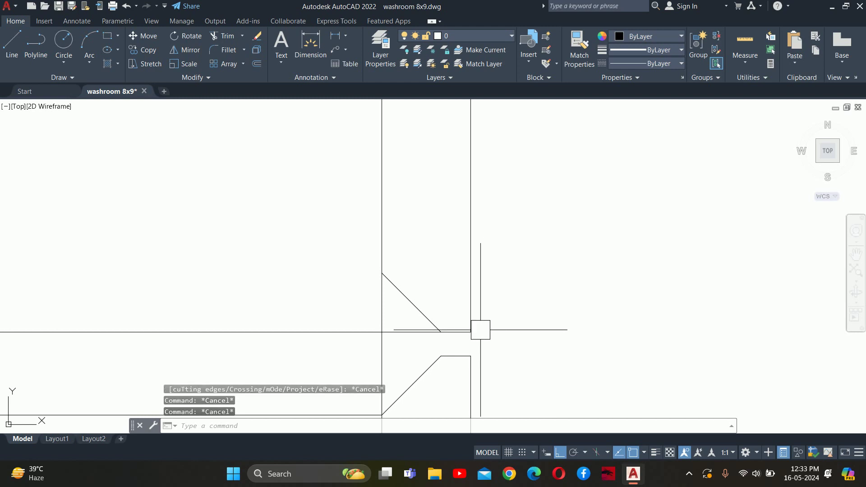
Delete the stray diagonal line at the drawer corner.
{"action": "middle_click_drag", "start_coordinate": [480, 329], "coordinate": [550, 211]}
{"action": "left_click", "coordinate": [480, 185]}
{"action": "scroll", "coordinate": [480, 185], "scroll_direction": "down", "scroll_amount": 5}
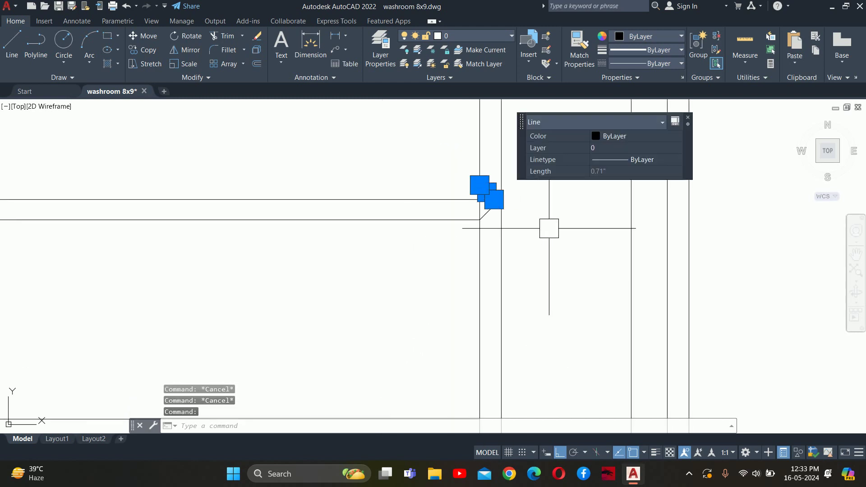
{"action": "key", "text": "Delete"}
{"action": "scroll", "coordinate": [507, 295], "scroll_direction": "up", "scroll_amount": 1}
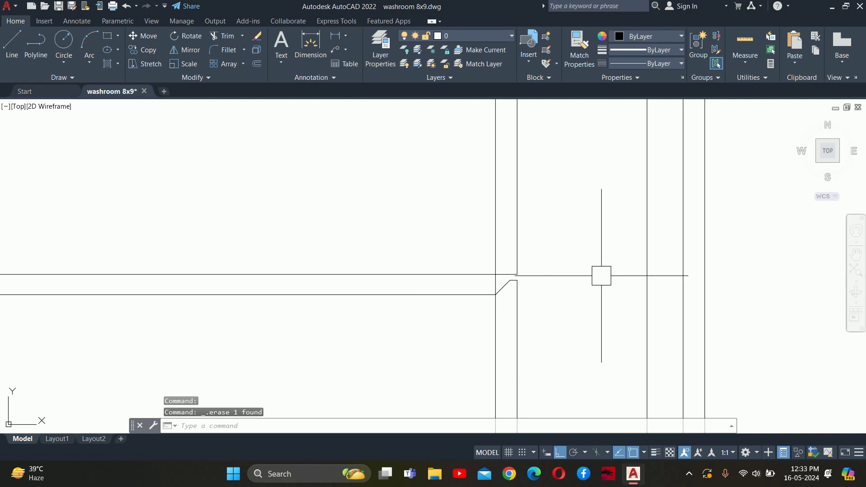
{"action": "key", "text": "Escape"}
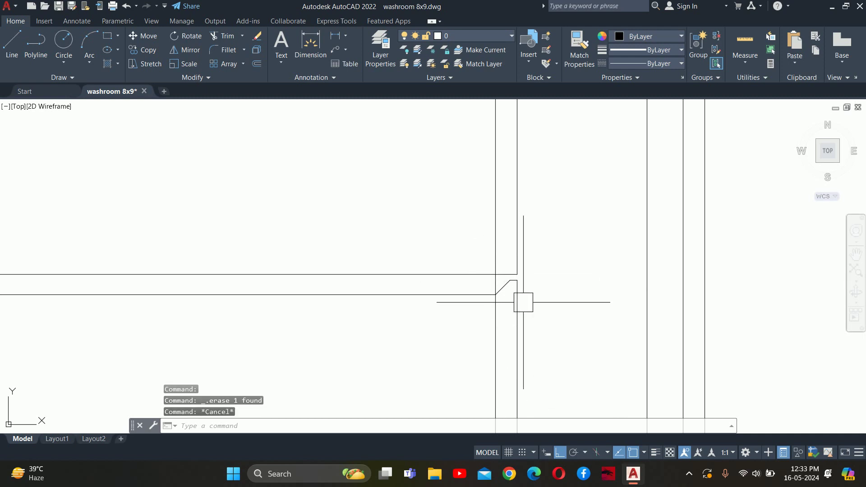
Undo the last two changes and pan the view back onto the drawers.
{"action": "key", "text": "Escape"}
{"action": "scroll", "coordinate": [567, 267], "scroll_direction": "down", "scroll_amount": 3}
{"action": "scroll", "coordinate": [561, 222], "scroll_direction": "up", "scroll_amount": 4}
{"action": "key", "text": "Escape"}
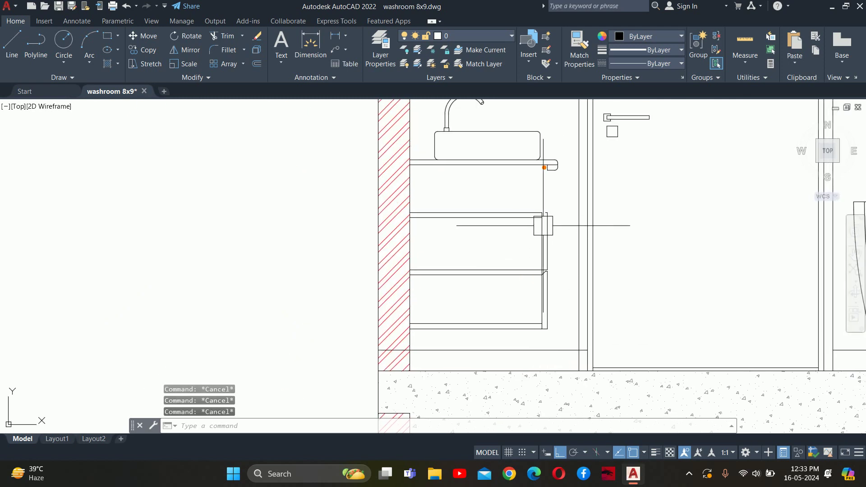
{"action": "scroll", "coordinate": [564, 244], "scroll_direction": "down", "scroll_amount": 1}
{"action": "key", "text": "ctrl+z"}
{"action": "key", "text": "ctrl+z"}
{"action": "key", "text": "ctrl+z"}
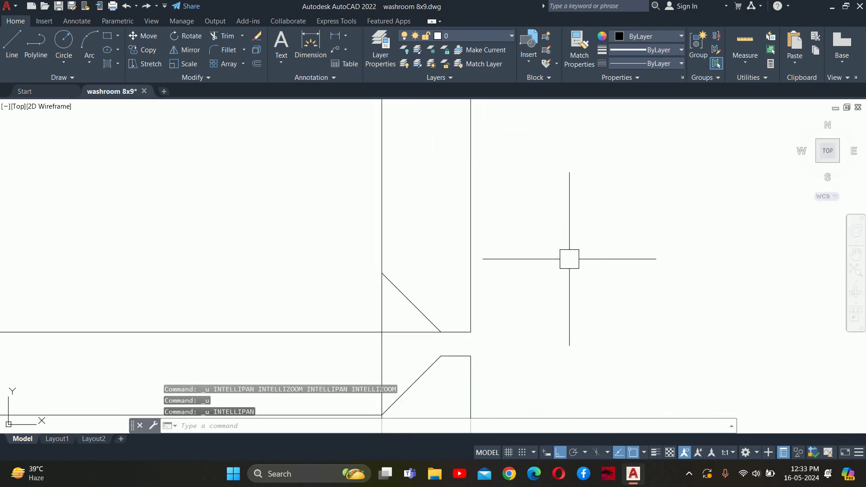
{"action": "key", "text": "ctrl+z"}
{"action": "key", "text": "ctrl+z"}
{"action": "scroll", "coordinate": [501, 241], "scroll_direction": "down", "scroll_amount": 2}
{"action": "key", "text": "Escape"}
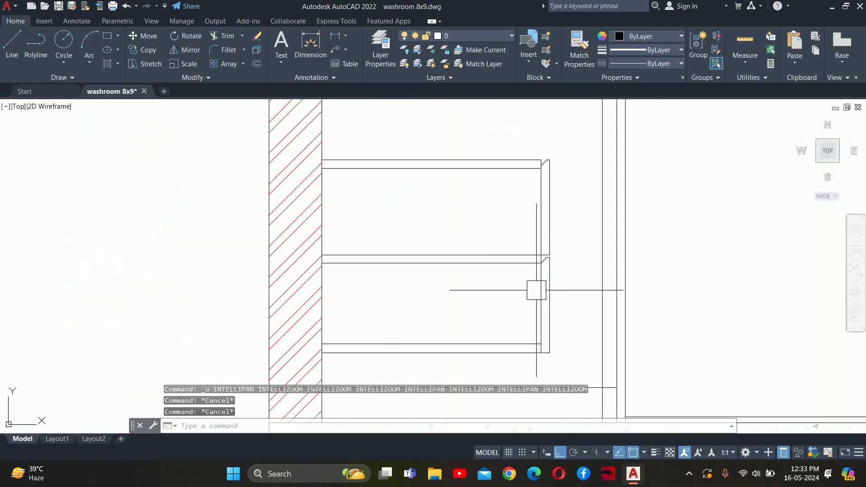
{"action": "scroll", "coordinate": [536, 292], "scroll_direction": "down", "scroll_amount": 2}
{"action": "key", "text": "Escape"}
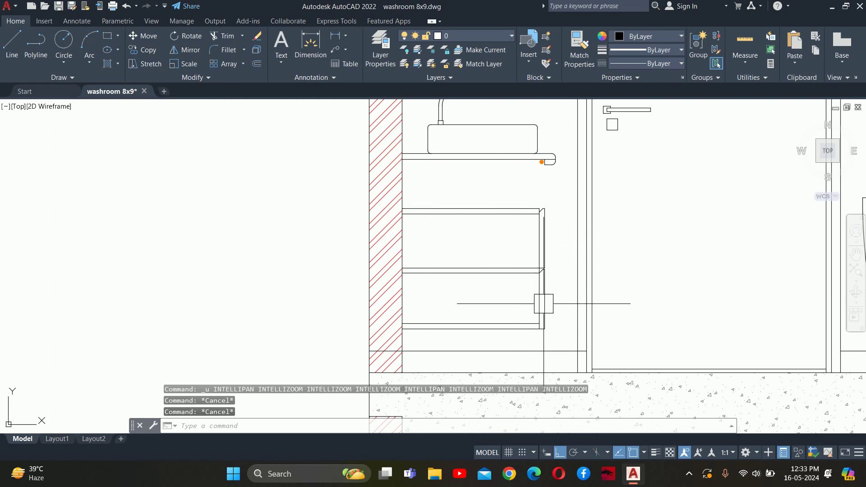
{"action": "key", "text": "Escape"}
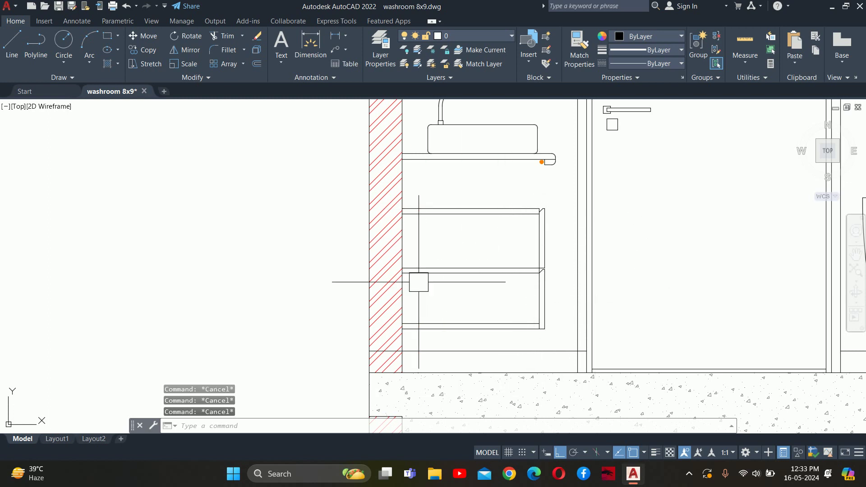
{"action": "middle_click_drag", "start_coordinate": [418, 282], "coordinate": [425, 300]}
Offset the drawer line 3 downward and pick the wall edge to offset by 0.75.
{"action": "type", "text": "o"}
{"action": "key", "text": "Return"}
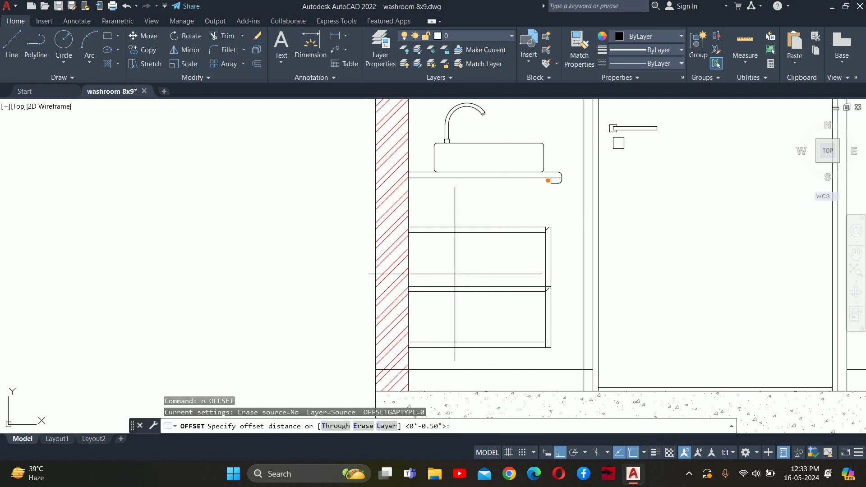
{"action": "type", "text": "3"}
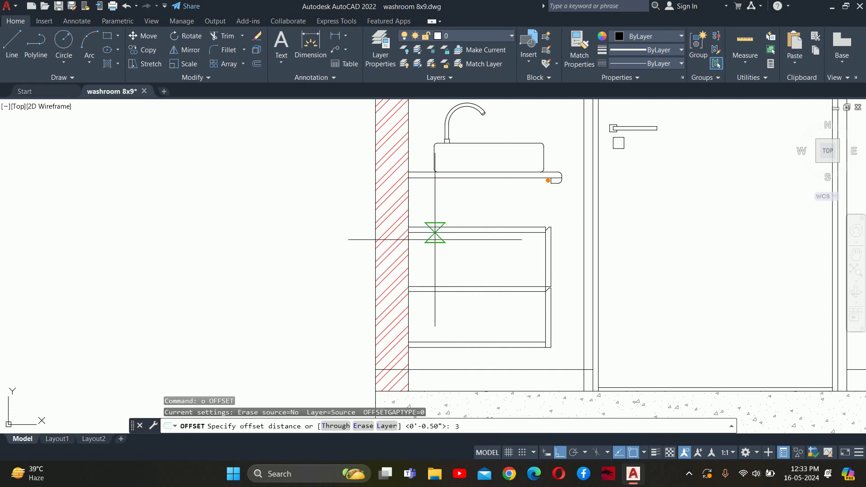
{"action": "key", "text": "Return"}
{"action": "scroll", "coordinate": [435, 232], "scroll_direction": "up", "scroll_amount": 4}
{"action": "left_click", "coordinate": [415, 300]}
{"action": "left_click", "coordinate": [424, 336]}
{"action": "middle_click_drag", "start_coordinate": [424, 336], "coordinate": [410, 249]}
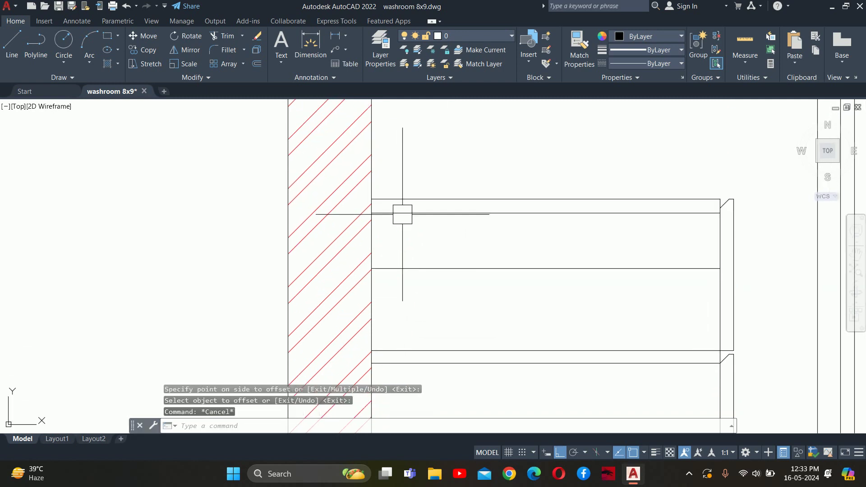
{"action": "key", "text": "Return"}
{"action": "key", "text": "Return"}
{"action": "key", "text": "Return"}
{"action": "left_click", "coordinate": [318, 264]}
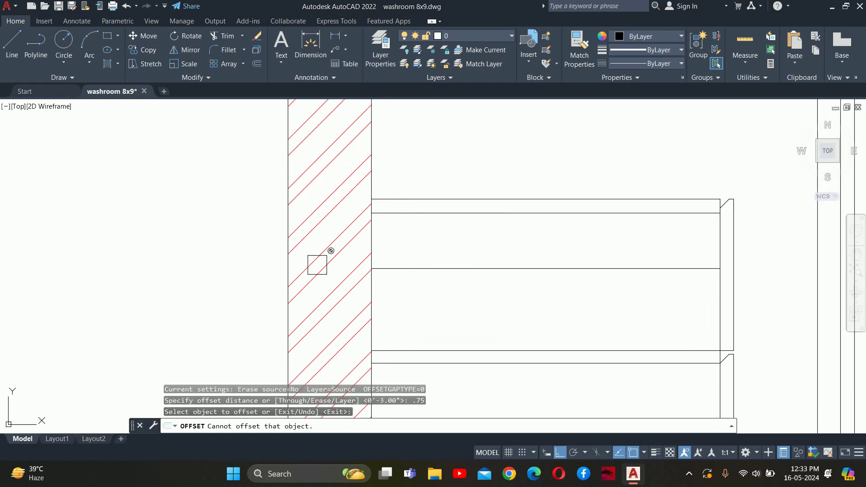
{"action": "key", "text": "Escape"}
{"action": "scroll", "coordinate": [416, 266], "scroll_direction": "up", "scroll_amount": 4}
Start a trim near the cabinet drawers, then cancel it.
{"action": "type", "text": "tr"}
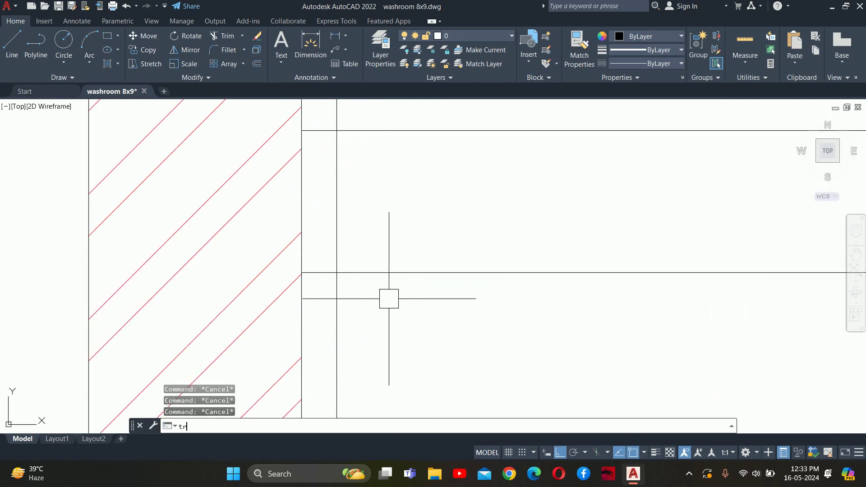
{"action": "key", "text": "Return"}
{"action": "mouse_move", "coordinate": [383, 205]}
{"action": "middle_mouse_down"}
{"action": "mouse_move", "coordinate": [377, 339]}
{"action": "mouse_move", "coordinate": [362, 248]}
{"action": "middle_mouse_up"}
{"action": "scroll", "coordinate": [331, 239], "scroll_direction": "down", "scroll_amount": 5}
{"action": "key", "text": "Escape"}
{"action": "key", "text": "Escape"}
{"action": "scroll", "coordinate": [363, 291], "scroll_direction": "up", "scroll_amount": 2}
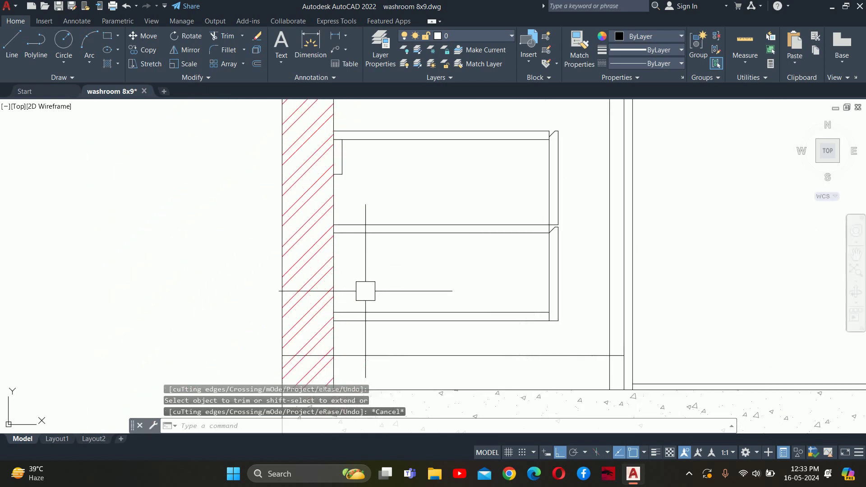
Open the External References palette with IM and close it again.
{"action": "type", "text": "IM"}
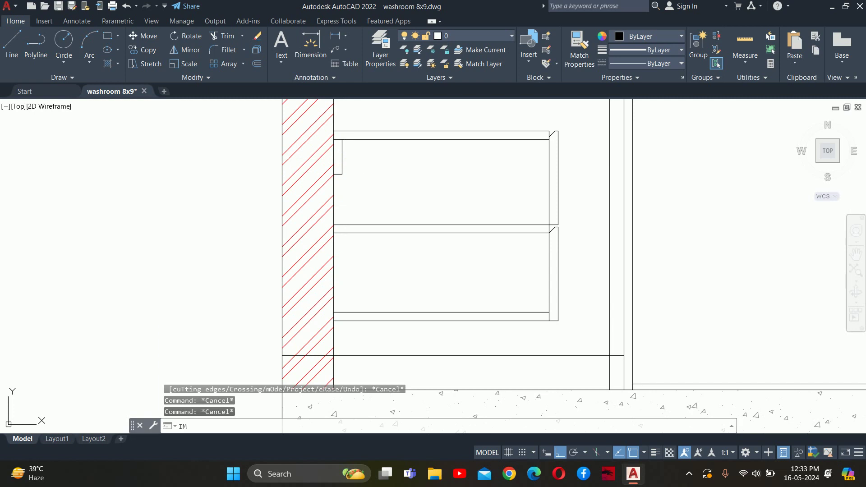
{"action": "key", "text": "Return"}
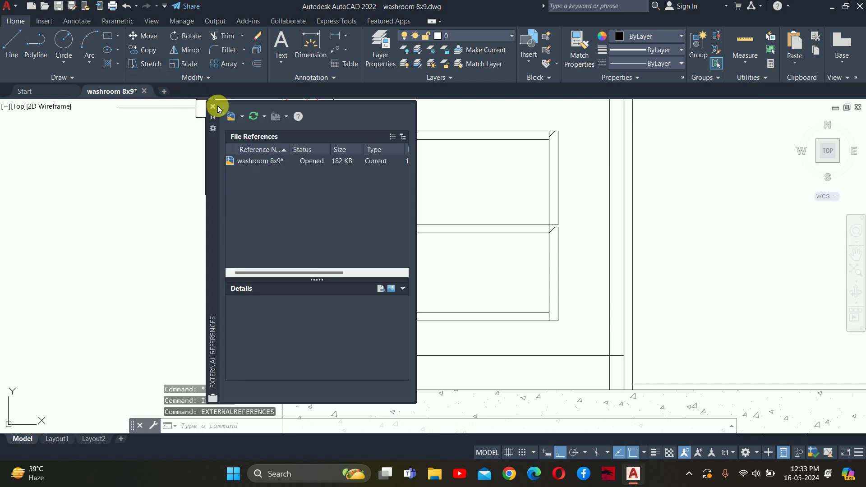
{"action": "left_click", "coordinate": [212, 107]}
{"action": "key", "text": "Escape"}
{"action": "key", "text": "Escape"}
{"action": "scroll", "coordinate": [295, 187], "scroll_direction": "up", "scroll_amount": 4}
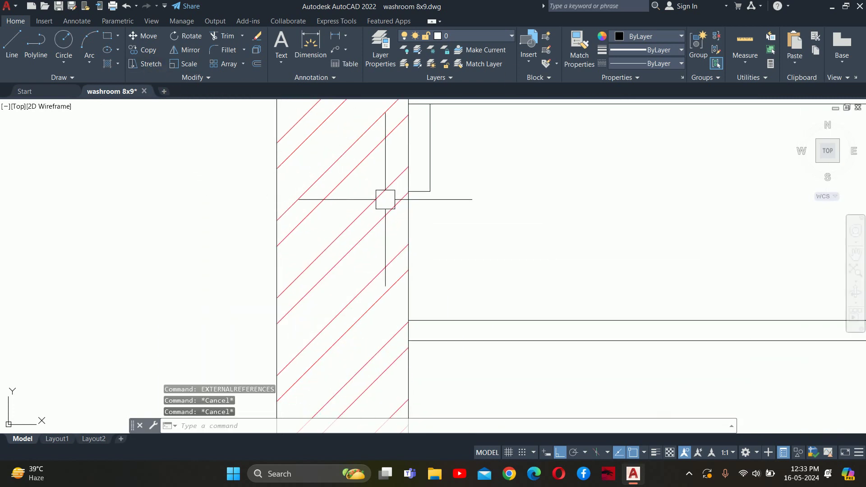
Delete the small stray object beside the wall, leaving the vertical line unchanged.
{"action": "left_click", "coordinate": [417, 191]}
{"action": "key", "text": "Delete"}
{"action": "left_click", "coordinate": [430, 176]}
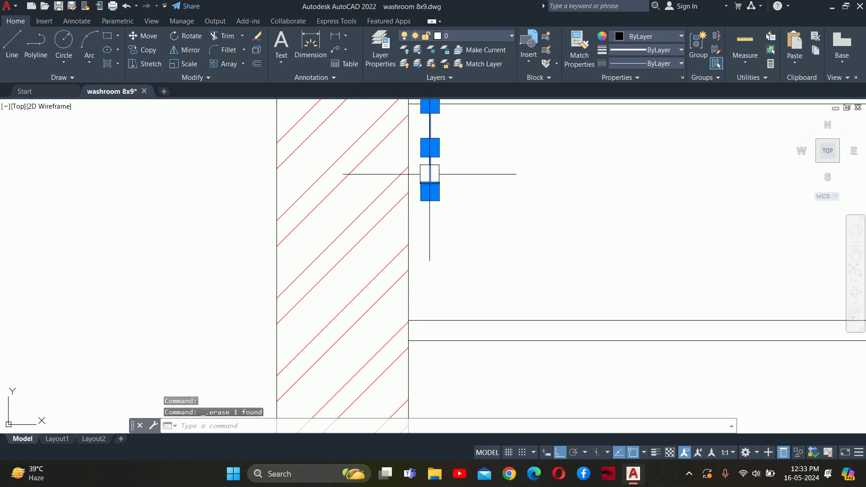
{"action": "left_click", "coordinate": [430, 191]}
{"action": "scroll", "coordinate": [446, 302], "scroll_direction": "down", "scroll_amount": 3}
{"action": "key", "text": "Escape"}
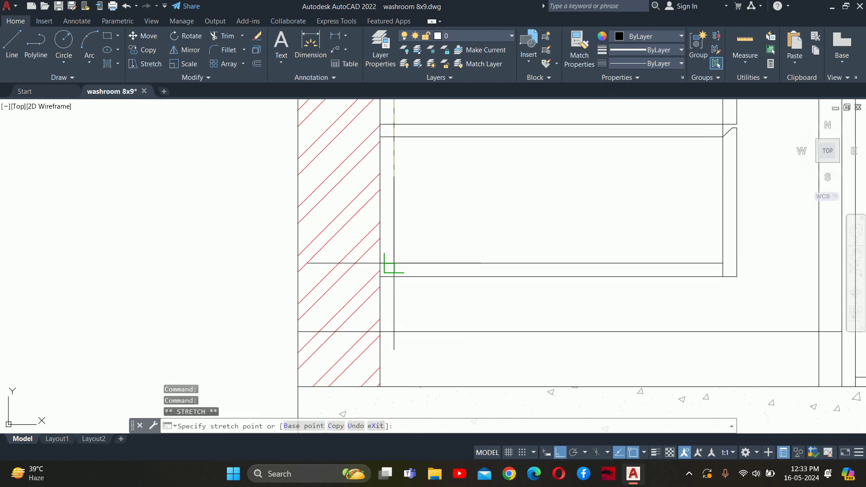
Trim away the extra line by the hatched wall near the vanity.
{"action": "type", "text": "tr"}
{"action": "key", "text": "Return"}
{"action": "scroll", "coordinate": [386, 267], "scroll_direction": "up", "scroll_amount": 4}
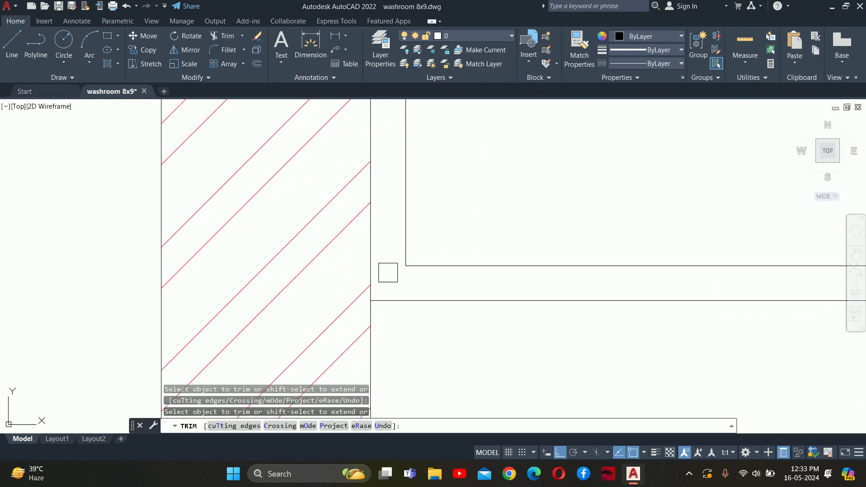
{"action": "scroll", "coordinate": [386, 272], "scroll_direction": "down", "scroll_amount": 2}
{"action": "scroll", "coordinate": [365, 209], "scroll_direction": "up", "scroll_amount": 4}
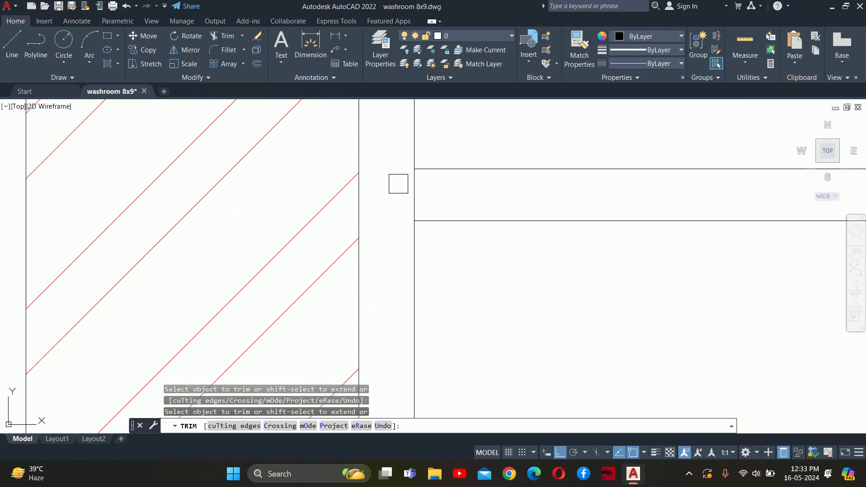
{"action": "scroll", "coordinate": [398, 184], "scroll_direction": "down", "scroll_amount": 5}
{"action": "left_click", "coordinate": [375, 244]}
{"action": "scroll", "coordinate": [425, 317], "scroll_direction": "down", "scroll_amount": 2}
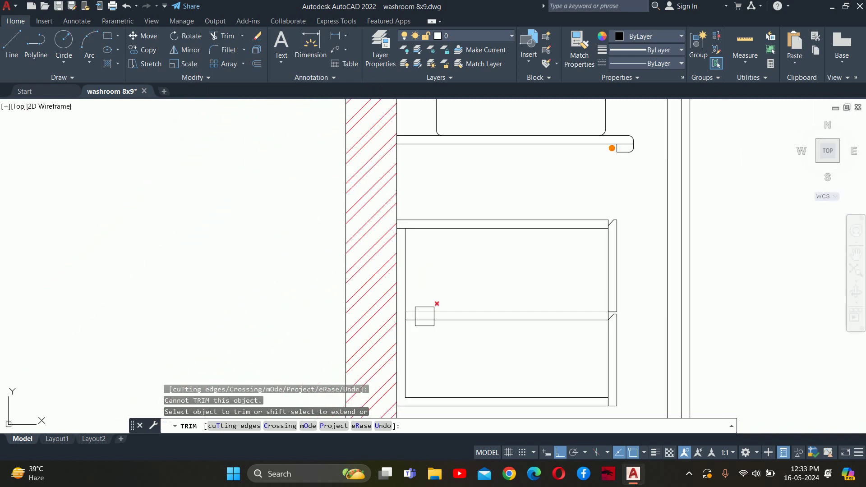
{"action": "scroll", "coordinate": [387, 246], "scroll_direction": "down", "scroll_amount": 2}
{"action": "scroll", "coordinate": [350, 199], "scroll_direction": "up", "scroll_amount": 5}
{"action": "left_click", "coordinate": [350, 203]}
{"action": "scroll", "coordinate": [367, 190], "scroll_direction": "down", "scroll_amount": 5}
Pan the view toward the vanity and end the trim command.
{"action": "mouse_move", "coordinate": [490, 153]}
{"action": "middle_mouse_down"}
{"action": "mouse_move", "coordinate": [498, 212]}
{"action": "mouse_move", "coordinate": [459, 272]}
{"action": "middle_mouse_up"}
{"action": "key", "text": "Escape"}
{"action": "key", "text": "Escape"}
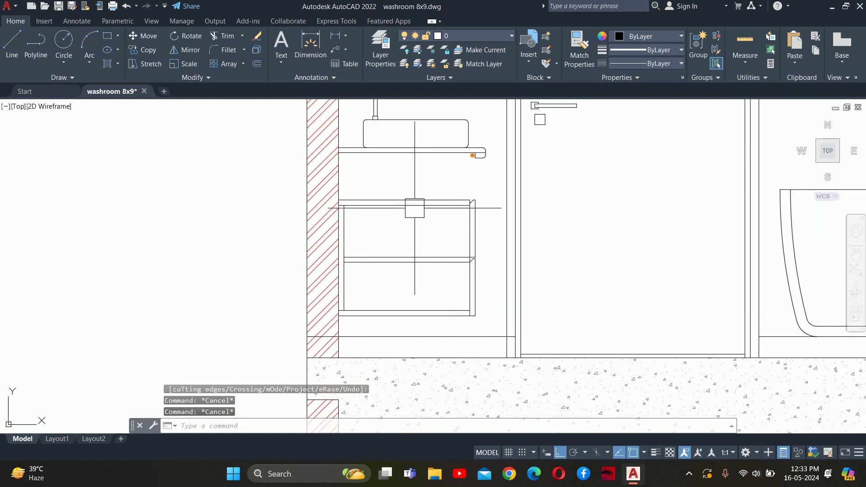
{"action": "key", "text": "Escape"}
{"action": "scroll", "coordinate": [356, 265], "scroll_direction": "down", "scroll_amount": 4}
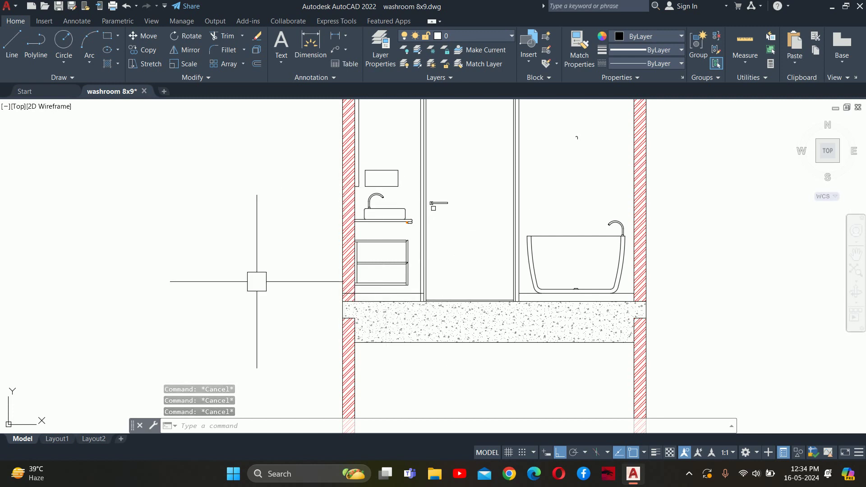
{"action": "scroll", "coordinate": [381, 231], "scroll_direction": "up", "scroll_amount": 2}
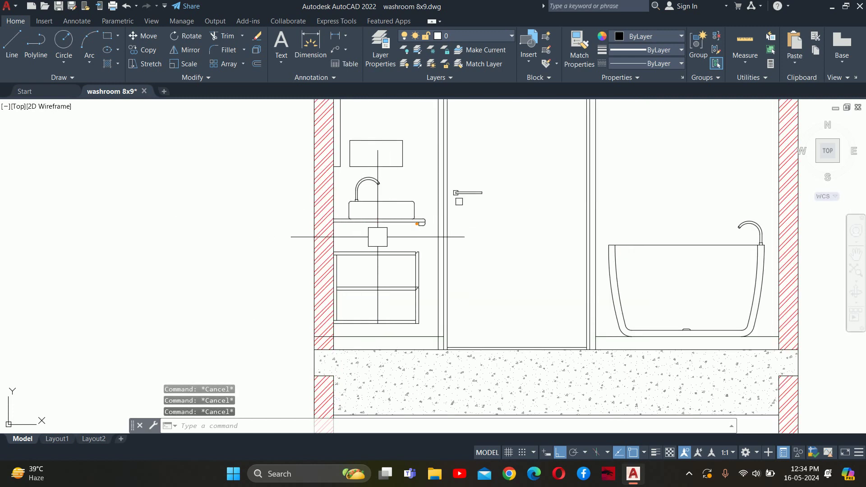
{"action": "scroll", "coordinate": [400, 226], "scroll_direction": "up", "scroll_amount": 2}
Draw a vertical line down from the countertop edge midpoint to below the counter.
{"action": "type", "text": "l"}
{"action": "key", "text": "Return"}
{"action": "scroll", "coordinate": [387, 198], "scroll_direction": "up", "scroll_amount": 4}
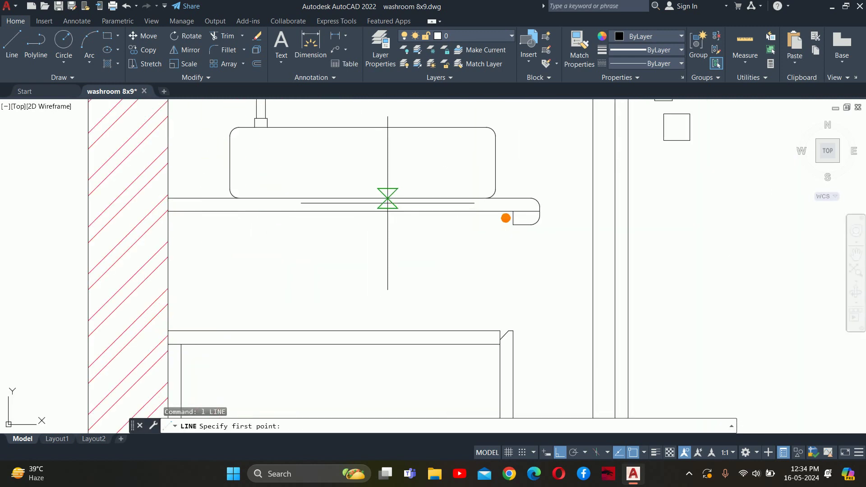
{"action": "left_click", "coordinate": [363, 128]}
{"action": "type", "text": "4"}
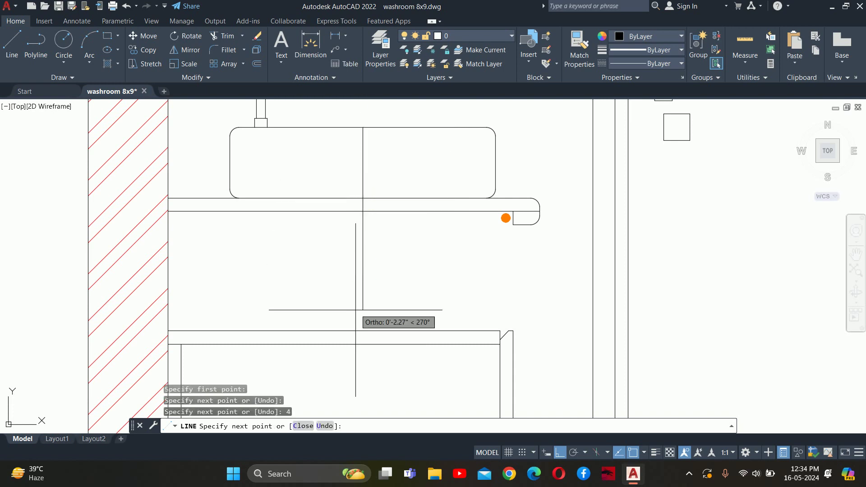
{"action": "left_click", "coordinate": [363, 269]}
{"action": "key", "text": "Escape"}
{"action": "key", "text": "Escape"}
{"action": "key", "text": "Escape"}
{"action": "middle_click_drag", "start_coordinate": [362, 278], "coordinate": [365, 279]}
Offset the new vertical line 0.75 to both its left and right.
{"action": "key", "text": "Return"}
{"action": "type", "text": ".75"}
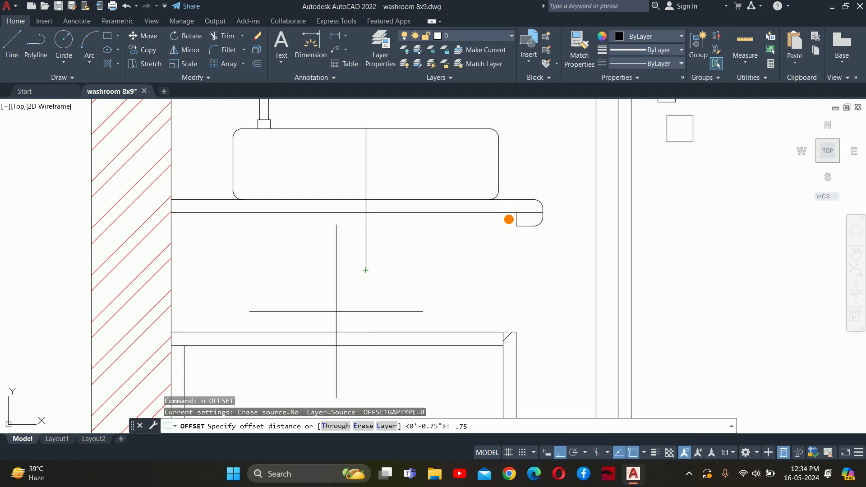
{"action": "key", "text": "Return"}
{"action": "left_click", "coordinate": [365, 248]}
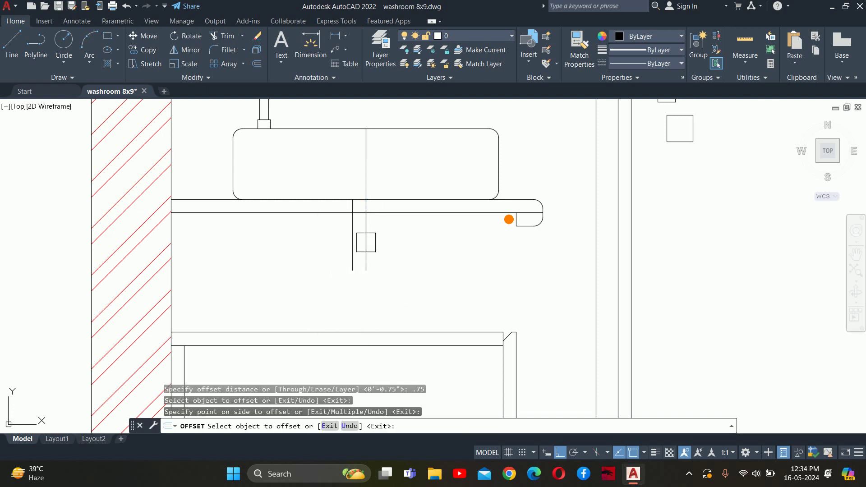
{"action": "left_click", "coordinate": [366, 243]}
{"action": "left_click", "coordinate": [388, 228]}
Start trimming the new pipe lines, then cancel the trim.
{"action": "scroll", "coordinate": [390, 227], "scroll_direction": "up", "scroll_amount": 2}
{"action": "type", "text": "tr"}
{"action": "key", "text": "Return"}
{"action": "scroll", "coordinate": [374, 248], "scroll_direction": "up", "scroll_amount": 1}
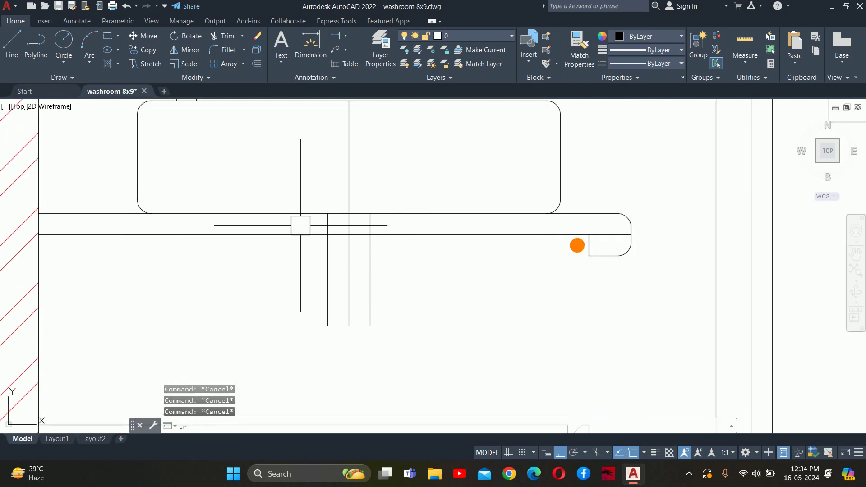
{"action": "scroll", "coordinate": [329, 221], "scroll_direction": "up", "scroll_amount": 2}
{"action": "key", "text": "Escape"}
{"action": "scroll", "coordinate": [415, 276], "scroll_direction": "down", "scroll_amount": 2}
{"action": "scroll", "coordinate": [416, 300], "scroll_direction": "down", "scroll_amount": 2}
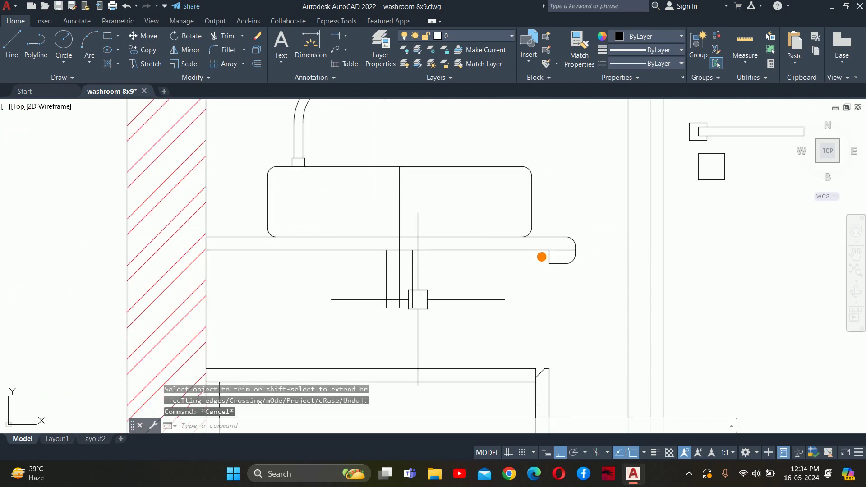
{"action": "key", "text": "Escape"}
{"action": "key", "text": "Escape"}
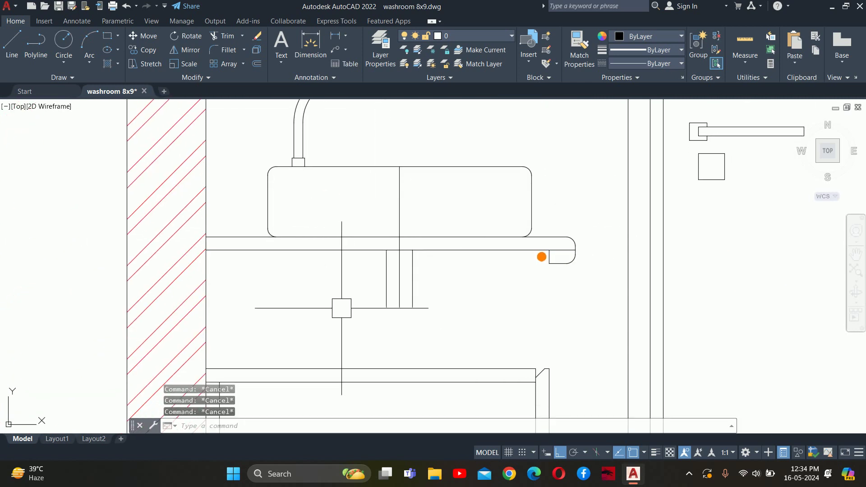
Offset the countertop's bottom line 1.5 down, then offset that copy 1.5 further down.
{"action": "type", "text": "o"}
{"action": "key", "text": "Return"}
{"action": "type", "text": "1.5"}
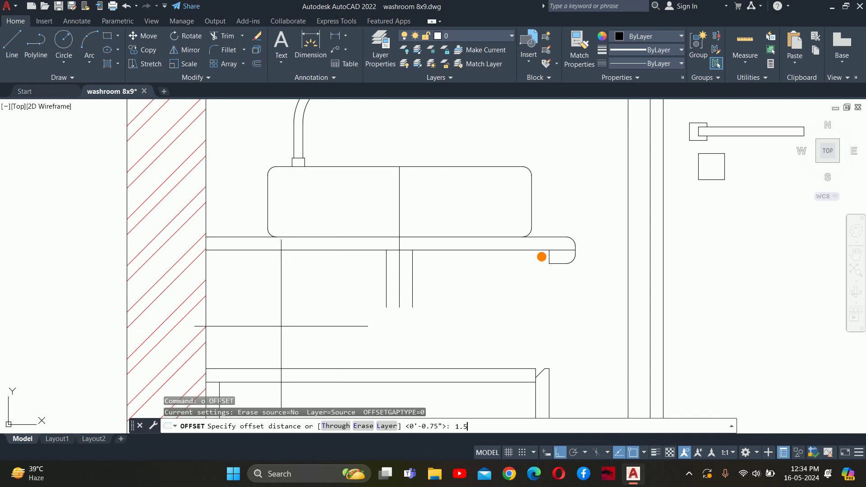
{"action": "key", "text": "Return"}
{"action": "left_click", "coordinate": [316, 251]}
{"action": "left_click", "coordinate": [333, 309]}
{"action": "key", "text": "Return"}
{"action": "key", "text": "Return"}
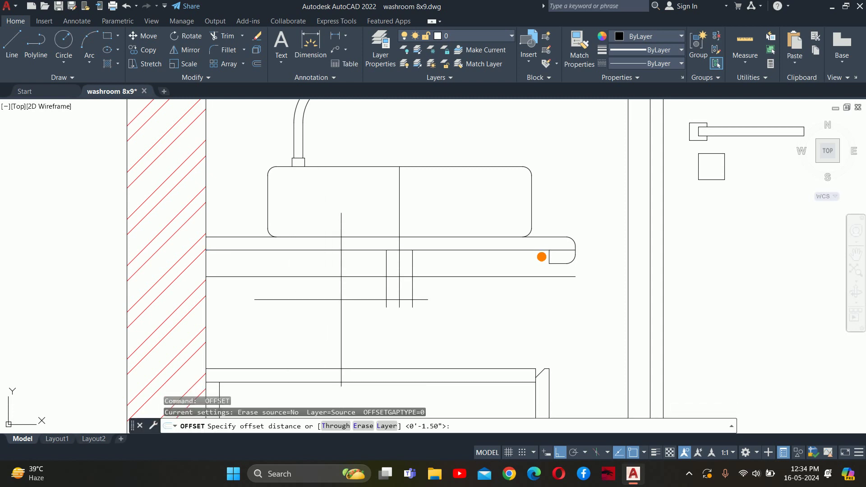
Trim the lower horizontal line to the right of the drawer edge.
{"action": "key", "text": "Return"}
{"action": "left_click", "coordinate": [406, 277]}
{"action": "left_click", "coordinate": [411, 306]}
{"action": "scroll", "coordinate": [412, 306], "scroll_direction": "up", "scroll_amount": 2}
{"action": "type", "text": "tr"}
{"action": "key", "text": "Return"}
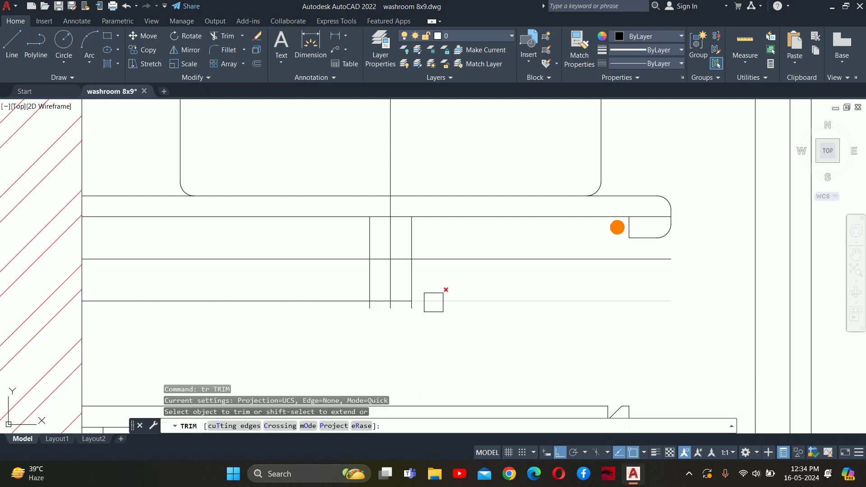
{"action": "left_click", "coordinate": [433, 301]}
{"action": "key", "text": "Escape"}
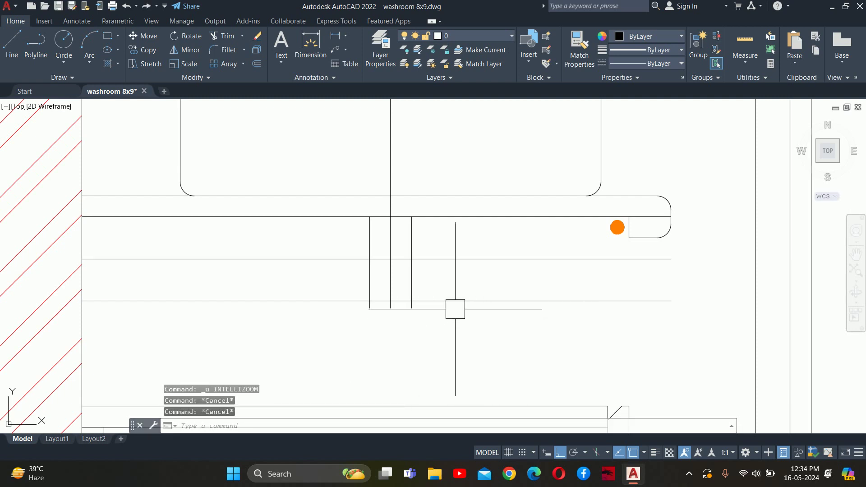
Offset the vertical pipe line 0.75 to the right.
{"action": "type", "text": "o"}
{"action": "key", "text": "Return"}
{"action": "type", "text": ".5"}
{"action": "key", "text": "Return"}
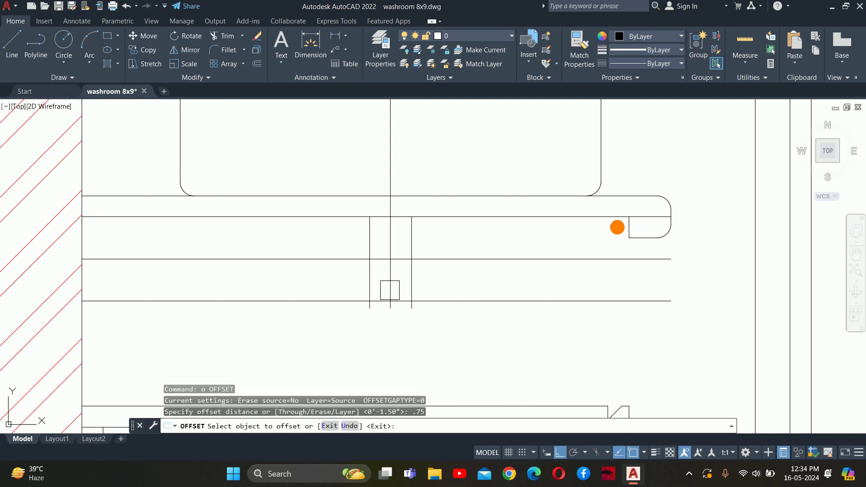
{"action": "left_click", "coordinate": [415, 283]}
{"action": "left_click", "coordinate": [448, 278]}
{"action": "key", "text": "Escape"}
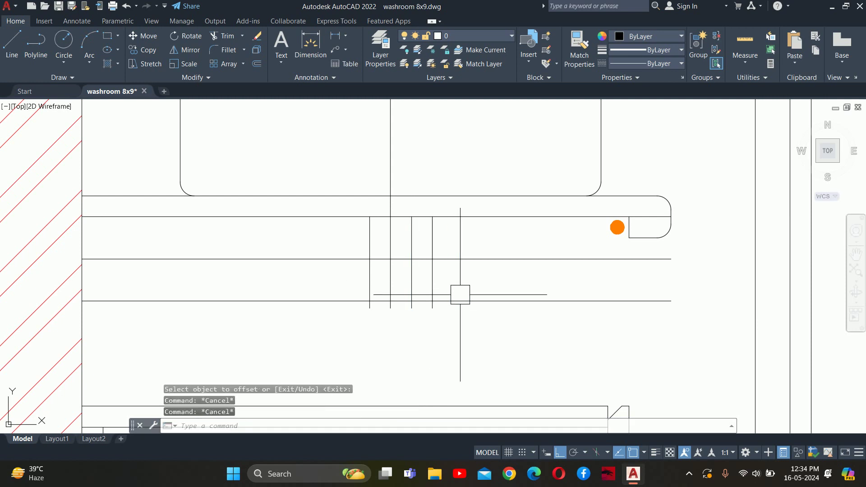
Trim the horizontal line to the right of the new vertical line.
{"action": "type", "text": "tr"}
{"action": "key", "text": "Return"}
{"action": "left_click", "coordinate": [452, 259]}
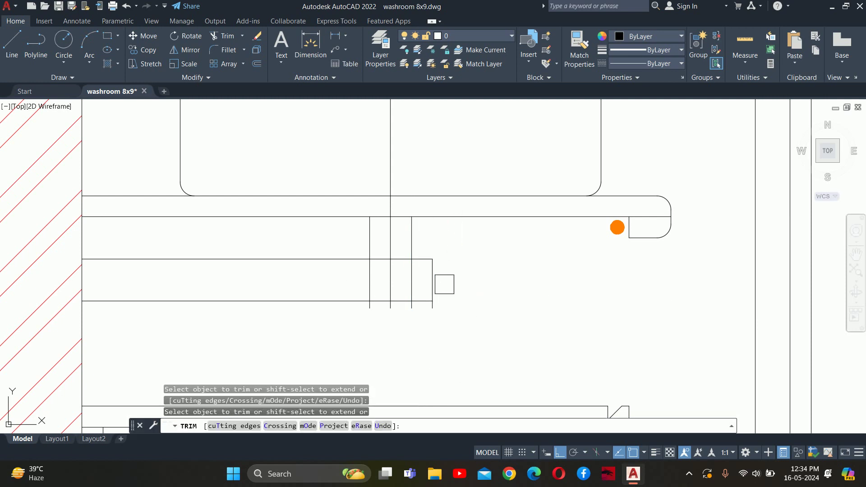
{"action": "scroll", "coordinate": [399, 293], "scroll_direction": "up", "scroll_amount": 3}
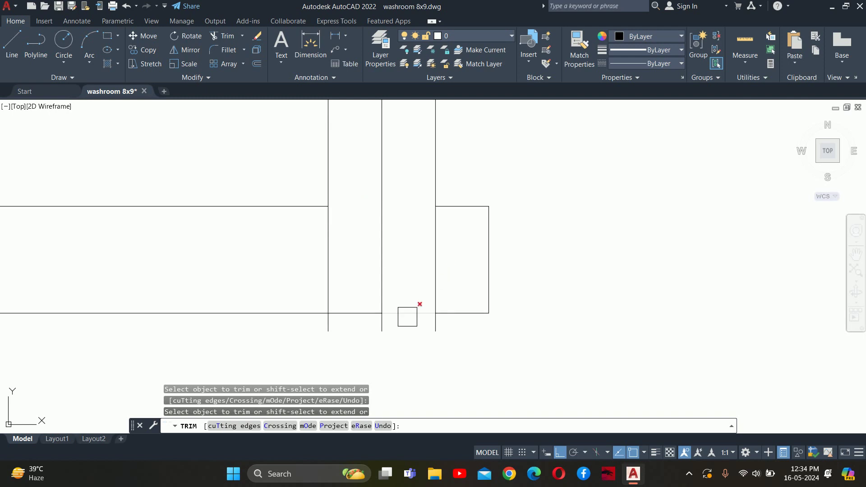
{"action": "scroll", "coordinate": [367, 311], "scroll_direction": "down", "scroll_amount": 3}
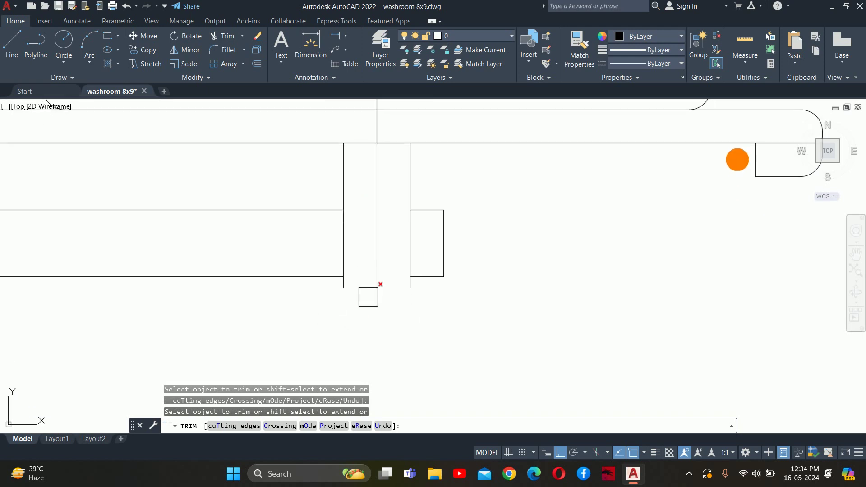
{"action": "scroll", "coordinate": [406, 325], "scroll_direction": "down", "scroll_amount": 2}
{"action": "key", "text": "Escape"}
Offset the lower horizontal pipe line 1 unit downward.
{"action": "type", "text": "o"}
{"action": "key", "text": "Return"}
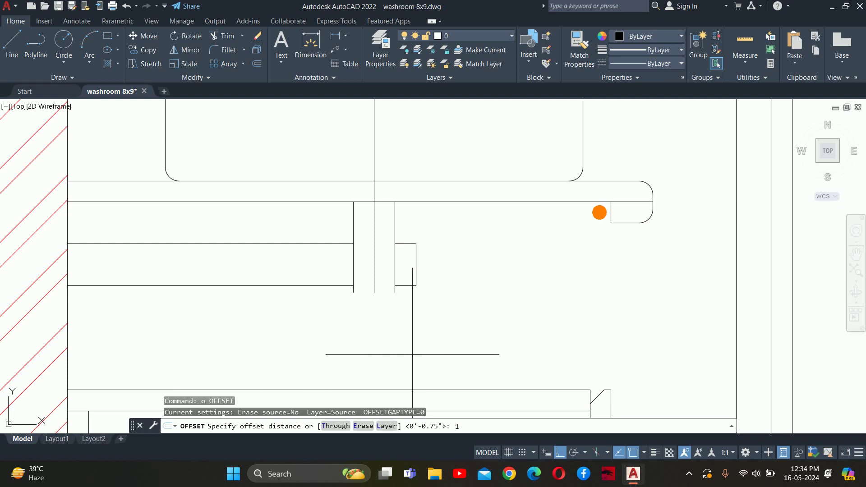
{"action": "key", "text": "Return"}
{"action": "left_click", "coordinate": [338, 286]}
{"action": "left_click", "coordinate": [392, 318]}
{"action": "key", "text": "Escape"}
{"action": "key", "text": "Escape"}
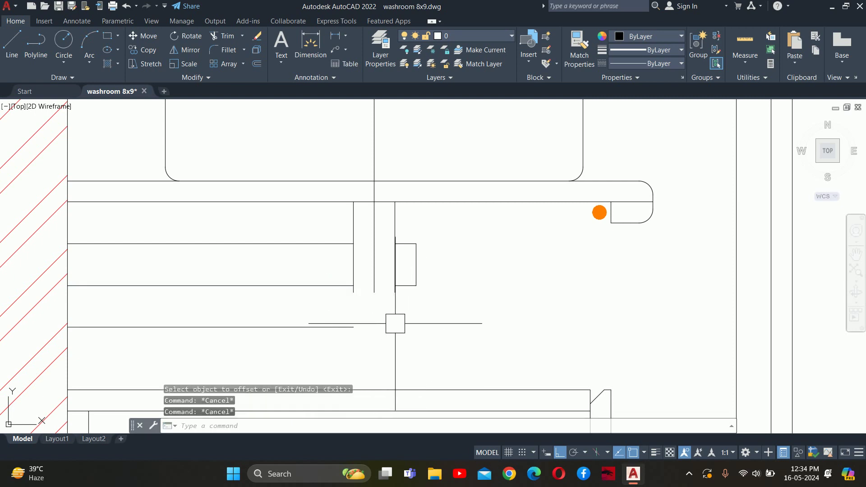
Fillet the new bottom line and the vertical line with radius 0 into a sharp corner.
{"action": "type", "text": "f"}
{"action": "key", "text": "Return"}
{"action": "type", "text": "r"}
{"action": "key", "text": "Return"}
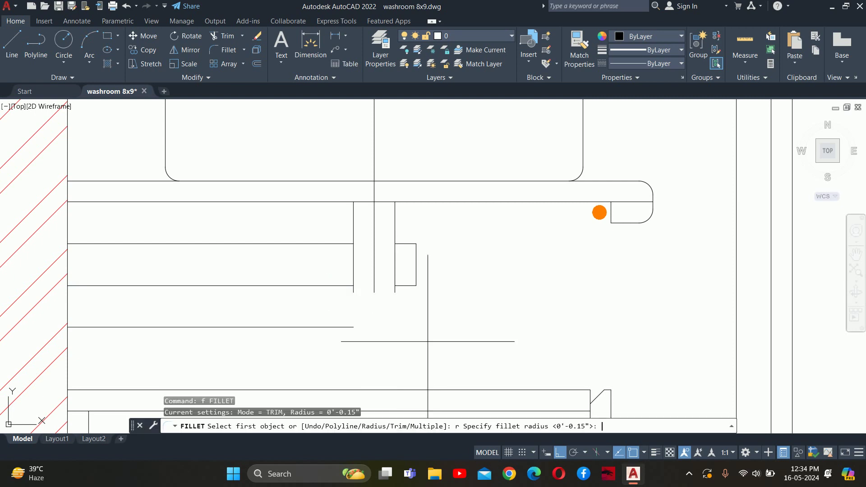
{"action": "key", "text": "Return"}
{"action": "left_click", "coordinate": [356, 327]}
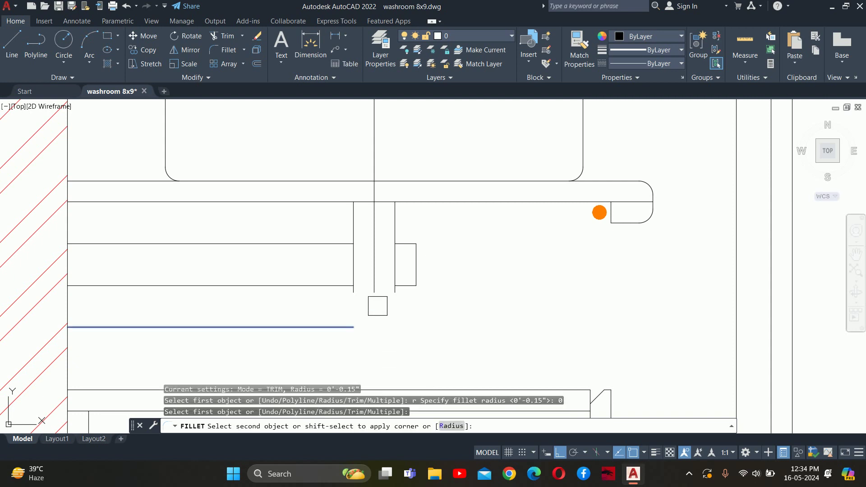
{"action": "left_click", "coordinate": [395, 280]}
{"action": "key", "text": "Return"}
{"action": "key", "text": "Escape"}
{"action": "key", "text": "Escape"}
Delete the leftover vertical line.
{"action": "scroll", "coordinate": [353, 261], "scroll_direction": "up", "scroll_amount": 2}
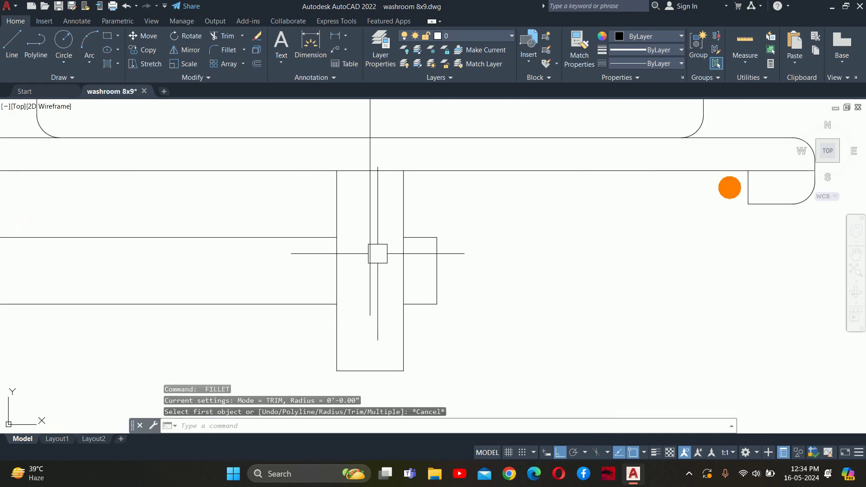
{"action": "left_click", "coordinate": [369, 285]}
{"action": "key", "text": "Delete"}
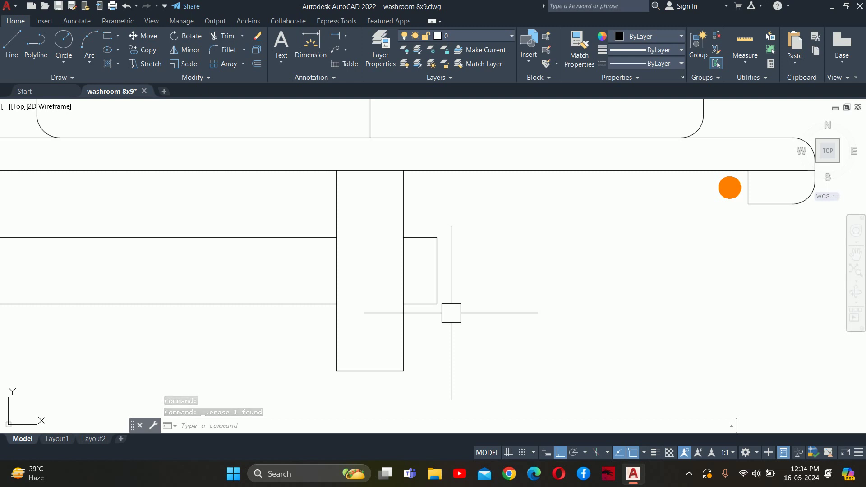
Trim away the stray lines inside the drain pipe outline.
{"action": "scroll", "coordinate": [451, 314], "scroll_direction": "down", "scroll_amount": 2}
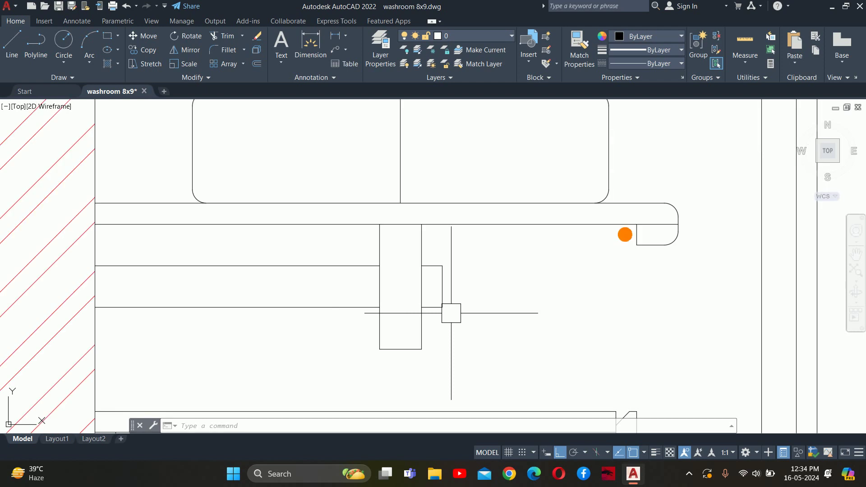
{"action": "middle_click_drag", "start_coordinate": [451, 313], "coordinate": [477, 325]}
{"action": "type", "text": "tr"}
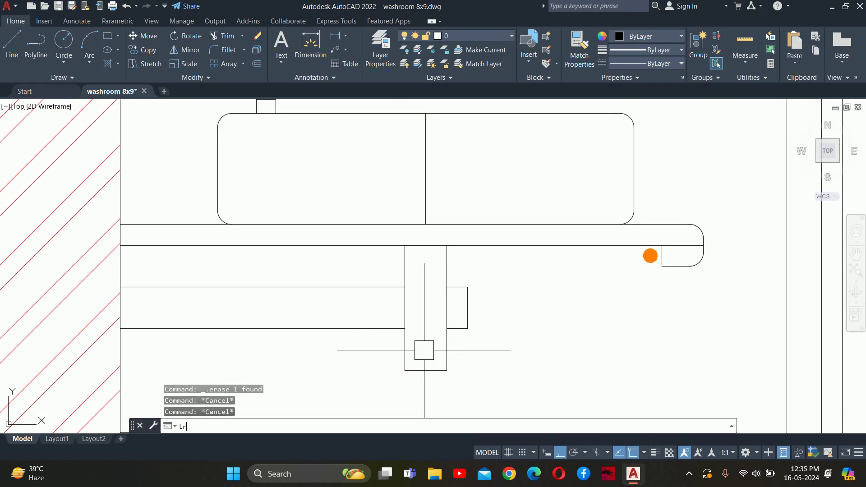
{"action": "key", "text": "Return"}
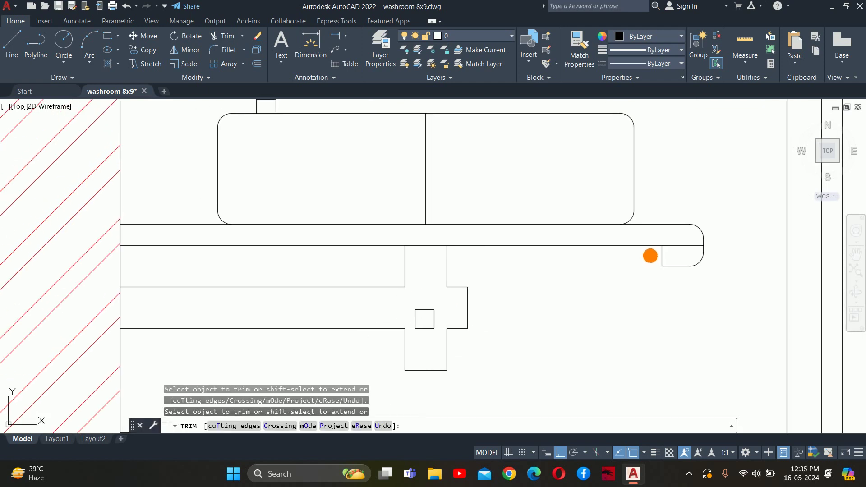
{"action": "middle_click_drag", "start_coordinate": [650, 256], "coordinate": [835, 251]}
{"action": "scroll", "coordinate": [640, 303], "scroll_direction": "down", "scroll_amount": 2}
{"action": "key", "text": "Escape"}
{"action": "key", "text": "Escape"}
{"action": "key", "text": "Escape"}
{"action": "mouse_move", "coordinate": [640, 304]}
{"action": "middle_mouse_down"}
{"action": "mouse_move", "coordinate": [600, 304]}
{"action": "mouse_move", "coordinate": [623, 268]}
{"action": "middle_mouse_up"}
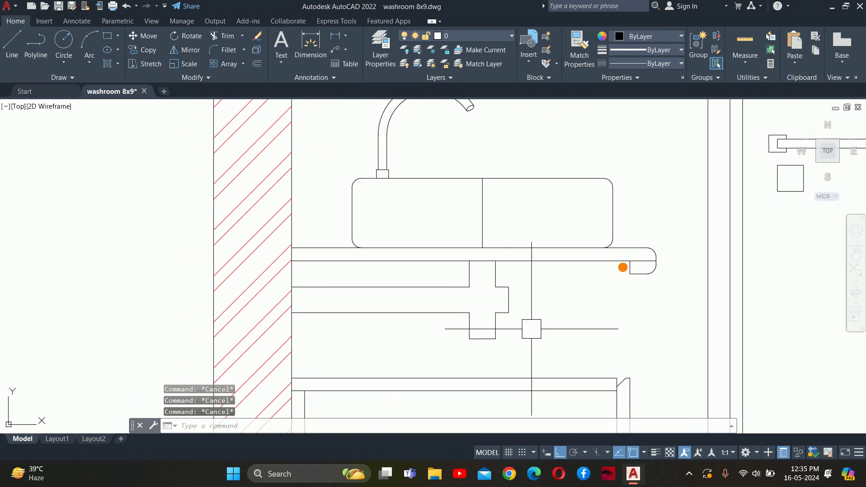
Offset the pipe's side line 0.2 to form the narrow neck wall.
{"action": "scroll", "coordinate": [478, 260], "scroll_direction": "up", "scroll_amount": 2}
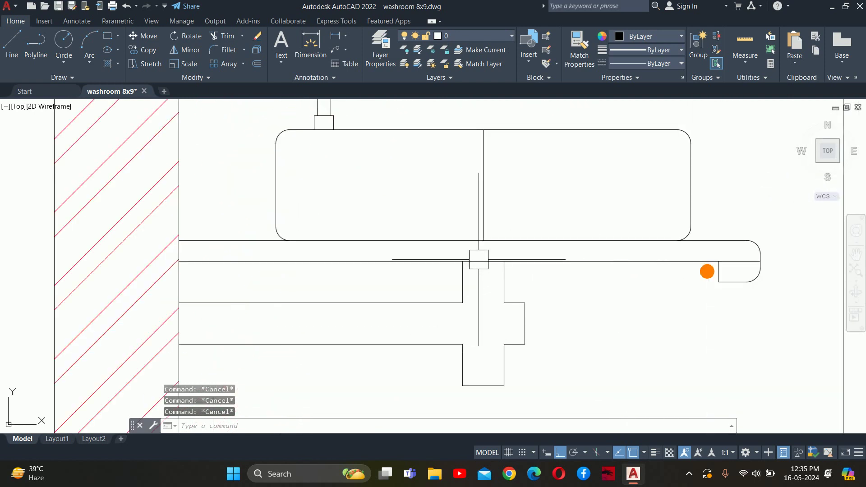
{"action": "type", "text": "o"}
{"action": "key", "text": "Return"}
{"action": "type", "text": "."}
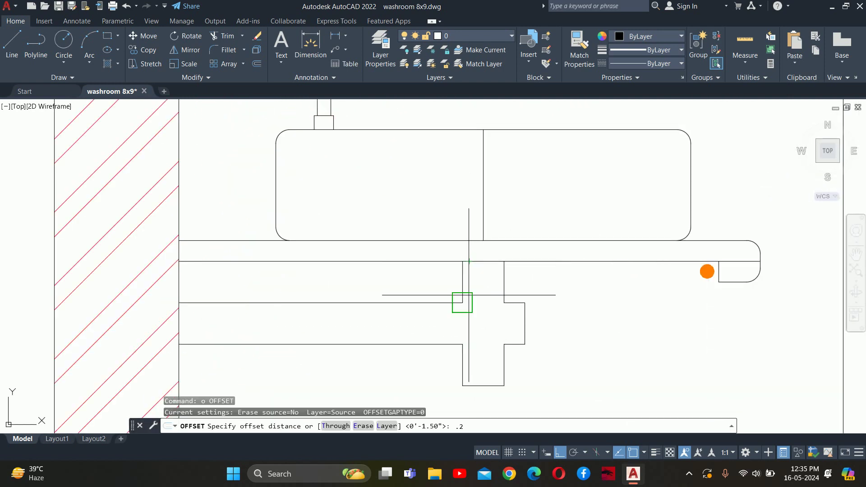
{"action": "key", "text": "Return"}
{"action": "left_click", "coordinate": [461, 277]}
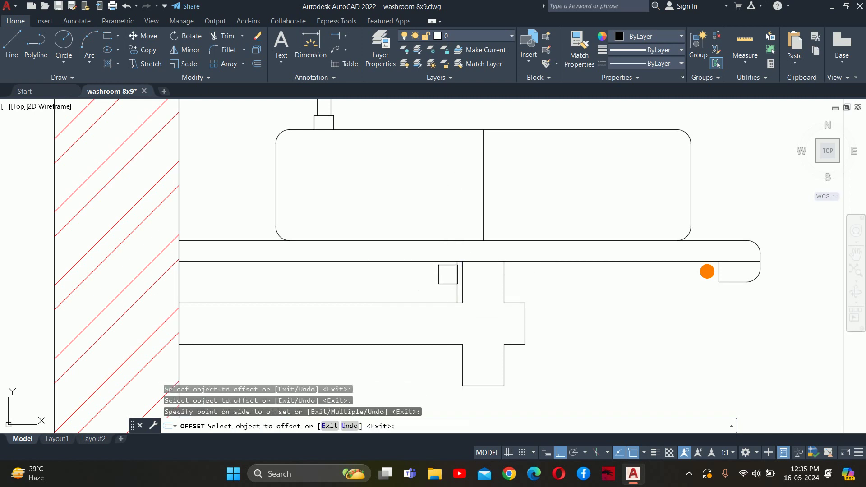
{"action": "scroll", "coordinate": [506, 276], "scroll_direction": "up", "scroll_amount": 2}
{"action": "key", "text": "Escape"}
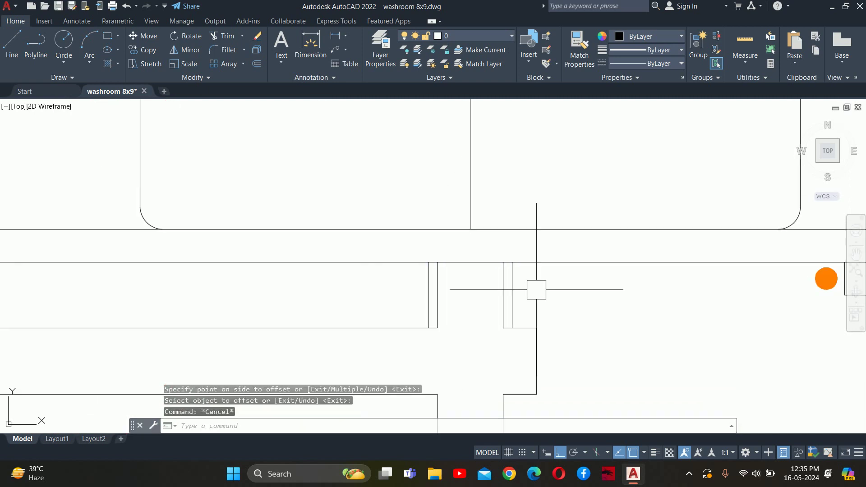
{"action": "key", "text": "Escape"}
{"action": "key", "text": "Escape"}
{"action": "middle_click_drag", "start_coordinate": [529, 275], "coordinate": [522, 290]}
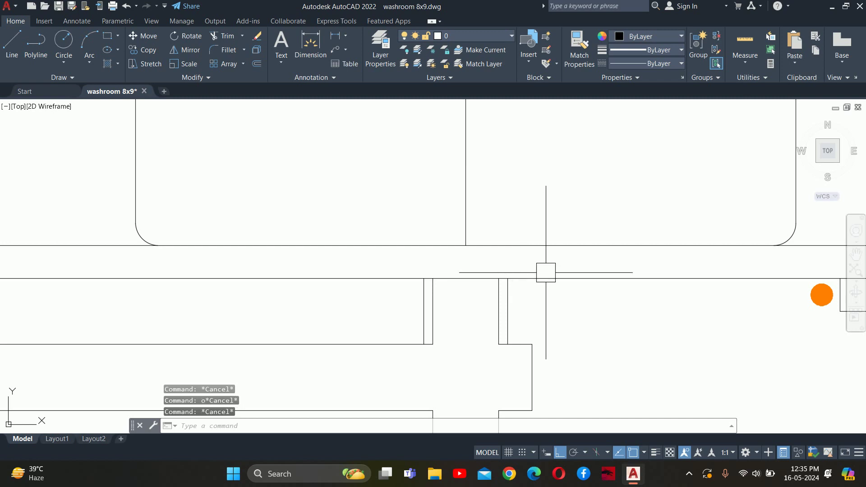
{"action": "key", "text": "Return"}
{"action": "key", "text": "Return"}
{"action": "key", "text": "Escape"}
{"action": "key", "text": "Escape"}
Fence-trim the excess lines and the short horizontal segment at the pipe neck.
{"action": "scroll", "coordinate": [514, 306], "scroll_direction": "up", "scroll_amount": 3}
{"action": "middle_click_drag", "start_coordinate": [511, 311], "coordinate": [558, 349]}
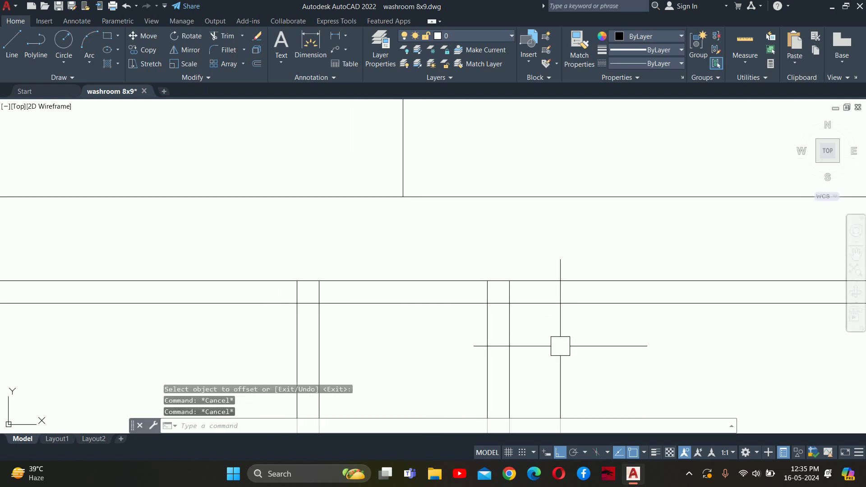
{"action": "type", "text": "tr"}
{"action": "key", "text": "Return"}
{"action": "left_click", "coordinate": [519, 339]}
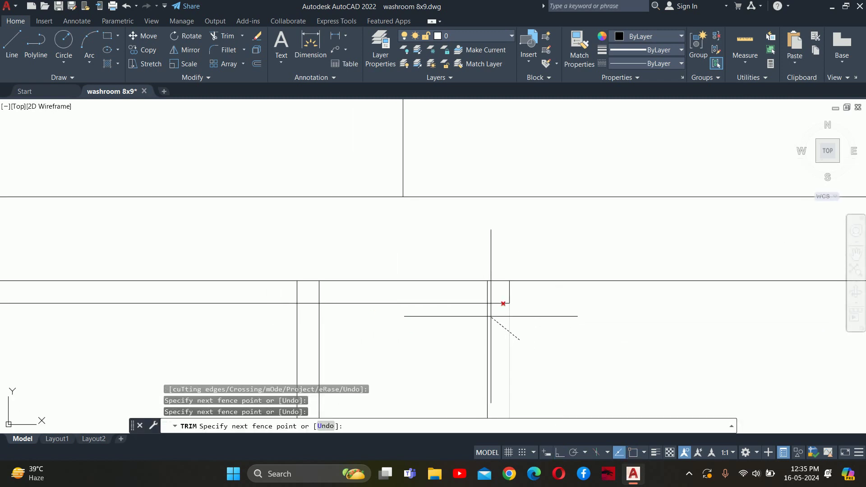
{"action": "key", "text": "Return"}
{"action": "scroll", "coordinate": [491, 296], "scroll_direction": "up", "scroll_amount": 2}
{"action": "left_click", "coordinate": [384, 303]}
Start another trim across the neck, then cancel it.
{"action": "scroll", "coordinate": [384, 303], "scroll_direction": "down", "scroll_amount": 2}
{"action": "middle_click_drag", "start_coordinate": [383, 303], "coordinate": [358, 298]}
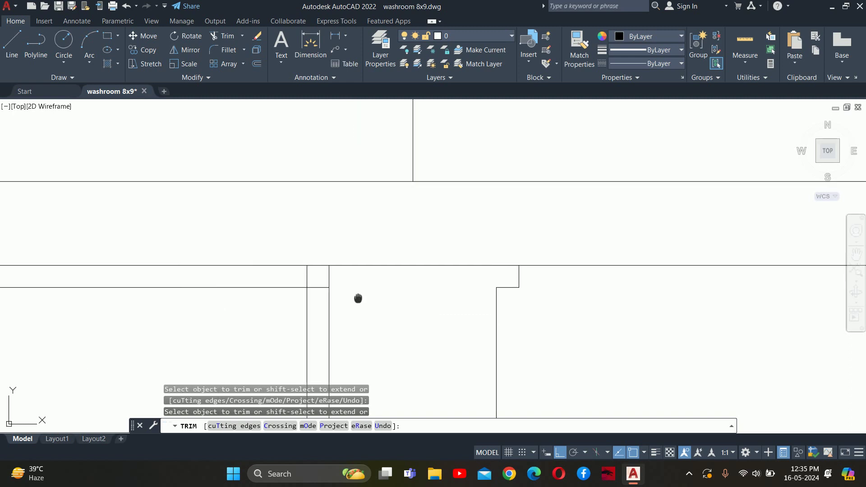
{"action": "scroll", "coordinate": [335, 276], "scroll_direction": "up", "scroll_amount": 2}
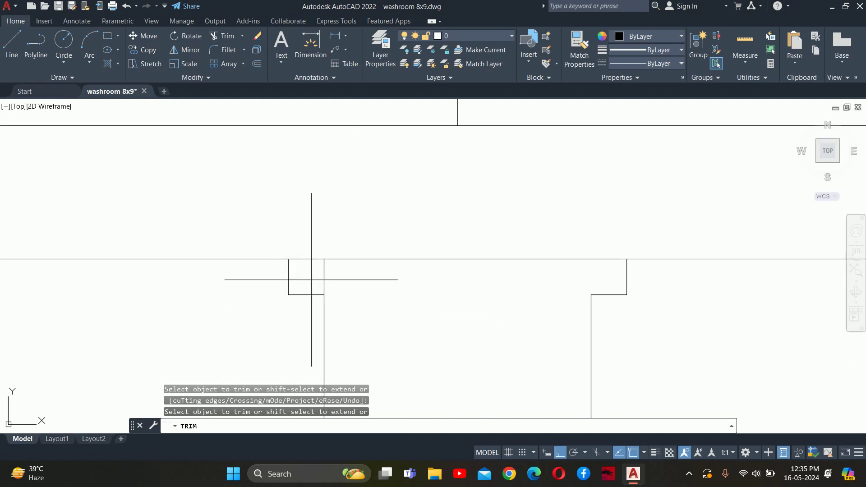
{"action": "left_click", "coordinate": [361, 285]}
{"action": "key", "text": "Escape"}
{"action": "key", "text": "Escape"}
{"action": "scroll", "coordinate": [413, 307], "scroll_direction": "down", "scroll_amount": 3}
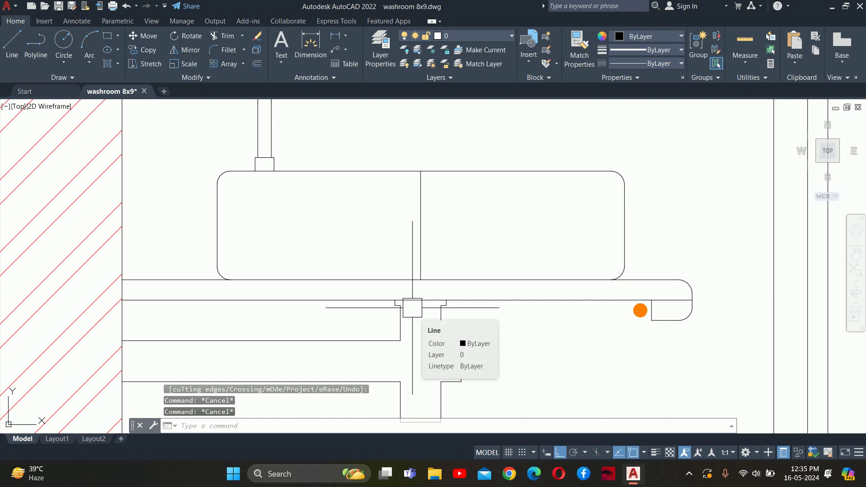
Recentre on the sink area and begin a stretch on the pipe, then cancel it.
{"action": "middle_click_drag", "start_coordinate": [412, 308], "coordinate": [451, 242]}
{"action": "scroll", "coordinate": [447, 252], "scroll_direction": "down", "scroll_amount": 2}
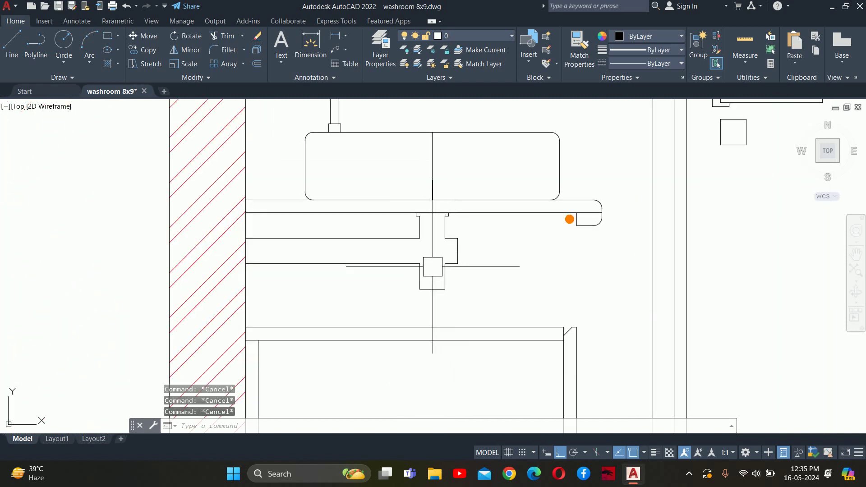
{"action": "middle_click_drag", "start_coordinate": [336, 250], "coordinate": [448, 251]}
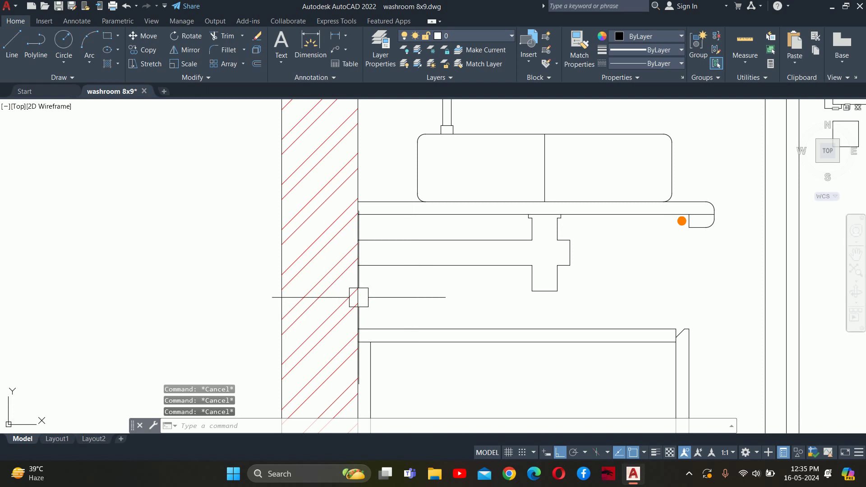
{"action": "type", "text": "s"}
{"action": "key", "text": "Return"}
{"action": "key", "text": "Escape"}
{"action": "key", "text": "Escape"}
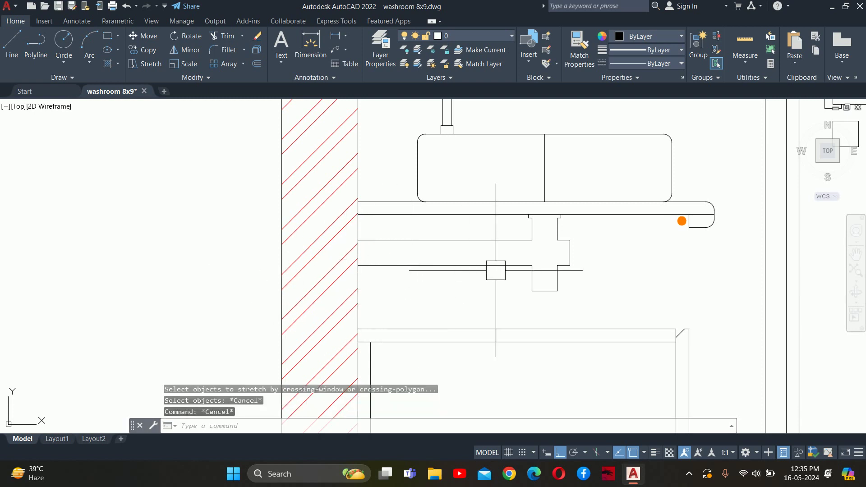
{"action": "key", "text": "Escape"}
Start a circle at the base of the drain pipe.
{"action": "middle_click_drag", "start_coordinate": [493, 266], "coordinate": [456, 276]}
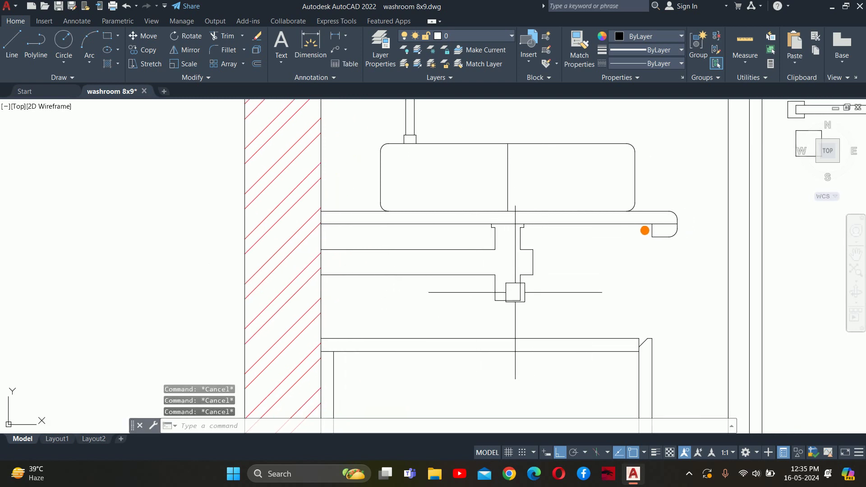
{"action": "scroll", "coordinate": [512, 291], "scroll_direction": "up", "scroll_amount": 4}
{"action": "type", "text": "c"}
{"action": "key", "text": "Return"}
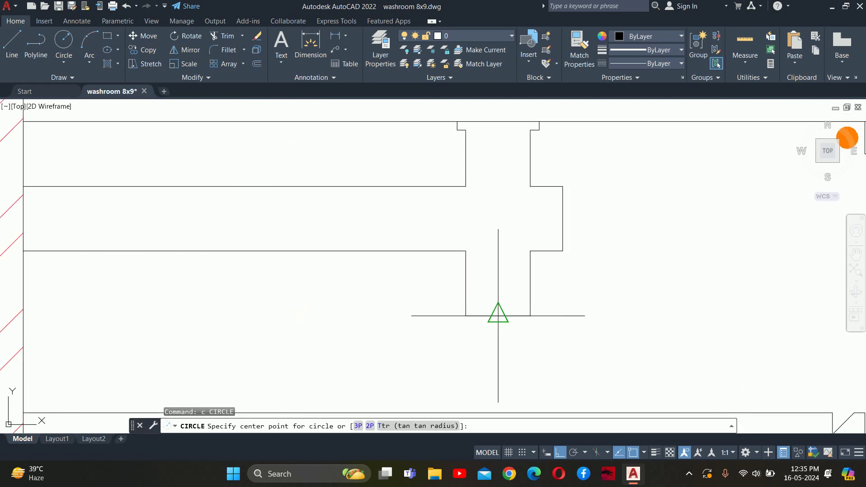
Draw a pipe-width circle at the pipe's lower end and trim off its upper half.
{"action": "left_click", "coordinate": [498, 316]}
{"action": "left_click", "coordinate": [466, 316]}
{"action": "key", "text": "Escape"}
{"action": "key", "text": "Escape"}
{"action": "type", "text": "tr"}
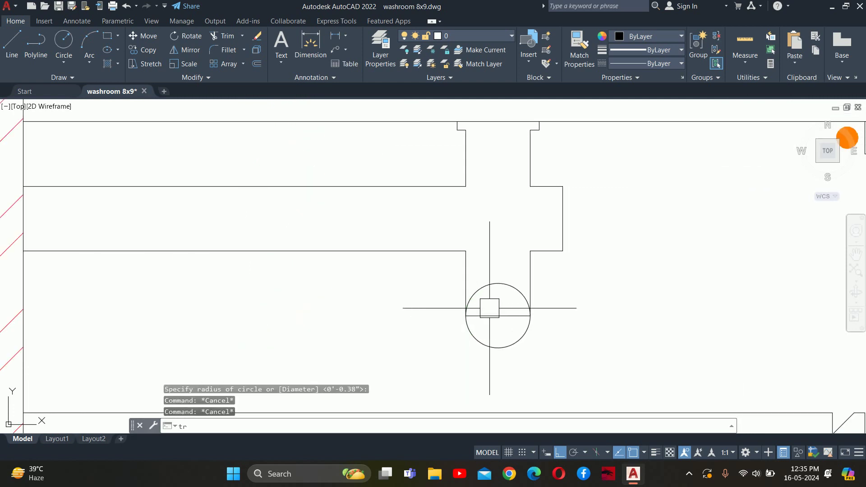
{"action": "key", "text": "Return"}
{"action": "left_click", "coordinate": [498, 284]}
{"action": "key", "text": "Escape"}
{"action": "left_click", "coordinate": [496, 315]}
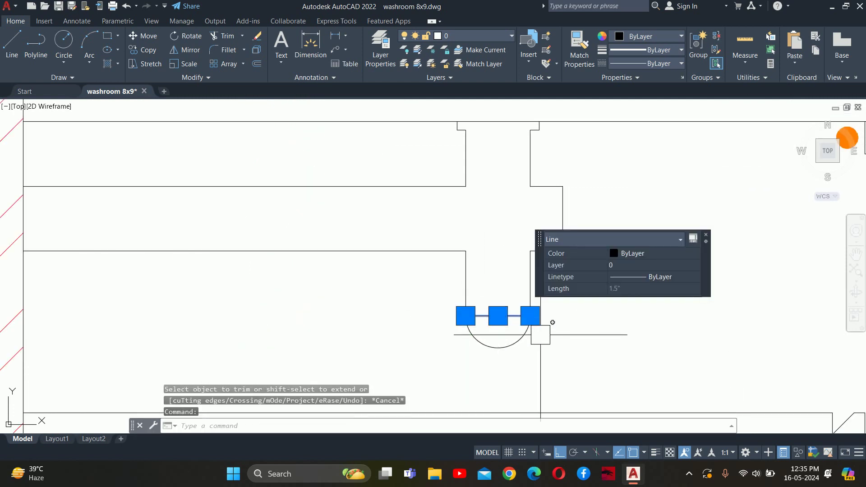
{"action": "key", "text": "Delete"}
Move the half-circle arc up to the bottom of the drain pipe.
{"action": "type", "text": "m"}
{"action": "key", "text": "Return"}
{"action": "left_click", "coordinate": [523, 346]}
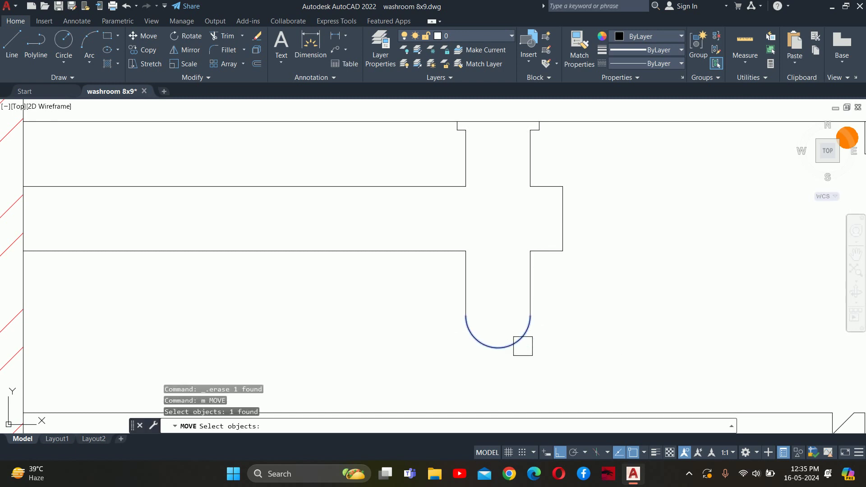
{"action": "key", "text": "Return"}
{"action": "left_click", "coordinate": [498, 347]}
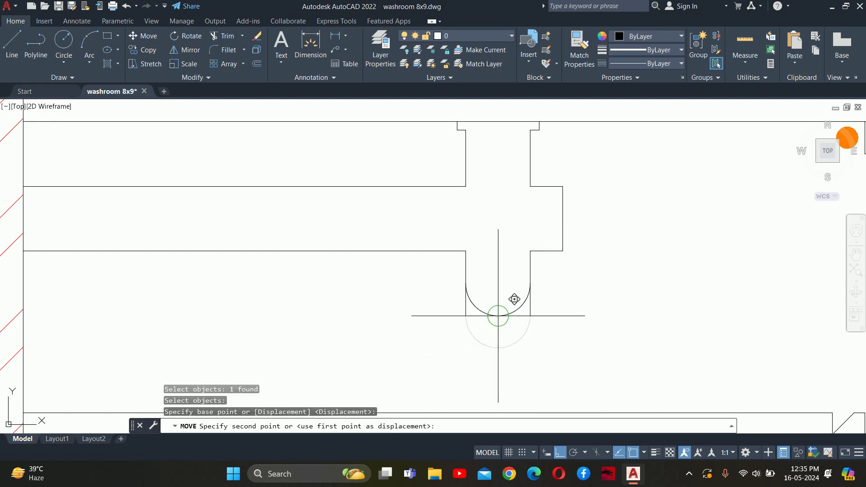
{"action": "left_click", "coordinate": [498, 315]}
{"action": "type", "text": "tr"}
{"action": "key", "text": "Return"}
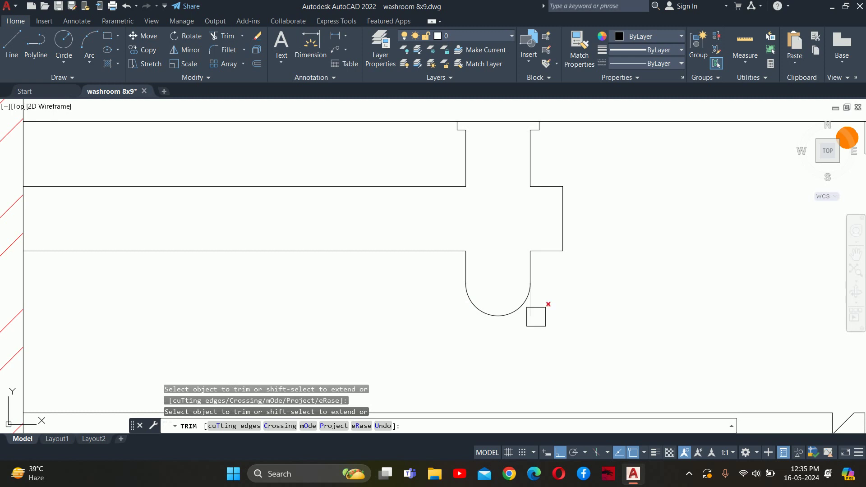
{"action": "scroll", "coordinate": [581, 289], "scroll_direction": "down", "scroll_amount": 3}
{"action": "key", "text": "Escape"}
Fillet the pipe's side bend using a radius picked between two points.
{"action": "type", "text": "f"}
{"action": "key", "text": "Return"}
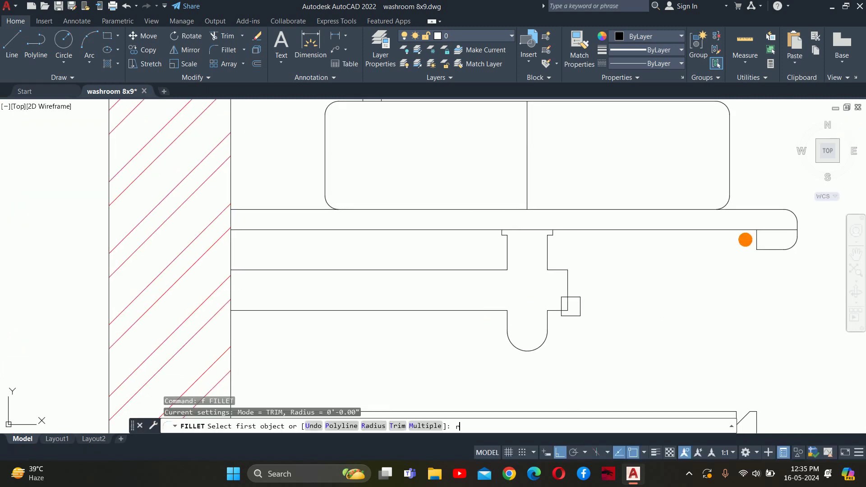
{"action": "type", "text": "r"}
{"action": "key", "text": "Return"}
{"action": "left_click", "coordinate": [547, 270]}
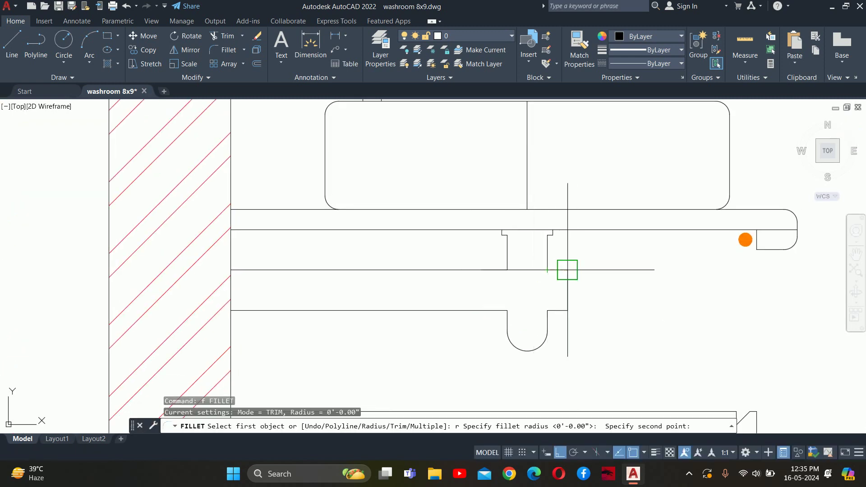
{"action": "left_click", "coordinate": [567, 270]}
{"action": "scroll", "coordinate": [567, 300], "scroll_direction": "up", "scroll_amount": 3}
{"action": "left_click", "coordinate": [565, 298]}
{"action": "left_click", "coordinate": [555, 247]}
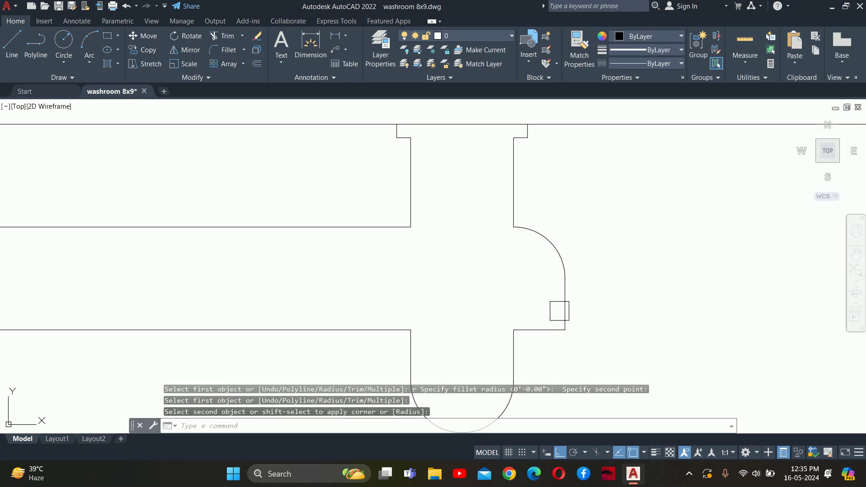
{"action": "key", "text": "Escape"}
{"action": "key", "text": "Escape"}
{"action": "scroll", "coordinate": [566, 293], "scroll_direction": "down", "scroll_amount": 5}
{"action": "scroll", "coordinate": [533, 284], "scroll_direction": "down", "scroll_amount": 8}
{"action": "mouse_move", "coordinate": [627, 290]}
{"action": "middle_mouse_down"}
{"action": "mouse_move", "coordinate": [618, 316]}
{"action": "mouse_move", "coordinate": [461, 314]}
{"action": "middle_mouse_up"}
{"action": "key", "text": "Escape"}
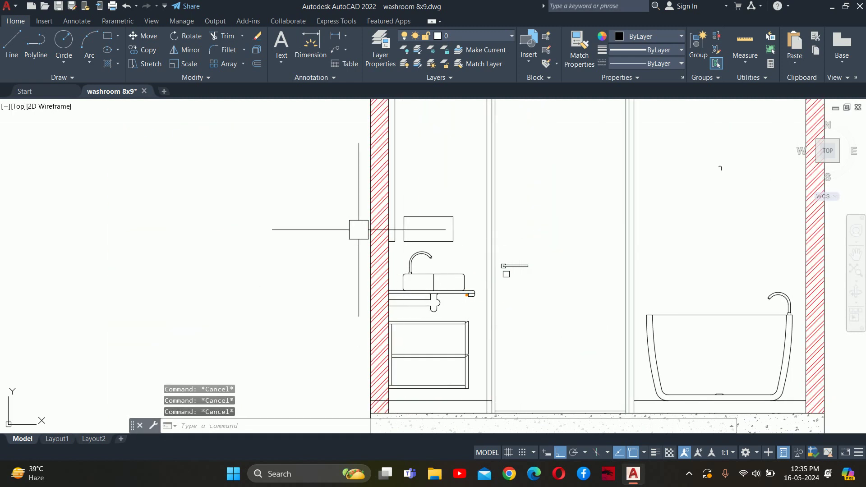
Delete the vertical line dividing the basin.
{"action": "scroll", "coordinate": [402, 294], "scroll_direction": "up", "scroll_amount": 6}
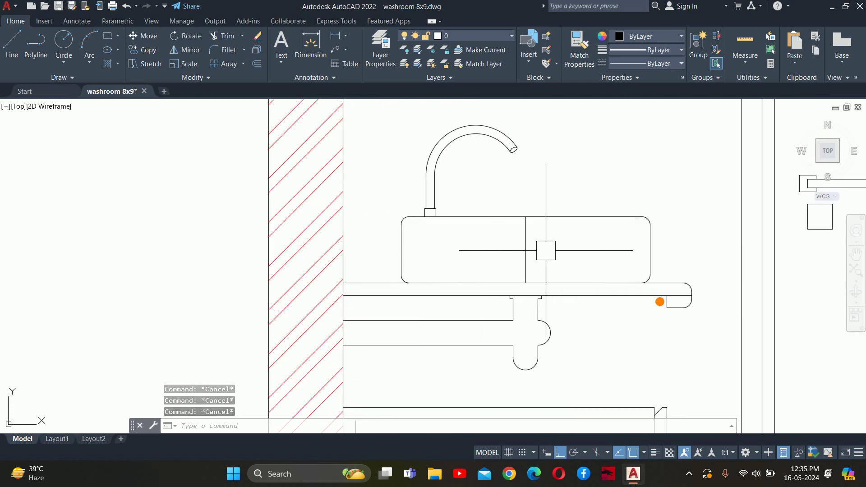
{"action": "left_click_drag", "start_coordinate": [544, 248], "coordinate": [404, 259]}
{"action": "key", "text": "Delete"}
{"action": "scroll", "coordinate": [525, 277], "scroll_direction": "down", "scroll_amount": 4}
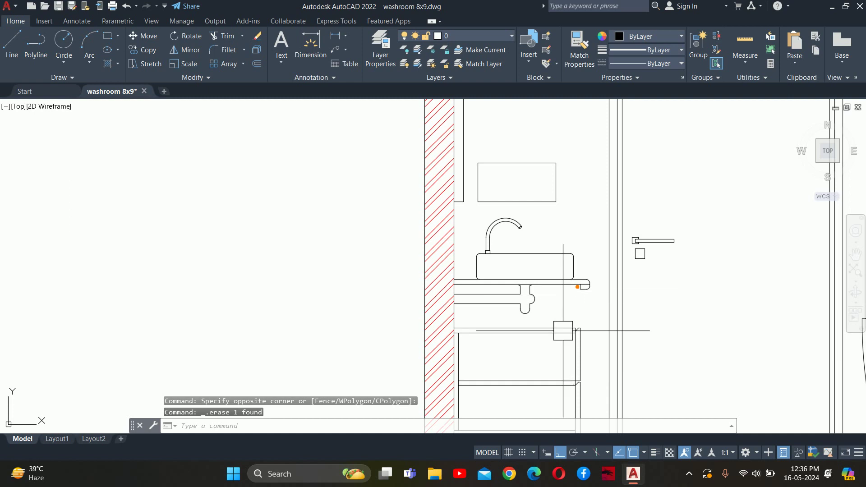
{"action": "scroll", "coordinate": [557, 278], "scroll_direction": "up", "scroll_amount": 2}
{"action": "middle_click_drag", "start_coordinate": [528, 303], "coordinate": [527, 247]}
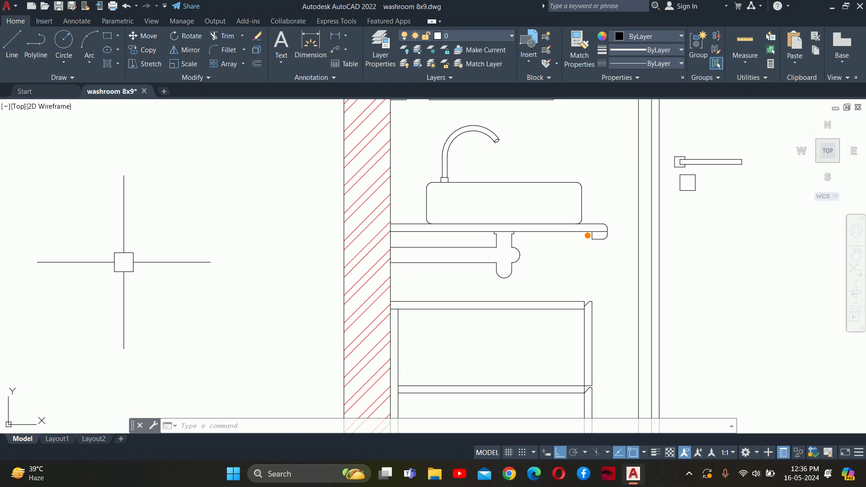
{"action": "scroll", "coordinate": [381, 300], "scroll_direction": "down", "scroll_amount": 3}
{"action": "scroll", "coordinate": [381, 300], "scroll_direction": "down", "scroll_amount": 2}
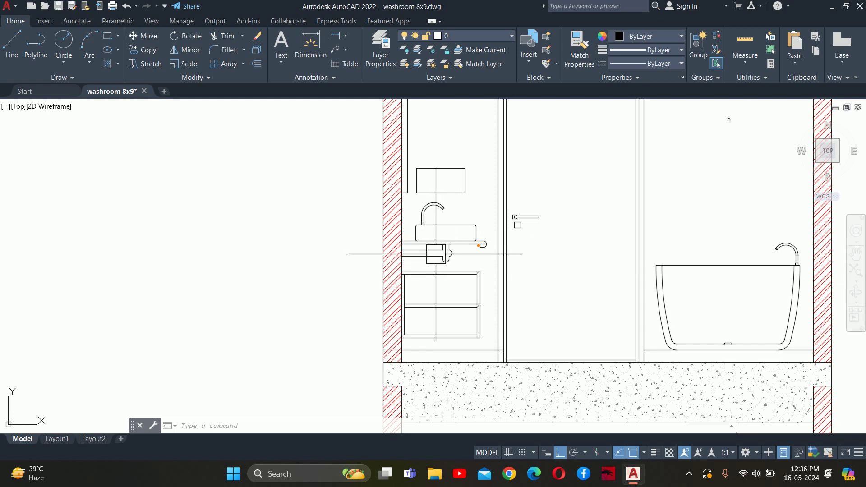
{"action": "right_click", "coordinate": [445, 270]}
{"action": "key", "text": "Escape"}
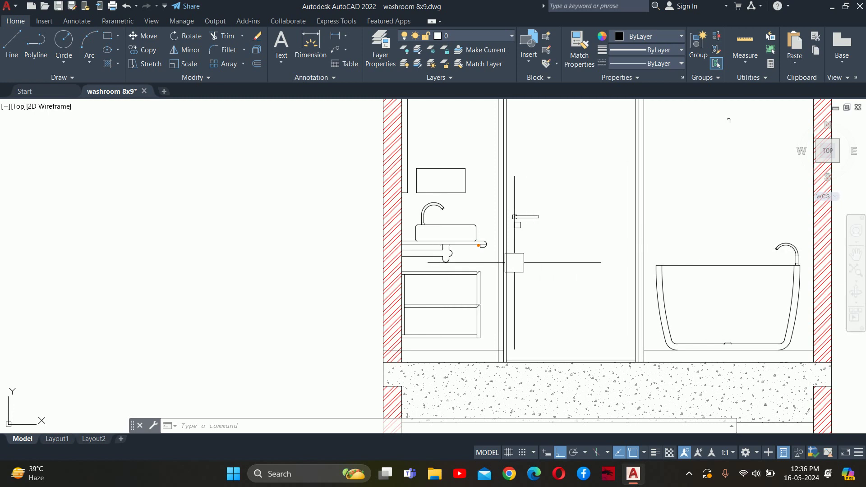
{"action": "scroll", "coordinate": [519, 246], "scroll_direction": "up", "scroll_amount": 2}
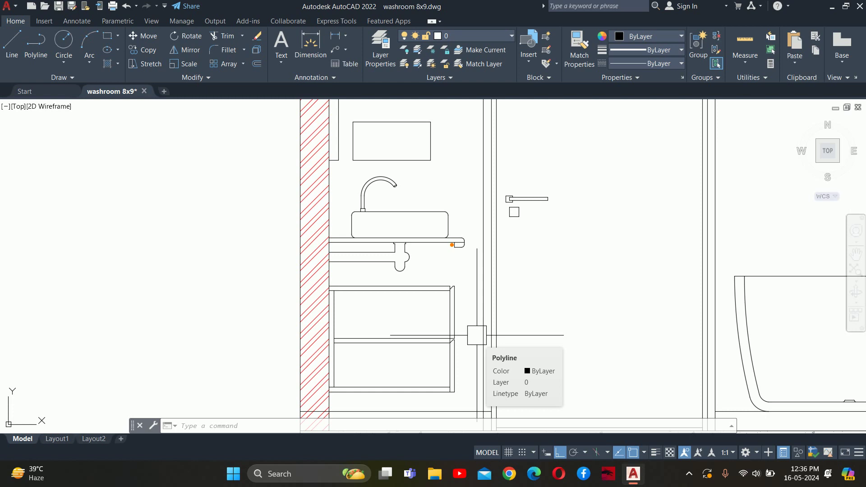
Erase the stray polyline beside the cabinet and zoom back to the vanity.
{"action": "left_click", "coordinate": [477, 335]}
{"action": "key", "text": "Delete"}
{"action": "key", "text": "Escape"}
{"action": "key", "text": "Escape"}
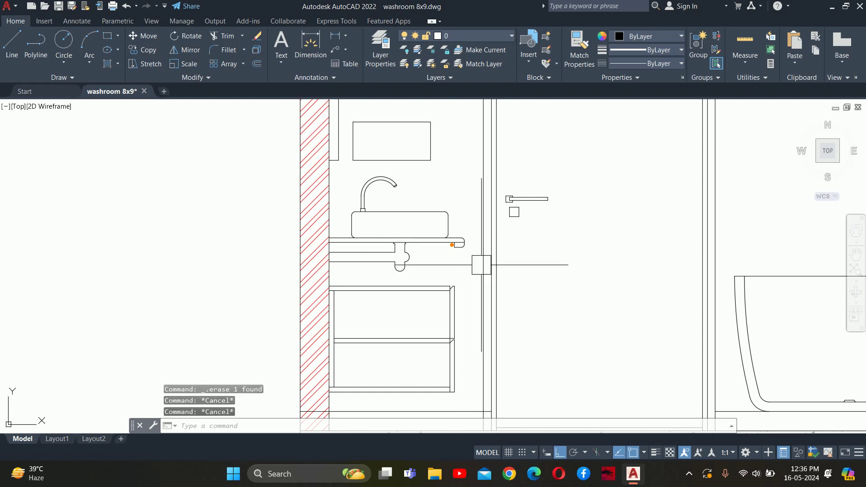
{"action": "scroll", "coordinate": [479, 266], "scroll_direction": "down", "scroll_amount": 3}
{"action": "scroll", "coordinate": [457, 292], "scroll_direction": "down", "scroll_amount": 2}
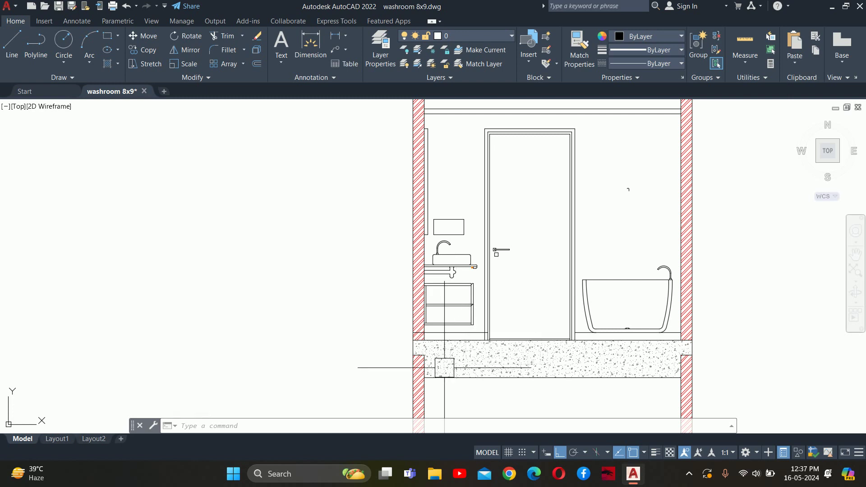
{"action": "scroll", "coordinate": [497, 245], "scroll_direction": "down", "scroll_amount": 5}
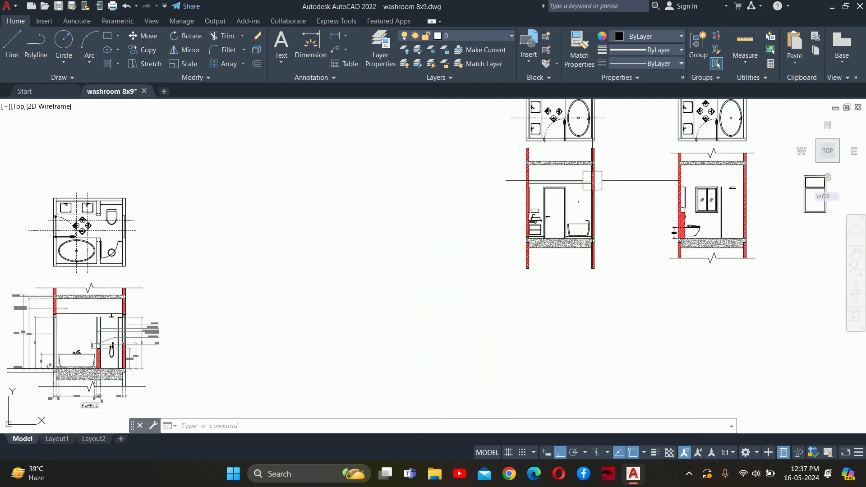
{"action": "scroll", "coordinate": [566, 244], "scroll_direction": "up", "scroll_amount": 3}
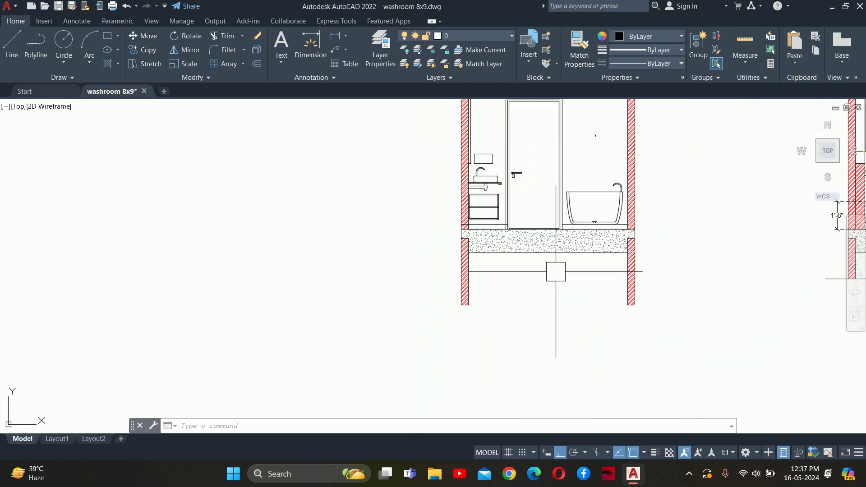
{"action": "scroll", "coordinate": [514, 285], "scroll_direction": "up", "scroll_amount": 3}
{"action": "key", "text": "Escape"}
{"action": "key", "text": "Escape"}
{"action": "key", "text": "Escape"}
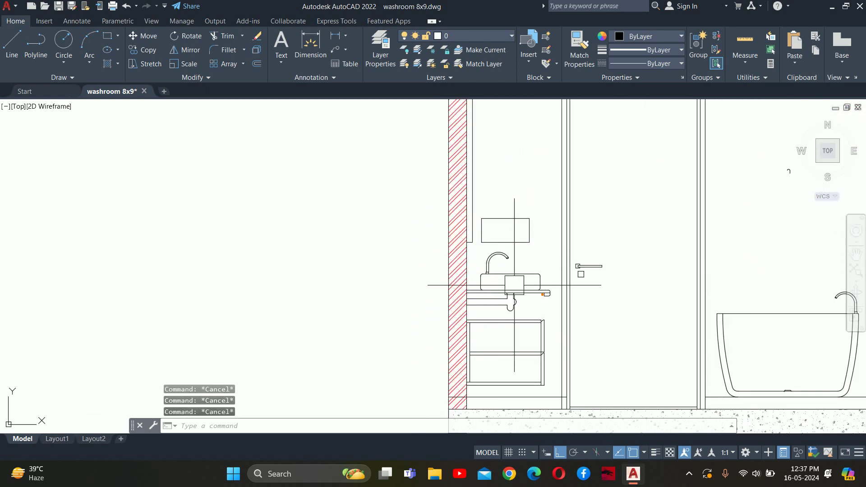
{"action": "scroll", "coordinate": [564, 286], "scroll_direction": "up", "scroll_amount": 2}
{"action": "scroll", "coordinate": [550, 285], "scroll_direction": "up", "scroll_amount": 4}
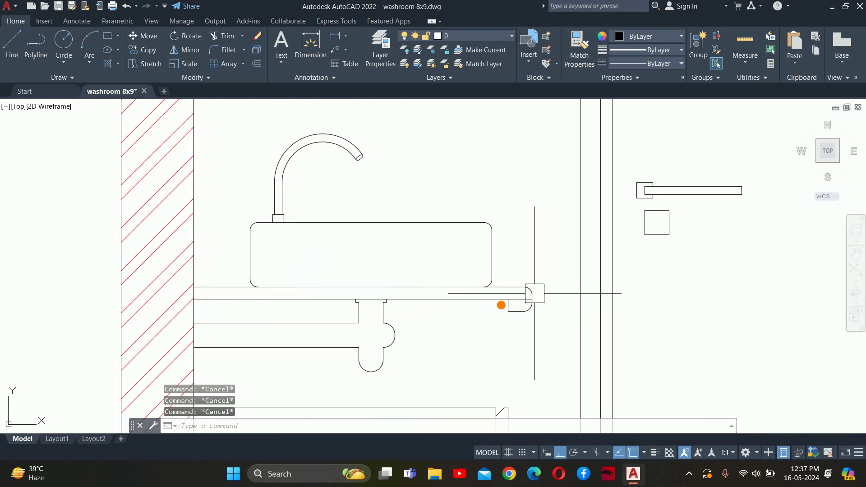
{"action": "scroll", "coordinate": [509, 276], "scroll_direction": "down", "scroll_amount": 3}
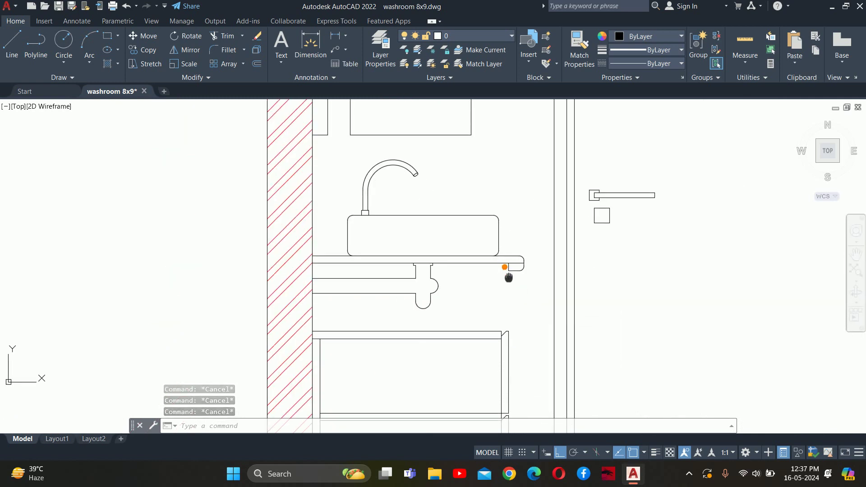
{"action": "middle_click_drag", "start_coordinate": [496, 406], "coordinate": [493, 251]}
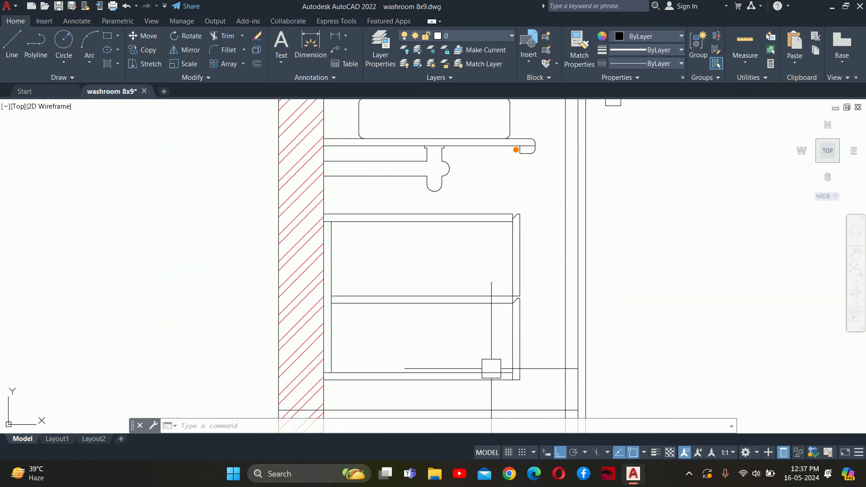
Start a hatch with the hatch colour set to orange 242,103,34.
{"action": "middle_click_drag", "start_coordinate": [478, 309], "coordinate": [489, 350]}
{"action": "type", "text": "h"}
{"action": "key", "text": "Return"}
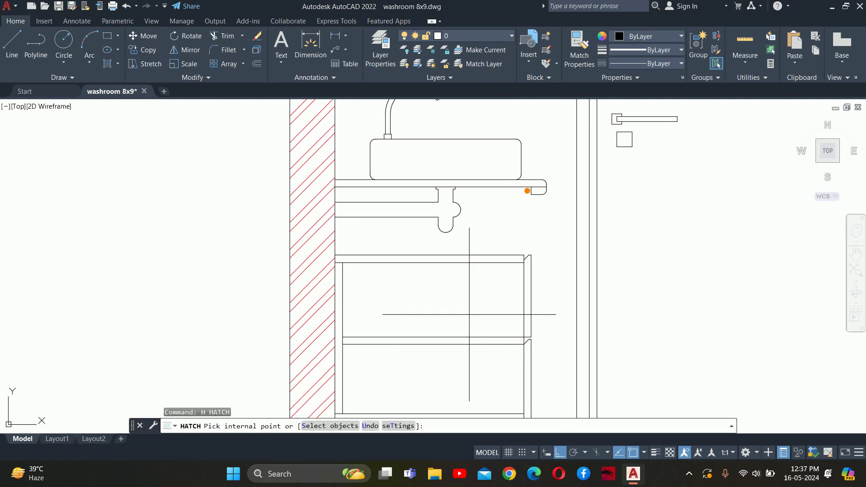
{"action": "left_click", "coordinate": [339, 51]}
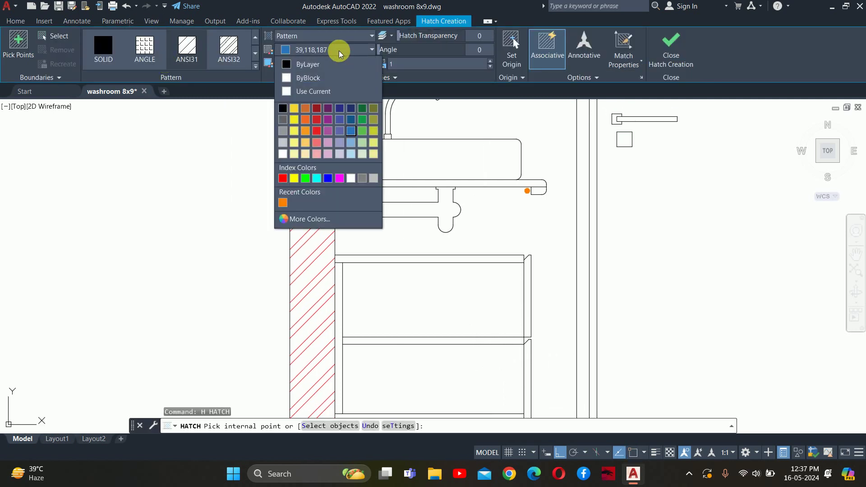
{"action": "left_click", "coordinate": [305, 125]}
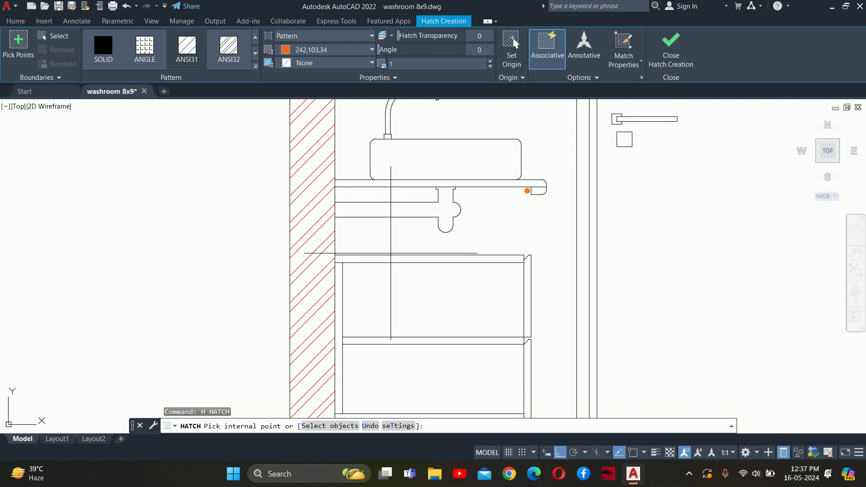
Hatch the cabinet's top, left, bottom, lower-right and upper-right panels.
{"action": "left_click", "coordinate": [449, 262]}
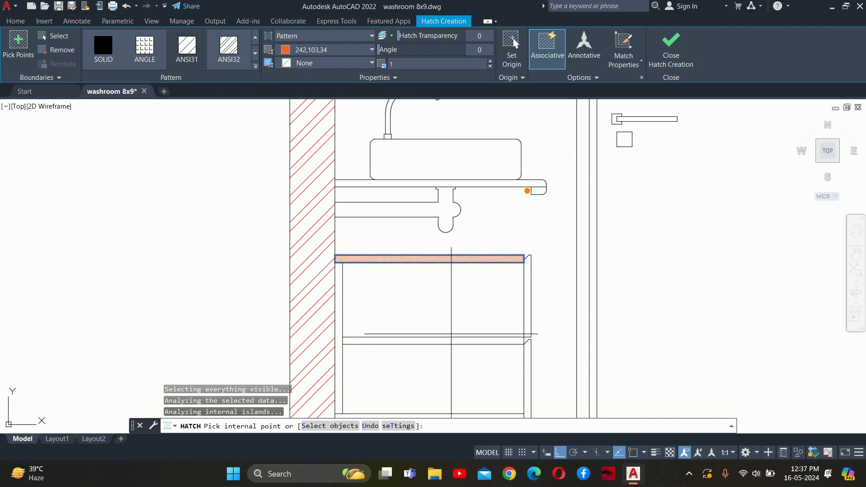
{"action": "middle_click_drag", "start_coordinate": [319, 326], "coordinate": [355, 227]}
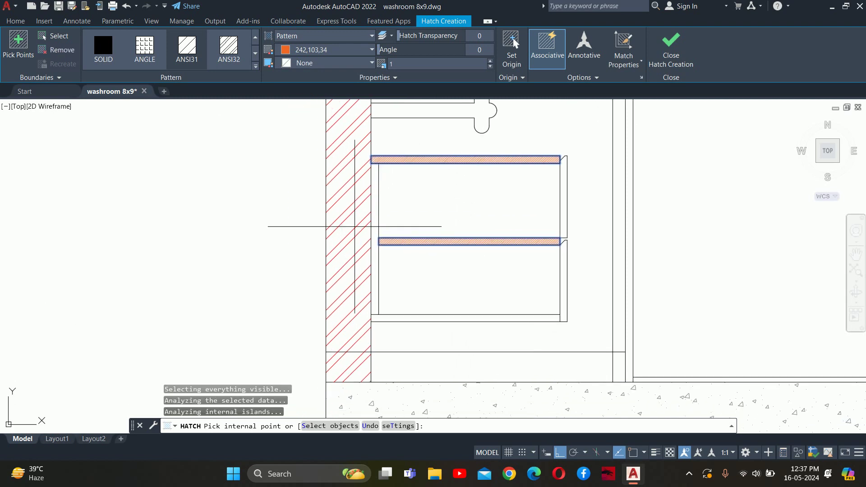
{"action": "left_click", "coordinate": [371, 232]}
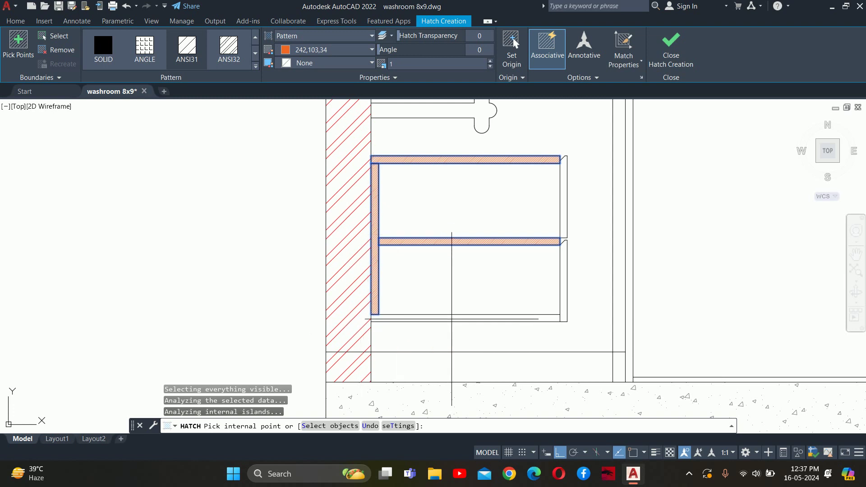
{"action": "left_click", "coordinate": [451, 320]}
{"action": "left_click", "coordinate": [564, 278]}
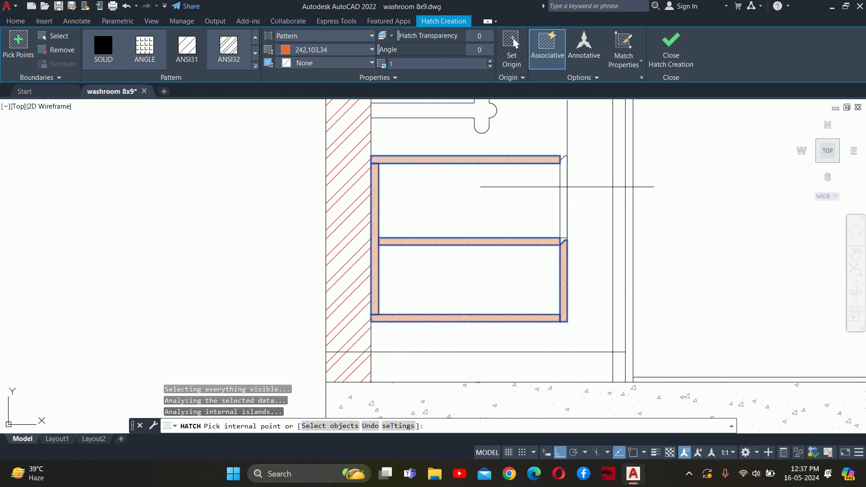
{"action": "left_click", "coordinate": [564, 186]}
{"action": "scroll", "coordinate": [491, 366], "scroll_direction": "down", "scroll_amount": 2}
{"action": "key", "text": "Escape"}
{"action": "key", "text": "Escape"}
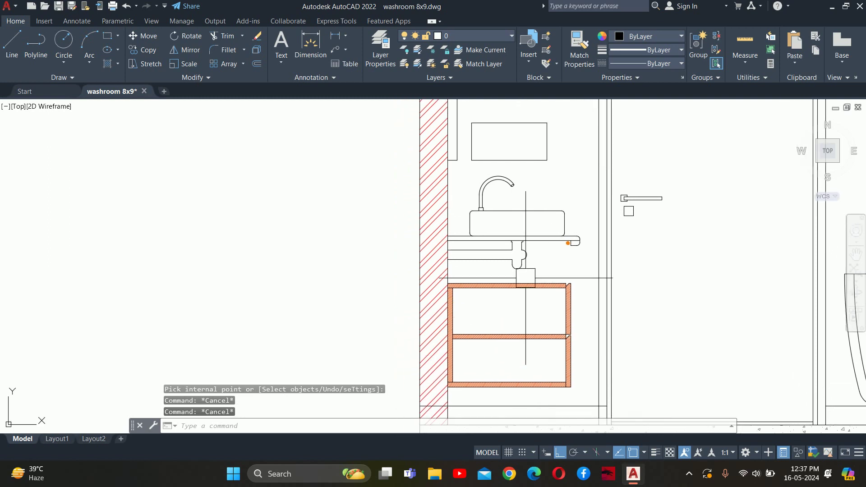
{"action": "scroll", "coordinate": [445, 163], "scroll_direction": "up", "scroll_amount": 4}
{"action": "type", "text": "h"}
{"action": "key", "text": "Return"}
Hatch the countertop strip under the sink, changing its colour from index 8 to Blue.
{"action": "left_click", "coordinate": [321, 53]}
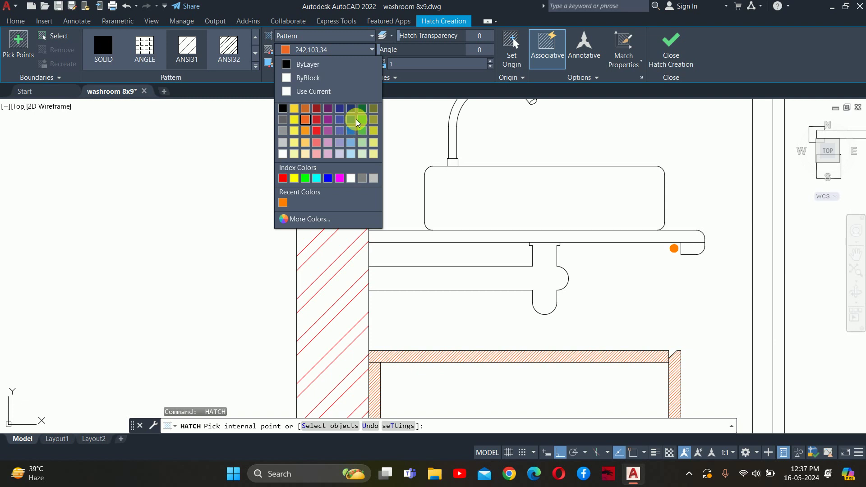
{"action": "left_click", "coordinate": [364, 179]}
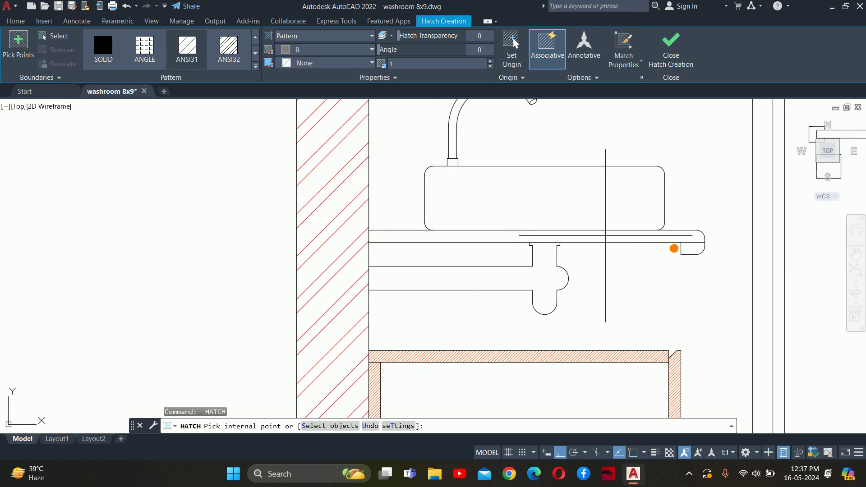
{"action": "left_click", "coordinate": [609, 237]}
{"action": "scroll", "coordinate": [682, 235], "scroll_direction": "up", "scroll_amount": 2}
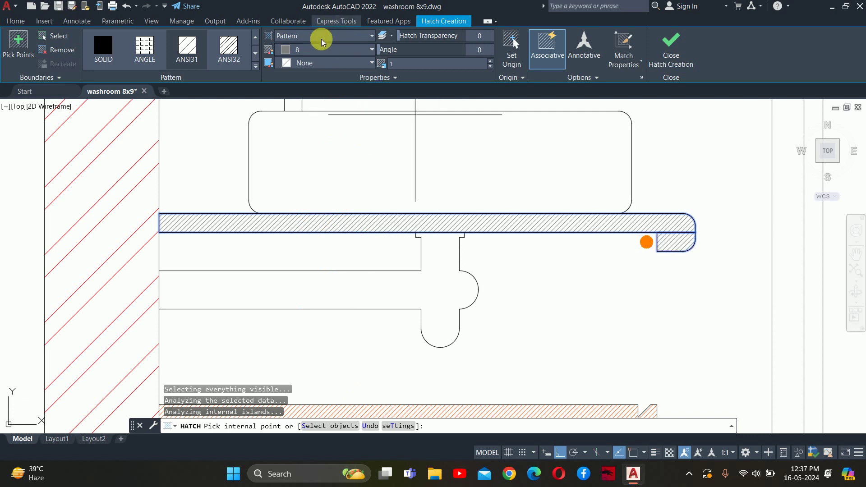
{"action": "left_click", "coordinate": [316, 50]}
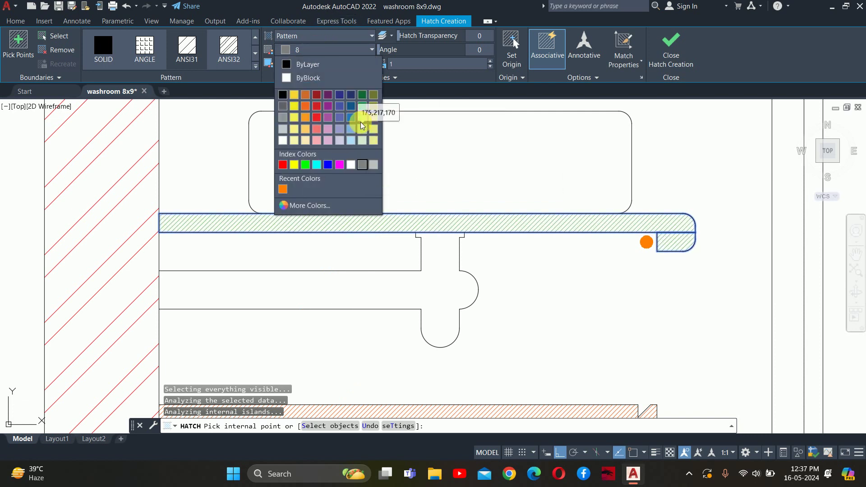
{"action": "left_click", "coordinate": [328, 165]}
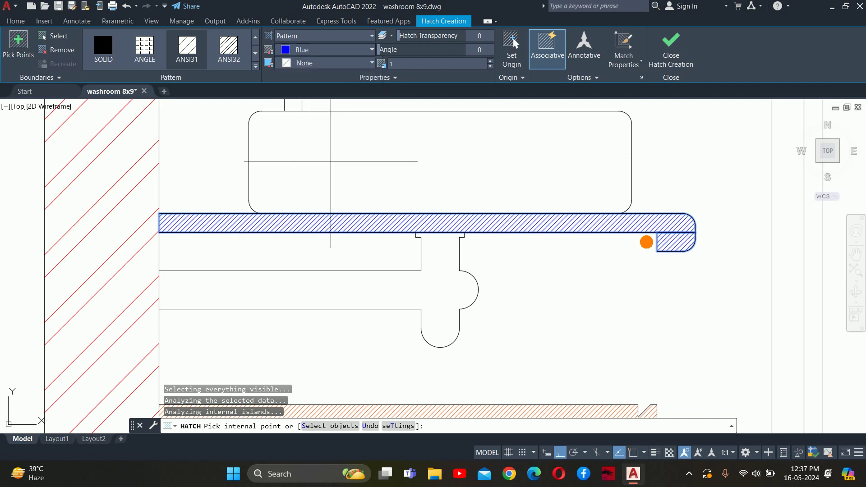
{"action": "key", "text": "Escape"}
{"action": "key", "text": "Escape"}
{"action": "scroll", "coordinate": [556, 207], "scroll_direction": "down", "scroll_amount": 3}
Set the orange cabinet hatch scale to 2.
{"action": "middle_click_drag", "start_coordinate": [609, 193], "coordinate": [557, 242]}
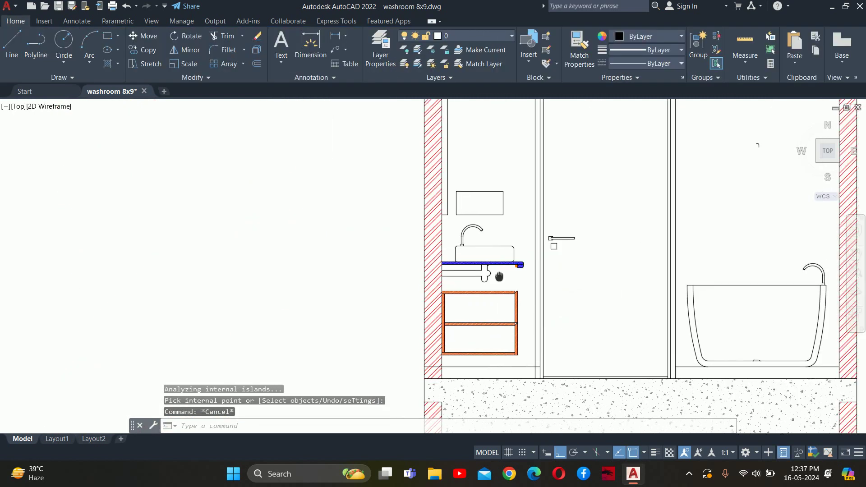
{"action": "scroll", "coordinate": [591, 232], "scroll_direction": "up", "scroll_amount": 1}
{"action": "scroll", "coordinate": [488, 272], "scroll_direction": "up", "scroll_amount": 1}
{"action": "scroll", "coordinate": [522, 299], "scroll_direction": "up", "scroll_amount": 3}
{"action": "scroll", "coordinate": [524, 294], "scroll_direction": "up", "scroll_amount": 2}
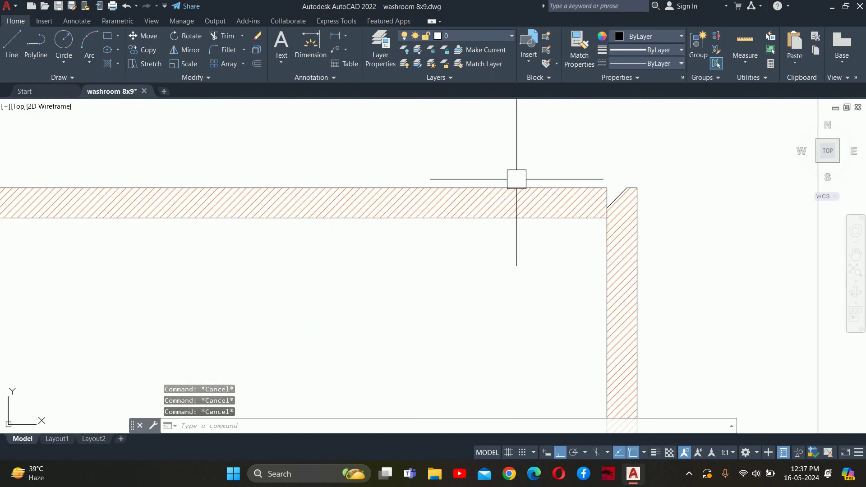
{"action": "scroll", "coordinate": [516, 178], "scroll_direction": "up", "scroll_amount": 1}
{"action": "left_click", "coordinate": [519, 210]}
{"action": "left_click", "coordinate": [415, 69]}
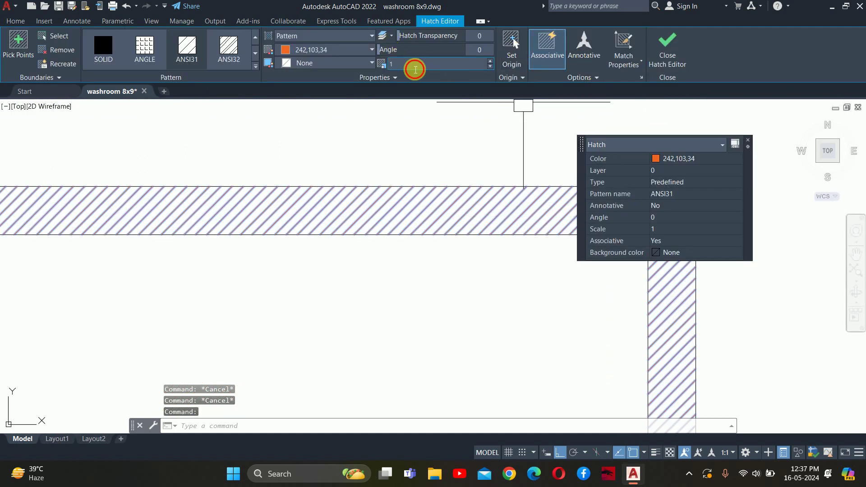
{"action": "type", "text": "2"}
{"action": "key", "text": "Return"}
{"action": "key", "text": "Escape"}
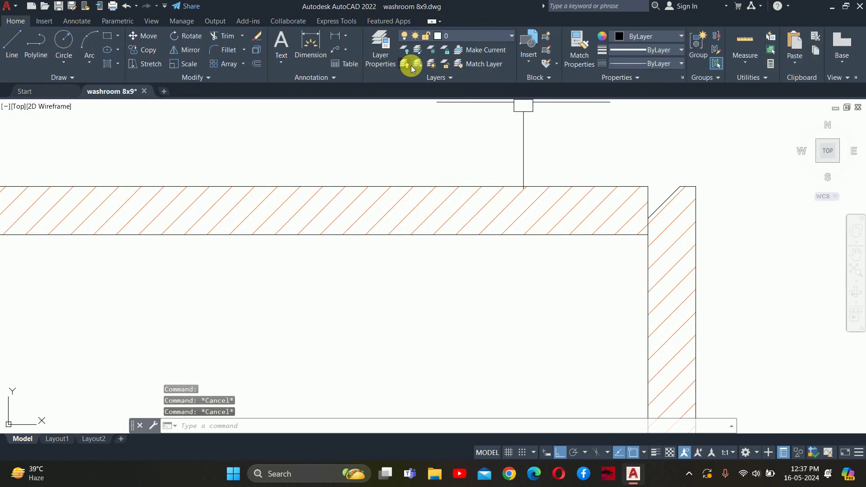
{"action": "scroll", "coordinate": [450, 271], "scroll_direction": "down", "scroll_amount": 3}
Set the blue countertop hatch scale to 2.5 and zoom out over the washroom.
{"action": "middle_click_drag", "start_coordinate": [449, 265], "coordinate": [450, 271]}
{"action": "scroll", "coordinate": [469, 240], "scroll_direction": "up", "scroll_amount": 3}
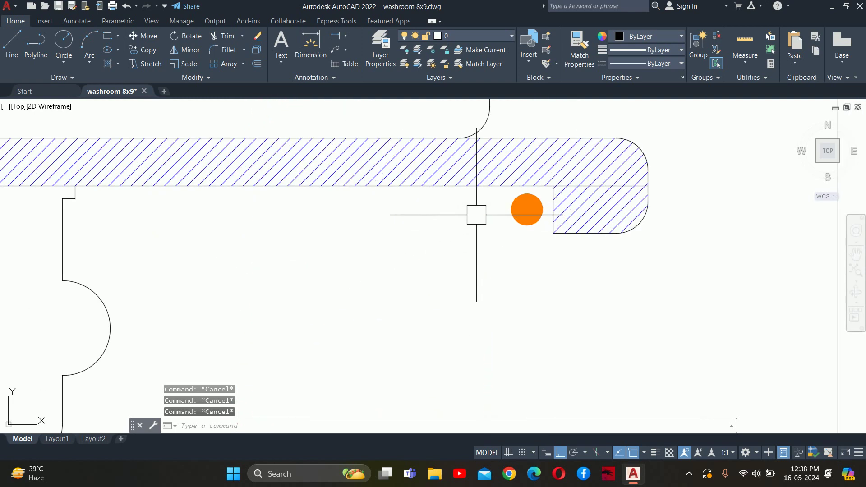
{"action": "left_click", "coordinate": [444, 169]}
{"action": "left_click", "coordinate": [582, 133]}
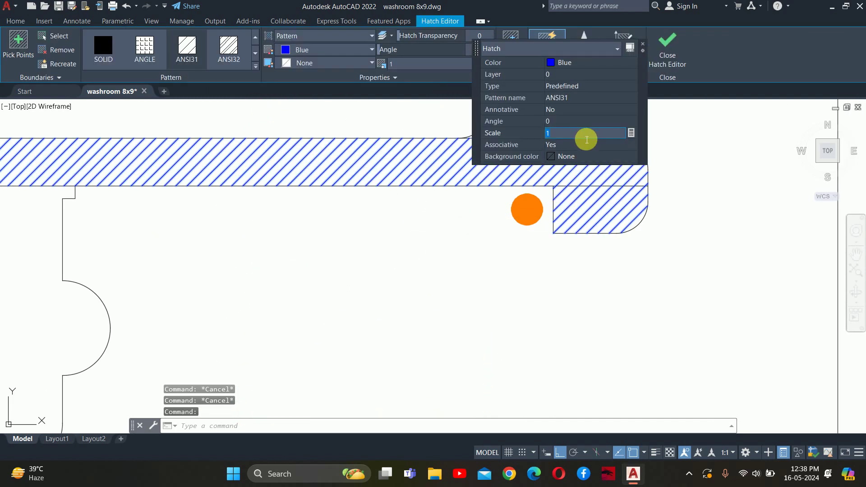
{"action": "key", "text": "Return"}
{"action": "key", "text": "Escape"}
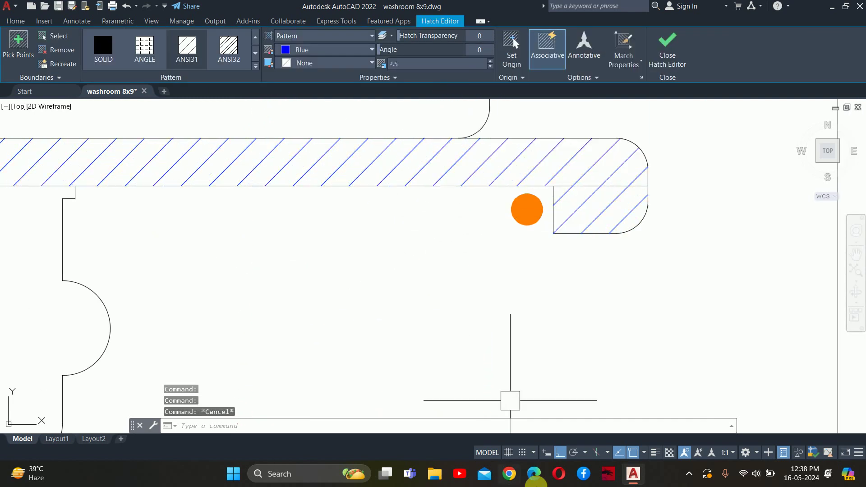
{"action": "scroll", "coordinate": [582, 337], "scroll_direction": "down", "scroll_amount": 5}
{"action": "scroll", "coordinate": [581, 337], "scroll_direction": "down", "scroll_amount": 2}
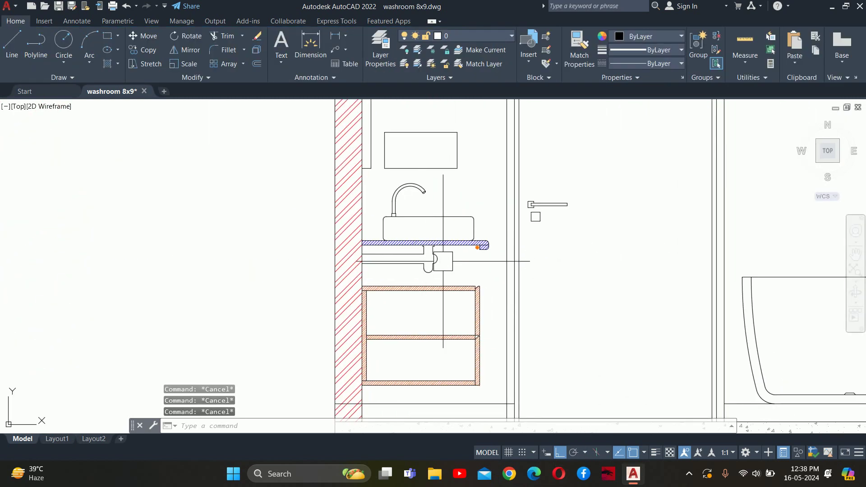
{"action": "scroll", "coordinate": [436, 268], "scroll_direction": "down", "scroll_amount": 2}
{"action": "mouse_move", "coordinate": [433, 265]}
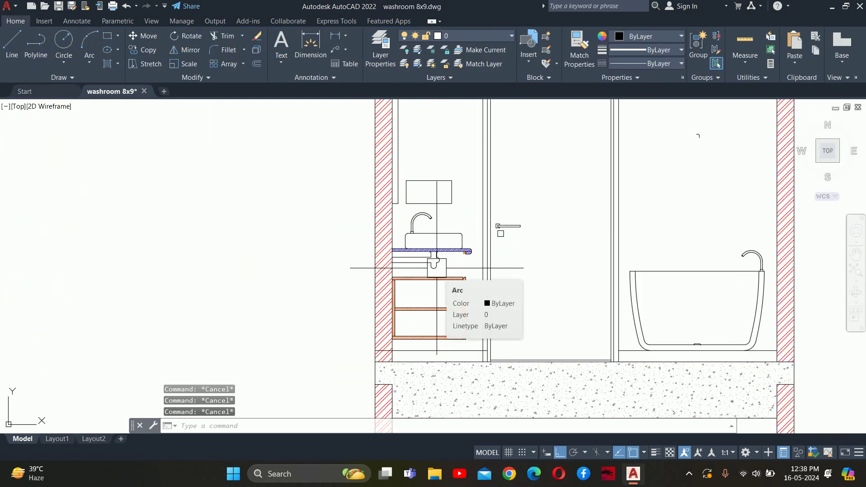
{"action": "scroll", "coordinate": [437, 268], "scroll_direction": "down", "scroll_amount": 4}
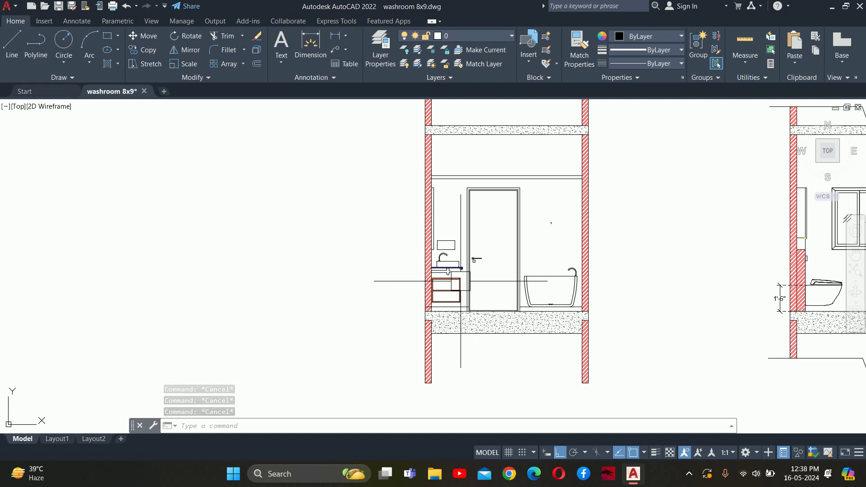
Hatch the strip under the bathtub.
{"action": "middle_click_drag", "start_coordinate": [461, 281], "coordinate": [470, 304]}
{"action": "type", "text": "h"}
{"action": "key", "text": "Return"}
{"action": "scroll", "coordinate": [550, 318], "scroll_direction": "up", "scroll_amount": 4}
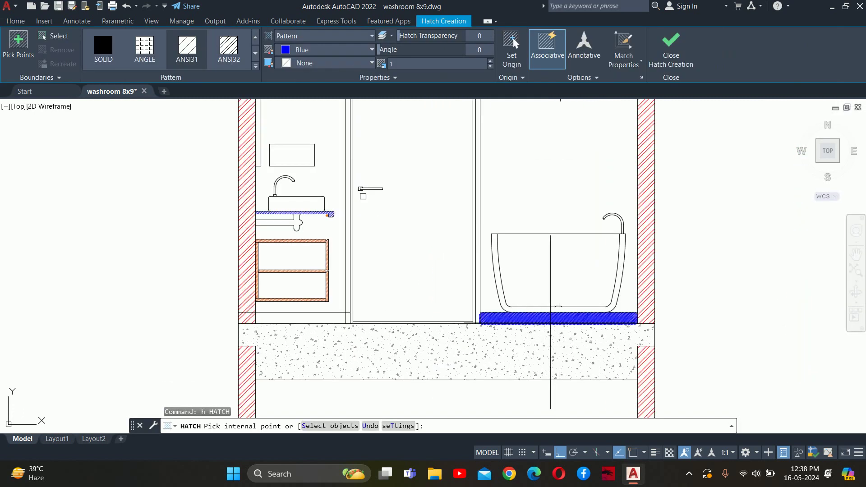
{"action": "left_click", "coordinate": [551, 318]}
{"action": "key", "text": "Escape"}
Match the bathtub base hatch to the floor slab's speckled concrete pattern.
{"action": "type", "text": "ma"}
{"action": "key", "text": "Return"}
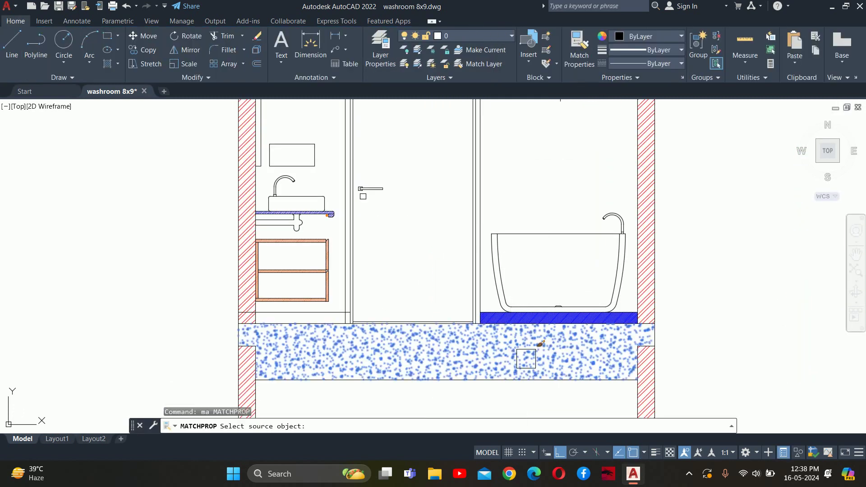
{"action": "left_click", "coordinate": [525, 359]}
{"action": "scroll", "coordinate": [510, 315], "scroll_direction": "up", "scroll_amount": 6}
{"action": "left_click", "coordinate": [506, 329]}
{"action": "key", "text": "Escape"}
{"action": "key", "text": "Escape"}
{"action": "scroll", "coordinate": [507, 337], "scroll_direction": "down", "scroll_amount": 6}
{"action": "scroll", "coordinate": [655, 361], "scroll_direction": "up", "scroll_amount": 1}
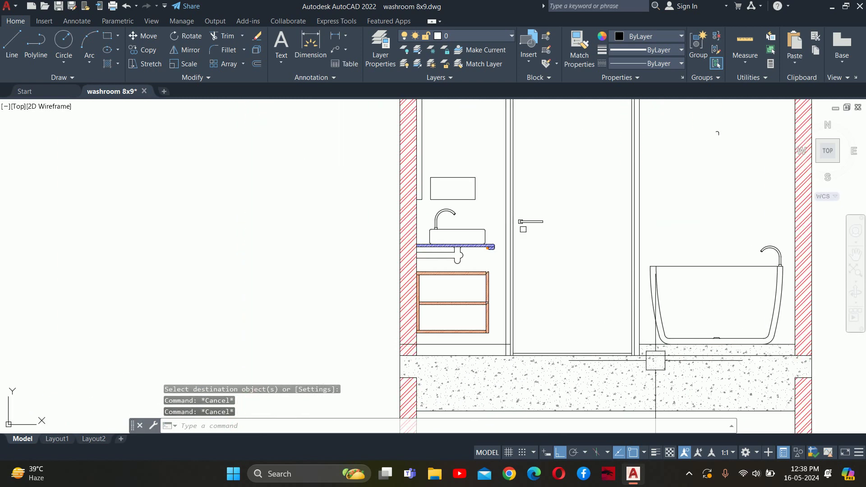
{"action": "scroll", "coordinate": [615, 343], "scroll_direction": "down", "scroll_amount": 2}
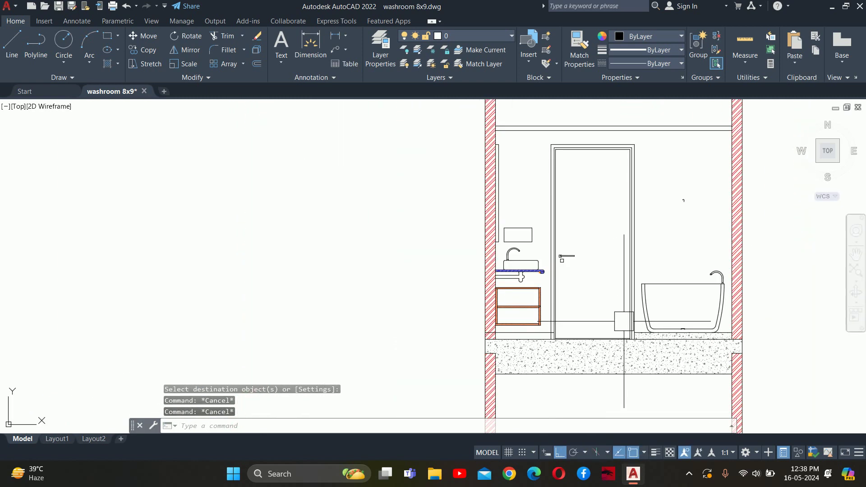
{"action": "middle_click_drag", "start_coordinate": [652, 198], "coordinate": [592, 334]}
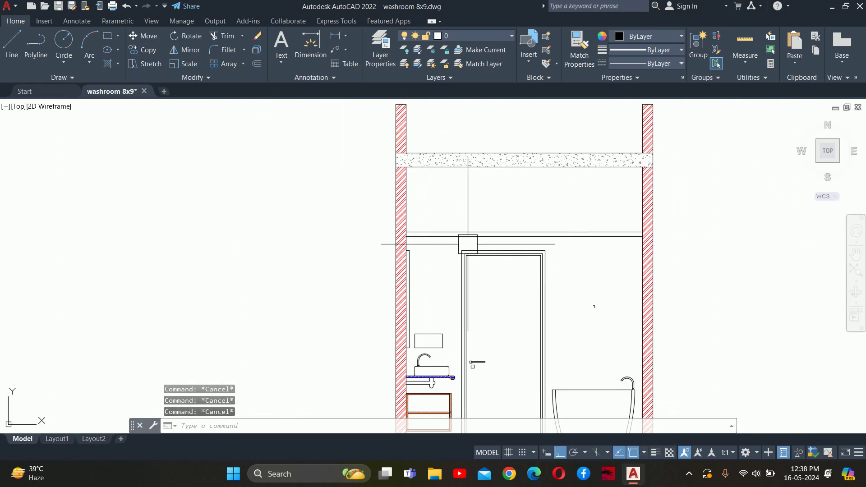
{"action": "scroll", "coordinate": [642, 323], "scroll_direction": "down", "scroll_amount": 5}
{"action": "scroll", "coordinate": [619, 364], "scroll_direction": "up", "scroll_amount": 2}
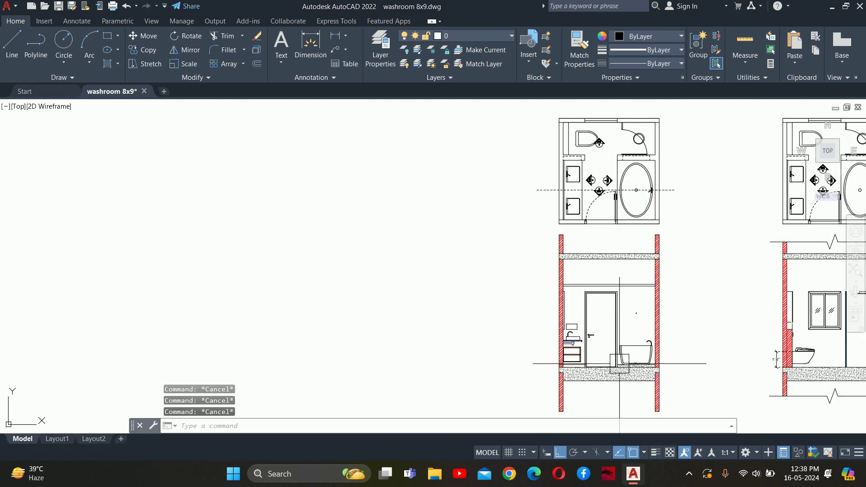
{"action": "scroll", "coordinate": [652, 324], "scroll_direction": "up", "scroll_amount": 2}
{"action": "scroll", "coordinate": [648, 324], "scroll_direction": "up", "scroll_amount": 2}
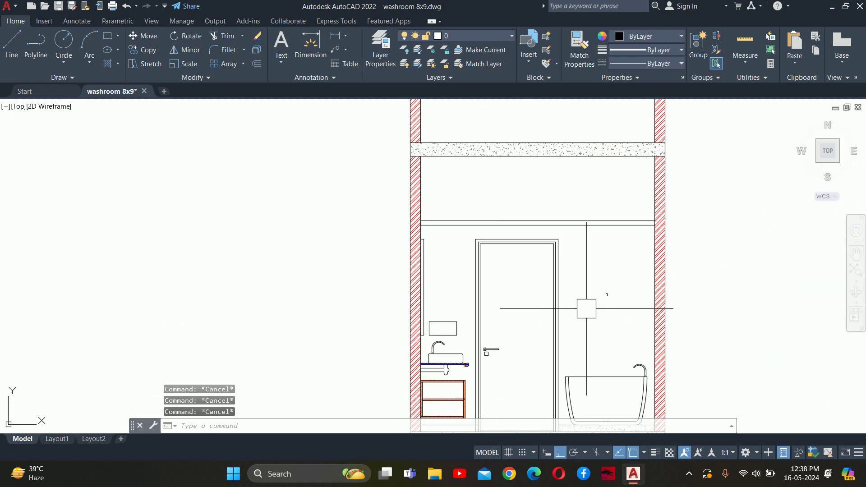
{"action": "scroll", "coordinate": [518, 316], "scroll_direction": "down", "scroll_amount": 2}
{"action": "mouse_move", "coordinate": [478, 293]}
{"action": "middle_mouse_down"}
{"action": "mouse_move", "coordinate": [519, 262]}
{"action": "mouse_move", "coordinate": [525, 244]}
{"action": "middle_mouse_up"}
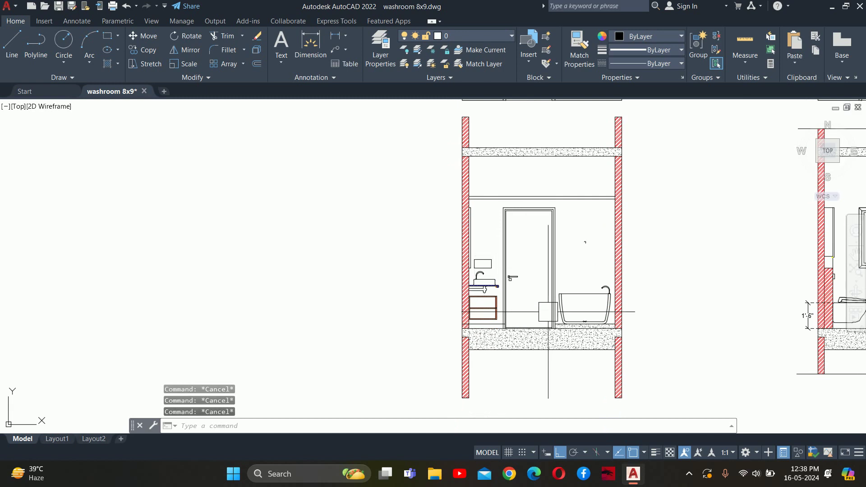
Start a leader beside the wall, cancel it, and pan back to the stone finish label.
{"action": "type", "text": "le"}
{"action": "key", "text": "Return"}
{"action": "scroll", "coordinate": [472, 174], "scroll_direction": "up", "scroll_amount": 2}
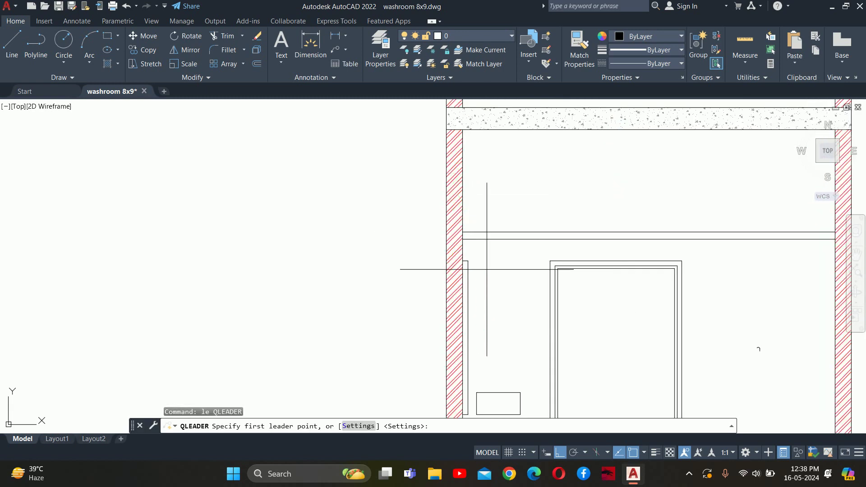
{"action": "left_click", "coordinate": [515, 252]}
{"action": "scroll", "coordinate": [348, 289], "scroll_direction": "down", "scroll_amount": 3}
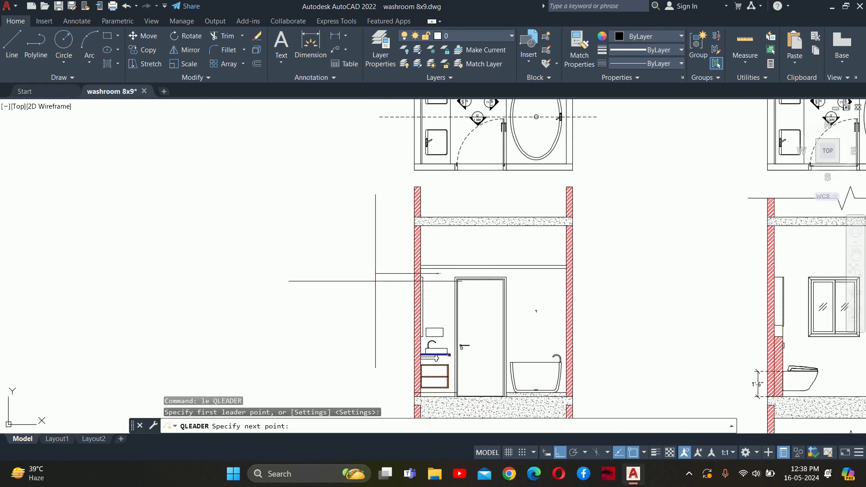
{"action": "middle_click_drag", "start_coordinate": [339, 285], "coordinate": [413, 272]}
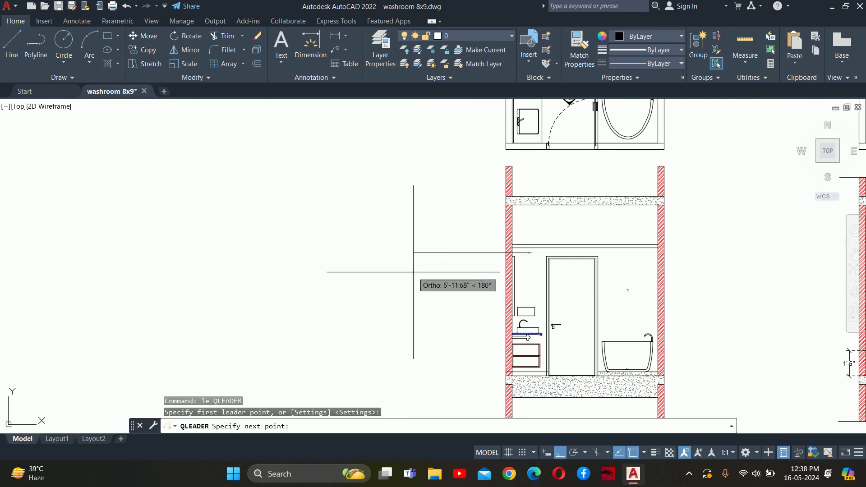
{"action": "key", "text": "Escape"}
{"action": "key", "text": "Escape"}
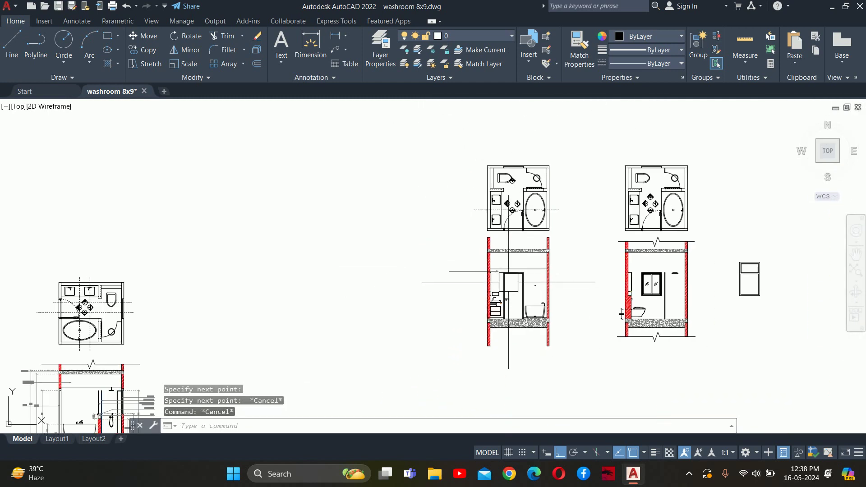
{"action": "scroll", "coordinate": [316, 235], "scroll_direction": "down", "scroll_amount": 4}
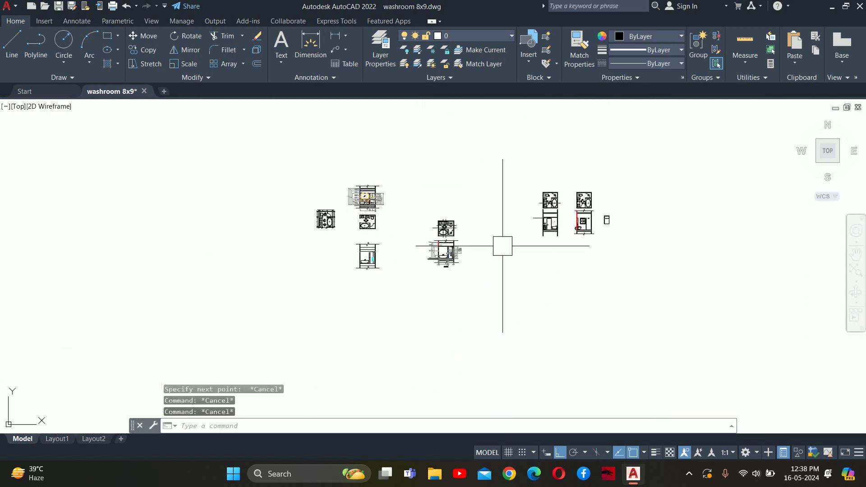
{"action": "scroll", "coordinate": [330, 225], "scroll_direction": "up", "scroll_amount": 4}
{"action": "scroll", "coordinate": [329, 224], "scroll_direction": "up", "scroll_amount": 4}
{"action": "scroll", "coordinate": [329, 225], "scroll_direction": "up", "scroll_amount": 3}
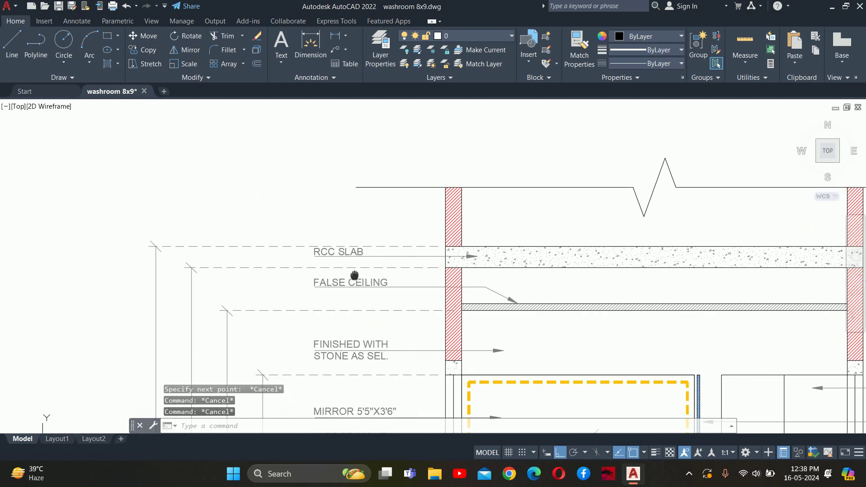
{"action": "middle_click_drag", "start_coordinate": [330, 224], "coordinate": [343, 171]}
Copy the FINISHED WITH STONE AS SEL. label beside the new elevation's left wall.
{"action": "type", "text": "co"}
{"action": "key", "text": "Return"}
{"action": "left_click", "coordinate": [300, 265]}
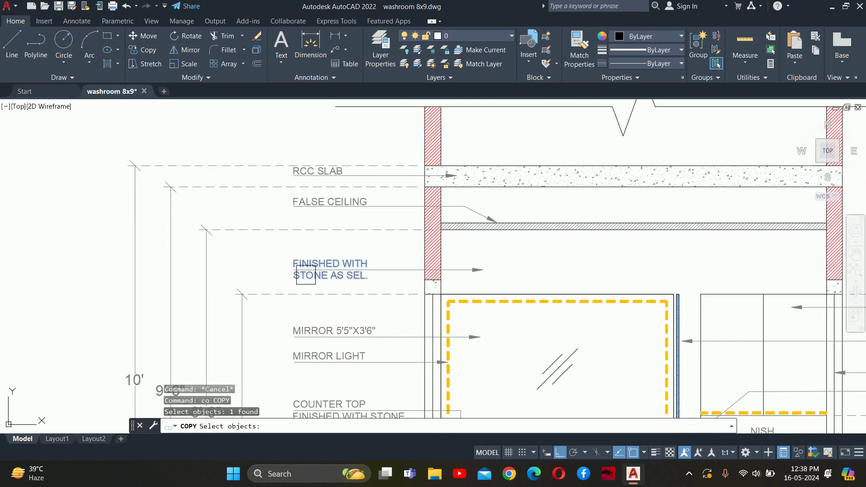
{"action": "key", "text": "Return"}
{"action": "scroll", "coordinate": [304, 266], "scroll_direction": "up", "scroll_amount": 5}
{"action": "left_click", "coordinate": [255, 257]}
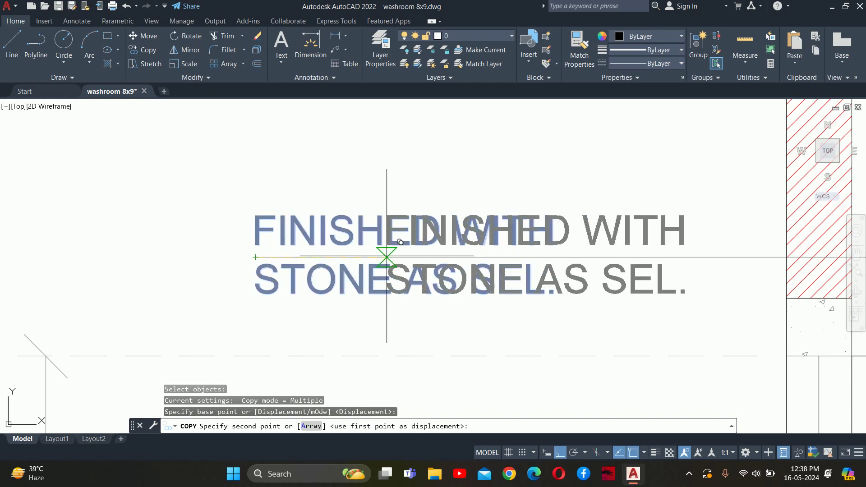
{"action": "scroll", "coordinate": [387, 253], "scroll_direction": "down", "scroll_amount": 5}
{"action": "scroll", "coordinate": [559, 248], "scroll_direction": "down", "scroll_amount": 3}
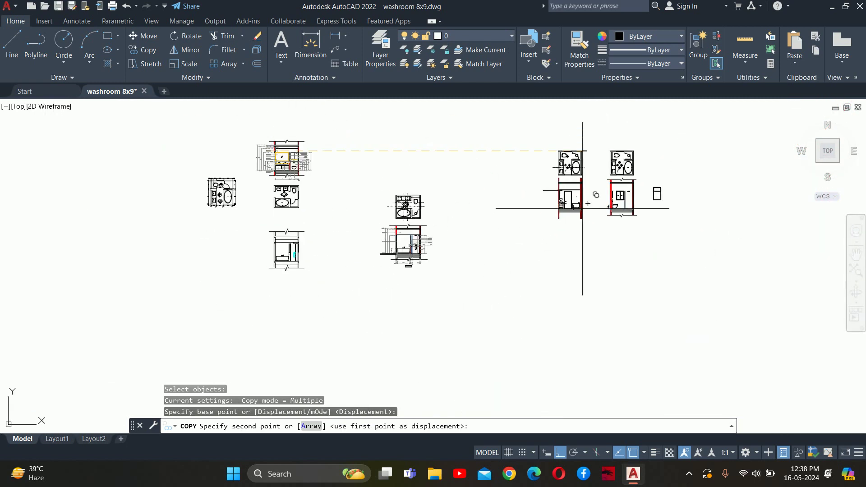
{"action": "scroll", "coordinate": [582, 135], "scroll_direction": "up", "scroll_amount": 5}
{"action": "left_click", "coordinate": [614, 154]}
{"action": "key", "text": "Escape"}
Stretch the copied label and its arrow about 3' to the right.
{"action": "scroll", "coordinate": [587, 158], "scroll_direction": "up", "scroll_amount": 5}
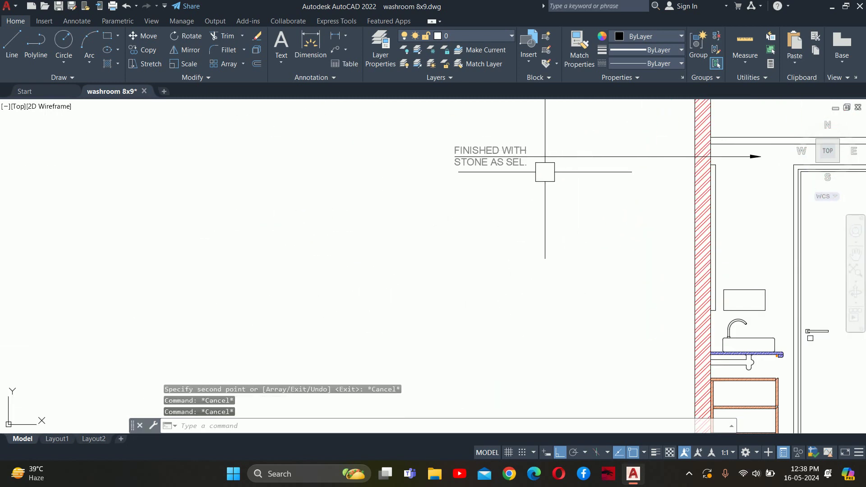
{"action": "type", "text": "s"}
{"action": "left_click_drag", "start_coordinate": [532, 181], "coordinate": [505, 144]}
{"action": "key", "text": "Return"}
{"action": "left_click", "coordinate": [488, 244]}
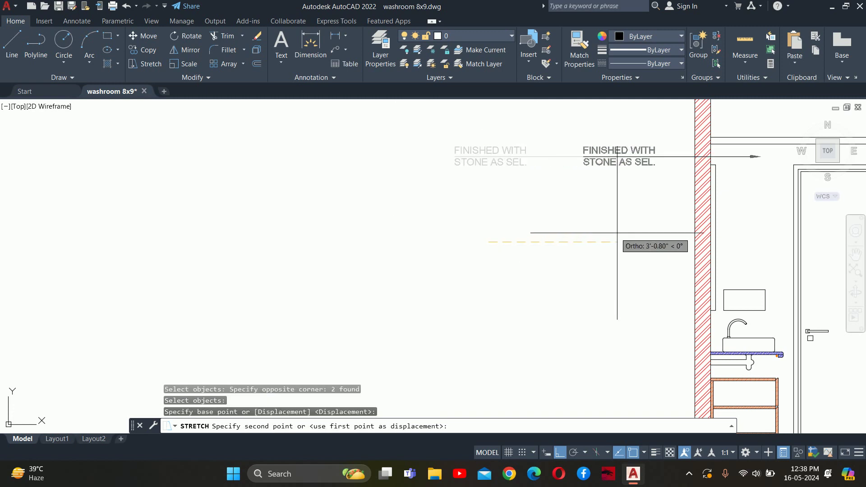
{"action": "left_click", "coordinate": [636, 246]}
{"action": "key", "text": "Escape"}
{"action": "key", "text": "Escape"}
{"action": "middle_click_drag", "start_coordinate": [706, 165], "coordinate": [644, 151]}
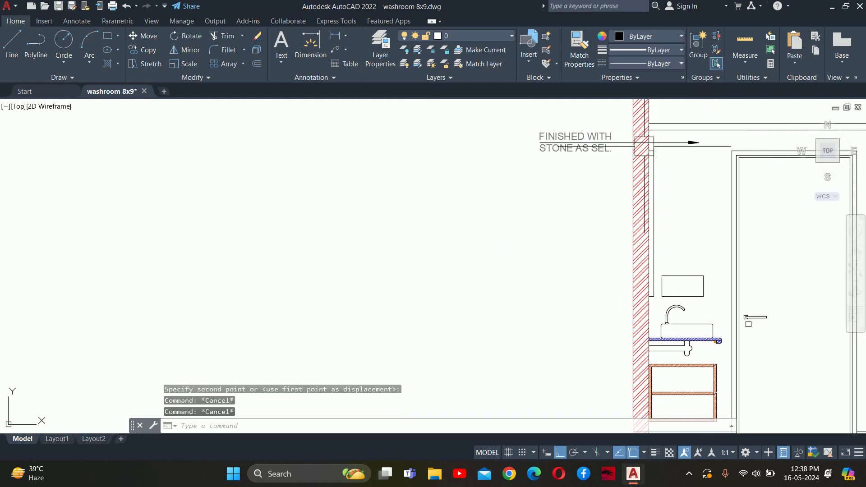
{"action": "key", "text": "Escape"}
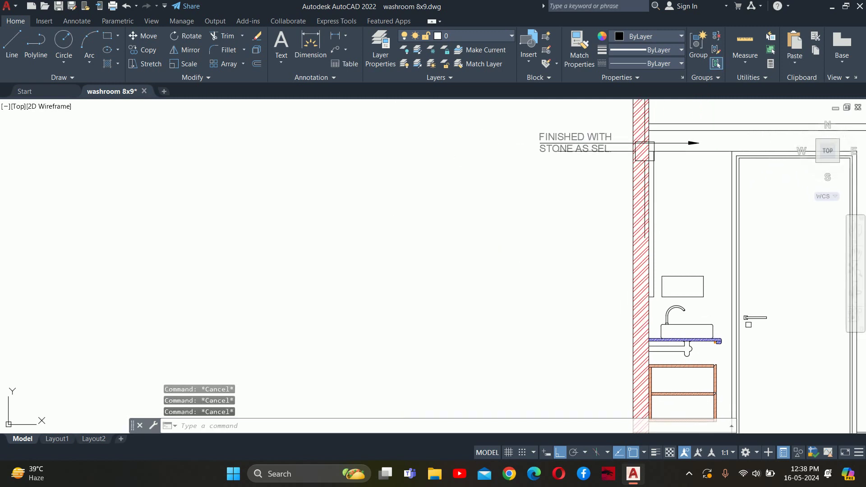
Start a move and another leader, cancelling both without changing the label.
{"action": "type", "text": "m"}
{"action": "key", "text": "Return"}
{"action": "key", "text": "Escape"}
{"action": "key", "text": "Escape"}
{"action": "scroll", "coordinate": [657, 193], "scroll_direction": "up", "scroll_amount": 1}
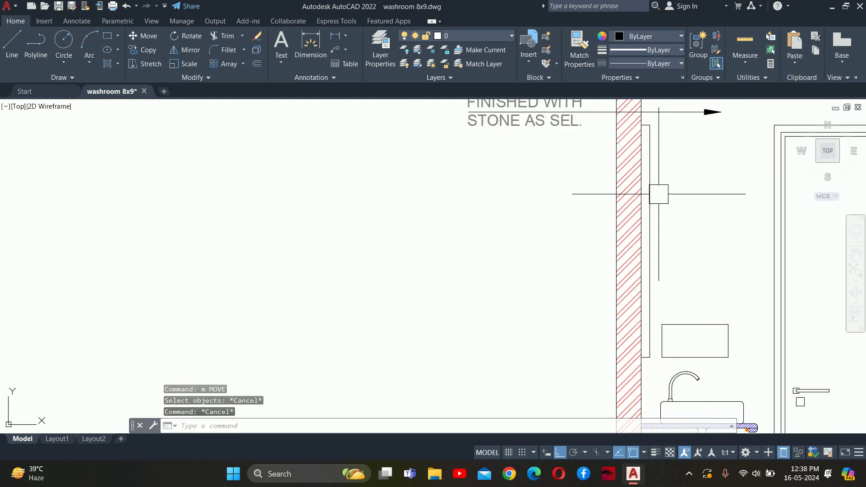
{"action": "scroll", "coordinate": [621, 231], "scroll_direction": "up", "scroll_amount": 1}
{"action": "type", "text": "e"}
{"action": "key", "text": "Return"}
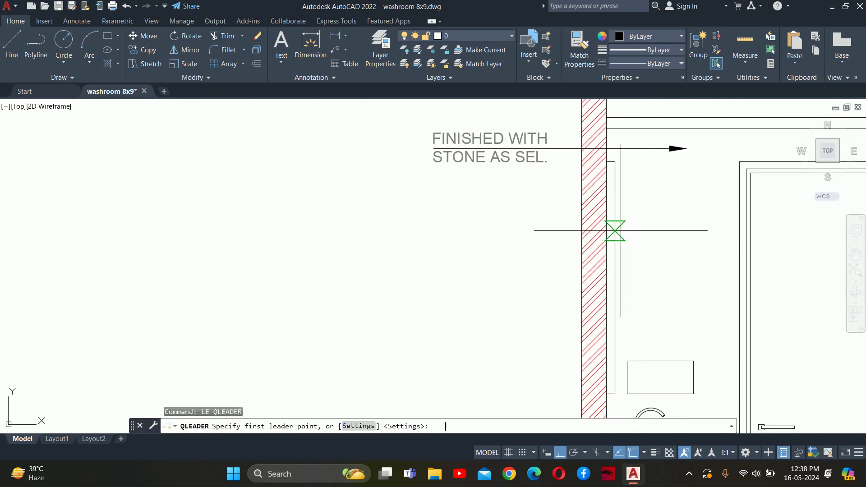
{"action": "key", "text": "Escape"}
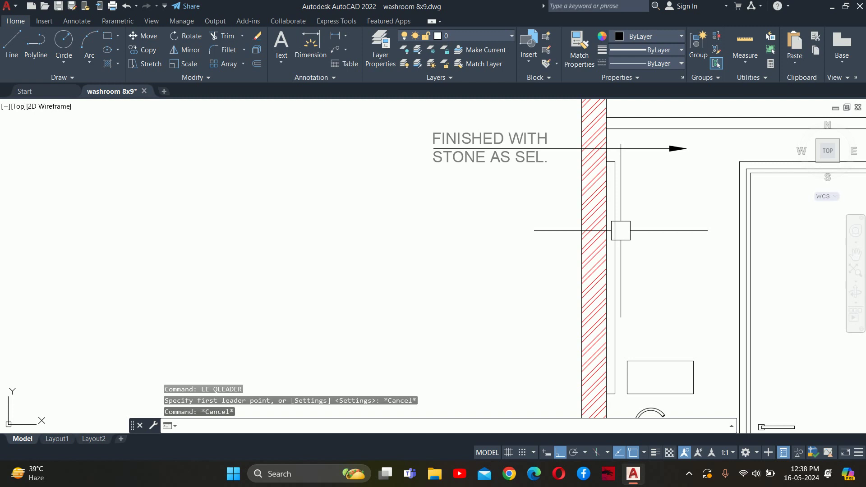
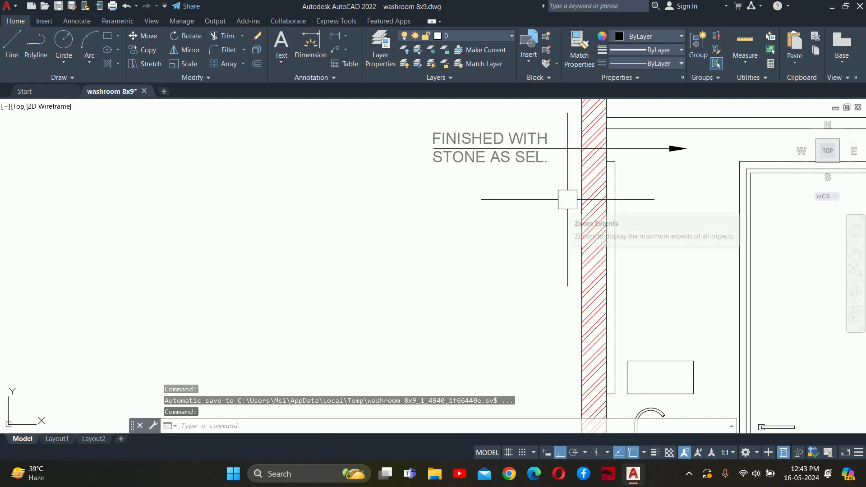
Add a text-less leader (LE) from the box beside the wall, running out to the left.
{"action": "scroll", "coordinate": [566, 199], "scroll_direction": "down", "scroll_amount": 5}
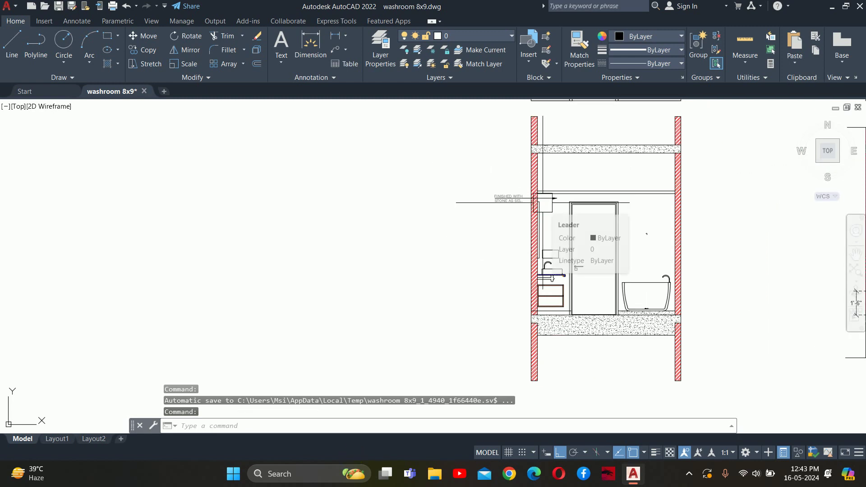
{"action": "scroll", "coordinate": [586, 230], "scroll_direction": "up", "scroll_amount": 4}
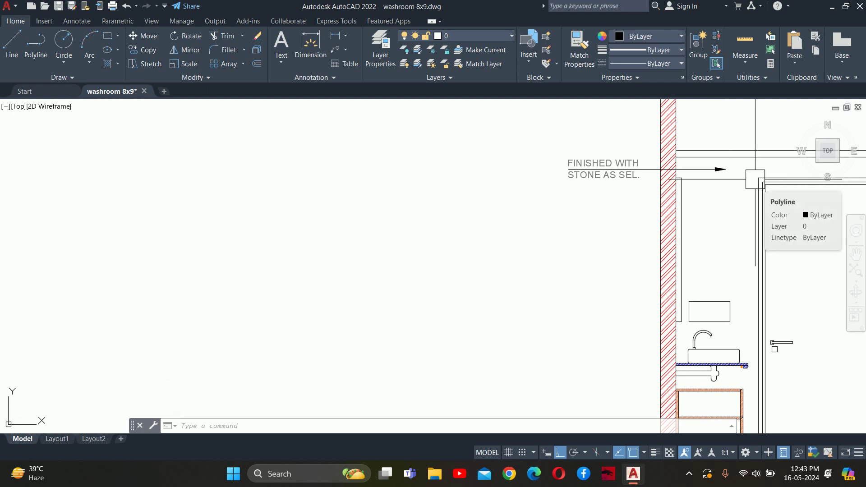
{"action": "middle_click_drag", "start_coordinate": [767, 190], "coordinate": [717, 168]}
{"action": "scroll", "coordinate": [668, 289], "scroll_direction": "up", "scroll_amount": 4}
{"action": "type", "text": "l"}
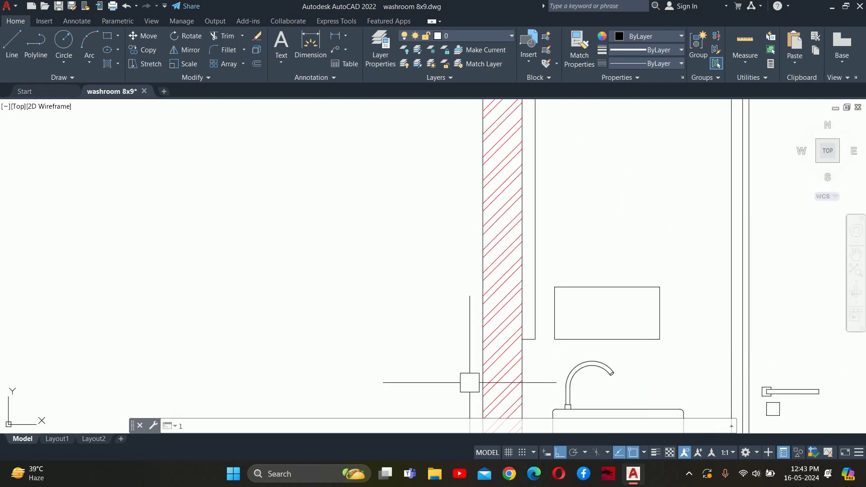
{"action": "type", "text": "e"}
{"action": "key", "text": "Return"}
{"action": "left_click", "coordinate": [555, 312]}
{"action": "scroll", "coordinate": [361, 339], "scroll_direction": "down", "scroll_amount": 2}
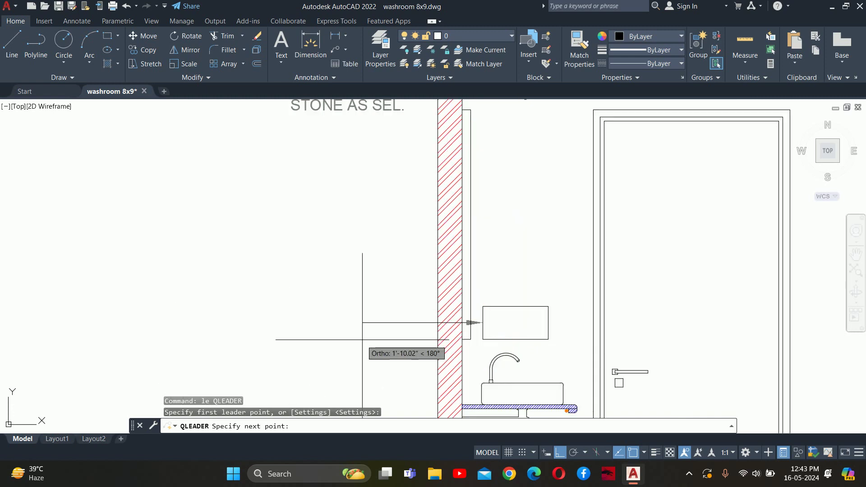
{"action": "scroll", "coordinate": [356, 338], "scroll_direction": "down", "scroll_amount": 2}
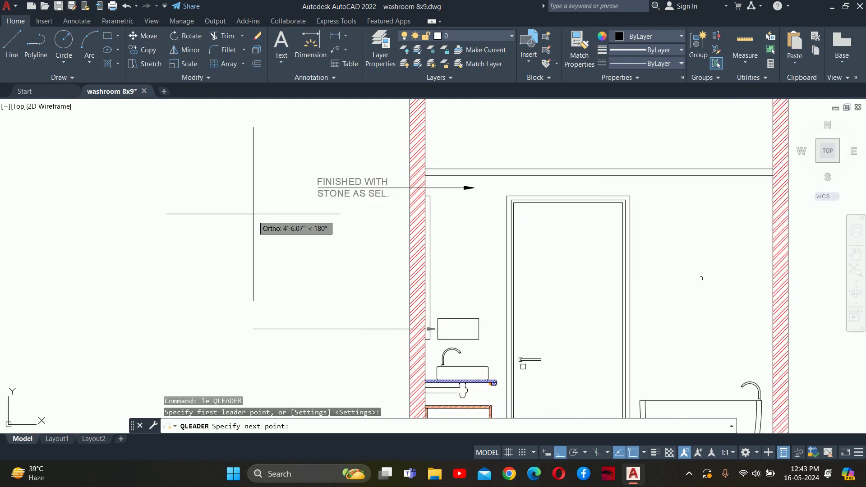
{"action": "left_click", "coordinate": [318, 329]}
{"action": "key", "text": "Escape"}
{"action": "key", "text": "Escape"}
{"action": "key", "text": "Escape"}
{"action": "key", "text": "Escape"}
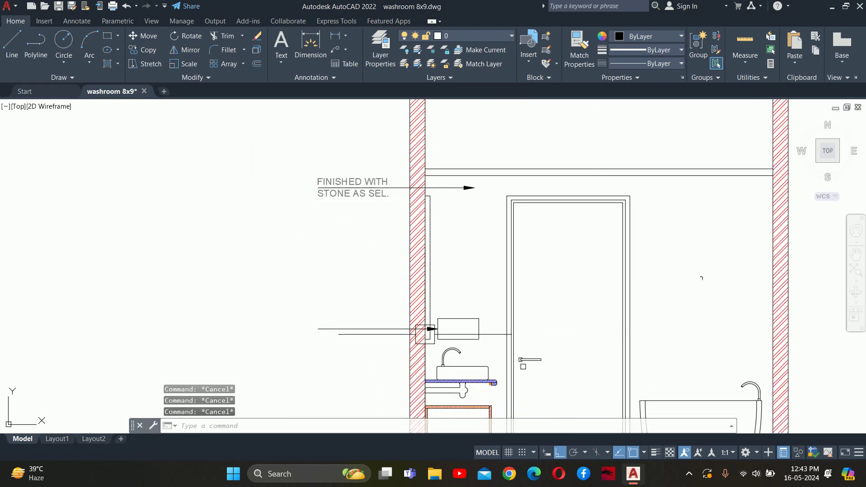
Add a second text-less leader from the basin countertop, bending upward above the basin.
{"action": "mouse_move", "coordinate": [425, 334]}
{"action": "middle_mouse_down"}
{"action": "mouse_move", "coordinate": [472, 296]}
{"action": "mouse_move", "coordinate": [474, 242]}
{"action": "middle_mouse_up"}
{"action": "type", "text": "LE"}
{"action": "key", "text": "Return"}
{"action": "scroll", "coordinate": [472, 270], "scroll_direction": "up", "scroll_amount": 6}
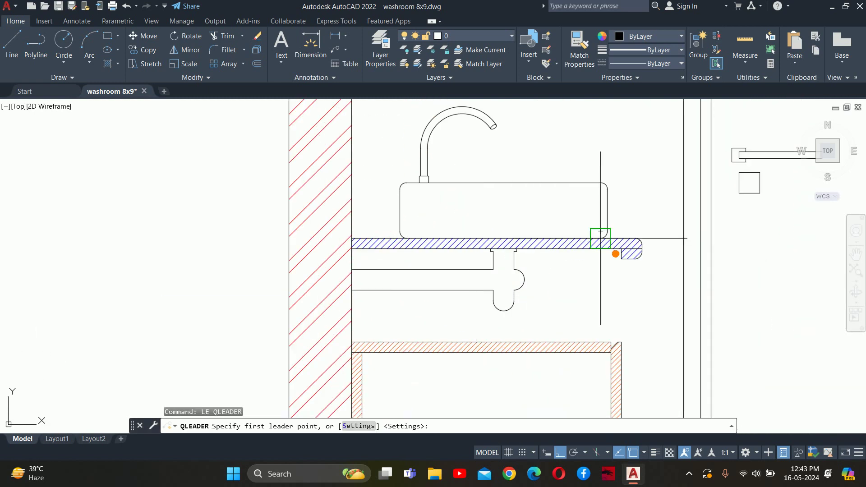
{"action": "scroll", "coordinate": [601, 232], "scroll_direction": "up", "scroll_amount": 3}
{"action": "left_click", "coordinate": [411, 248]}
{"action": "scroll", "coordinate": [410, 248], "scroll_direction": "down", "scroll_amount": 3}
{"action": "scroll", "coordinate": [448, 306], "scroll_direction": "up", "scroll_amount": 3}
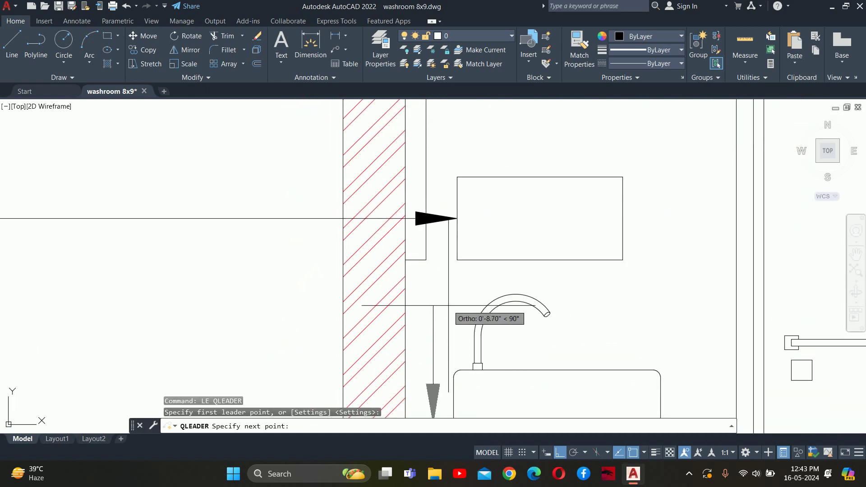
{"action": "left_click", "coordinate": [434, 314]}
{"action": "scroll", "coordinate": [220, 345], "scroll_direction": "down", "scroll_amount": 3}
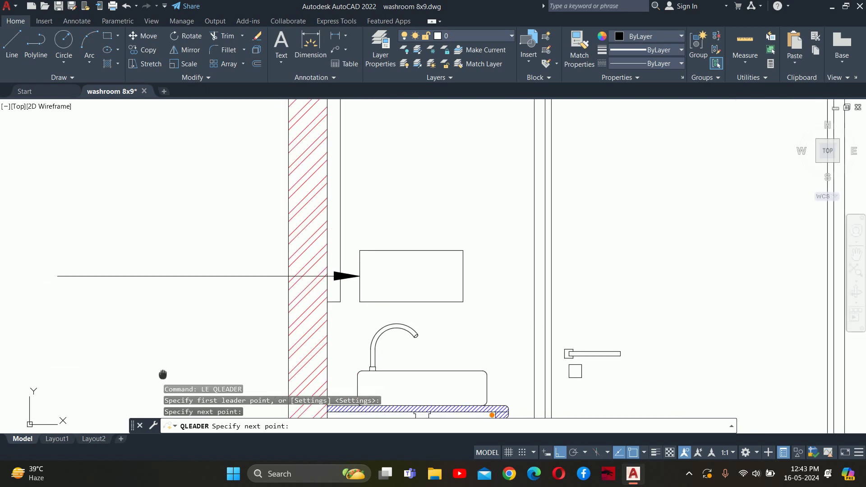
{"action": "middle_click_drag", "start_coordinate": [164, 373], "coordinate": [299, 328]}
{"action": "key", "text": "Return"}
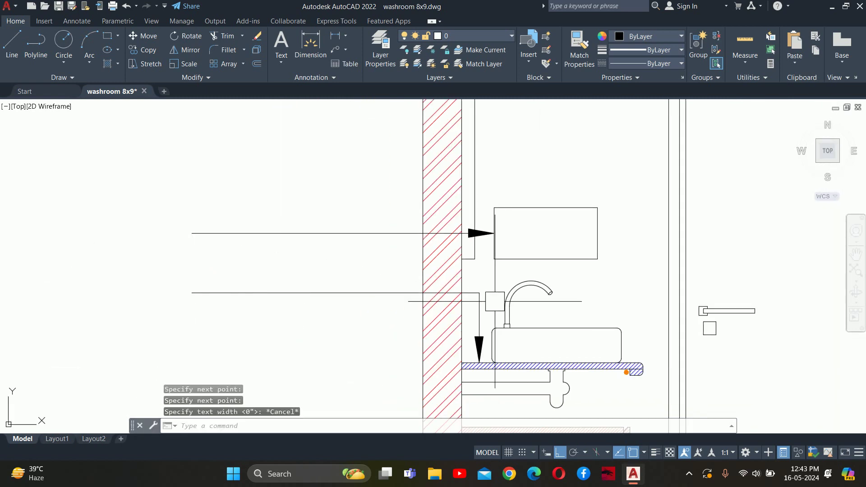
{"action": "key", "text": "Escape"}
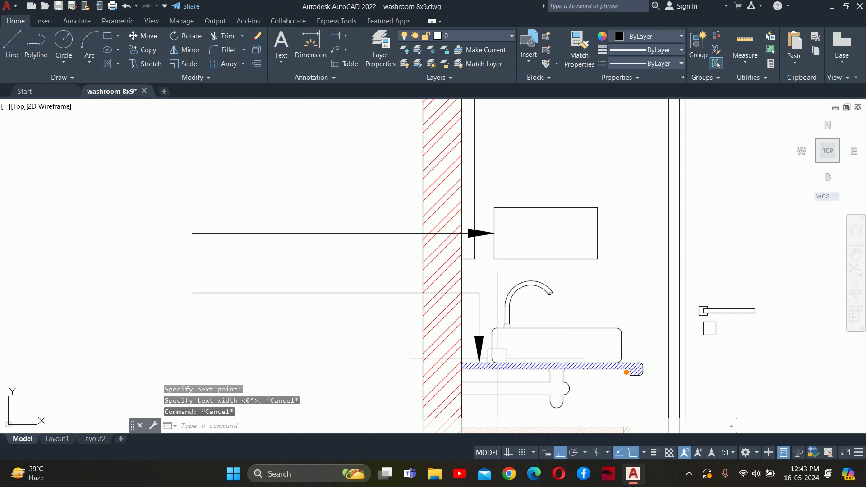
{"action": "middle_click_drag", "start_coordinate": [478, 307], "coordinate": [488, 241]}
{"action": "key", "text": "Escape"}
{"action": "key", "text": "Escape"}
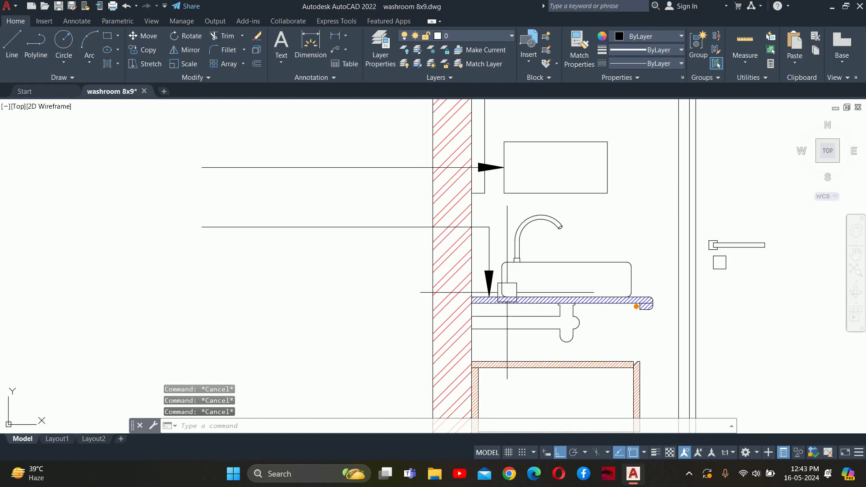
{"action": "scroll", "coordinate": [507, 293], "scroll_direction": "down", "scroll_amount": 3}
{"action": "scroll", "coordinate": [170, 271], "scroll_direction": "down", "scroll_amount": 3}
{"action": "scroll", "coordinate": [412, 250], "scroll_direction": "up", "scroll_amount": 2}
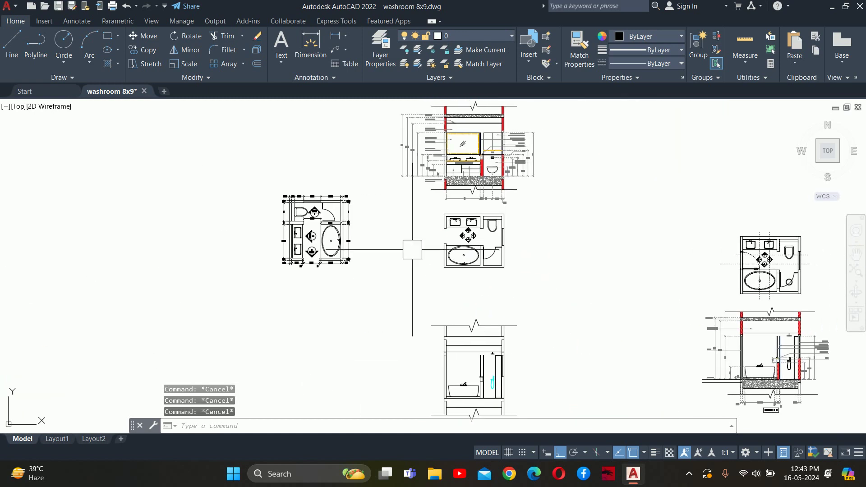
Copy the COUNTER TOP FINISHED WITH STONE note to the end of the countertop leader.
{"action": "scroll", "coordinate": [419, 166], "scroll_direction": "up", "scroll_amount": 5}
{"action": "scroll", "coordinate": [397, 303], "scroll_direction": "down", "scroll_amount": 2}
{"action": "scroll", "coordinate": [451, 252], "scroll_direction": "up", "scroll_amount": 3}
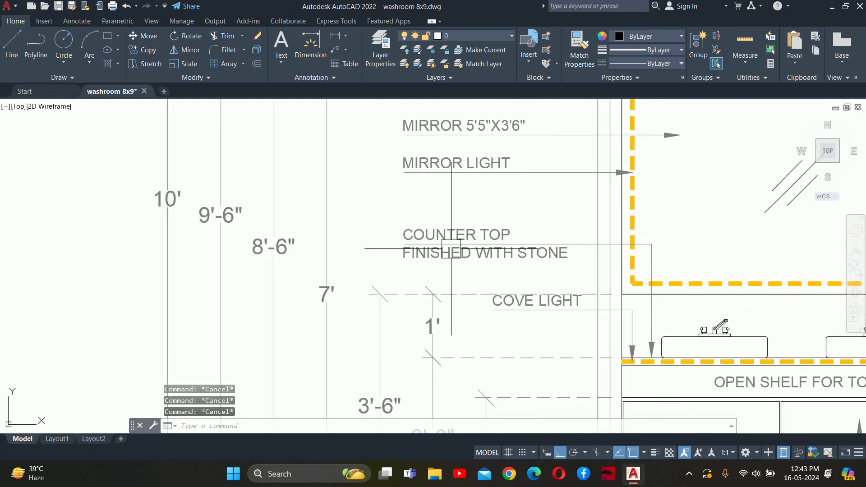
{"action": "type", "text": "co"}
{"action": "key", "text": "Return"}
{"action": "left_click", "coordinate": [445, 248]}
{"action": "key", "text": "Return"}
{"action": "scroll", "coordinate": [400, 236], "scroll_direction": "up", "scroll_amount": 3}
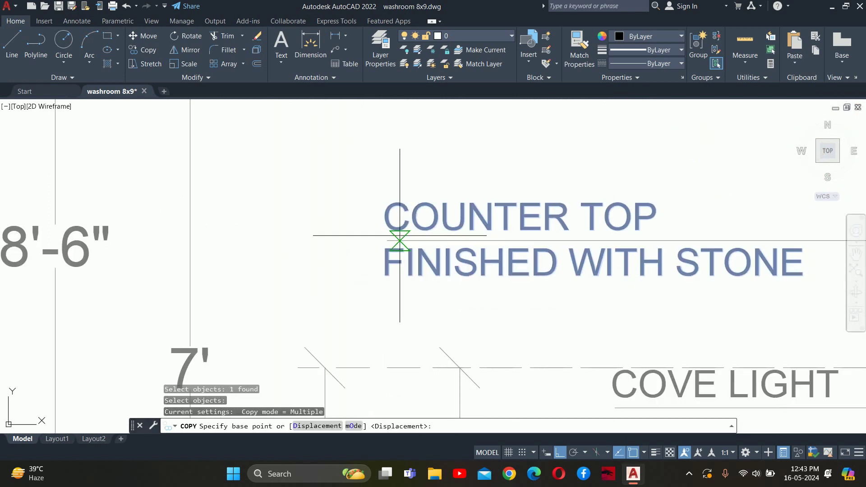
{"action": "left_click", "coordinate": [400, 236]}
{"action": "scroll", "coordinate": [611, 302], "scroll_direction": "down", "scroll_amount": 3}
{"action": "scroll", "coordinate": [460, 201], "scroll_direction": "down", "scroll_amount": 2}
{"action": "scroll", "coordinate": [488, 262], "scroll_direction": "up", "scroll_amount": 2}
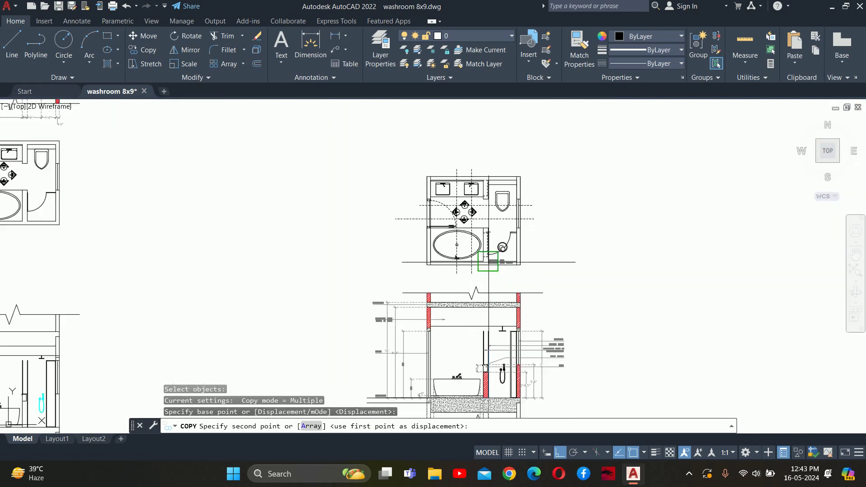
{"action": "scroll", "coordinate": [489, 262], "scroll_direction": "down", "scroll_amount": 3}
{"action": "scroll", "coordinate": [315, 234], "scroll_direction": "up", "scroll_amount": 2}
{"action": "scroll", "coordinate": [348, 242], "scroll_direction": "up", "scroll_amount": 2}
{"action": "scroll", "coordinate": [337, 243], "scroll_direction": "up", "scroll_amount": 2}
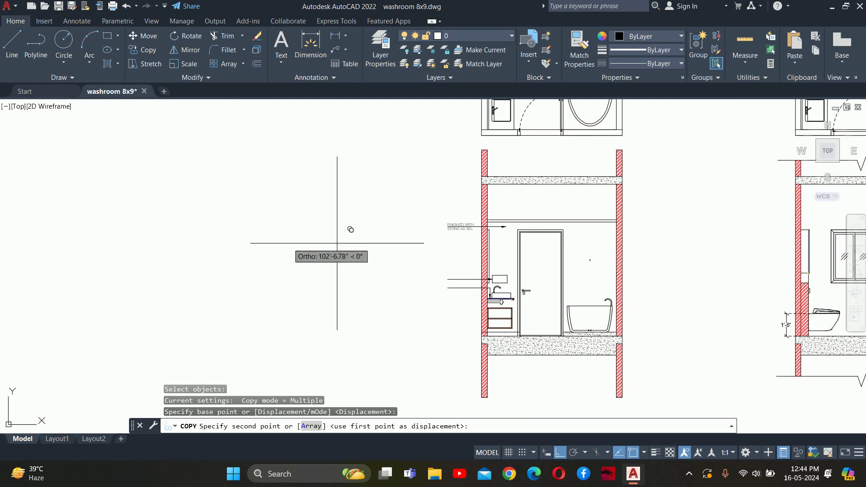
{"action": "scroll", "coordinate": [447, 277], "scroll_direction": "up", "scroll_amount": 2}
{"action": "left_click", "coordinate": [447, 276]}
{"action": "key", "text": "Escape"}
{"action": "key", "text": "Escape"}
{"action": "key", "text": "Escape"}
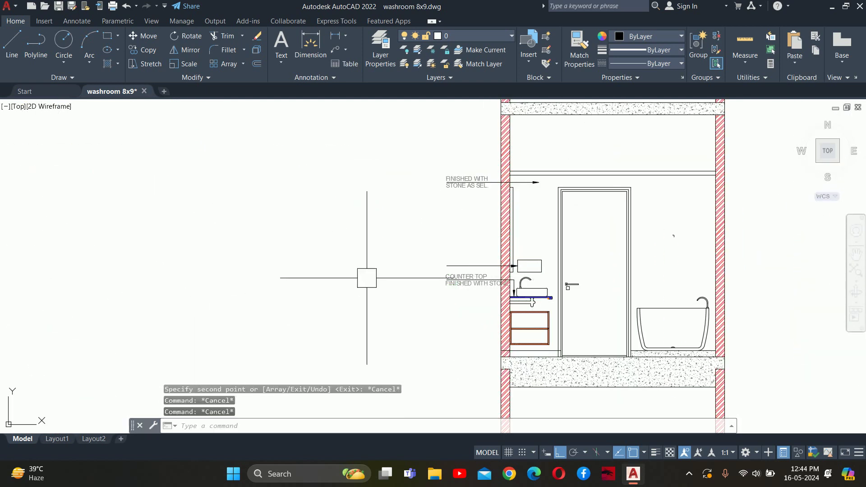
Stretch the notes and leader tails about 9" further left of the wall.
{"action": "scroll", "coordinate": [366, 277], "scroll_direction": "up", "scroll_amount": 2}
{"action": "type", "text": "s"}
{"action": "key", "text": "Return"}
{"action": "left_click", "coordinate": [500, 329]}
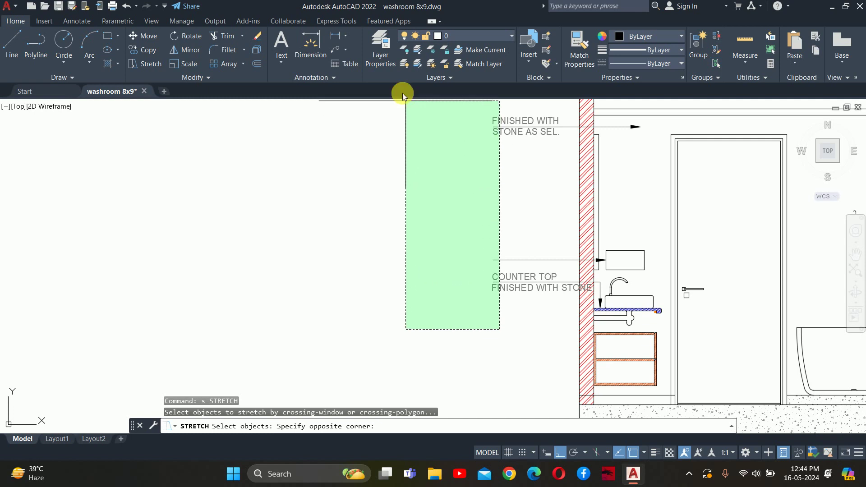
{"action": "left_click", "coordinate": [403, 93]}
{"action": "key", "text": "Return"}
{"action": "left_click", "coordinate": [394, 216]}
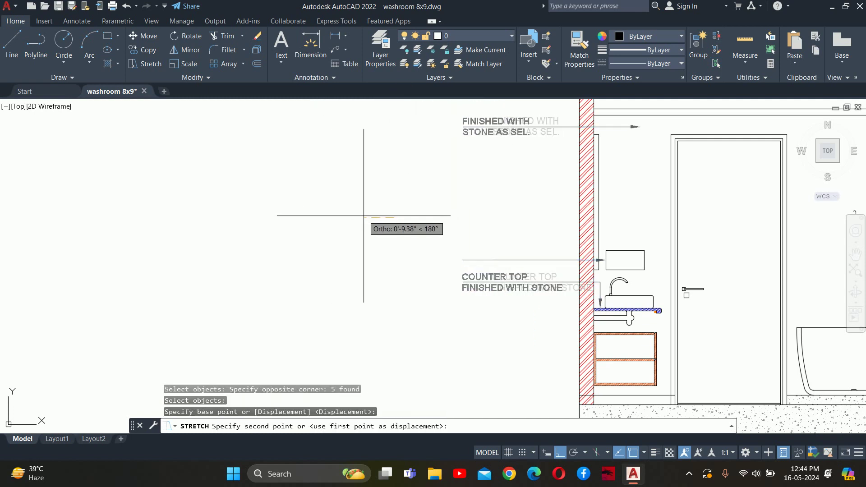
{"action": "key", "text": "Escape"}
{"action": "key", "text": "Escape"}
{"action": "key", "text": "Escape"}
{"action": "middle_click_drag", "start_coordinate": [604, 255], "coordinate": [496, 297]}
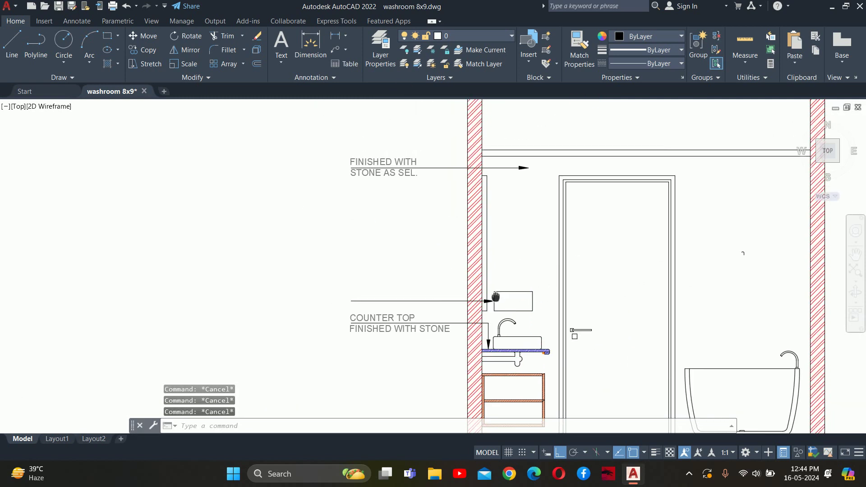
{"action": "scroll", "coordinate": [496, 296], "scroll_direction": "down", "scroll_amount": 2}
{"action": "type", "text": "le"}
{"action": "key", "text": "Return"}
Draw a text-less leader from the wall face out to a point left of the wall.
{"action": "left_click", "coordinate": [489, 264]}
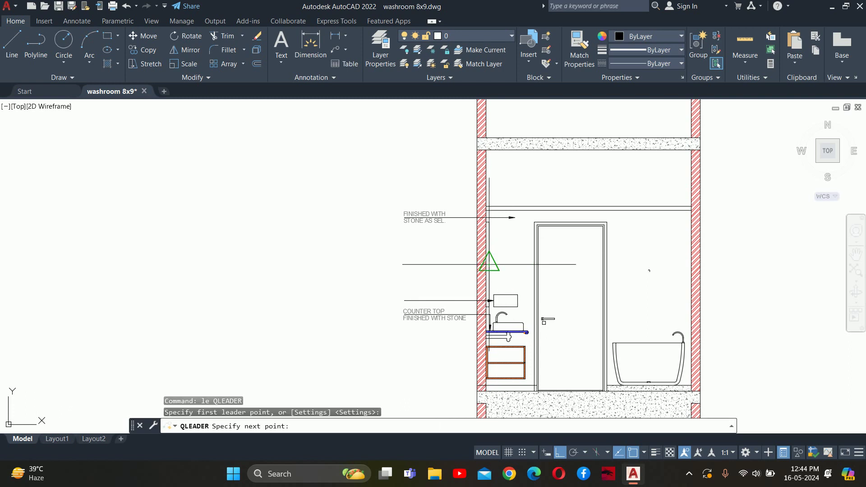
{"action": "scroll", "coordinate": [516, 260], "scroll_direction": "up", "scroll_amount": 5}
{"action": "left_click", "coordinate": [459, 274]}
{"action": "left_click", "coordinate": [460, 207]}
{"action": "key", "text": "Escape"}
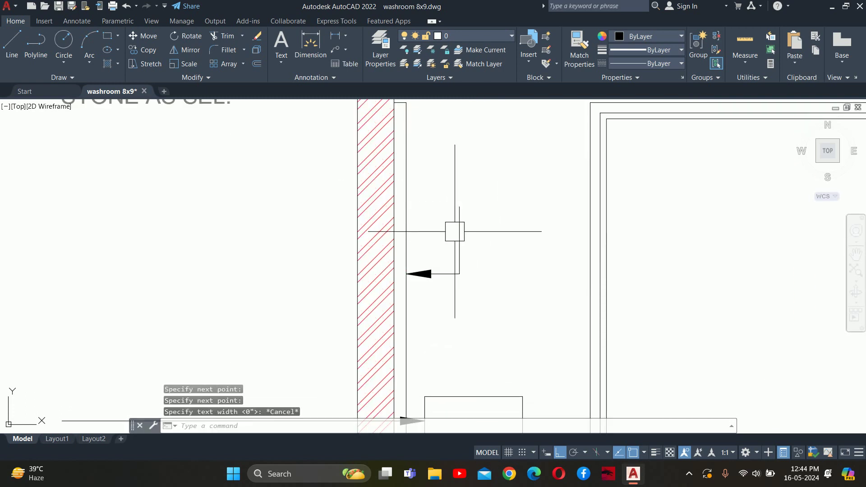
{"action": "key", "text": "Return"}
{"action": "scroll", "coordinate": [459, 208], "scroll_direction": "down", "scroll_amount": 3}
{"action": "scroll", "coordinate": [361, 216], "scroll_direction": "up", "scroll_amount": 3}
{"action": "key", "text": "Escape"}
{"action": "type", "text": "l"}
{"action": "key", "text": "Return"}
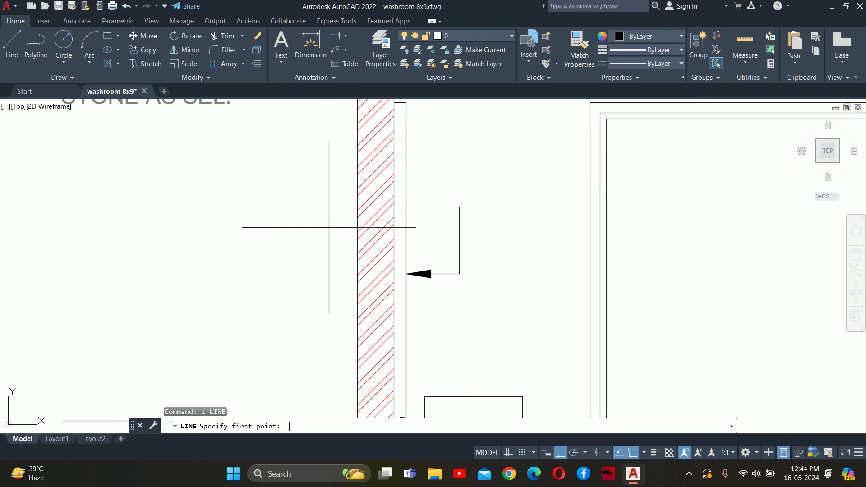
{"action": "left_click", "coordinate": [459, 207]}
{"action": "scroll", "coordinate": [459, 208], "scroll_direction": "down", "scroll_amount": 3}
{"action": "scroll", "coordinate": [271, 190], "scroll_direction": "up", "scroll_amount": 1}
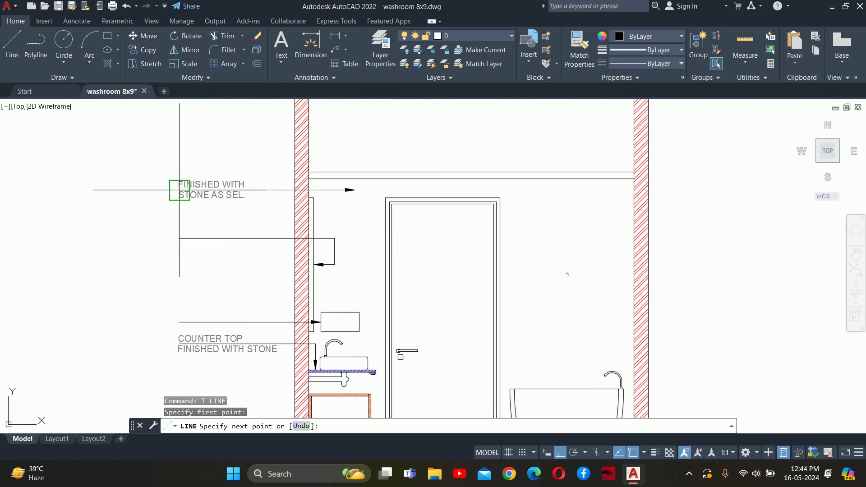
{"action": "key", "text": "Escape"}
{"action": "key", "text": "Escape"}
{"action": "key", "text": "Escape"}
{"action": "scroll", "coordinate": [275, 254], "scroll_direction": "down", "scroll_amount": 2}
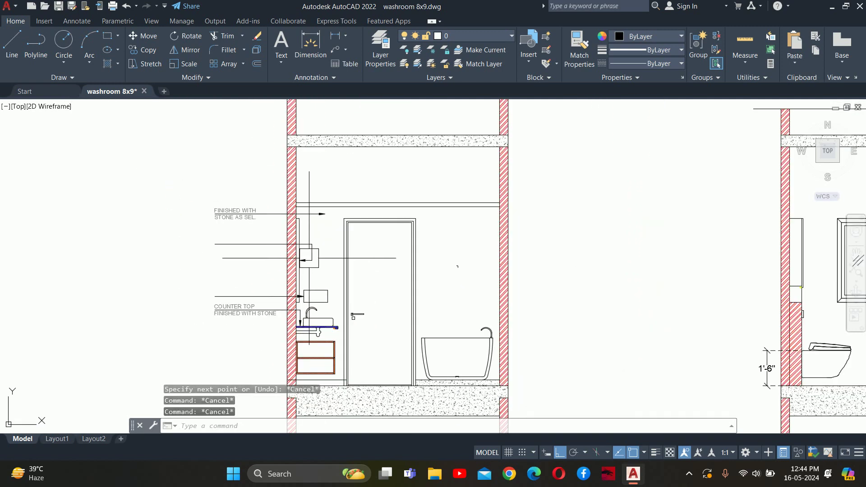
Stretch the new leader's tail down into place beside the FINISHED WITH STONE AS SEL. note.
{"action": "type", "text": "s"}
{"action": "key", "text": "Return"}
{"action": "scroll", "coordinate": [356, 253], "scroll_direction": "up", "scroll_amount": 3}
{"action": "left_click", "coordinate": [271, 251]}
{"action": "middle_click_drag", "start_coordinate": [271, 251], "coordinate": [423, 255]}
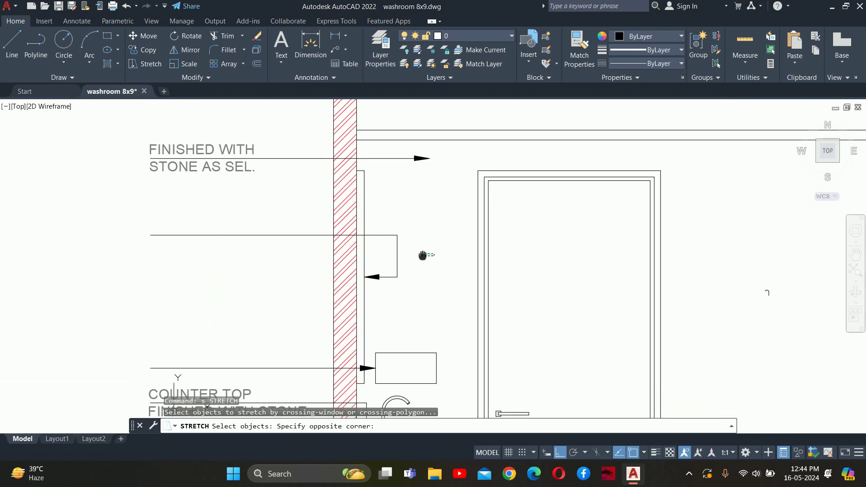
{"action": "scroll", "coordinate": [422, 255], "scroll_direction": "down", "scroll_amount": 2}
{"action": "left_click", "coordinate": [194, 237]}
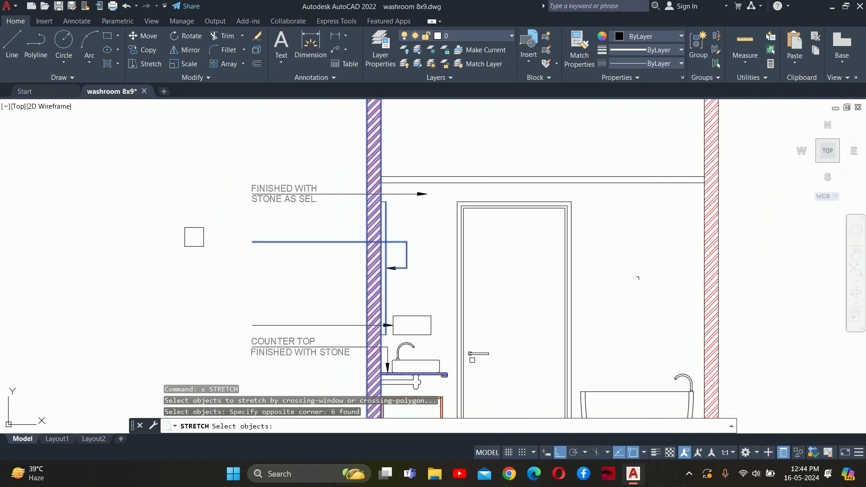
{"action": "scroll", "coordinate": [194, 237], "scroll_direction": "up", "scroll_amount": 4}
{"action": "key", "text": "Return"}
{"action": "left_click", "coordinate": [483, 264]}
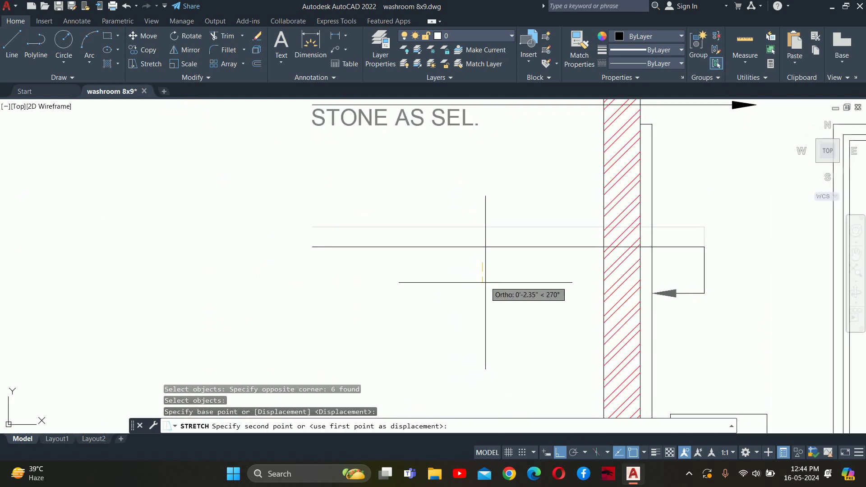
{"action": "left_click", "coordinate": [485, 287]}
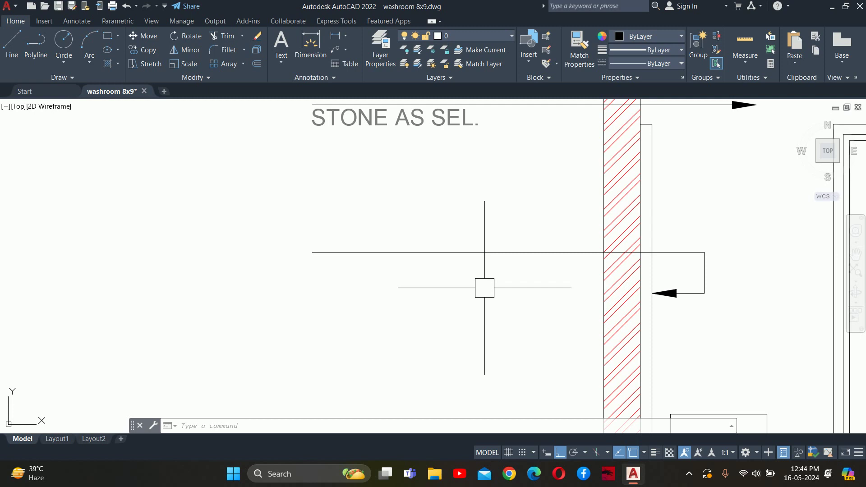
{"action": "key", "text": "Escape"}
{"action": "key", "text": "Escape"}
{"action": "key", "text": "Escape"}
{"action": "key", "text": "Escape"}
{"action": "key", "text": "Escape"}
Draw a text-less angled leader from the vanity cabinet top, turning Ortho (F8) on for the last segment.
{"action": "scroll", "coordinate": [485, 288], "scroll_direction": "down", "scroll_amount": 5}
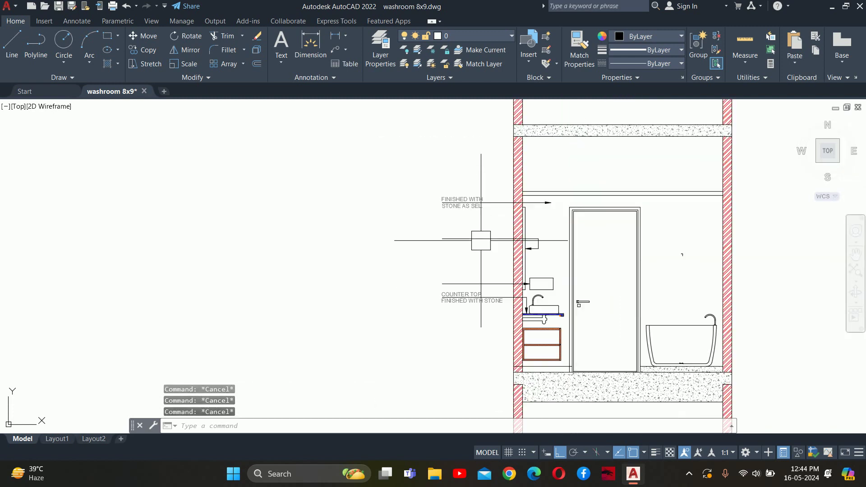
{"action": "scroll", "coordinate": [505, 286], "scroll_direction": "down", "scroll_amount": 2}
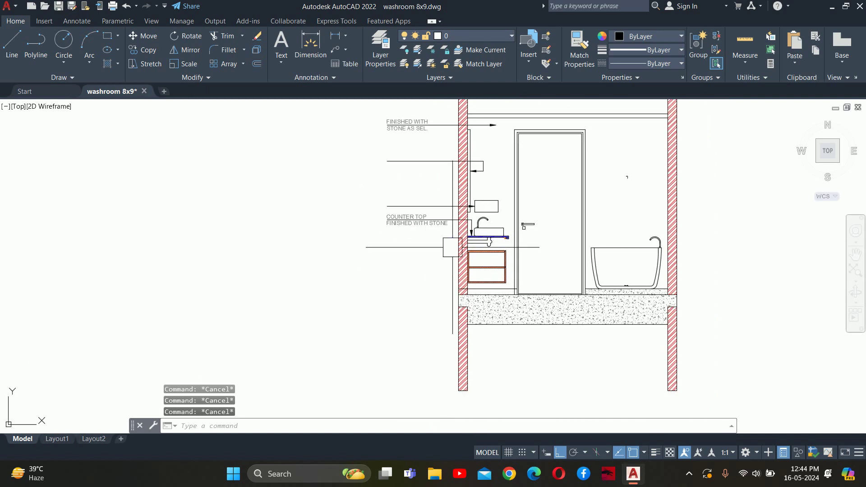
{"action": "scroll", "coordinate": [352, 183], "scroll_direction": "down", "scroll_amount": 9}
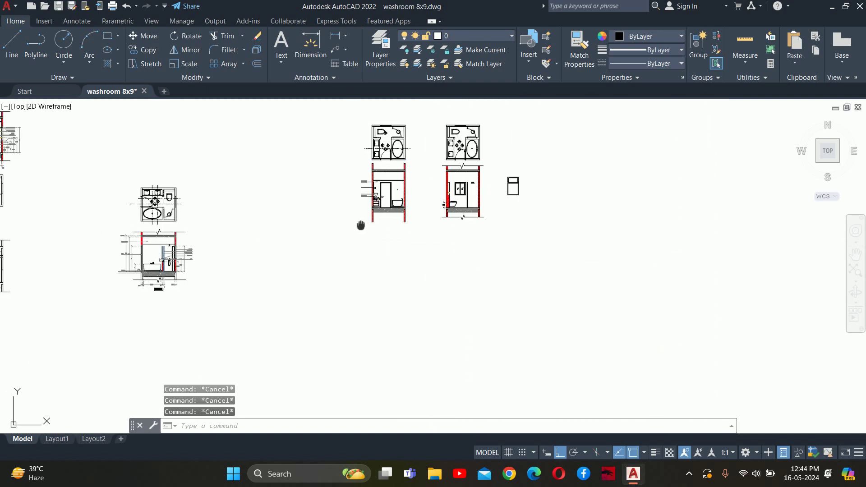
{"action": "scroll", "coordinate": [360, 224], "scroll_direction": "up", "scroll_amount": 5}
{"action": "scroll", "coordinate": [496, 221], "scroll_direction": "up", "scroll_amount": 2}
{"action": "scroll", "coordinate": [616, 216], "scroll_direction": "up", "scroll_amount": 3}
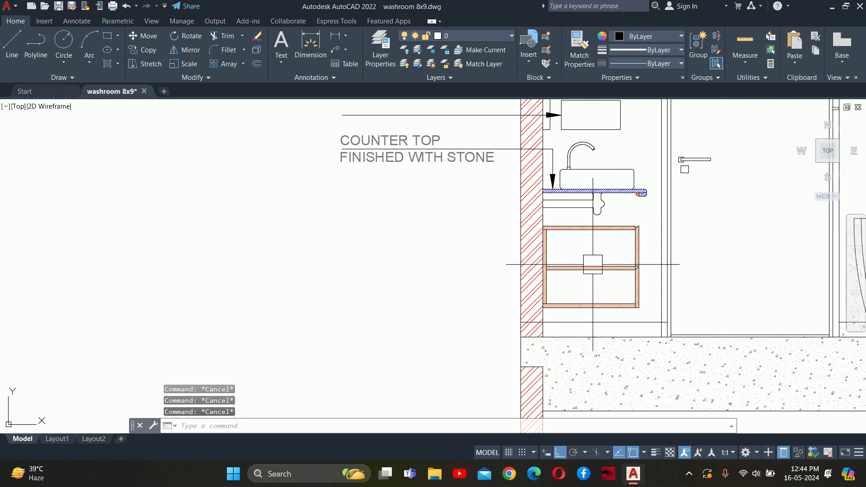
{"action": "type", "text": "le"}
{"action": "key", "text": "Return"}
{"action": "scroll", "coordinate": [587, 229], "scroll_direction": "up", "scroll_amount": 2}
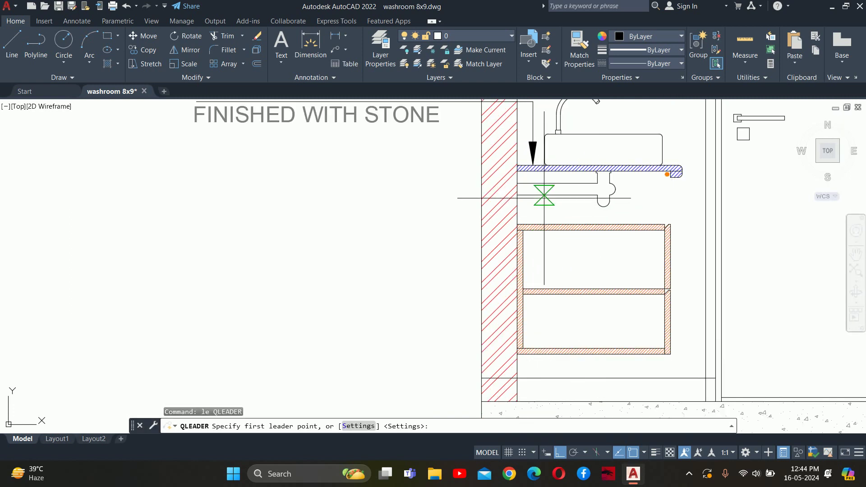
{"action": "scroll", "coordinate": [523, 182], "scroll_direction": "up", "scroll_amount": 6}
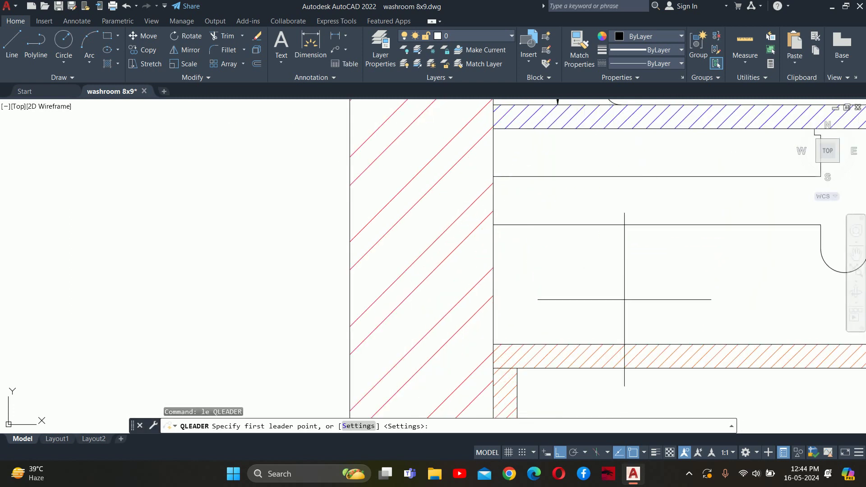
{"action": "left_click", "coordinate": [624, 344]}
{"action": "scroll", "coordinate": [624, 270], "scroll_direction": "down", "scroll_amount": 4}
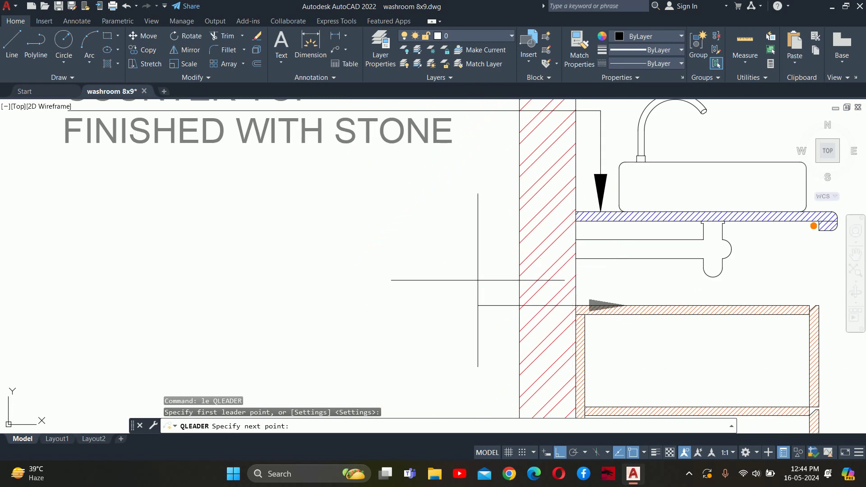
{"action": "left_click", "coordinate": [560, 452]}
{"action": "scroll", "coordinate": [532, 249], "scroll_direction": "up", "scroll_amount": 2}
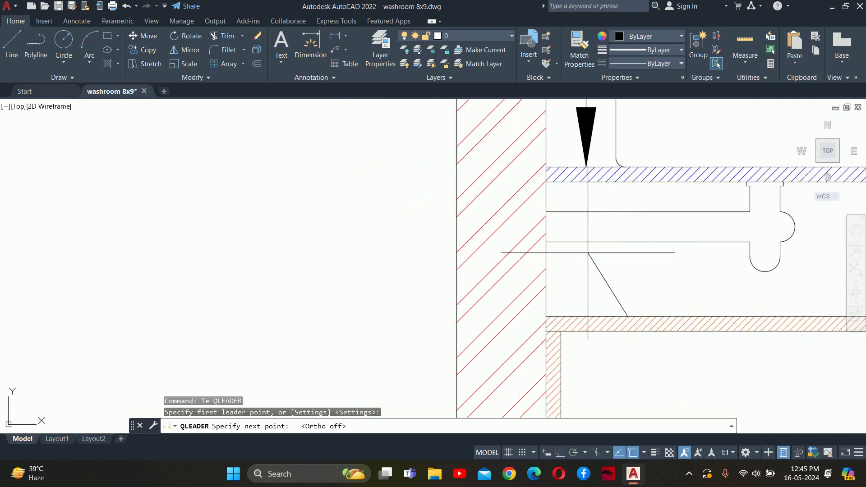
{"action": "middle_click_drag", "start_coordinate": [532, 248], "coordinate": [580, 288]}
{"action": "left_click", "coordinate": [425, 260]}
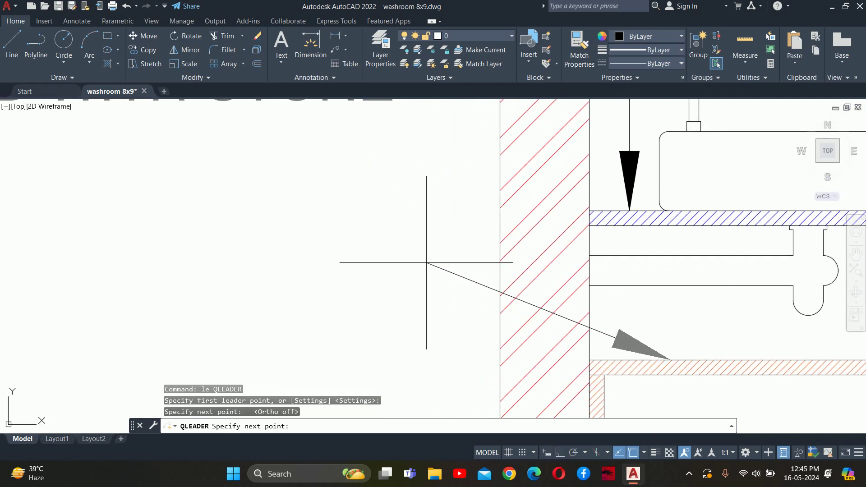
{"action": "scroll", "coordinate": [426, 261], "scroll_direction": "down", "scroll_amount": 4}
{"action": "middle_click_drag", "start_coordinate": [426, 262], "coordinate": [740, 267]}
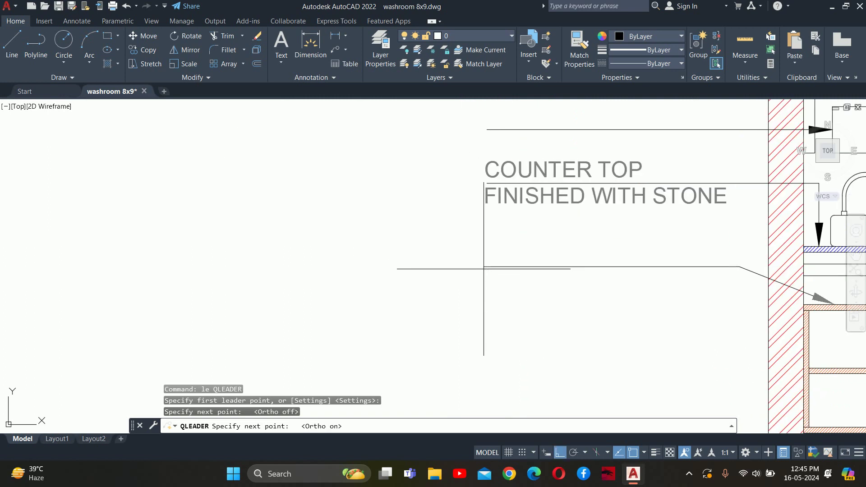
{"action": "key", "text": "F8"}
{"action": "key", "text": "Escape"}
{"action": "key", "text": "Escape"}
{"action": "key", "text": "Escape"}
Pan and zoom over the vanity area to review the new leader, clearing pending commands.
{"action": "scroll", "coordinate": [474, 284], "scroll_direction": "down", "scroll_amount": 3}
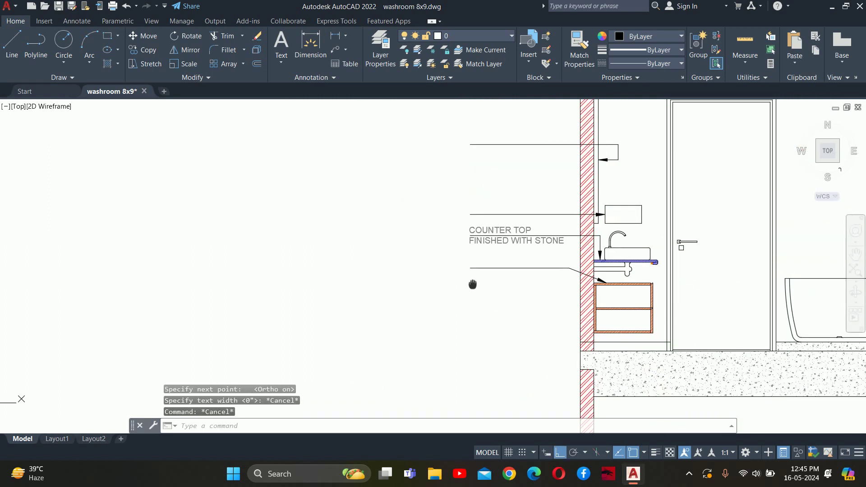
{"action": "middle_click_drag", "start_coordinate": [459, 257], "coordinate": [459, 203]}
{"action": "scroll", "coordinate": [474, 270], "scroll_direction": "up", "scroll_amount": 1}
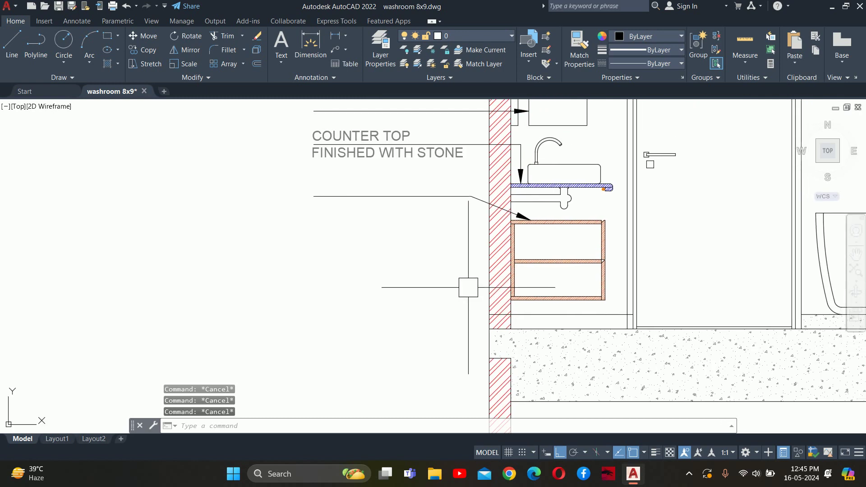
{"action": "scroll", "coordinate": [474, 271], "scroll_direction": "down", "scroll_amount": 3}
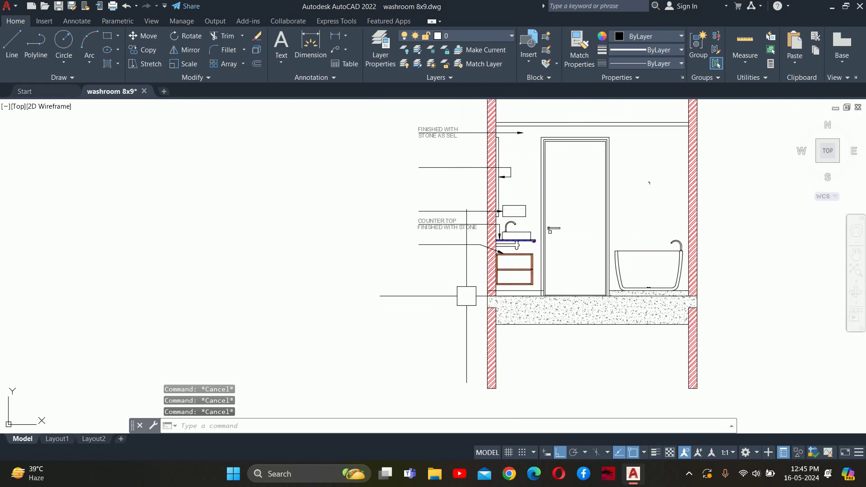
{"action": "scroll", "coordinate": [499, 238], "scroll_direction": "up", "scroll_amount": 3}
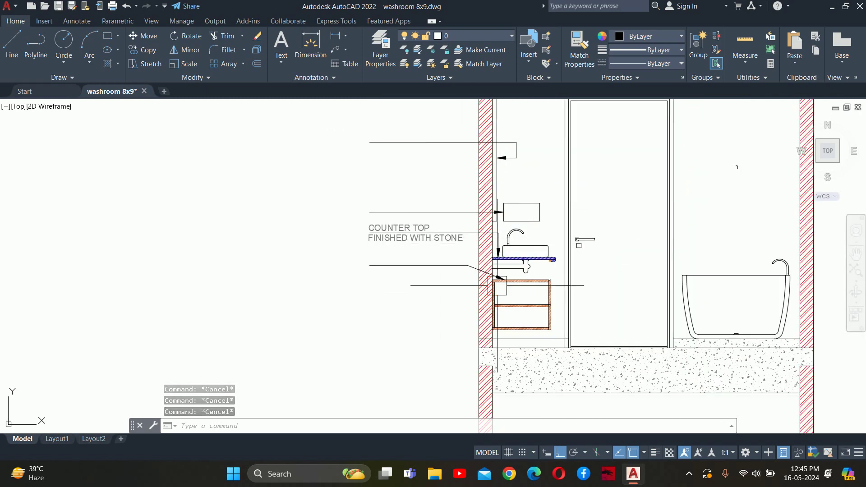
{"action": "scroll", "coordinate": [500, 271], "scroll_direction": "up", "scroll_amount": 3}
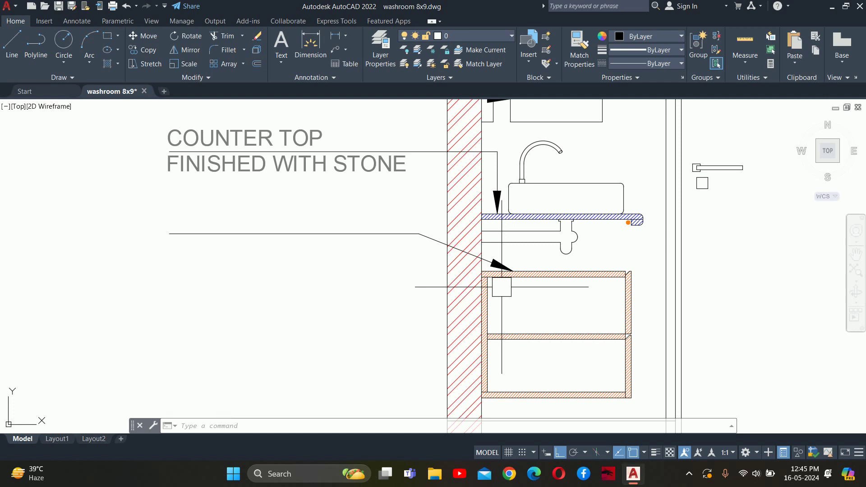
{"action": "scroll", "coordinate": [399, 297], "scroll_direction": "down", "scroll_amount": 3}
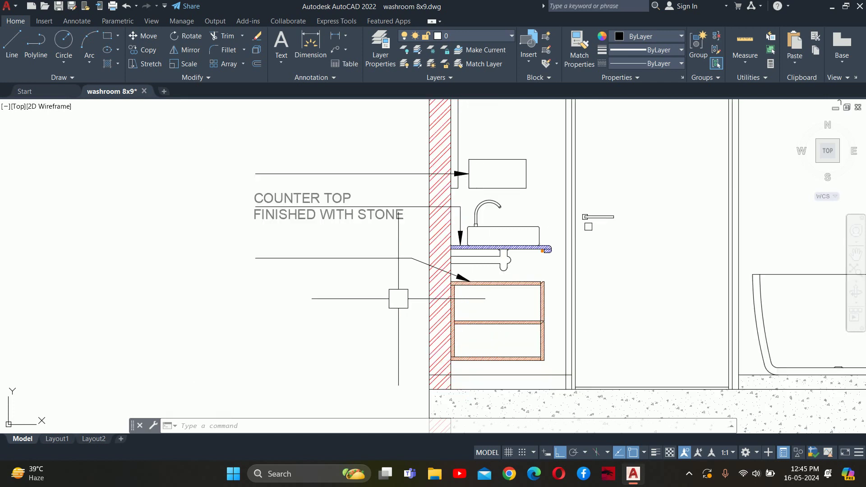
{"action": "scroll", "coordinate": [515, 316], "scroll_direction": "down", "scroll_amount": 2}
{"action": "key", "text": "Escape"}
{"action": "key", "text": "Escape"}
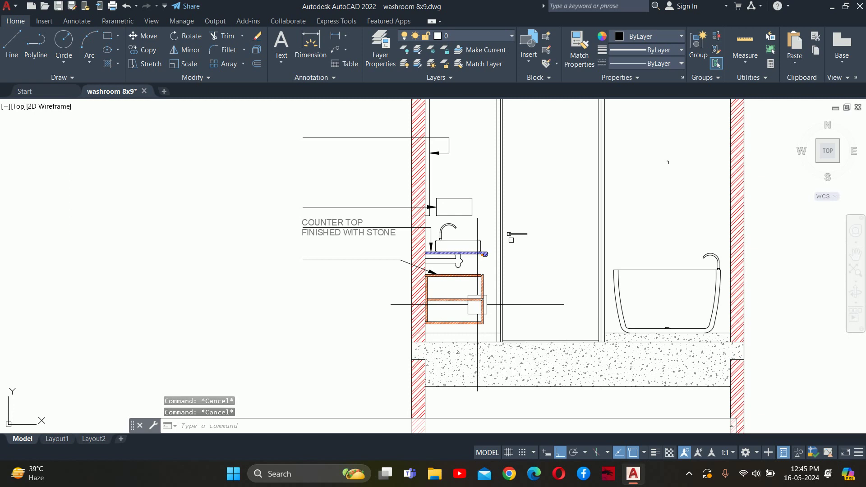
{"action": "key", "text": "Escape"}
{"action": "scroll", "coordinate": [472, 275], "scroll_direction": "down", "scroll_amount": 2}
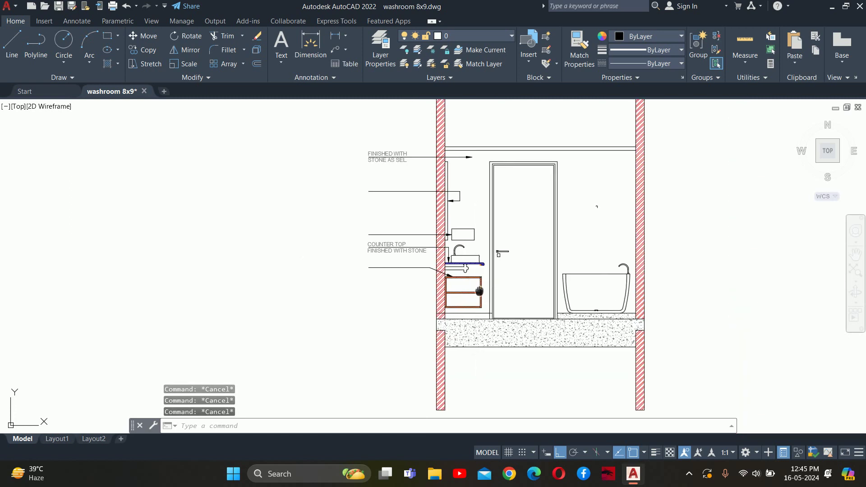
Copy the vanity cabinet into empty space and centre the copy in view.
{"action": "type", "text": "co"}
{"action": "scroll", "coordinate": [465, 284], "scroll_direction": "up", "scroll_amount": 8}
{"action": "key", "text": "Return"}
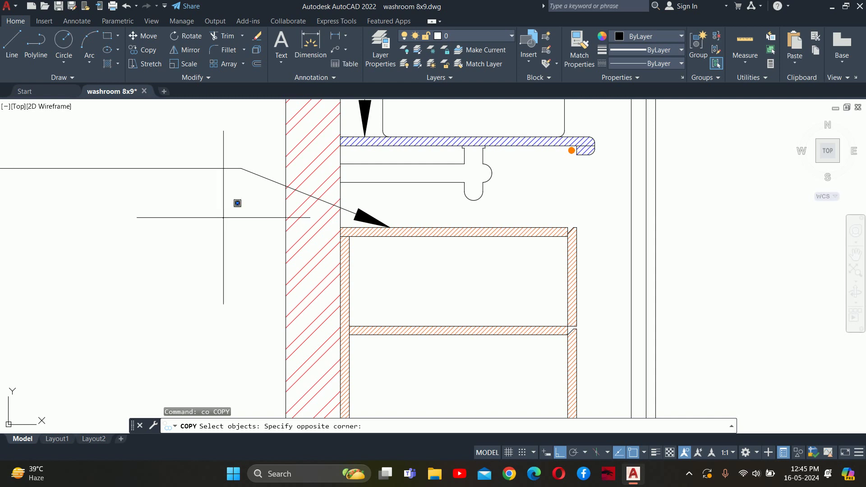
{"action": "scroll", "coordinate": [533, 309], "scroll_direction": "down", "scroll_amount": 2}
{"action": "scroll", "coordinate": [550, 316], "scroll_direction": "up", "scroll_amount": 2}
{"action": "left_click", "coordinate": [550, 312]}
{"action": "key", "text": "Return"}
{"action": "scroll", "coordinate": [425, 251], "scroll_direction": "down", "scroll_amount": 2}
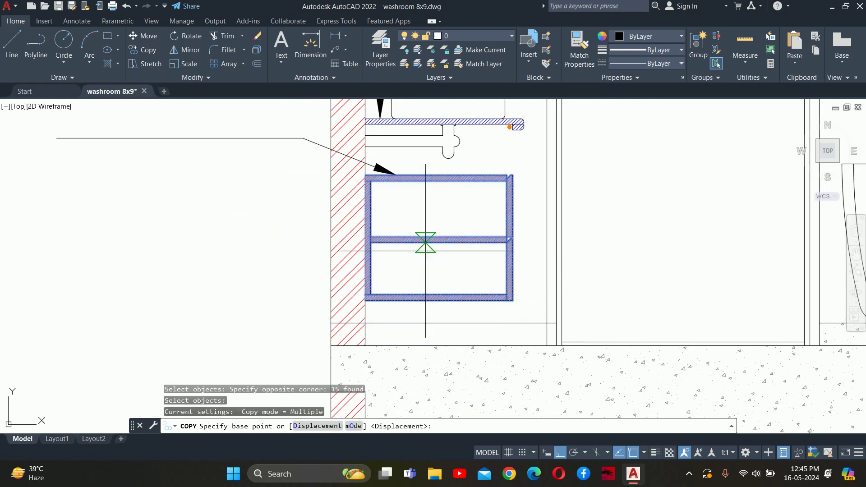
{"action": "left_click", "coordinate": [425, 251]}
{"action": "scroll", "coordinate": [463, 238], "scroll_direction": "down", "scroll_amount": 3}
{"action": "left_click", "coordinate": [463, 199]}
{"action": "scroll", "coordinate": [463, 199], "scroll_direction": "down", "scroll_amount": 2}
{"action": "key", "text": "Escape"}
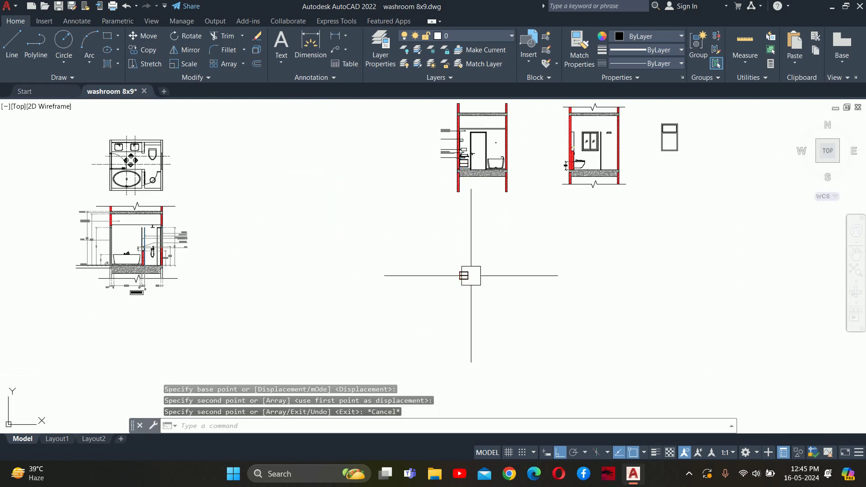
{"action": "key", "text": "Escape"}
{"action": "scroll", "coordinate": [471, 275], "scroll_direction": "up", "scroll_amount": 3}
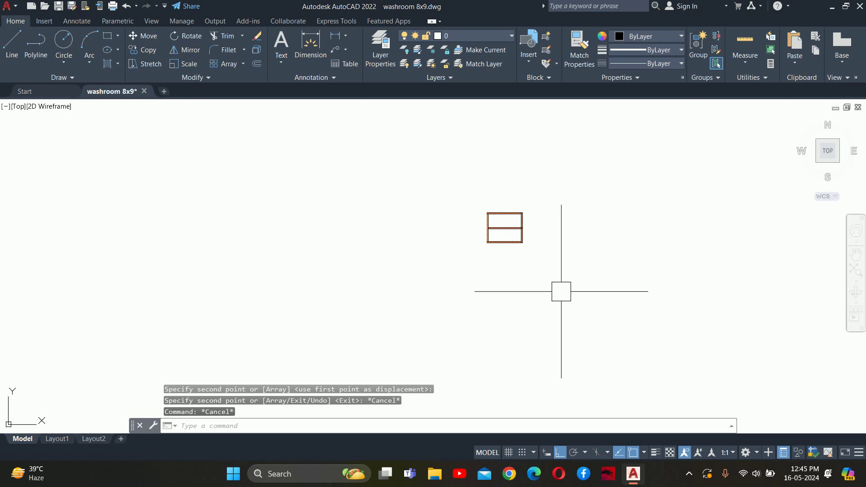
{"action": "scroll", "coordinate": [494, 213], "scroll_direction": "up", "scroll_amount": 5}
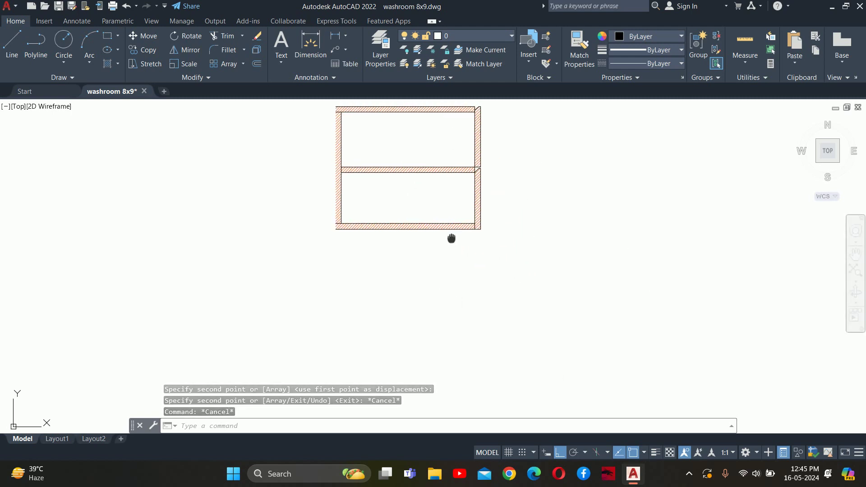
{"action": "middle_click_drag", "start_coordinate": [450, 237], "coordinate": [463, 316]}
Draw a vertical guide line up from the copied cabinet's top-left corner.
{"action": "type", "text": "l"}
{"action": "key", "text": "Return"}
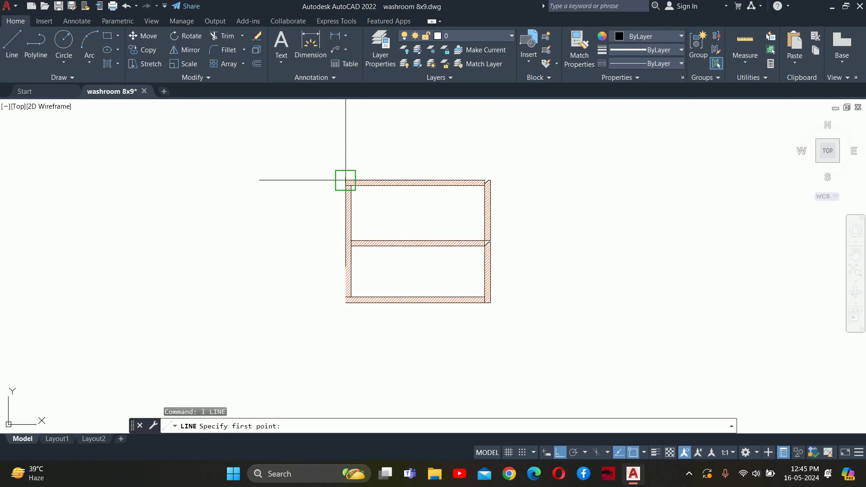
{"action": "left_click", "coordinate": [346, 180]}
{"action": "scroll", "coordinate": [321, 300], "scroll_direction": "up", "scroll_amount": 3}
{"action": "scroll", "coordinate": [363, 348], "scroll_direction": "up", "scroll_amount": 2}
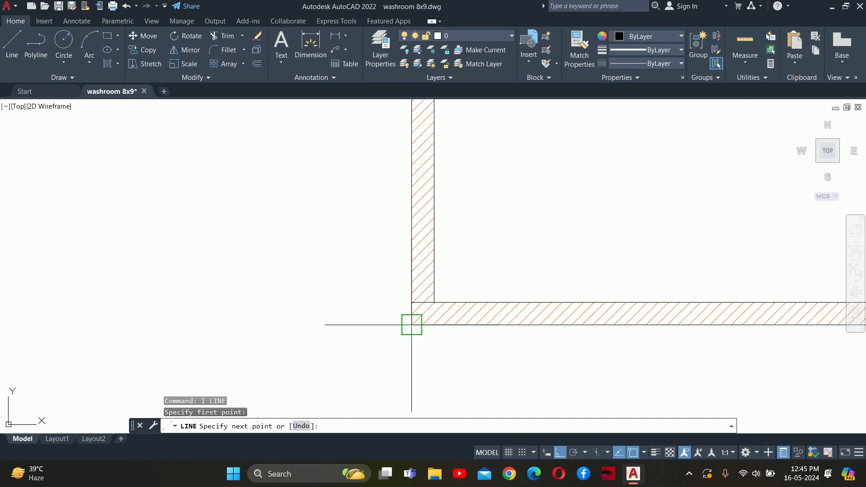
{"action": "scroll", "coordinate": [411, 325], "scroll_direction": "down", "scroll_amount": 5}
{"action": "key", "text": "Escape"}
{"action": "key", "text": "Escape"}
{"action": "key", "text": "Escape"}
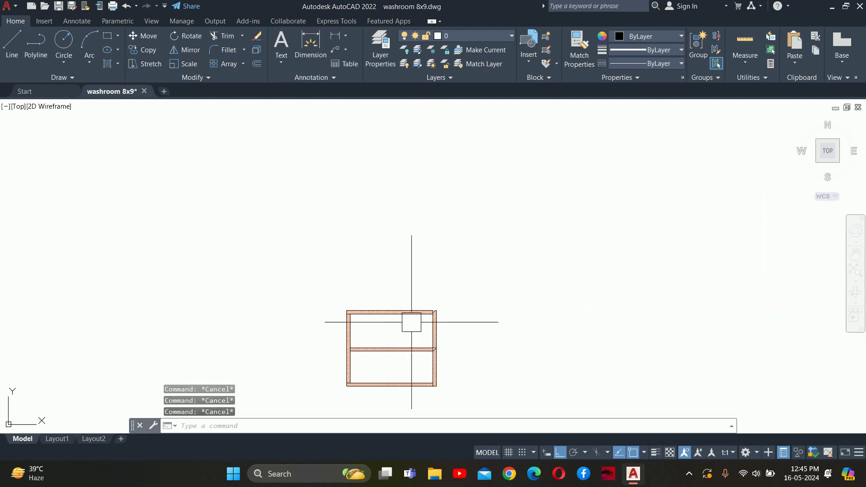
{"action": "scroll", "coordinate": [411, 322], "scroll_direction": "down", "scroll_amount": 2}
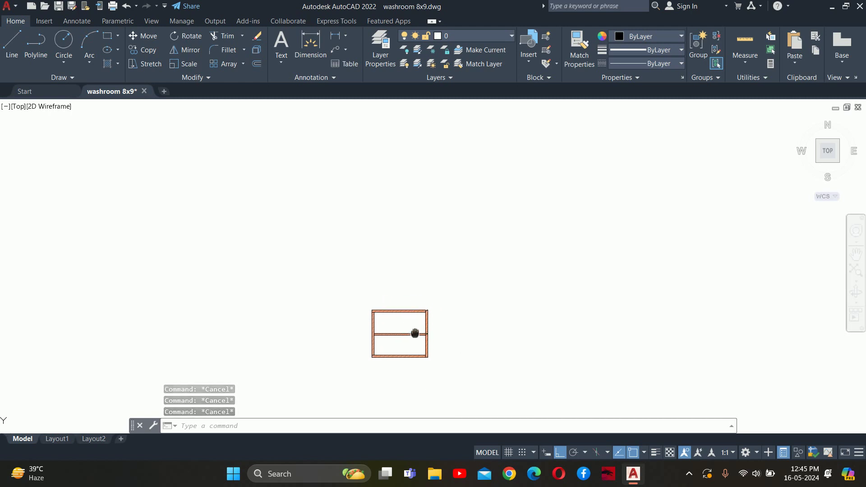
{"action": "middle_click_drag", "start_coordinate": [423, 302], "coordinate": [407, 341]}
{"action": "type", "text": "l"}
{"action": "key", "text": "Return"}
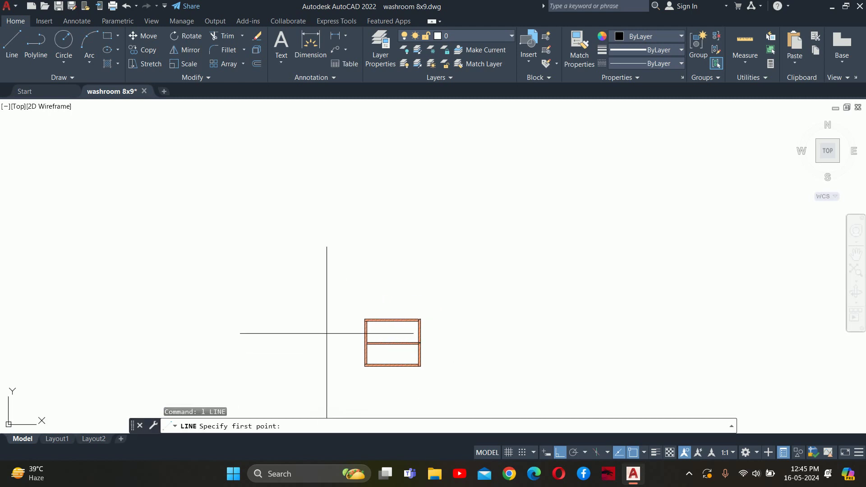
{"action": "left_click", "coordinate": [364, 321]}
{"action": "left_click", "coordinate": [363, 184]}
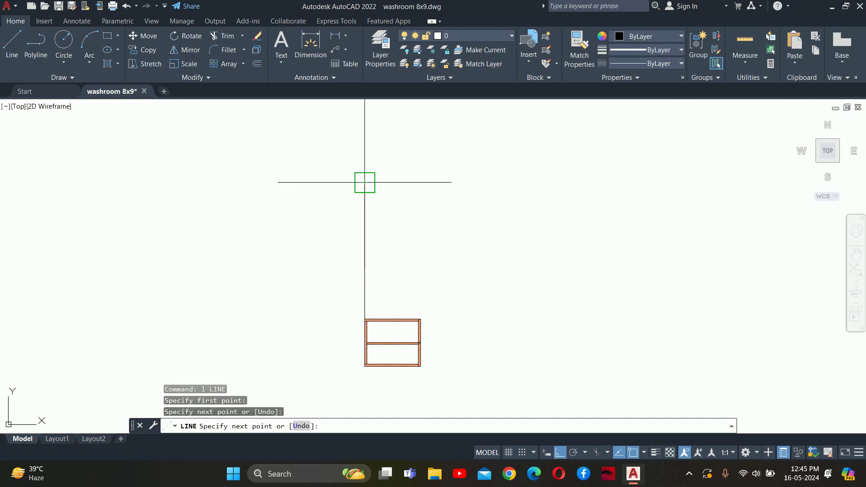
{"action": "key", "text": "Escape"}
{"action": "key", "text": "Escape"}
Start another line at the cabinet corner, cancel it, and pan to the vertical lines.
{"action": "scroll", "coordinate": [388, 330], "scroll_direction": "up", "scroll_amount": 5}
{"action": "type", "text": "l"}
{"action": "key", "text": "Return"}
{"action": "left_click", "coordinate": [388, 399]}
{"action": "scroll", "coordinate": [364, 393], "scroll_direction": "down", "scroll_amount": 5}
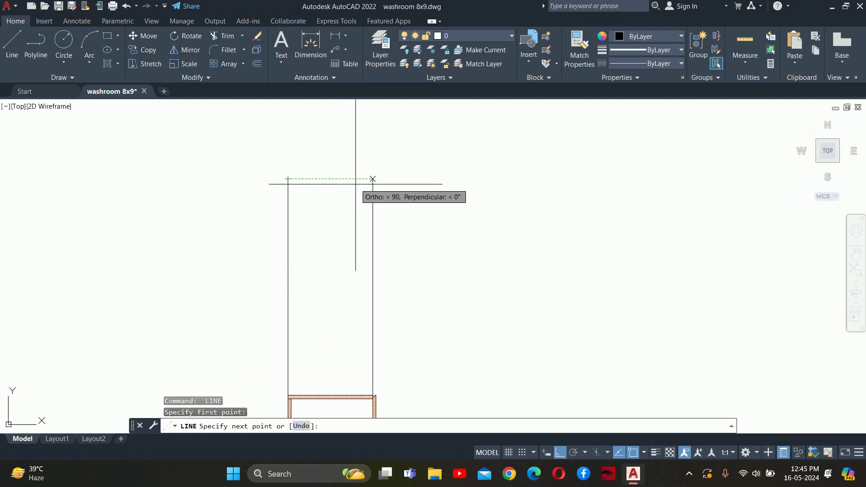
{"action": "key", "text": "Escape"}
{"action": "key", "text": "Escape"}
{"action": "scroll", "coordinate": [378, 256], "scroll_direction": "down", "scroll_amount": 2}
{"action": "middle_click_drag", "start_coordinate": [377, 255], "coordinate": [398, 223]}
Draw a horizontal line from the left vertical line to the right one.
{"action": "type", "text": "l"}
{"action": "key", "text": "Return"}
{"action": "left_click", "coordinate": [346, 276]}
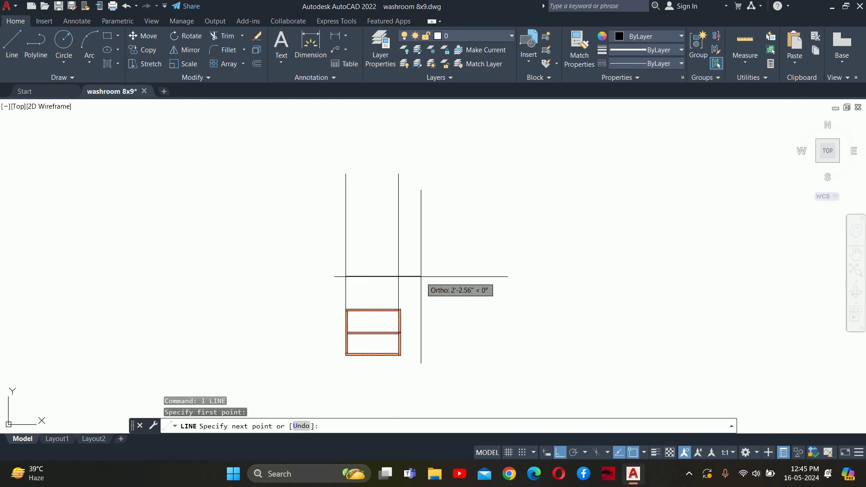
{"action": "left_click", "coordinate": [398, 276]}
{"action": "key", "text": "Escape"}
{"action": "scroll", "coordinate": [451, 226], "scroll_direction": "down", "scroll_amount": 6}
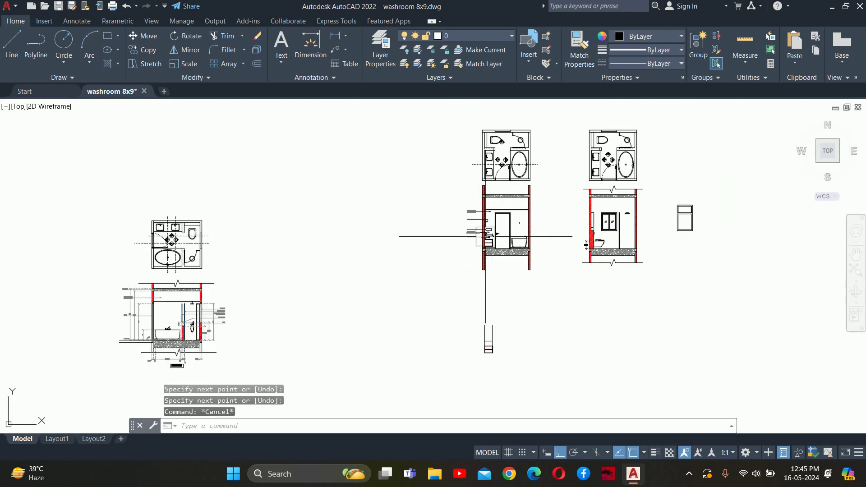
{"action": "middle_click_drag", "start_coordinate": [445, 223], "coordinate": [261, 245]}
{"action": "scroll", "coordinate": [469, 199], "scroll_direction": "up", "scroll_amount": 5}
{"action": "scroll", "coordinate": [415, 216], "scroll_direction": "up", "scroll_amount": 3}
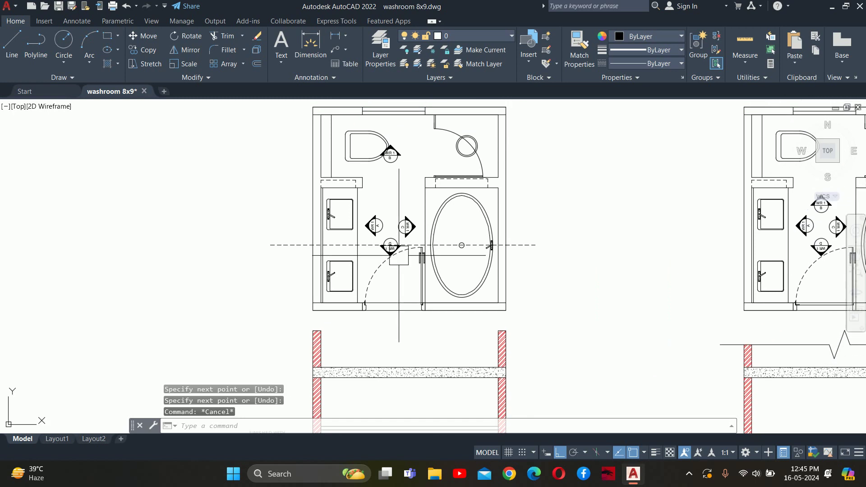
{"action": "type", "text": "dli"}
{"action": "key", "text": "Return"}
{"action": "key", "text": "Return"}
{"action": "scroll", "coordinate": [355, 209], "scroll_direction": "up", "scroll_amount": 3}
{"action": "left_click", "coordinate": [367, 176]}
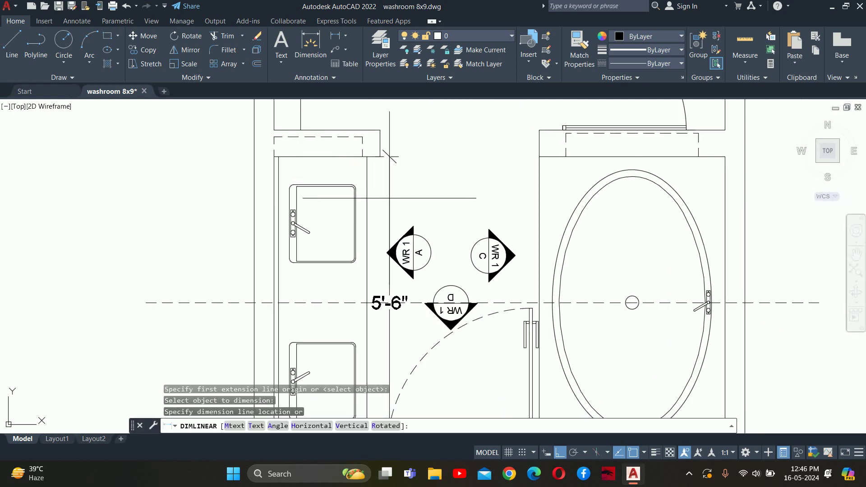
{"action": "key", "text": "Escape"}
{"action": "key", "text": "Escape"}
{"action": "key", "text": "Escape"}
{"action": "scroll", "coordinate": [391, 195], "scroll_direction": "down", "scroll_amount": 5}
{"action": "scroll", "coordinate": [403, 358], "scroll_direction": "up", "scroll_amount": 4}
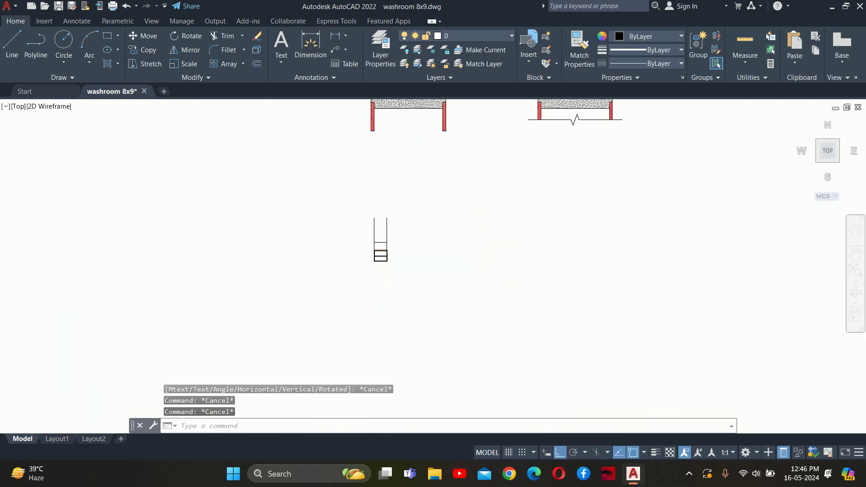
{"action": "middle_click_drag", "start_coordinate": [384, 252], "coordinate": [382, 311]}
Start OFFSET and begin entering a 5' offset distance.
{"action": "type", "text": "o"}
{"action": "key", "text": "Return"}
{"action": "type", "text": "5"}
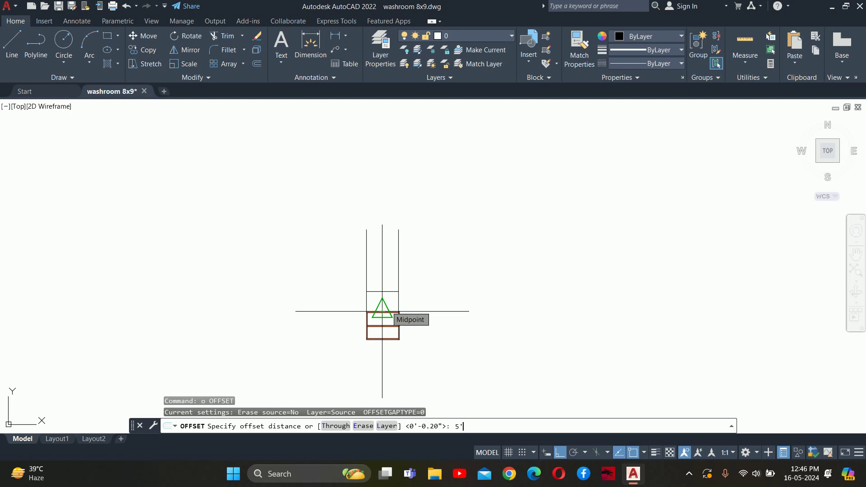
Offset the horizontal line 5'4" upward to form the top edge.
{"action": "scroll", "coordinate": [382, 311], "scroll_direction": "up", "scroll_amount": 2}
{"action": "scroll", "coordinate": [379, 293], "scroll_direction": "up", "scroll_amount": 2}
{"action": "key", "text": "BackSpace"}
{"action": "key", "text": "BackSpace"}
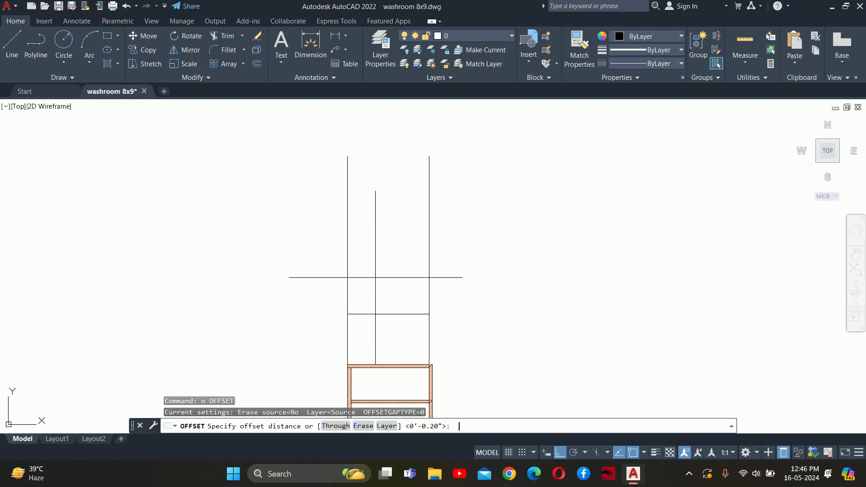
{"action": "type", "text": "4"}
{"action": "key", "text": "Return"}
{"action": "left_click", "coordinate": [370, 314]}
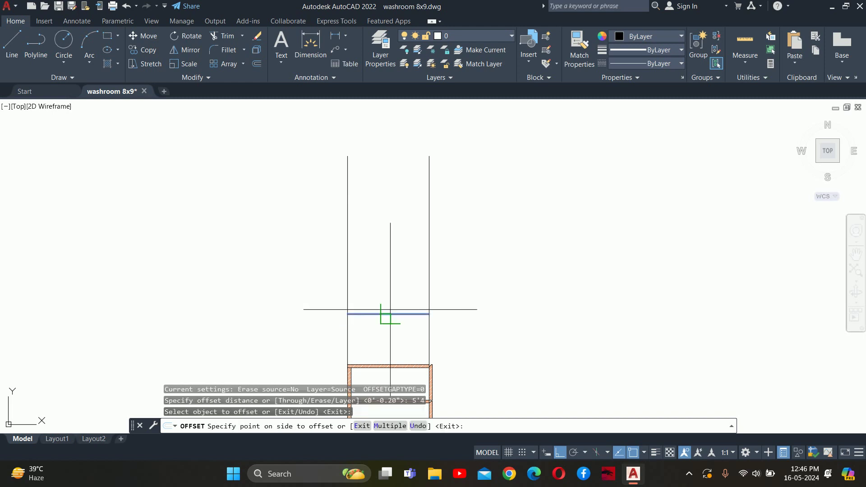
{"action": "left_click", "coordinate": [371, 239]}
{"action": "scroll", "coordinate": [378, 250], "scroll_direction": "down", "scroll_amount": 5}
{"action": "key", "text": "Escape"}
{"action": "scroll", "coordinate": [392, 217], "scroll_direction": "up", "scroll_amount": 3}
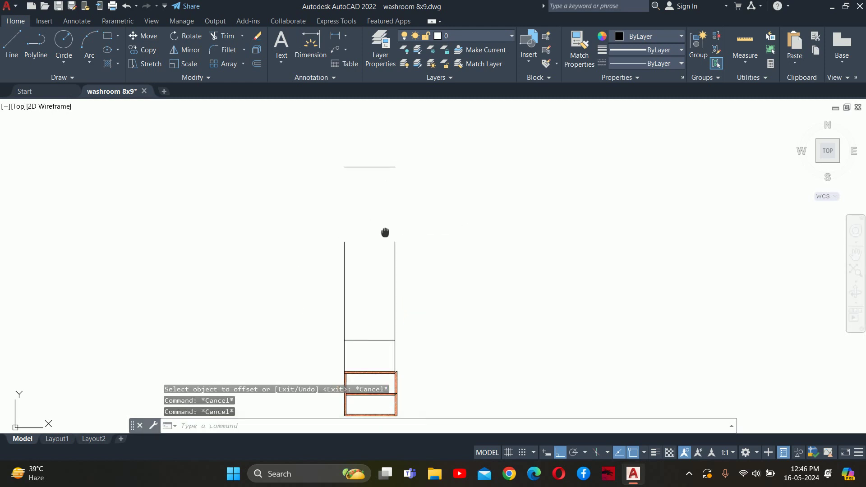
Extend the right and left vertical lines up to the new top line.
{"action": "type", "text": "ex"}
{"action": "key", "text": "Return"}
{"action": "left_click", "coordinate": [401, 262]}
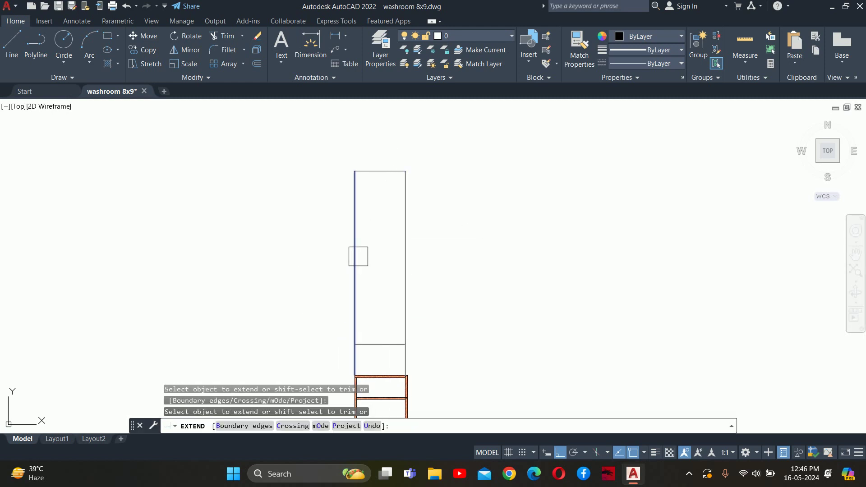
{"action": "left_click", "coordinate": [358, 257]}
{"action": "scroll", "coordinate": [358, 376], "scroll_direction": "up", "scroll_amount": 5}
{"action": "key", "text": "Escape"}
{"action": "key", "text": "Escape"}
{"action": "key", "text": "Escape"}
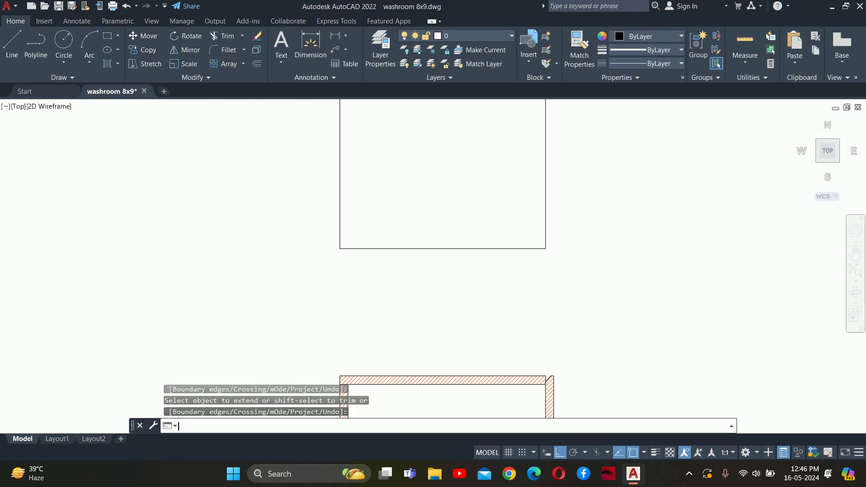
{"action": "scroll", "coordinate": [513, 267], "scroll_direction": "down", "scroll_amount": 5}
Rotate the tall rectangle 90° about its right-edge midpoint so it lies horizontal.
{"action": "type", "text": "r"}
{"action": "key", "text": "Return"}
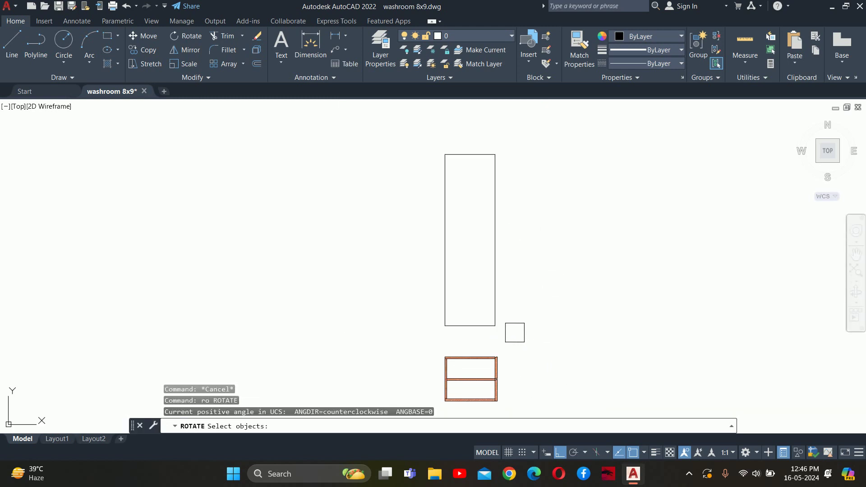
{"action": "left_click", "coordinate": [514, 331]}
{"action": "left_click", "coordinate": [414, 151]}
{"action": "key", "text": "Return"}
{"action": "left_click", "coordinate": [494, 240]}
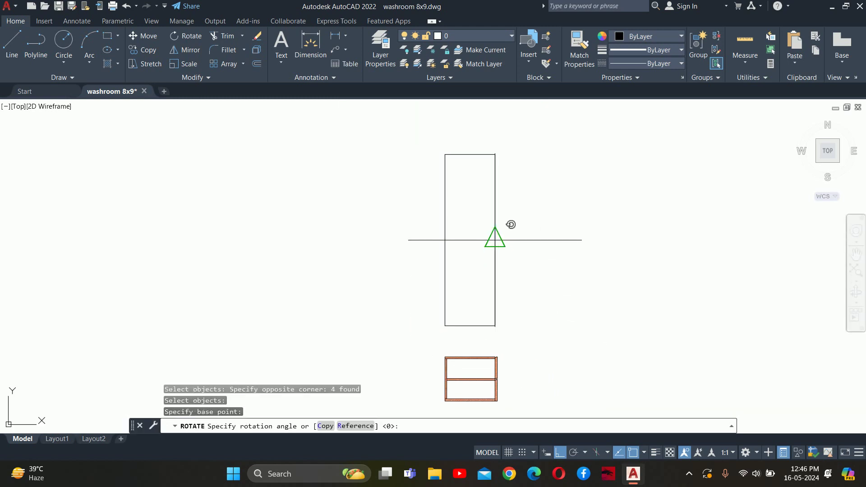
{"action": "left_click", "coordinate": [509, 280]}
{"action": "key", "text": "Escape"}
{"action": "key", "text": "Escape"}
{"action": "key", "text": "Escape"}
{"action": "middle_click_drag", "start_coordinate": [489, 270], "coordinate": [508, 258]}
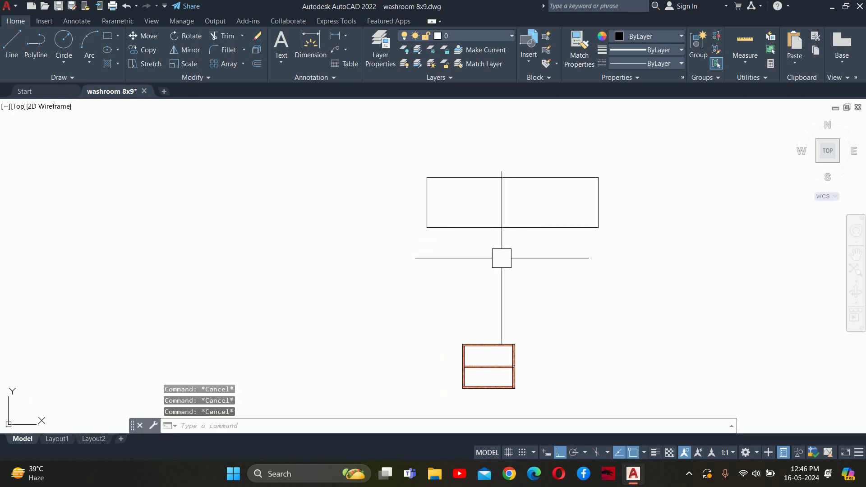
Move the small double box further left.
{"action": "type", "text": "m"}
{"action": "key", "text": "Return"}
{"action": "left_click", "coordinate": [522, 398]}
{"action": "left_click", "coordinate": [460, 303]}
{"action": "key", "text": "Return"}
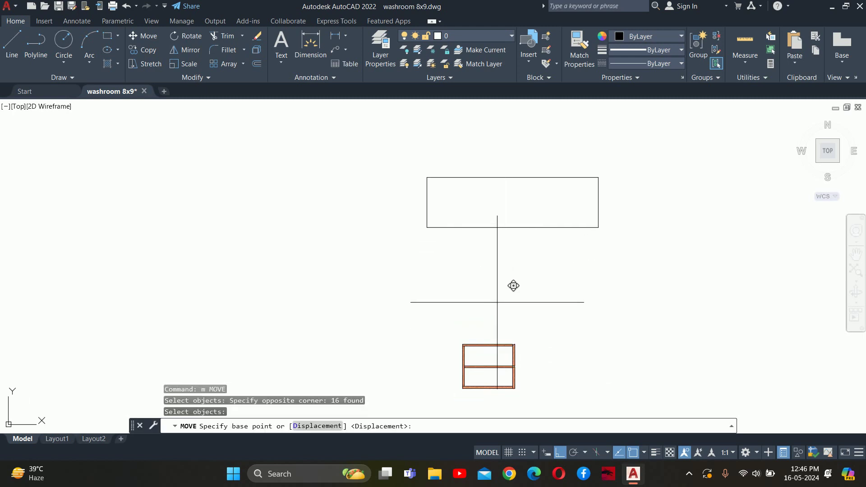
{"action": "left_click", "coordinate": [497, 302]}
{"action": "left_click", "coordinate": [330, 302]}
{"action": "key", "text": "Escape"}
{"action": "key", "text": "Escape"}
{"action": "key", "text": "Escape"}
{"action": "middle_click_drag", "start_coordinate": [427, 262], "coordinate": [418, 245]}
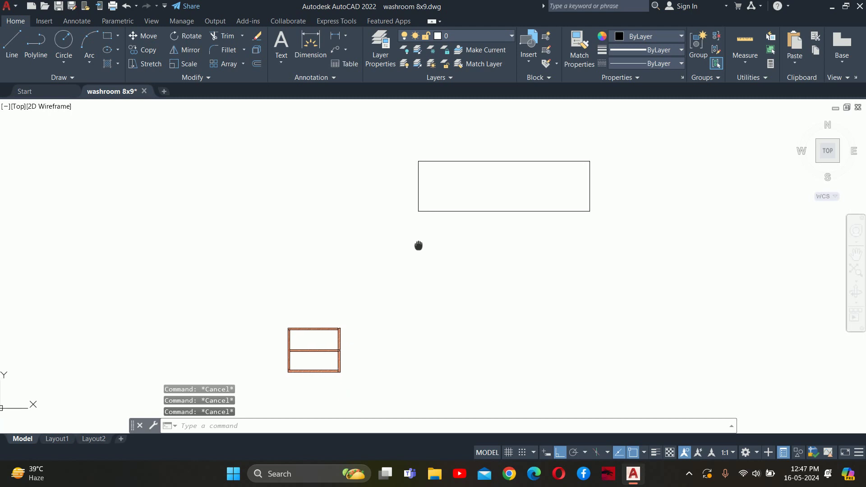
Stretch-move the big rectangle downward.
{"action": "type", "text": "s"}
{"action": "key", "text": "Return"}
{"action": "left_click", "coordinate": [632, 319]}
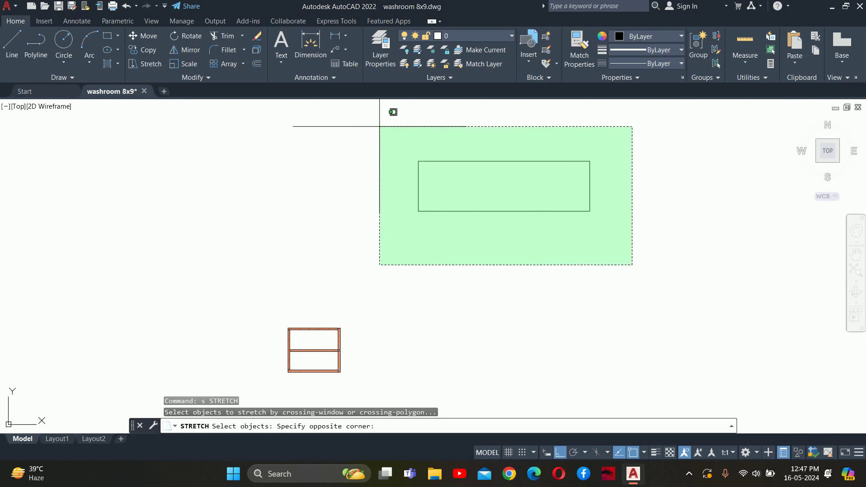
{"action": "left_click", "coordinate": [381, 128]}
{"action": "key", "text": "Return"}
{"action": "left_click", "coordinate": [360, 151]}
{"action": "left_click", "coordinate": [363, 225]}
Stretch-move the double box a little to the right.
{"action": "key", "text": "Return"}
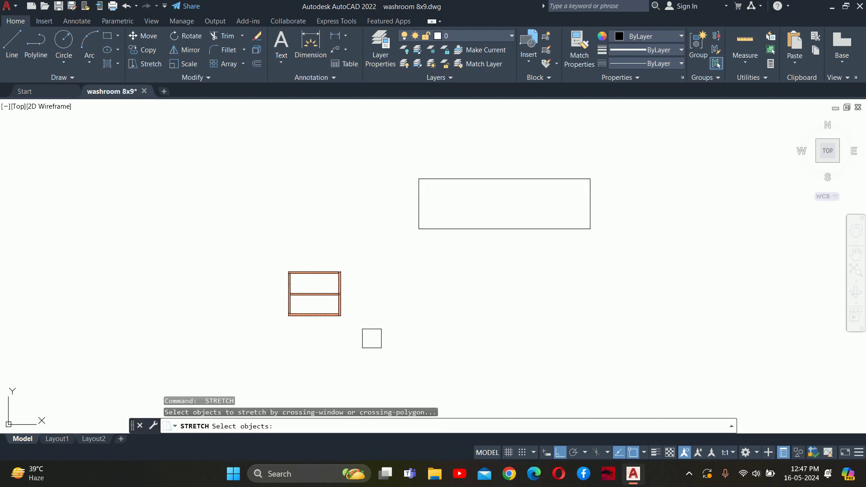
{"action": "left_click", "coordinate": [371, 339]}
{"action": "left_click", "coordinate": [265, 242]}
{"action": "key", "text": "Return"}
{"action": "left_click", "coordinate": [251, 220]}
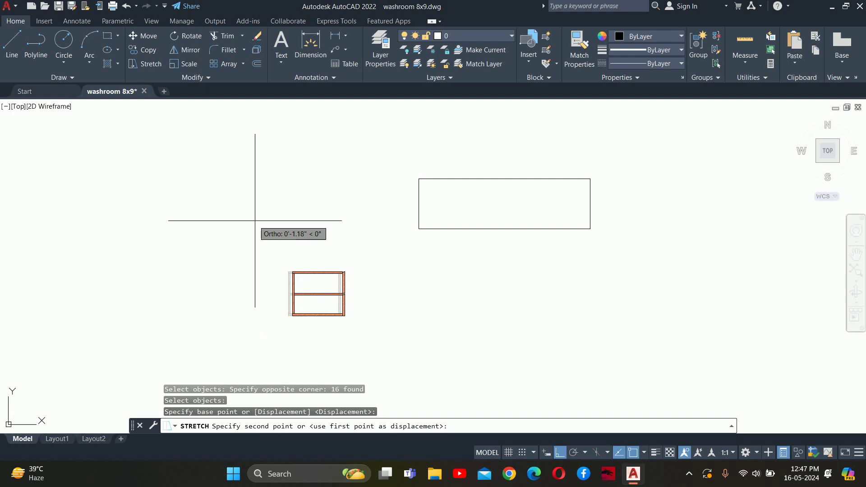
{"action": "left_click", "coordinate": [309, 226]}
{"action": "key", "text": "Escape"}
{"action": "key", "text": "Escape"}
{"action": "key", "text": "Escape"}
{"action": "middle_click_drag", "start_coordinate": [491, 309], "coordinate": [476, 295]}
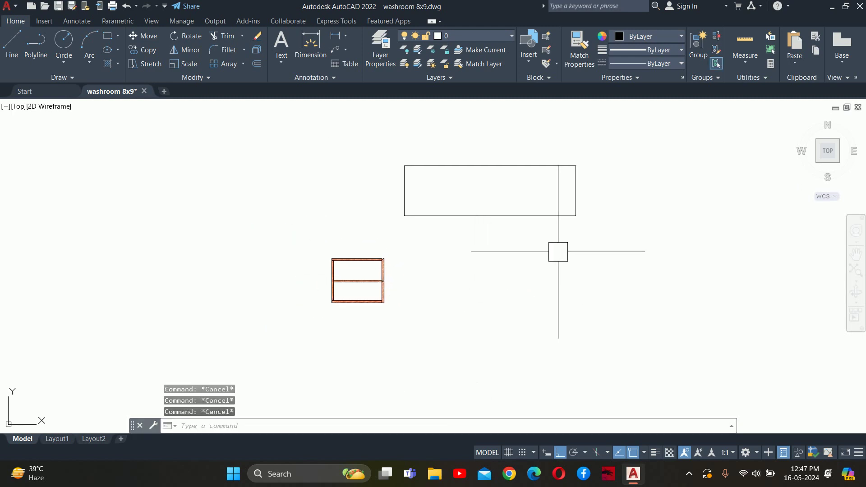
Draw vertical lines down from the big rectangle's lower-left and lower-right corners.
{"action": "type", "text": "l"}
{"action": "key", "text": "Return"}
{"action": "left_click", "coordinate": [405, 216]}
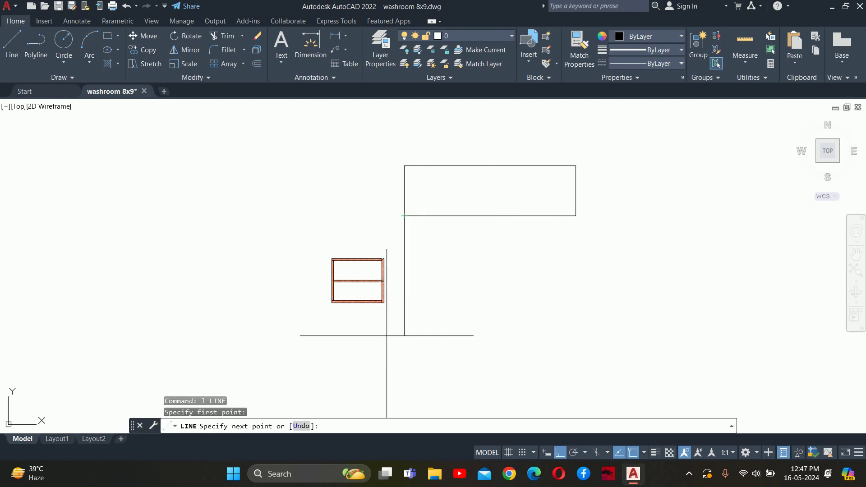
{"action": "scroll", "coordinate": [380, 317], "scroll_direction": "up", "scroll_amount": 3}
{"action": "left_click", "coordinate": [429, 294]}
{"action": "key", "text": "Escape"}
{"action": "key", "text": "Escape"}
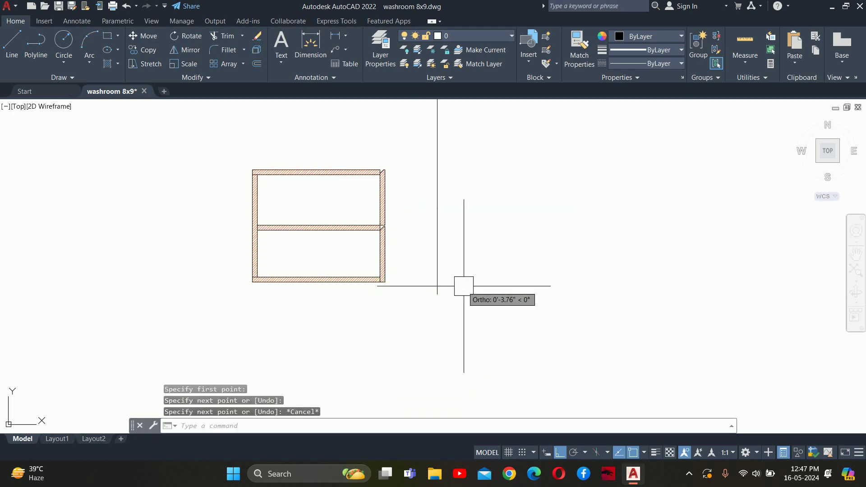
{"action": "scroll", "coordinate": [464, 284], "scroll_direction": "down", "scroll_amount": 3}
{"action": "key", "text": "Return"}
{"action": "left_click", "coordinate": [518, 208]}
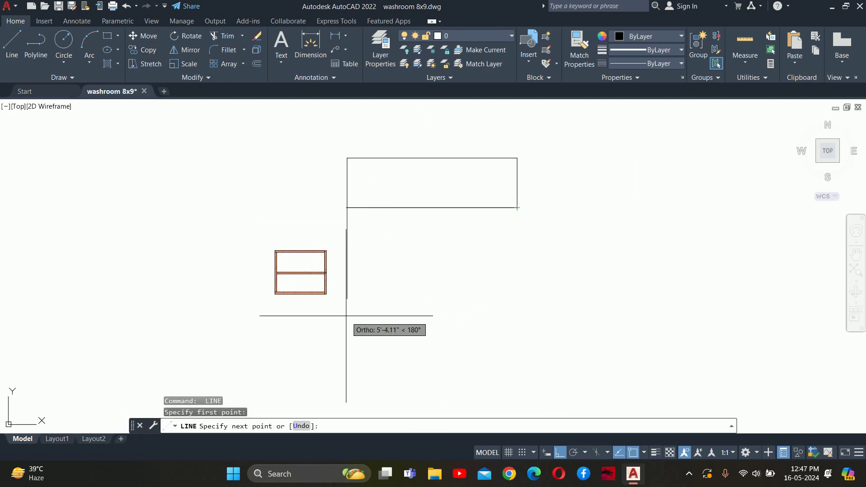
{"action": "left_click", "coordinate": [553, 299]}
{"action": "key", "text": "Escape"}
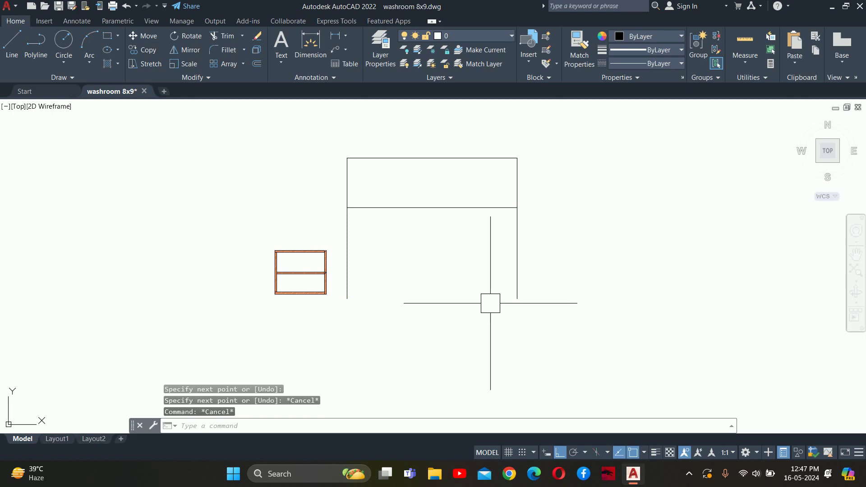
Draw horizontal lines from the double box's lower-right and upper-right corners to the right vertical line.
{"action": "type", "text": "l"}
{"action": "key", "text": "Return"}
{"action": "scroll", "coordinate": [330, 308], "scroll_direction": "up", "scroll_amount": 3}
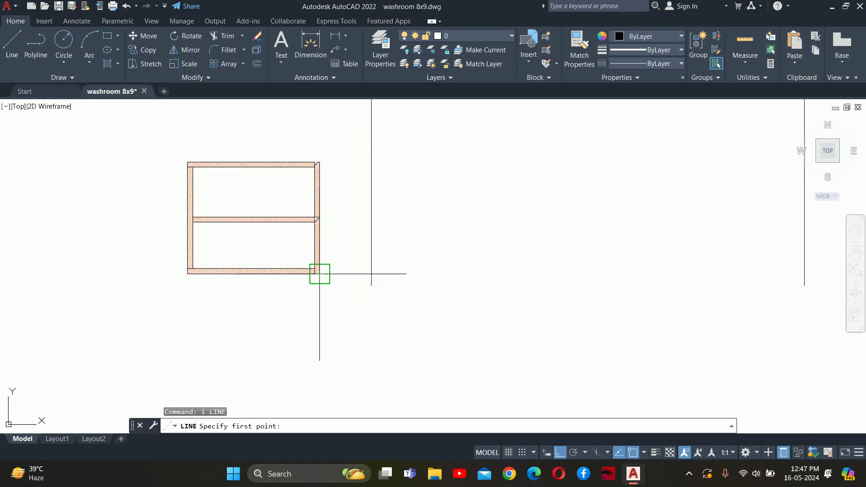
{"action": "left_click", "coordinate": [319, 273]}
{"action": "scroll", "coordinate": [429, 290], "scroll_direction": "down", "scroll_amount": 2}
{"action": "left_click", "coordinate": [442, 290]}
{"action": "key", "text": "Return"}
{"action": "key", "text": "Return"}
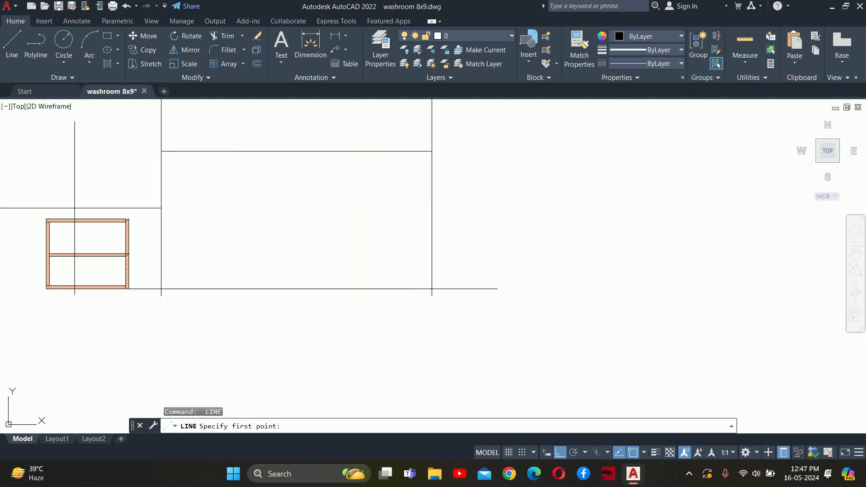
{"action": "scroll", "coordinate": [233, 227], "scroll_direction": "up", "scroll_amount": 4}
{"action": "left_click", "coordinate": [197, 233]}
{"action": "scroll", "coordinate": [197, 233], "scroll_direction": "down", "scroll_amount": 4}
{"action": "middle_click_drag", "start_coordinate": [509, 221], "coordinate": [354, 236]}
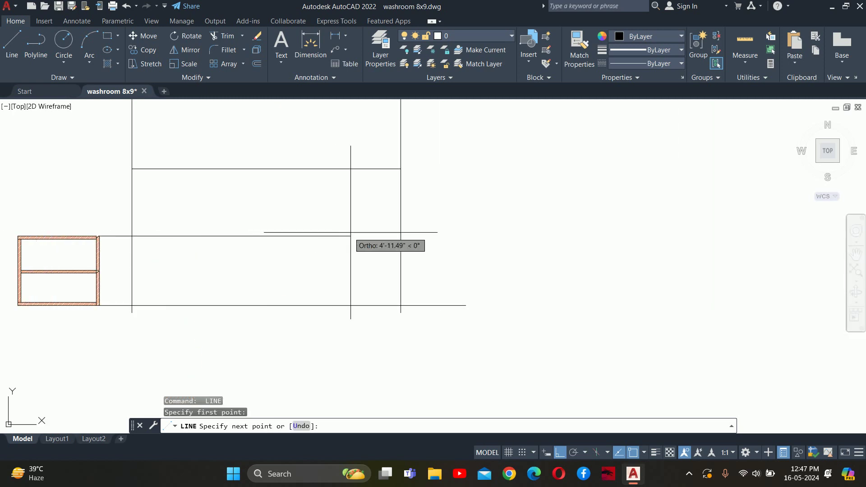
{"action": "left_click", "coordinate": [431, 239]}
{"action": "key", "text": "Return"}
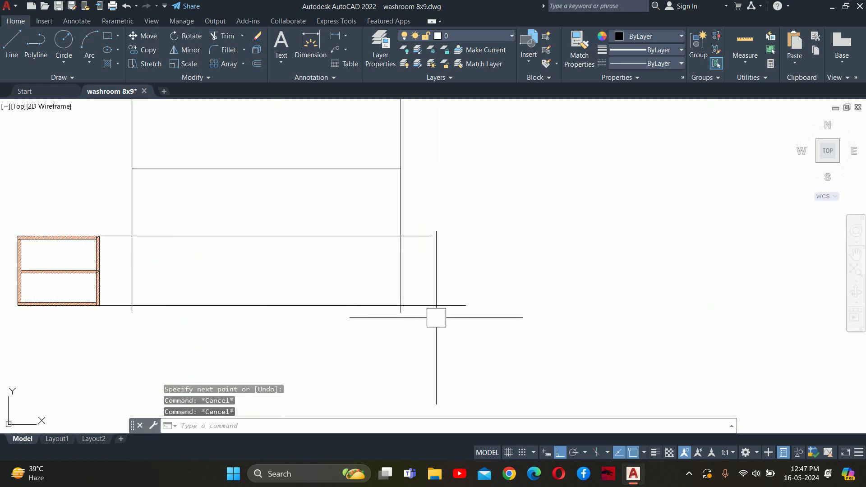
Trim the bottom line's overhang, the vertical line above the rectangle, and the segment near the wall.
{"action": "type", "text": "tr"}
{"action": "key", "text": "Return"}
{"action": "scroll", "coordinate": [393, 304], "scroll_direction": "up", "scroll_amount": 2}
{"action": "left_click", "coordinate": [432, 288]}
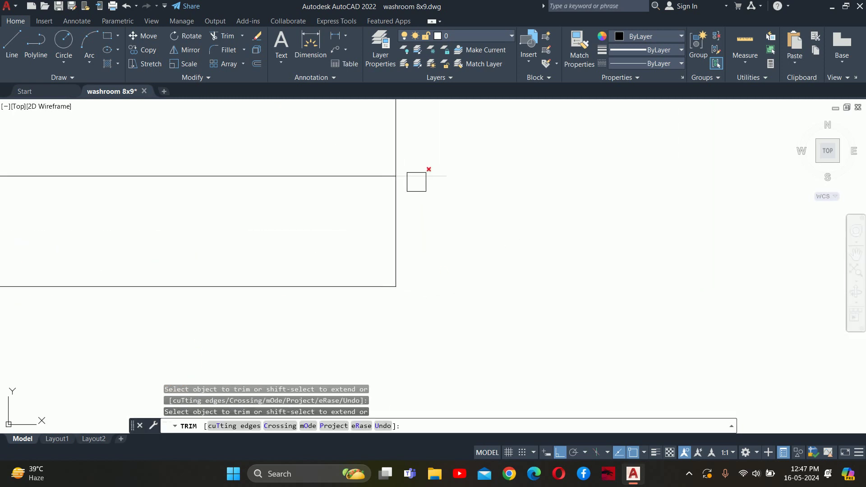
{"action": "mouse_move", "coordinate": [416, 182]}
{"action": "middle_mouse_down"}
{"action": "mouse_move", "coordinate": [453, 234]}
{"action": "mouse_move", "coordinate": [626, 262]}
{"action": "middle_mouse_up"}
{"action": "middle_click_drag", "start_coordinate": [632, 203], "coordinate": [627, 138]}
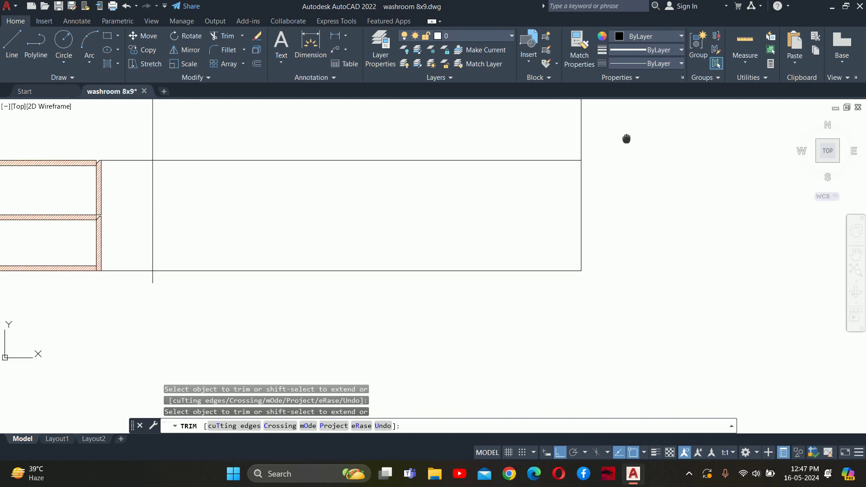
{"action": "left_click", "coordinate": [629, 139]}
{"action": "left_click", "coordinate": [109, 134]}
{"action": "key", "text": "Return"}
{"action": "left_click", "coordinate": [115, 153]}
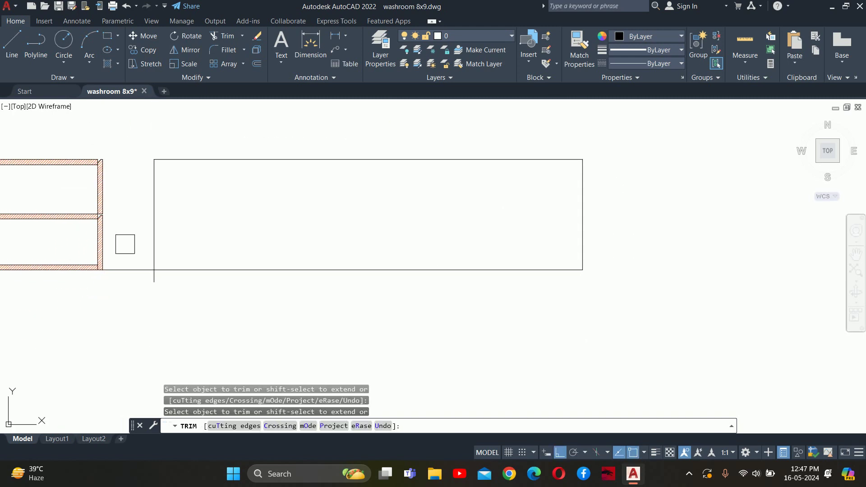
{"action": "key", "text": "Escape"}
{"action": "key", "text": "Escape"}
{"action": "scroll", "coordinate": [226, 280], "scroll_direction": "down", "scroll_amount": 5}
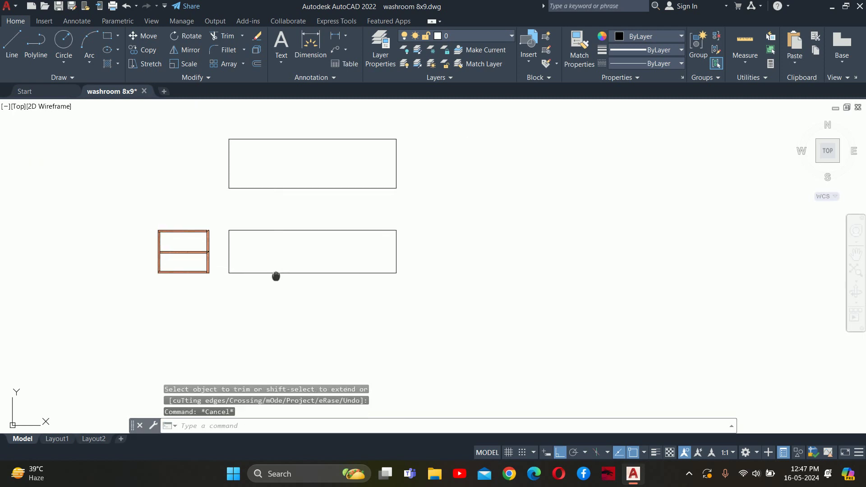
{"action": "mouse_move", "coordinate": [276, 274]}
{"action": "middle_mouse_down"}
{"action": "mouse_move", "coordinate": [305, 261]}
{"action": "mouse_move", "coordinate": [228, 246]}
{"action": "middle_mouse_up"}
{"action": "scroll", "coordinate": [306, 264], "scroll_direction": "down", "scroll_amount": 5}
{"action": "scroll", "coordinate": [298, 232], "scroll_direction": "up", "scroll_amount": 5}
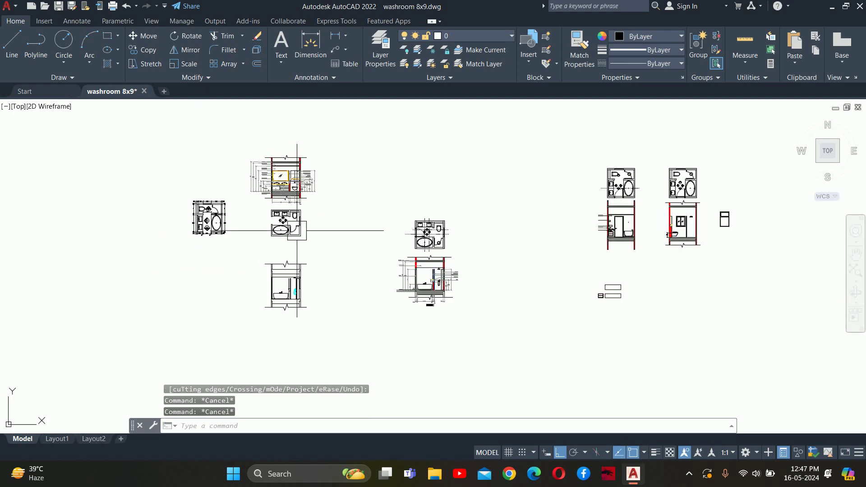
{"action": "scroll", "coordinate": [150, 222], "scroll_direction": "up", "scroll_amount": 5}
{"action": "scroll", "coordinate": [244, 233], "scroll_direction": "down", "scroll_amount": 5}
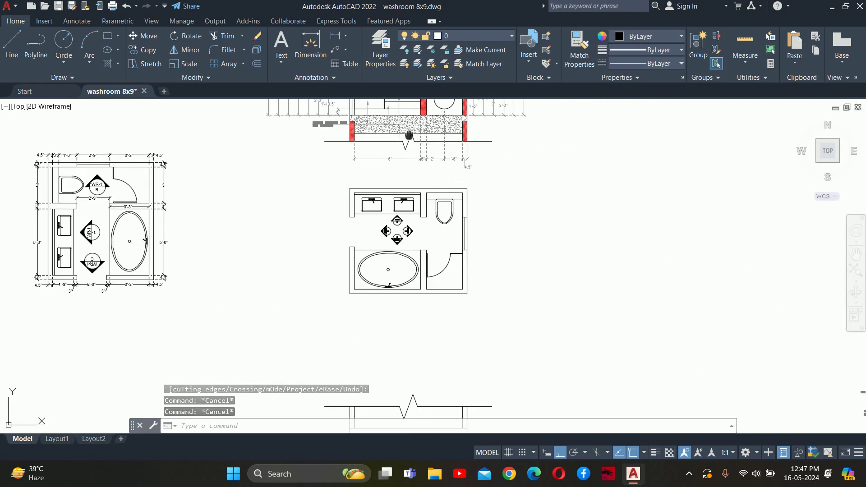
{"action": "scroll", "coordinate": [406, 361], "scroll_direction": "up", "scroll_amount": 5}
{"action": "scroll", "coordinate": [422, 303], "scroll_direction": "up", "scroll_amount": 5}
{"action": "middle_click_drag", "start_coordinate": [422, 303], "coordinate": [380, 228]}
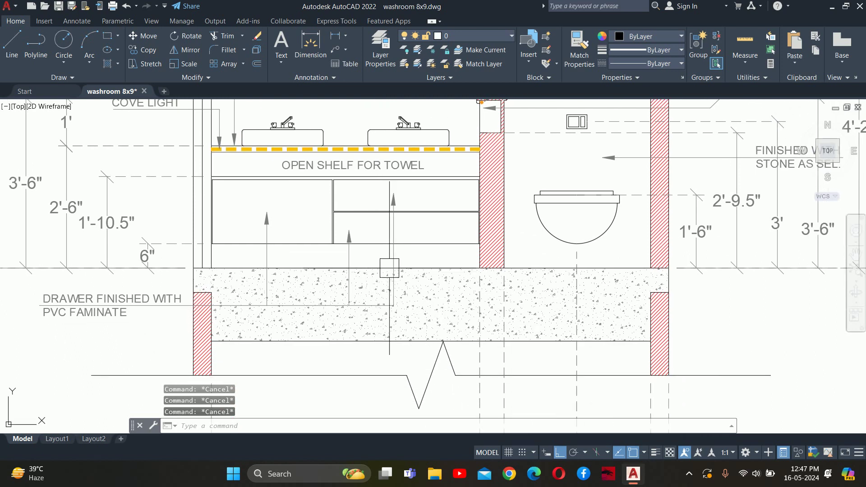
{"action": "type", "text": "li"}
{"action": "key", "text": "Return"}
{"action": "scroll", "coordinate": [390, 268], "scroll_direction": "up", "scroll_amount": 2}
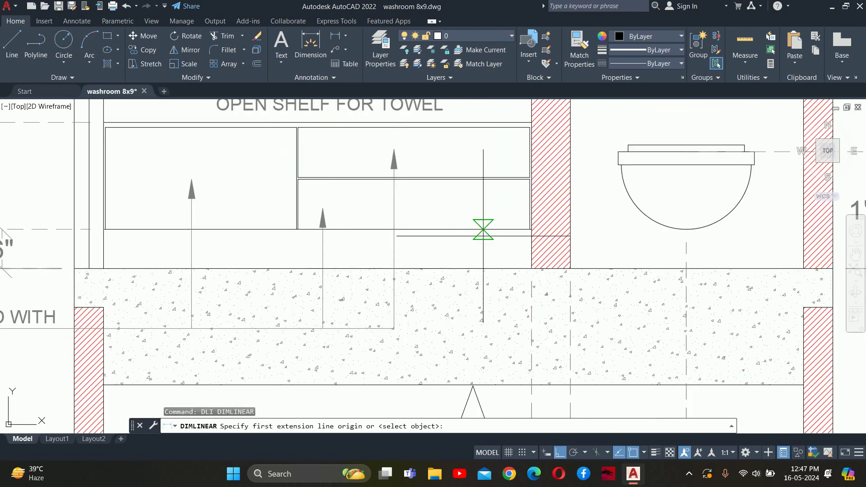
{"action": "scroll", "coordinate": [460, 229], "scroll_direction": "up", "scroll_amount": 3}
{"action": "left_click", "coordinate": [282, 212]}
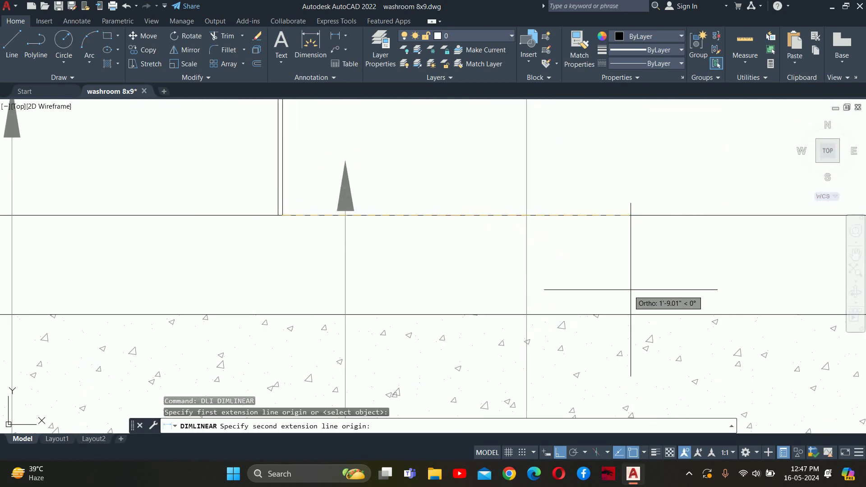
{"action": "scroll", "coordinate": [631, 290], "scroll_direction": "down", "scroll_amount": 2}
{"action": "scroll", "coordinate": [492, 270], "scroll_direction": "up", "scroll_amount": 4}
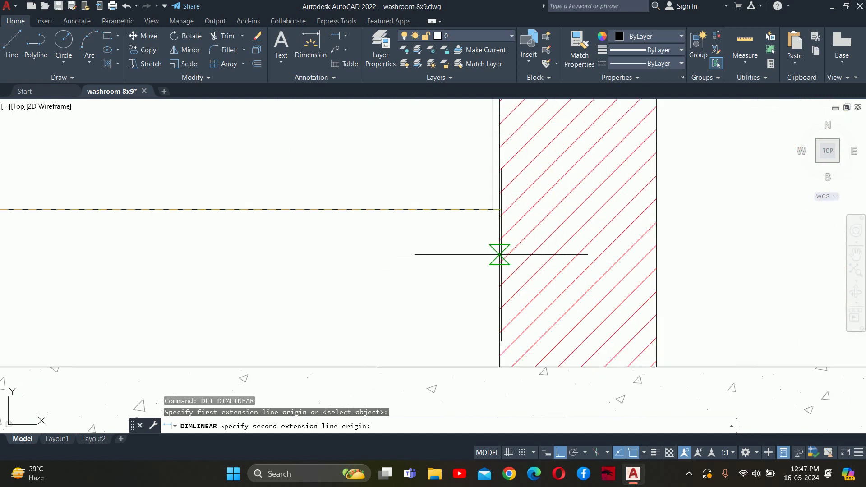
{"action": "left_click", "coordinate": [493, 209]}
{"action": "scroll", "coordinate": [493, 209], "scroll_direction": "down", "scroll_amount": 5}
{"action": "key", "text": "Escape"}
{"action": "scroll", "coordinate": [316, 203], "scroll_direction": "down", "scroll_amount": 4}
{"action": "scroll", "coordinate": [201, 187], "scroll_direction": "down", "scroll_amount": 3}
{"action": "scroll", "coordinate": [438, 351], "scroll_direction": "down", "scroll_amount": 2}
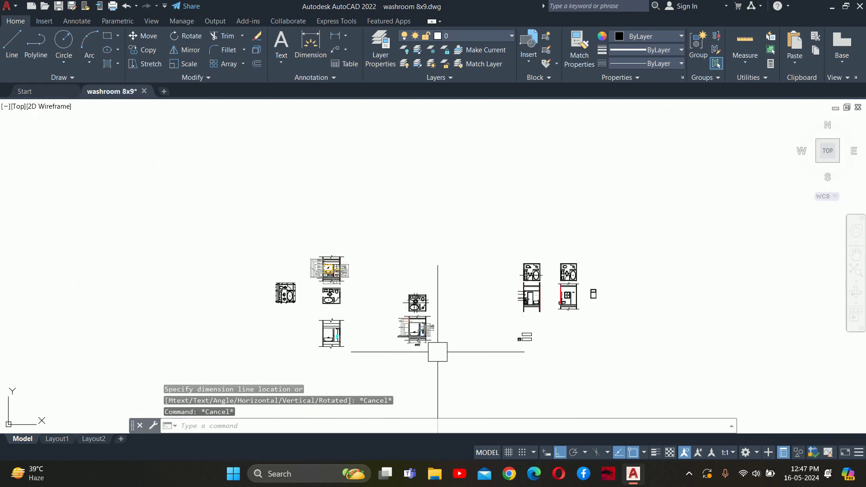
{"action": "scroll", "coordinate": [445, 306], "scroll_direction": "up", "scroll_amount": 1}
{"action": "scroll", "coordinate": [319, 309], "scroll_direction": "up", "scroll_amount": 3}
{"action": "key", "text": "Escape"}
{"action": "scroll", "coordinate": [391, 344], "scroll_direction": "up", "scroll_amount": 2}
Offset the lower rectangle's right edge 36 inches inward to form a vertical divider.
{"action": "middle_click_drag", "start_coordinate": [391, 345], "coordinate": [461, 319]}
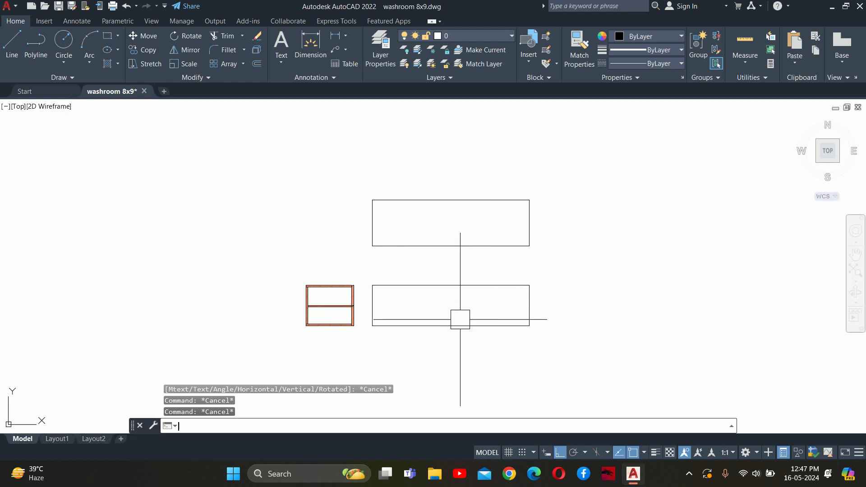
{"action": "type", "text": "o"}
{"action": "key", "text": "Return"}
{"action": "key", "text": "Return"}
{"action": "left_click", "coordinate": [528, 301]}
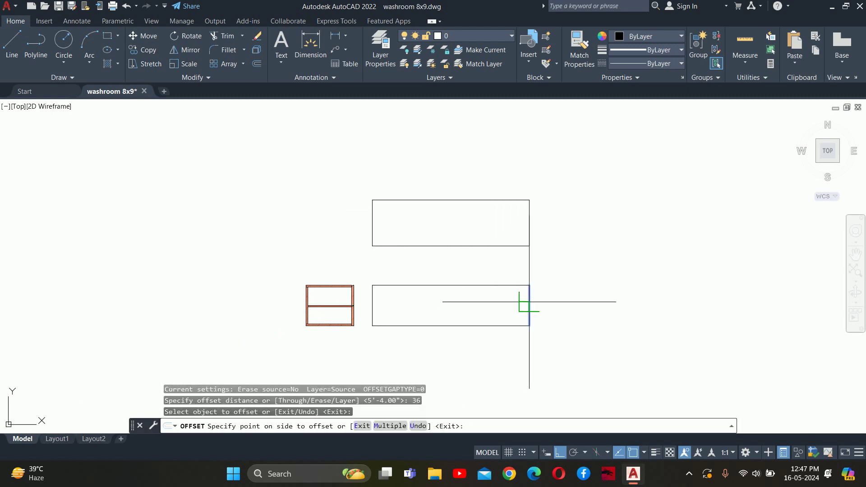
{"action": "left_click", "coordinate": [492, 303]}
{"action": "key", "text": "Return"}
{"action": "key", "text": "Return"}
{"action": "type", "text": ".75"}
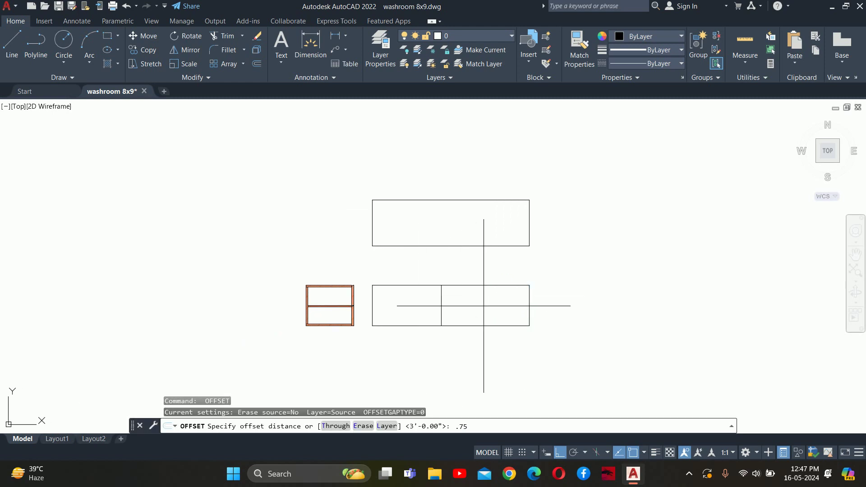
{"action": "key", "text": "Return"}
Add 0.75-inch inner parallel lines to the divider and the rectangle's four edges.
{"action": "scroll", "coordinate": [440, 301], "scroll_direction": "up", "scroll_amount": 2}
{"action": "scroll", "coordinate": [438, 309], "scroll_direction": "up", "scroll_amount": 2}
{"action": "left_click", "coordinate": [436, 309]}
{"action": "left_click", "coordinate": [406, 289]}
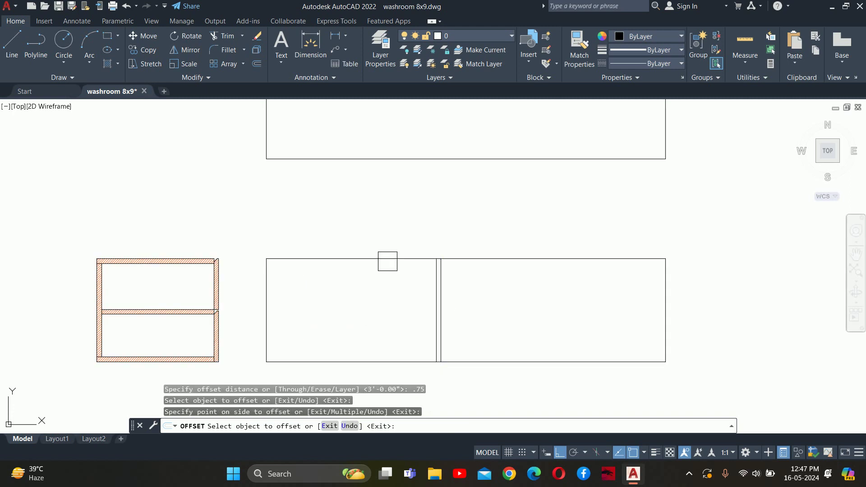
{"action": "left_click", "coordinate": [387, 260]}
{"action": "left_click", "coordinate": [388, 359]}
{"action": "left_click", "coordinate": [329, 296]}
{"action": "left_click", "coordinate": [266, 316]}
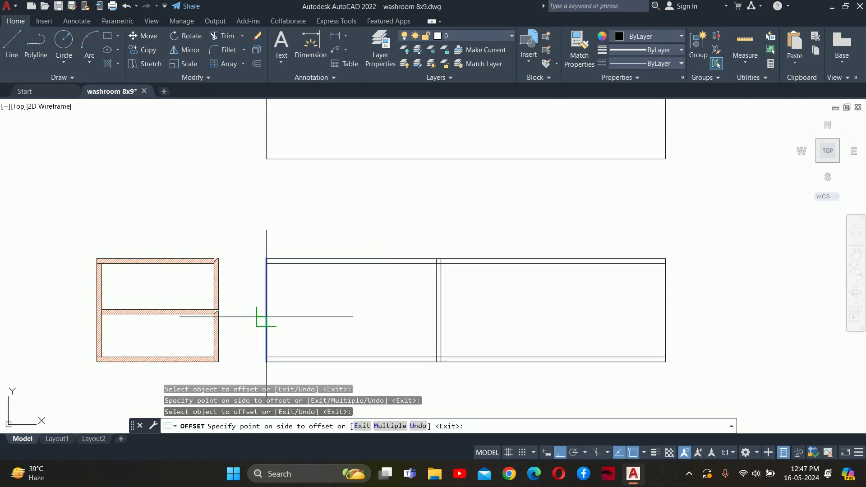
{"action": "left_click", "coordinate": [336, 330]}
{"action": "left_click", "coordinate": [666, 299]}
{"action": "left_click", "coordinate": [592, 354]}
{"action": "key", "text": "Escape"}
{"action": "key", "text": "Escape"}
Start TRIM (tr) and zoom in toward the rectangle's overlapping lines.
{"action": "middle_click_drag", "start_coordinate": [593, 354], "coordinate": [520, 284]}
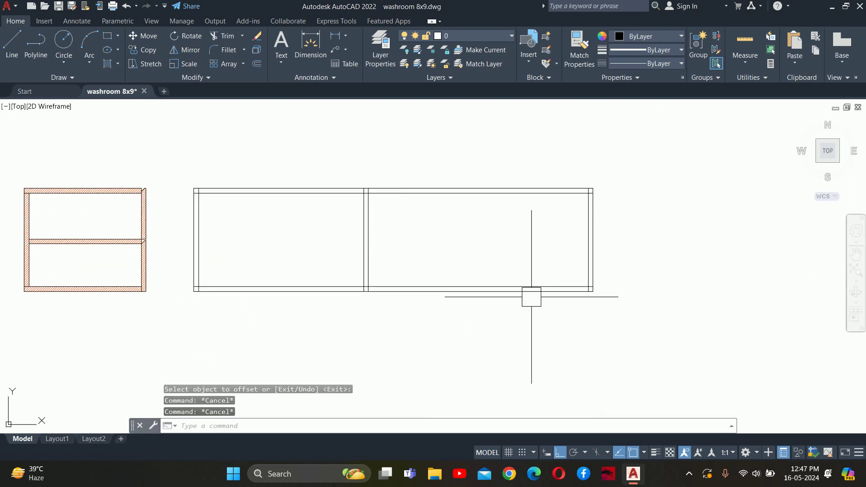
{"action": "type", "text": "tr"}
{"action": "key", "text": "Return"}
{"action": "scroll", "coordinate": [558, 257], "scroll_direction": "up", "scroll_amount": 6}
{"action": "scroll", "coordinate": [443, 185], "scroll_direction": "up", "scroll_amount": 3}
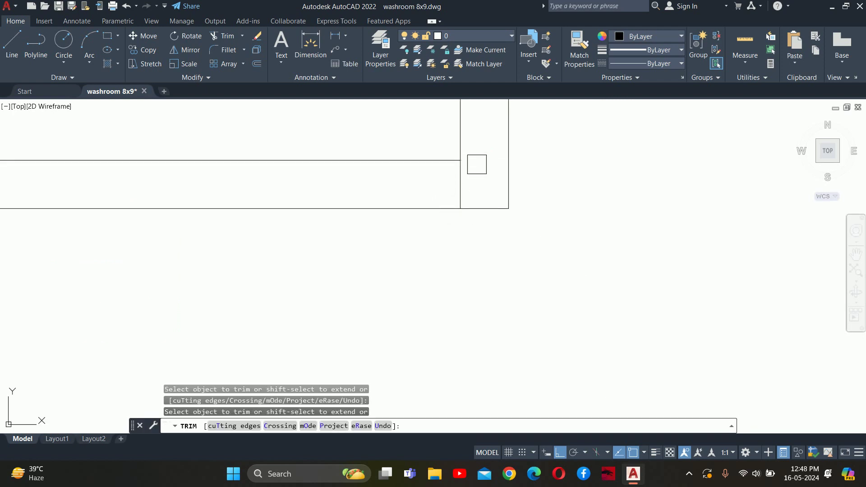
Trim the overlapping inner and outer line ends at each corner and the divider junction.
{"action": "middle_click_drag", "start_coordinate": [477, 164], "coordinate": [471, 296]}
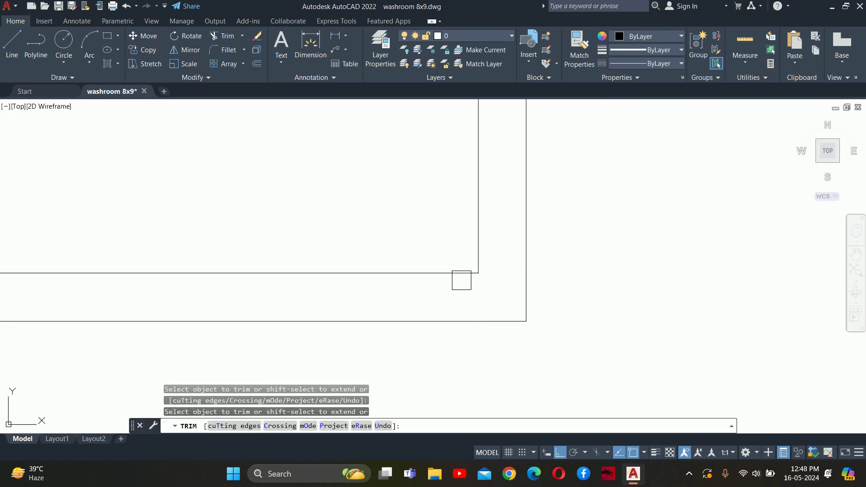
{"action": "scroll", "coordinate": [477, 248], "scroll_direction": "down", "scroll_amount": 5}
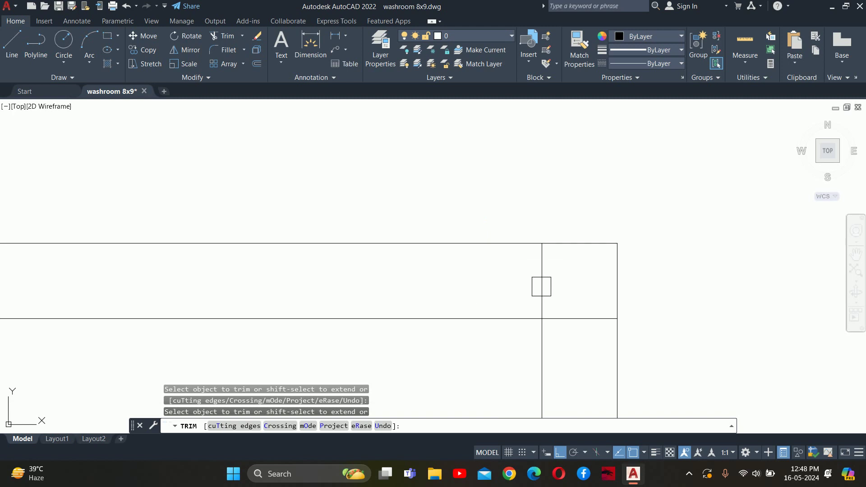
{"action": "scroll", "coordinate": [542, 286], "scroll_direction": "down", "scroll_amount": 2}
{"action": "scroll", "coordinate": [820, 278], "scroll_direction": "down", "scroll_amount": 5}
{"action": "scroll", "coordinate": [710, 253], "scroll_direction": "up", "scroll_amount": 3}
{"action": "scroll", "coordinate": [721, 253], "scroll_direction": "up", "scroll_amount": 2}
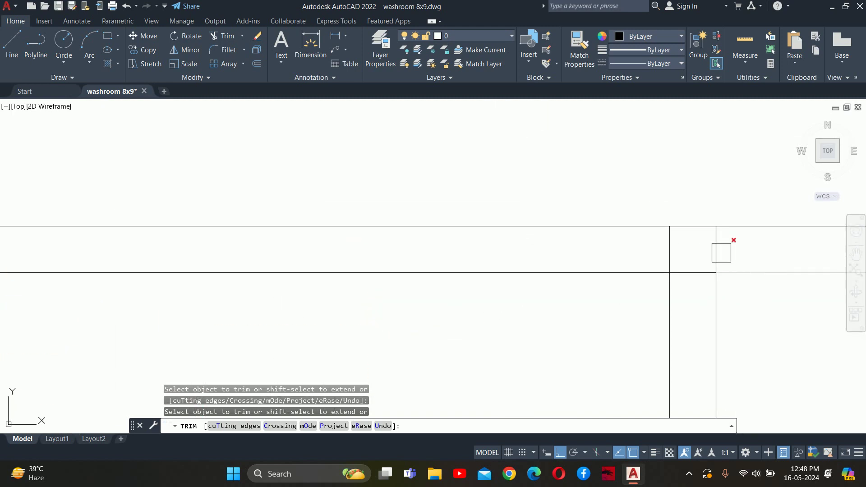
{"action": "scroll", "coordinate": [719, 246], "scroll_direction": "down", "scroll_amount": 3}
{"action": "scroll", "coordinate": [681, 324], "scroll_direction": "down", "scroll_amount": 2}
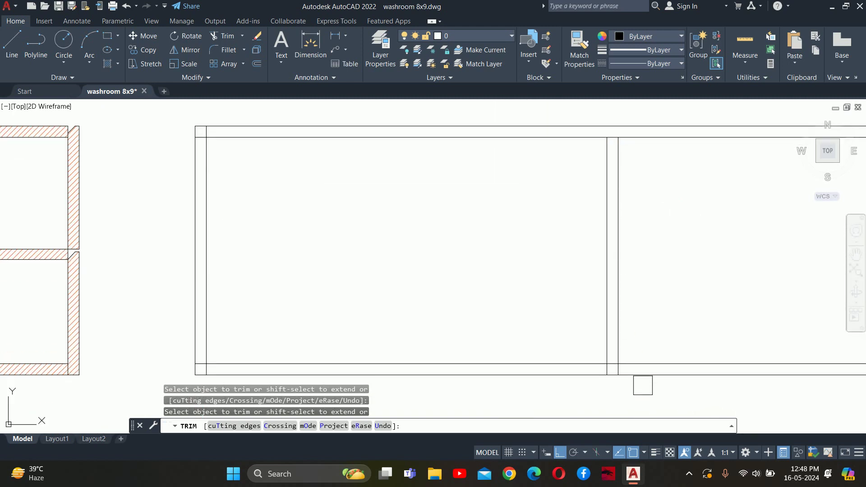
{"action": "scroll", "coordinate": [553, 277], "scroll_direction": "up", "scroll_amount": 3}
{"action": "scroll", "coordinate": [422, 220], "scroll_direction": "up", "scroll_amount": 3}
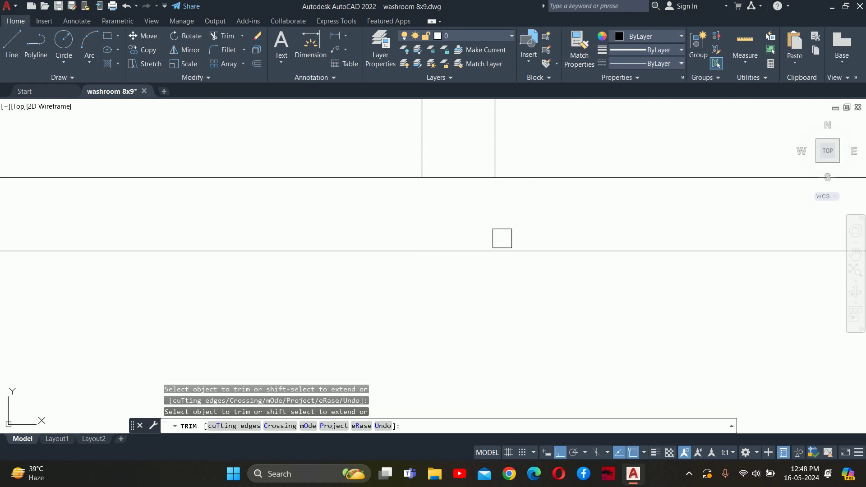
{"action": "scroll", "coordinate": [502, 238], "scroll_direction": "down", "scroll_amount": 3}
{"action": "scroll", "coordinate": [487, 175], "scroll_direction": "up", "scroll_amount": 2}
{"action": "scroll", "coordinate": [451, 149], "scroll_direction": "up", "scroll_amount": 3}
{"action": "scroll", "coordinate": [476, 189], "scroll_direction": "up", "scroll_amount": 1}
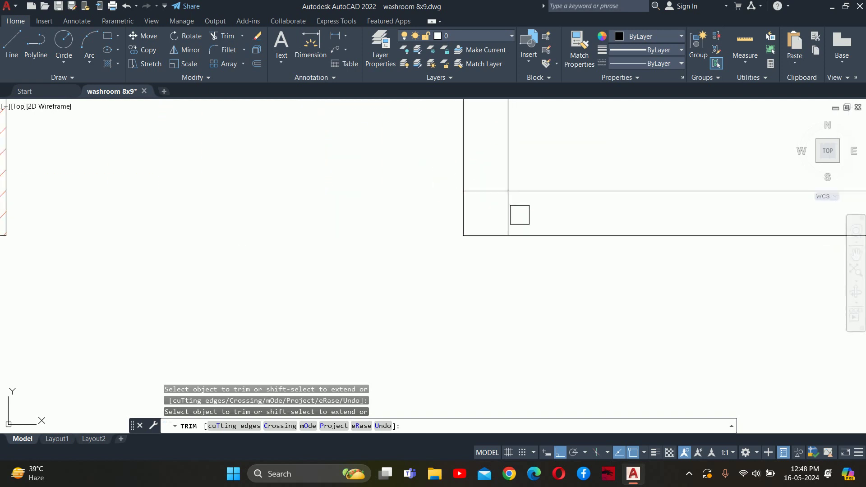
{"action": "scroll", "coordinate": [506, 218], "scroll_direction": "down", "scroll_amount": 3}
{"action": "scroll", "coordinate": [499, 255], "scroll_direction": "up", "scroll_amount": 2}
{"action": "scroll", "coordinate": [280, 144], "scroll_direction": "up", "scroll_amount": 3}
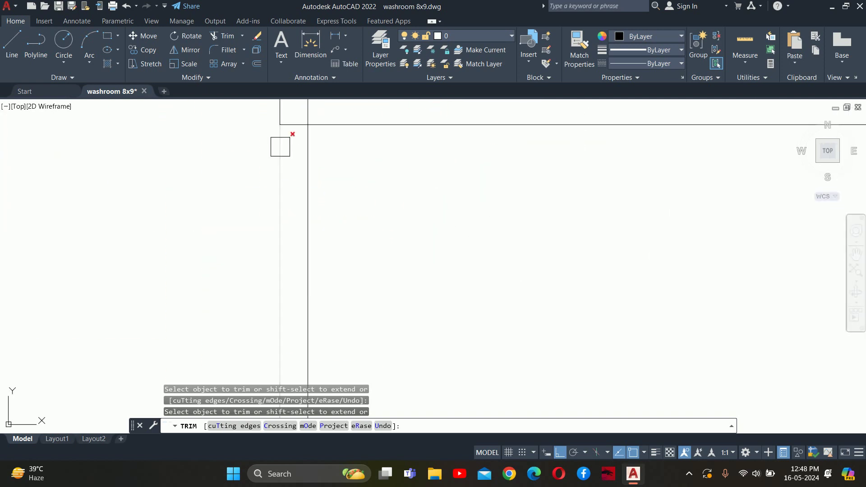
{"action": "scroll", "coordinate": [362, 224], "scroll_direction": "up", "scroll_amount": 1}
{"action": "scroll", "coordinate": [345, 232], "scroll_direction": "down", "scroll_amount": 3}
{"action": "scroll", "coordinate": [429, 247], "scroll_direction": "down", "scroll_amount": 2}
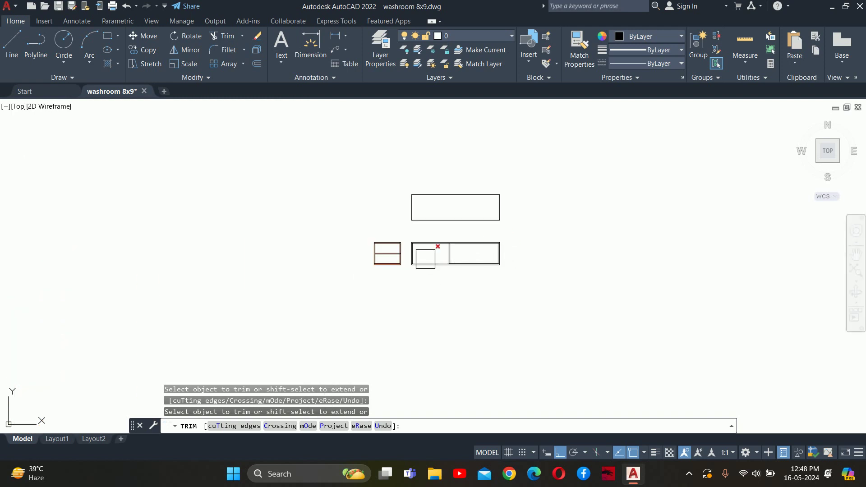
{"action": "scroll", "coordinate": [547, 242], "scroll_direction": "up", "scroll_amount": 3}
{"action": "key", "text": "Escape"}
{"action": "key", "text": "Escape"}
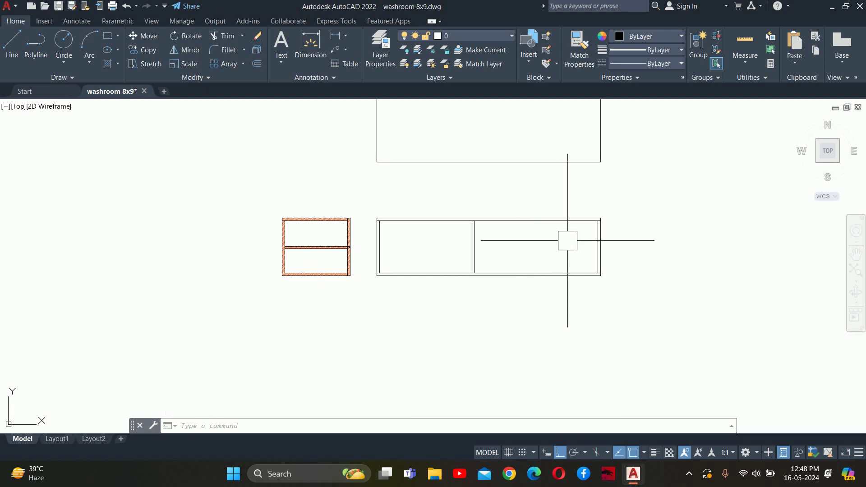
{"action": "key", "text": "Escape"}
{"action": "key", "text": "Escape"}
{"action": "scroll", "coordinate": [593, 230], "scroll_direction": "up", "scroll_amount": 4}
{"action": "scroll", "coordinate": [593, 230], "scroll_direction": "down", "scroll_amount": 4}
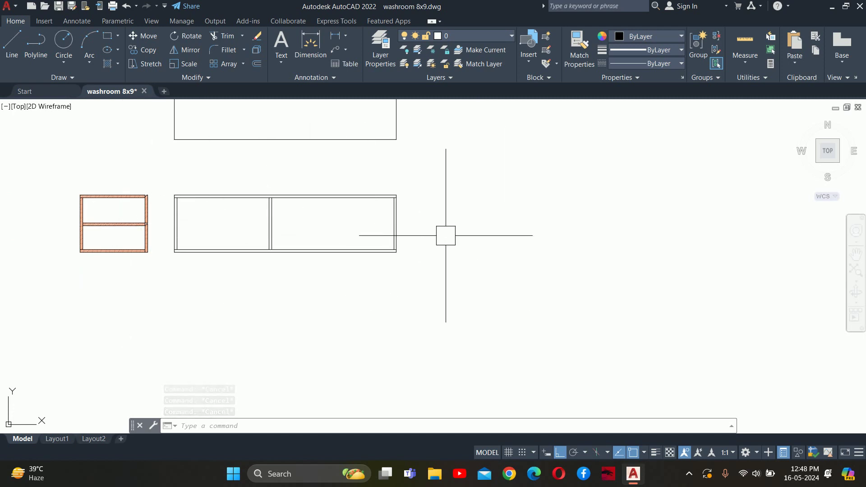
Offset a line of the double-lined rectangle 8 inches to add a parallel copy.
{"action": "middle_click_drag", "start_coordinate": [430, 239], "coordinate": [463, 245]}
{"action": "type", "text": "o"}
{"action": "key", "text": "Return"}
{"action": "type", "text": "8"}
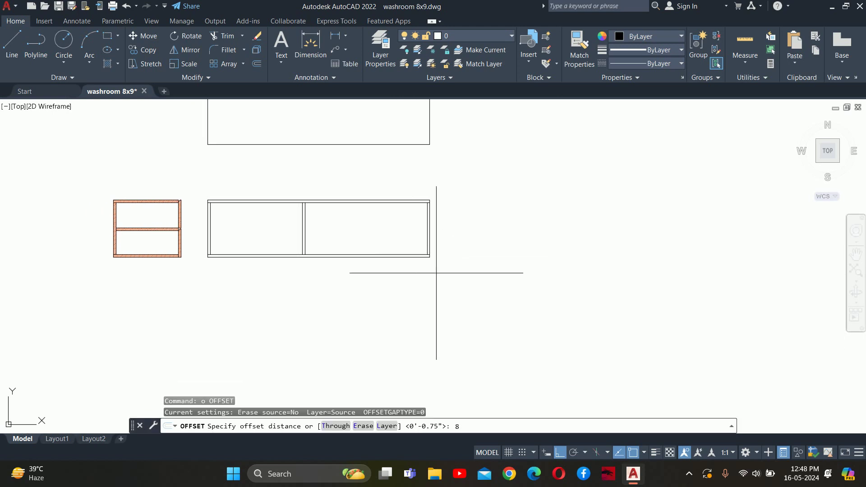
{"action": "key", "text": "Return"}
{"action": "scroll", "coordinate": [436, 273], "scroll_direction": "up", "scroll_amount": 3}
{"action": "left_click", "coordinate": [316, 203]}
{"action": "left_click", "coordinate": [316, 225]}
{"action": "key", "text": "Escape"}
{"action": "key", "text": "Escape"}
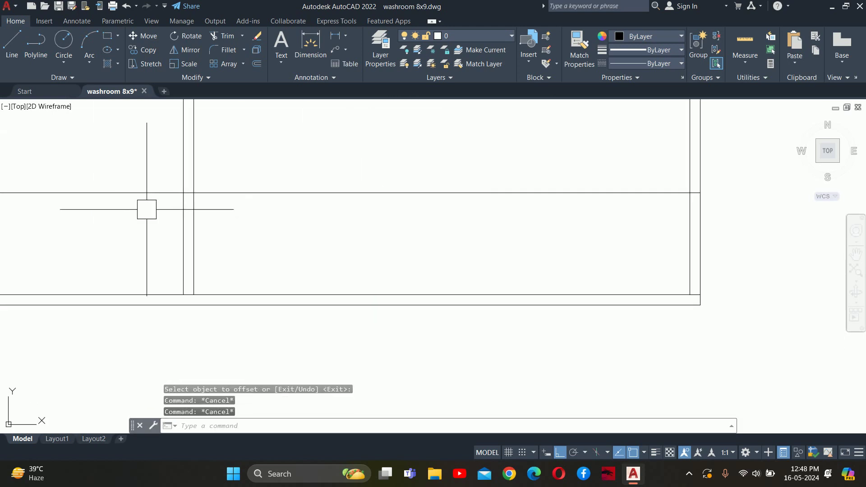
Offset the vanity detail's horizontal line .755 to create its parallel copy.
{"action": "middle_click_drag", "start_coordinate": [196, 248], "coordinate": [330, 247]}
{"action": "scroll", "coordinate": [360, 279], "scroll_direction": "down", "scroll_amount": 2}
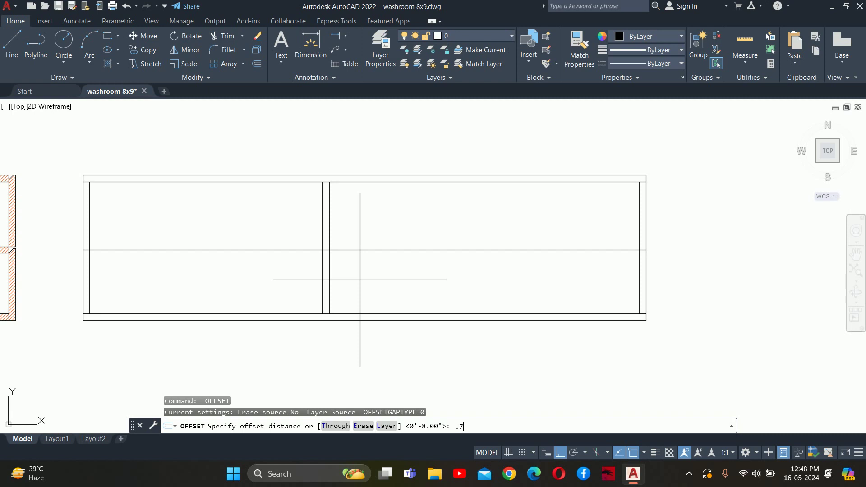
{"action": "type", "text": "55"}
{"action": "key", "text": "Return"}
{"action": "left_click", "coordinate": [386, 249]}
{"action": "left_click", "coordinate": [396, 204]}
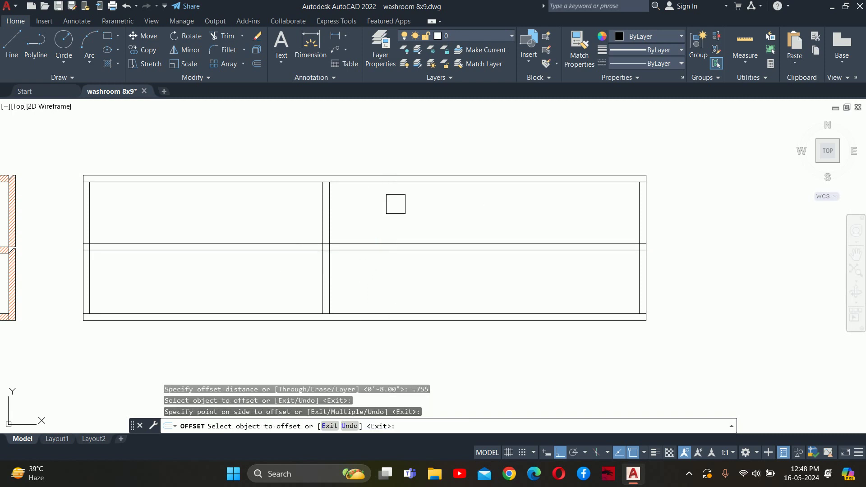
{"action": "middle_click_drag", "start_coordinate": [389, 262], "coordinate": [454, 243]}
{"action": "key", "text": "Return"}
{"action": "key", "text": "Escape"}
{"action": "mouse_move", "coordinate": [335, 261]}
{"action": "middle_mouse_down"}
{"action": "mouse_move", "coordinate": [377, 279]}
{"action": "mouse_move", "coordinate": [544, 262]}
{"action": "middle_mouse_up"}
{"action": "key", "text": "Escape"}
{"action": "key", "text": "Escape"}
Start TRIM at the divider junction, then cancel it without trimming.
{"action": "type", "text": "t"}
{"action": "middle_click_drag", "start_coordinate": [628, 264], "coordinate": [171, 263]}
{"action": "key", "text": "Return"}
{"action": "scroll", "coordinate": [394, 270], "scroll_direction": "up", "scroll_amount": 3}
{"action": "scroll", "coordinate": [201, 247], "scroll_direction": "up", "scroll_amount": 4}
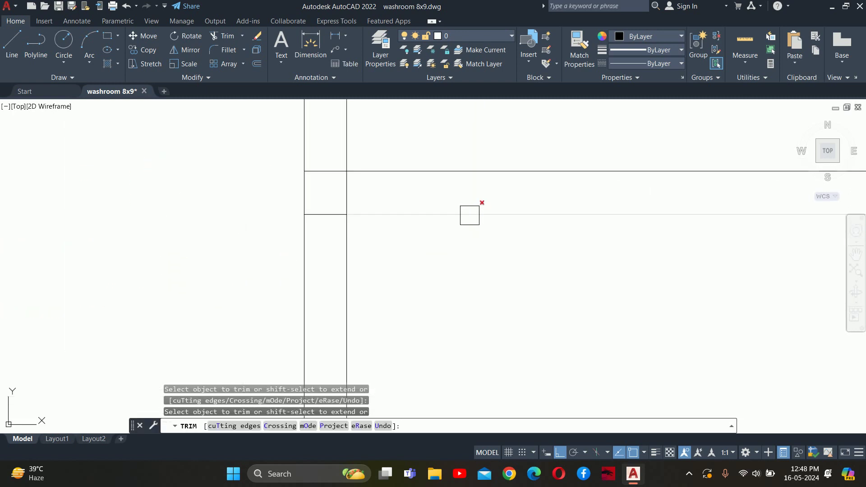
{"action": "scroll", "coordinate": [203, 263], "scroll_direction": "down", "scroll_amount": 4}
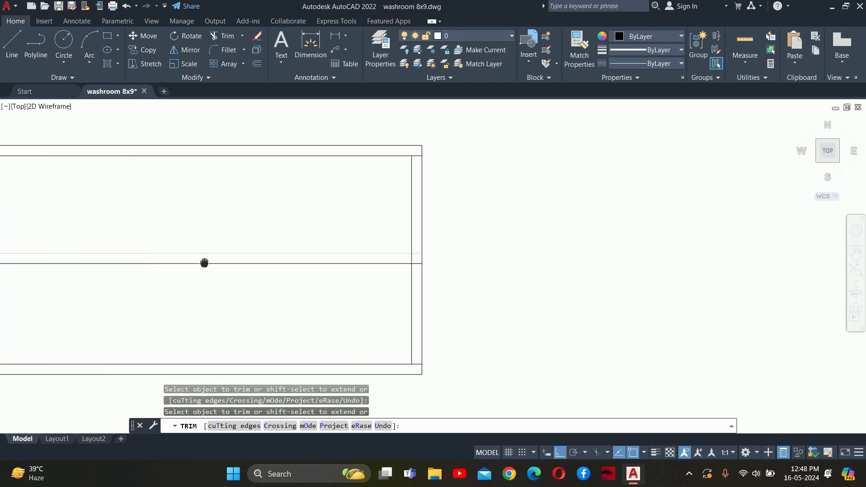
{"action": "scroll", "coordinate": [355, 258], "scroll_direction": "up", "scroll_amount": 4}
{"action": "scroll", "coordinate": [269, 228], "scroll_direction": "down", "scroll_amount": 2}
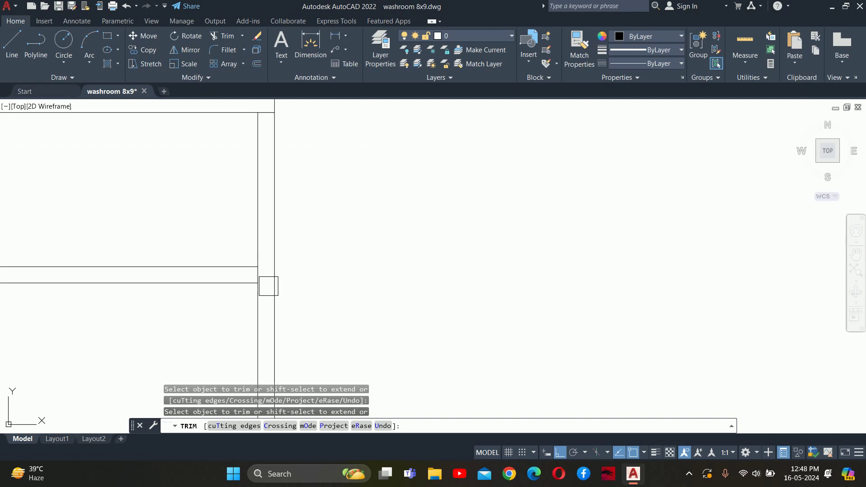
{"action": "scroll", "coordinate": [526, 236], "scroll_direction": "down", "scroll_amount": 3}
{"action": "scroll", "coordinate": [373, 232], "scroll_direction": "down", "scroll_amount": 3}
{"action": "key", "text": "Escape"}
{"action": "key", "text": "Escape"}
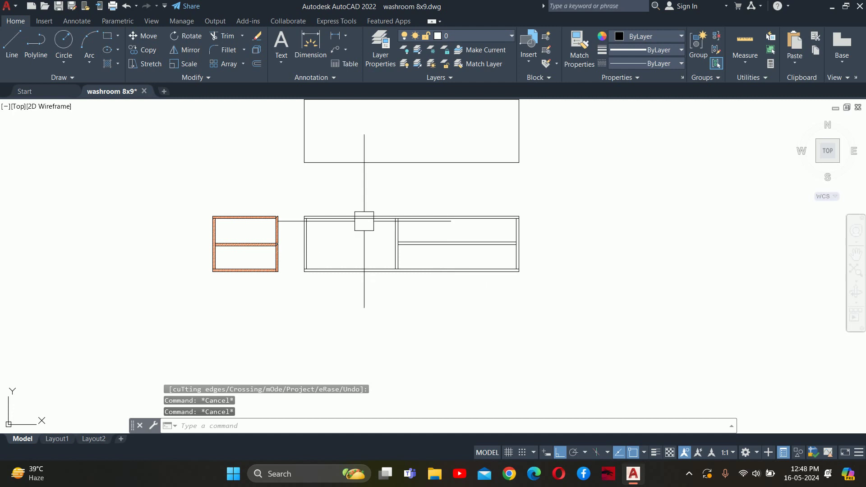
Zoom around to review the two-compartment rectangle beside the double cabinet box.
{"action": "scroll", "coordinate": [364, 221], "scroll_direction": "down", "scroll_amount": 3}
{"action": "scroll", "coordinate": [261, 232], "scroll_direction": "down", "scroll_amount": 3}
{"action": "scroll", "coordinate": [24, 168], "scroll_direction": "up", "scroll_amount": 4}
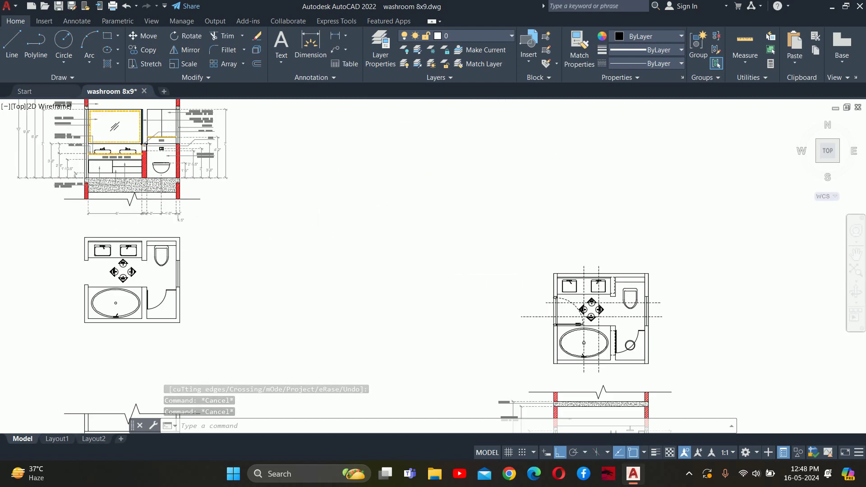
{"action": "scroll", "coordinate": [97, 165], "scroll_direction": "up", "scroll_amount": 5}
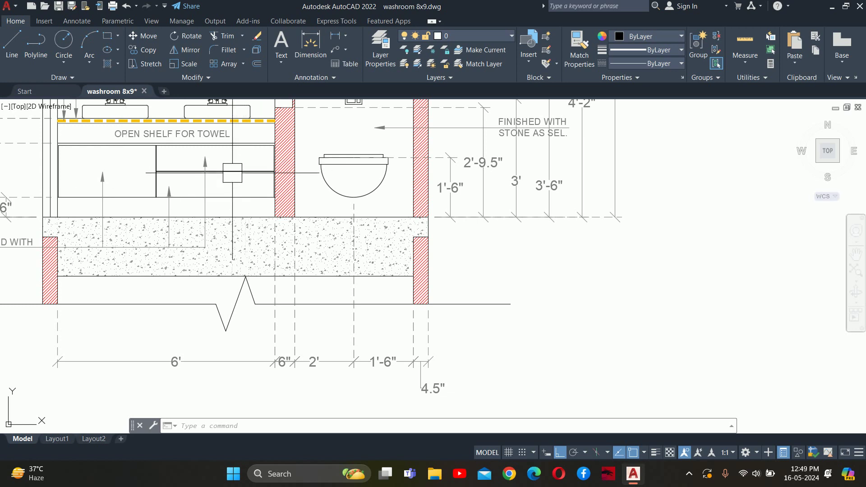
{"action": "scroll", "coordinate": [232, 172], "scroll_direction": "down", "scroll_amount": 4}
{"action": "scroll", "coordinate": [575, 309], "scroll_direction": "down", "scroll_amount": 2}
{"action": "scroll", "coordinate": [574, 309], "scroll_direction": "up", "scroll_amount": 4}
{"action": "scroll", "coordinate": [648, 305], "scroll_direction": "up", "scroll_amount": 3}
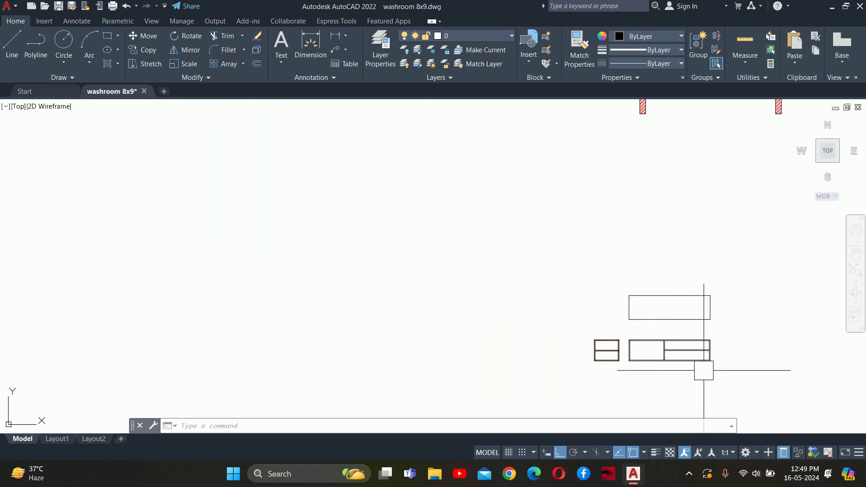
{"action": "scroll", "coordinate": [705, 368], "scroll_direction": "down", "scroll_amount": 5}
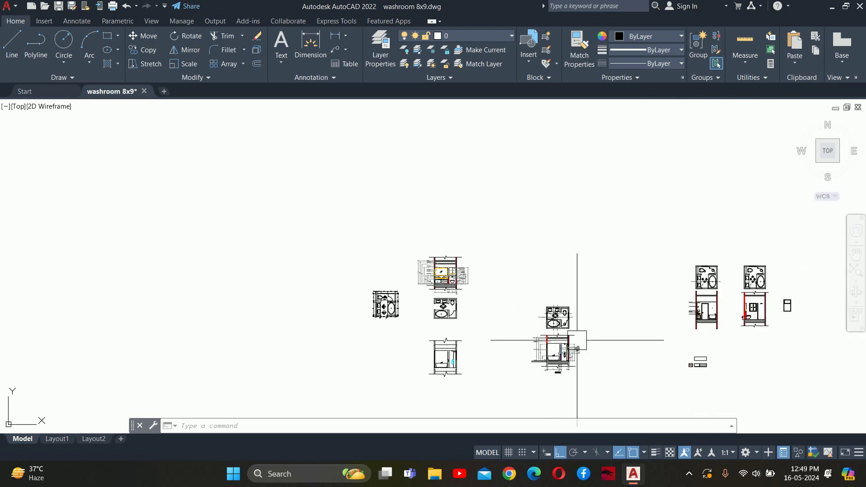
{"action": "scroll", "coordinate": [577, 344], "scroll_direction": "up", "scroll_amount": 3}
{"action": "scroll", "coordinate": [518, 267], "scroll_direction": "up", "scroll_amount": 2}
{"action": "scroll", "coordinate": [451, 250], "scroll_direction": "up", "scroll_amount": 5}
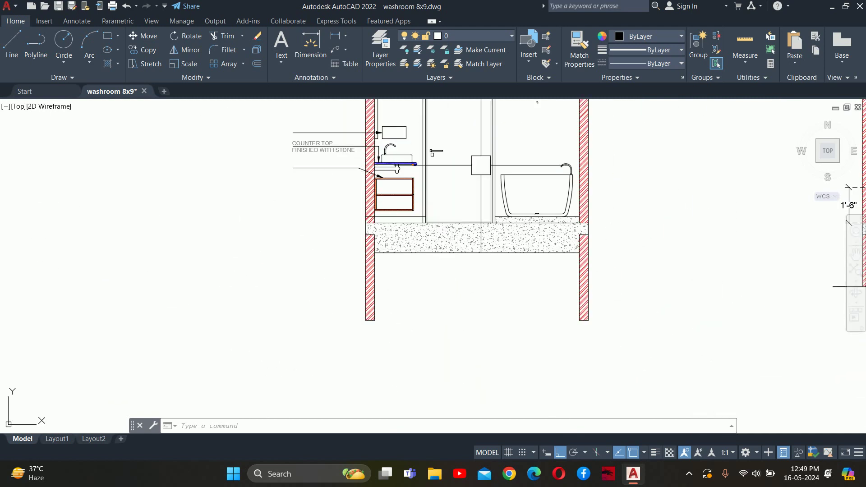
{"action": "scroll", "coordinate": [406, 166], "scroll_direction": "up", "scroll_amount": 2}
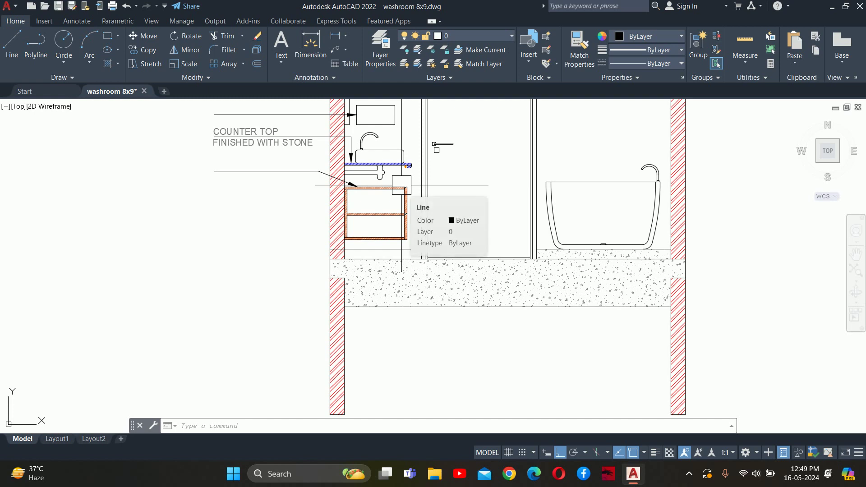
{"action": "scroll", "coordinate": [399, 185], "scroll_direction": "down", "scroll_amount": 6}
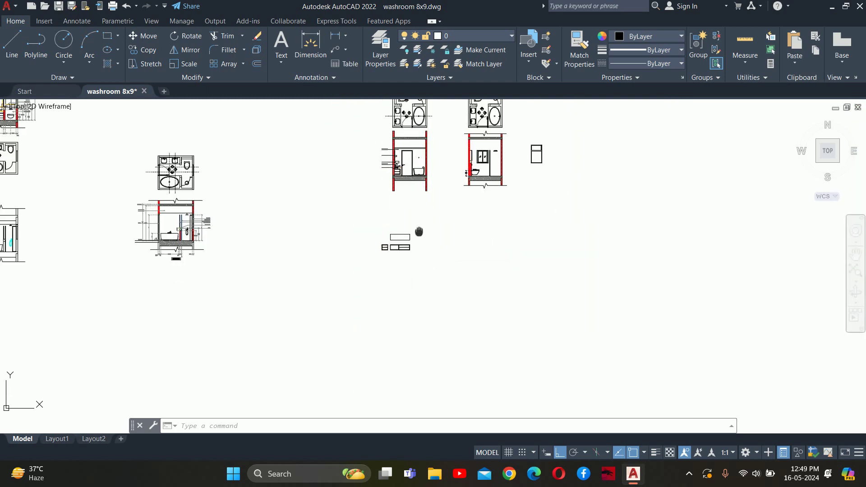
{"action": "scroll", "coordinate": [422, 230], "scroll_direction": "up", "scroll_amount": 6}
Dimension the vanity top rectangle as 5'-4" wide by 1'-7" deep.
{"action": "key", "text": "Escape"}
{"action": "key", "text": "Escape"}
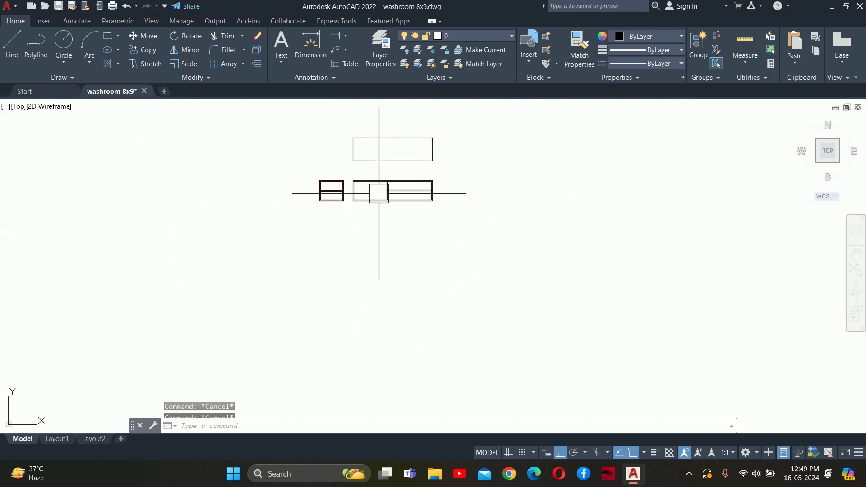
{"action": "key", "text": "Escape"}
{"action": "type", "text": "dli"}
{"action": "key", "text": "Return"}
{"action": "scroll", "coordinate": [379, 194], "scroll_direction": "up", "scroll_amount": 3}
{"action": "left_click", "coordinate": [342, 131]}
{"action": "left_click", "coordinate": [468, 131]}
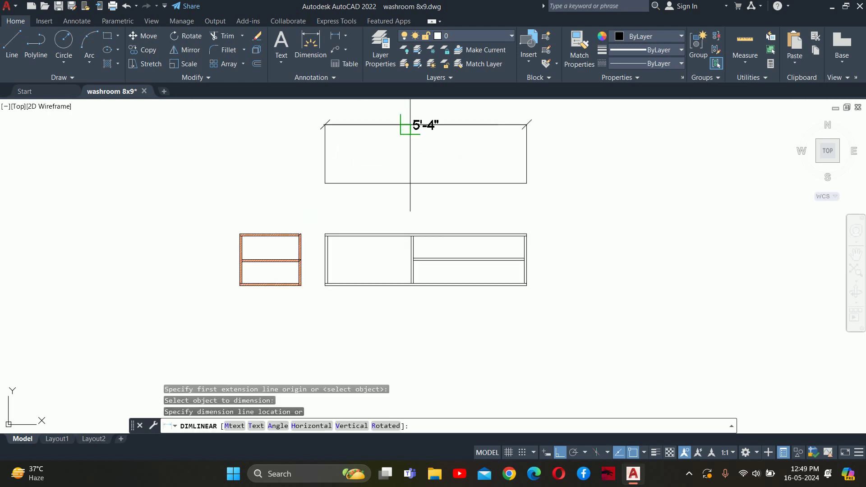
{"action": "middle_click_drag", "start_coordinate": [411, 123], "coordinate": [409, 192]}
{"action": "left_click", "coordinate": [410, 185]}
{"action": "key", "text": "Return"}
{"action": "key", "text": "Return"}
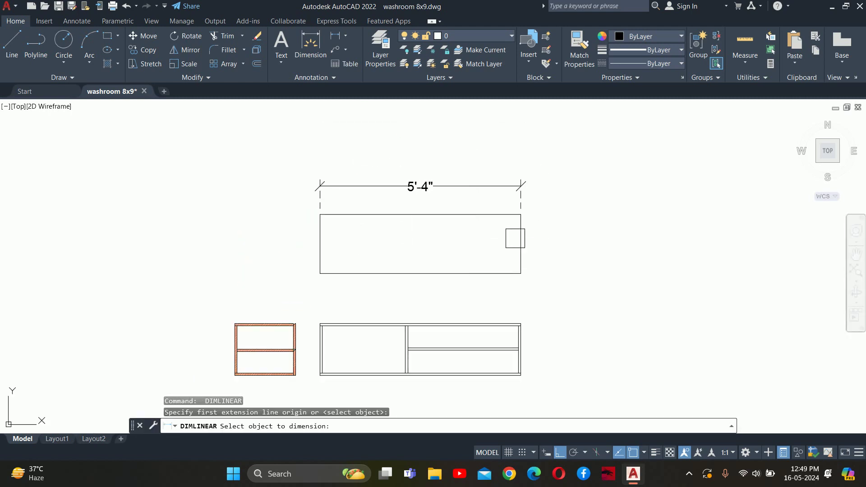
{"action": "left_click", "coordinate": [518, 243]}
{"action": "left_click", "coordinate": [548, 259]}
{"action": "key", "text": "Escape"}
Add the 1'-4.5" height dimension to the lower vanity unit.
{"action": "scroll", "coordinate": [530, 253], "scroll_direction": "down", "scroll_amount": 2}
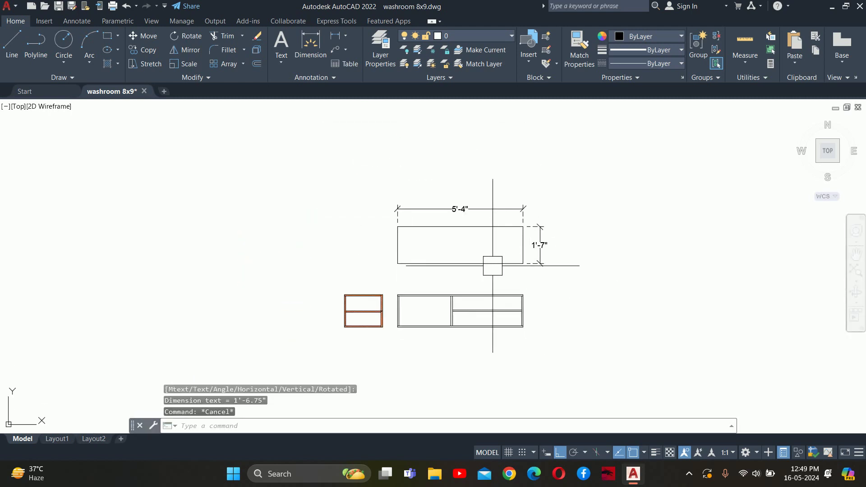
{"action": "key", "text": "Escape"}
{"action": "key", "text": "Escape"}
{"action": "mouse_move", "coordinate": [478, 290]}
{"action": "middle_mouse_down"}
{"action": "mouse_move", "coordinate": [468, 229]}
{"action": "mouse_move", "coordinate": [447, 294]}
{"action": "middle_mouse_up"}
{"action": "scroll", "coordinate": [506, 284], "scroll_direction": "up", "scroll_amount": 4}
{"action": "scroll", "coordinate": [425, 253], "scroll_direction": "up", "scroll_amount": 3}
{"action": "key", "text": "Return"}
{"action": "key", "text": "Return"}
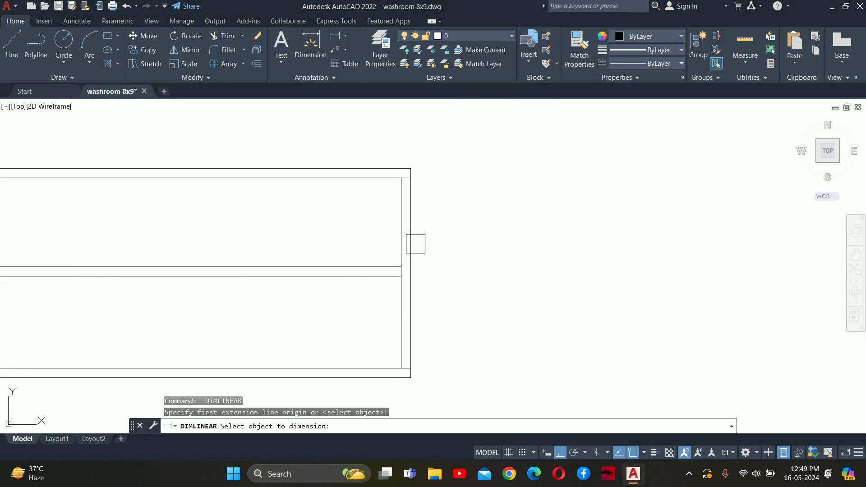
{"action": "left_click", "coordinate": [410, 242]}
{"action": "left_click", "coordinate": [623, 294]}
{"action": "key", "text": "Escape"}
{"action": "key", "text": "Escape"}
{"action": "key", "text": "Escape"}
Dimension the lower unit's right bay as 2'-11.5".
{"action": "scroll", "coordinate": [622, 294], "scroll_direction": "down", "scroll_amount": 3}
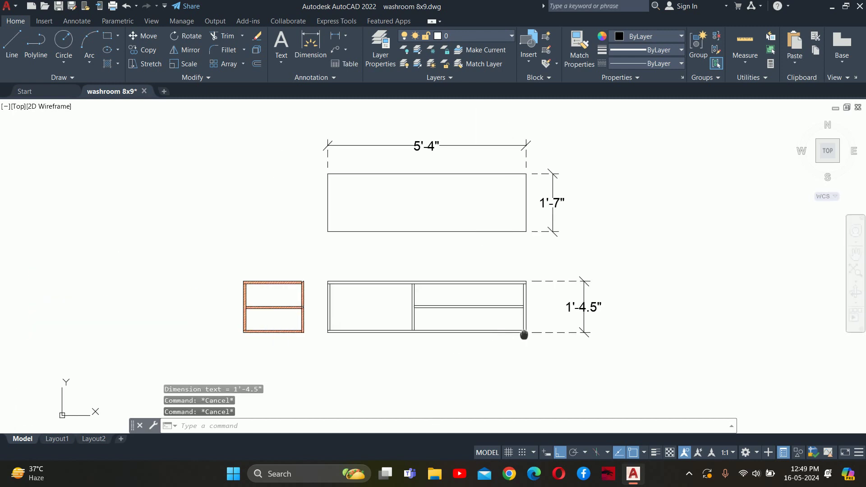
{"action": "middle_click_drag", "start_coordinate": [522, 332], "coordinate": [589, 323]}
{"action": "scroll", "coordinate": [589, 323], "scroll_direction": "up", "scroll_amount": 5}
{"action": "key", "text": "Return"}
{"action": "key", "text": "Return"}
{"action": "left_click", "coordinate": [518, 176]}
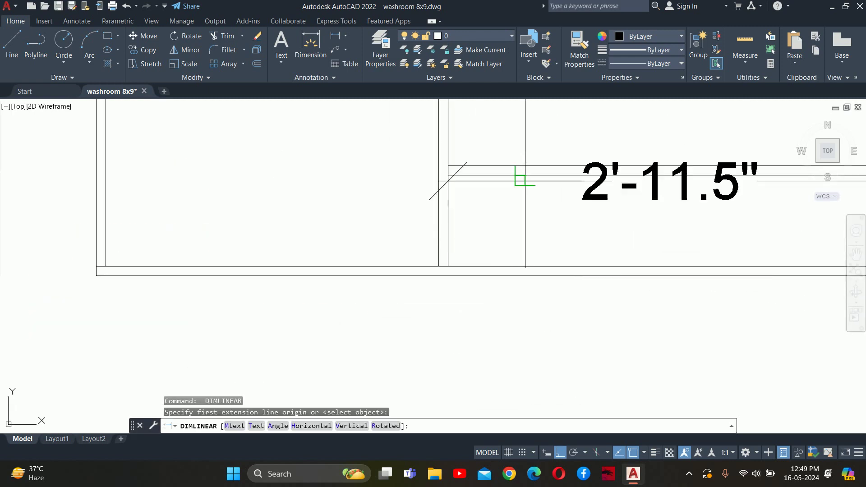
{"action": "mouse_move", "coordinate": [519, 176]}
{"action": "middle_mouse_down"}
{"action": "mouse_move", "coordinate": [489, 342]}
{"action": "mouse_move", "coordinate": [480, 331]}
{"action": "middle_mouse_up"}
{"action": "left_click", "coordinate": [600, 289]}
{"action": "key", "text": "Escape"}
{"action": "key", "text": "Escape"}
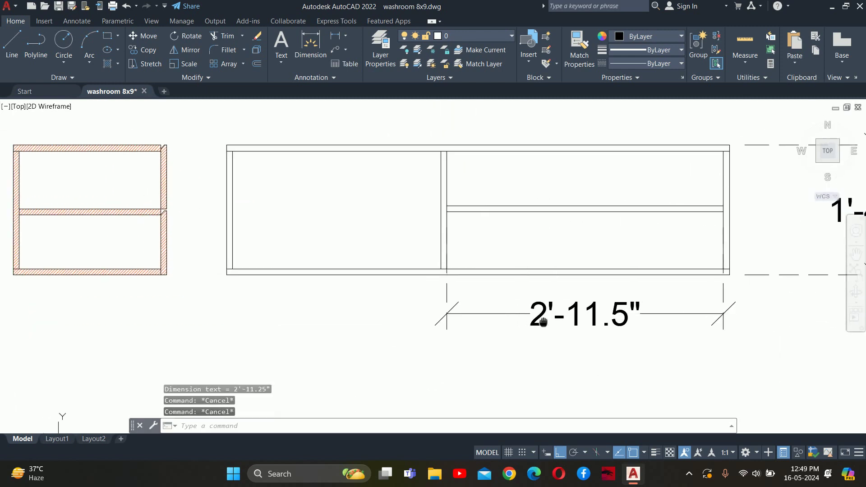
Dimension the lower unit's left bay as 2'-2.5".
{"action": "middle_click_drag", "start_coordinate": [600, 289], "coordinate": [663, 311]}
{"action": "key", "text": "Return"}
{"action": "key", "text": "Escape"}
{"action": "key", "text": "Return"}
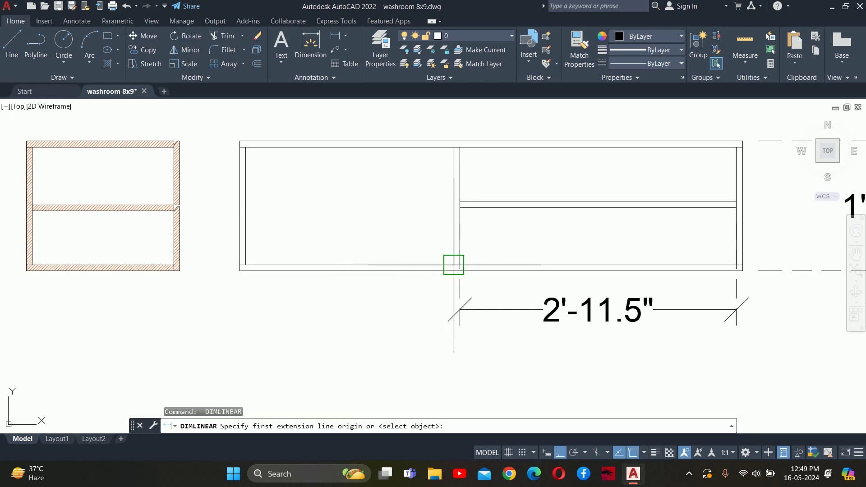
{"action": "left_click", "coordinate": [454, 266]}
{"action": "left_click", "coordinate": [245, 265]}
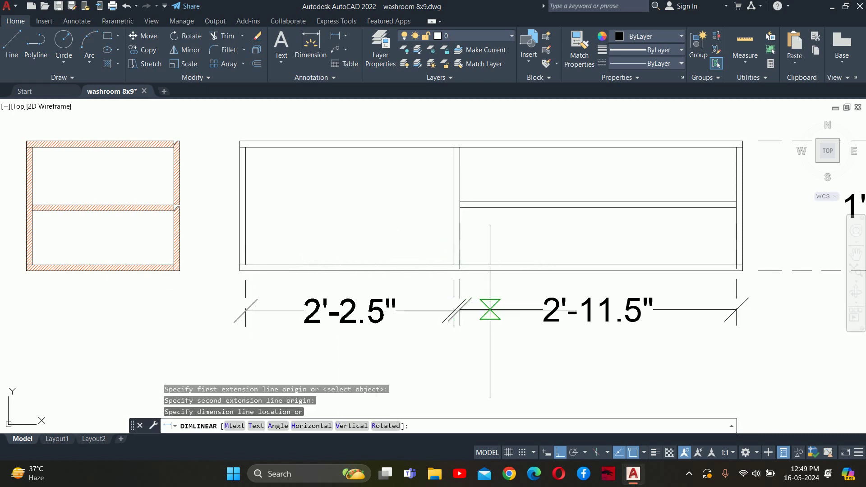
{"action": "left_click", "coordinate": [459, 310]}
{"action": "key", "text": "Escape"}
{"action": "key", "text": "Escape"}
Dimension the side unit's lower shelf spacing as 7" with dli.
{"action": "scroll", "coordinate": [271, 334], "scroll_direction": "down", "scroll_amount": 2}
{"action": "middle_click_drag", "start_coordinate": [220, 352], "coordinate": [249, 362]}
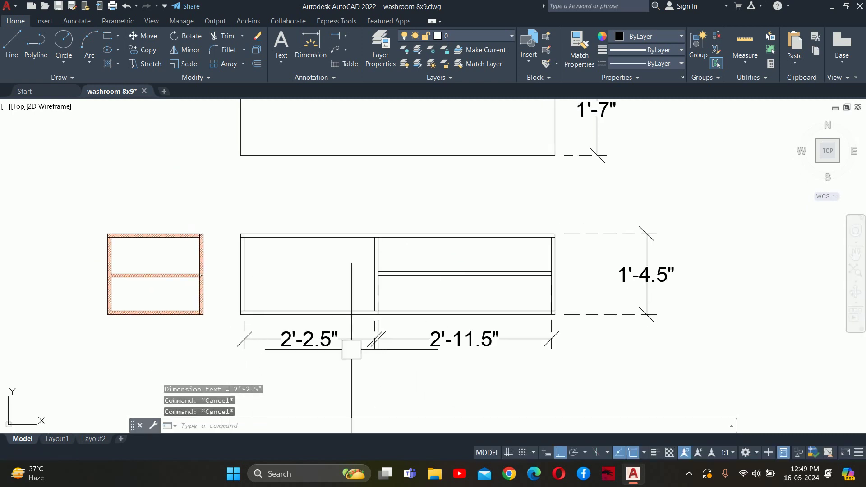
{"action": "middle_click_drag", "start_coordinate": [340, 344], "coordinate": [466, 336]}
{"action": "type", "text": "dli"}
{"action": "key", "text": "Return"}
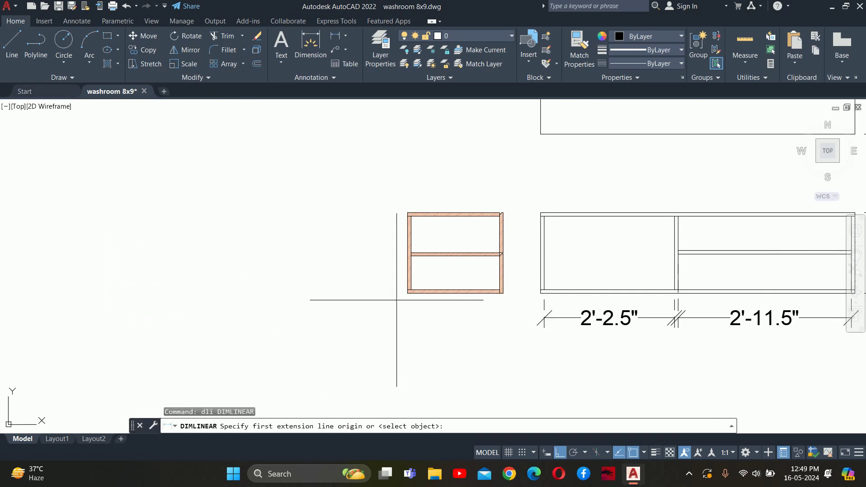
{"action": "scroll", "coordinate": [402, 299], "scroll_direction": "up", "scroll_amount": 4}
{"action": "left_click", "coordinate": [427, 270]}
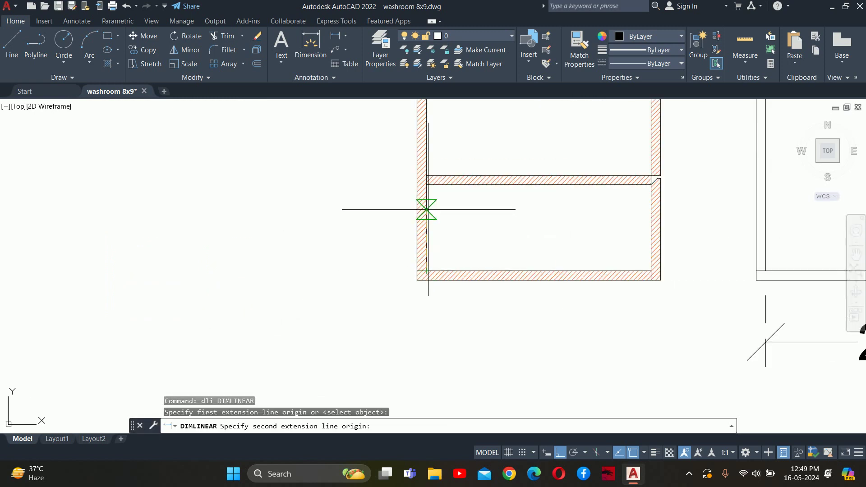
{"action": "left_click", "coordinate": [426, 184]}
{"action": "left_click", "coordinate": [345, 239]}
Dimension the side unit's upper shelf spacing as 7.5" and review the whole detail.
{"action": "middle_click_drag", "start_coordinate": [354, 241], "coordinate": [324, 295]}
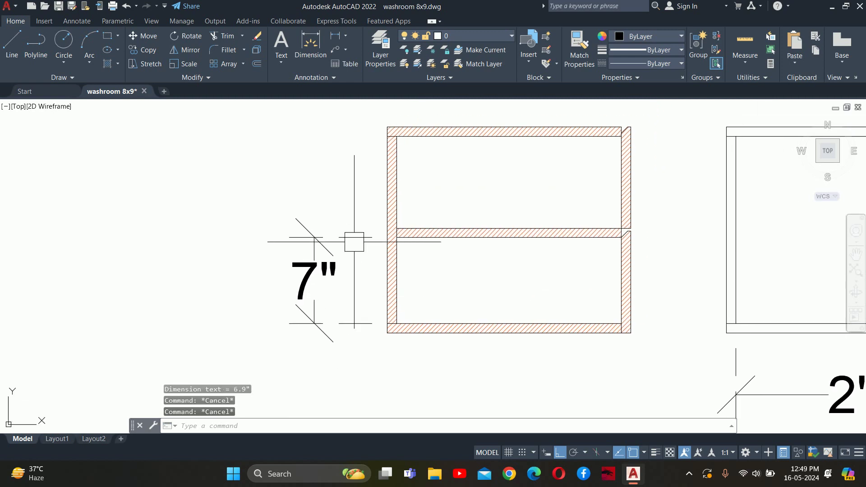
{"action": "key", "text": "Return"}
{"action": "left_click", "coordinate": [397, 229]}
{"action": "left_click", "coordinate": [388, 127]}
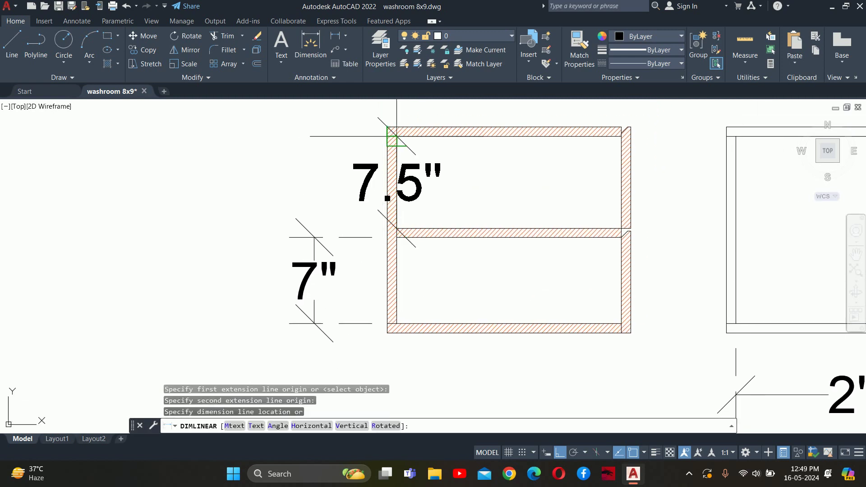
{"action": "left_click", "coordinate": [309, 235]}
{"action": "scroll", "coordinate": [315, 165], "scroll_direction": "down", "scroll_amount": 2}
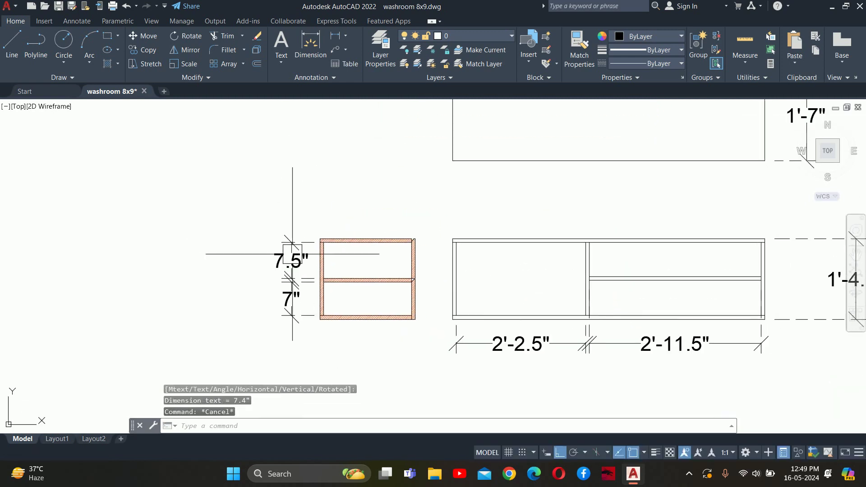
{"action": "scroll", "coordinate": [357, 280], "scroll_direction": "down", "scroll_amount": 4}
{"action": "key", "text": "Escape"}
{"action": "key", "text": "Escape"}
{"action": "key", "text": "Escape"}
{"action": "middle_click_drag", "start_coordinate": [514, 226], "coordinate": [392, 192]}
{"action": "middle_click_drag", "start_coordinate": [312, 186], "coordinate": [350, 238]}
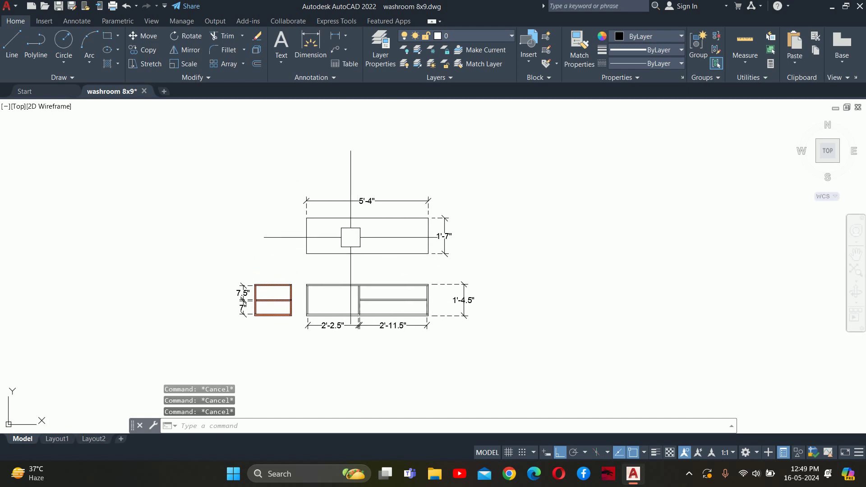
Dimension the washroom plan's left vanity wall at 5'-6" using dimli.
{"action": "scroll", "coordinate": [351, 237], "scroll_direction": "down", "scroll_amount": 3}
{"action": "scroll", "coordinate": [381, 281], "scroll_direction": "down", "scroll_amount": 2}
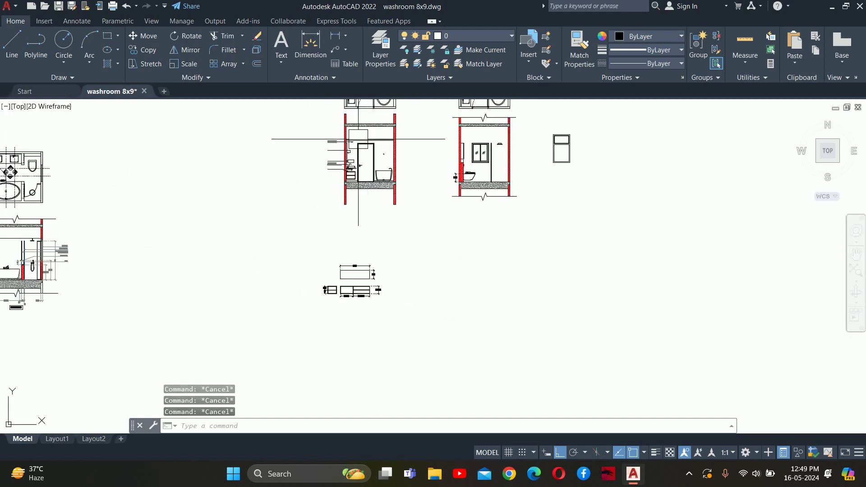
{"action": "middle_click_drag", "start_coordinate": [358, 139], "coordinate": [379, 316]}
{"action": "scroll", "coordinate": [370, 306], "scroll_direction": "up", "scroll_amount": 3}
{"action": "scroll", "coordinate": [362, 297], "scroll_direction": "up", "scroll_amount": 2}
{"action": "type", "text": "d"}
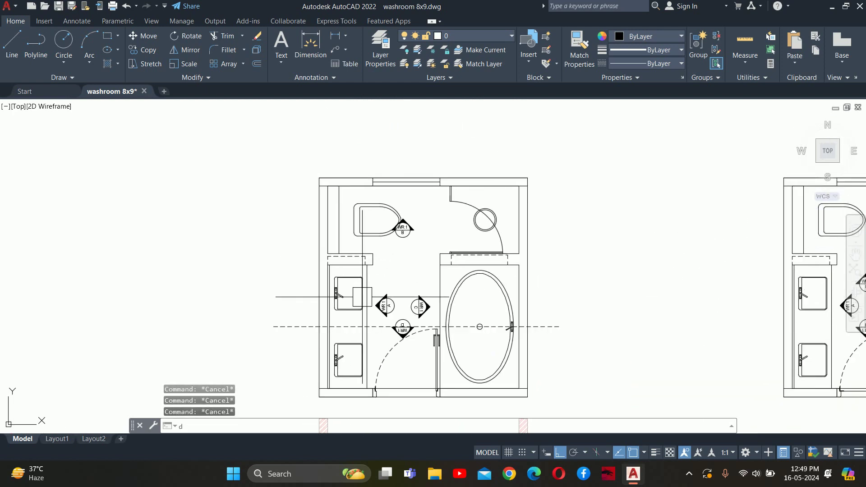
{"action": "type", "text": "imli"}
{"action": "key", "text": "Return"}
{"action": "key", "text": "Return"}
{"action": "scroll", "coordinate": [375, 277], "scroll_direction": "up", "scroll_amount": 2}
{"action": "scroll", "coordinate": [376, 277], "scroll_direction": "up", "scroll_amount": 2}
{"action": "left_click", "coordinate": [387, 280]}
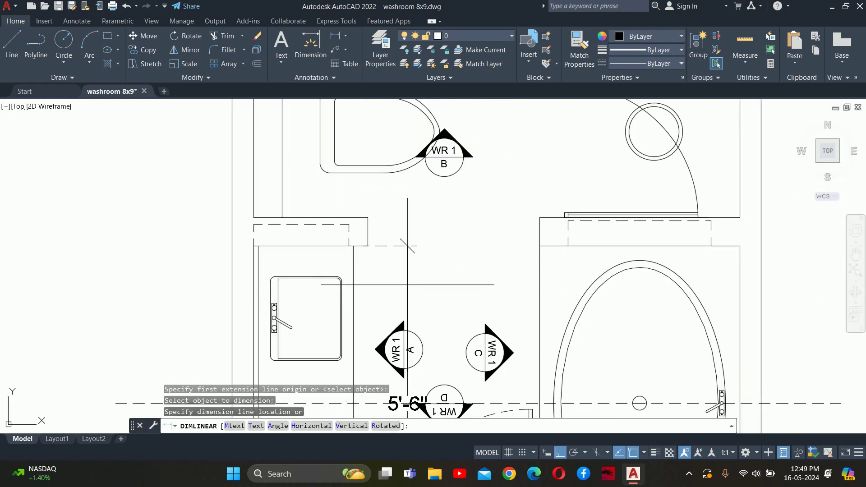
{"action": "scroll", "coordinate": [407, 246], "scroll_direction": "down", "scroll_amount": 2}
{"action": "key", "text": "Escape"}
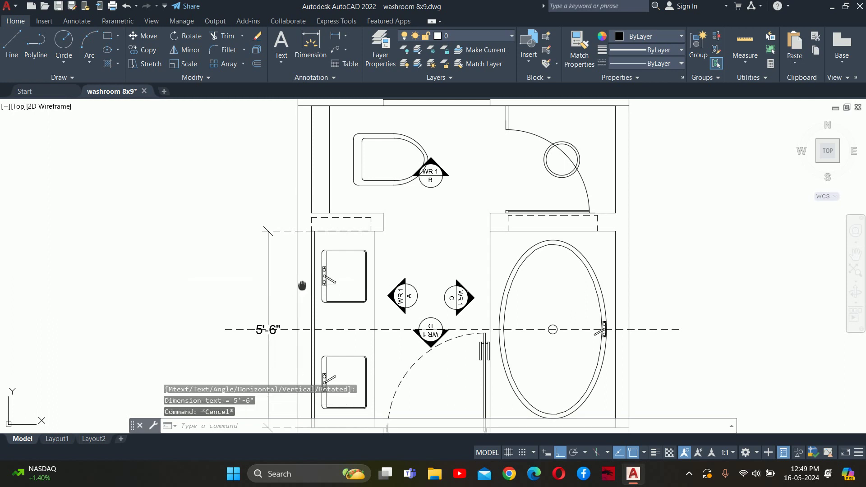
{"action": "middle_click_drag", "start_coordinate": [299, 286], "coordinate": [309, 247]}
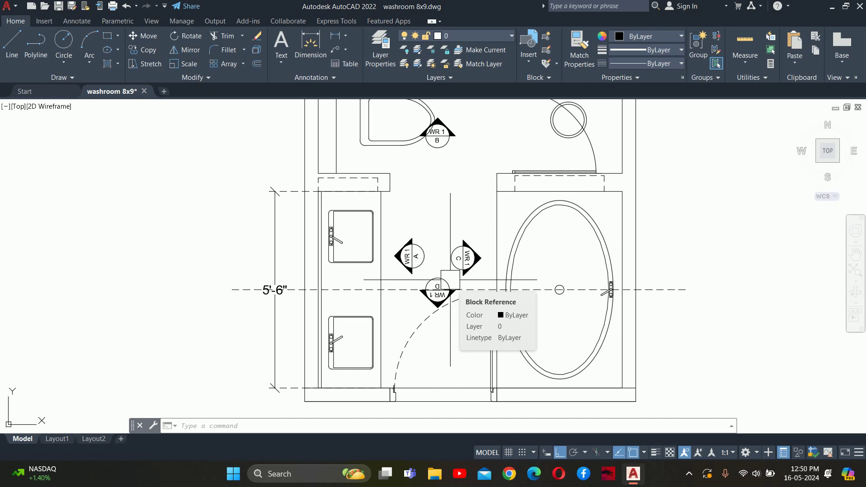
{"action": "scroll", "coordinate": [673, 350], "scroll_direction": "down", "scroll_amount": 4}
{"action": "scroll", "coordinate": [641, 300], "scroll_direction": "down", "scroll_amount": 2}
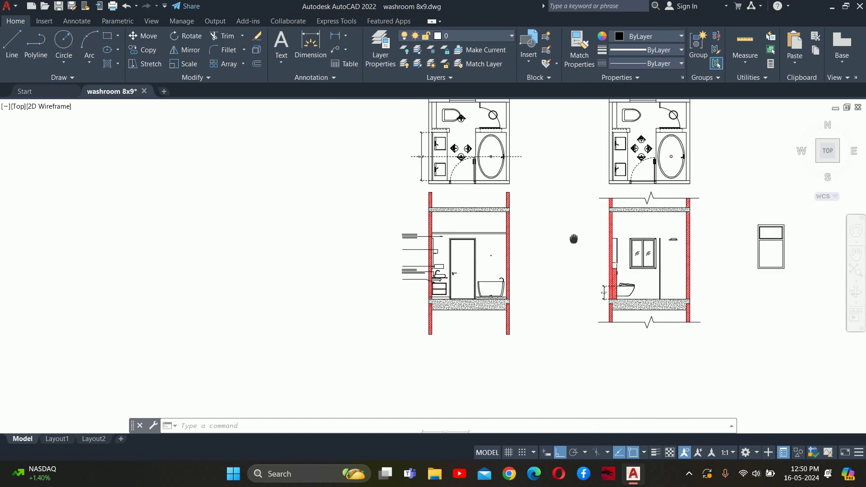
{"action": "scroll", "coordinate": [641, 300], "scroll_direction": "down", "scroll_amount": 2}
{"action": "middle_click_drag", "start_coordinate": [567, 367], "coordinate": [528, 271]}
{"action": "scroll", "coordinate": [580, 187], "scroll_direction": "up", "scroll_amount": 5}
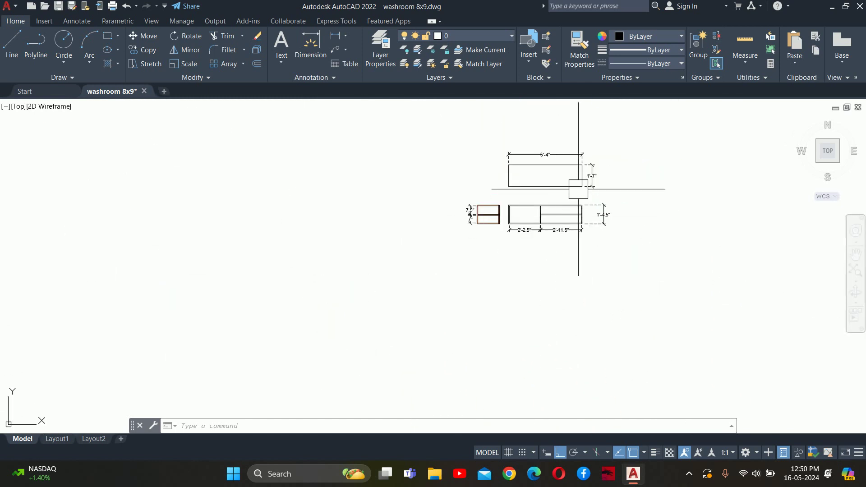
{"action": "scroll", "coordinate": [578, 186], "scroll_direction": "up", "scroll_amount": 2}
{"action": "middle_click_drag", "start_coordinate": [578, 186], "coordinate": [586, 206]}
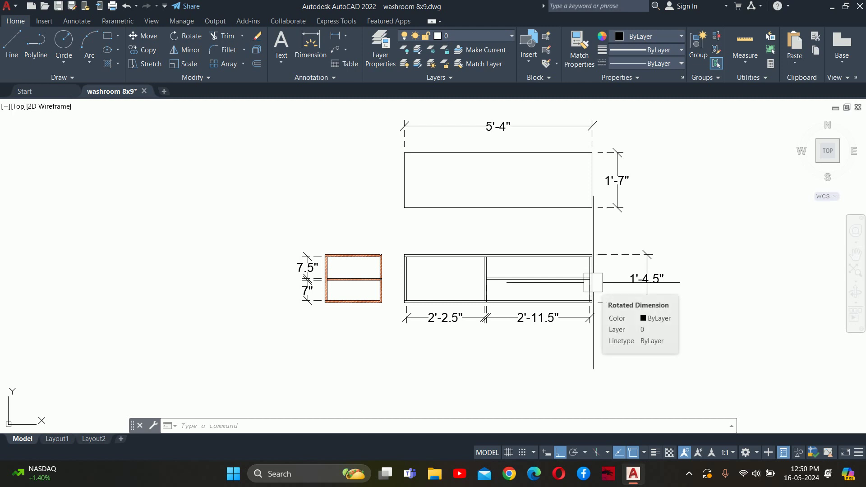
{"action": "key", "text": "Escape"}
{"action": "key", "text": "Escape"}
{"action": "key", "text": "Escape"}
{"action": "scroll", "coordinate": [535, 211], "scroll_direction": "down", "scroll_amount": 2}
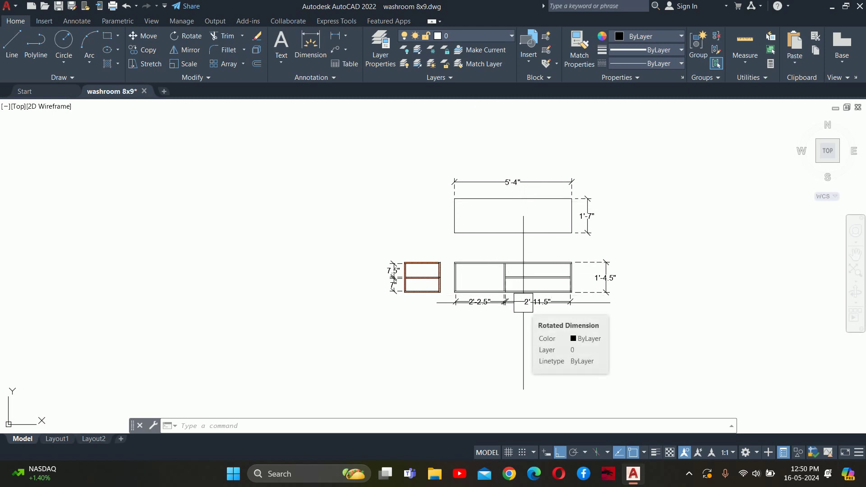
{"action": "scroll", "coordinate": [534, 271], "scroll_direction": "up", "scroll_amount": 4}
{"action": "scroll", "coordinate": [510, 280], "scroll_direction": "down", "scroll_amount": 2}
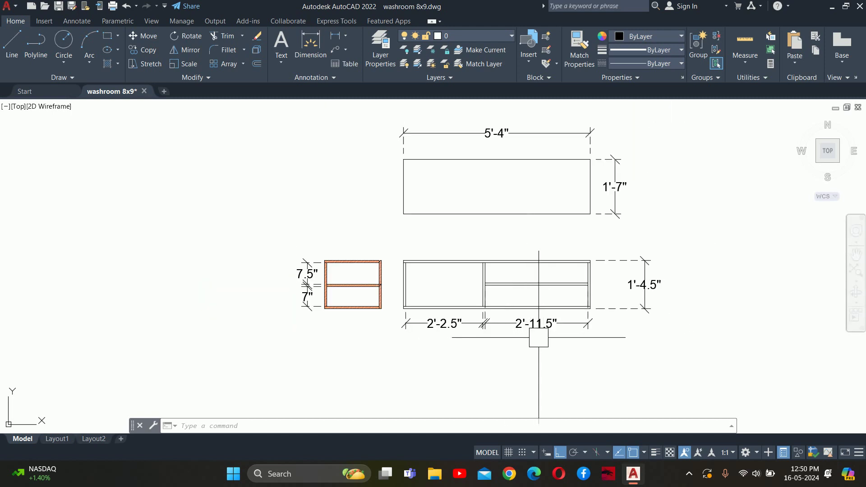
{"action": "key", "text": "Escape"}
{"action": "key", "text": "Escape"}
{"action": "key", "text": "Escape"}
{"action": "scroll", "coordinate": [505, 293], "scroll_direction": "up", "scroll_amount": 3}
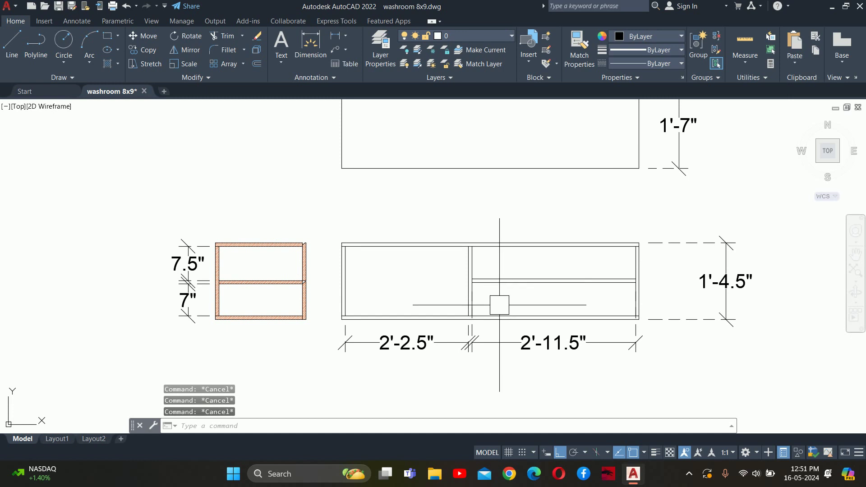
{"action": "scroll", "coordinate": [501, 300], "scroll_direction": "down", "scroll_amount": 5}
{"action": "scroll", "coordinate": [568, 288], "scroll_direction": "up", "scroll_amount": 2}
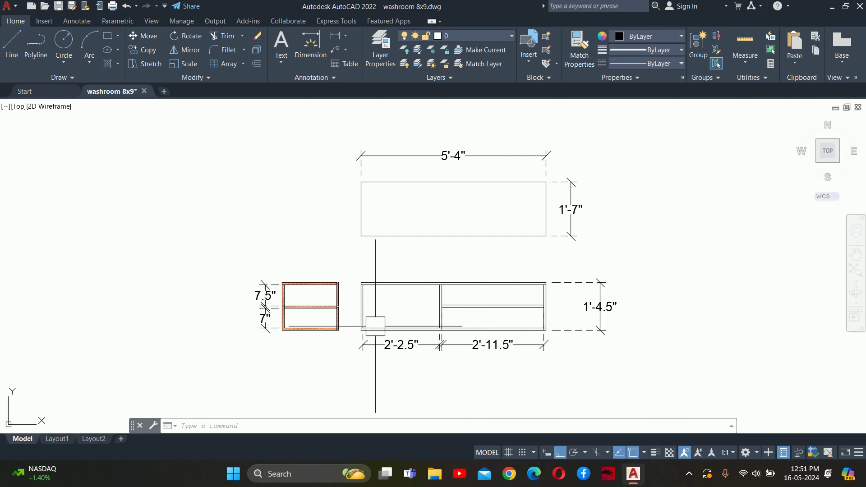
{"action": "scroll", "coordinate": [559, 295], "scroll_direction": "down", "scroll_amount": 4}
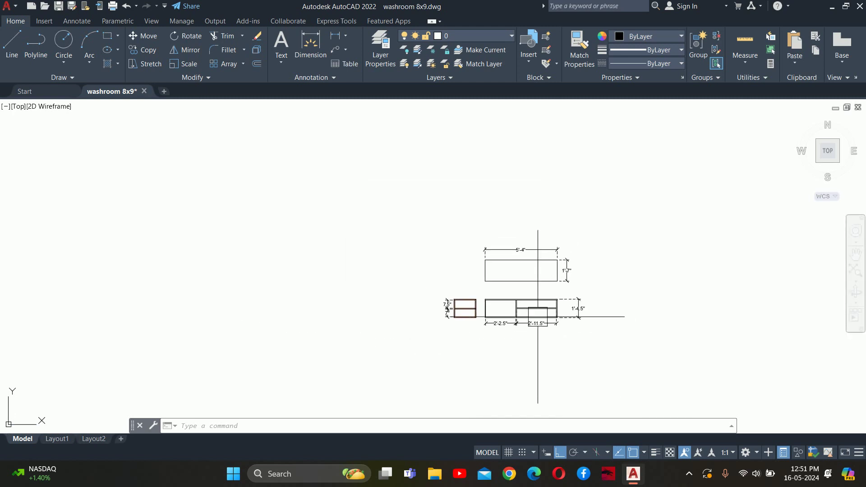
Start moving the vanity detail, then cancel and leave it in place.
{"action": "scroll", "coordinate": [538, 317], "scroll_direction": "down", "scroll_amount": 5}
{"action": "type", "text": "m"}
{"action": "key", "text": "Return"}
{"action": "left_click", "coordinate": [596, 316]}
{"action": "left_click", "coordinate": [487, 248]}
{"action": "left_click", "coordinate": [476, 298]}
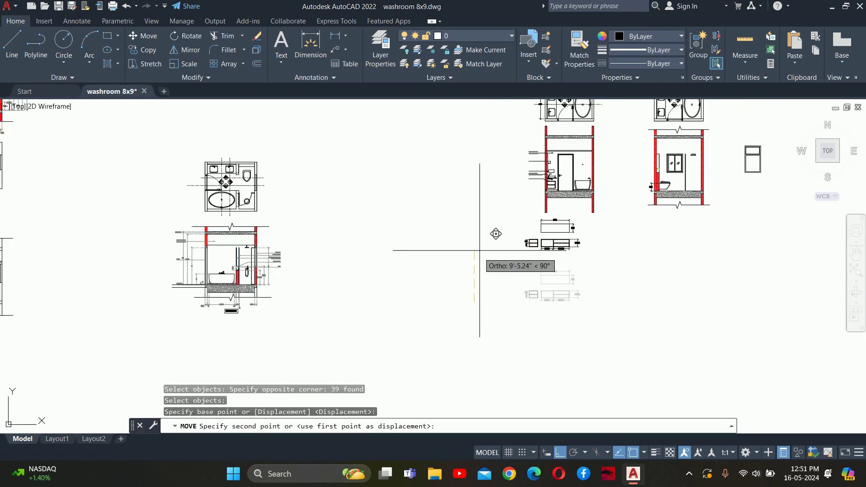
{"action": "key", "text": "Escape"}
{"action": "key", "text": "Escape"}
{"action": "scroll", "coordinate": [581, 258], "scroll_direction": "up", "scroll_amount": 2}
{"action": "scroll", "coordinate": [624, 284], "scroll_direction": "up", "scroll_amount": 2}
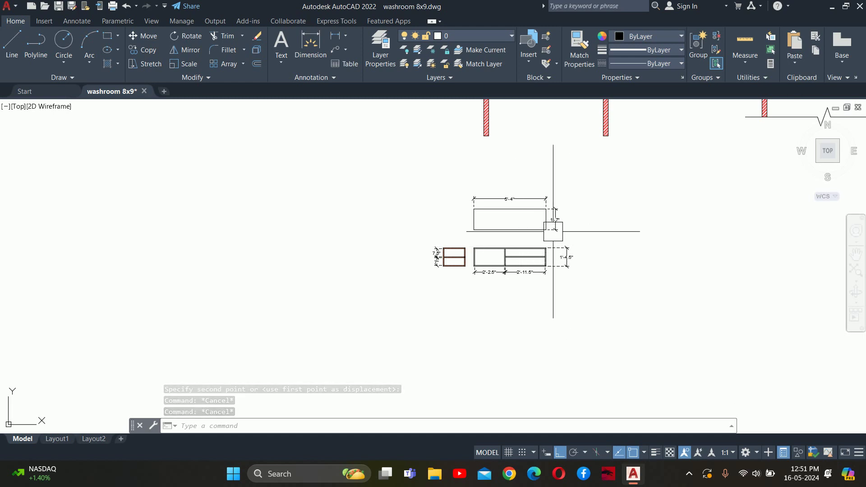
{"action": "scroll", "coordinate": [553, 231], "scroll_direction": "up", "scroll_amount": 2}
{"action": "scroll", "coordinate": [553, 232], "scroll_direction": "down", "scroll_amount": 1}
{"action": "mouse_move", "coordinate": [553, 231]}
{"action": "middle_mouse_down"}
{"action": "mouse_move", "coordinate": [559, 240]}
{"action": "mouse_move", "coordinate": [567, 161]}
{"action": "middle_mouse_up"}
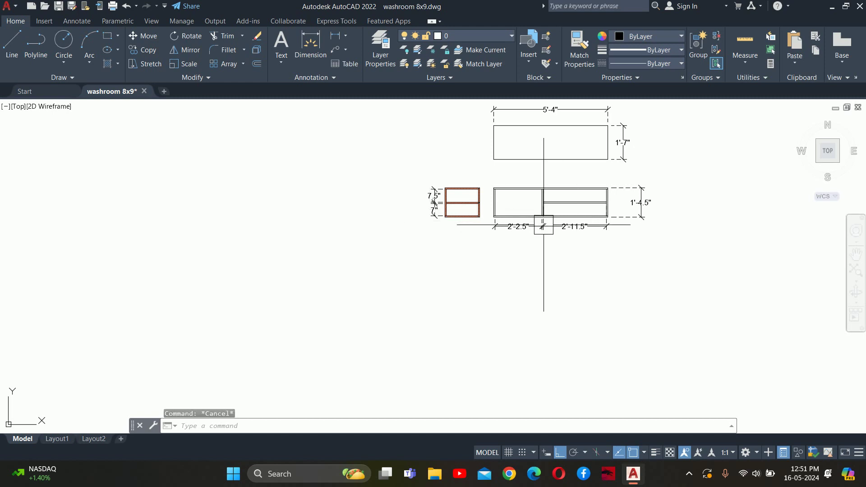
{"action": "key", "text": "Escape"}
{"action": "key", "text": "Escape"}
{"action": "middle_click_drag", "start_coordinate": [535, 208], "coordinate": [514, 258]}
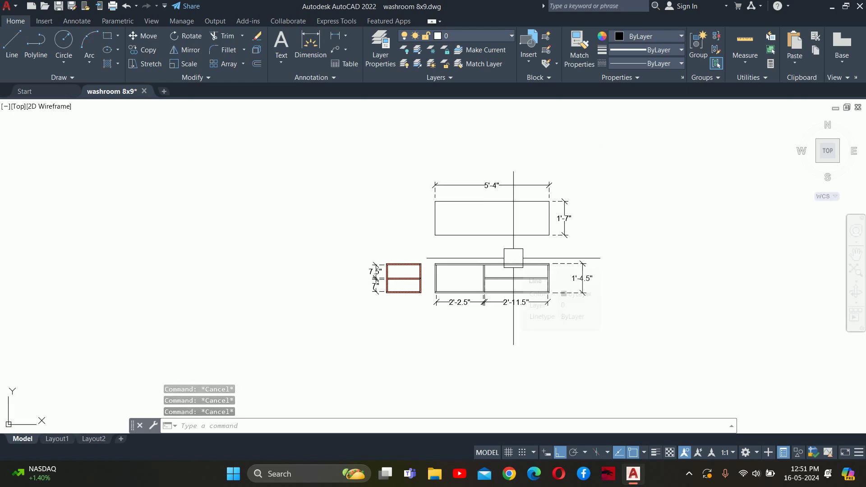
{"action": "scroll", "coordinate": [514, 258], "scroll_direction": "down", "scroll_amount": 4}
{"action": "scroll", "coordinate": [500, 217], "scroll_direction": "down", "scroll_amount": 1}
{"action": "scroll", "coordinate": [492, 171], "scroll_direction": "down", "scroll_amount": 1}
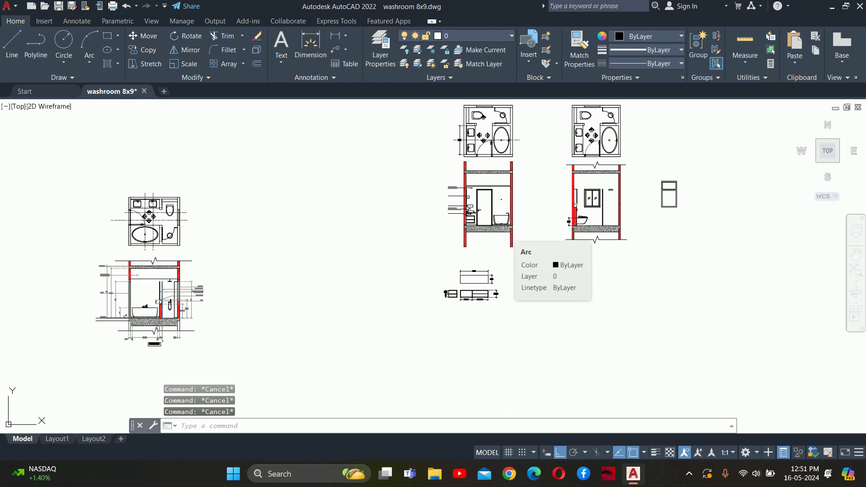
Copy the right elevation's top and bottom break lines onto the left elevation.
{"action": "type", "text": "co"}
{"action": "key", "text": "Return"}
{"action": "left_click", "coordinate": [581, 242]}
{"action": "scroll", "coordinate": [613, 198], "scroll_direction": "up", "scroll_amount": 2}
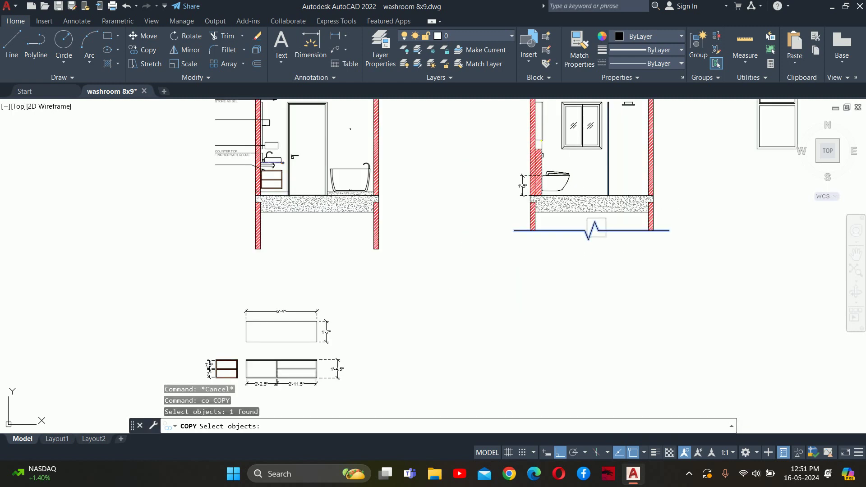
{"action": "scroll", "coordinate": [614, 198], "scroll_direction": "up", "scroll_amount": 2}
{"action": "left_click", "coordinate": [544, 116]}
{"action": "scroll", "coordinate": [546, 116], "scroll_direction": "up", "scroll_amount": 4}
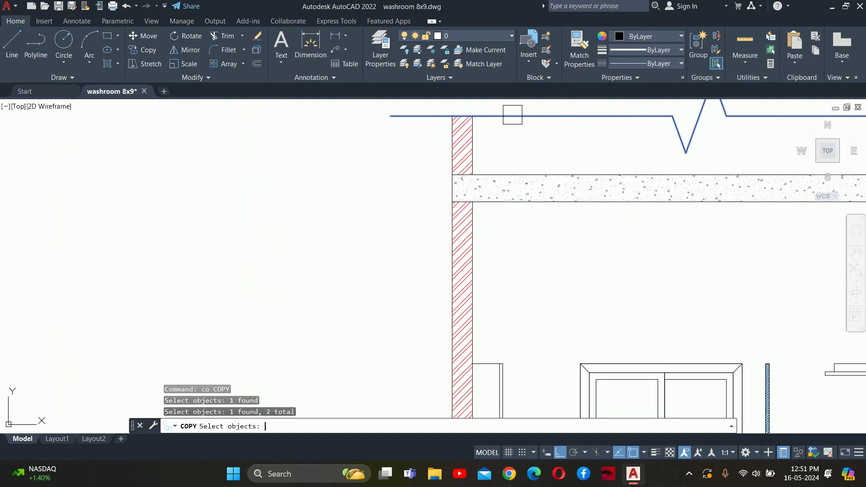
{"action": "key", "text": "Return"}
{"action": "left_click", "coordinate": [470, 116]}
{"action": "middle_click_drag", "start_coordinate": [342, 136], "coordinate": [425, 169]}
{"action": "scroll", "coordinate": [404, 140], "scroll_direction": "down", "scroll_amount": 2}
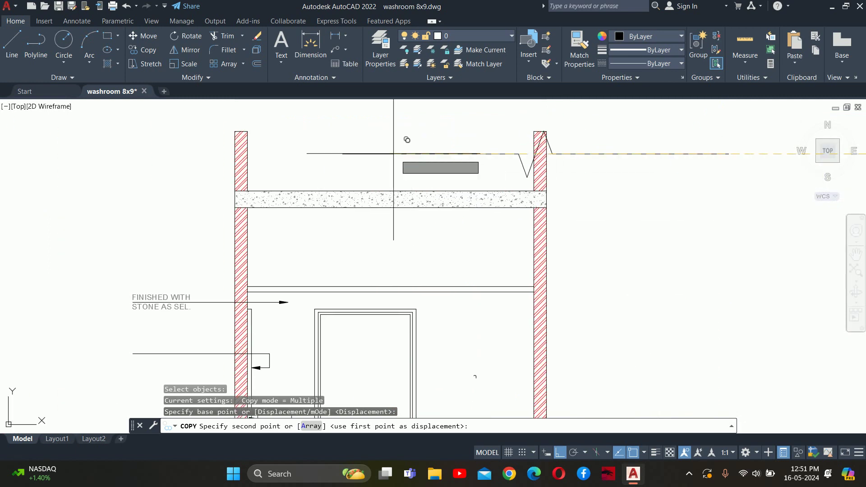
{"action": "left_click", "coordinate": [247, 131]}
{"action": "key", "text": "Escape"}
{"action": "key", "text": "Escape"}
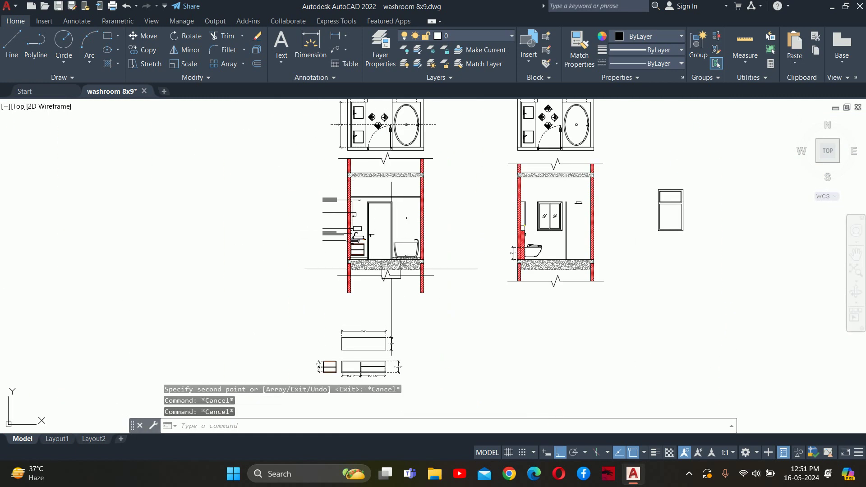
{"action": "scroll", "coordinate": [392, 272], "scroll_direction": "up", "scroll_amount": 2}
Attempt to move the left elevation's bottom break line, then abandon it.
{"action": "type", "text": "m"}
{"action": "key", "text": "Return"}
{"action": "left_click", "coordinate": [390, 278]}
{"action": "key", "text": "Return"}
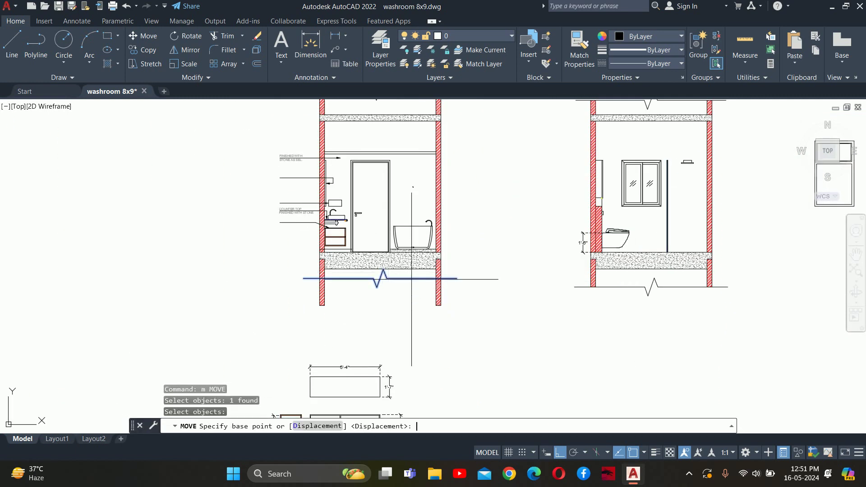
{"action": "left_click", "coordinate": [413, 247]}
{"action": "scroll", "coordinate": [397, 280], "scroll_direction": "up", "scroll_amount": 4}
{"action": "type", "text": "m"}
{"action": "key", "text": "Return"}
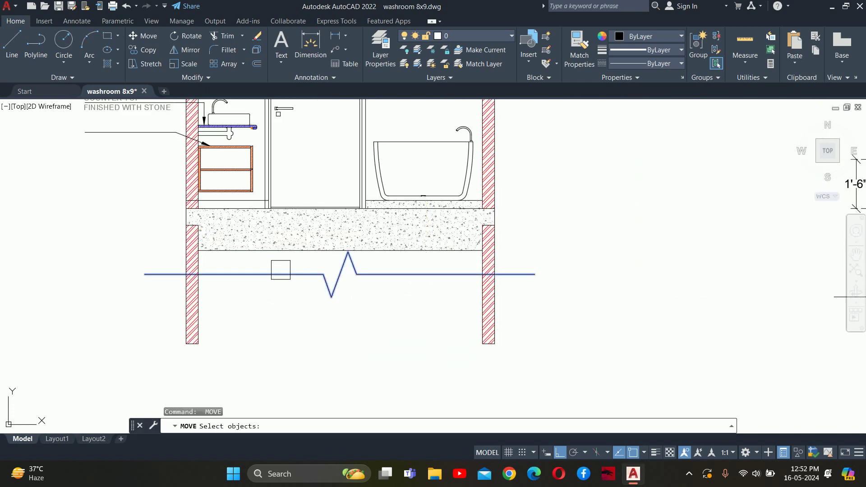
{"action": "left_click", "coordinate": [280, 274]}
{"action": "key", "text": "Return"}
{"action": "left_click", "coordinate": [191, 257]}
{"action": "key", "text": "Escape"}
{"action": "key", "text": "Escape"}
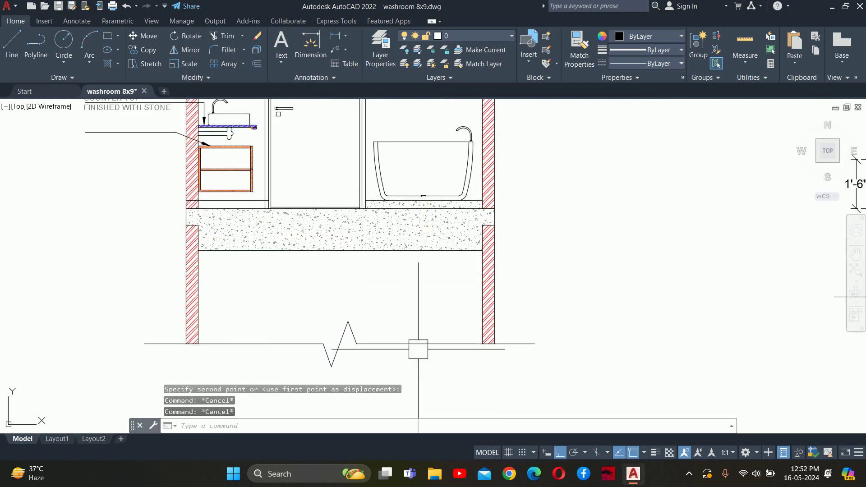
{"action": "type", "text": "s"}
Stretch the lower wall stubs and break line up by 12.
{"action": "key", "text": "Return"}
{"action": "left_click", "coordinate": [728, 412]}
{"action": "left_click", "coordinate": [170, 289]}
{"action": "key", "text": "Return"}
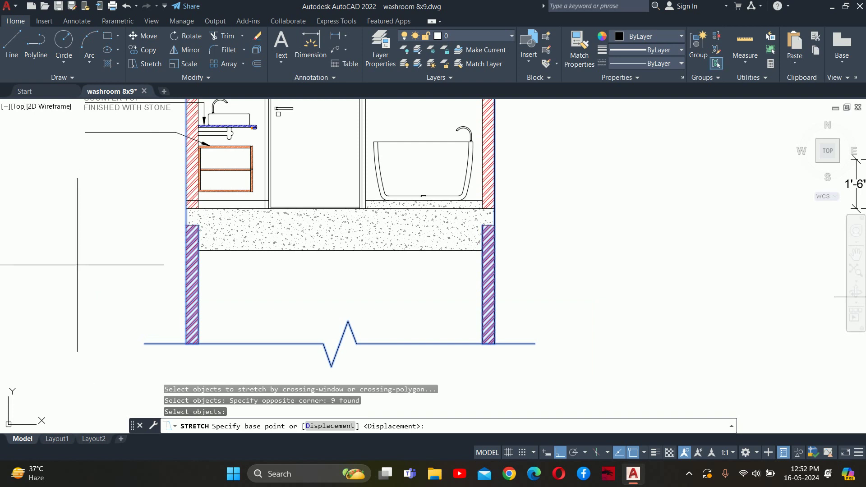
{"action": "left_click", "coordinate": [79, 310]}
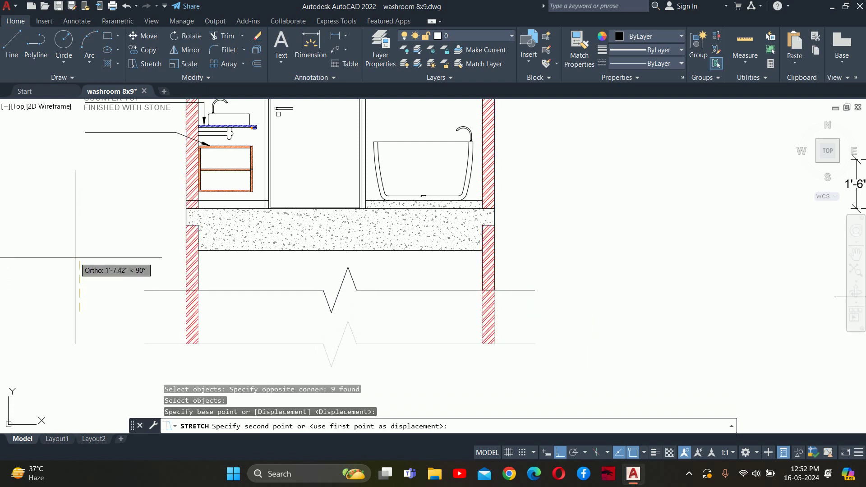
{"action": "type", "text": "12"}
{"action": "key", "text": "Return"}
Stretch the lower wall stubs and break line up a further 6.
{"action": "key", "text": "Return"}
{"action": "left_click", "coordinate": [686, 396]}
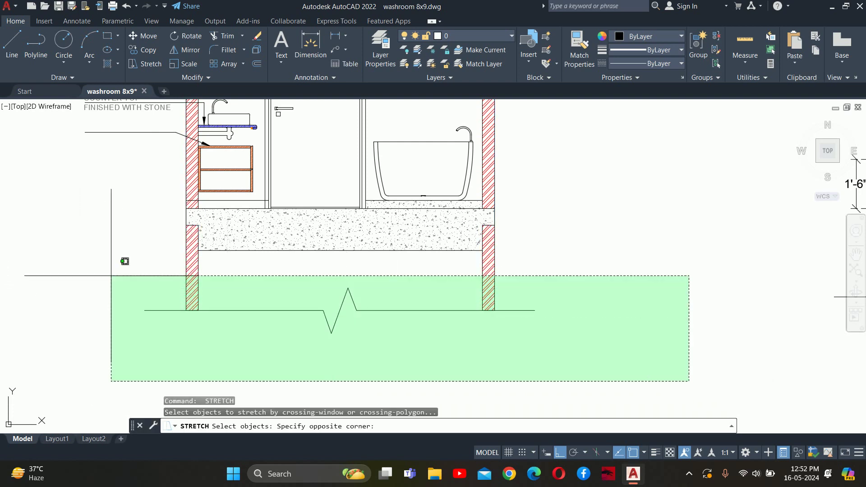
{"action": "left_click", "coordinate": [110, 282]}
{"action": "key", "text": "Return"}
{"action": "left_click", "coordinate": [78, 286]}
{"action": "type", "text": "6"}
{"action": "key", "text": "Return"}
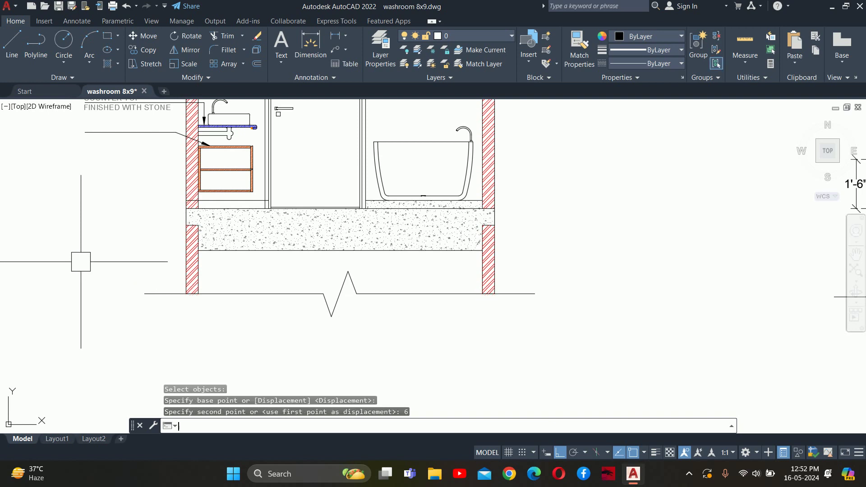
{"action": "key", "text": "Escape"}
{"action": "key", "text": "Escape"}
{"action": "scroll", "coordinate": [79, 275], "scroll_direction": "down", "scroll_amount": 3}
{"action": "scroll", "coordinate": [180, 226], "scroll_direction": "down", "scroll_amount": 2}
{"action": "mouse_move", "coordinate": [321, 338]}
{"action": "middle_mouse_down"}
{"action": "mouse_move", "coordinate": [347, 255]}
{"action": "mouse_move", "coordinate": [340, 307]}
{"action": "middle_mouse_up"}
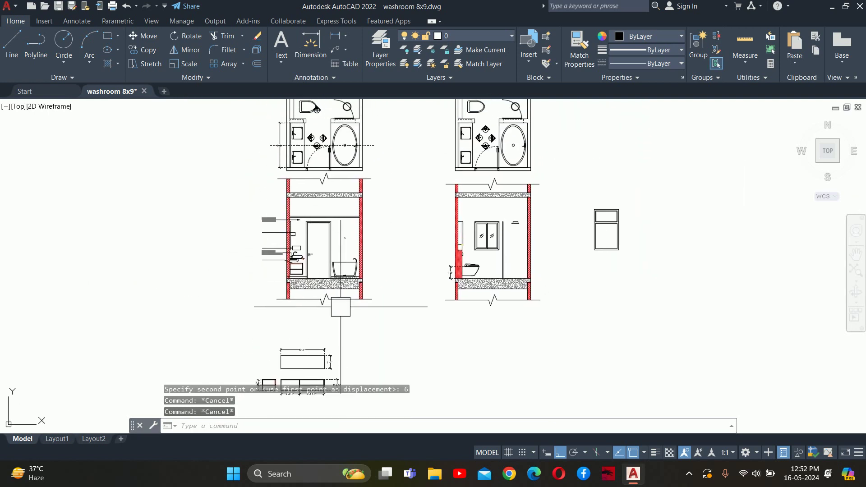
Erase the duplicate washroom plan above the right-hand elevation, removing 84 objects.
{"action": "scroll", "coordinate": [440, 266], "scroll_direction": "down", "scroll_amount": 3}
{"action": "scroll", "coordinate": [387, 251], "scroll_direction": "up", "scroll_amount": 3}
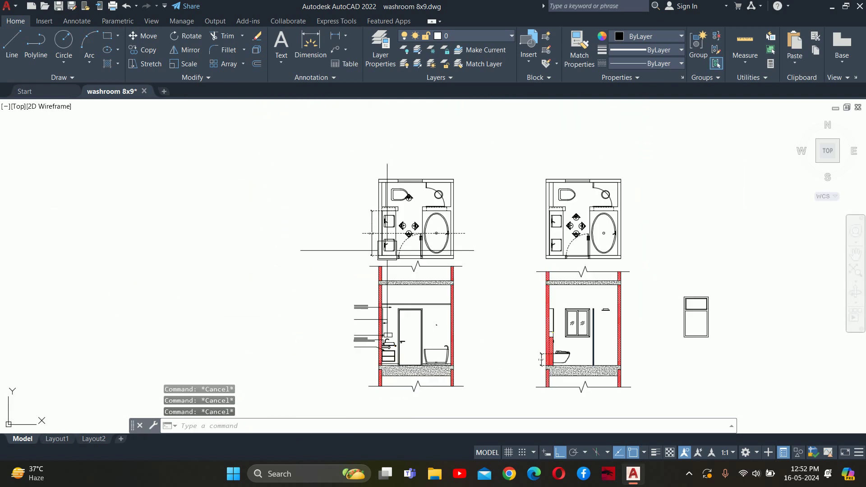
{"action": "scroll", "coordinate": [469, 269], "scroll_direction": "up", "scroll_amount": 2}
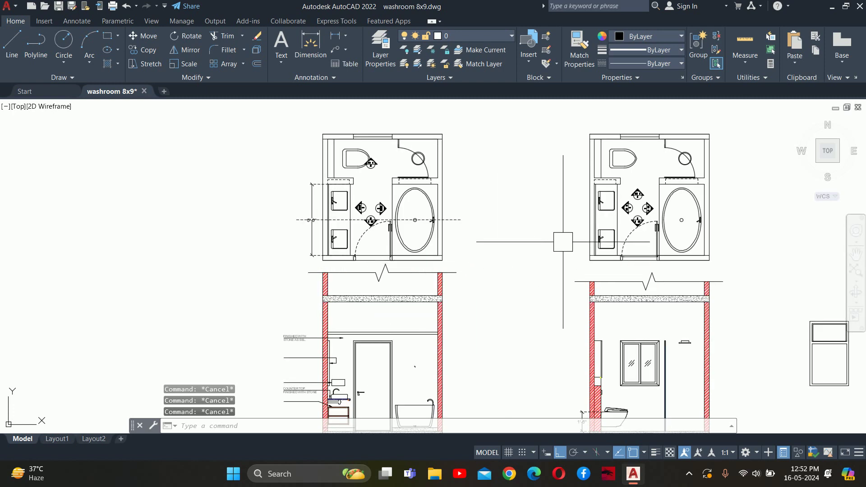
{"action": "middle_click_drag", "start_coordinate": [563, 241], "coordinate": [448, 254]}
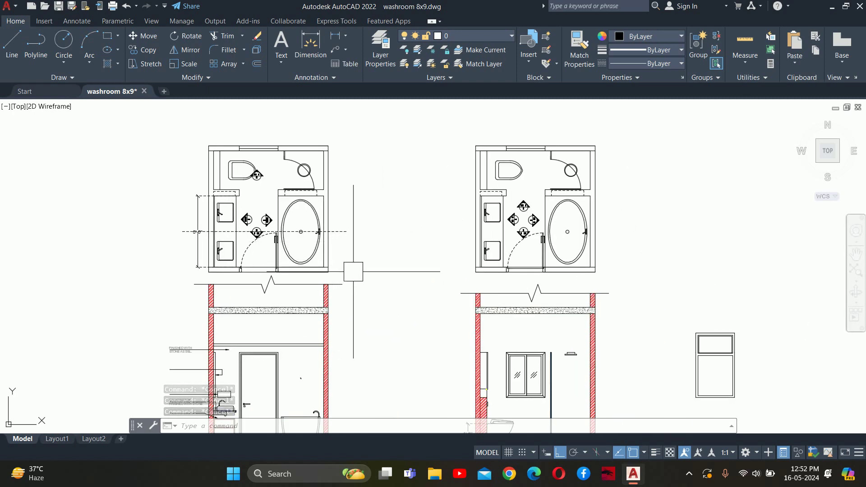
{"action": "left_click", "coordinate": [339, 284]}
{"action": "key", "text": "Escape"}
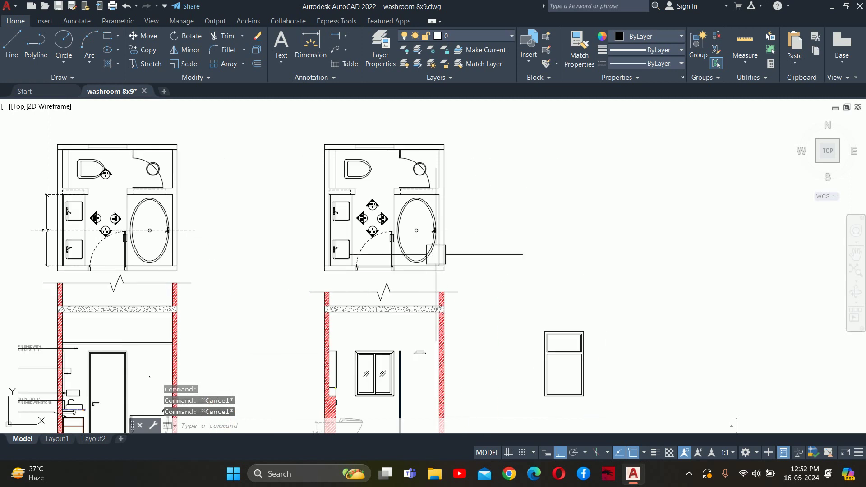
{"action": "scroll", "coordinate": [455, 281], "scroll_direction": "up", "scroll_amount": 4}
{"action": "left_click", "coordinate": [455, 281]}
{"action": "scroll", "coordinate": [455, 281], "scroll_direction": "down", "scroll_amount": 2}
{"action": "middle_click_drag", "start_coordinate": [270, 252], "coordinate": [464, 253]}
{"action": "scroll", "coordinate": [406, 184], "scroll_direction": "down", "scroll_amount": 2}
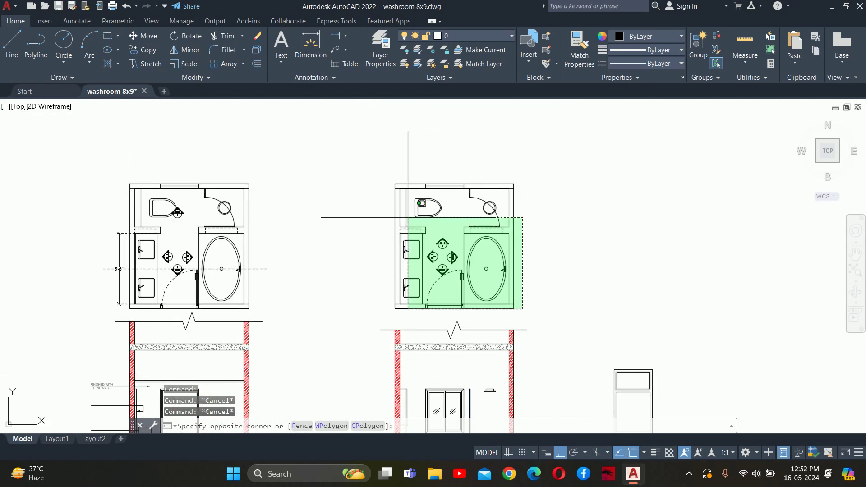
{"action": "key", "text": "Delete"}
{"action": "scroll", "coordinate": [467, 243], "scroll_direction": "down", "scroll_amount": 5}
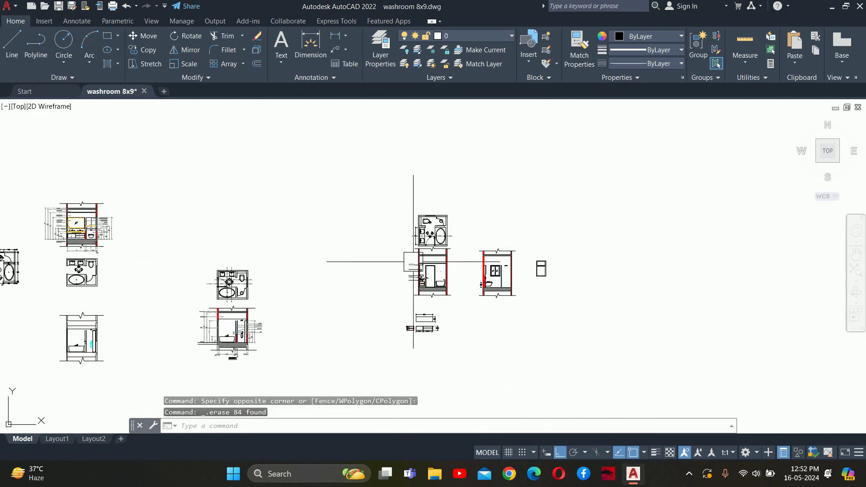
Pan across to check the remaining plan and elevations.
{"action": "middle_click_drag", "start_coordinate": [414, 262], "coordinate": [501, 253]}
{"action": "key", "text": "Escape"}
{"action": "key", "text": "Escape"}
{"action": "key", "text": "Escape"}
{"action": "middle_click_drag", "start_coordinate": [209, 286], "coordinate": [242, 303]}
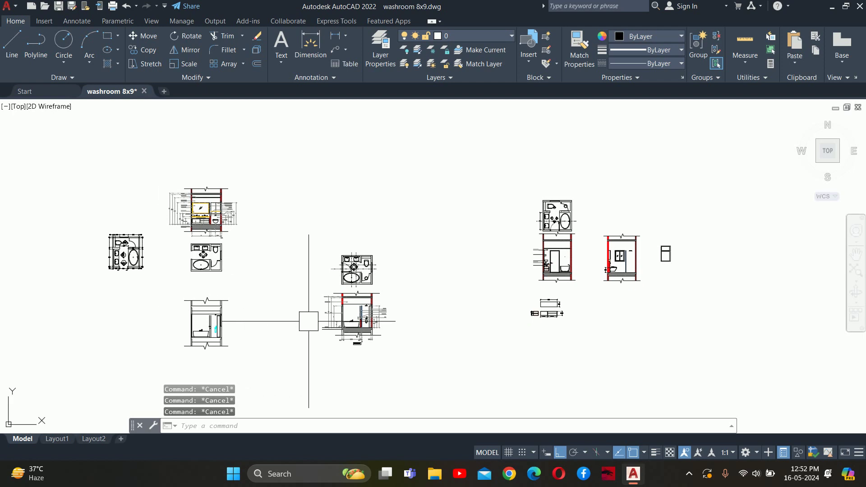
{"action": "scroll", "coordinate": [640, 267], "scroll_direction": "up", "scroll_amount": 4}
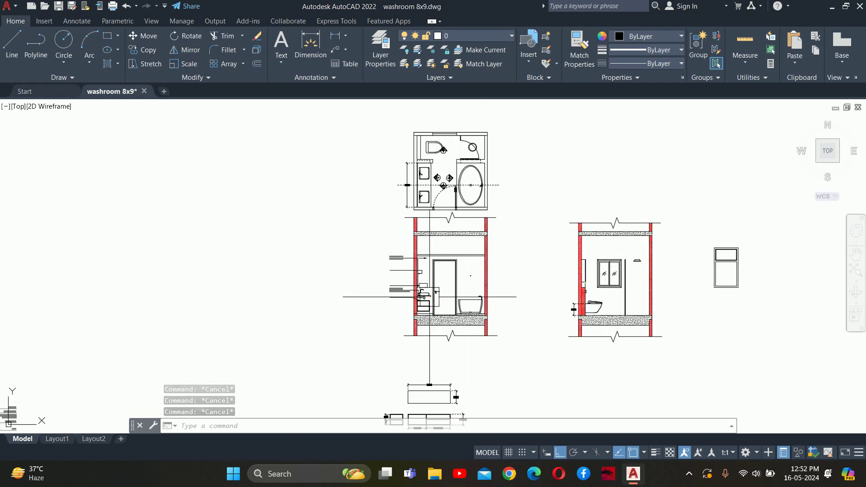
{"action": "middle_click_drag", "start_coordinate": [436, 207], "coordinate": [451, 261]}
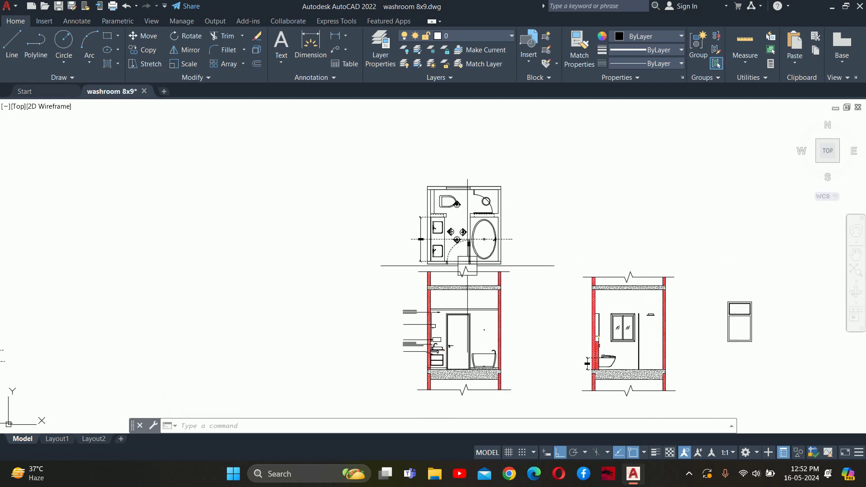
Select the remaining plan for a move, then cancel, leaving it in place.
{"action": "type", "text": "m"}
{"action": "key", "text": "Return"}
{"action": "scroll", "coordinate": [467, 266], "scroll_direction": "up", "scroll_amount": 4}
{"action": "scroll", "coordinate": [433, 226], "scroll_direction": "down", "scroll_amount": 3}
{"action": "left_click", "coordinate": [542, 290]}
{"action": "scroll", "coordinate": [339, 180], "scroll_direction": "down", "scroll_amount": 2}
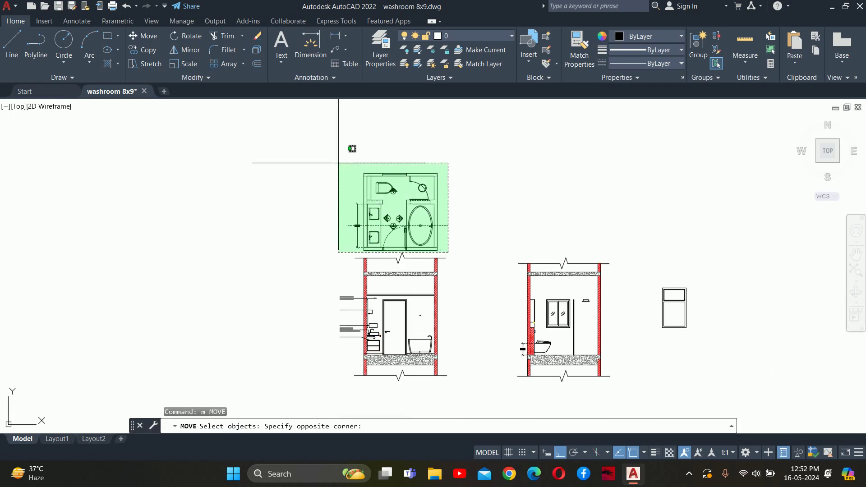
{"action": "left_click", "coordinate": [339, 161]}
{"action": "key", "text": "Return"}
{"action": "left_click", "coordinate": [207, 220]}
{"action": "key", "text": "Escape"}
{"action": "key", "text": "Escape"}
{"action": "key", "text": "Escape"}
{"action": "scroll", "coordinate": [215, 199], "scroll_direction": "down", "scroll_amount": 2}
{"action": "middle_click_drag", "start_coordinate": [215, 199], "coordinate": [596, 233]}
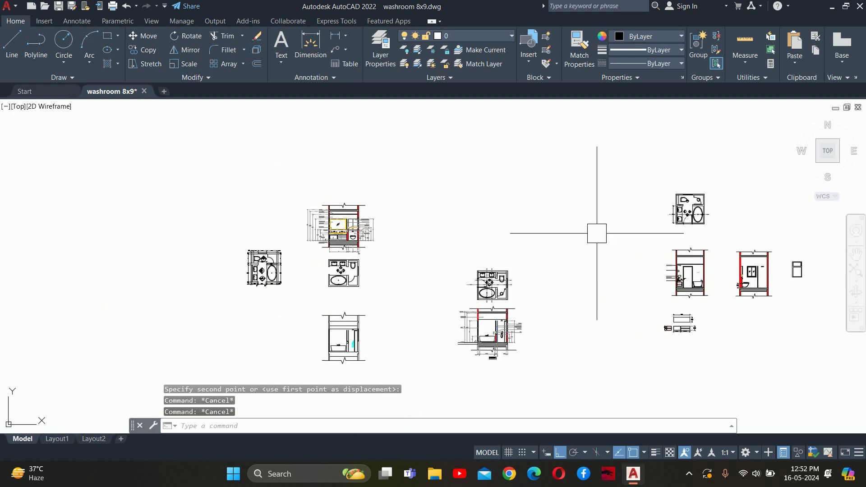
{"action": "scroll", "coordinate": [358, 295], "scroll_direction": "down", "scroll_amount": 1}
Copy the vanity-wall elevation with CO, picking a base point on it.
{"action": "type", "text": "o"}
{"action": "key", "text": "Return"}
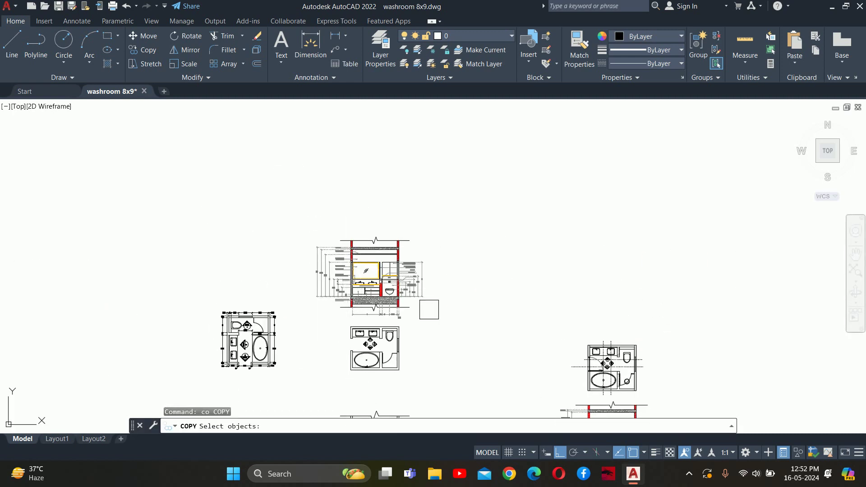
{"action": "scroll", "coordinate": [443, 331], "scroll_direction": "up", "scroll_amount": 2}
{"action": "left_click", "coordinate": [451, 327]}
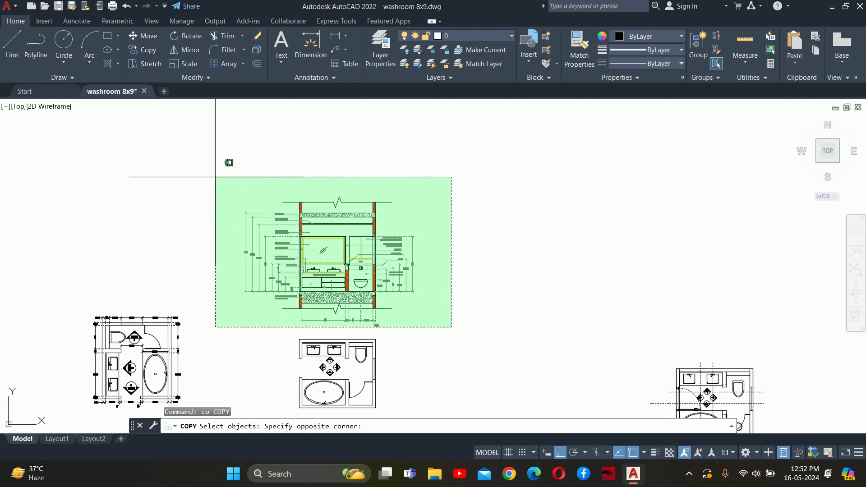
{"action": "left_click", "coordinate": [212, 177]}
{"action": "key", "text": "Return"}
{"action": "left_click", "coordinate": [301, 259]}
Turn Ortho off and place the vanity copy to the right of the washroom plan.
{"action": "scroll", "coordinate": [230, 246], "scroll_direction": "down", "scroll_amount": 2}
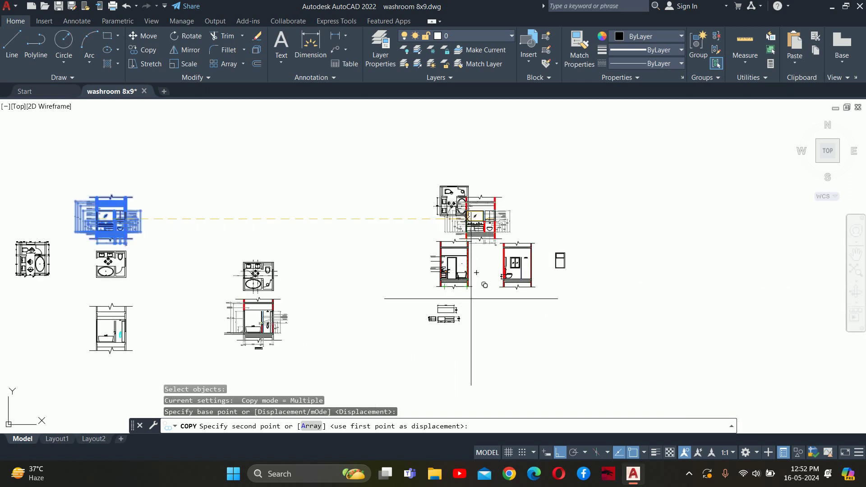
{"action": "left_click", "coordinate": [560, 452]}
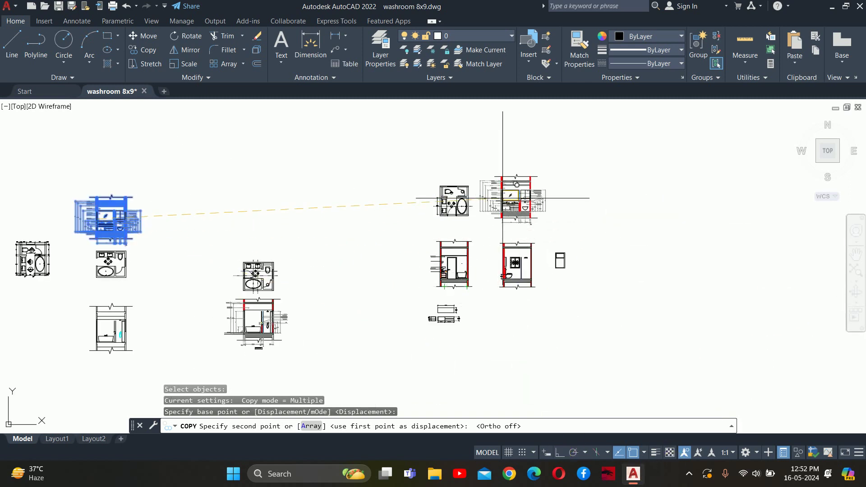
{"action": "scroll", "coordinate": [500, 221], "scroll_direction": "up", "scroll_amount": 2}
{"action": "scroll", "coordinate": [503, 212], "scroll_direction": "up", "scroll_amount": 1}
{"action": "scroll", "coordinate": [507, 198], "scroll_direction": "up", "scroll_amount": 1}
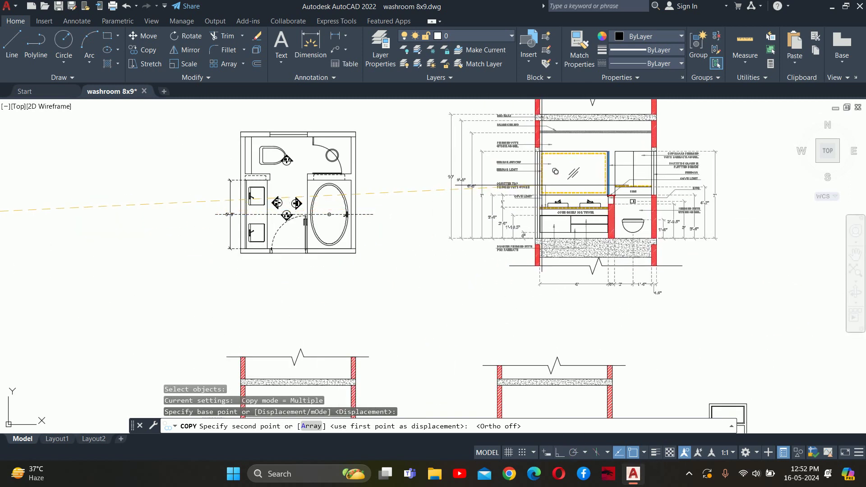
{"action": "left_click", "coordinate": [522, 186]}
{"action": "scroll", "coordinate": [248, 193], "scroll_direction": "down", "scroll_amount": 2}
{"action": "key", "text": "Escape"}
Start a vertical construction line, then cancel it.
{"action": "key", "text": "Return"}
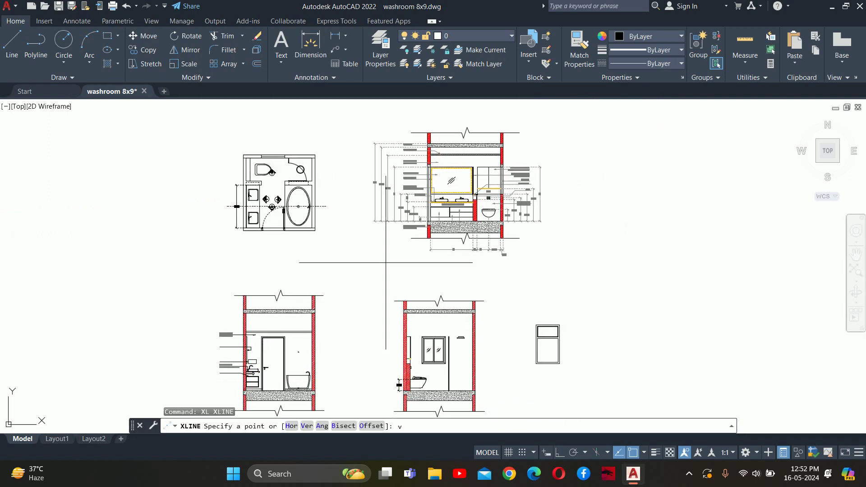
{"action": "type", "text": "v"}
{"action": "key", "text": "Return"}
{"action": "scroll", "coordinate": [394, 300], "scroll_direction": "up", "scroll_amount": 2}
{"action": "scroll", "coordinate": [418, 306], "scroll_direction": "up", "scroll_amount": 2}
{"action": "scroll", "coordinate": [434, 272], "scroll_direction": "down", "scroll_amount": 4}
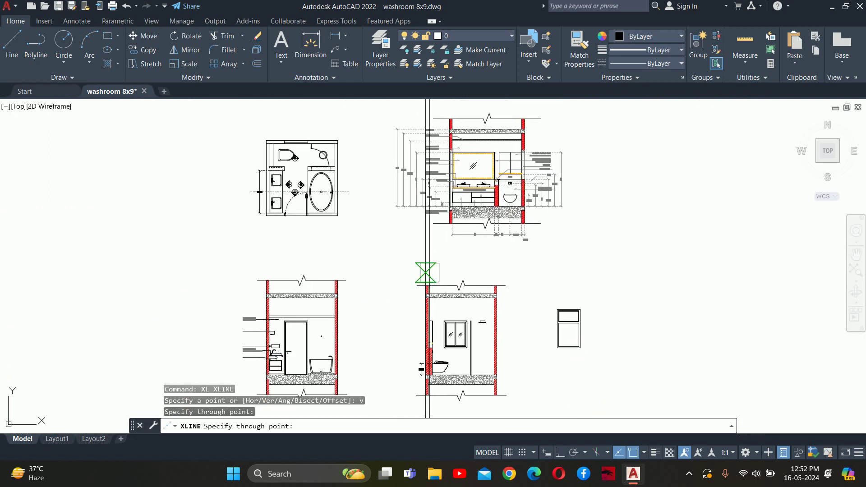
{"action": "key", "text": "Escape"}
{"action": "key", "text": "Escape"}
Move the copied vanity elevation from its slab corner to align above the lower right elevation.
{"action": "key", "text": "Return"}
{"action": "left_click", "coordinate": [348, 144]}
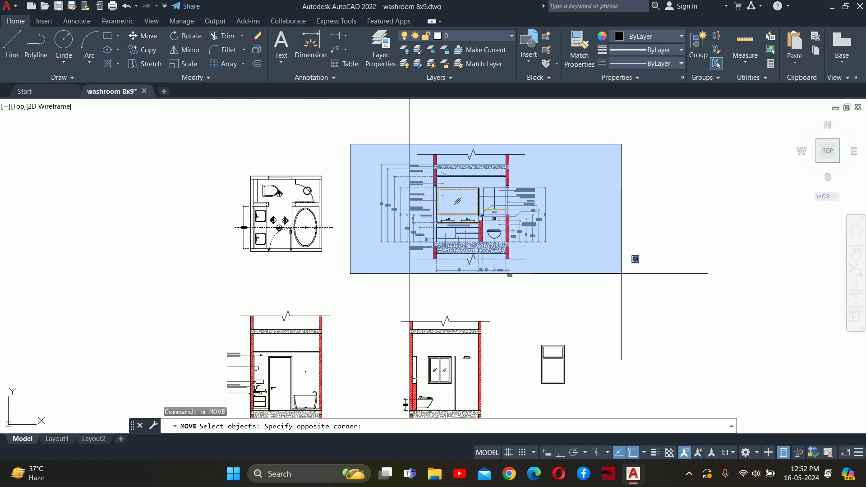
{"action": "left_click", "coordinate": [634, 289]}
{"action": "scroll", "coordinate": [447, 250], "scroll_direction": "up", "scroll_amount": 4}
{"action": "key", "text": "Return"}
{"action": "scroll", "coordinate": [396, 235], "scroll_direction": "up", "scroll_amount": 4}
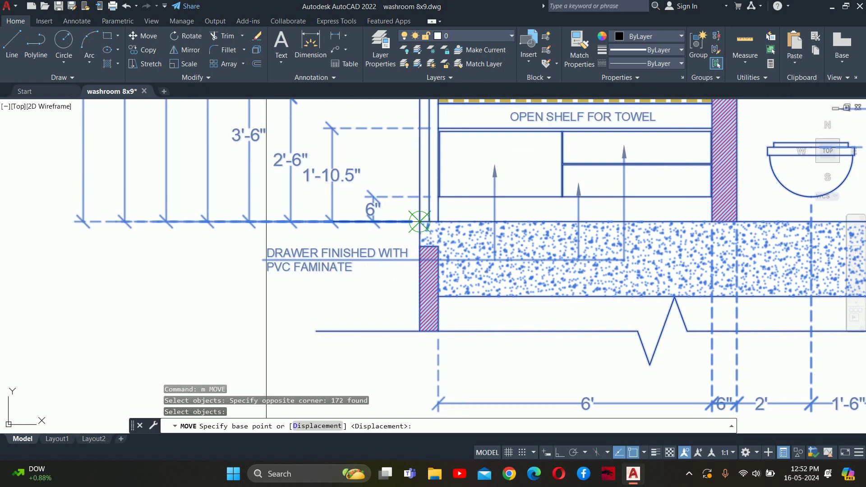
{"action": "left_click", "coordinate": [419, 222]}
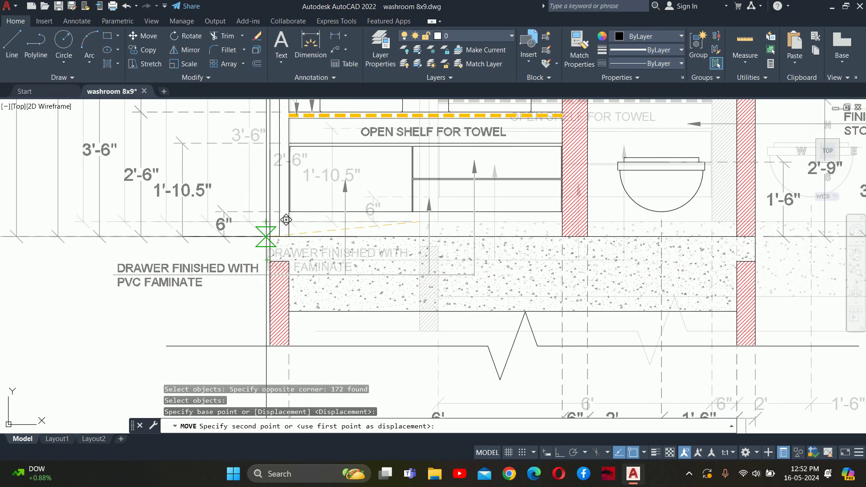
{"action": "key", "text": "Escape"}
{"action": "key", "text": "Escape"}
{"action": "key", "text": "Escape"}
{"action": "scroll", "coordinate": [286, 220], "scroll_direction": "down", "scroll_amount": 6}
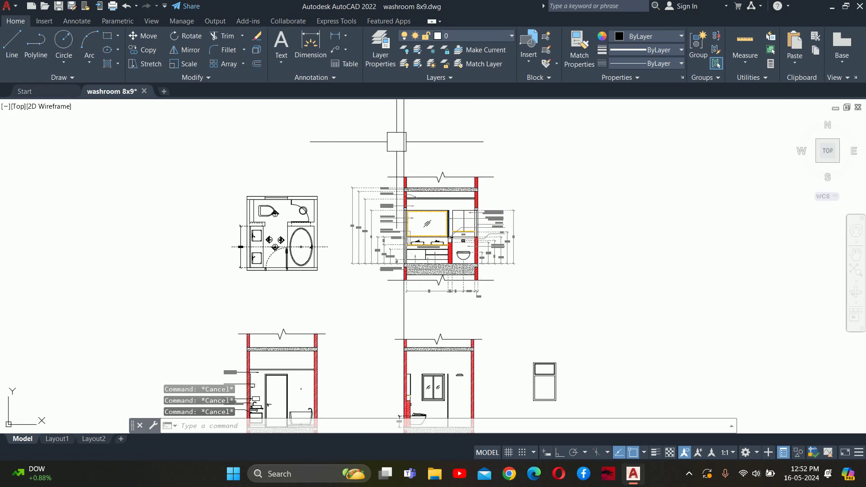
Erase the leftover vertical guide line.
{"action": "left_click", "coordinate": [397, 142]}
{"action": "key", "text": "Delete"}
{"action": "scroll", "coordinate": [472, 243], "scroll_direction": "down", "scroll_amount": 2}
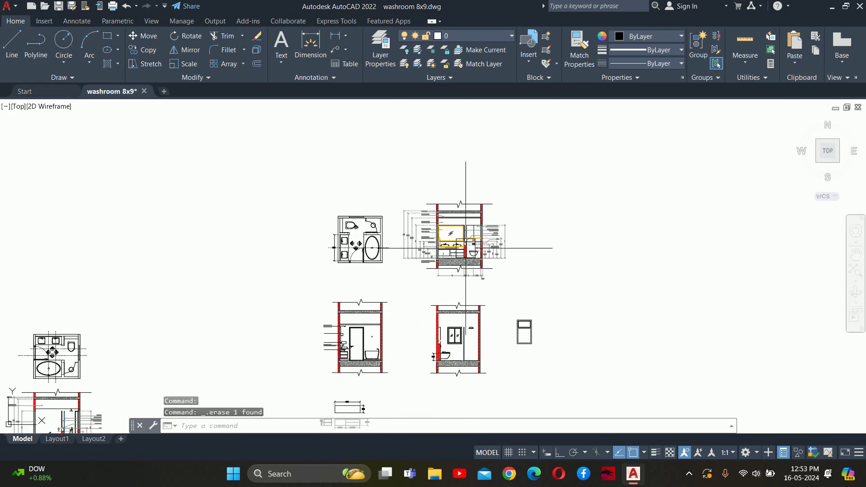
Pan to bring the Fig.WR 1 C bathtub elevation into the centre.
{"action": "scroll", "coordinate": [368, 242], "scroll_direction": "up", "scroll_amount": 4}
{"action": "key", "text": "Escape"}
{"action": "key", "text": "Escape"}
{"action": "scroll", "coordinate": [730, 308], "scroll_direction": "down", "scroll_amount": 5}
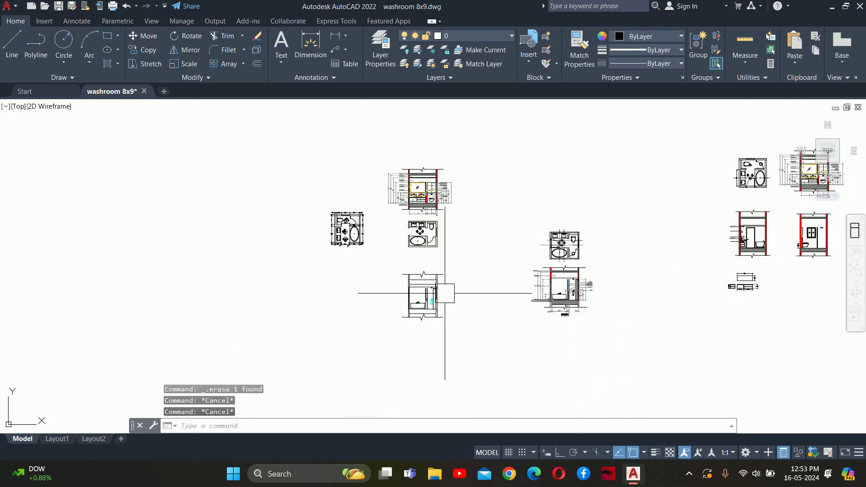
{"action": "scroll", "coordinate": [445, 293], "scroll_direction": "up", "scroll_amount": 3}
{"action": "scroll", "coordinate": [445, 293], "scroll_direction": "up", "scroll_amount": 2}
{"action": "middle_click_drag", "start_coordinate": [403, 306], "coordinate": [417, 299]}
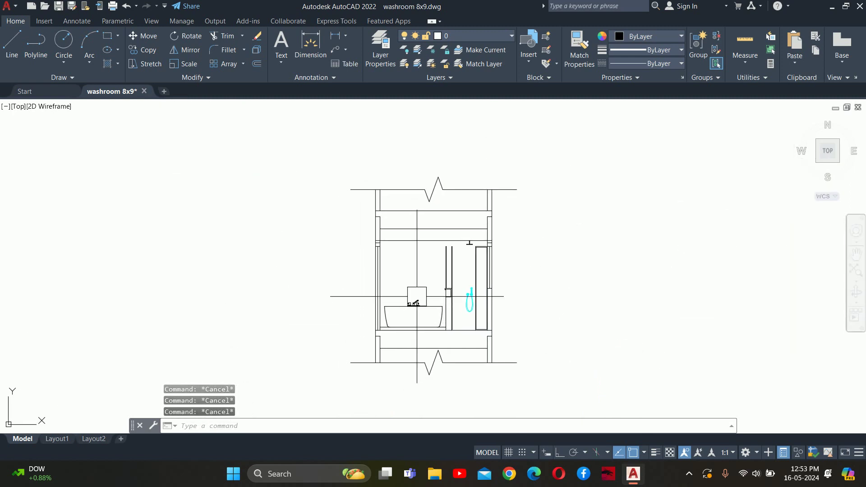
{"action": "scroll", "coordinate": [435, 280], "scroll_direction": "down", "scroll_amount": 5}
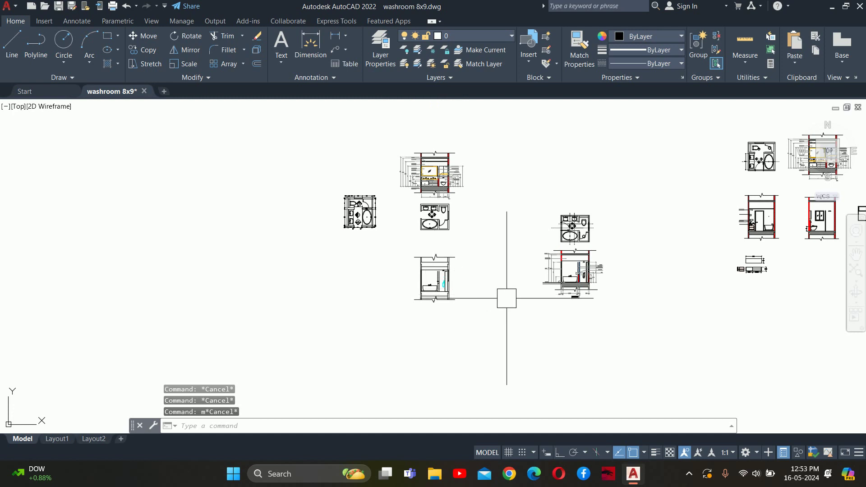
{"action": "scroll", "coordinate": [582, 274], "scroll_direction": "up", "scroll_amount": 5}
{"action": "middle_click_drag", "start_coordinate": [582, 274], "coordinate": [552, 274]}
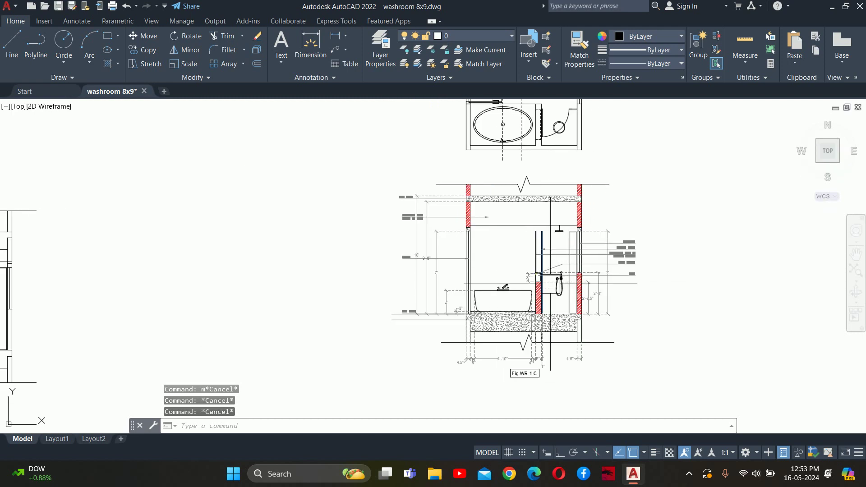
{"action": "type", "text": "co"}
Copy the Fig.WR 1 C elevation from its slab corner to the left of the washroom plan.
{"action": "key", "text": "Return"}
{"action": "scroll", "coordinate": [497, 248], "scroll_direction": "down", "scroll_amount": 3}
{"action": "scroll", "coordinate": [497, 248], "scroll_direction": "down", "scroll_amount": 2}
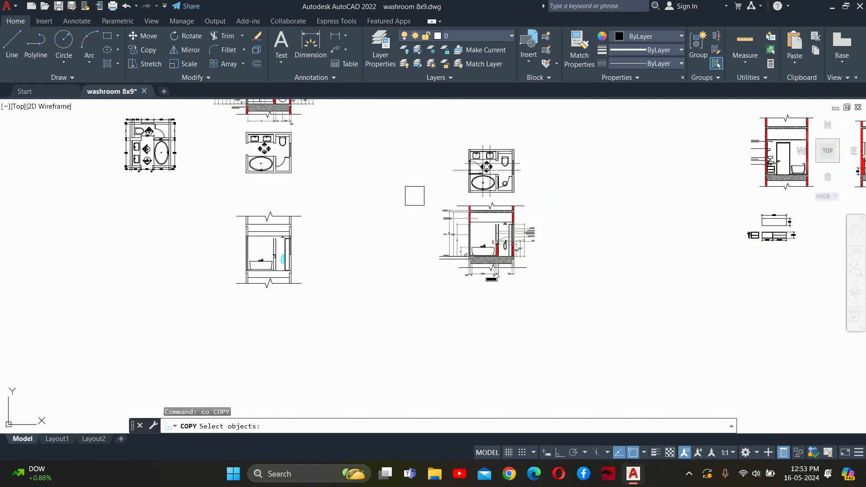
{"action": "left_click", "coordinate": [415, 195]}
{"action": "left_click", "coordinate": [573, 289]}
{"action": "scroll", "coordinate": [496, 275], "scroll_direction": "up", "scroll_amount": 5}
{"action": "key", "text": "Return"}
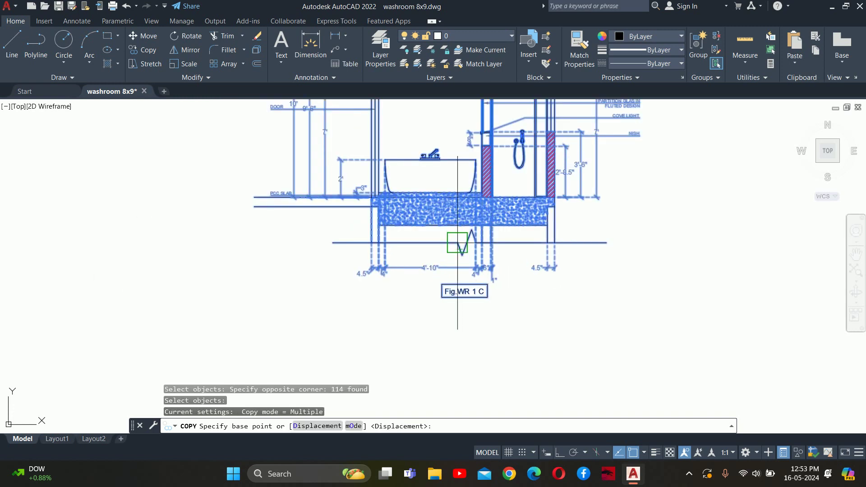
{"action": "left_click", "coordinate": [449, 220]}
{"action": "scroll", "coordinate": [450, 221], "scroll_direction": "down", "scroll_amount": 5}
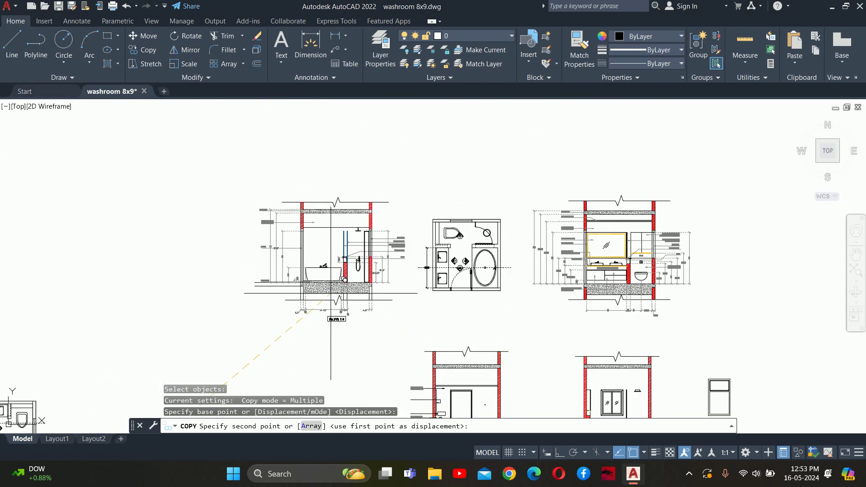
{"action": "left_click", "coordinate": [331, 294]}
{"action": "key", "text": "Escape"}
{"action": "scroll", "coordinate": [513, 340], "scroll_direction": "down", "scroll_amount": 2}
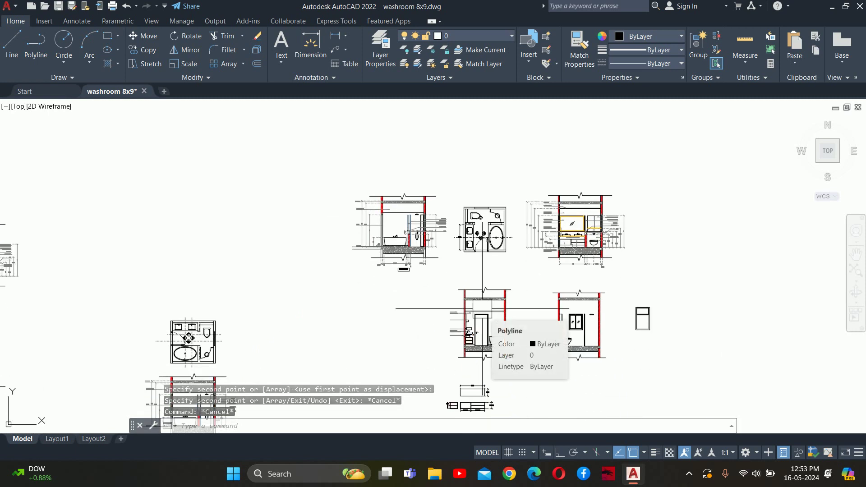
{"action": "middle_click_drag", "start_coordinate": [482, 309], "coordinate": [471, 273]}
{"action": "key", "text": "Escape"}
Move the lower-middle elevation left with Ortho on.
{"action": "type", "text": "m"}
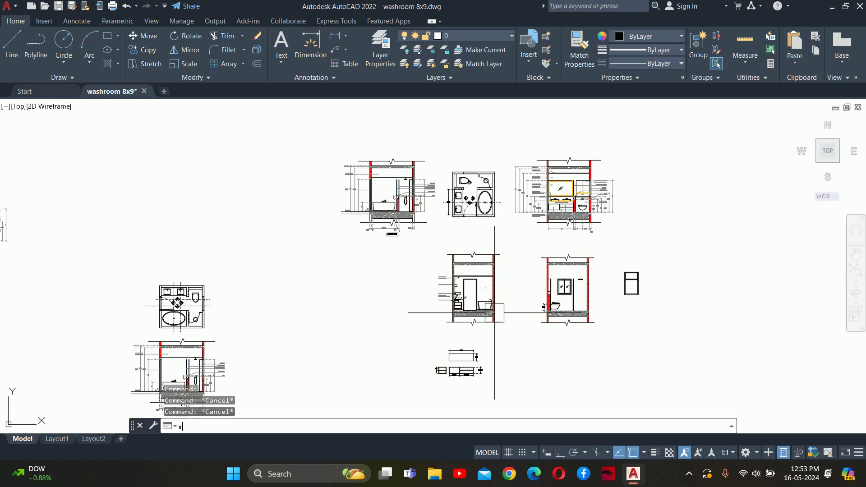
{"action": "left_click", "coordinate": [518, 339]}
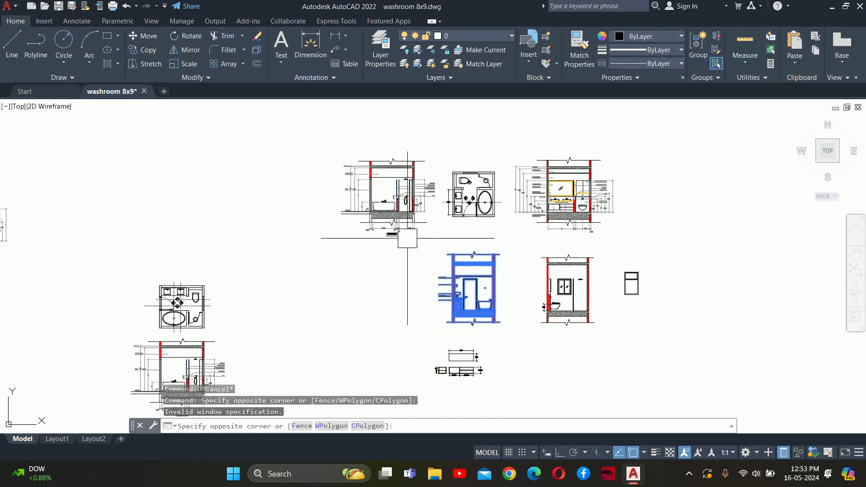
{"action": "left_click", "coordinate": [403, 242]}
{"action": "key", "text": "Return"}
{"action": "left_click", "coordinate": [418, 256]}
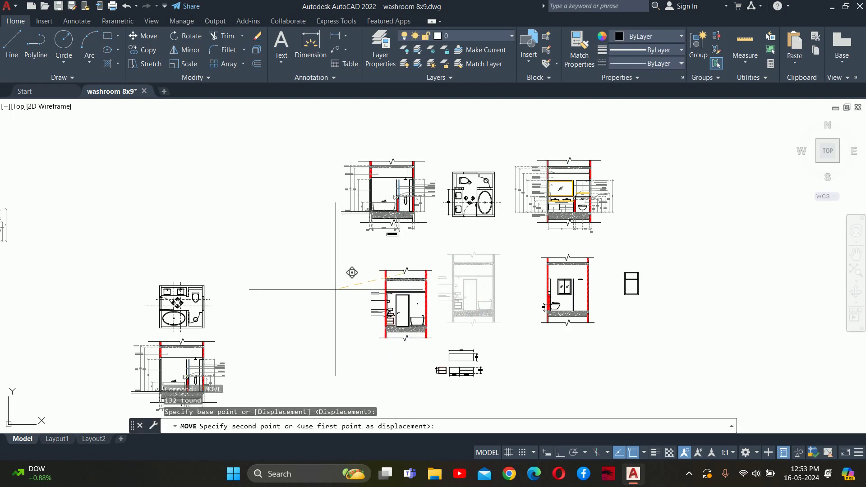
{"action": "key", "text": "F8"}
{"action": "left_click", "coordinate": [353, 282]}
{"action": "scroll", "coordinate": [510, 216], "scroll_direction": "up", "scroll_amount": 5}
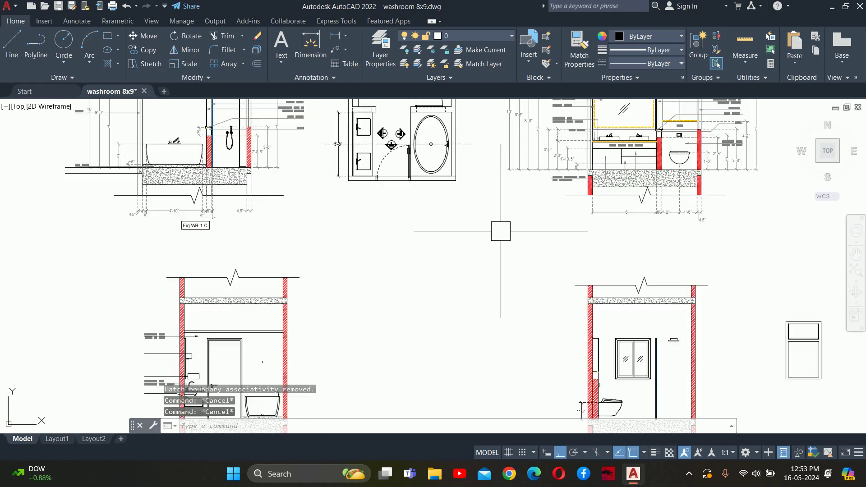
Move the floor plan beside the relocated elevation.
{"action": "key", "text": "Return"}
{"action": "left_click", "coordinate": [484, 218]}
{"action": "middle_click_drag", "start_coordinate": [335, 139], "coordinate": [351, 239]}
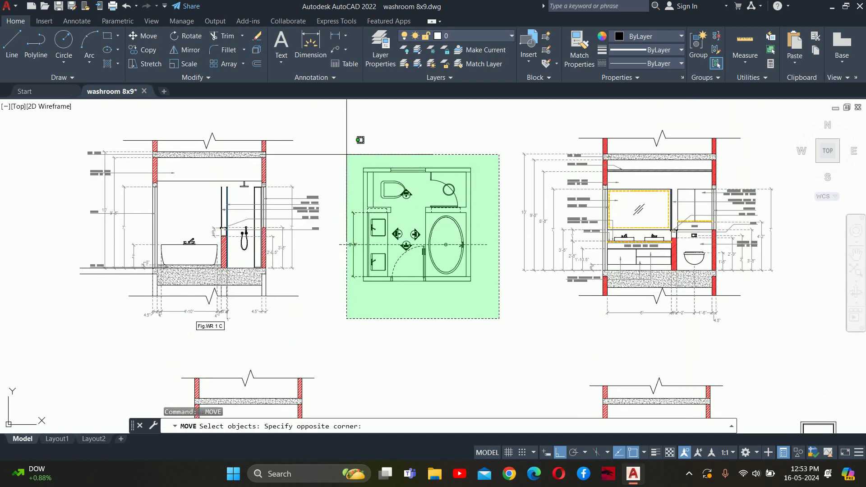
{"action": "left_click", "coordinate": [338, 131]}
{"action": "key", "text": "Return"}
{"action": "left_click", "coordinate": [423, 250]}
{"action": "middle_click_drag", "start_coordinate": [424, 361], "coordinate": [440, 141]}
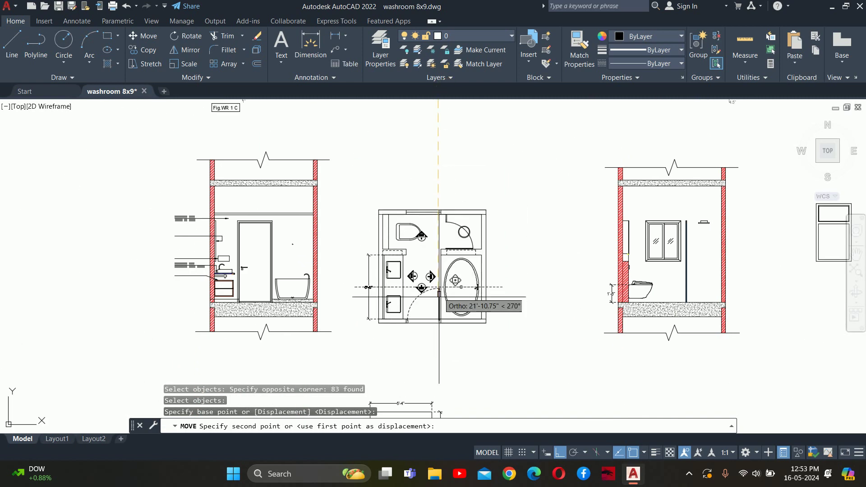
{"action": "left_click", "coordinate": [436, 292]}
{"action": "scroll", "coordinate": [436, 292], "scroll_direction": "down", "scroll_amount": 3}
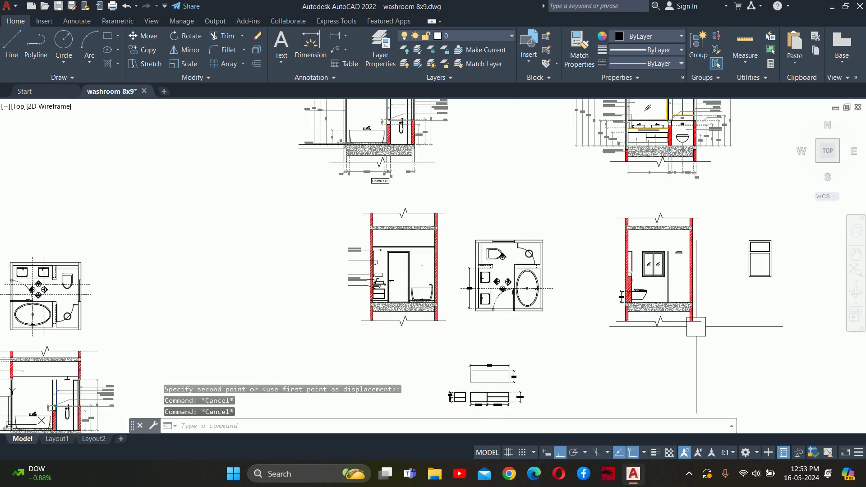
Slide the right elevation in beside the plan.
{"action": "key", "text": "Return"}
{"action": "left_click", "coordinate": [727, 347]}
{"action": "left_click", "coordinate": [609, 208]}
{"action": "key", "text": "Return"}
{"action": "left_click", "coordinate": [573, 170]}
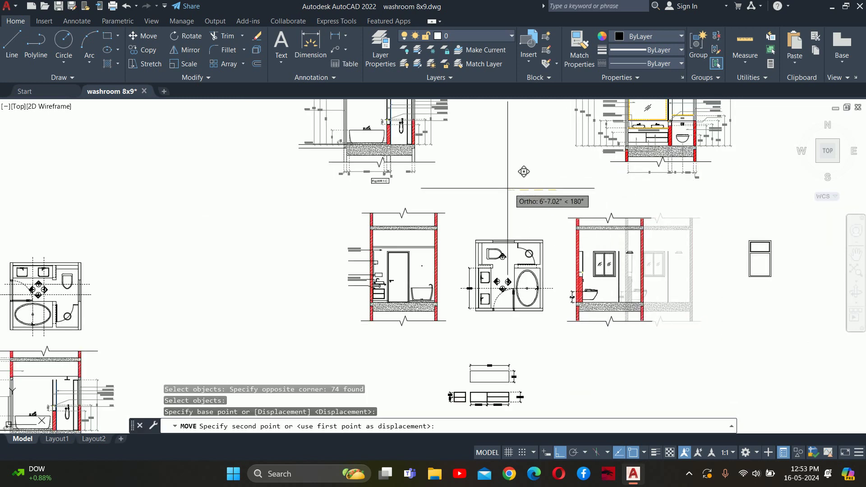
{"action": "left_click", "coordinate": [517, 171]}
{"action": "middle_click_drag", "start_coordinate": [518, 170], "coordinate": [467, 251]}
Move the upper right elevation closer to the others.
{"action": "key", "text": "Return"}
{"action": "left_click", "coordinate": [703, 267]}
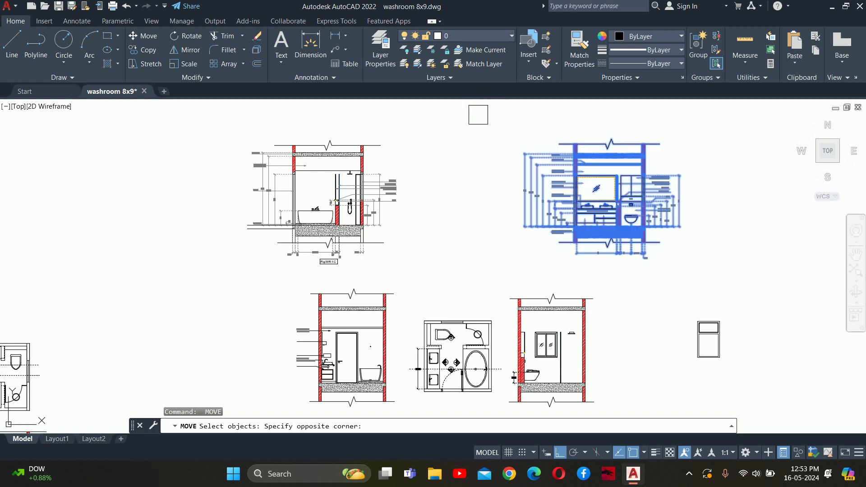
{"action": "key", "text": "Return"}
{"action": "left_click", "coordinate": [535, 116]}
{"action": "left_click", "coordinate": [473, 119]}
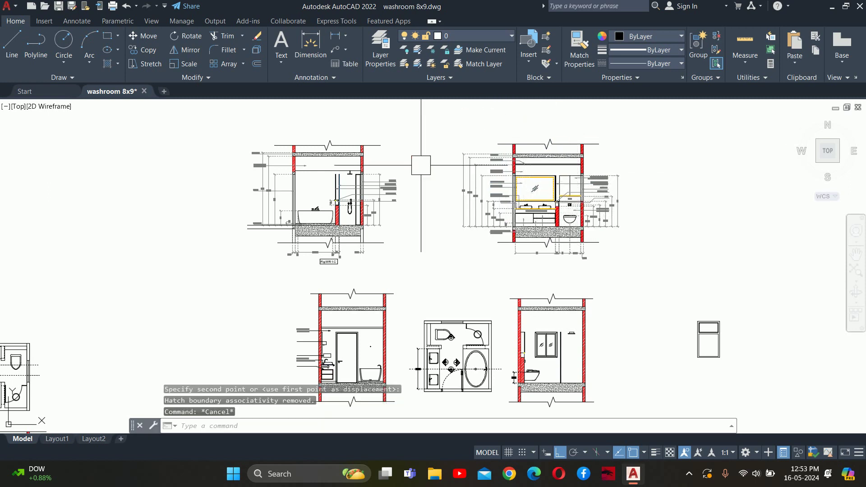
Shift the upper left elevation further right.
{"action": "middle_click_drag", "start_coordinate": [399, 257], "coordinate": [440, 271]}
{"action": "key", "text": "Escape"}
{"action": "key", "text": "Return"}
{"action": "left_click", "coordinate": [416, 284]}
{"action": "left_click", "coordinate": [245, 131]}
{"action": "key", "text": "Return"}
{"action": "left_click", "coordinate": [182, 168]}
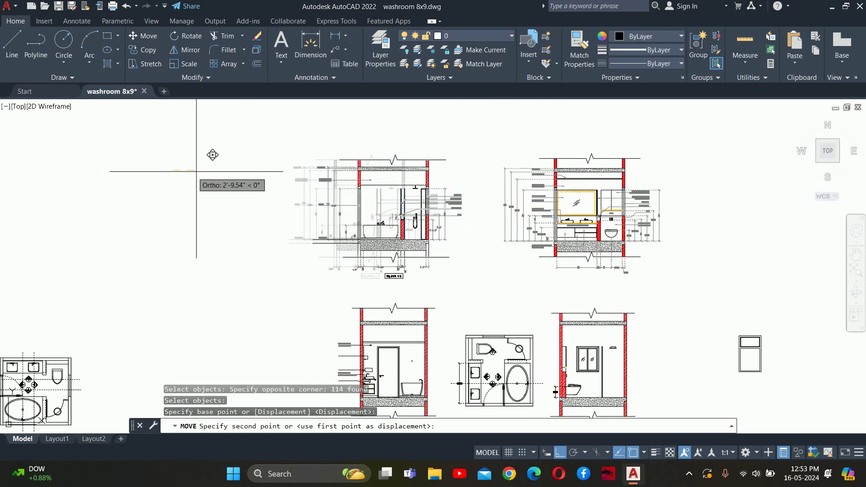
{"action": "left_click", "coordinate": [220, 172]}
{"action": "scroll", "coordinate": [244, 189], "scroll_direction": "down", "scroll_amount": 6}
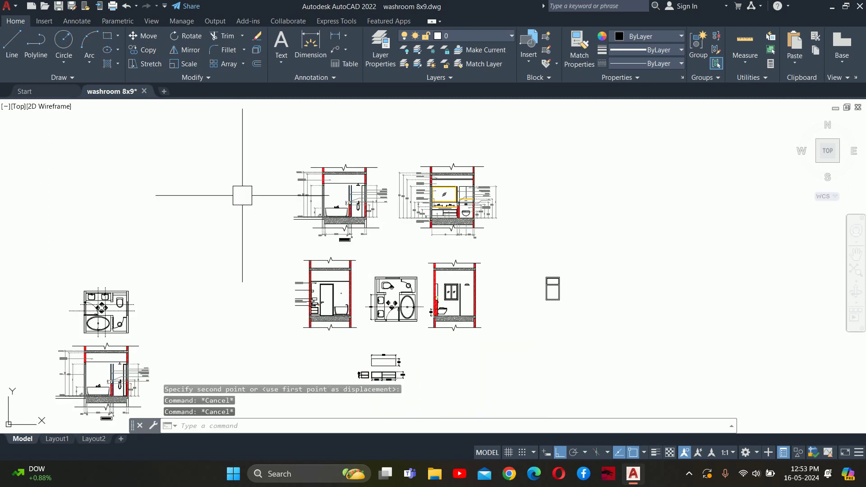
{"action": "key", "text": "Escape"}
{"action": "key", "text": "Escape"}
{"action": "key", "text": "Escape"}
{"action": "scroll", "coordinate": [410, 184], "scroll_direction": "up", "scroll_amount": 3}
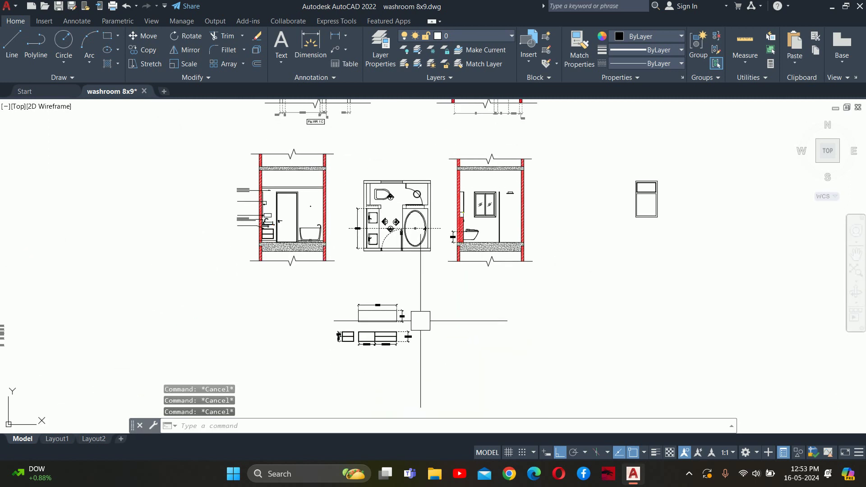
Move the vanity detail, with Ortho off, up above the plan between the upper elevations.
{"action": "scroll", "coordinate": [442, 347], "scroll_direction": "up", "scroll_amount": 1}
{"action": "type", "text": "m"}
{"action": "key", "text": "Return"}
{"action": "left_click", "coordinate": [448, 402]}
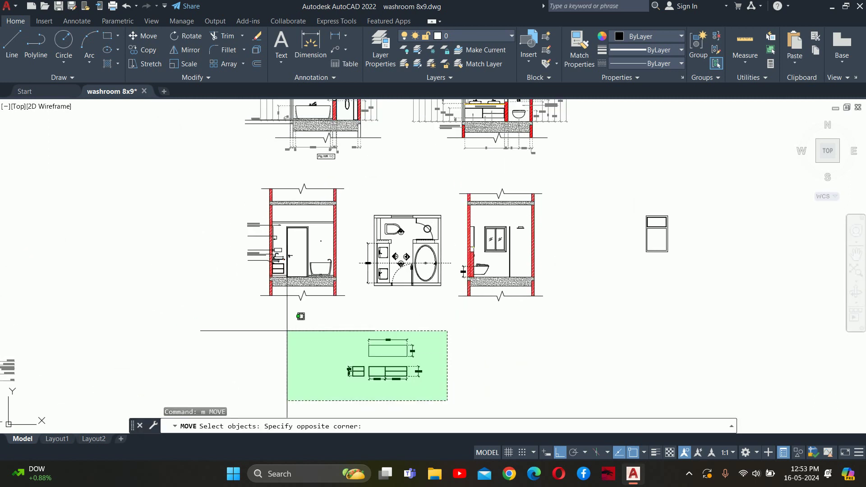
{"action": "left_click", "coordinate": [286, 332]}
{"action": "key", "text": "Return"}
{"action": "left_click", "coordinate": [396, 371]}
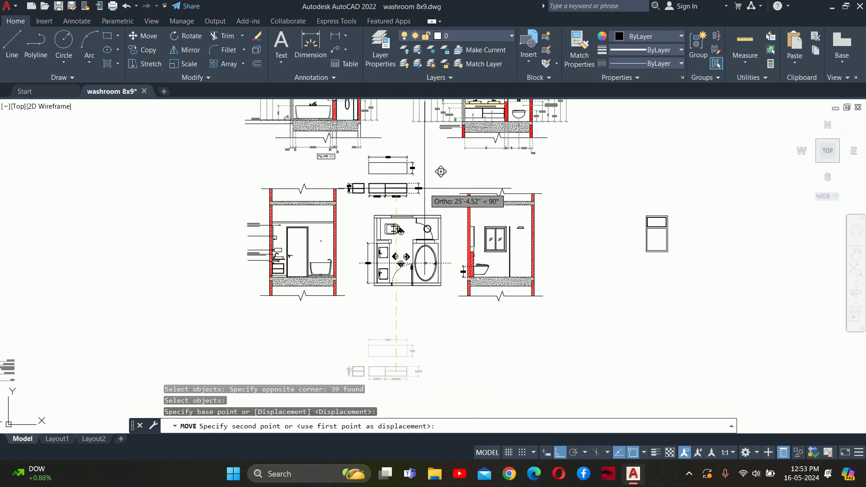
{"action": "left_click", "coordinate": [555, 453]}
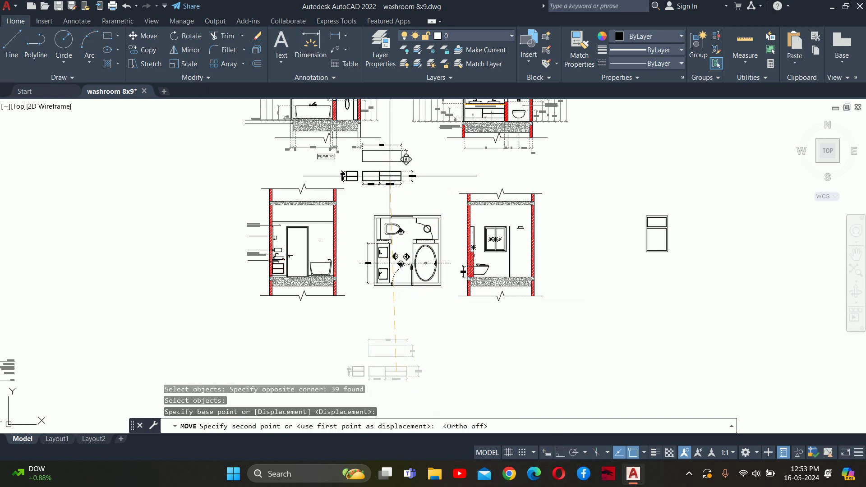
{"action": "left_click", "coordinate": [449, 169]}
{"action": "scroll", "coordinate": [408, 149], "scroll_direction": "up", "scroll_amount": 2}
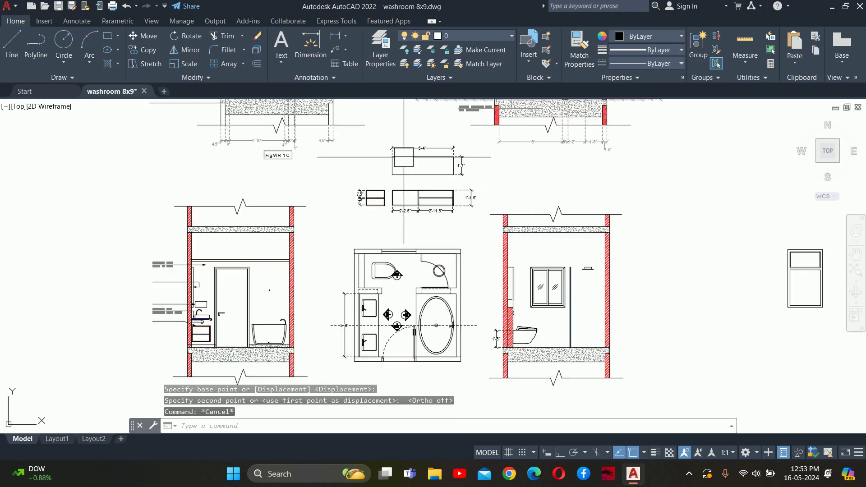
{"action": "key", "text": "Escape"}
{"action": "key", "text": "Escape"}
{"action": "key", "text": "Escape"}
{"action": "scroll", "coordinate": [361, 185], "scroll_direction": "up", "scroll_amount": 2}
{"action": "middle_click_drag", "start_coordinate": [358, 196], "coordinate": [338, 214]}
Draw a rectangular border enclosing the relocated vanity detail.
{"action": "type", "text": "rec"}
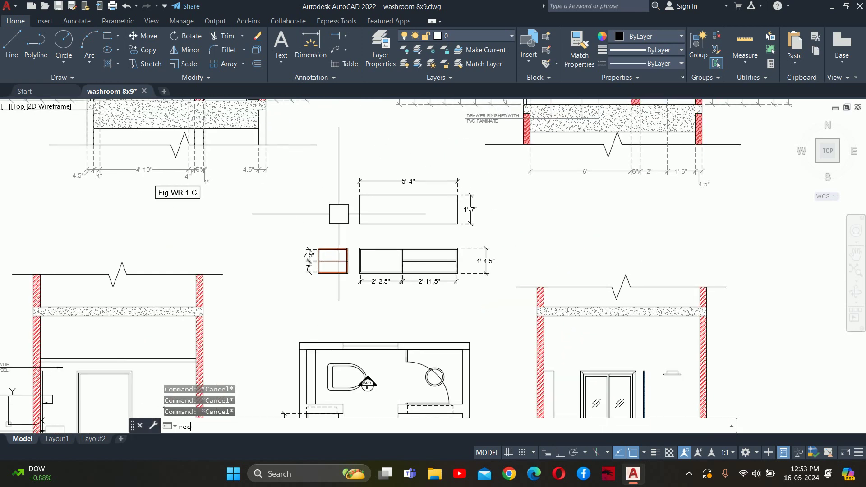
{"action": "key", "text": "Return"}
{"action": "left_click", "coordinate": [296, 166]}
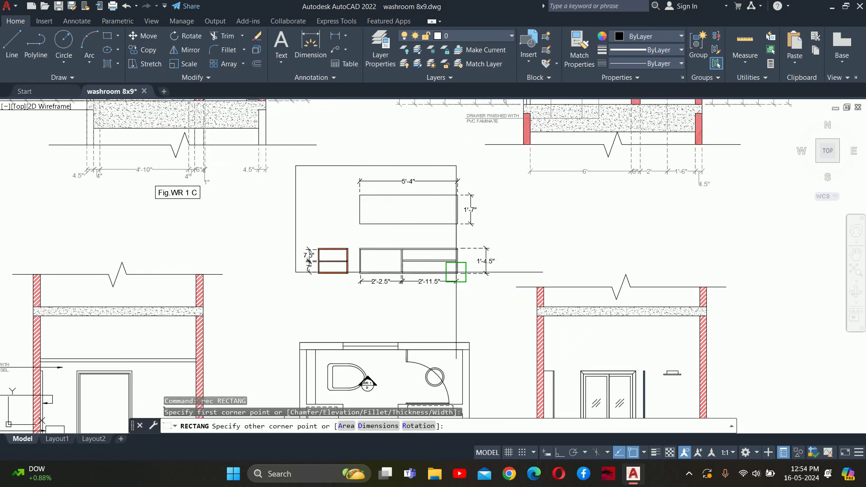
{"action": "left_click", "coordinate": [498, 293]}
{"action": "key", "text": "Escape"}
{"action": "key", "text": "Escape"}
{"action": "key", "text": "Escape"}
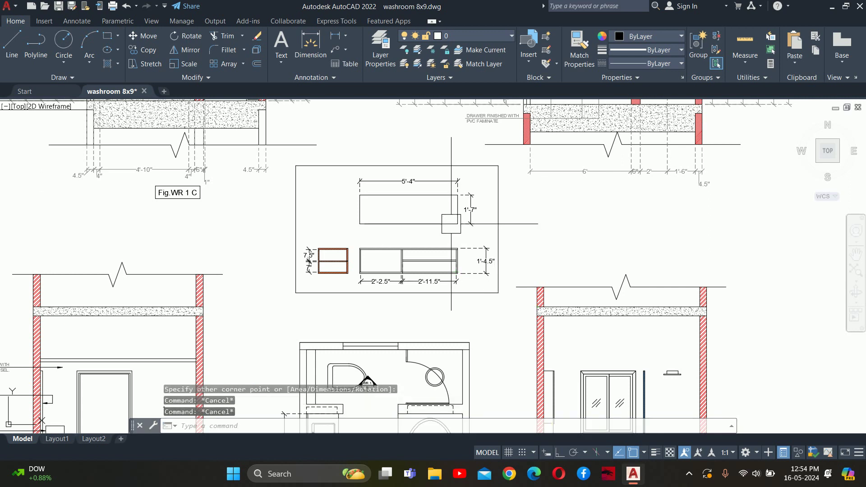
{"action": "scroll", "coordinate": [348, 244], "scroll_direction": "down", "scroll_amount": 2}
{"action": "scroll", "coordinate": [347, 243], "scroll_direction": "down", "scroll_amount": 2}
{"action": "middle_click_drag", "start_coordinate": [392, 237], "coordinate": [473, 251]}
Start moving the upper-left elevation and its figure label, then cancel, leaving them in place.
{"action": "type", "text": "m"}
{"action": "key", "text": "Return"}
{"action": "left_click", "coordinate": [284, 125]}
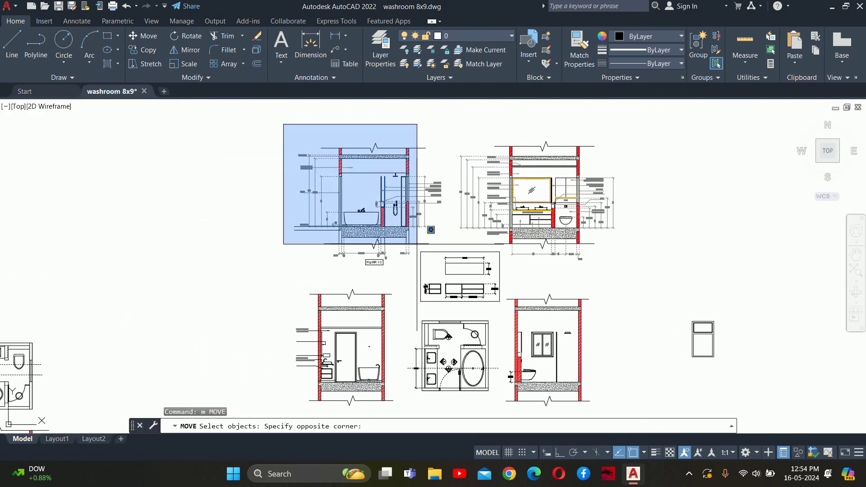
{"action": "left_click", "coordinate": [458, 266]}
{"action": "left_click", "coordinate": [389, 269]}
{"action": "scroll", "coordinate": [390, 271], "scroll_direction": "up", "scroll_amount": 2}
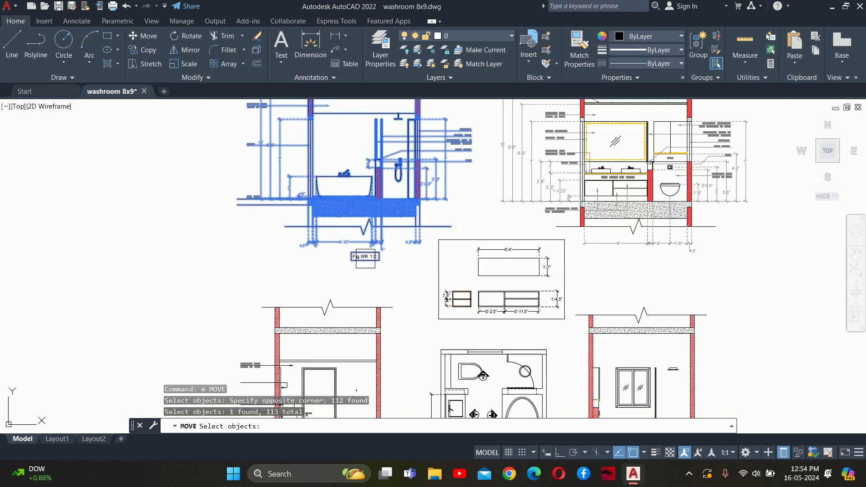
{"action": "middle_click_drag", "start_coordinate": [233, 262], "coordinate": [258, 272]}
{"action": "key", "text": "Return"}
{"action": "left_click", "coordinate": [258, 272]}
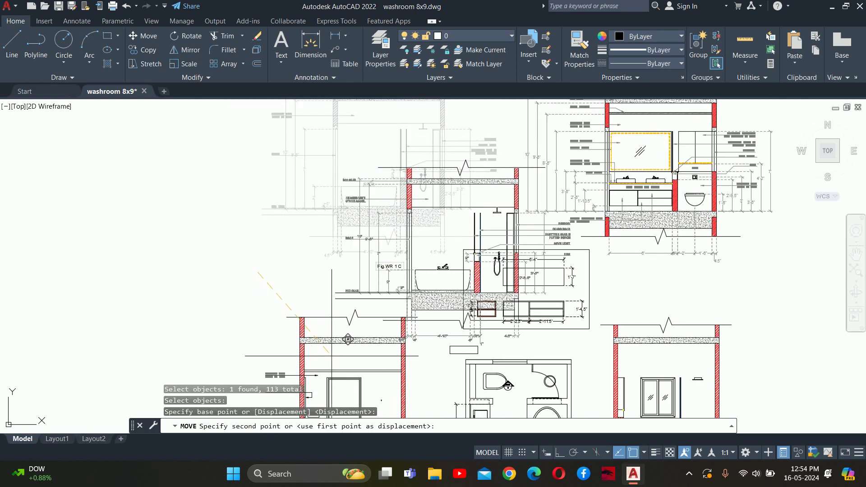
{"action": "left_click", "coordinate": [560, 452]}
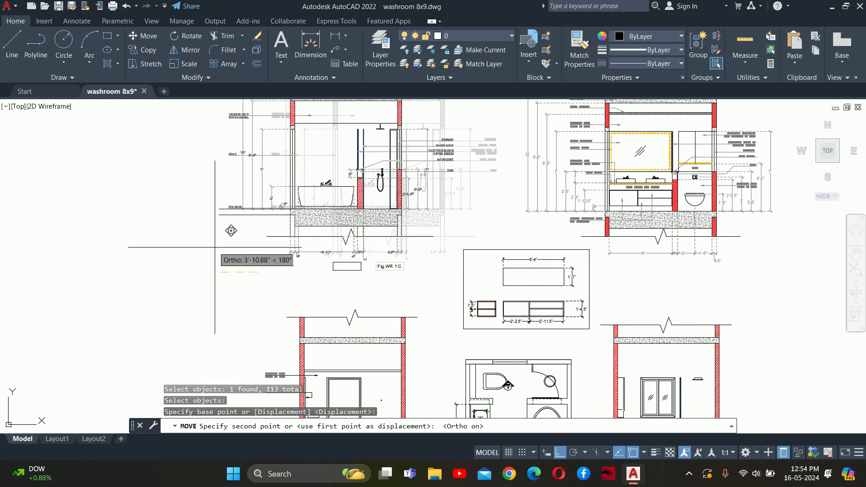
{"action": "key", "text": "Escape"}
{"action": "key", "text": "Escape"}
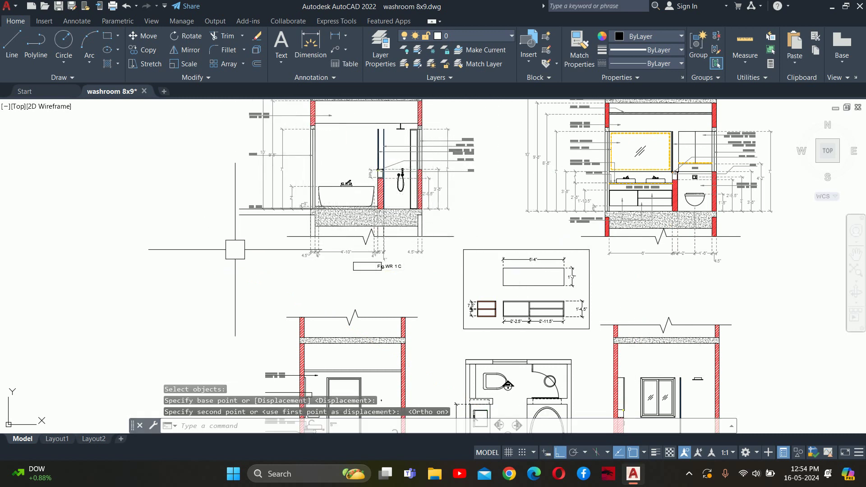
{"action": "scroll", "coordinate": [289, 239], "scroll_direction": "down", "scroll_amount": 2}
{"action": "middle_click_drag", "start_coordinate": [337, 258], "coordinate": [350, 265]}
Restart and cancel a move, then zoom and pan around the sheet.
{"action": "key", "text": "space"}
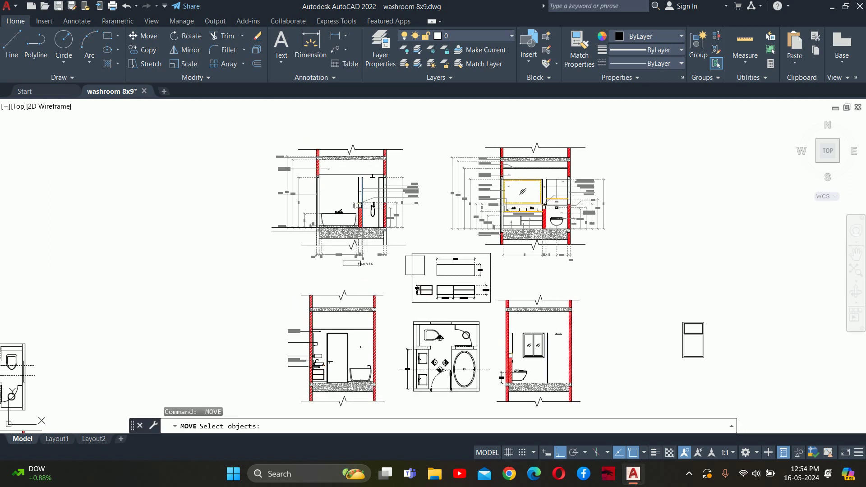
{"action": "scroll", "coordinate": [290, 232], "scroll_direction": "up", "scroll_amount": 4}
{"action": "key", "text": "Escape"}
{"action": "scroll", "coordinate": [404, 256], "scroll_direction": "down", "scroll_amount": 2}
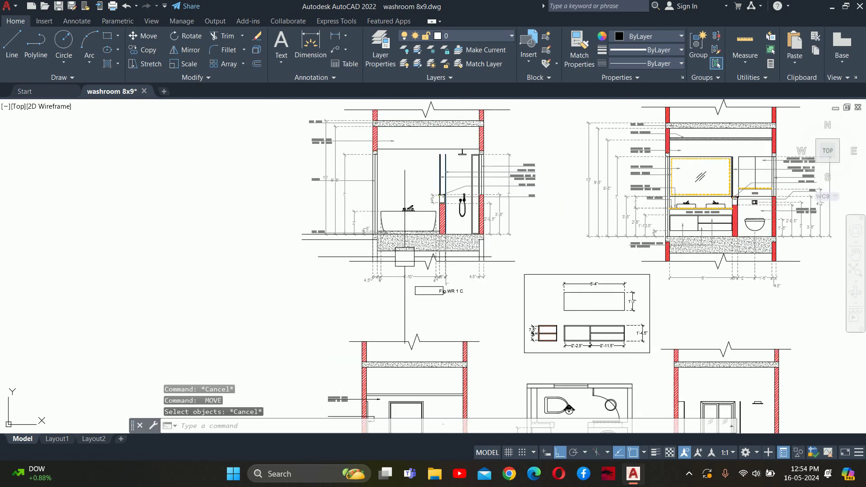
{"action": "scroll", "coordinate": [393, 238], "scroll_direction": "down", "scroll_amount": 2}
{"action": "middle_click_drag", "start_coordinate": [391, 203], "coordinate": [373, 211]}
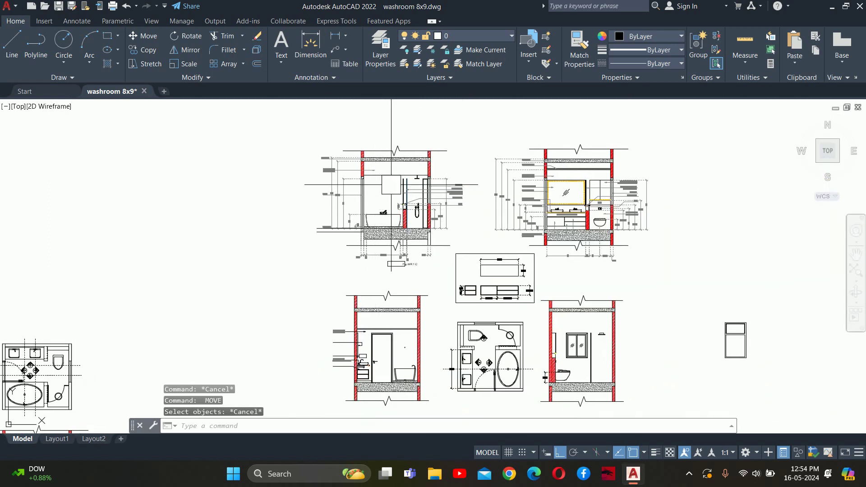
{"action": "scroll", "coordinate": [429, 225], "scroll_direction": "up", "scroll_amount": 2}
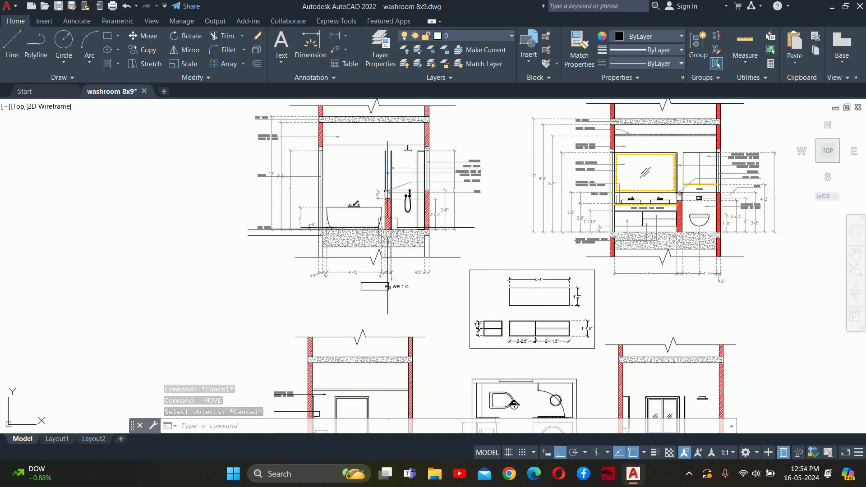
{"action": "scroll", "coordinate": [391, 289], "scroll_direction": "up", "scroll_amount": 2}
{"action": "scroll", "coordinate": [416, 286], "scroll_direction": "up", "scroll_amount": 1}
Cancel moving the Fig.WR 1 C label, then pan the lower elevations and plan into view.
{"action": "type", "text": "m"}
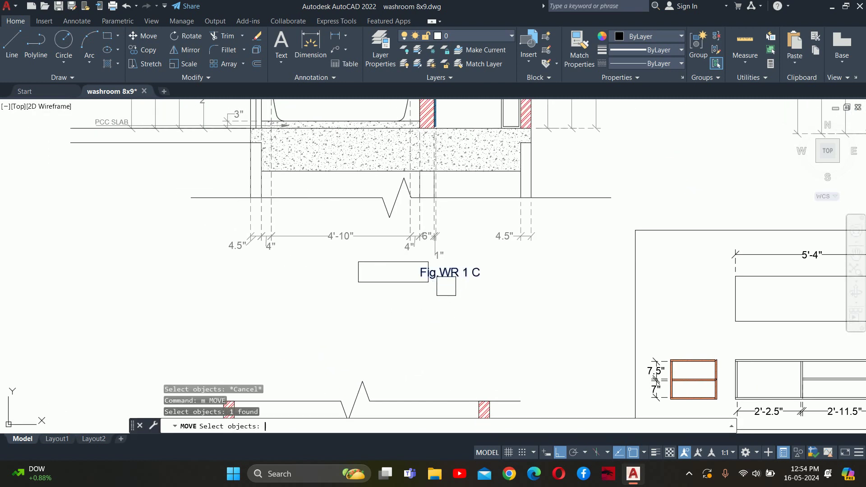
{"action": "left_click", "coordinate": [451, 273]}
{"action": "key", "text": "Return"}
{"action": "left_click", "coordinate": [466, 298]}
{"action": "key", "text": "Escape"}
{"action": "key", "text": "Escape"}
{"action": "scroll", "coordinate": [419, 284], "scroll_direction": "down", "scroll_amount": 5}
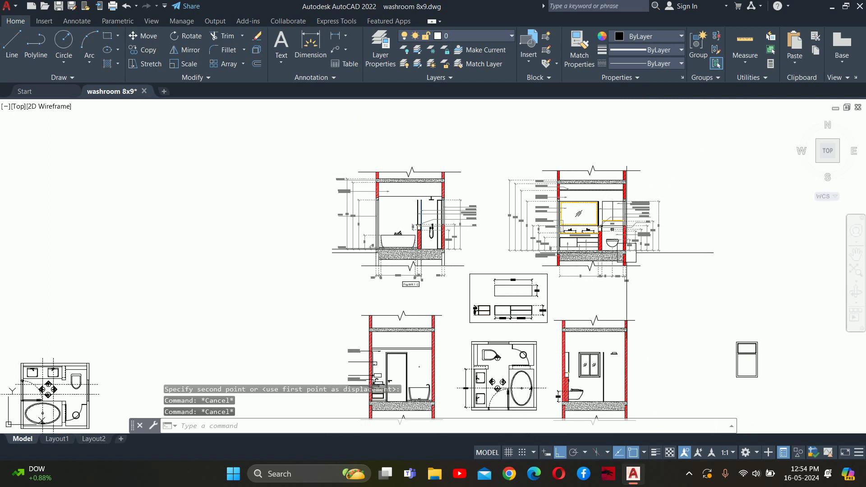
{"action": "middle_click_drag", "start_coordinate": [430, 289], "coordinate": [413, 193]}
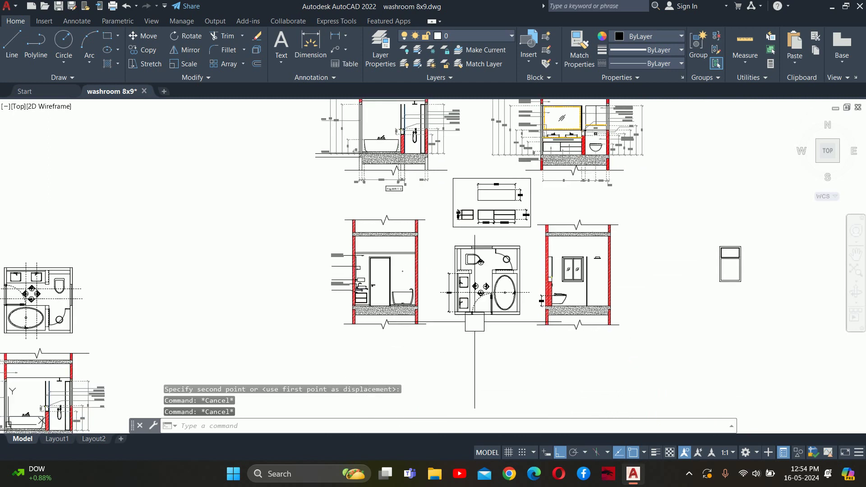
{"action": "scroll", "coordinate": [467, 221], "scroll_direction": "up", "scroll_amount": 4}
{"action": "scroll", "coordinate": [473, 297], "scroll_direction": "down", "scroll_amount": 4}
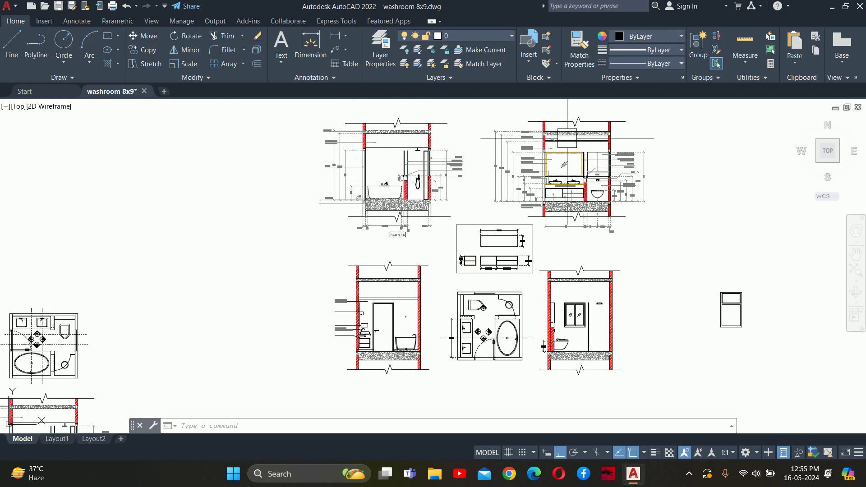
Check the mirror elevation's false-ceiling-to-slab distance with a 10" linear dimension preview, unplaced.
{"action": "scroll", "coordinate": [221, 176], "scroll_direction": "up", "scroll_amount": 5}
{"action": "middle_click_drag", "start_coordinate": [221, 176], "coordinate": [259, 193]}
{"action": "type", "text": "dli"}
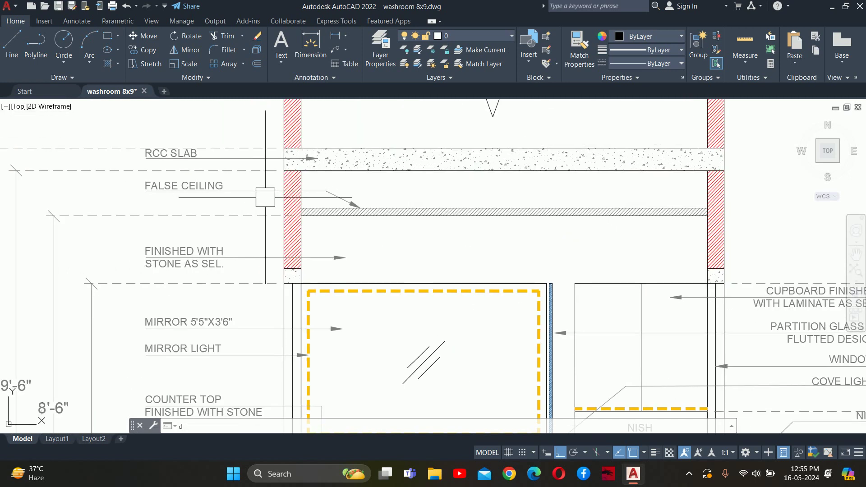
{"action": "key", "text": "Return"}
{"action": "left_click", "coordinate": [399, 212]}
{"action": "left_click", "coordinate": [399, 170]}
{"action": "key", "text": "Escape"}
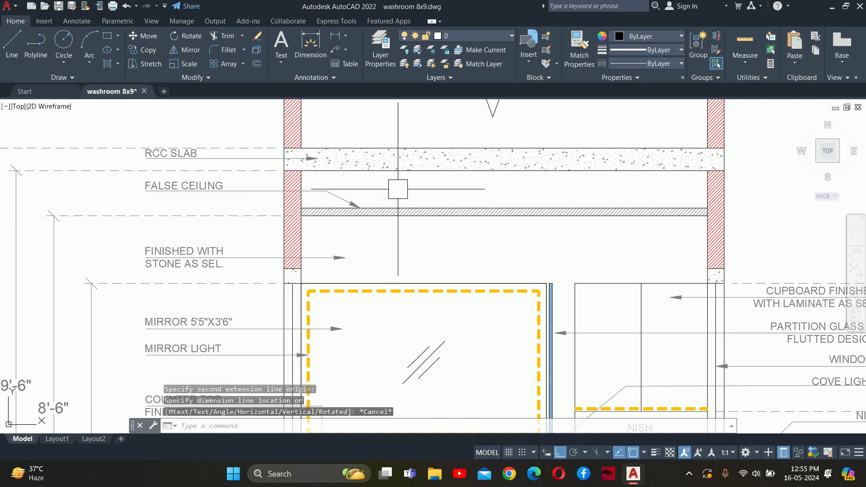
{"action": "scroll", "coordinate": [396, 188], "scroll_direction": "down", "scroll_amount": 5}
{"action": "scroll", "coordinate": [595, 186], "scroll_direction": "up", "scroll_amount": 5}
Measure the shower elevation's ceiling-to-slab height without placing the dimension.
{"action": "key", "text": "space"}
{"action": "left_click", "coordinate": [595, 187]}
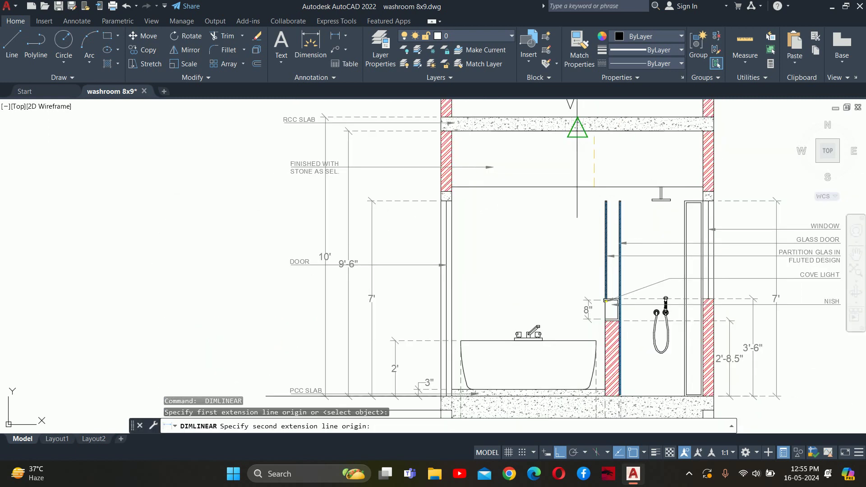
{"action": "left_click", "coordinate": [577, 129]}
{"action": "key", "text": "Escape"}
{"action": "key", "text": "Escape"}
{"action": "key", "text": "Escape"}
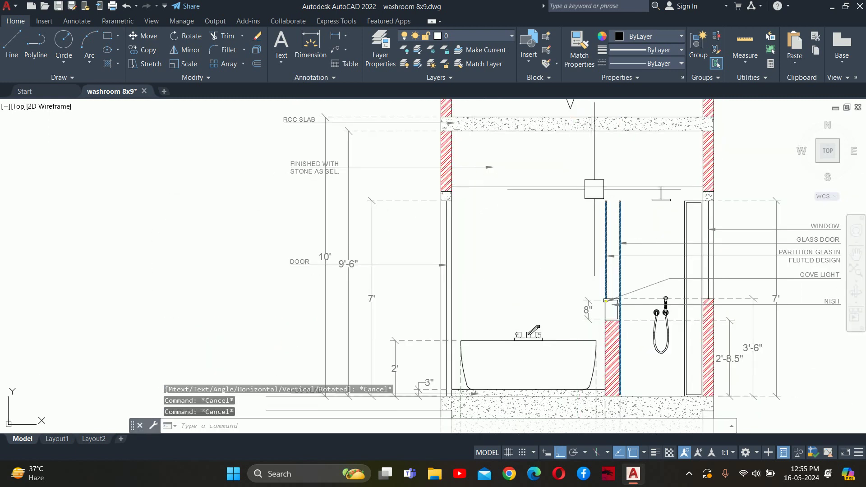
{"action": "scroll", "coordinate": [605, 207], "scroll_direction": "down", "scroll_amount": 2}
{"action": "middle_click_drag", "start_coordinate": [605, 207], "coordinate": [467, 247]}
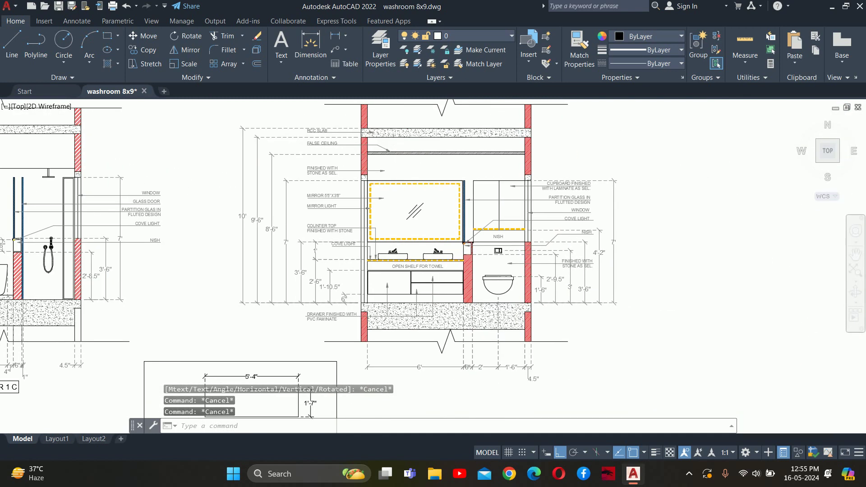
Crossing-select three objects near the vanity elevation's false ceiling to move, then cancel.
{"action": "key", "text": "m"}
{"action": "key", "text": "Return"}
{"action": "scroll", "coordinate": [477, 165], "scroll_direction": "up", "scroll_amount": 2}
{"action": "left_click", "coordinate": [468, 156]}
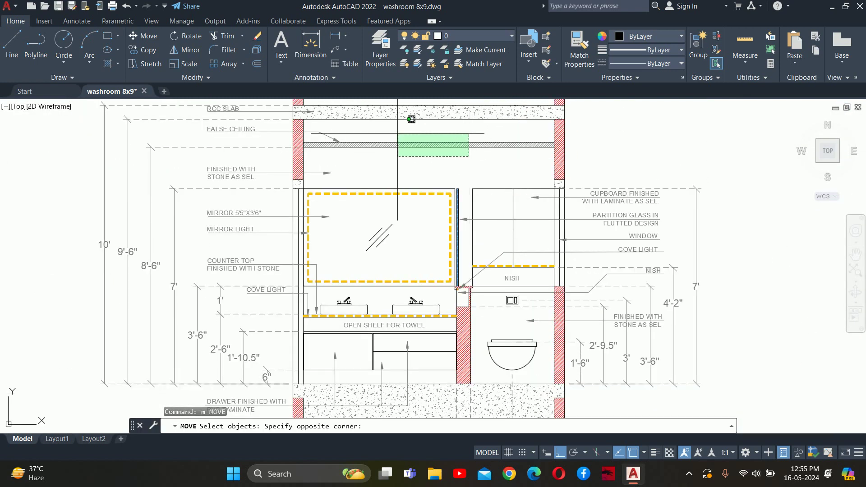
{"action": "left_click", "coordinate": [378, 136]}
{"action": "scroll", "coordinate": [377, 133], "scroll_direction": "up", "scroll_amount": 5}
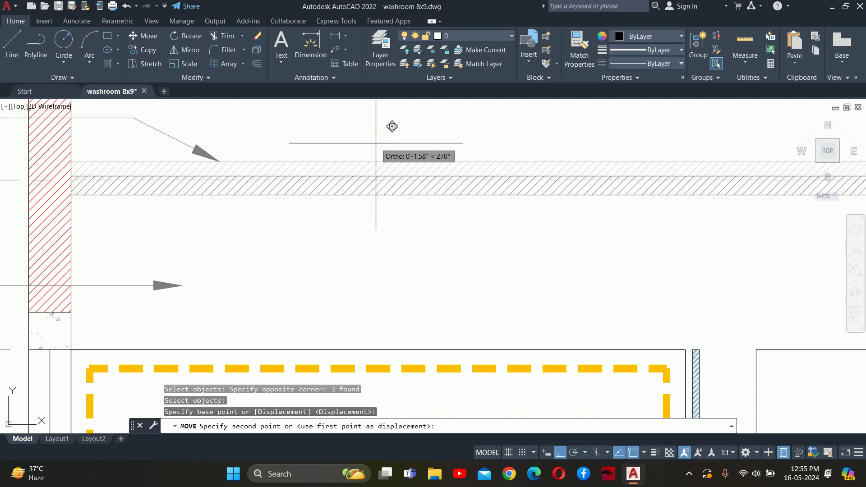
{"action": "key", "text": "Escape"}
{"action": "key", "text": "Escape"}
{"action": "scroll", "coordinate": [375, 141], "scroll_direction": "down", "scroll_amount": 2}
Stretch the FALSE CEILING leader's arrowhead down onto the hatched ceiling band.
{"action": "left_click", "coordinate": [287, 167]}
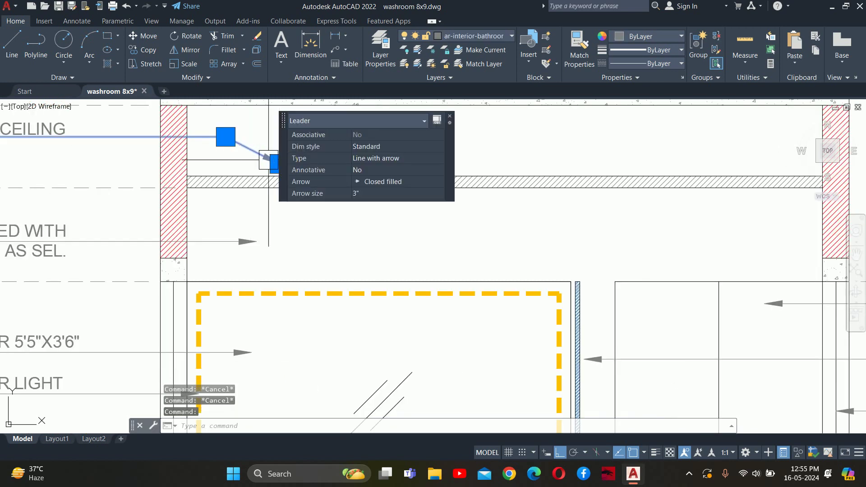
{"action": "scroll", "coordinate": [270, 165], "scroll_direction": "up", "scroll_amount": 3}
{"action": "scroll", "coordinate": [195, 219], "scroll_direction": "down", "scroll_amount": 1}
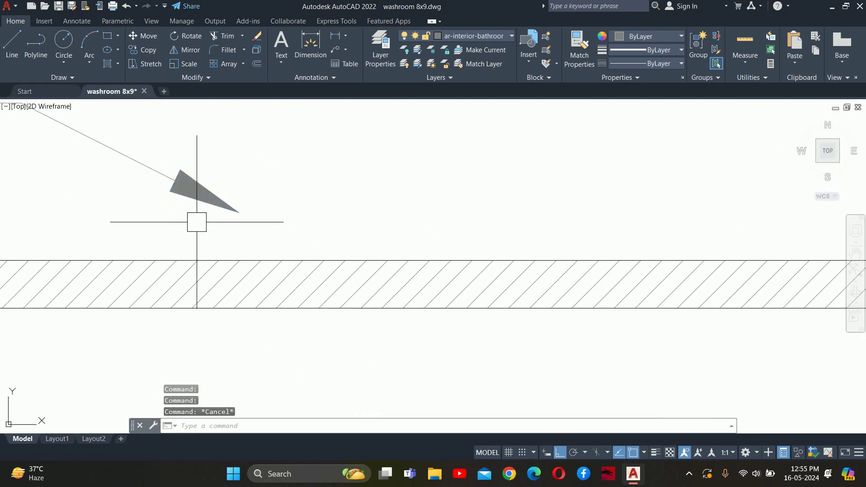
{"action": "left_click", "coordinate": [238, 213]}
{"action": "left_click", "coordinate": [234, 261]}
Move the shower elevation's ceiling line 1 inch, then undo that move.
{"action": "key", "text": "Escape"}
{"action": "key", "text": "Escape"}
{"action": "scroll", "coordinate": [252, 253], "scroll_direction": "down", "scroll_amount": 5}
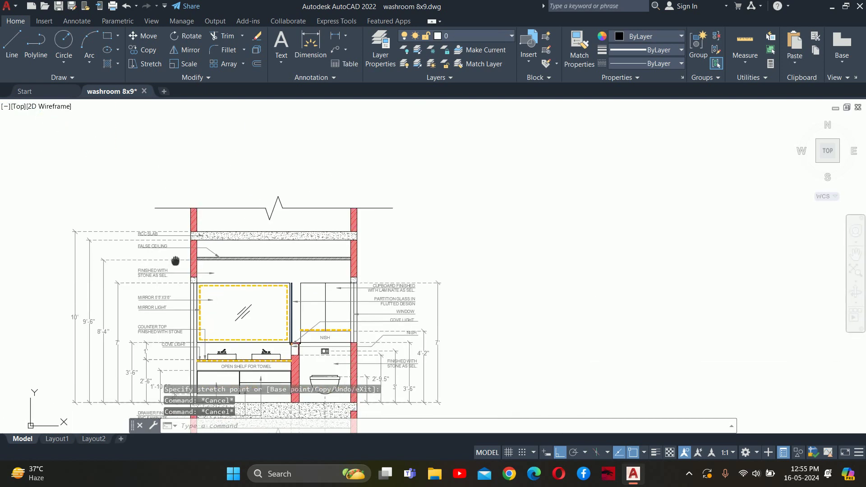
{"action": "scroll", "coordinate": [314, 193], "scroll_direction": "down", "scroll_amount": 2}
{"action": "scroll", "coordinate": [554, 214], "scroll_direction": "up", "scroll_amount": 3}
{"action": "middle_click_drag", "start_coordinate": [553, 215], "coordinate": [388, 244]}
{"action": "type", "text": "m"}
{"action": "key", "text": "Return"}
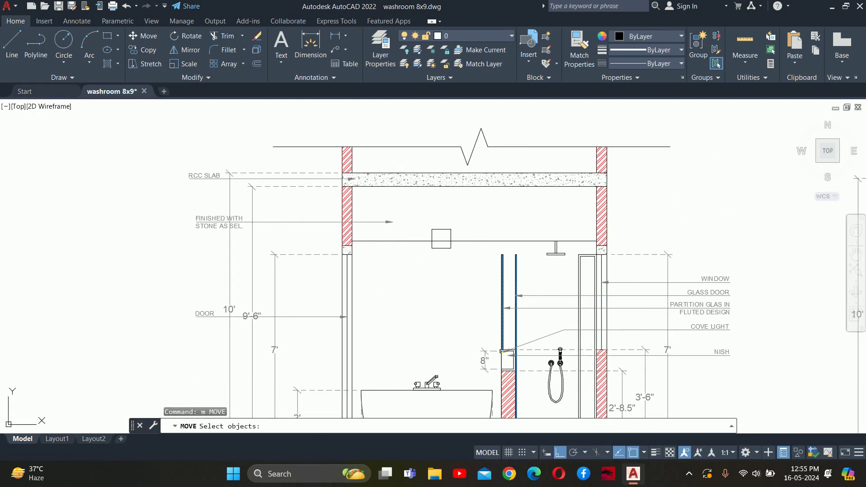
{"action": "left_click", "coordinate": [439, 241]}
{"action": "key", "text": "Return"}
{"action": "left_click", "coordinate": [440, 224]}
{"action": "key", "text": "Return"}
{"action": "scroll", "coordinate": [369, 208], "scroll_direction": "up", "scroll_amount": 2}
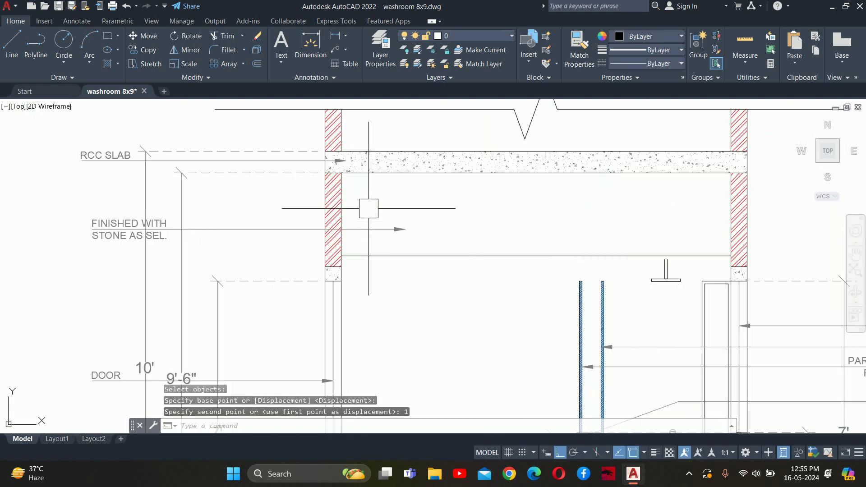
{"action": "key", "text": "ctrl+z"}
{"action": "key", "text": "Escape"}
{"action": "key", "text": "Escape"}
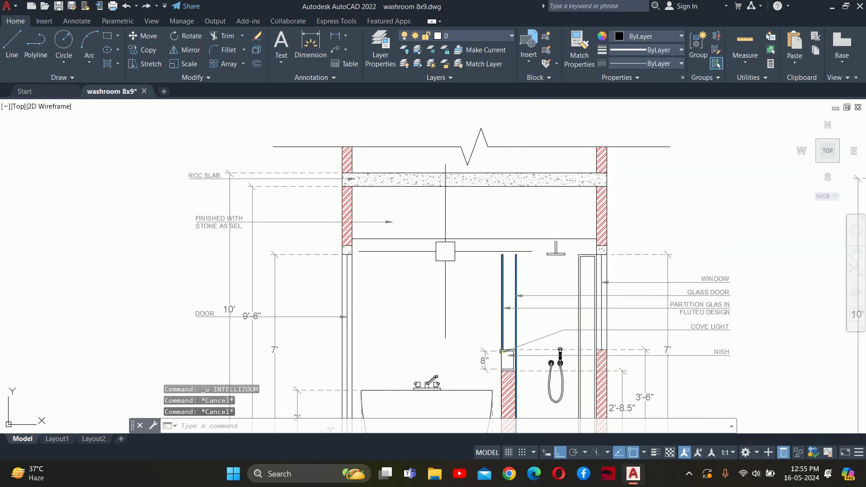
Move the ceiling line below the slab by 12 inches.
{"action": "type", "text": "m"}
{"action": "key", "text": "Return"}
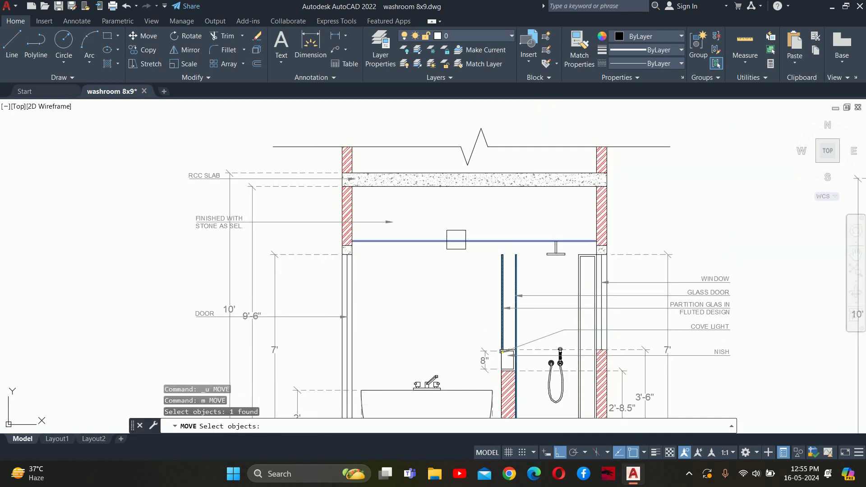
{"action": "left_click", "coordinate": [448, 289]}
{"action": "key", "text": "Return"}
{"action": "left_click", "coordinate": [456, 241]}
{"action": "key", "text": "Return"}
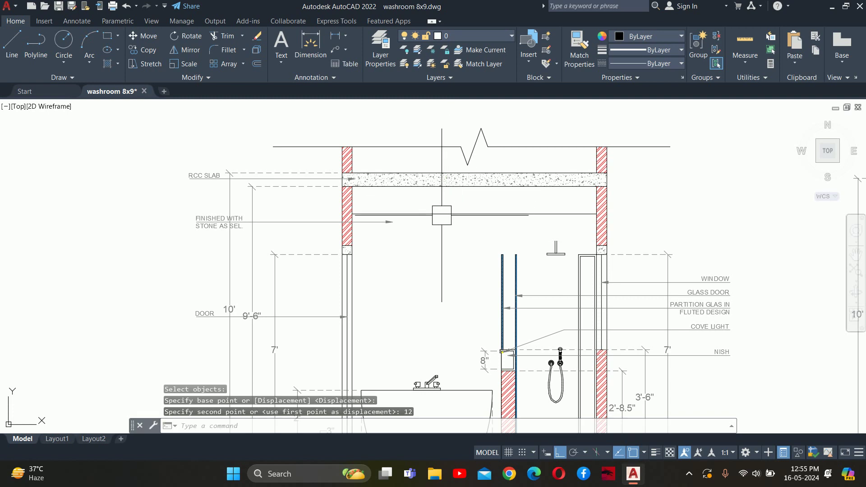
{"action": "key", "text": "Escape"}
{"action": "key", "text": "Escape"}
Move the stone-finish label and its arrow lower down the elevation.
{"action": "middle_click_drag", "start_coordinate": [472, 170], "coordinate": [486, 178]}
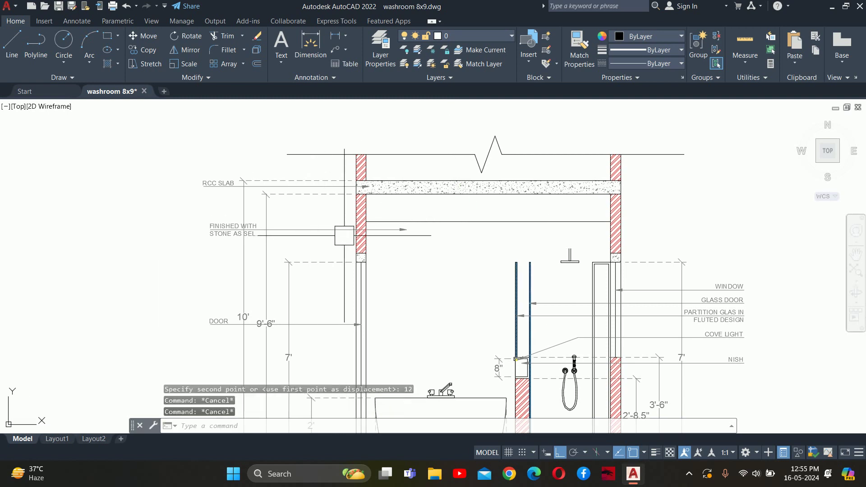
{"action": "middle_click_drag", "start_coordinate": [451, 225], "coordinate": [456, 240]}
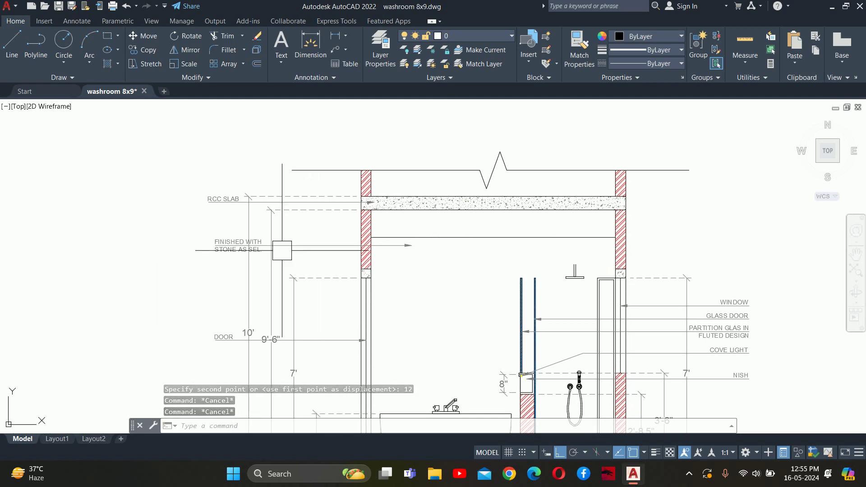
{"action": "type", "text": "m"}
{"action": "key", "text": "Return"}
{"action": "left_click", "coordinate": [248, 293]}
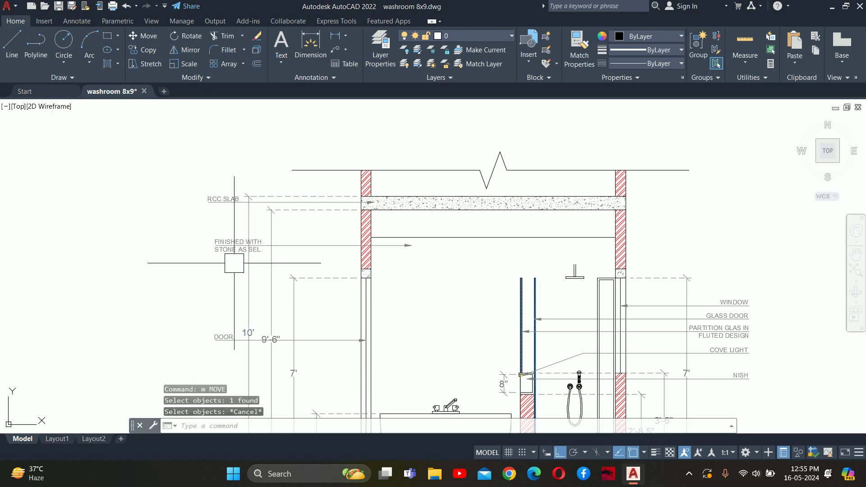
{"action": "left_click", "coordinate": [236, 266]}
{"action": "left_click", "coordinate": [187, 228]}
{"action": "key", "text": "Return"}
{"action": "left_click", "coordinate": [140, 228]}
{"action": "left_click", "coordinate": [139, 241]}
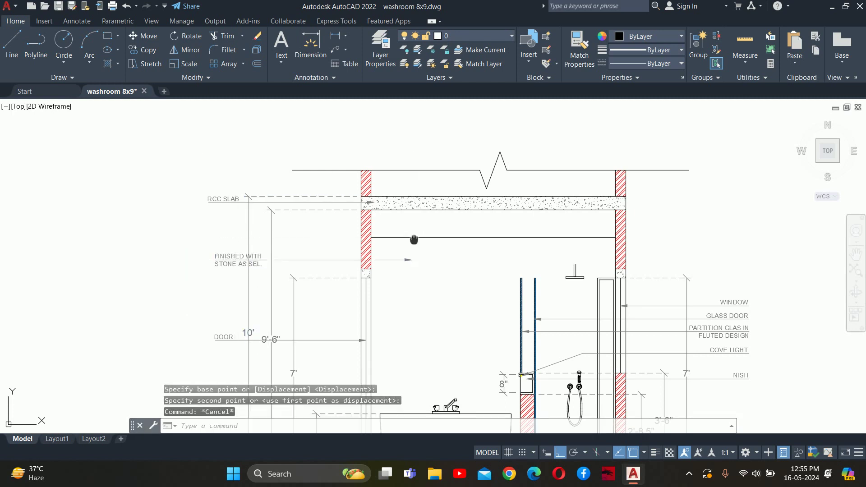
Offset the ceiling line 2 inches to form the false-ceiling band.
{"action": "middle_click_drag", "start_coordinate": [412, 242], "coordinate": [371, 254]}
{"action": "key", "text": "o"}
{"action": "key", "text": "Return"}
{"action": "type", "text": "2"}
{"action": "key", "text": "Return"}
{"action": "left_click", "coordinate": [400, 249]}
{"action": "key", "text": "Escape"}
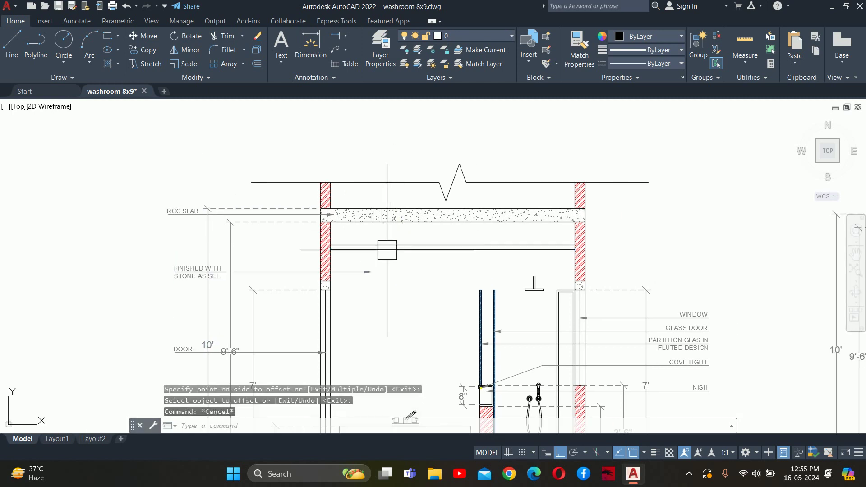
Fill the 2-inch band with a hatch.
{"action": "key", "text": "Return"}
{"action": "left_click", "coordinate": [387, 248]}
{"action": "scroll", "coordinate": [413, 244], "scroll_direction": "down", "scroll_amount": 4}
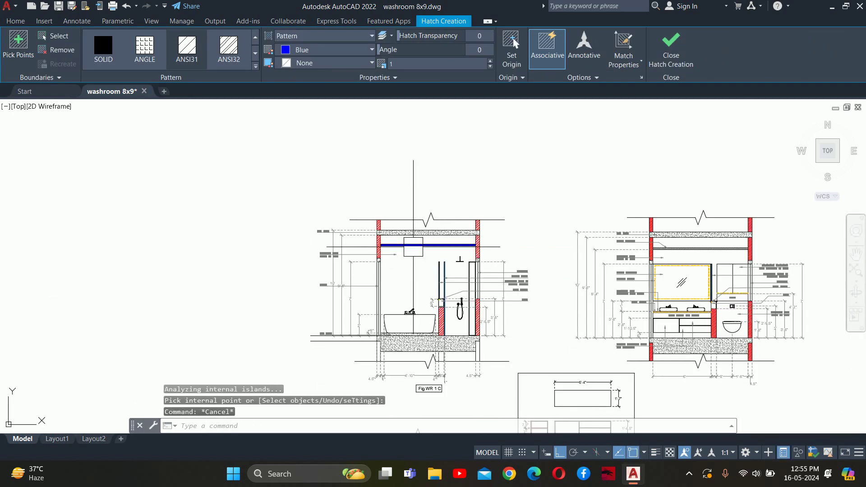
{"action": "key", "text": "Return"}
Match the band's hatch to the existing diagonal false-ceiling hatch using MATCHPROP.
{"action": "type", "text": "ma"}
{"action": "key", "text": "Return"}
{"action": "scroll", "coordinate": [591, 193], "scroll_direction": "up", "scroll_amount": 5}
{"action": "scroll", "coordinate": [576, 193], "scroll_direction": "up", "scroll_amount": 3}
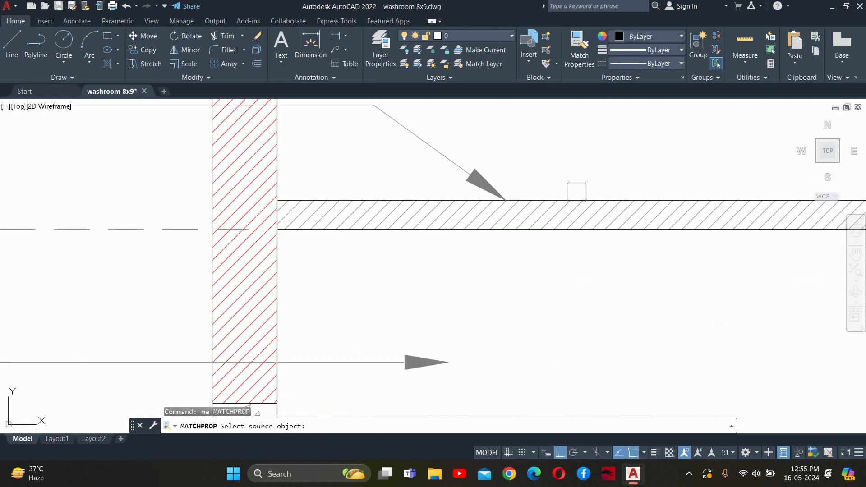
{"action": "left_click", "coordinate": [564, 215]}
{"action": "scroll", "coordinate": [564, 216], "scroll_direction": "down", "scroll_amount": 5}
{"action": "scroll", "coordinate": [218, 209], "scroll_direction": "up", "scroll_amount": 4}
{"action": "scroll", "coordinate": [296, 130], "scroll_direction": "up", "scroll_amount": 2}
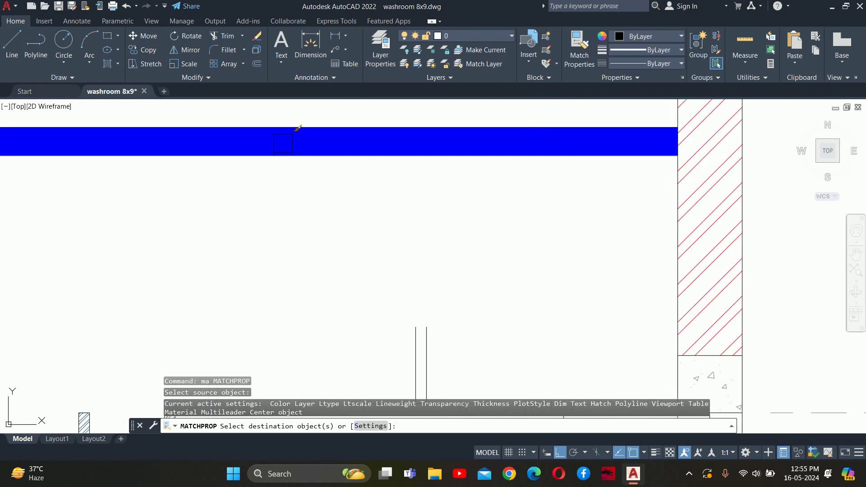
{"action": "left_click", "coordinate": [296, 130]}
{"action": "key", "text": "Return"}
{"action": "scroll", "coordinate": [253, 140], "scroll_direction": "down", "scroll_amount": 2}
{"action": "key", "text": "Escape"}
{"action": "key", "text": "Escape"}
{"action": "key", "text": "Escape"}
{"action": "scroll", "coordinate": [612, 250], "scroll_direction": "down", "scroll_amount": 5}
Measure the 6.5" gap between the slab and the ceiling in the door elevation.
{"action": "scroll", "coordinate": [461, 294], "scroll_direction": "up", "scroll_amount": 3}
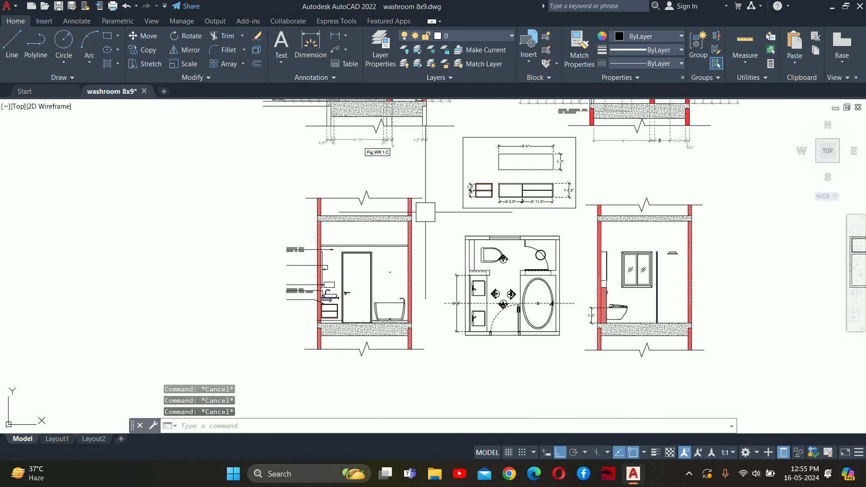
{"action": "scroll", "coordinate": [461, 294], "scroll_direction": "up", "scroll_amount": 3}
{"action": "middle_click_drag", "start_coordinate": [460, 294], "coordinate": [503, 299]}
{"action": "type", "text": "dli"}
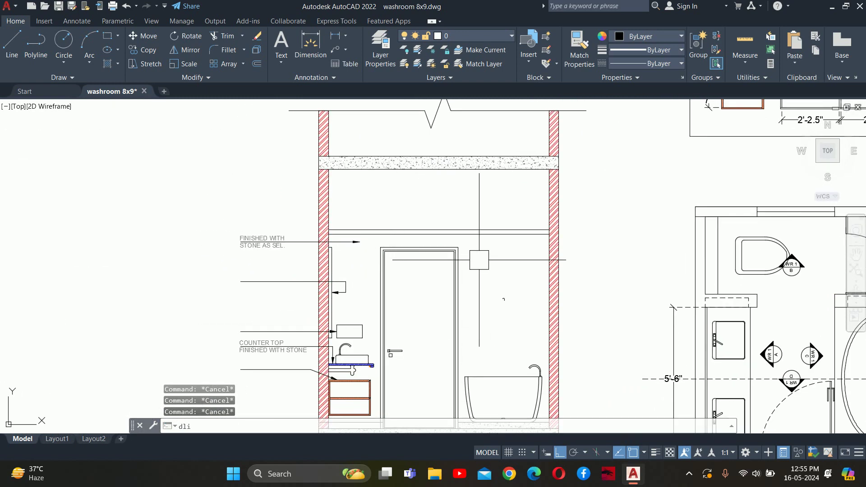
{"action": "key", "text": "Return"}
{"action": "left_click", "coordinate": [477, 227]}
{"action": "left_click", "coordinate": [492, 156]}
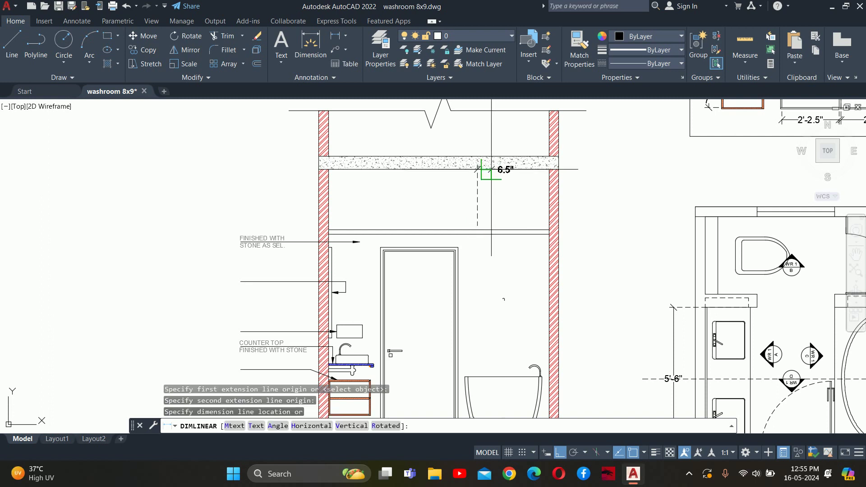
{"action": "key", "text": "Escape"}
Begin moving the two horizontal ceiling lines, then cancel the move.
{"action": "type", "text": "m"}
{"action": "key", "text": "Return"}
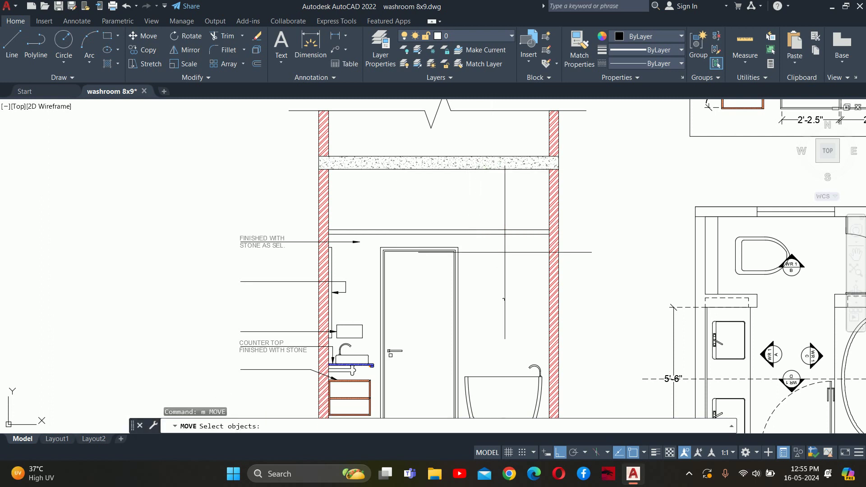
{"action": "left_click_drag", "start_coordinate": [496, 240], "coordinate": [469, 225]}
{"action": "key", "text": "Return"}
{"action": "left_click", "coordinate": [477, 231]}
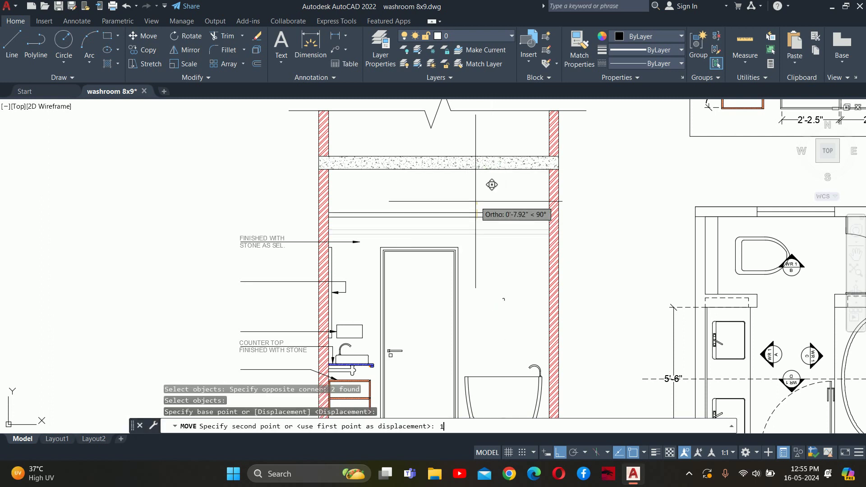
{"action": "key", "text": "Escape"}
{"action": "key", "text": "Escape"}
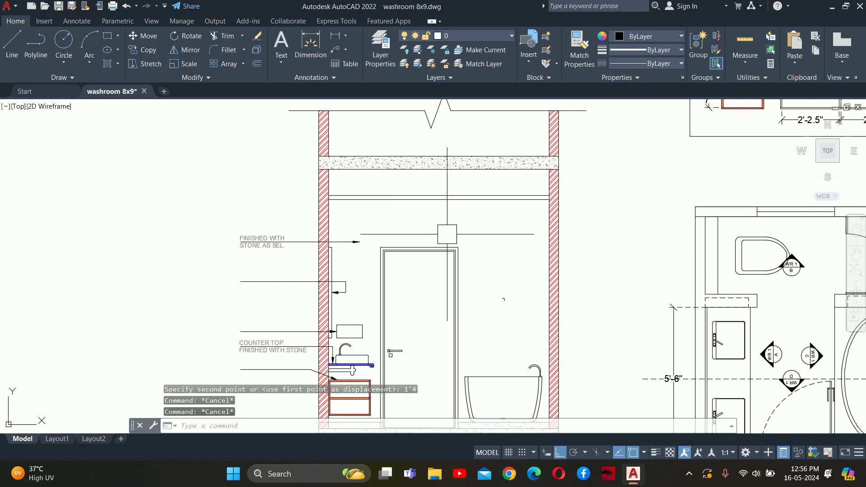
Hatch the thin strip below the slab in the door elevation.
{"action": "middle_click_drag", "start_coordinate": [439, 235], "coordinate": [462, 251]}
{"action": "type", "text": "h"}
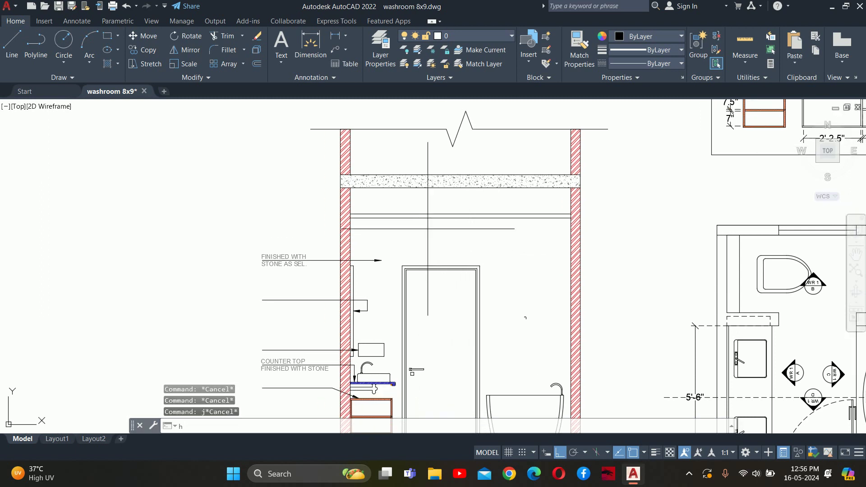
{"action": "key", "text": "Return"}
{"action": "scroll", "coordinate": [442, 225], "scroll_direction": "up", "scroll_amount": 2}
{"action": "left_click", "coordinate": [451, 216]}
{"action": "scroll", "coordinate": [451, 216], "scroll_direction": "down", "scroll_amount": 4}
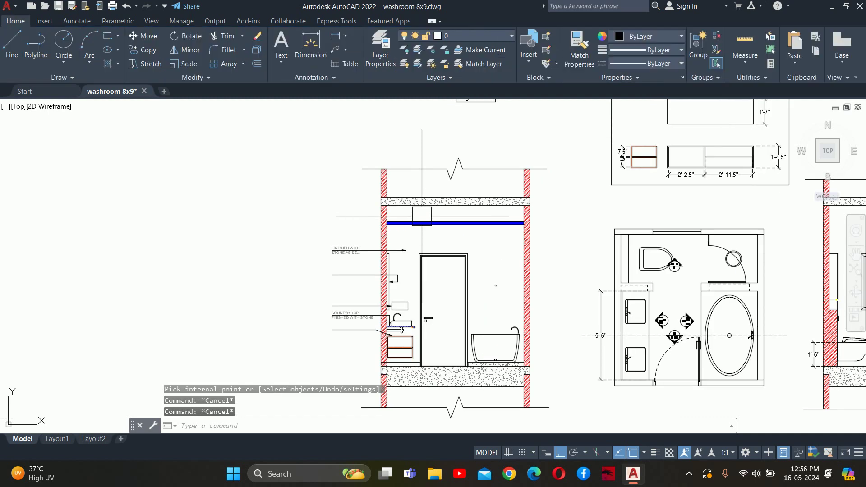
Start matching properties from the existing diagonal ceiling-band hatch with MA.
{"action": "type", "text": "ma"}
{"action": "key", "text": "Return"}
{"action": "scroll", "coordinate": [591, 231], "scroll_direction": "down", "scroll_amount": 3}
{"action": "scroll", "coordinate": [591, 231], "scroll_direction": "down", "scroll_amount": 1}
{"action": "scroll", "coordinate": [477, 163], "scroll_direction": "up", "scroll_amount": 5}
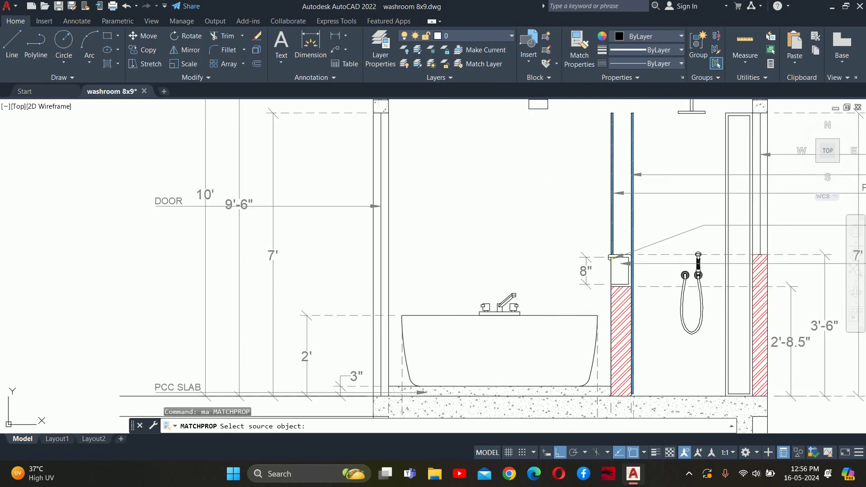
{"action": "scroll", "coordinate": [477, 163], "scroll_direction": "up", "scroll_amount": 2}
{"action": "scroll", "coordinate": [478, 163], "scroll_direction": "up", "scroll_amount": 3}
{"action": "scroll", "coordinate": [478, 163], "scroll_direction": "up", "scroll_amount": 1}
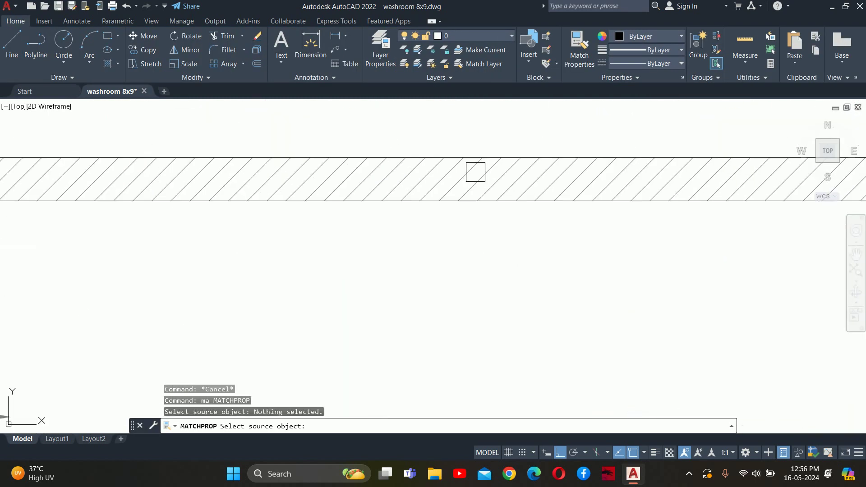
{"action": "left_click", "coordinate": [474, 170]}
{"action": "key", "text": "Escape"}
Re-pick the diagonal band hatch as source and apply it to the new strip.
{"action": "key", "text": "Return"}
{"action": "left_click", "coordinate": [445, 191]}
{"action": "scroll", "coordinate": [445, 191], "scroll_direction": "down", "scroll_amount": 3}
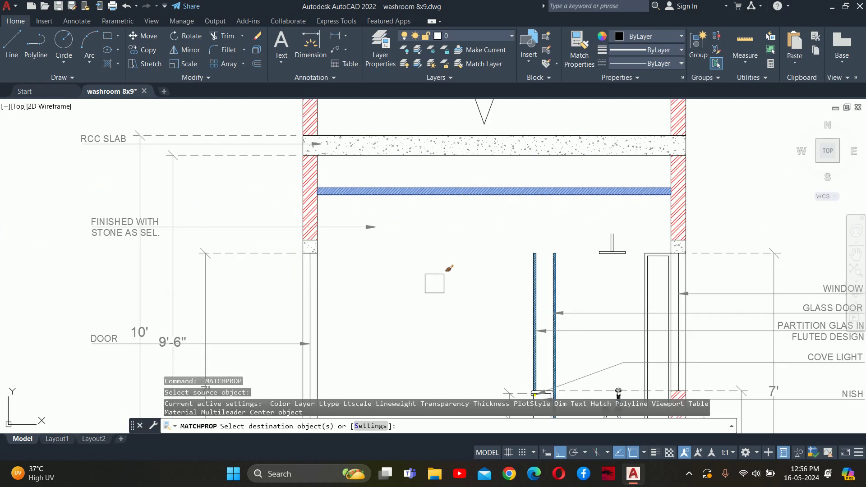
{"action": "scroll", "coordinate": [433, 282], "scroll_direction": "down", "scroll_amount": 3}
{"action": "scroll", "coordinate": [419, 253], "scroll_direction": "up", "scroll_amount": 3}
{"action": "scroll", "coordinate": [410, 236], "scroll_direction": "up", "scroll_amount": 3}
{"action": "scroll", "coordinate": [409, 236], "scroll_direction": "up", "scroll_amount": 2}
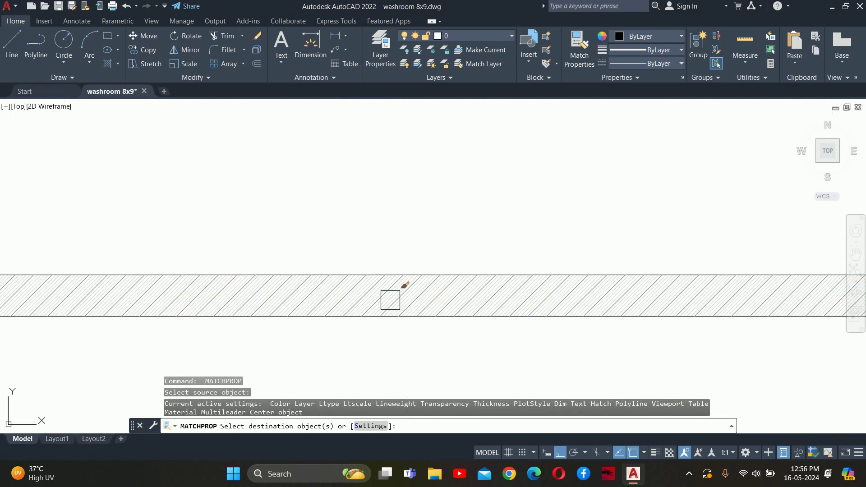
{"action": "key", "text": "Escape"}
{"action": "key", "text": "Escape"}
{"action": "key", "text": "Escape"}
{"action": "scroll", "coordinate": [387, 294], "scroll_direction": "down", "scroll_amount": 5}
{"action": "scroll", "coordinate": [628, 267], "scroll_direction": "up", "scroll_amount": 1}
Offset the window elevation's ceiling line down to sit below the slab.
{"action": "scroll", "coordinate": [628, 267], "scroll_direction": "up", "scroll_amount": 4}
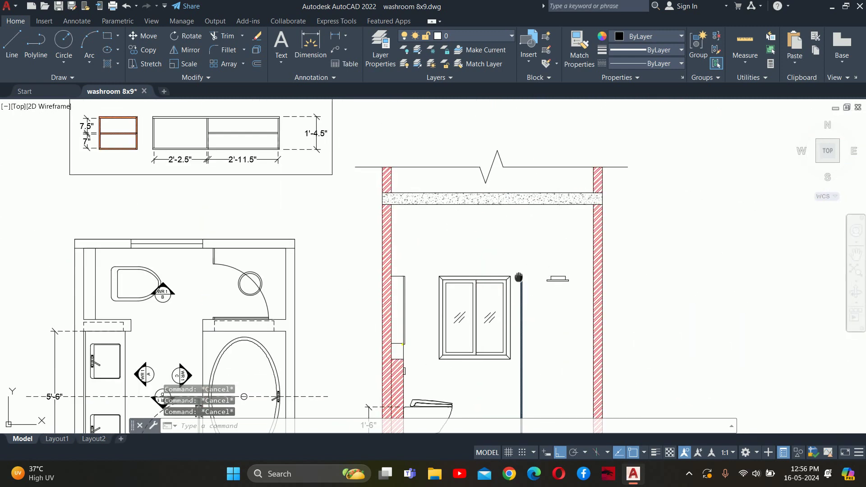
{"action": "scroll", "coordinate": [502, 226], "scroll_direction": "down", "scroll_amount": 2}
{"action": "type", "text": "o"}
{"action": "key", "text": "Return"}
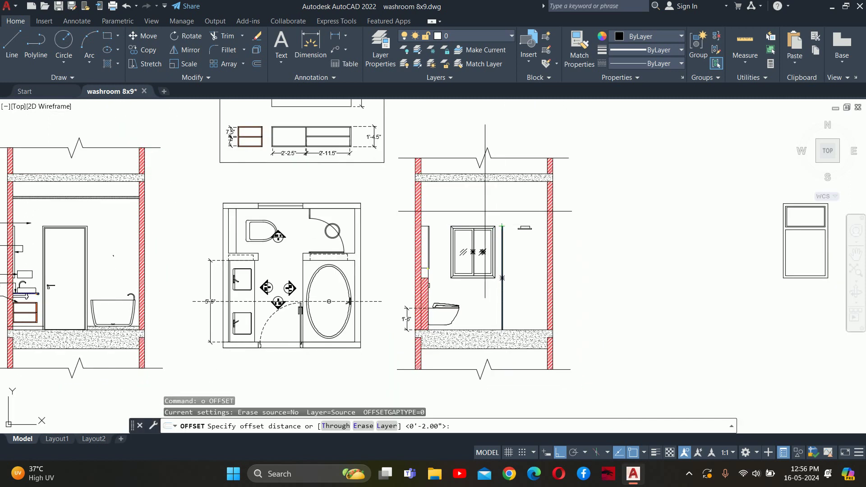
{"action": "key", "text": "Return"}
{"action": "scroll", "coordinate": [502, 226], "scroll_direction": "up", "scroll_amount": 3}
{"action": "scroll", "coordinate": [464, 181], "scroll_direction": "up", "scroll_amount": 2}
{"action": "left_click", "coordinate": [464, 170]}
{"action": "left_click", "coordinate": [469, 242]}
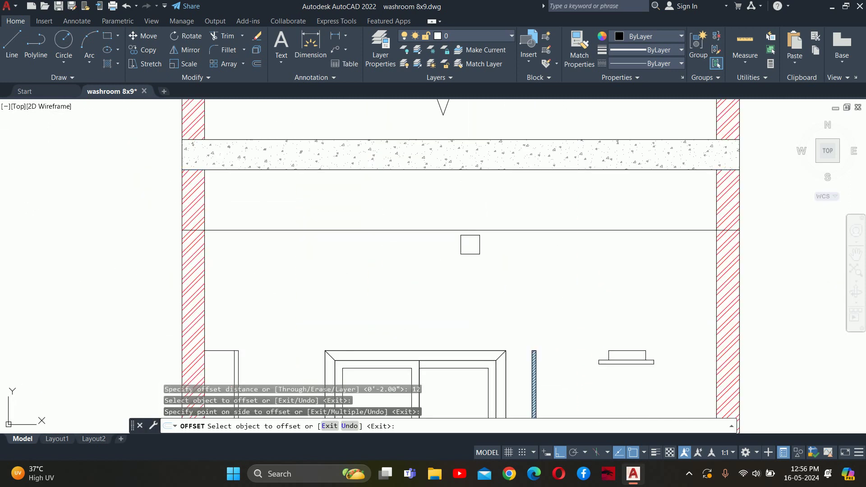
{"action": "key", "text": "Escape"}
{"action": "key", "text": "Escape"}
Offset the new ceiling line 2" down to form the thin band.
{"action": "key", "text": "Return"}
{"action": "type", "text": "2"}
{"action": "key", "text": "Return"}
{"action": "left_click", "coordinate": [336, 229]}
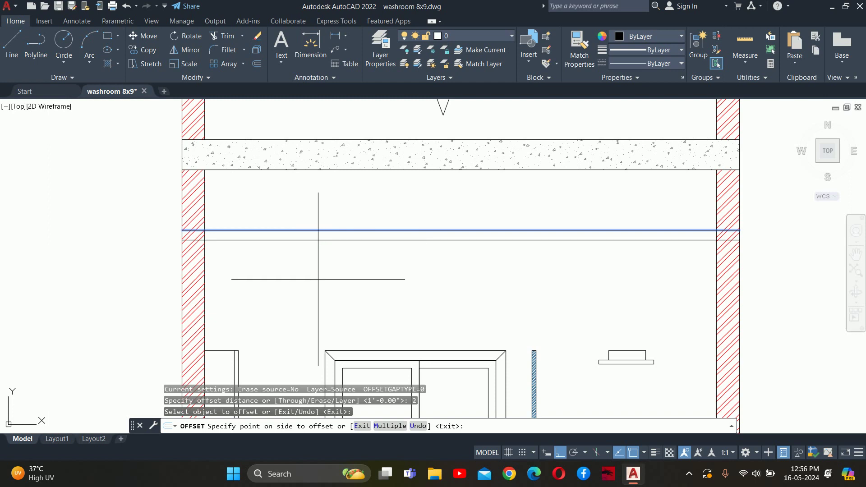
{"action": "left_click", "coordinate": [318, 279]}
{"action": "scroll", "coordinate": [198, 246], "scroll_direction": "up", "scroll_amount": 3}
{"action": "scroll", "coordinate": [180, 262], "scroll_direction": "up", "scroll_amount": 2}
Trim the band line ends at the left and right walls, undoing the unwanted wall-hatch trim.
{"action": "type", "text": "tr"}
{"action": "key", "text": "Return"}
{"action": "left_click", "coordinate": [184, 254]}
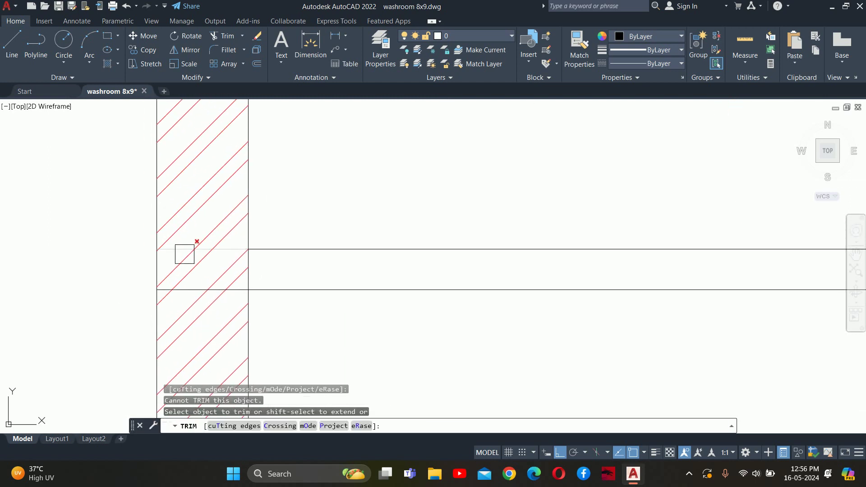
{"action": "left_click", "coordinate": [185, 290]}
{"action": "scroll", "coordinate": [248, 302], "scroll_direction": "down", "scroll_amount": 3}
{"action": "scroll", "coordinate": [228, 258], "scroll_direction": "down", "scroll_amount": 2}
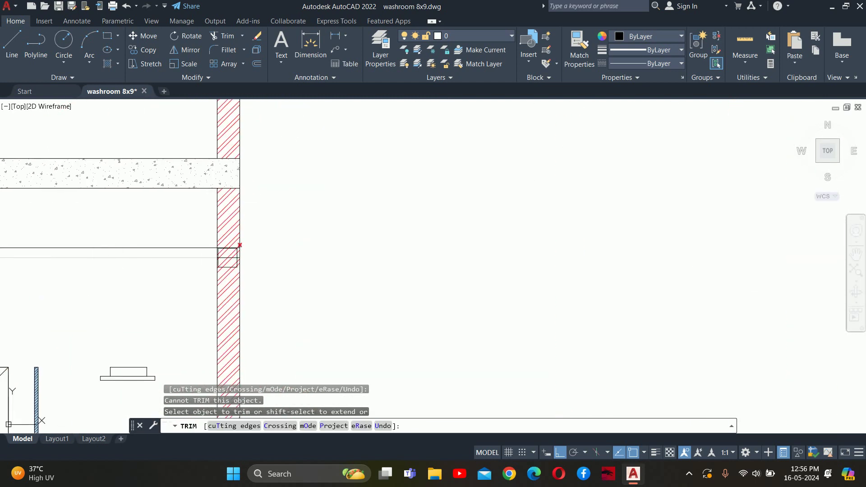
{"action": "scroll", "coordinate": [228, 258], "scroll_direction": "up", "scroll_amount": 4}
{"action": "left_click", "coordinate": [227, 257]}
{"action": "type", "text": "u"}
{"action": "key", "text": "Return"}
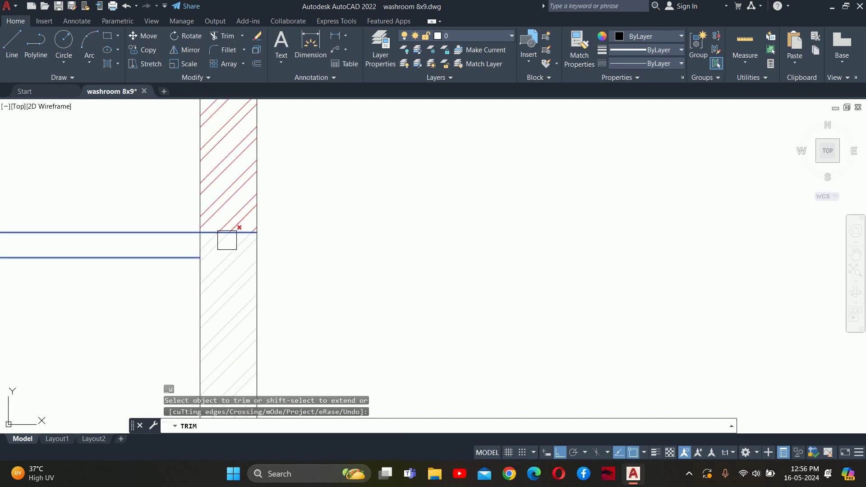
{"action": "key", "text": "Escape"}
{"action": "scroll", "coordinate": [227, 240], "scroll_direction": "down", "scroll_amount": 5}
{"action": "scroll", "coordinate": [518, 260], "scroll_direction": "up", "scroll_amount": 2}
Hatch the thin band below the slab in the window elevation.
{"action": "type", "text": "h"}
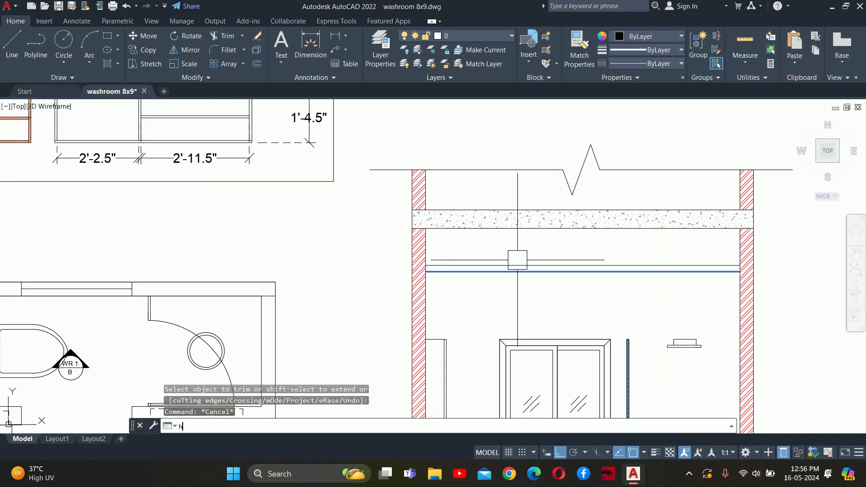
{"action": "key", "text": "Return"}
{"action": "left_click", "coordinate": [463, 268]}
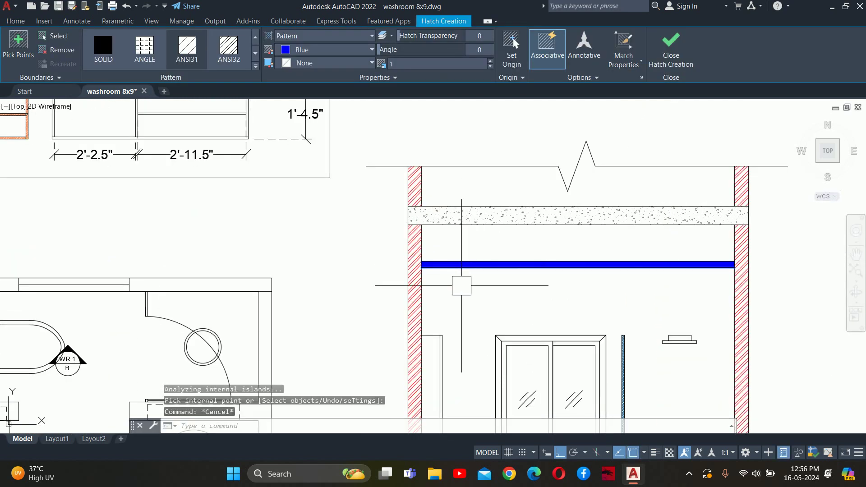
{"action": "key", "text": "Return"}
{"action": "scroll", "coordinate": [461, 286], "scroll_direction": "down", "scroll_amount": 5}
Match the new band hatch to the existing diagonal ceiling-band hatch.
{"action": "type", "text": "ma"}
{"action": "key", "text": "Return"}
{"action": "scroll", "coordinate": [277, 246], "scroll_direction": "up", "scroll_amount": 6}
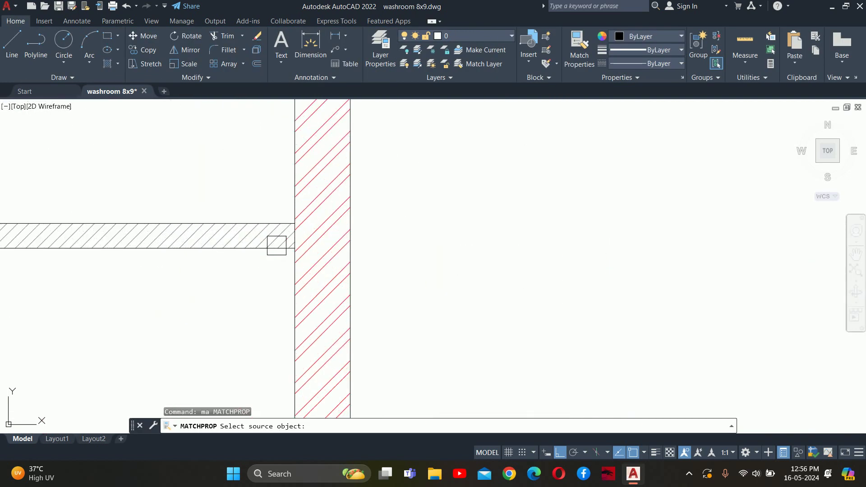
{"action": "left_click", "coordinate": [276, 245]}
{"action": "scroll", "coordinate": [277, 246], "scroll_direction": "down", "scroll_amount": 6}
{"action": "scroll", "coordinate": [588, 243], "scroll_direction": "up", "scroll_amount": 5}
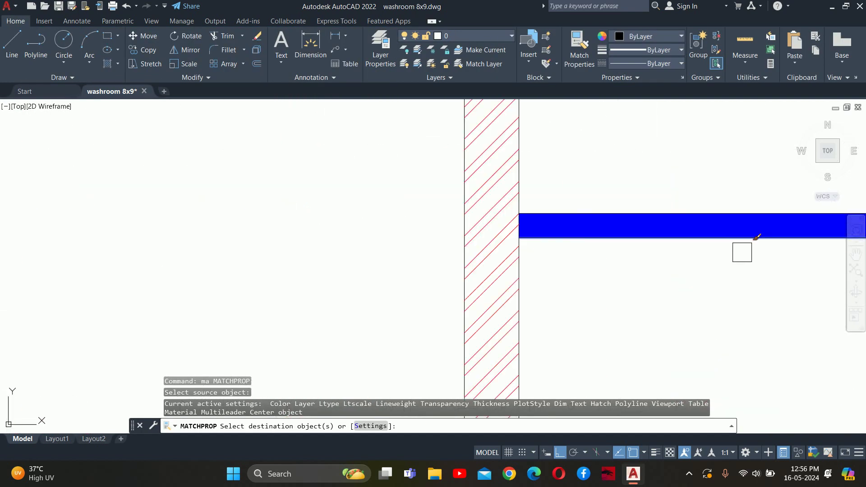
{"action": "scroll", "coordinate": [743, 248], "scroll_direction": "up", "scroll_amount": 3}
{"action": "left_click", "coordinate": [649, 198]}
{"action": "key", "text": "Escape"}
{"action": "scroll", "coordinate": [635, 234], "scroll_direction": "down", "scroll_amount": 1}
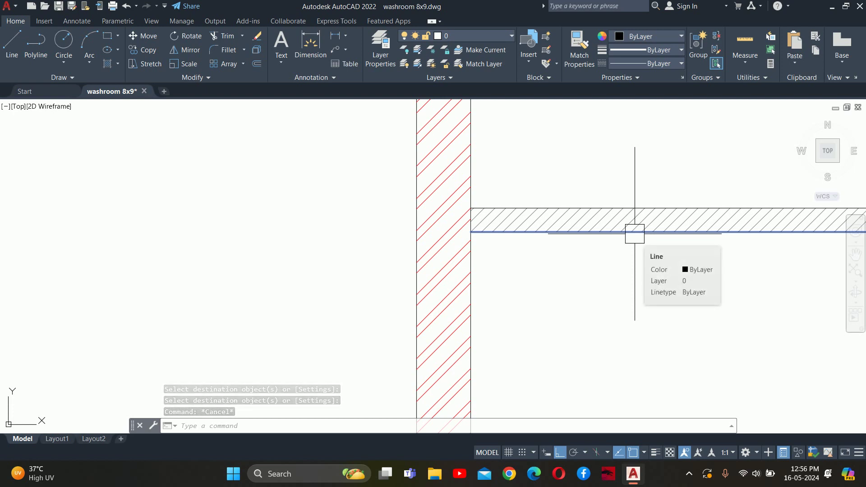
Choose an option from the right-click menu, then clear any pending command.
{"action": "right_click", "coordinate": [635, 234]}
{"action": "left_click", "coordinate": [529, 460]}
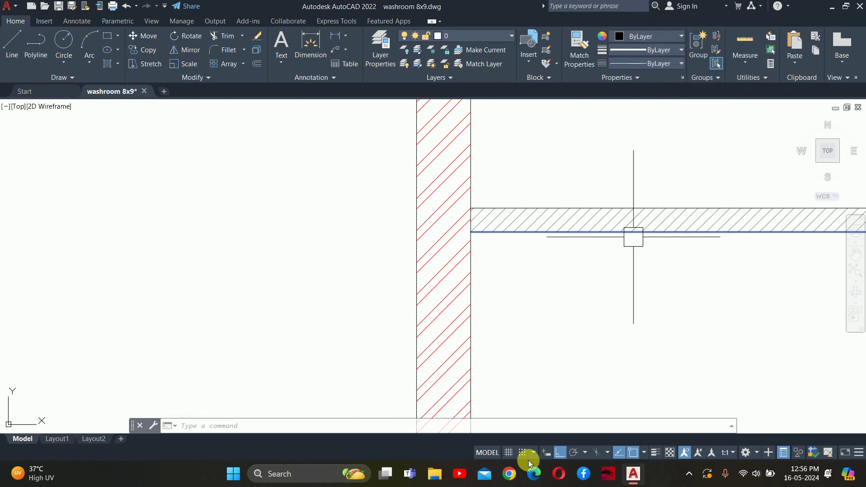
{"action": "left_click", "coordinate": [299, 411]}
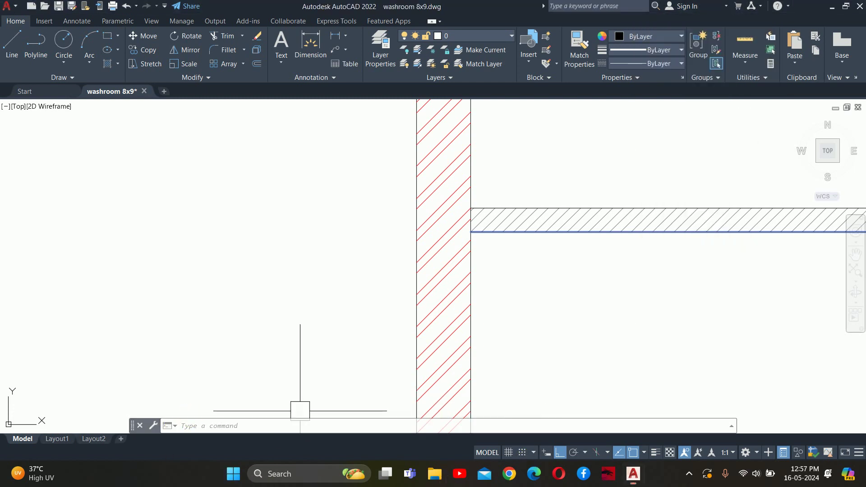
{"action": "key", "text": "Escape"}
{"action": "key", "text": "Escape"}
{"action": "key", "text": "Escape"}
{"action": "scroll", "coordinate": [300, 409], "scroll_direction": "down", "scroll_amount": 5}
{"action": "scroll", "coordinate": [299, 409], "scroll_direction": "down", "scroll_amount": 3}
{"action": "scroll", "coordinate": [300, 409], "scroll_direction": "down", "scroll_amount": 2}
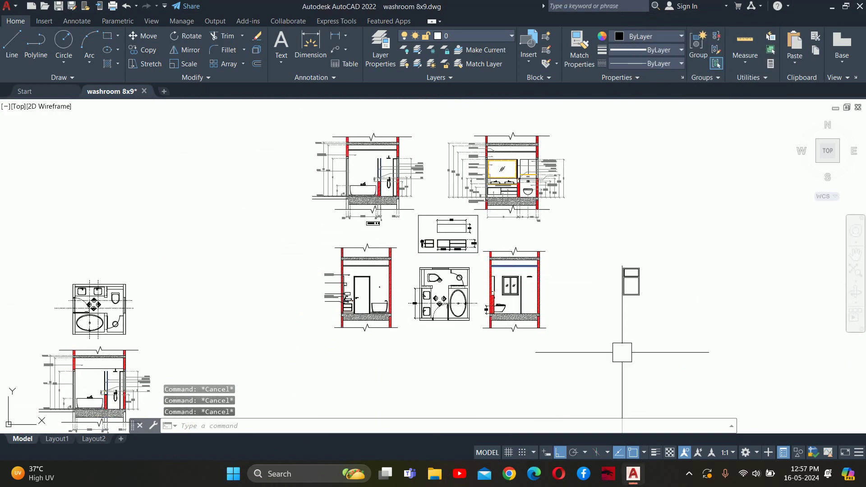